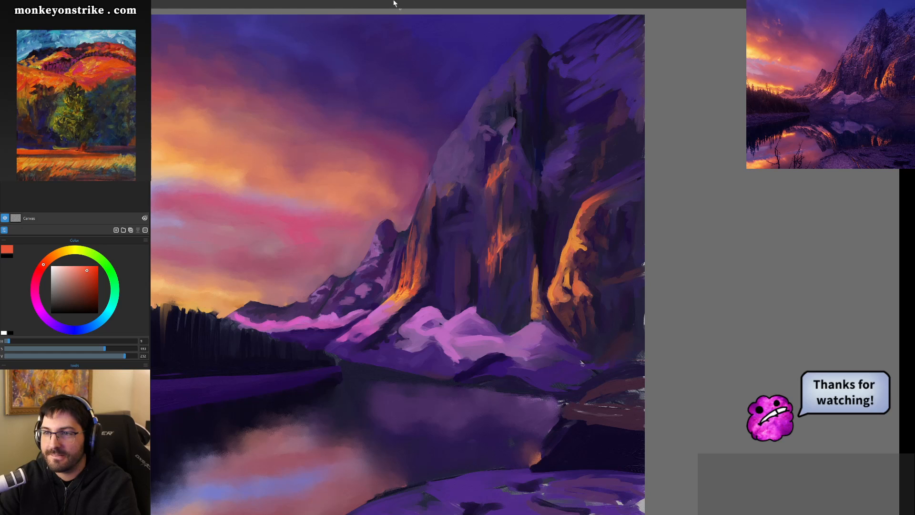
Examine the glowing cliff base up close and the overall composition of the mountain lake painting from afar
{"action": "mouse_move", "coordinate": [428, 251]}
{"action": "left_mouse_down"}
{"action": "mouse_move", "coordinate": [465, 241]}
{"action": "mouse_move", "coordinate": [435, 242]}
{"action": "left_mouse_up"}
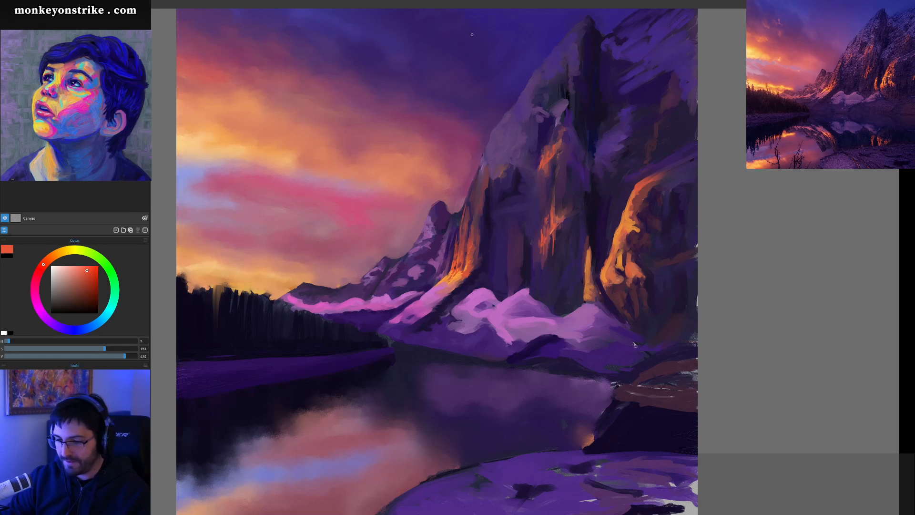
{"action": "key", "text": "ctrl+plus"}
{"action": "key", "text": "ctrl+plus"}
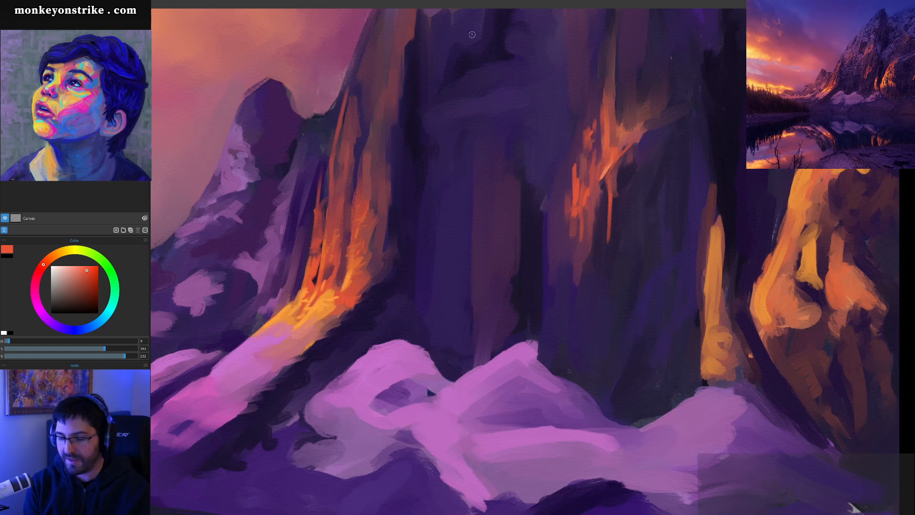
{"action": "left_click_drag", "start_coordinate": [501, 311], "coordinate": [506, 360]}
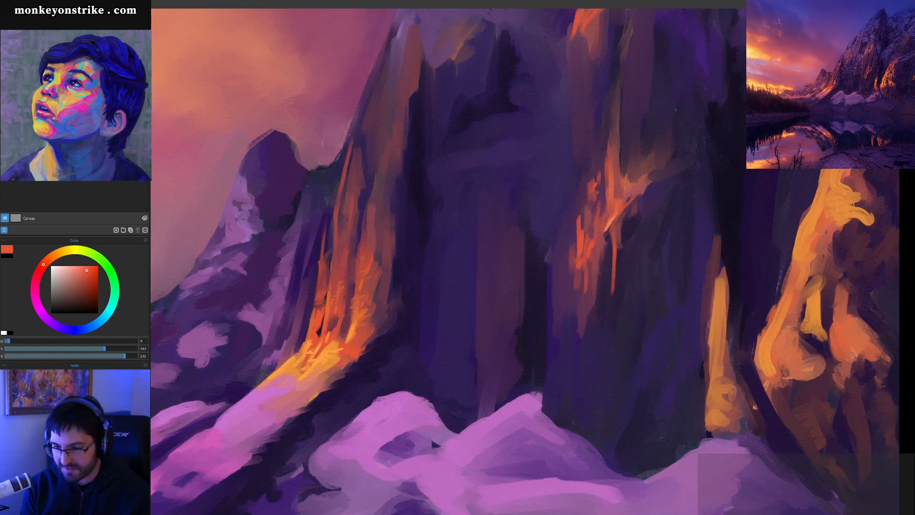
{"action": "key", "text": "ctrl+minus"}
{"action": "key", "text": "ctrl+minus"}
{"action": "key", "text": "ctrl+minus"}
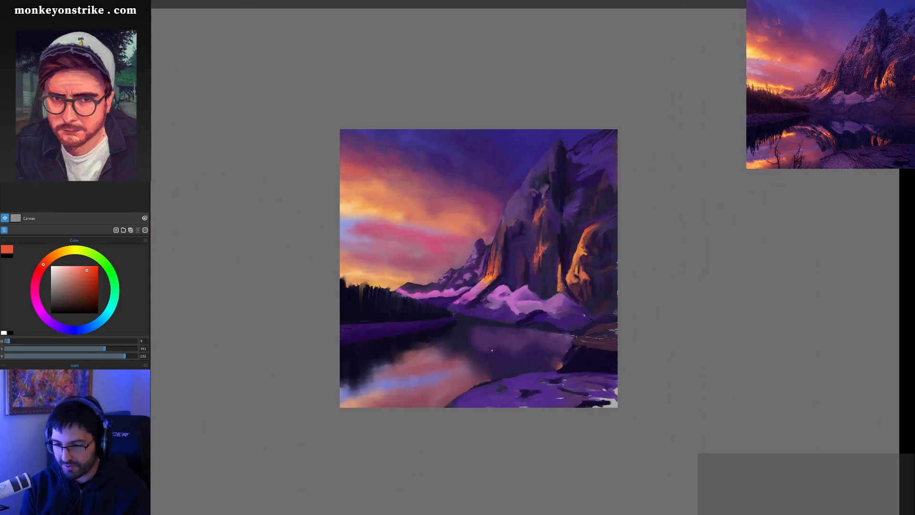
{"action": "key", "text": "ctrl+minus"}
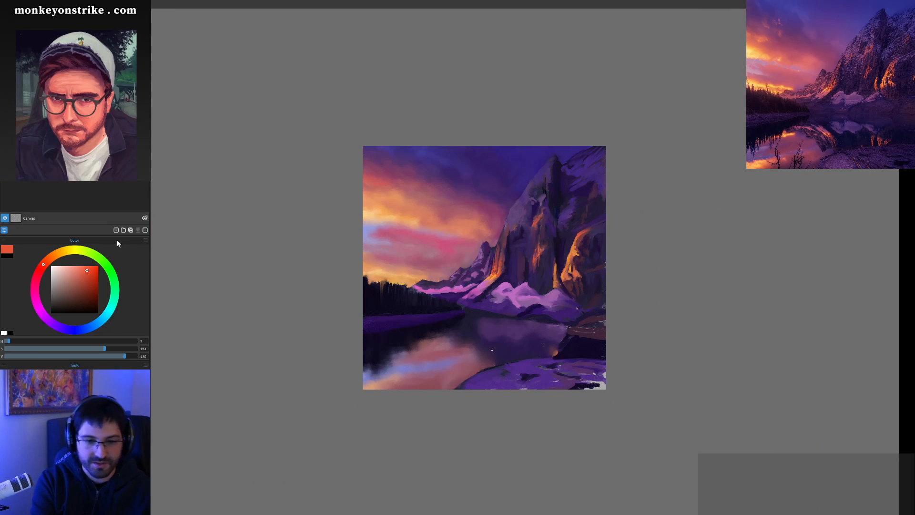
Pick a muted red and draw guide lines along the shoreline, across the mountain base and up the cliff's sky-facing edge
{"action": "left_click", "coordinate": [54, 313]}
{"action": "left_click_drag", "start_coordinate": [54, 313], "coordinate": [71, 288]}
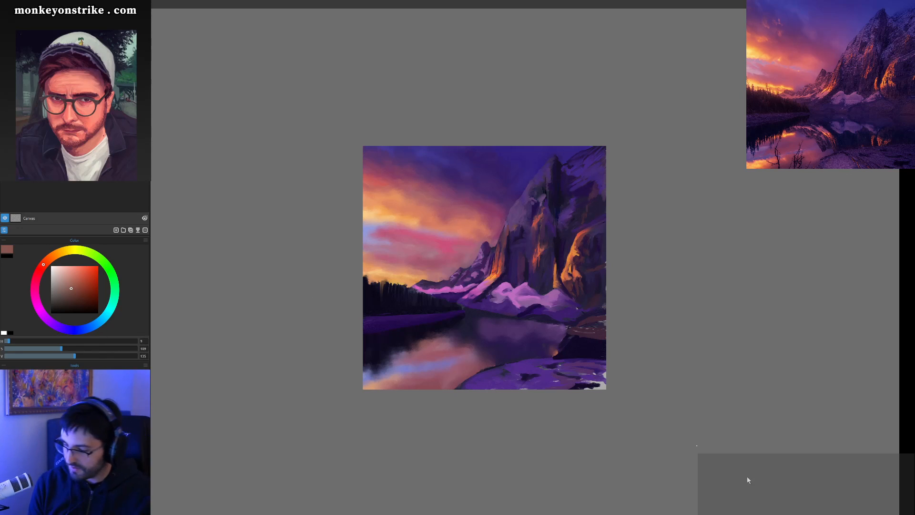
{"action": "left_click_drag", "start_coordinate": [346, 341], "coordinate": [471, 312]}
{"action": "left_click_drag", "start_coordinate": [366, 276], "coordinate": [477, 303]}
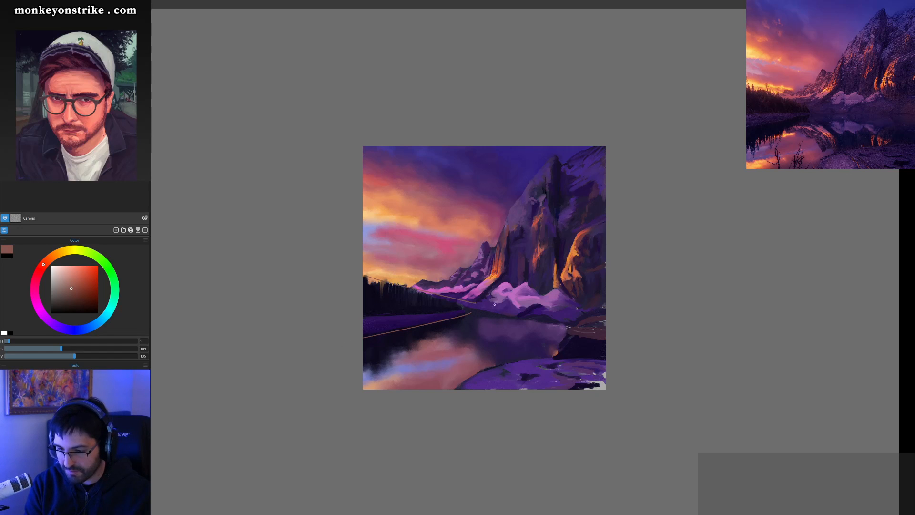
{"action": "mouse_move", "coordinate": [624, 335]}
{"action": "left_mouse_down"}
{"action": "mouse_move", "coordinate": [460, 305]}
{"action": "mouse_move", "coordinate": [486, 278]}
{"action": "mouse_move", "coordinate": [529, 146]}
{"action": "left_mouse_up"}
Outline the lit cliff face, the snow mounds and the distant ridge in white, and remove the layer holding the guide lines
{"action": "left_click", "coordinate": [3, 332]}
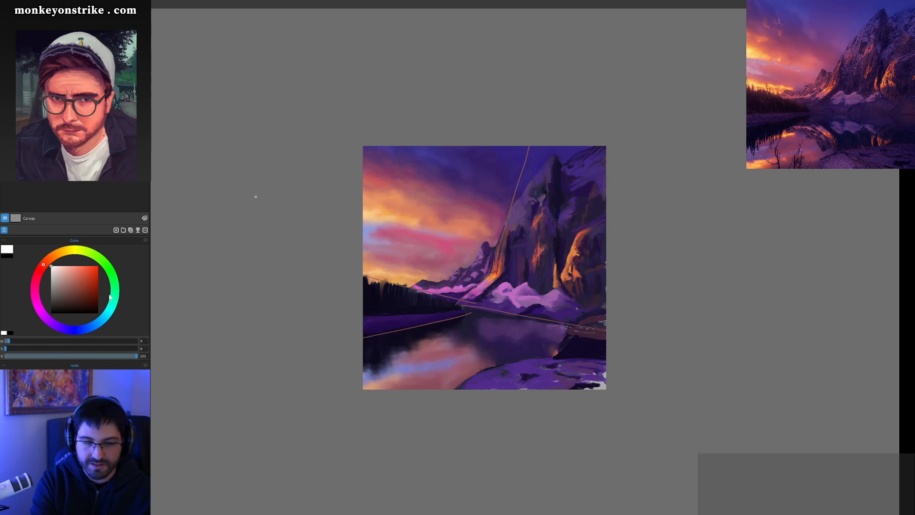
{"action": "mouse_move", "coordinate": [491, 275]}
{"action": "left_mouse_down"}
{"action": "mouse_move", "coordinate": [507, 210]}
{"action": "mouse_move", "coordinate": [451, 304]}
{"action": "left_mouse_up"}
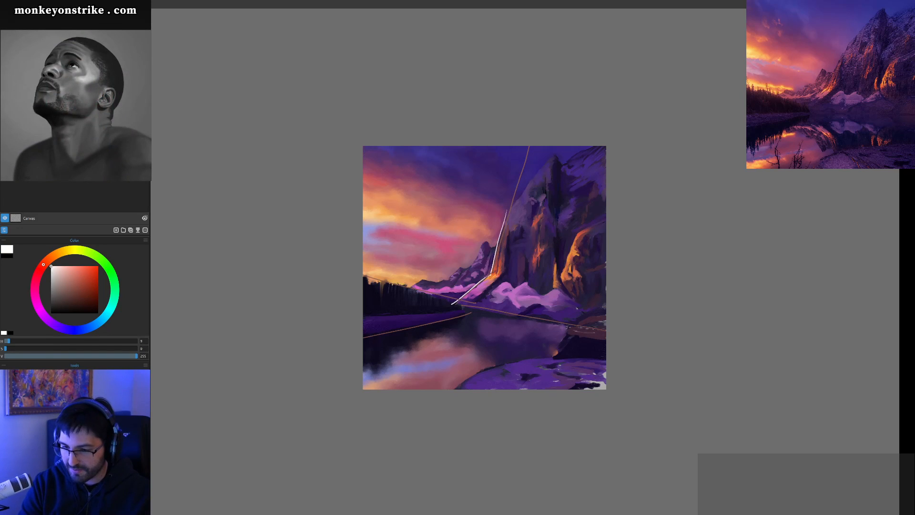
{"action": "mouse_move", "coordinate": [607, 314]}
{"action": "left_mouse_down"}
{"action": "mouse_move", "coordinate": [551, 287]}
{"action": "mouse_move", "coordinate": [492, 275]}
{"action": "left_mouse_up"}
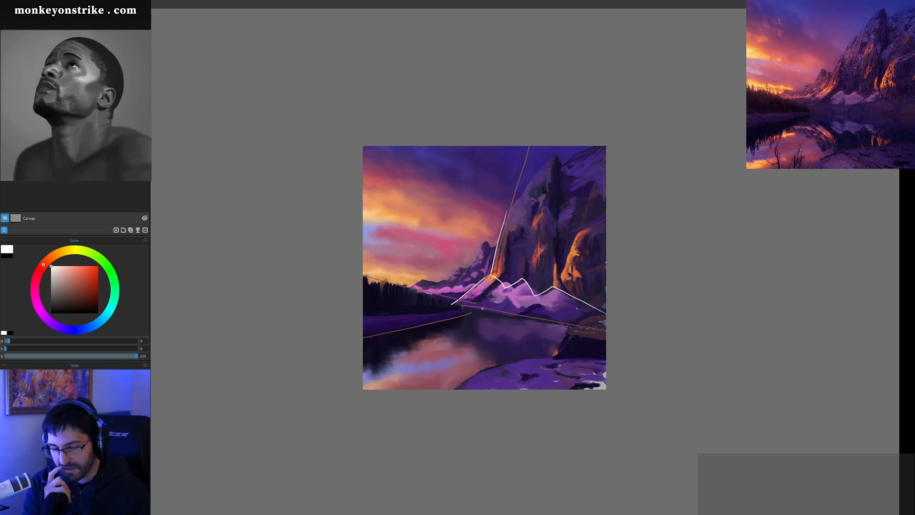
{"action": "mouse_move", "coordinate": [408, 287]}
{"action": "left_mouse_down"}
{"action": "mouse_move", "coordinate": [494, 243]}
{"action": "mouse_move", "coordinate": [490, 274]}
{"action": "mouse_move", "coordinate": [506, 210]}
{"action": "mouse_move", "coordinate": [490, 273]}
{"action": "left_mouse_up"}
{"action": "mouse_move", "coordinate": [505, 237]}
{"action": "left_mouse_down"}
{"action": "mouse_move", "coordinate": [490, 282]}
{"action": "mouse_move", "coordinate": [497, 289]}
{"action": "left_mouse_up"}
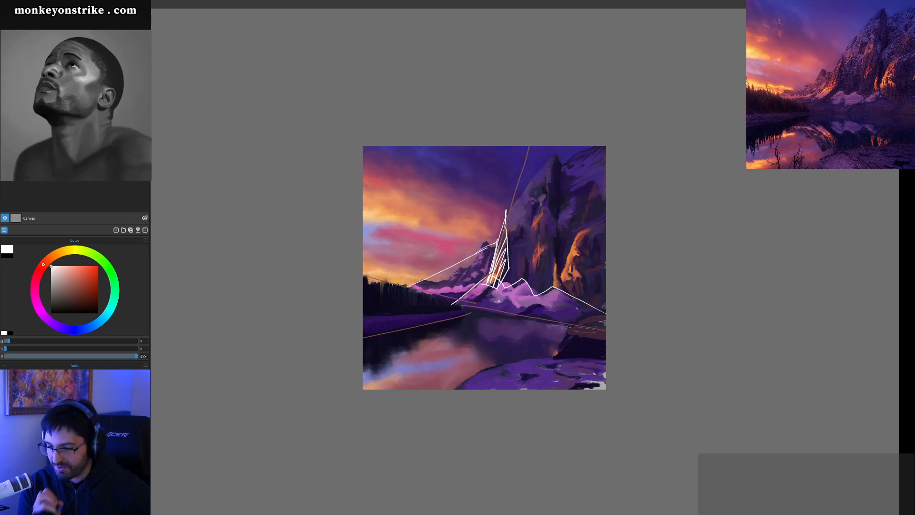
{"action": "left_click", "coordinate": [145, 230]}
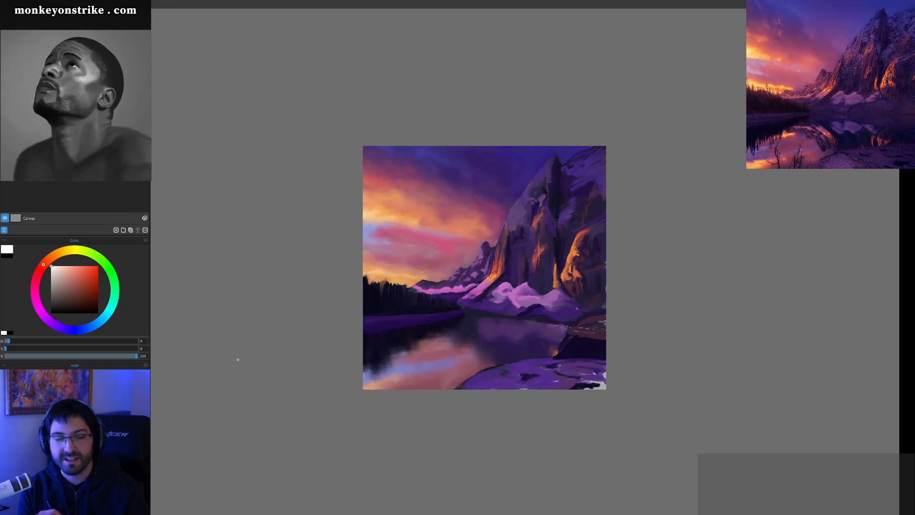
Paint sampled dark and medium purples onto the rocky slope between the small peak and the glowing orange cliff
{"action": "key", "text": "ctrl+plus"}
{"action": "key", "text": "ctrl+plus"}
{"action": "key", "text": "ctrl+plus"}
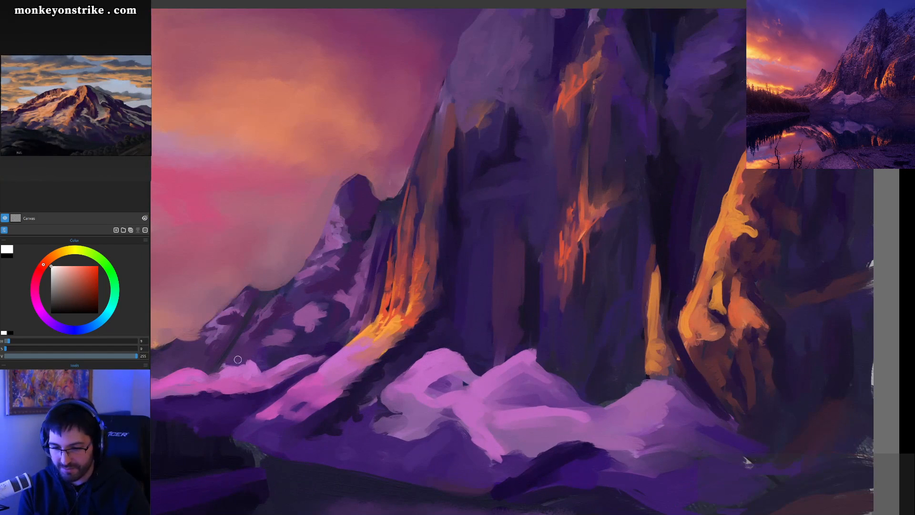
{"action": "left_click_drag", "start_coordinate": [527, 329], "coordinate": [478, 374]}
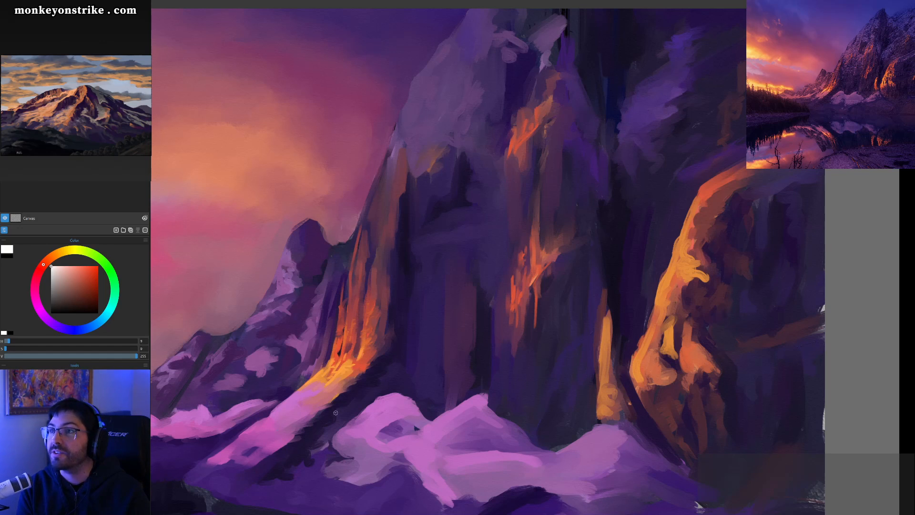
{"action": "left_click_drag", "start_coordinate": [380, 365], "coordinate": [453, 370]}
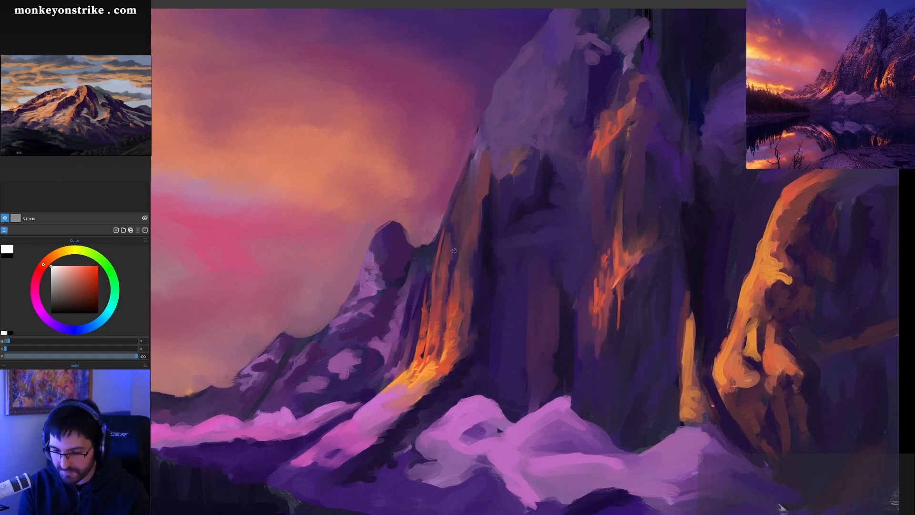
{"action": "left_click", "coordinate": [416, 329], "text": "alt"}
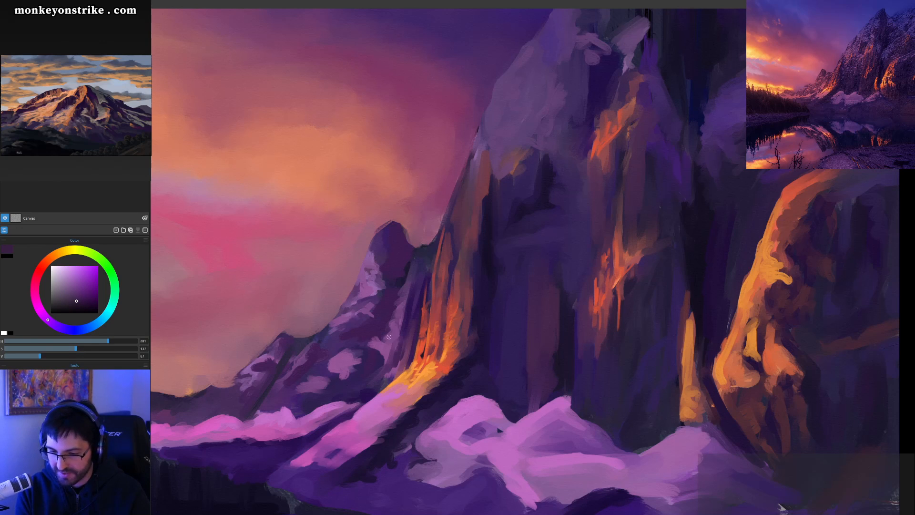
{"action": "left_click", "coordinate": [391, 333], "text": "alt"}
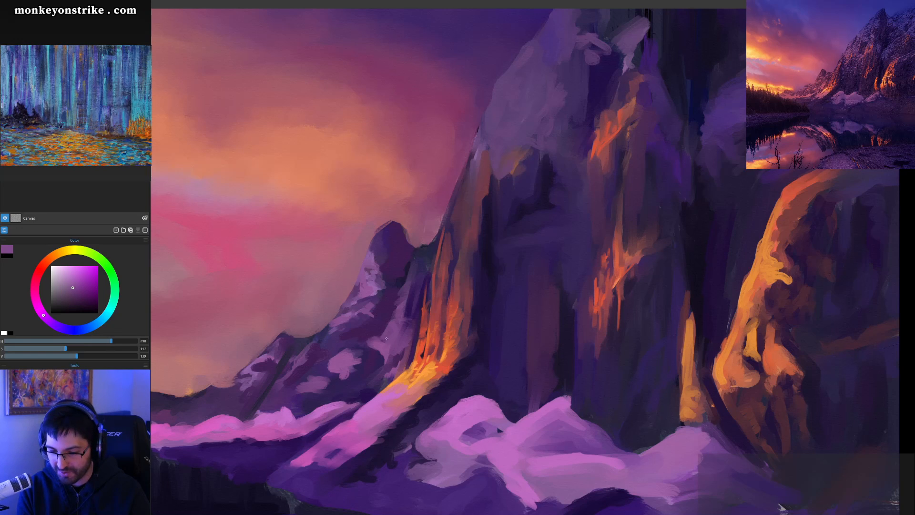
Break up the slope beside the glowing cliff with alternating sampled dark purple shadows and lilac snow strokes
{"action": "left_click", "coordinate": [384, 321], "text": "alt"}
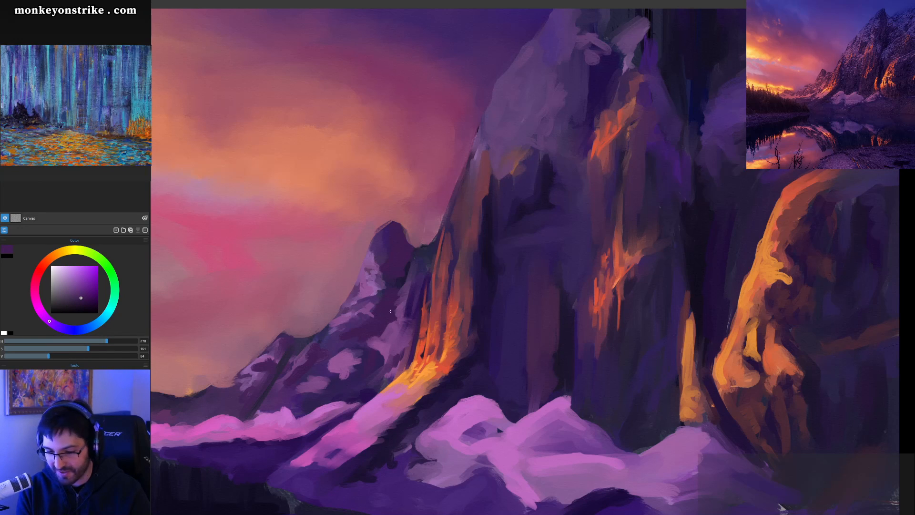
{"action": "left_click", "coordinate": [386, 313], "text": "alt"}
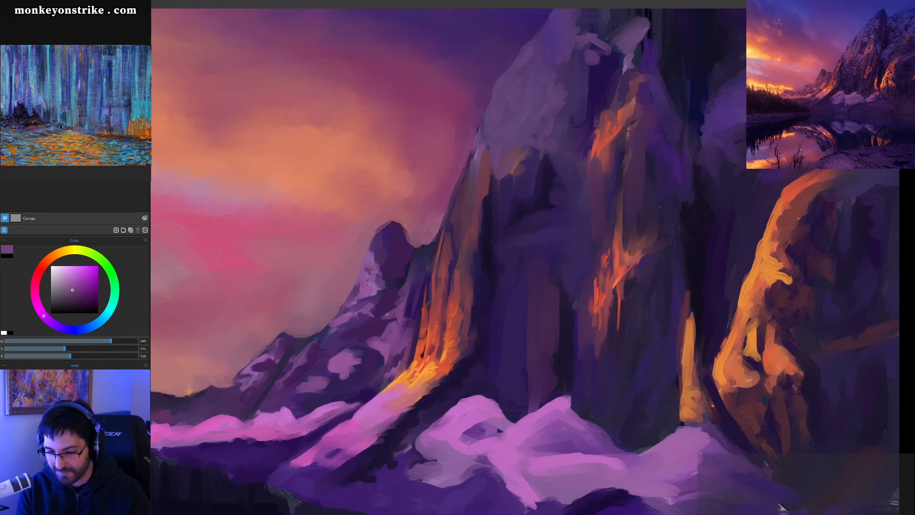
{"action": "left_click", "coordinate": [393, 314], "text": "alt"}
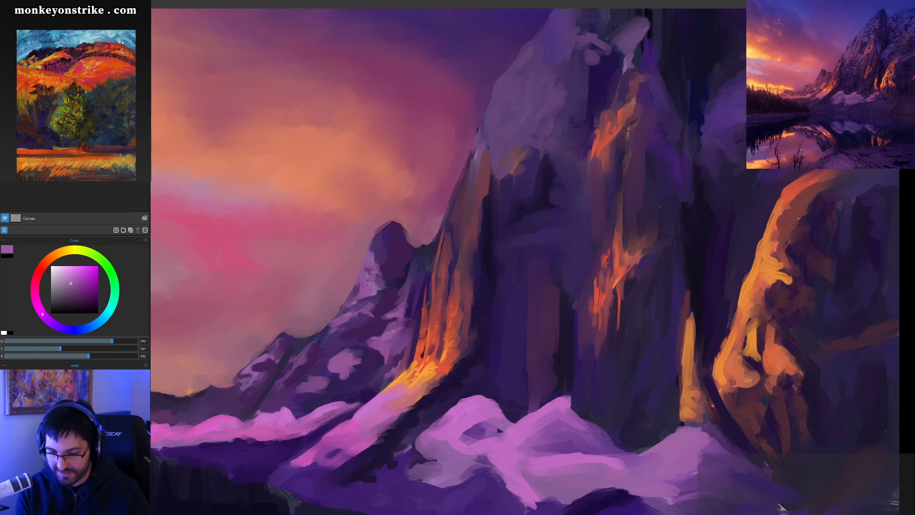
{"action": "left_click", "coordinate": [415, 316], "text": "alt"}
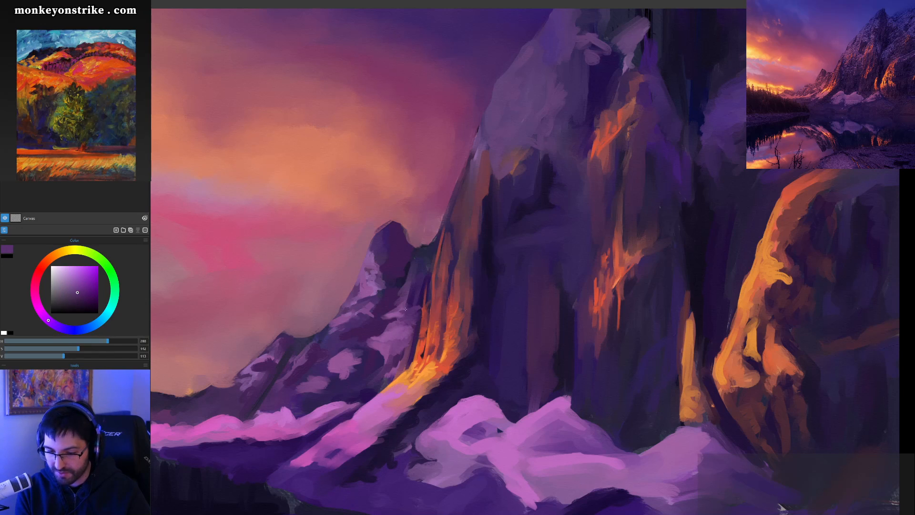
{"action": "left_click", "coordinate": [399, 311], "text": "alt"}
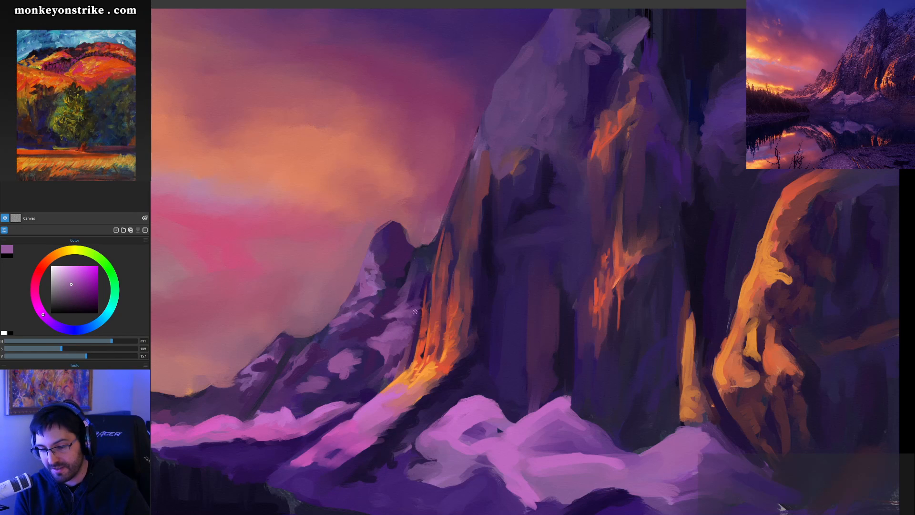
{"action": "mouse_move", "coordinate": [401, 292]}
{"action": "left_mouse_down"}
{"action": "mouse_move", "coordinate": [398, 321]}
{"action": "mouse_move", "coordinate": [394, 299]}
{"action": "left_mouse_up"}
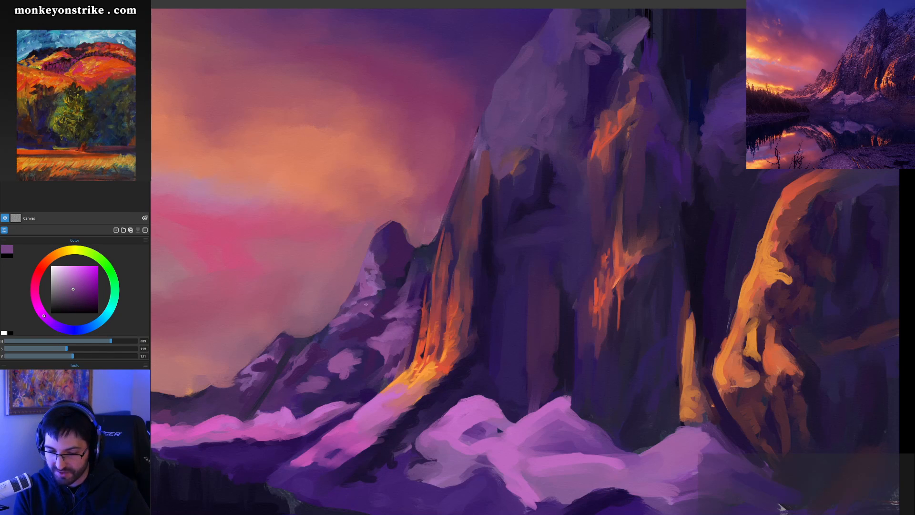
Shade the small peak's shadow side and the rock just below it with dark purple and violet dabs
{"action": "left_click", "coordinate": [393, 288]}
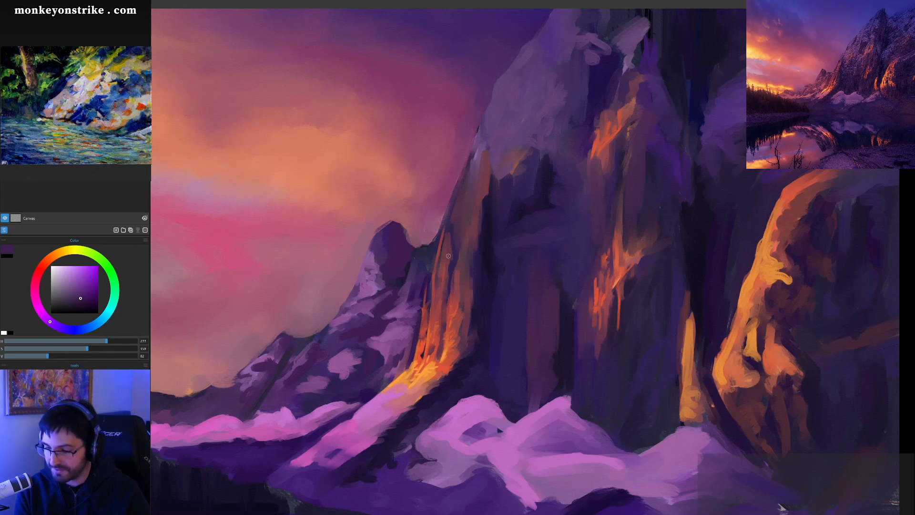
{"action": "left_click", "coordinate": [404, 266]}
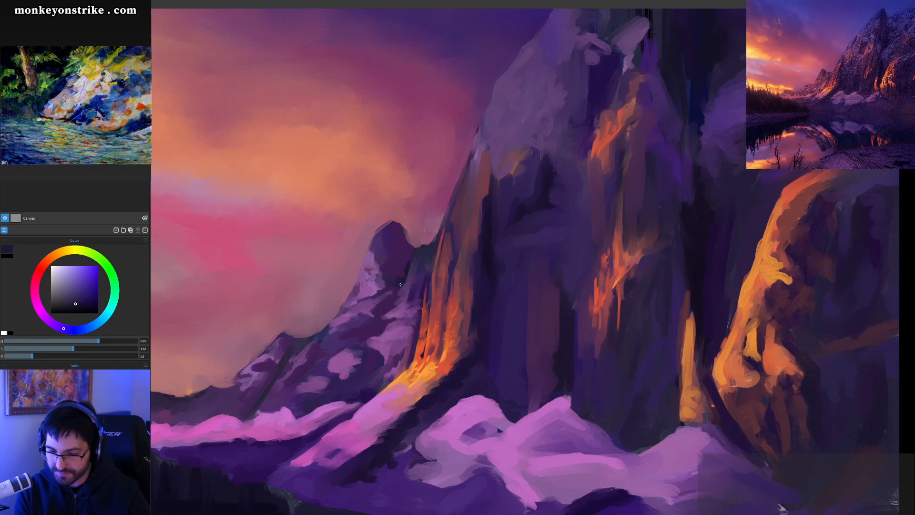
{"action": "left_click", "coordinate": [401, 260]}
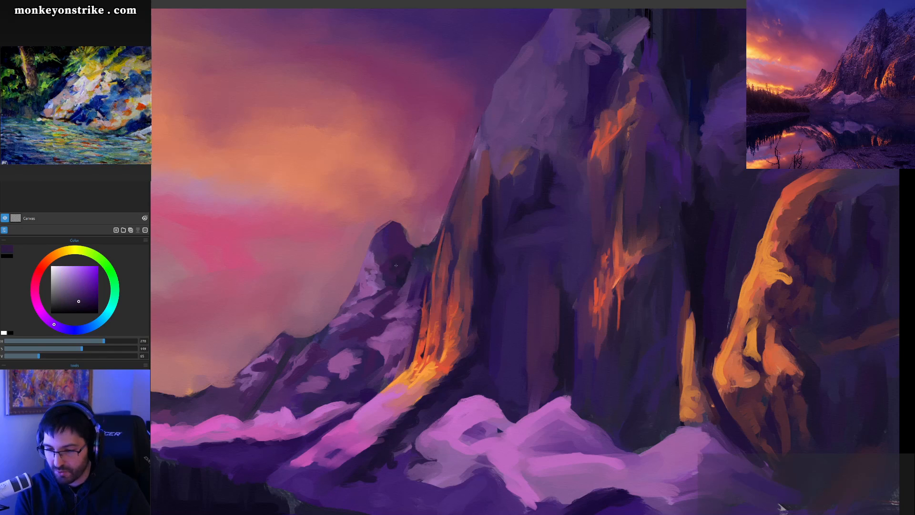
{"action": "left_click", "coordinate": [388, 263]}
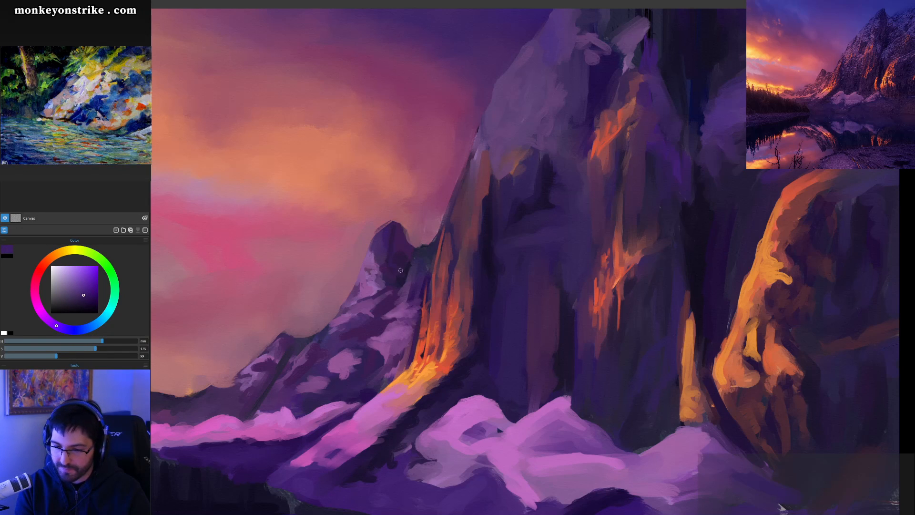
{"action": "left_click", "coordinate": [400, 265]}
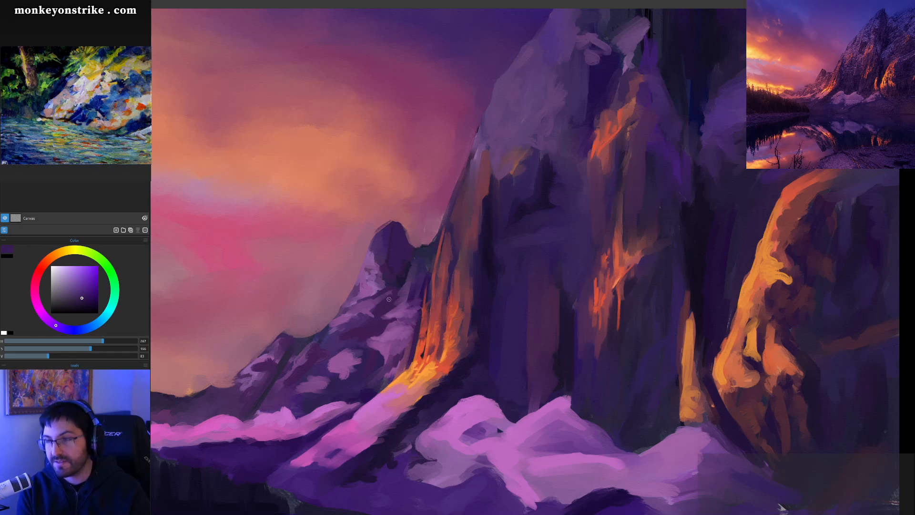
{"action": "left_click", "coordinate": [404, 266]}
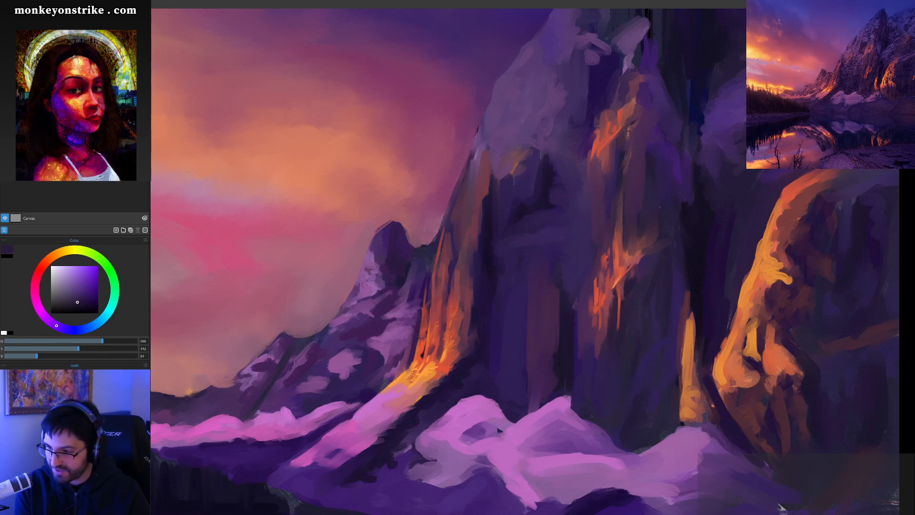
Sample the pink snow color and extend the distant snow ridge upward toward the foot of the glowing cliff
{"action": "left_click", "coordinate": [337, 404], "text": "alt"}
{"action": "left_click_drag", "start_coordinate": [338, 401], "coordinate": [373, 377]}
{"action": "left_click_drag", "start_coordinate": [336, 401], "coordinate": [377, 376]}
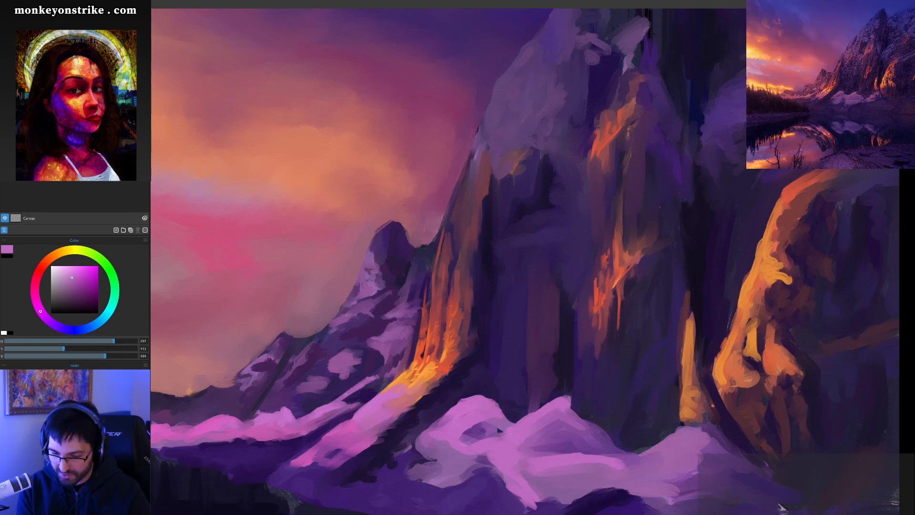
{"action": "left_click_drag", "start_coordinate": [338, 404], "coordinate": [361, 388]}
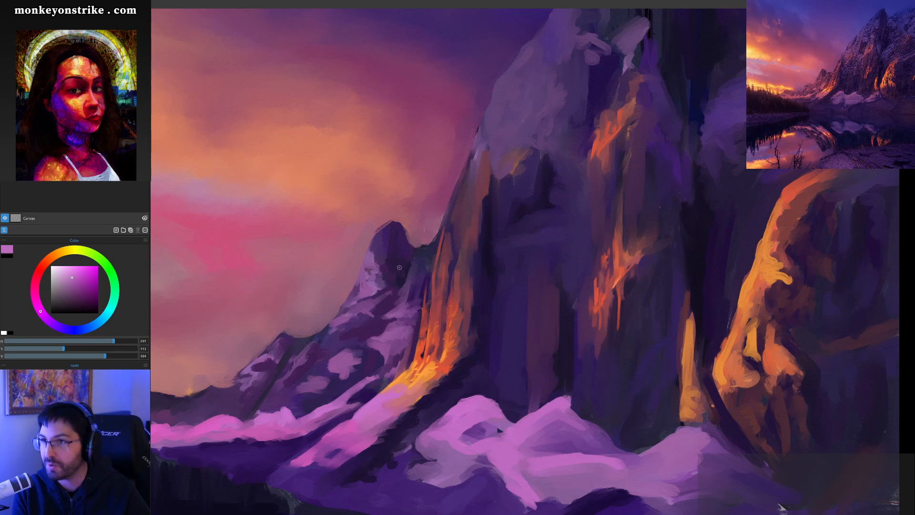
Refine the rocks just below the small peak with sampled medium purple strokes and dark violet shadows
{"action": "left_click", "coordinate": [386, 285], "text": "alt"}
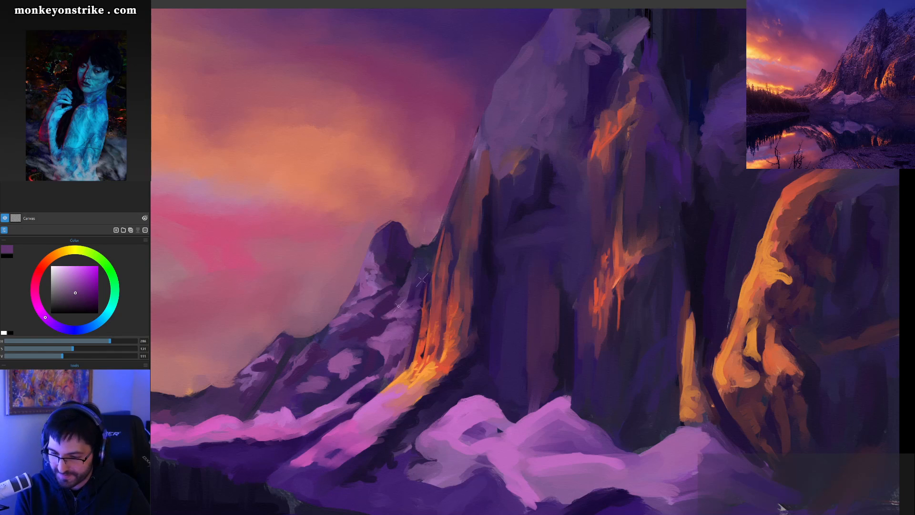
{"action": "left_click_drag", "start_coordinate": [415, 298], "coordinate": [396, 308]}
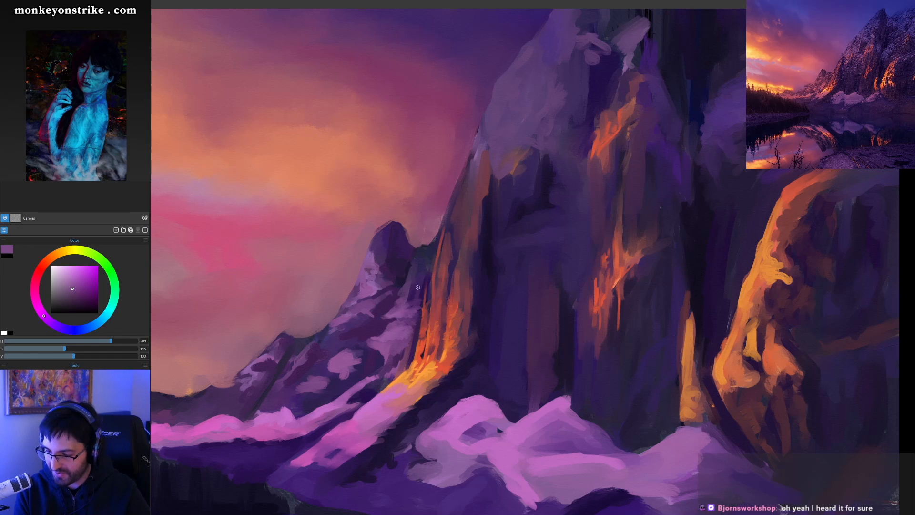
{"action": "left_click_drag", "start_coordinate": [392, 297], "coordinate": [391, 297]}
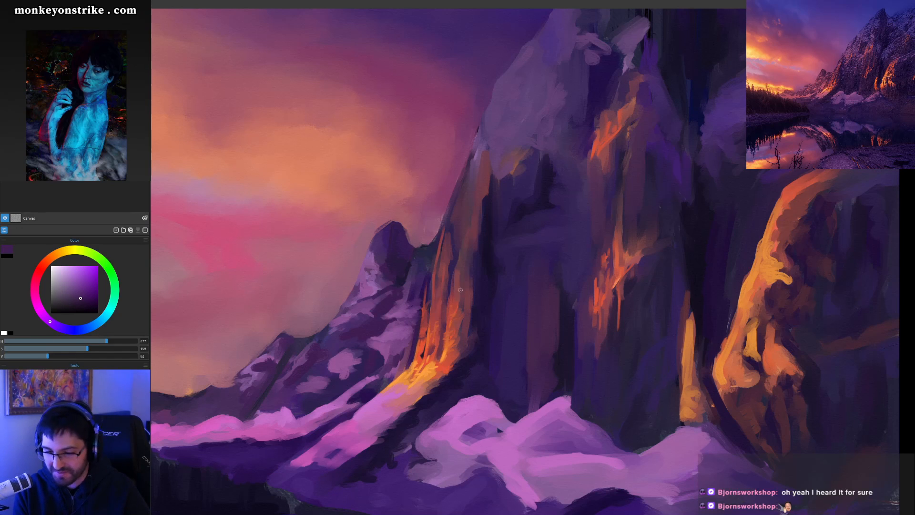
{"action": "left_click", "coordinate": [401, 295], "text": "alt"}
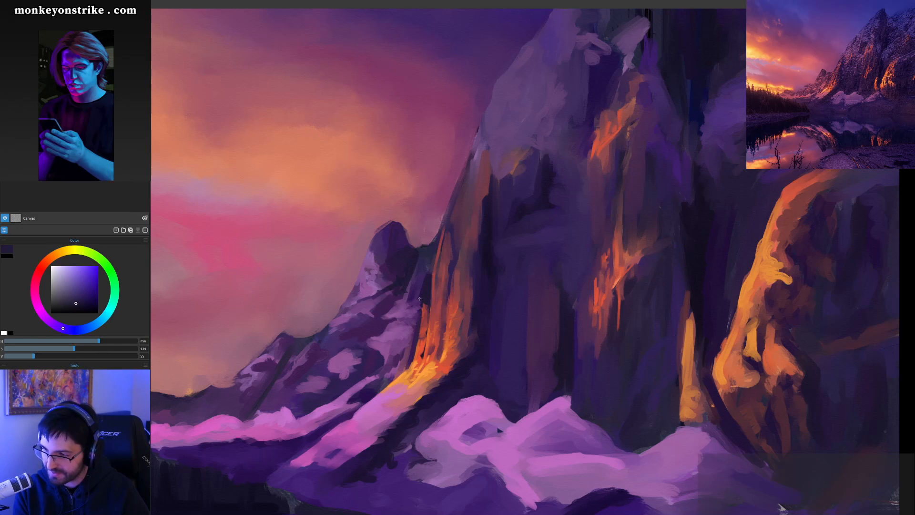
Paint alternating dark violet and sampled medium purple streaks down the rock between the small peak and the glowing cliff
{"action": "mouse_move", "coordinate": [419, 298]}
{"action": "left_mouse_down"}
{"action": "mouse_move", "coordinate": [416, 348]}
{"action": "mouse_move", "coordinate": [412, 341]}
{"action": "mouse_move", "coordinate": [406, 351]}
{"action": "mouse_move", "coordinate": [414, 302]}
{"action": "mouse_move", "coordinate": [412, 318]}
{"action": "left_mouse_up"}
{"action": "left_click_drag", "start_coordinate": [415, 278], "coordinate": [418, 273]}
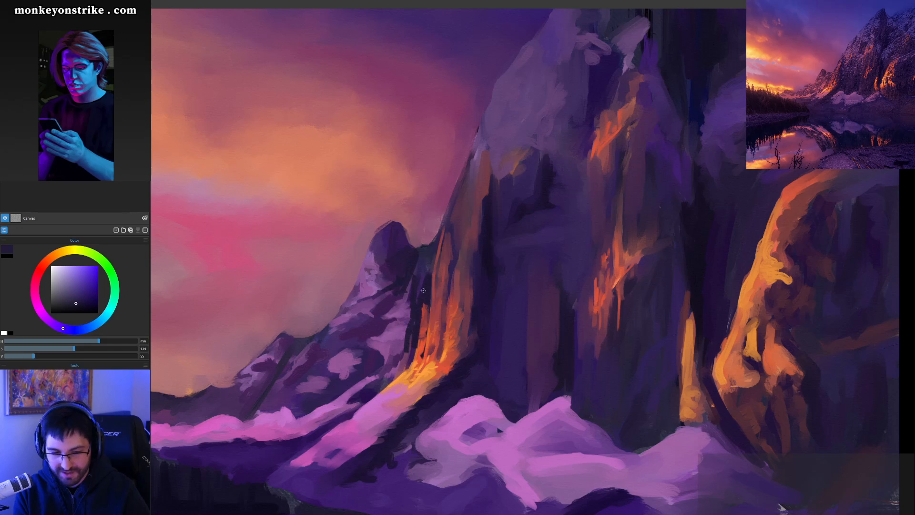
{"action": "left_click", "coordinate": [414, 301], "text": "alt"}
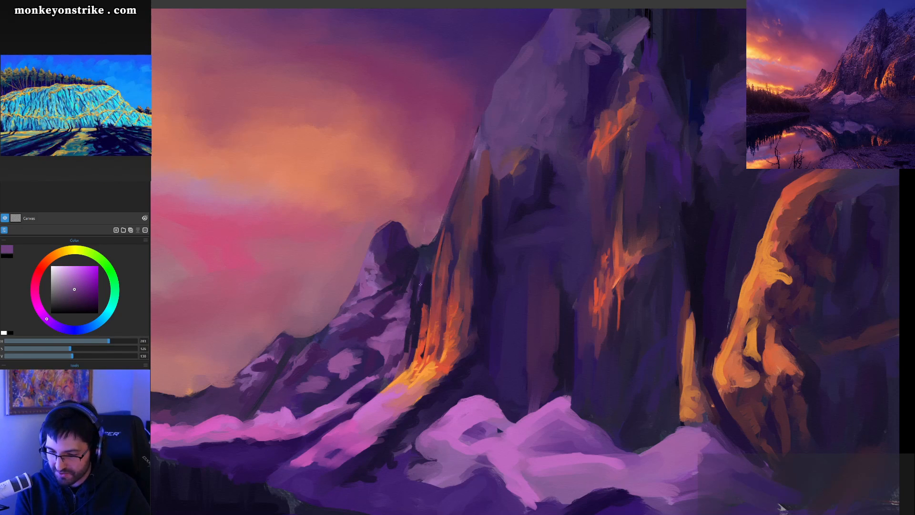
{"action": "left_click_drag", "start_coordinate": [417, 303], "coordinate": [431, 257]}
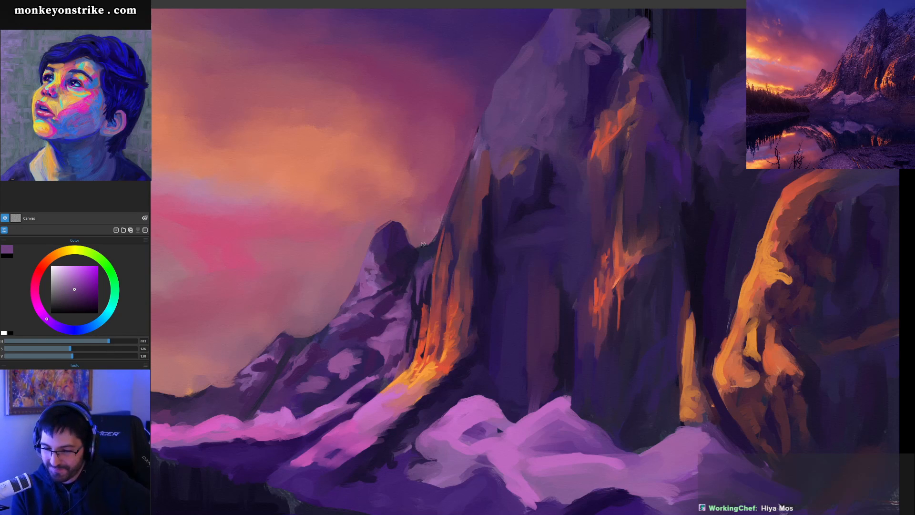
{"action": "left_click", "coordinate": [414, 301], "text": "alt"}
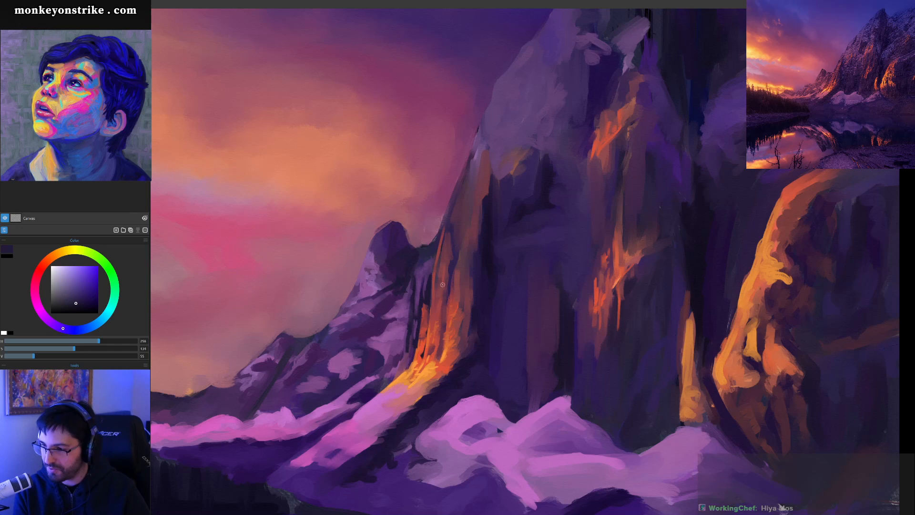
Refine the glowing cliff's shaded edge beside the small peak with sampled dark purple, violet and muted red strokes
{"action": "left_click", "coordinate": [386, 311], "text": "alt"}
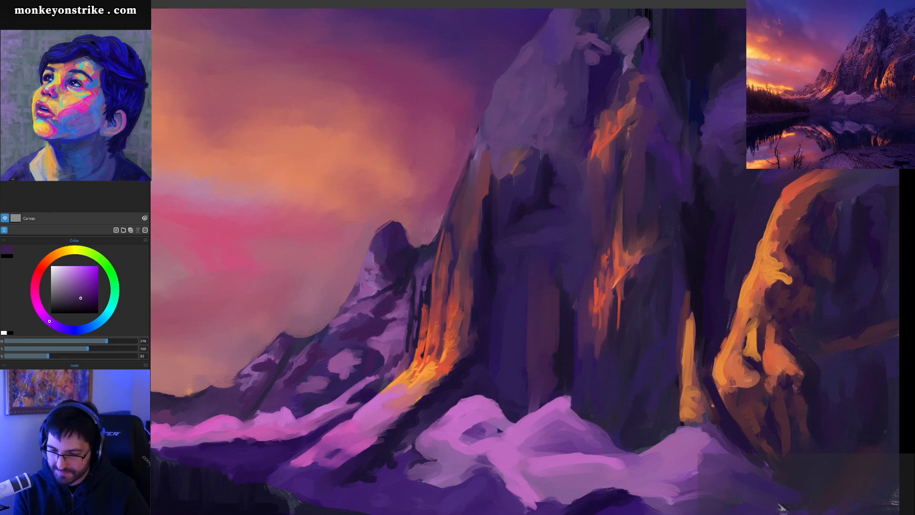
{"action": "left_click", "coordinate": [424, 276], "text": "alt"}
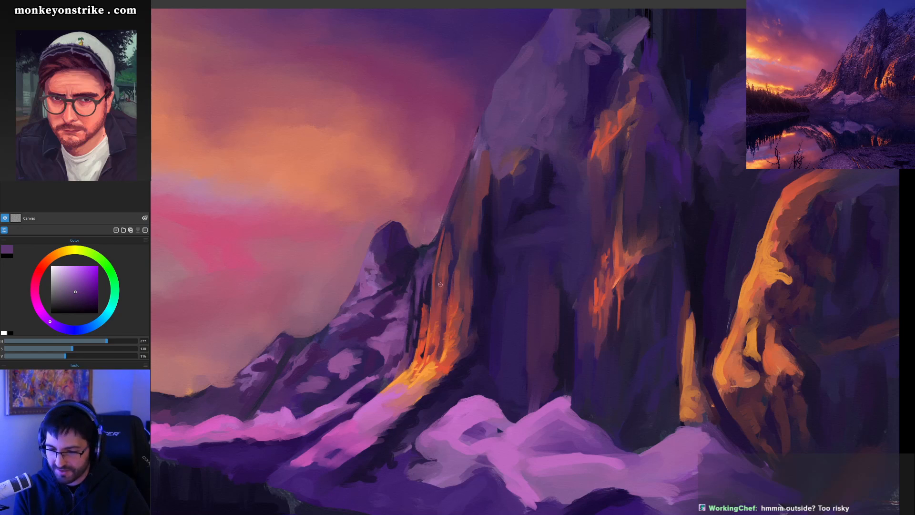
{"action": "left_click", "coordinate": [413, 285], "text": "alt"}
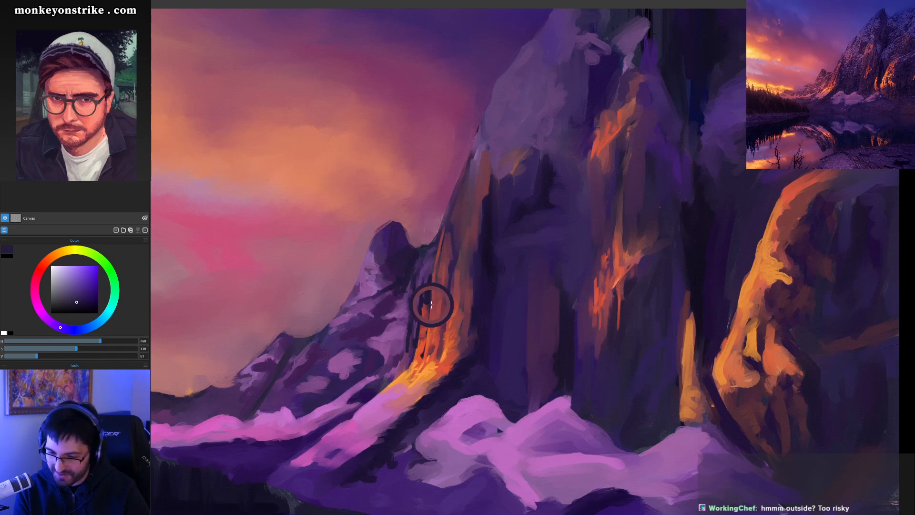
{"action": "left_click", "coordinate": [429, 297], "text": "ctrl"}
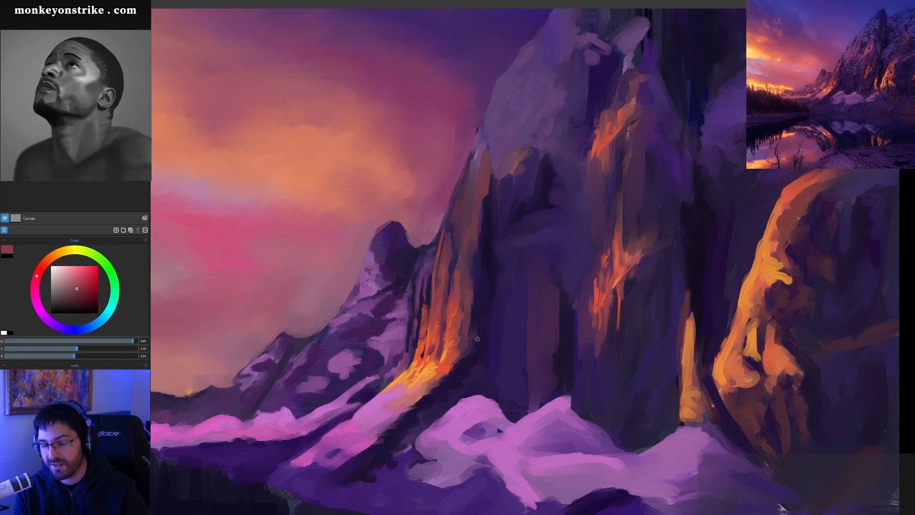
{"action": "left_click_drag", "start_coordinate": [484, 369], "coordinate": [513, 331]}
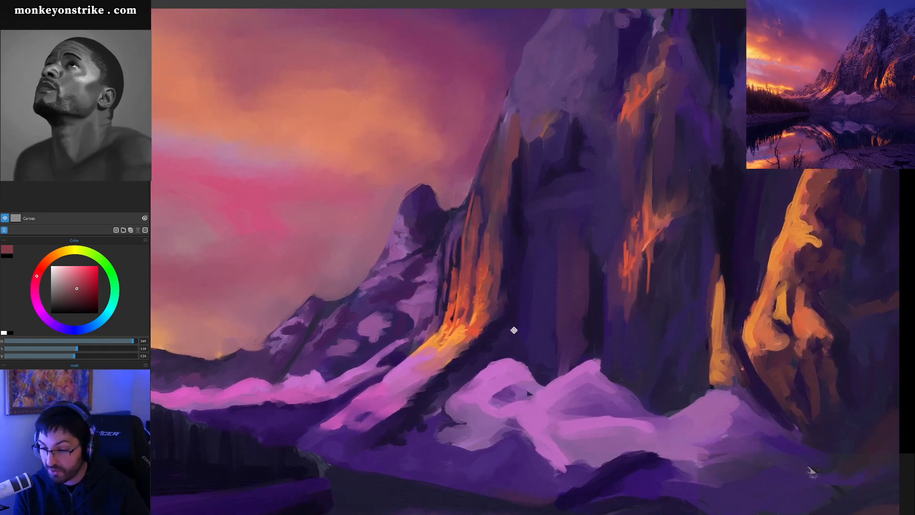
Break up the upper part of the glowing cliff with sampled dark violet and muted maroon streaks
{"action": "left_click", "coordinate": [522, 243], "text": "ctrl"}
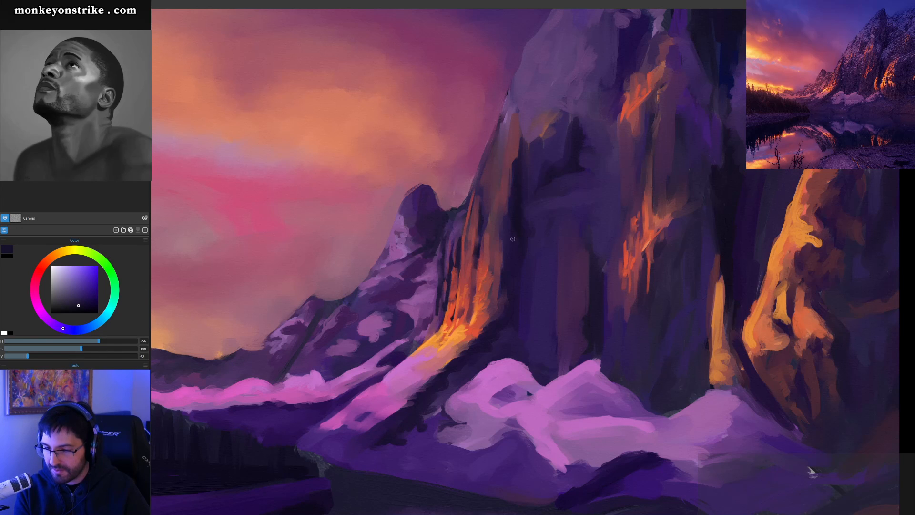
{"action": "left_click", "coordinate": [481, 226], "text": "alt"}
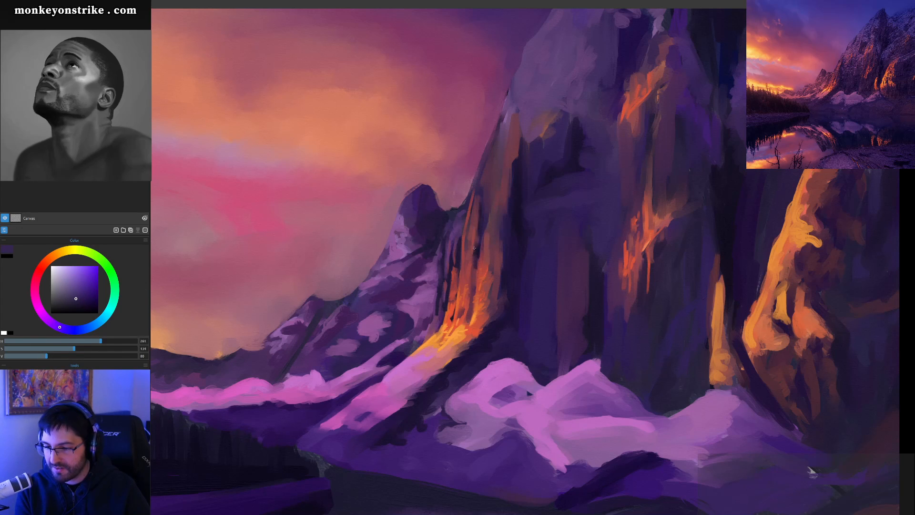
{"action": "left_click", "coordinate": [474, 243], "text": "alt"}
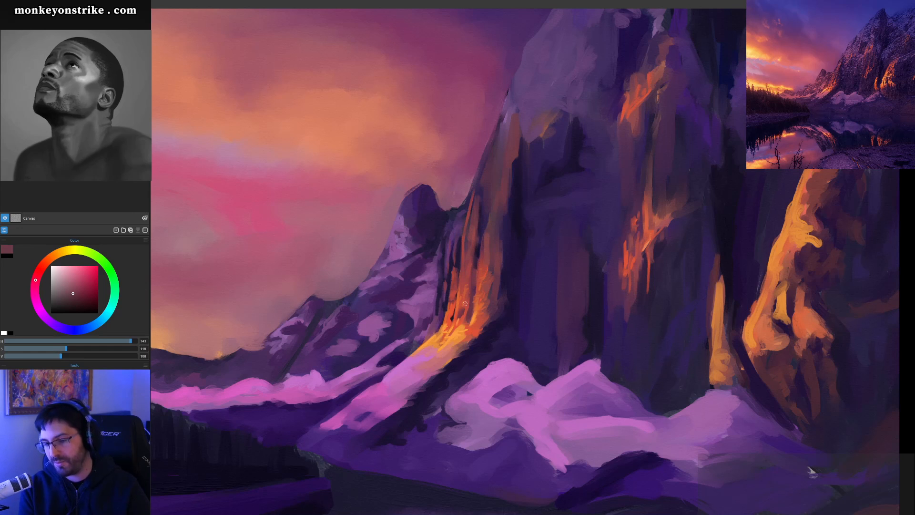
{"action": "left_click", "coordinate": [457, 262], "text": "alt"}
{"action": "left_click", "coordinate": [455, 264], "text": "alt"}
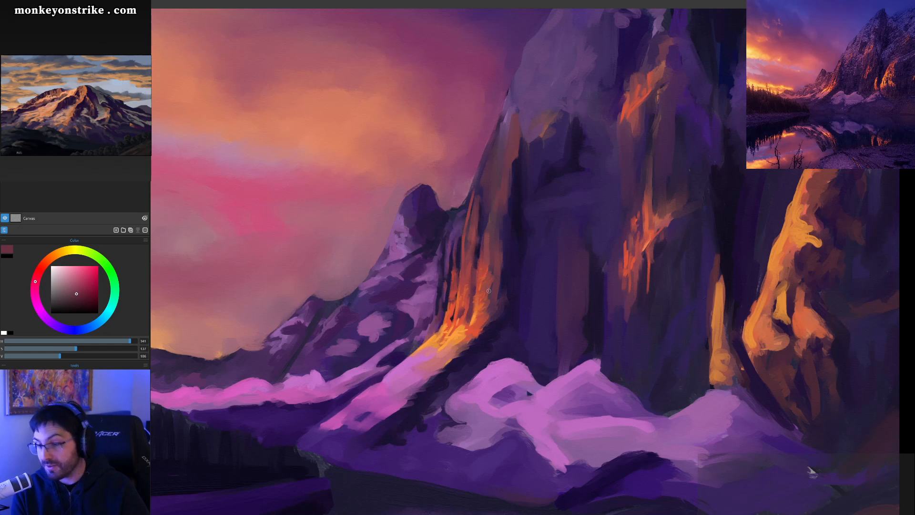
Touch up the glowing cliff's foot with sampled orange and define the gully below it with dark purple and pink
{"action": "left_click", "coordinate": [435, 337], "text": "alt"}
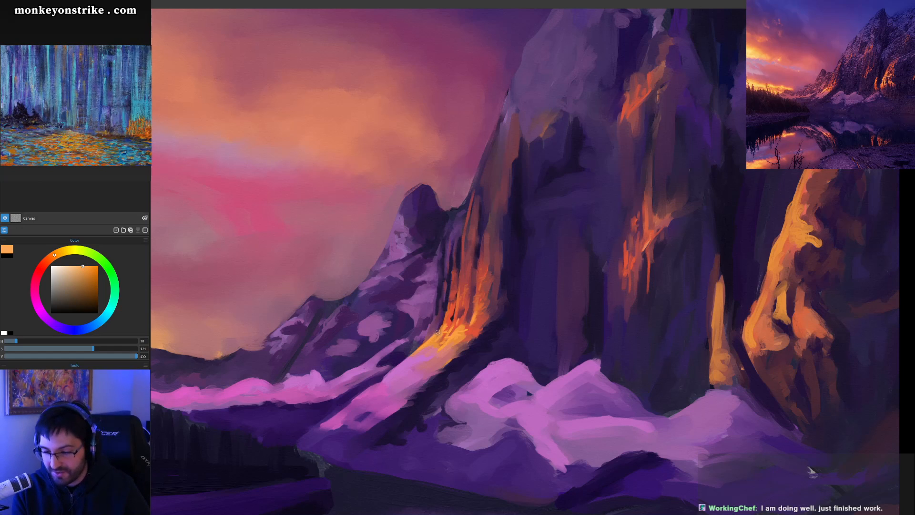
{"action": "left_click", "coordinate": [400, 355], "text": "alt"}
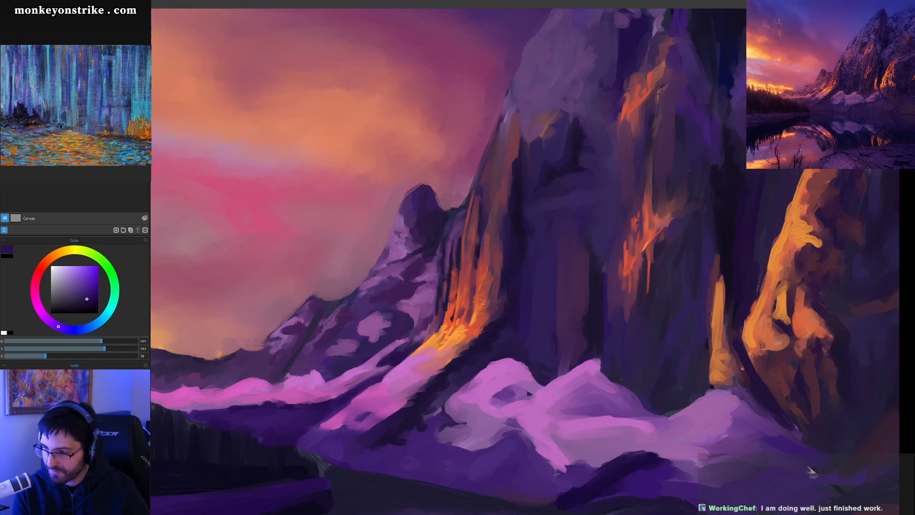
{"action": "mouse_move", "coordinate": [376, 368]}
{"action": "left_mouse_down"}
{"action": "mouse_move", "coordinate": [357, 384]}
{"action": "mouse_move", "coordinate": [380, 364]}
{"action": "mouse_move", "coordinate": [375, 379]}
{"action": "left_mouse_up"}
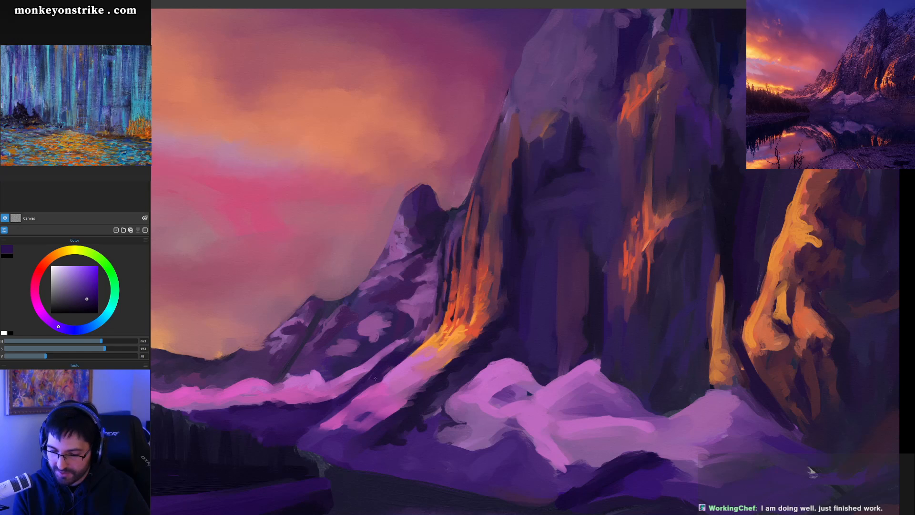
{"action": "left_click", "coordinate": [346, 381], "text": "alt"}
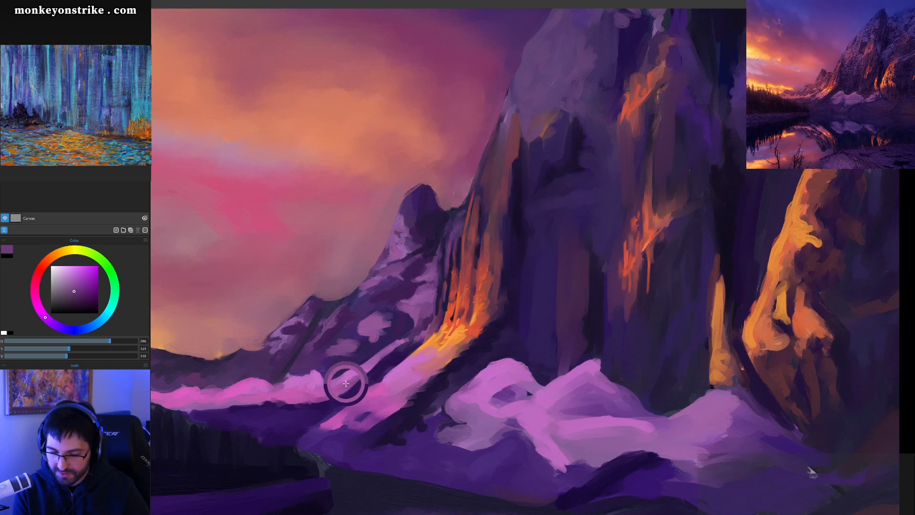
{"action": "left_click", "coordinate": [334, 390], "text": "alt"}
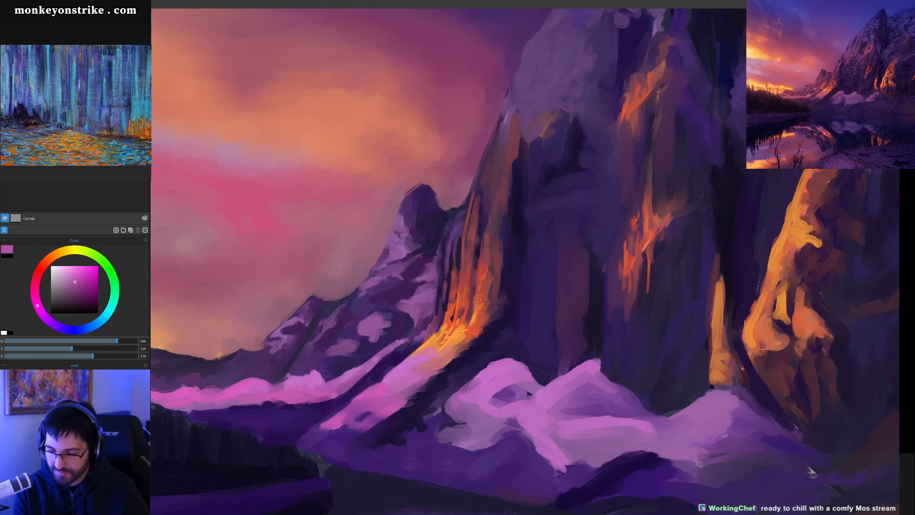
Sharpen the edges of the snow bands below the glowing cliff with alternating sampled pink and dark purple strokes
{"action": "left_click_drag", "start_coordinate": [411, 391], "coordinate": [410, 370]}
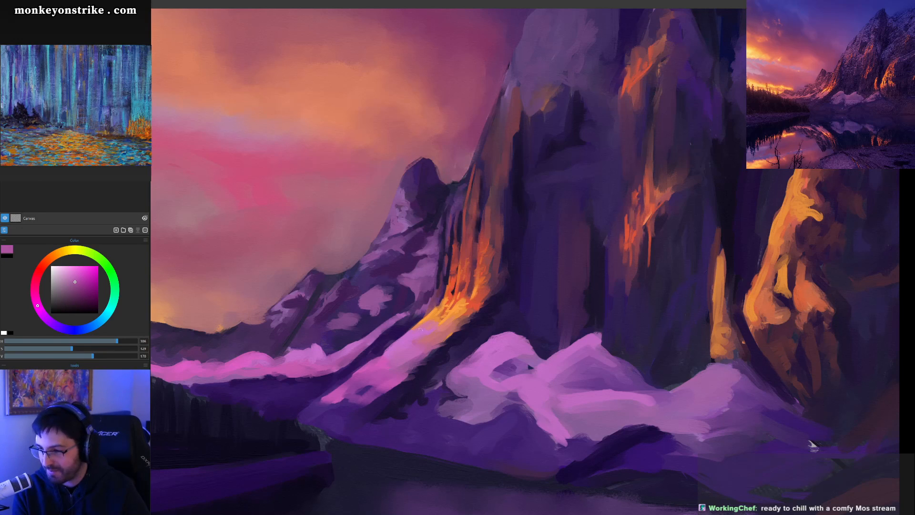
{"action": "left_click", "coordinate": [380, 326], "text": "alt"}
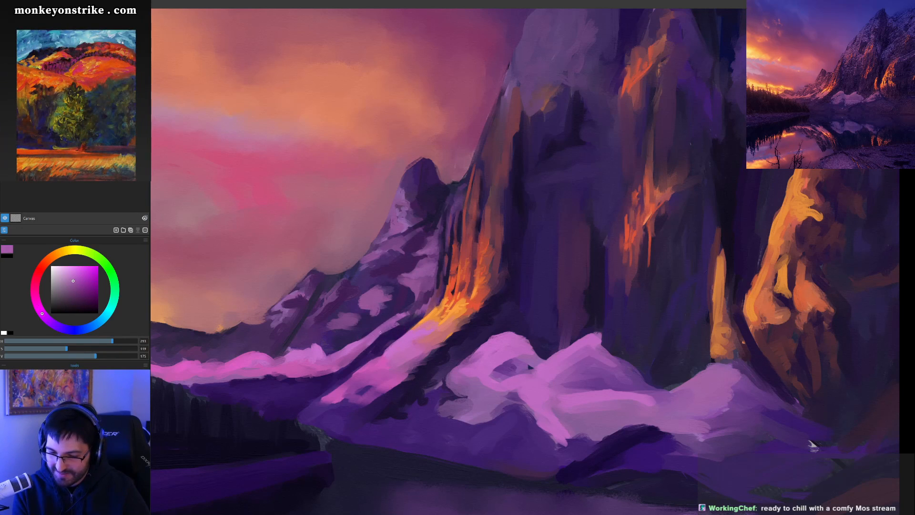
{"action": "left_click", "coordinate": [385, 320], "text": "alt"}
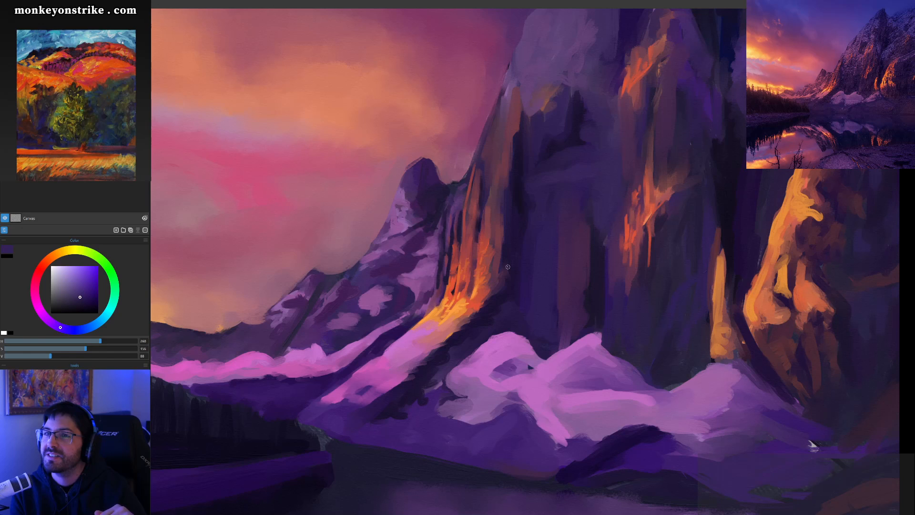
{"action": "left_click", "coordinate": [400, 323], "text": "ctrl"}
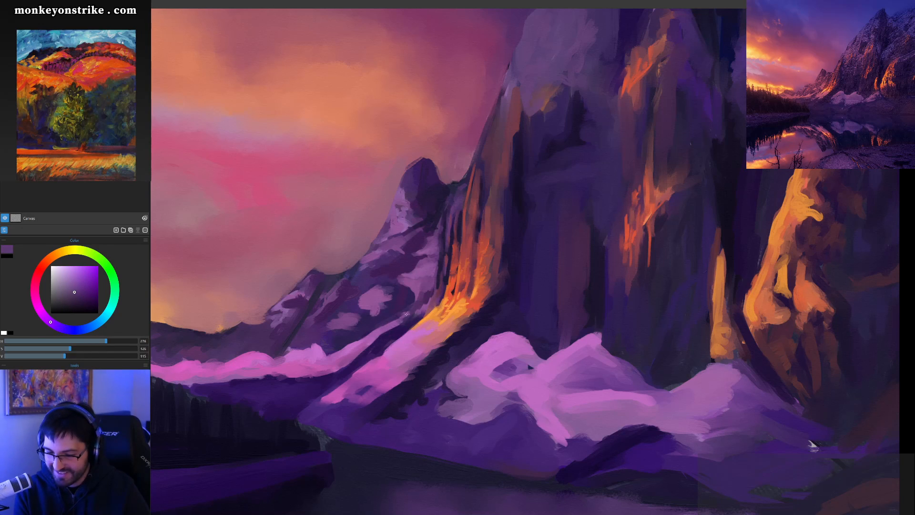
{"action": "left_click", "coordinate": [398, 322], "text": "ctrl"}
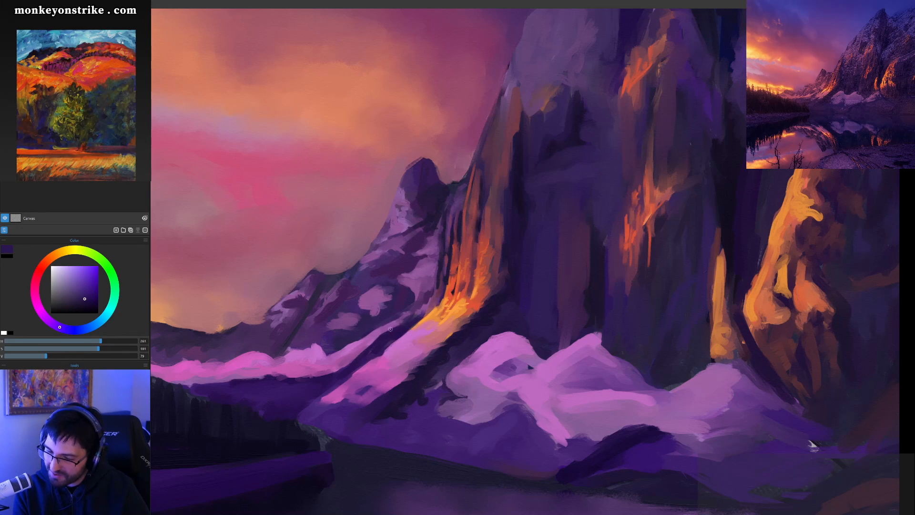
{"action": "left_click", "coordinate": [377, 336], "text": "ctrl"}
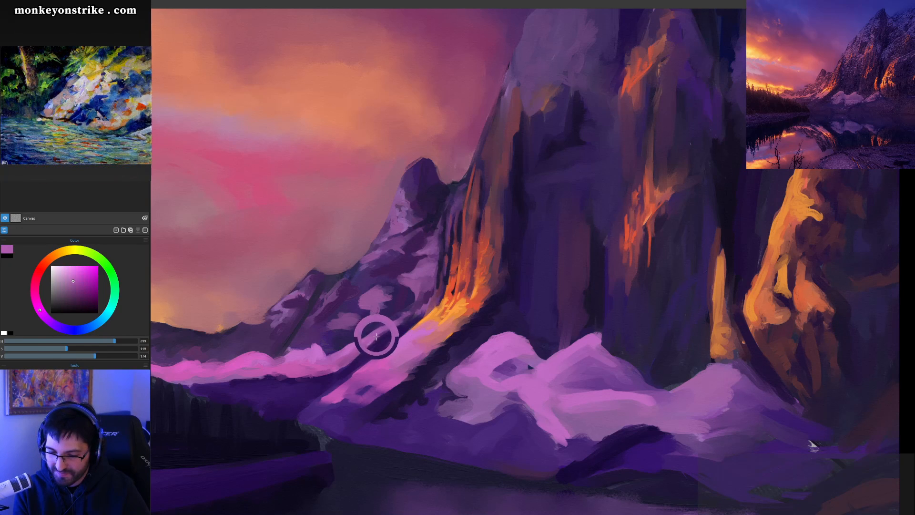
{"action": "left_click_drag", "start_coordinate": [395, 338], "coordinate": [386, 342]}
{"action": "left_click", "coordinate": [379, 343], "text": "ctrl"}
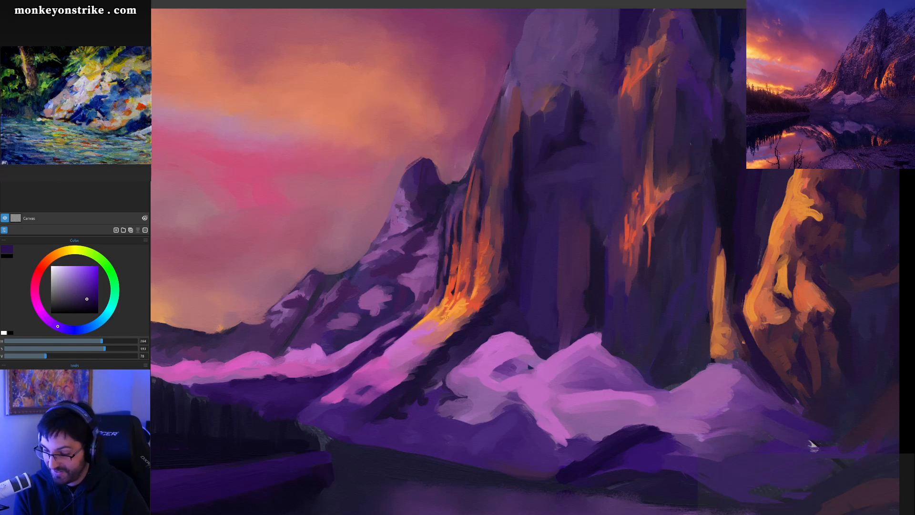
{"action": "left_click", "coordinate": [400, 342], "text": "ctrl"}
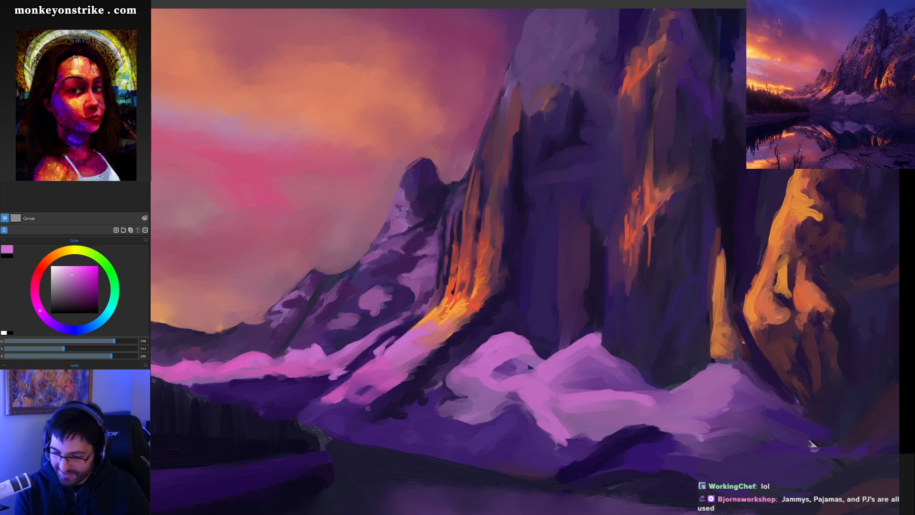
Carve purple shadows into the lower end of the pink snow slope and rework the dark violet ridge alongside it
{"action": "left_click", "coordinate": [329, 387], "text": "alt"}
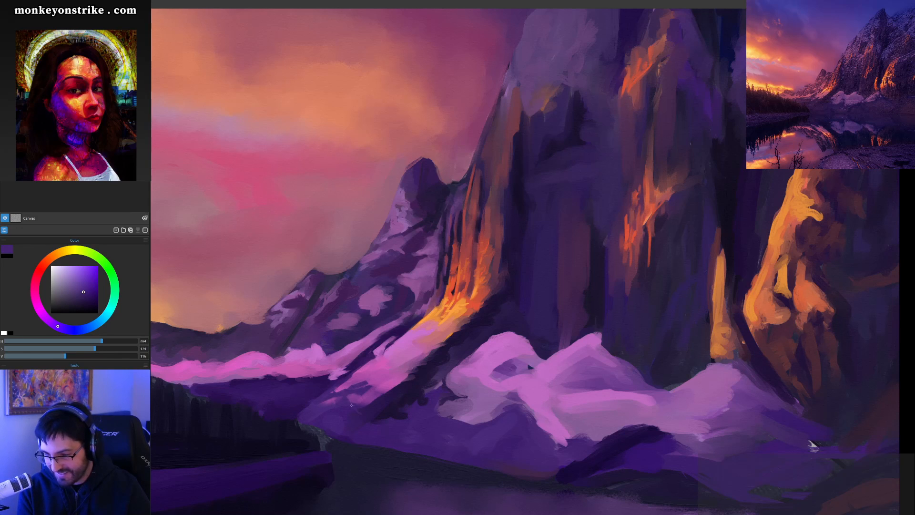
{"action": "mouse_move", "coordinate": [360, 390]}
{"action": "left_mouse_down"}
{"action": "mouse_move", "coordinate": [357, 401]}
{"action": "mouse_move", "coordinate": [354, 390]}
{"action": "left_mouse_up"}
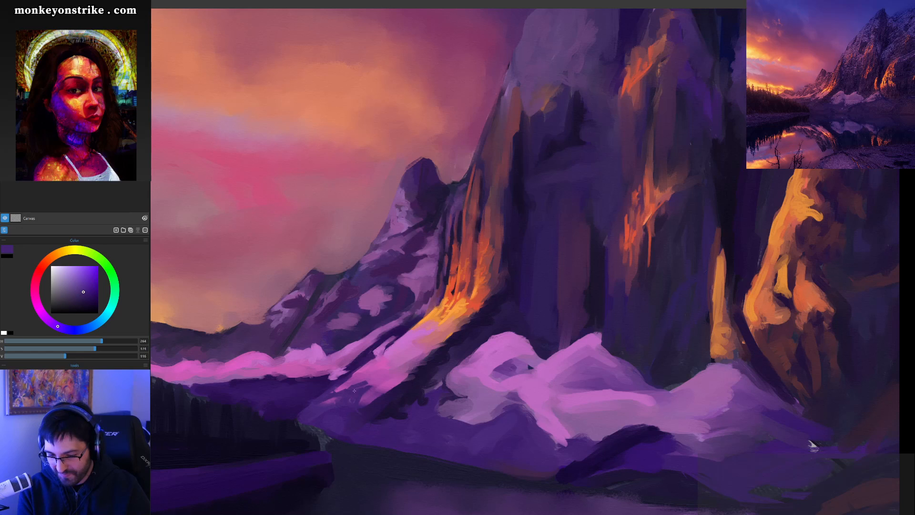
{"action": "left_click", "coordinate": [379, 398], "text": "ctrl"}
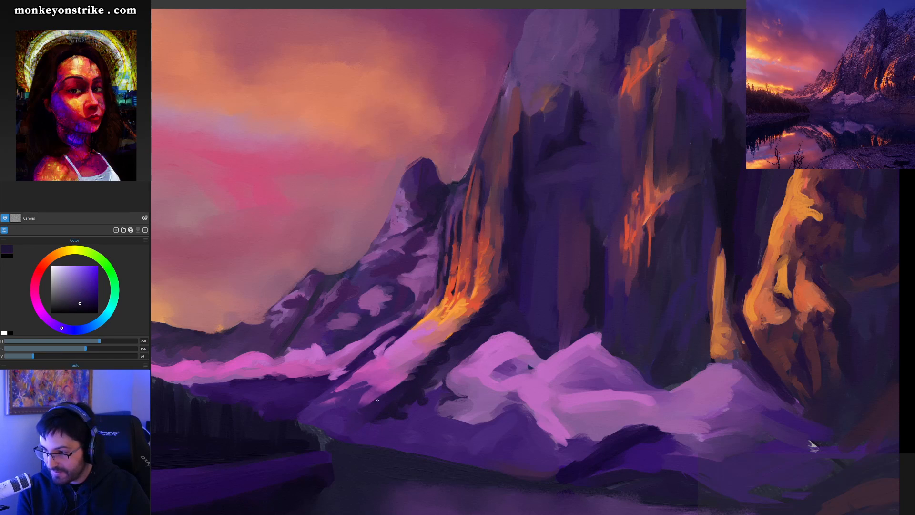
{"action": "left_click_drag", "start_coordinate": [373, 403], "coordinate": [413, 377]}
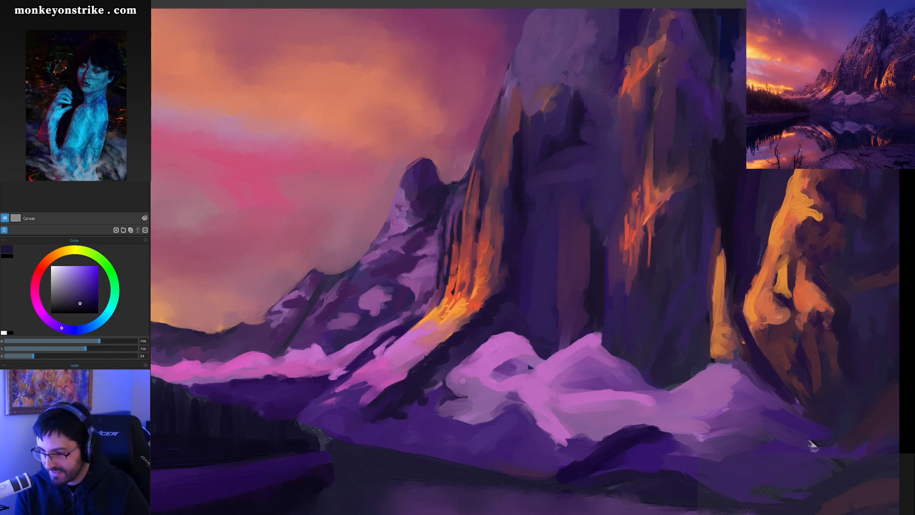
{"action": "left_click", "coordinate": [524, 298], "text": "alt"}
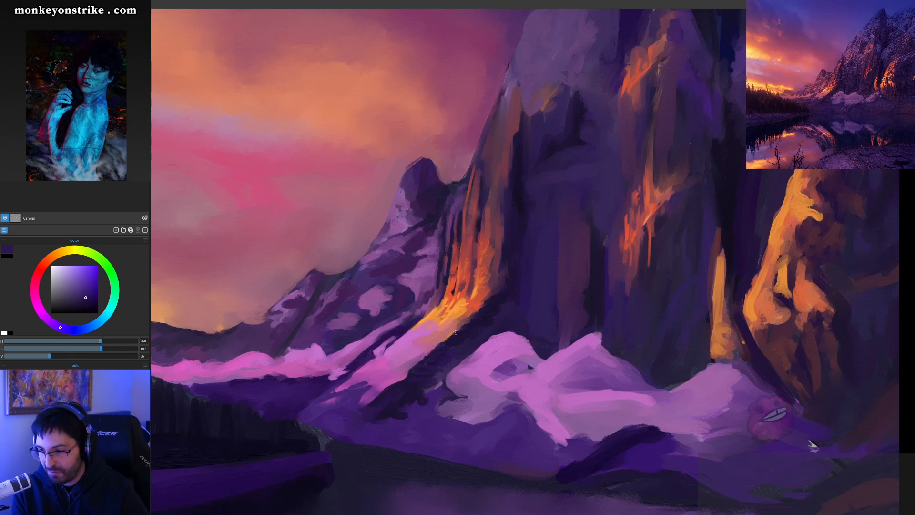
Warm the glowing cliff from its foot upward with sampled muted red and bright orange-red strokes
{"action": "left_click", "coordinate": [459, 322], "text": "alt"}
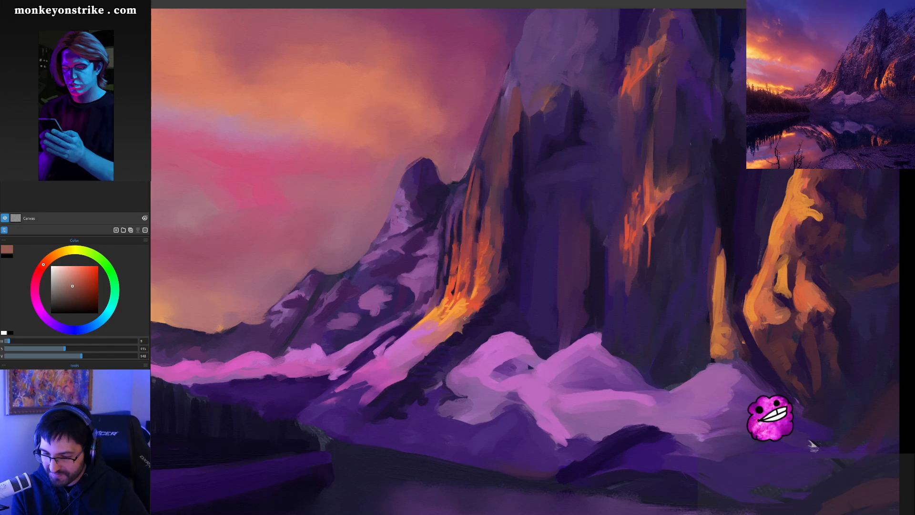
{"action": "left_click", "coordinate": [467, 319], "text": "alt"}
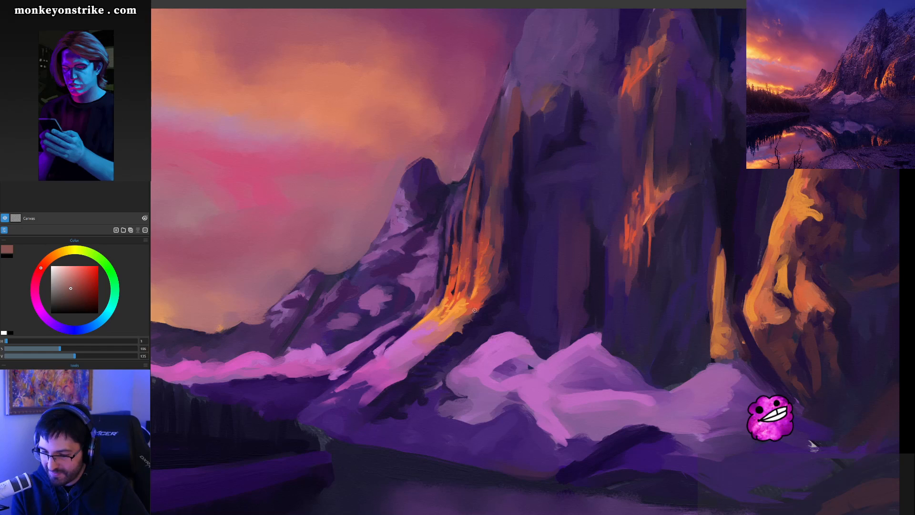
{"action": "left_click", "coordinate": [471, 312], "text": "alt"}
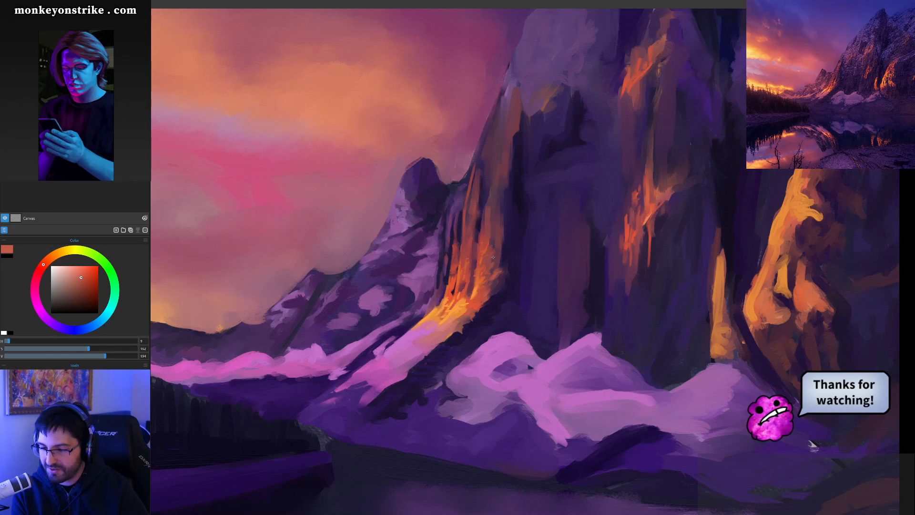
{"action": "left_click_drag", "start_coordinate": [478, 255], "coordinate": [482, 226]}
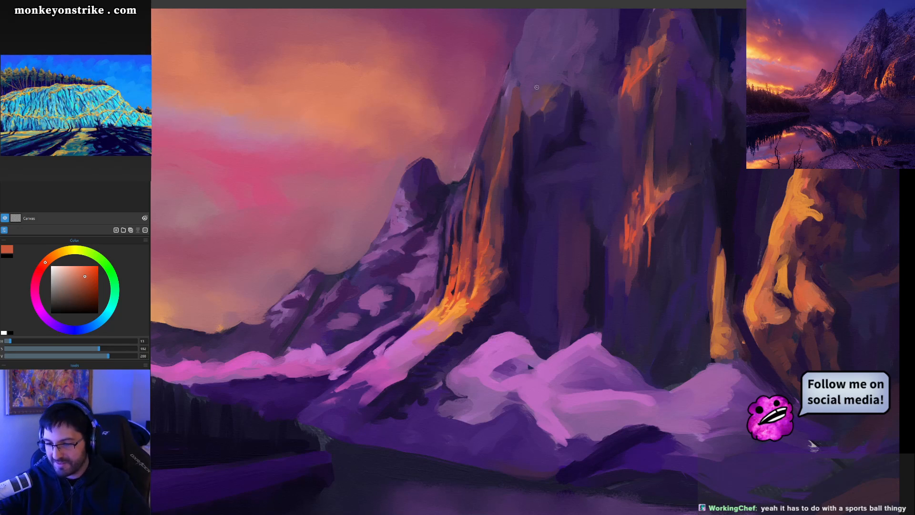
Refine the upper streaks of the glowing cliff beside the small rocky peak with sampled muted red and orange strokes
{"action": "left_click", "coordinate": [470, 168], "text": "alt"}
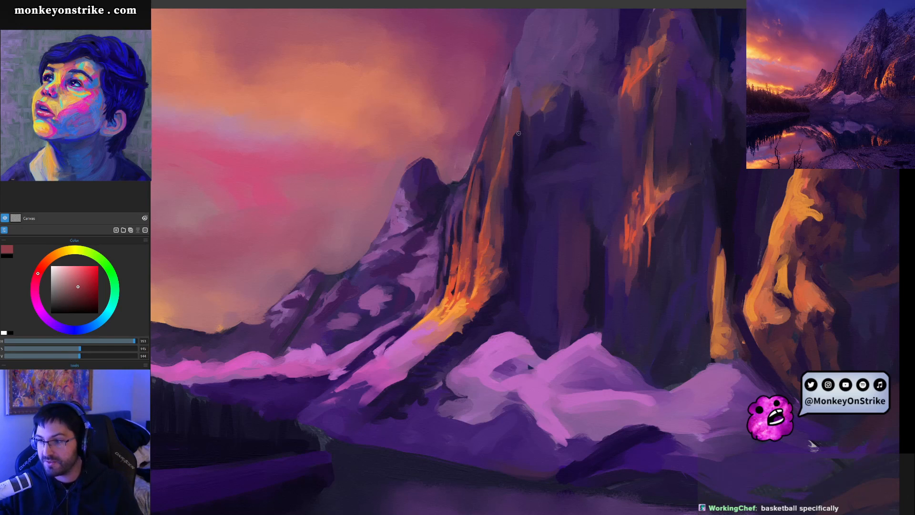
{"action": "left_click", "coordinate": [472, 184], "text": "alt"}
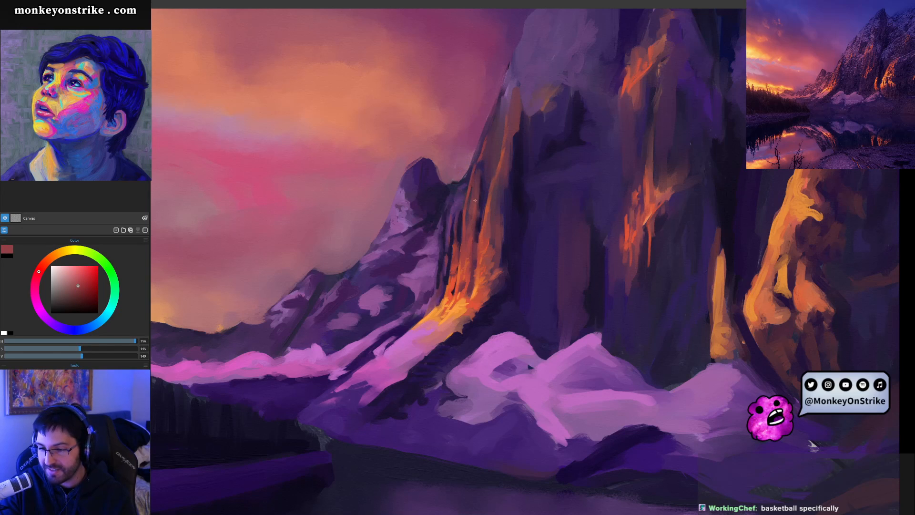
{"action": "left_click", "coordinate": [483, 245], "text": "alt"}
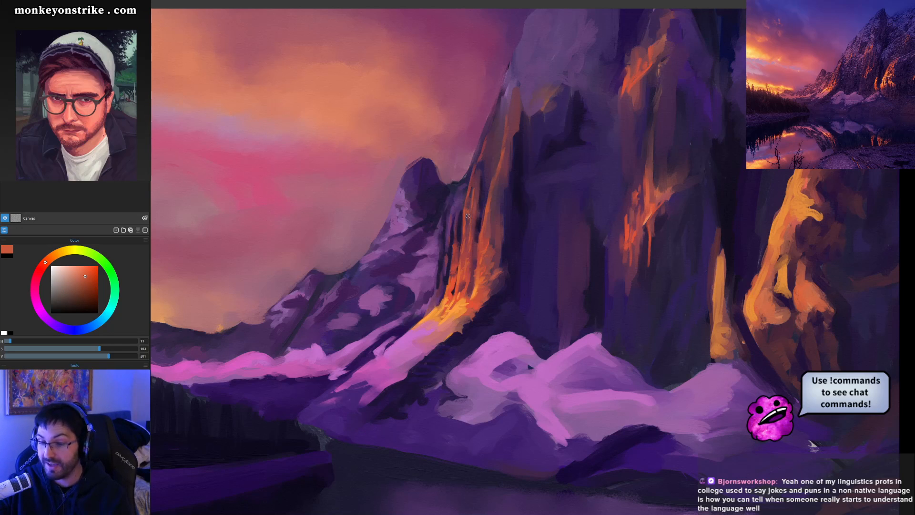
{"action": "left_click_drag", "start_coordinate": [503, 183], "coordinate": [487, 206]}
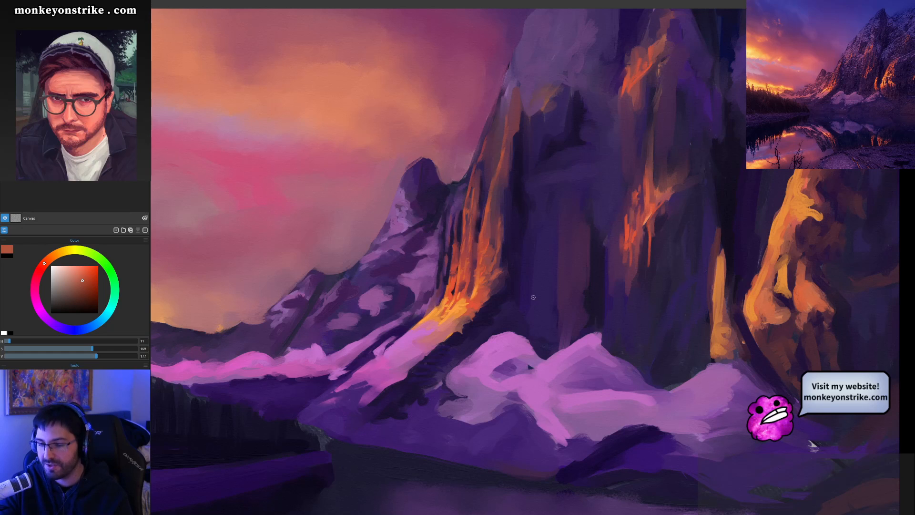
{"action": "left_click_drag", "start_coordinate": [509, 237], "coordinate": [490, 272]}
{"action": "left_click", "coordinate": [458, 190], "text": "alt"}
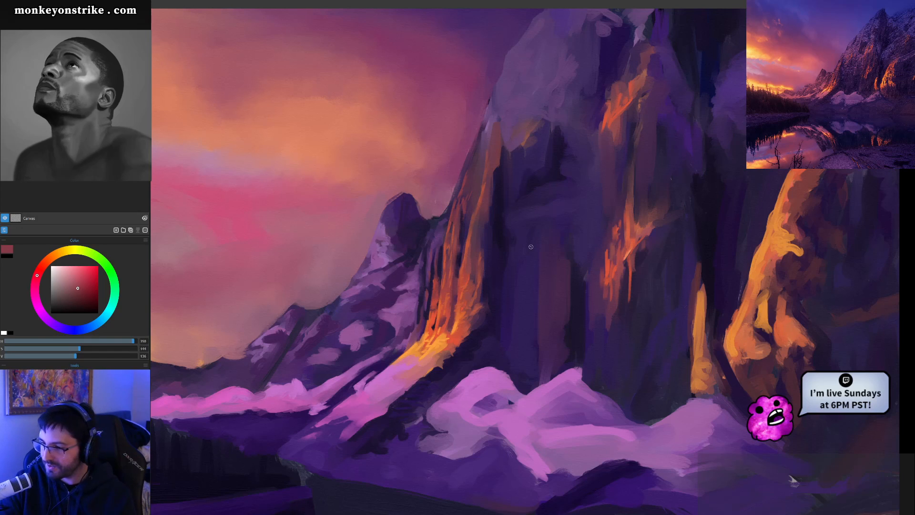
Brighten the snow patches on the slope below the small peak with a more saturated pink based on the sampled snow colour
{"action": "left_click_drag", "start_coordinate": [426, 359], "coordinate": [400, 366]}
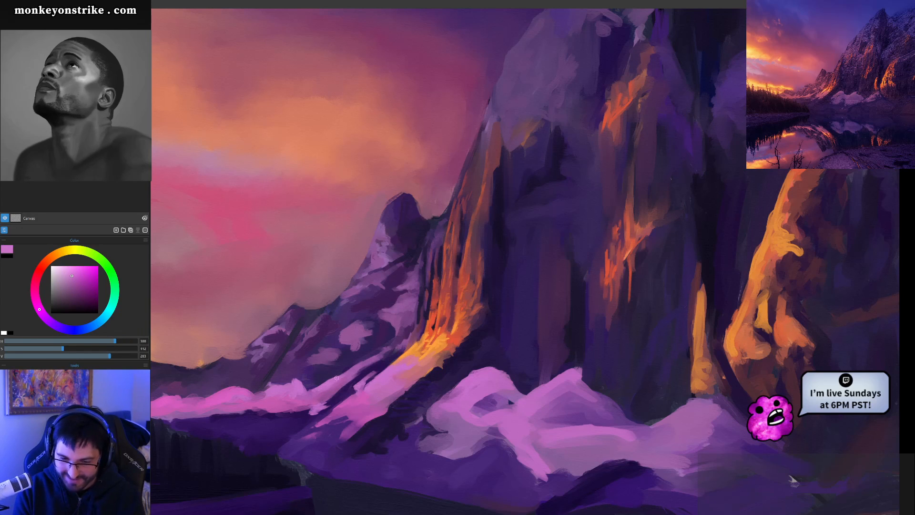
{"action": "left_click", "coordinate": [77, 271]}
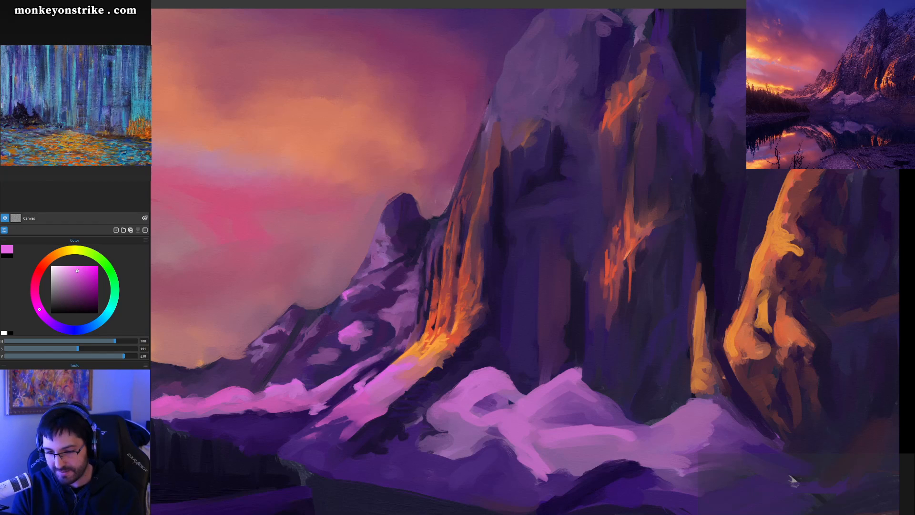
{"action": "left_click", "coordinate": [351, 288], "text": "alt"}
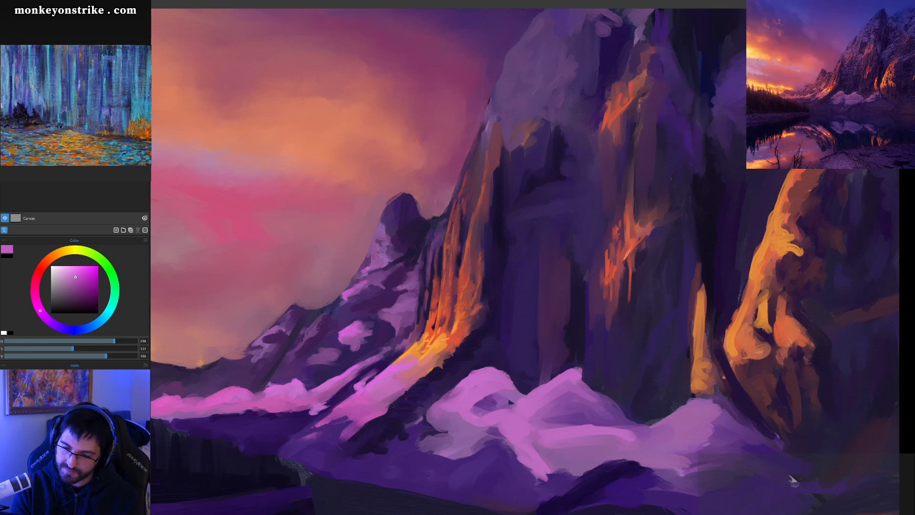
Rework the shadows of the distant ridge and lower slope with sampled dark purple shifted toward a muted magenta
{"action": "key", "text": "ctrl+minus"}
{"action": "key", "text": "ctrl+minus"}
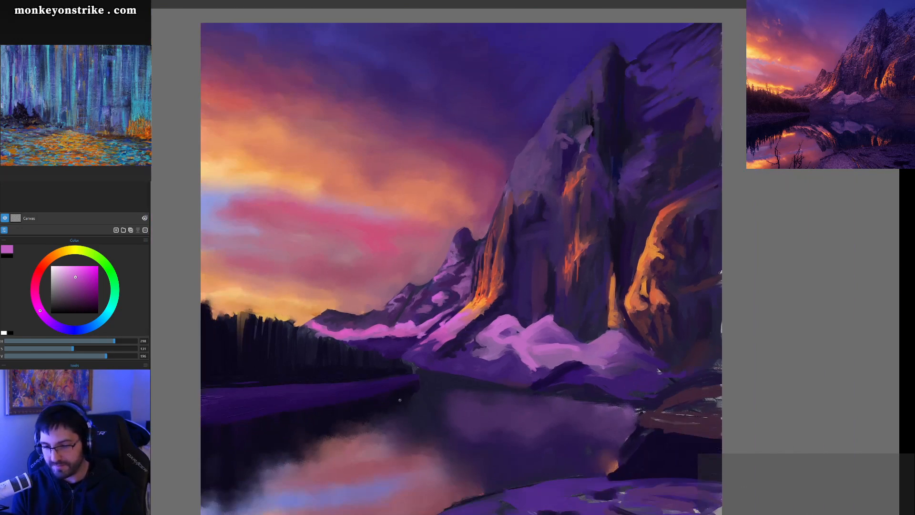
{"action": "scroll", "coordinate": [397, 404], "scroll_direction": "down", "scroll_amount": 5}
{"action": "scroll", "coordinate": [395, 409], "scroll_direction": "up", "scroll_amount": 8}
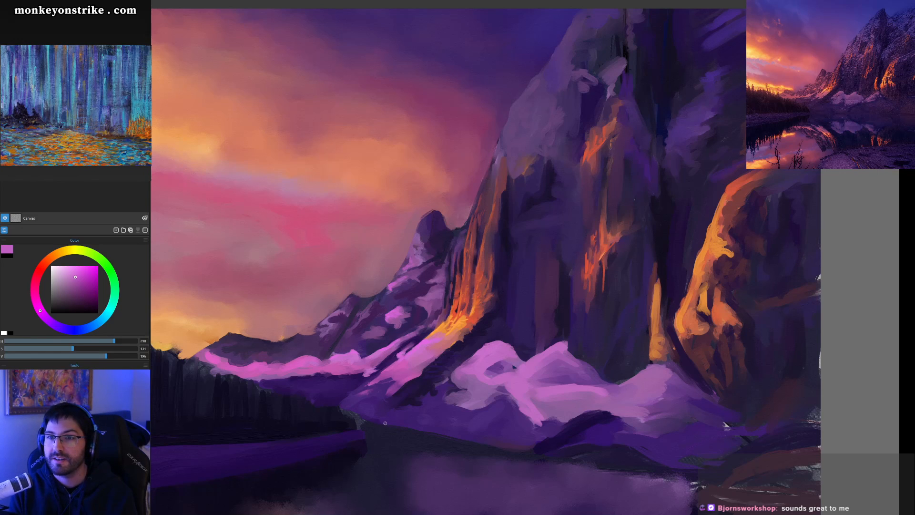
{"action": "left_click_drag", "start_coordinate": [423, 338], "coordinate": [436, 329]}
{"action": "left_click", "coordinate": [400, 296], "text": "alt"}
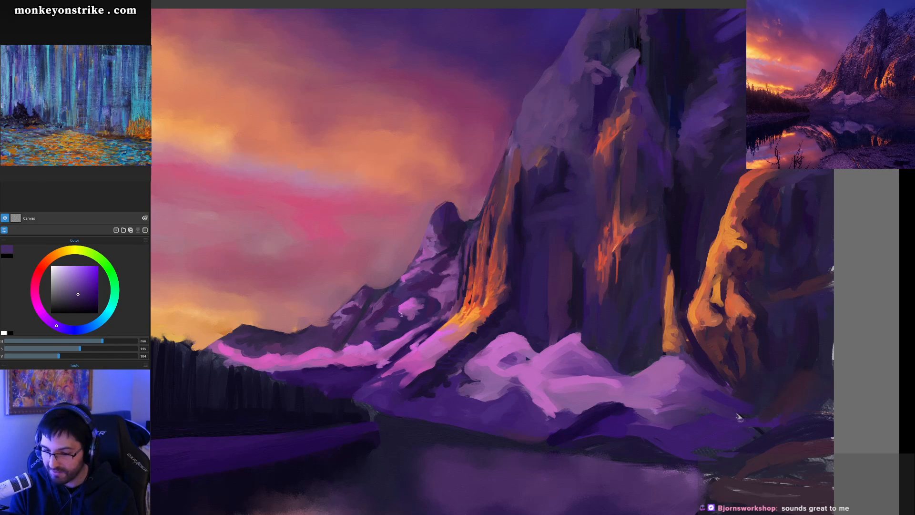
{"action": "left_click", "coordinate": [42, 313]}
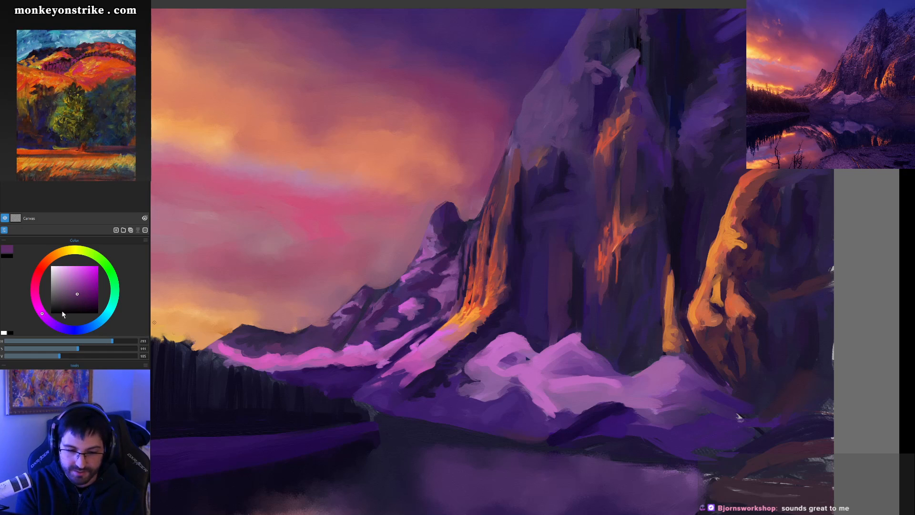
{"action": "left_click_drag", "start_coordinate": [77, 294], "coordinate": [73, 297]}
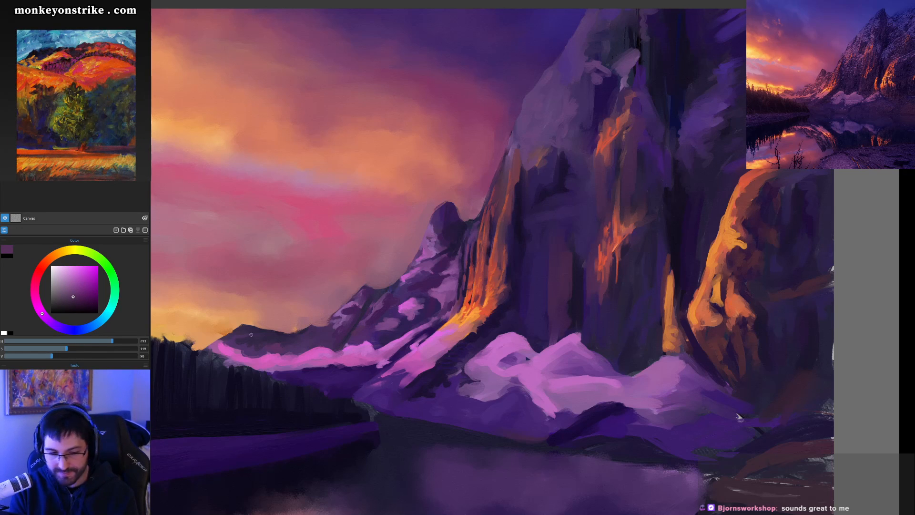
{"action": "left_click", "coordinate": [72, 292]}
{"action": "left_click", "coordinate": [36, 300]}
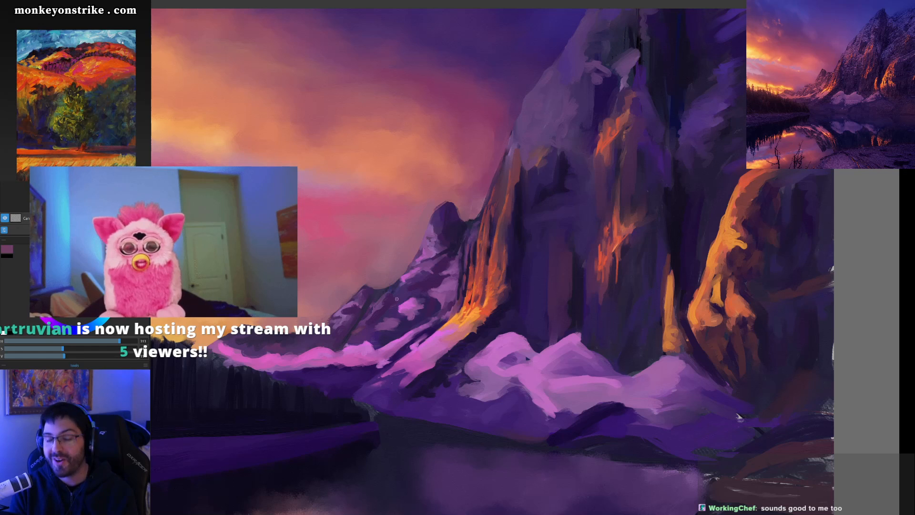
{"action": "left_click", "coordinate": [355, 332], "text": "alt"}
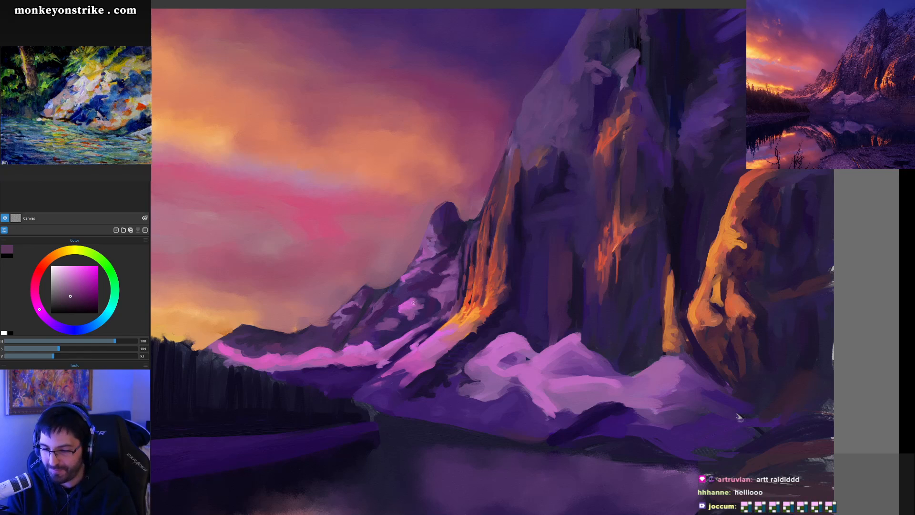
Shape the snow patches on the slope left of the glowing cliff with alternating sampled pink and dark purple strokes
{"action": "key", "text": "ctrl+plus"}
{"action": "left_click_drag", "start_coordinate": [403, 306], "coordinate": [392, 309]}
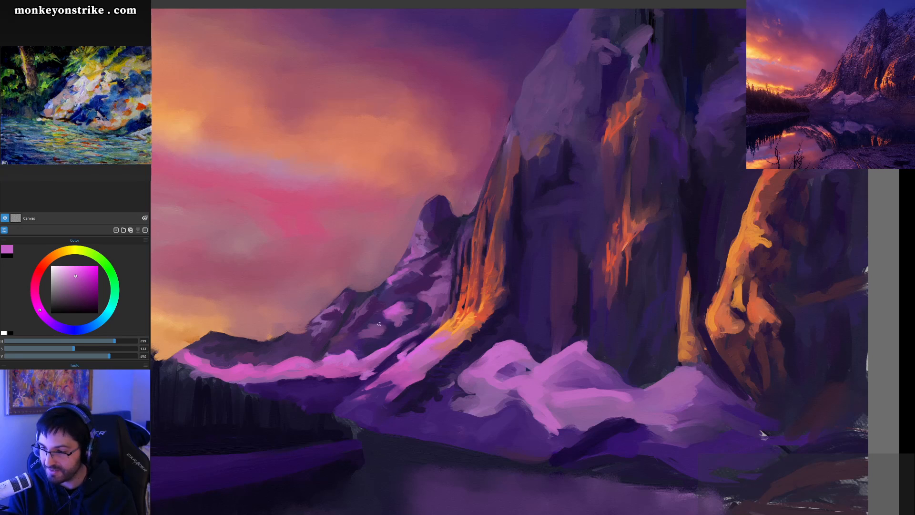
{"action": "left_click", "coordinate": [346, 350], "text": "ctrl"}
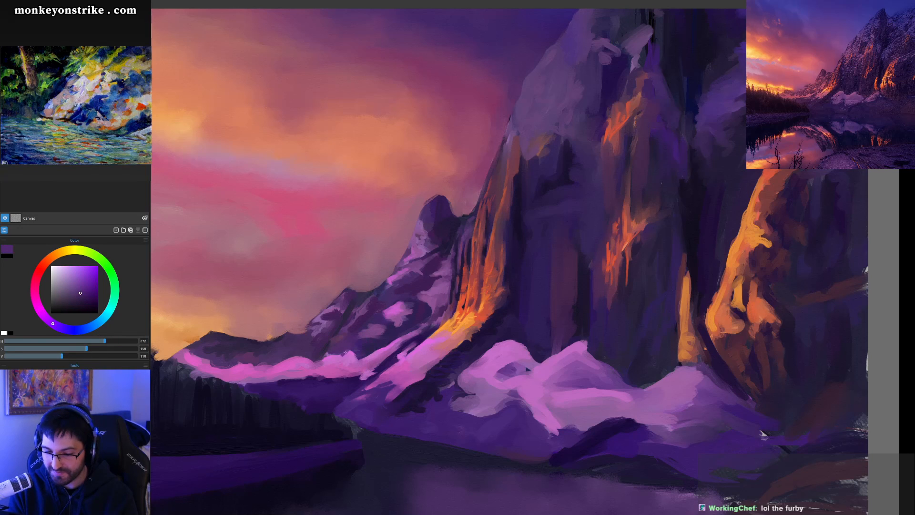
{"action": "left_click", "coordinate": [347, 353], "text": "ctrl"}
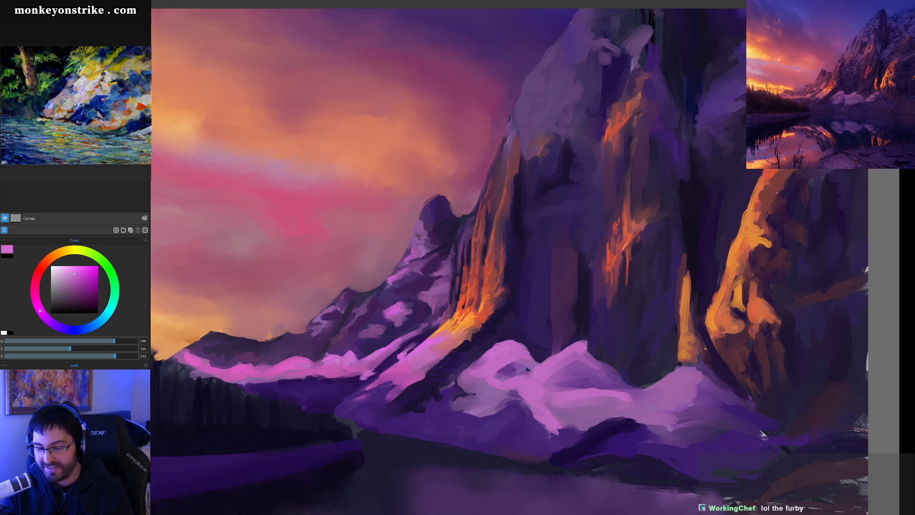
{"action": "left_click", "coordinate": [378, 312], "text": "ctrl"}
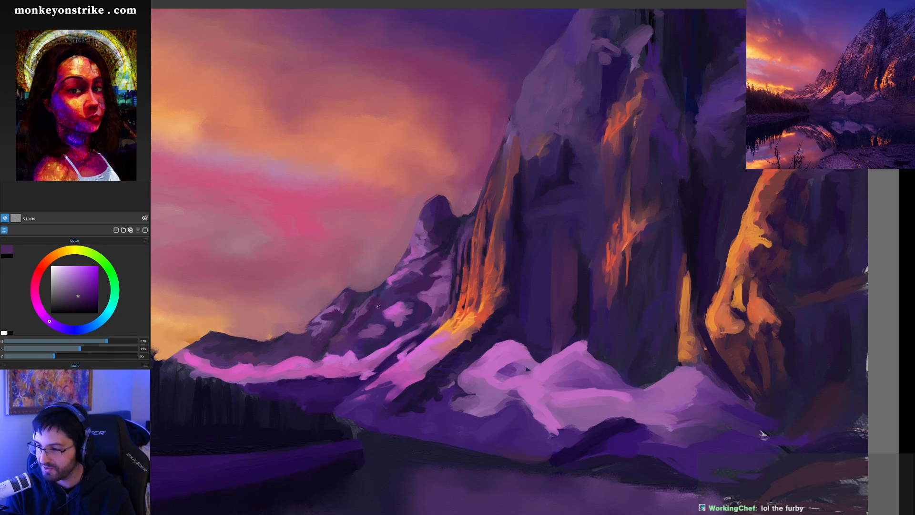
{"action": "left_click", "coordinate": [370, 297], "text": "ctrl"}
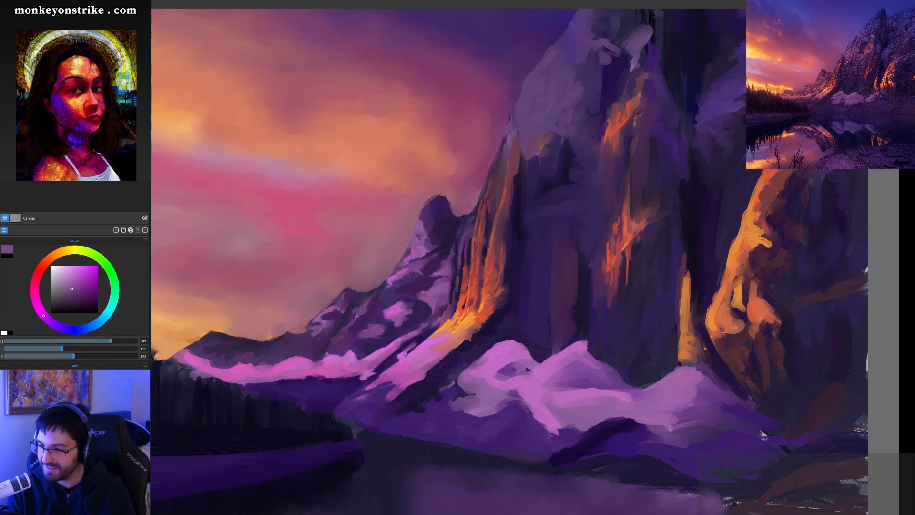
Define the slope's upper edge and nearby snow patches with sampled dark indigo, pink and purple
{"action": "left_click", "coordinate": [391, 280], "text": "ctrl"}
{"action": "left_click", "coordinate": [389, 282], "text": "ctrl"}
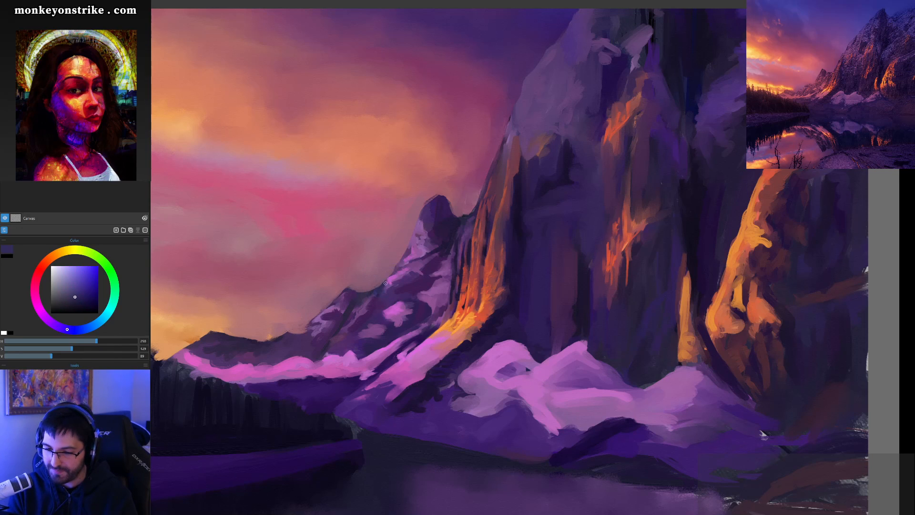
{"action": "left_click", "coordinate": [393, 279], "text": "ctrl"}
{"action": "left_click_drag", "start_coordinate": [393, 274], "coordinate": [388, 280]}
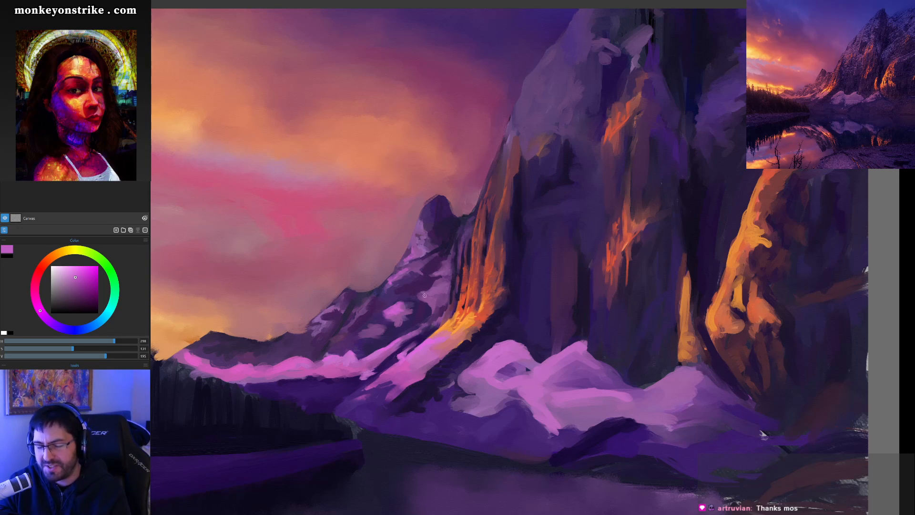
{"action": "key", "text": "ctrl+plus"}
{"action": "left_click", "coordinate": [384, 309], "text": "alt"}
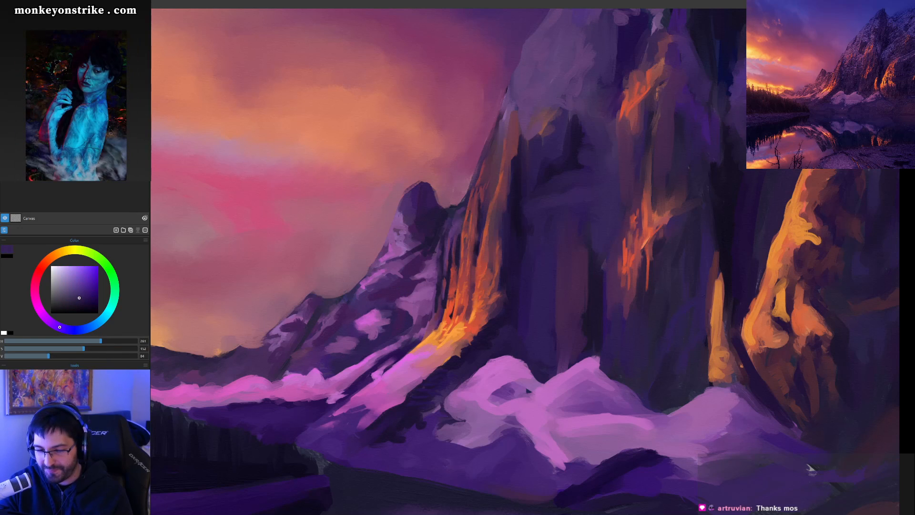
{"action": "left_click", "coordinate": [377, 310], "text": "alt"}
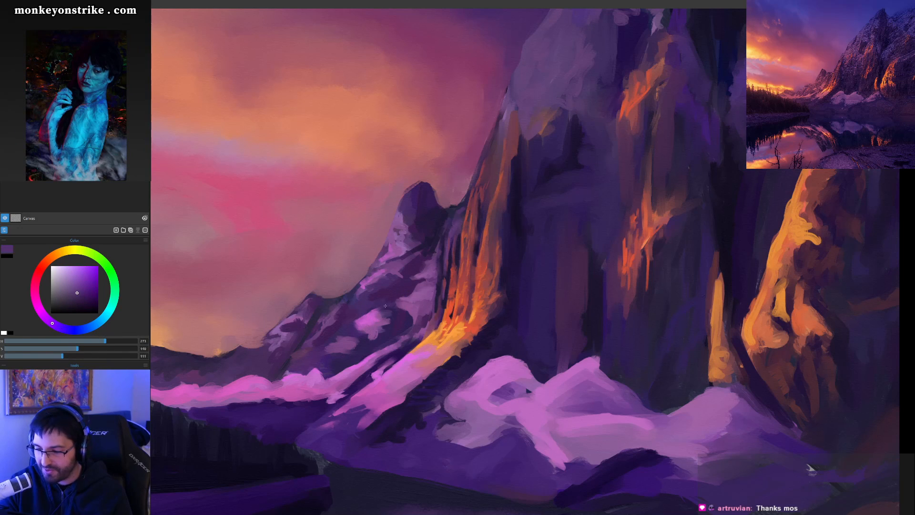
Examine the whole painting's composition and the mountain's light and shadow against the reference photo
{"action": "key", "text": "ctrl+minus"}
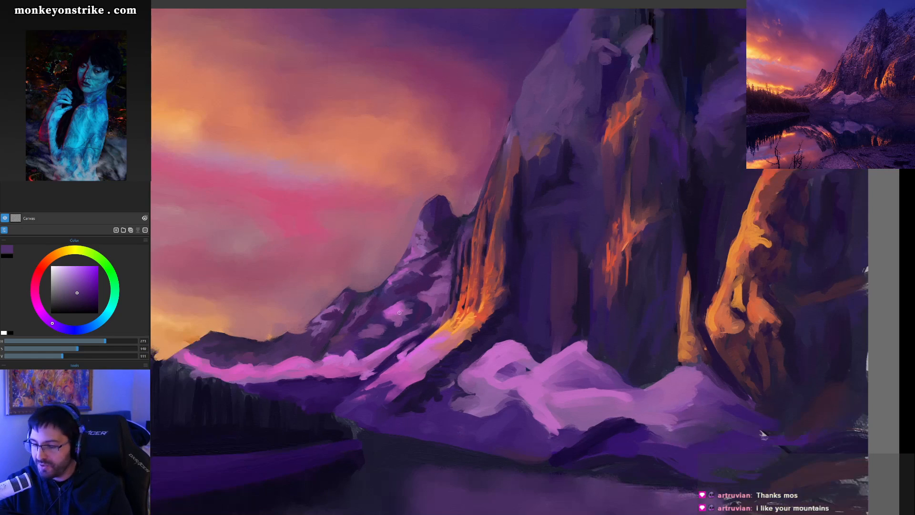
{"action": "key", "text": "ctrl+minus"}
{"action": "key", "text": "ctrl+minus"}
{"action": "left_click_drag", "start_coordinate": [464, 444], "coordinate": [401, 437]}
{"action": "key", "text": "ctrl+plus"}
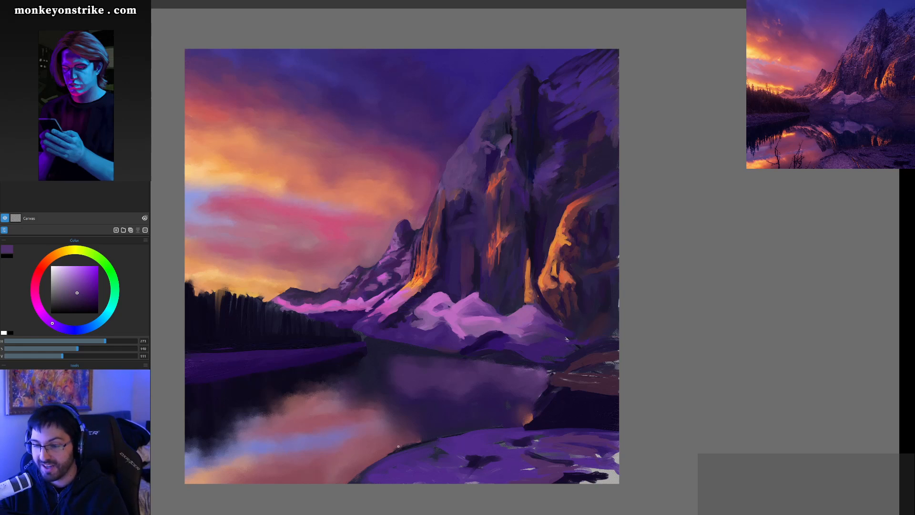
{"action": "scroll", "coordinate": [399, 248], "scroll_direction": "up", "scroll_amount": 5}
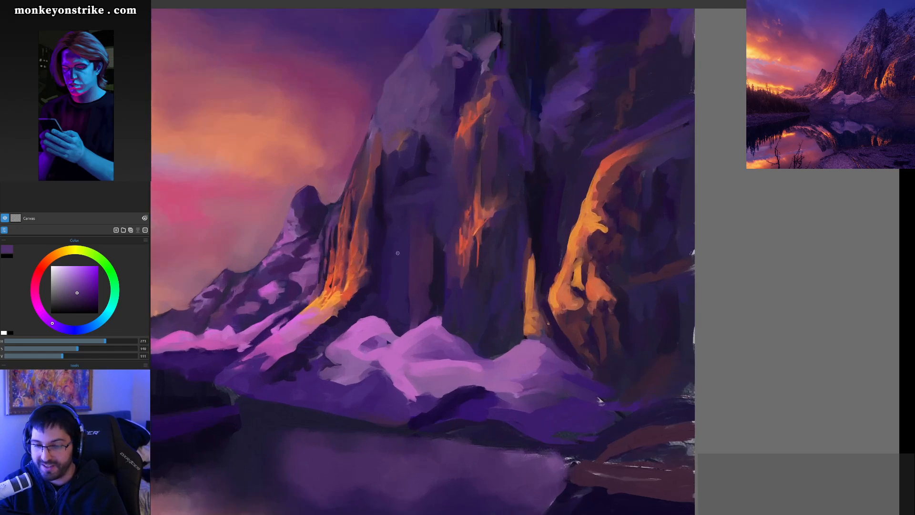
{"action": "scroll", "coordinate": [398, 251], "scroll_direction": "down", "scroll_amount": 1}
{"action": "left_click_drag", "start_coordinate": [367, 269], "coordinate": [399, 297]}
Darken the small rocky peak left of the glowing cliff with sampled dark indigo and violet strokes
{"action": "left_click", "coordinate": [548, 193], "text": "alt"}
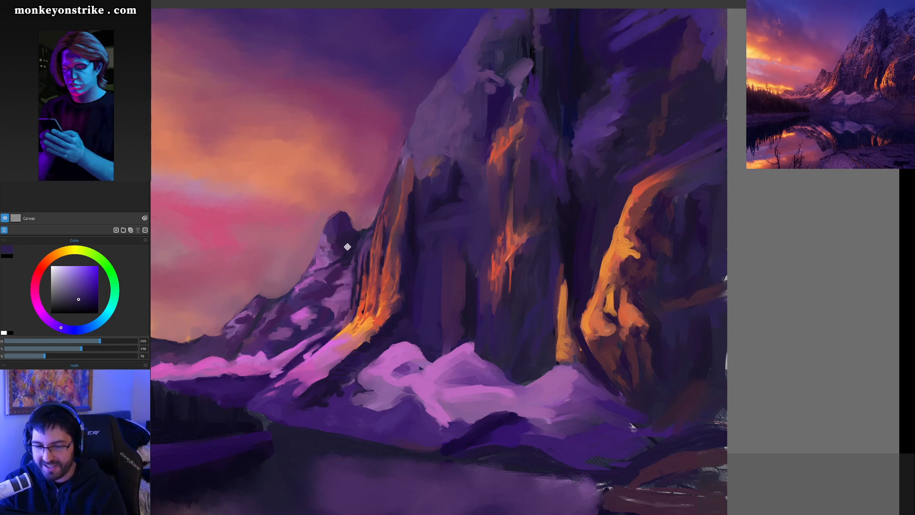
{"action": "left_click_drag", "start_coordinate": [347, 243], "coordinate": [406, 231]}
{"action": "left_click", "coordinate": [389, 206]}
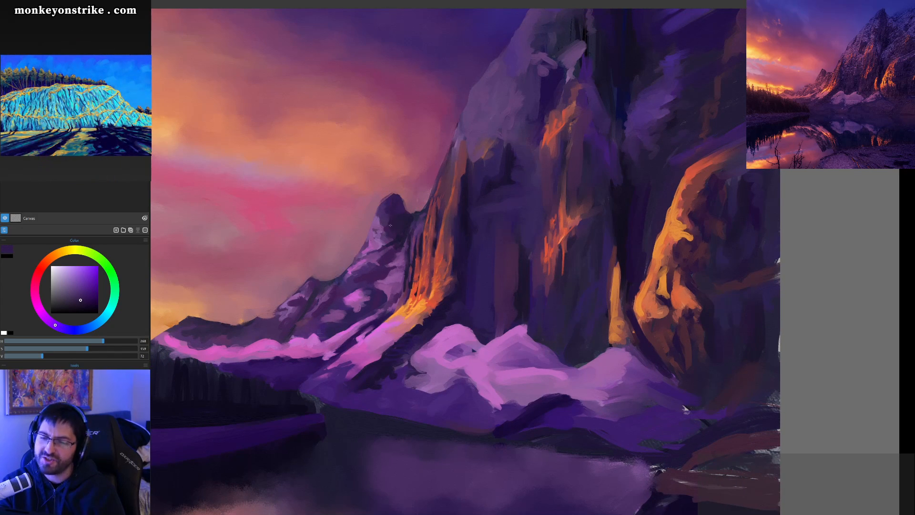
{"action": "left_click", "coordinate": [400, 213]}
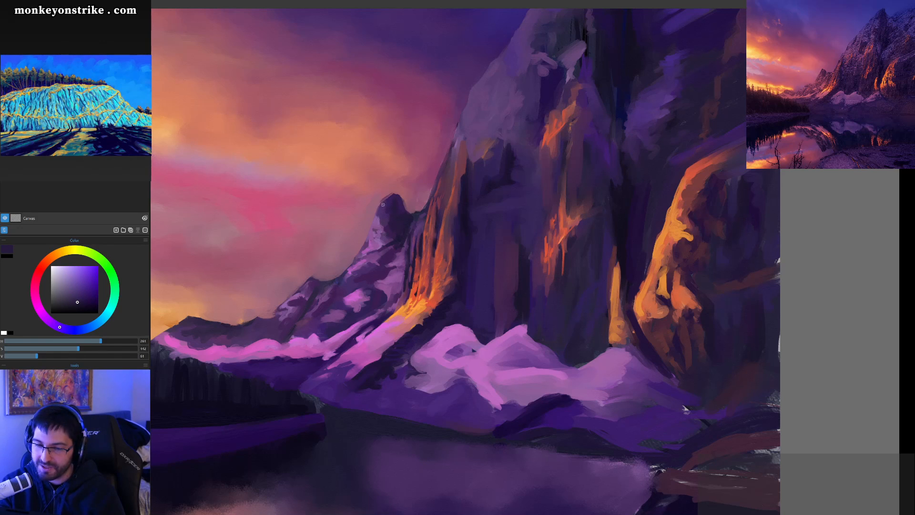
{"action": "left_click", "coordinate": [382, 204]}
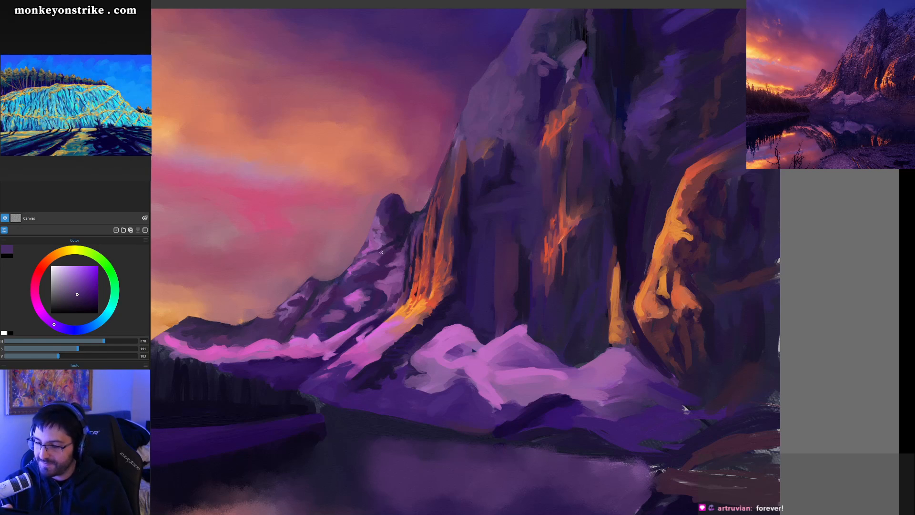
Refine the light and shadow shapes on the small rocky peak with alternating sampled mauve and dark purple strokes
{"action": "left_click", "coordinate": [382, 217]}
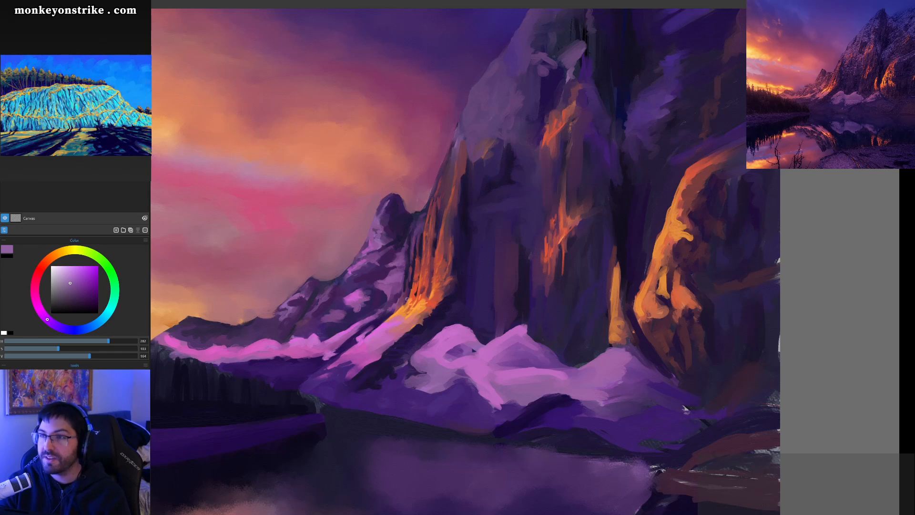
{"action": "left_click_drag", "start_coordinate": [406, 293], "coordinate": [435, 281]}
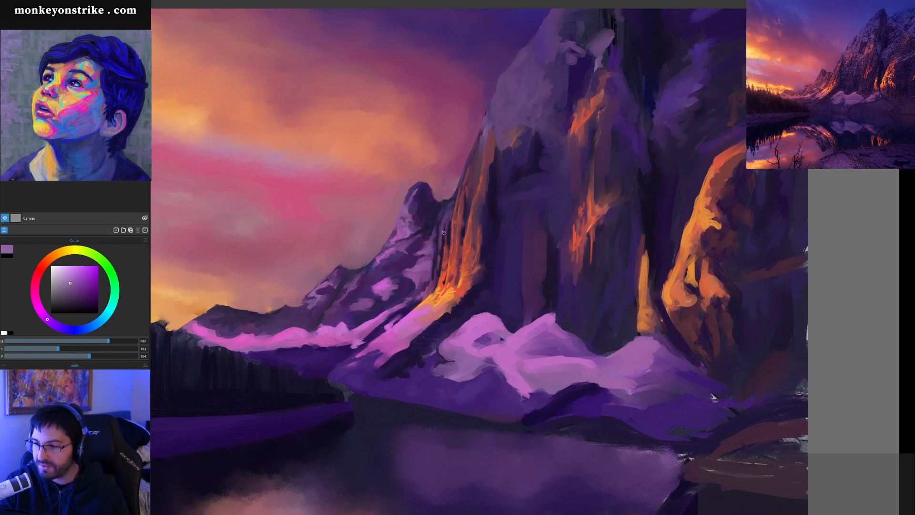
{"action": "left_click", "coordinate": [408, 204], "text": "ctrl"}
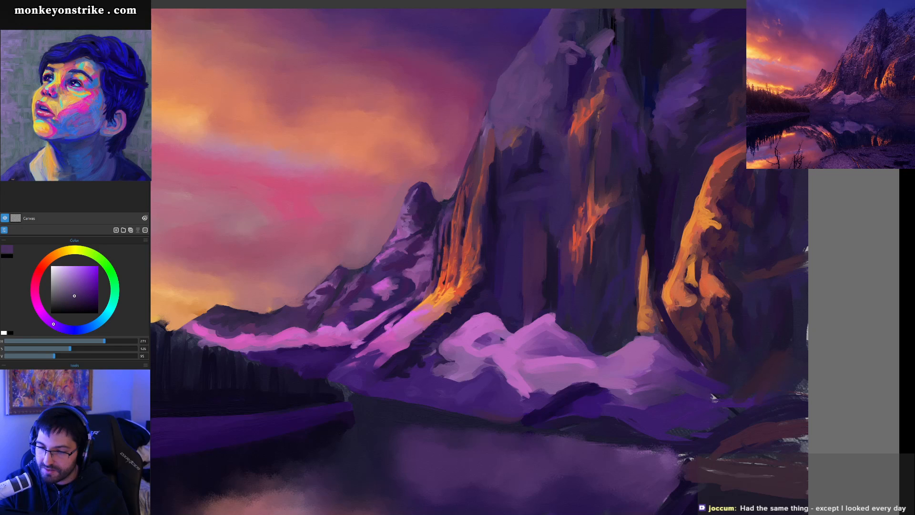
{"action": "left_click", "coordinate": [410, 206], "text": "ctrl"}
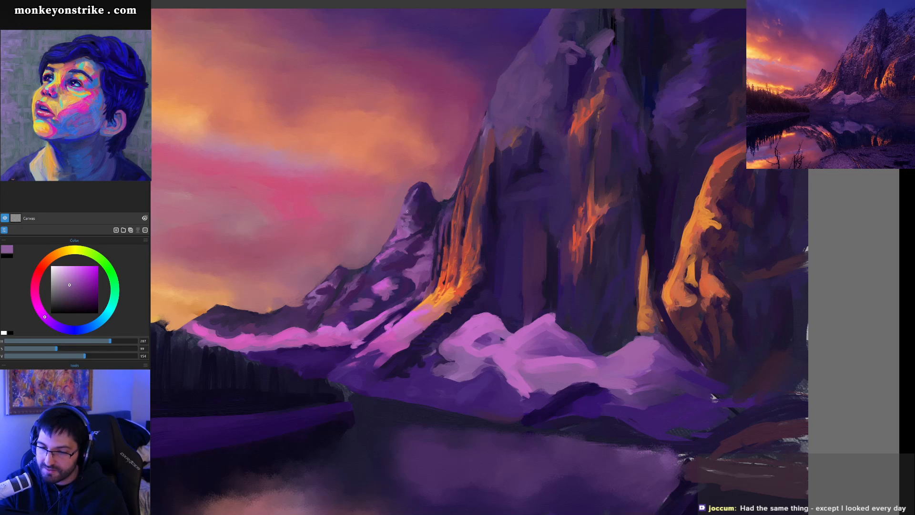
{"action": "left_click", "coordinate": [417, 206], "text": "ctrl"}
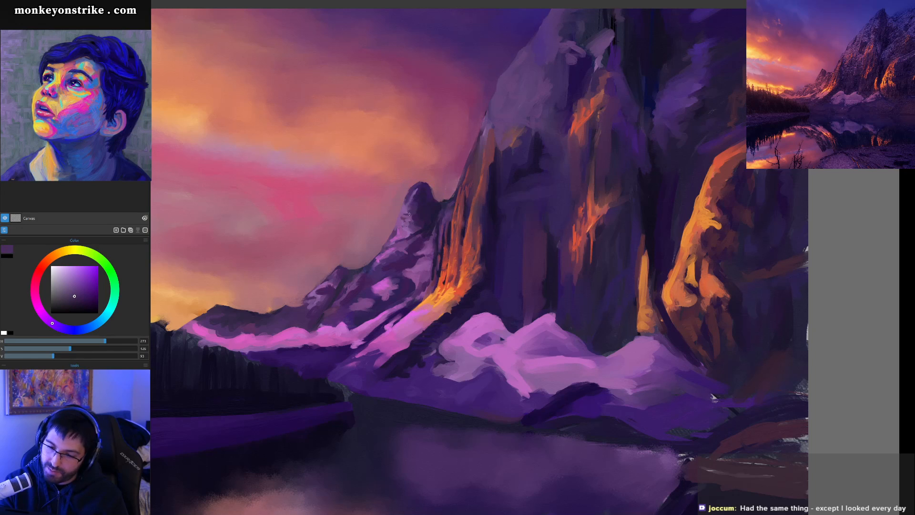
{"action": "left_click", "coordinate": [409, 211], "text": "ctrl"}
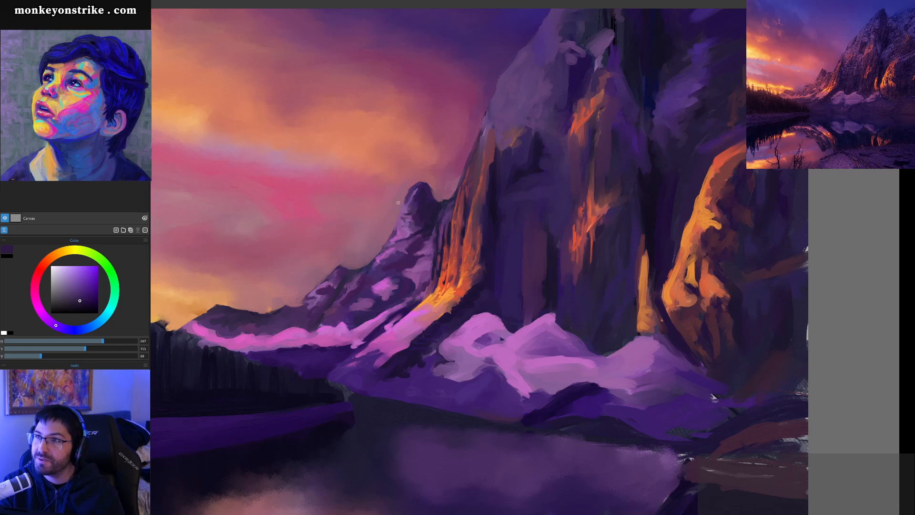
{"action": "left_click_drag", "start_coordinate": [420, 204], "coordinate": [395, 236]}
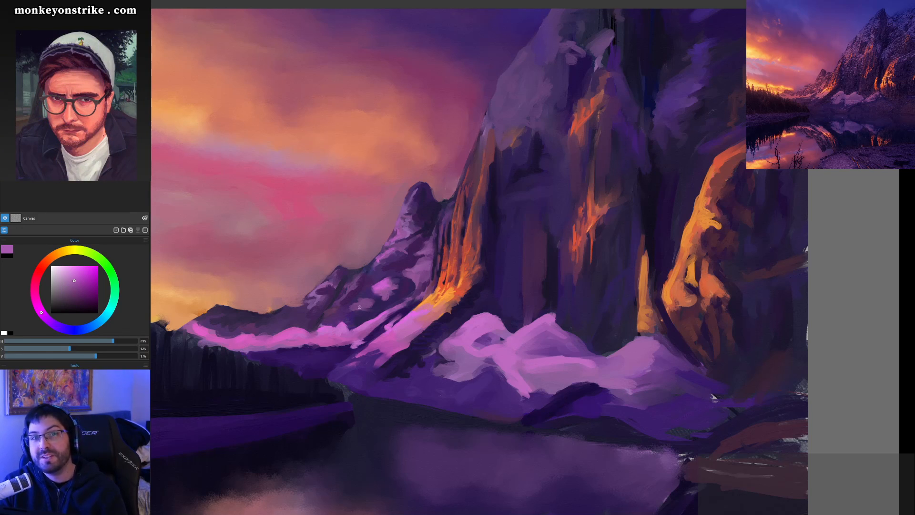
Touch up the snowy slope below the small peak with sampled pink, dark violet and medium purple
{"action": "left_click", "coordinate": [341, 325], "text": "alt"}
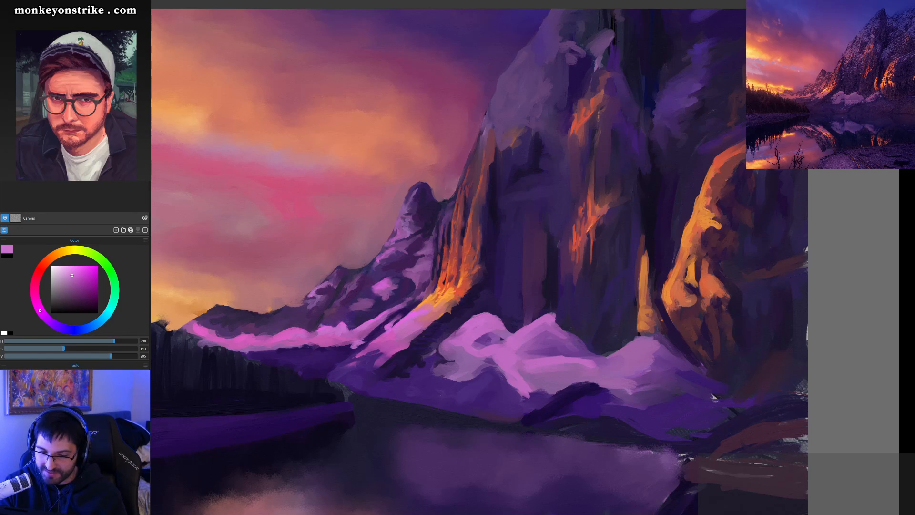
{"action": "left_click", "coordinate": [394, 268], "text": "alt"}
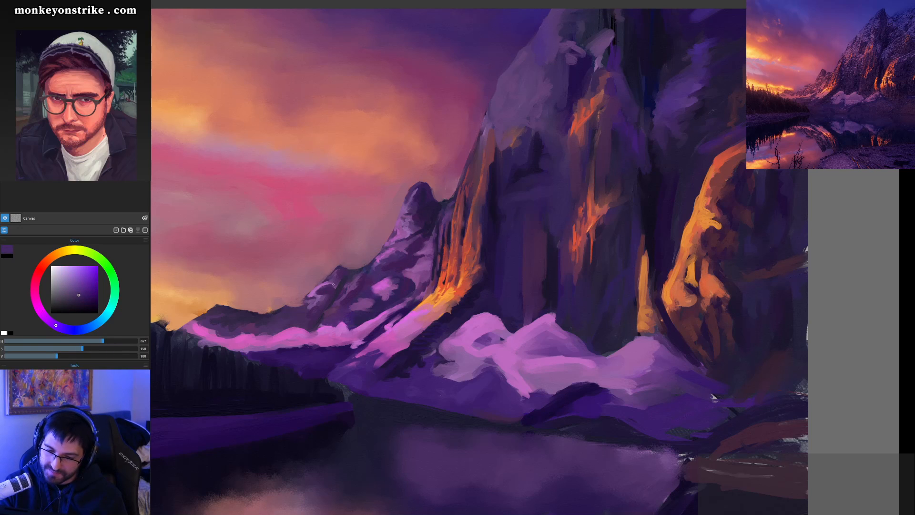
{"action": "left_click", "coordinate": [328, 285], "text": "alt"}
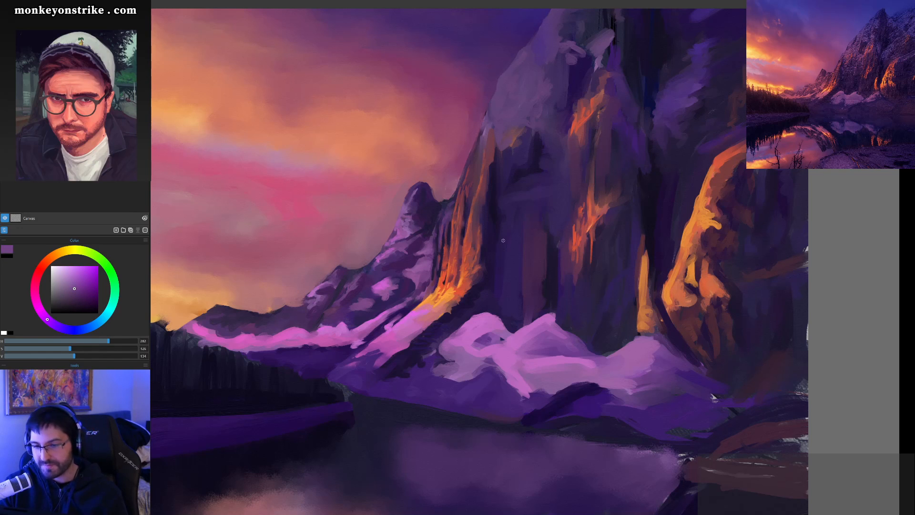
{"action": "scroll", "coordinate": [503, 240], "scroll_direction": "down", "scroll_amount": 10}
{"action": "scroll", "coordinate": [503, 240], "scroll_direction": "up", "scroll_amount": 3}
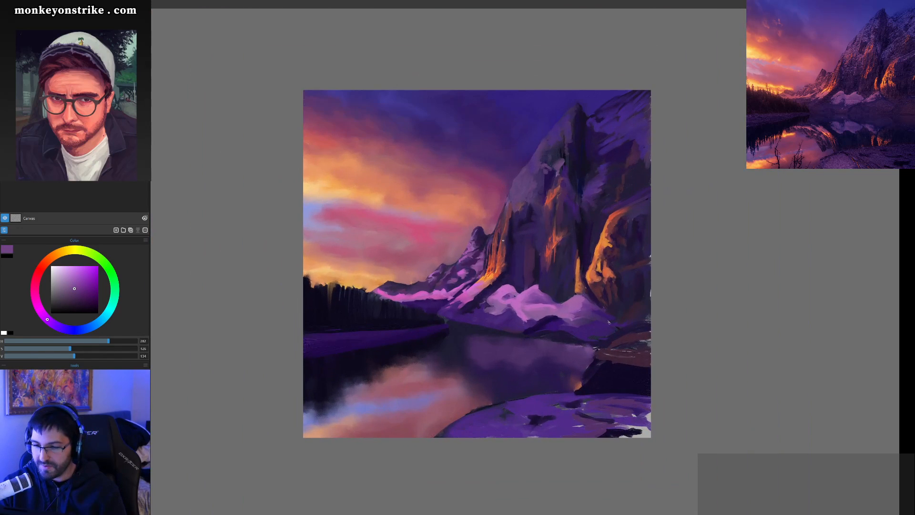
{"action": "scroll", "coordinate": [502, 240], "scroll_direction": "up", "scroll_amount": 6}
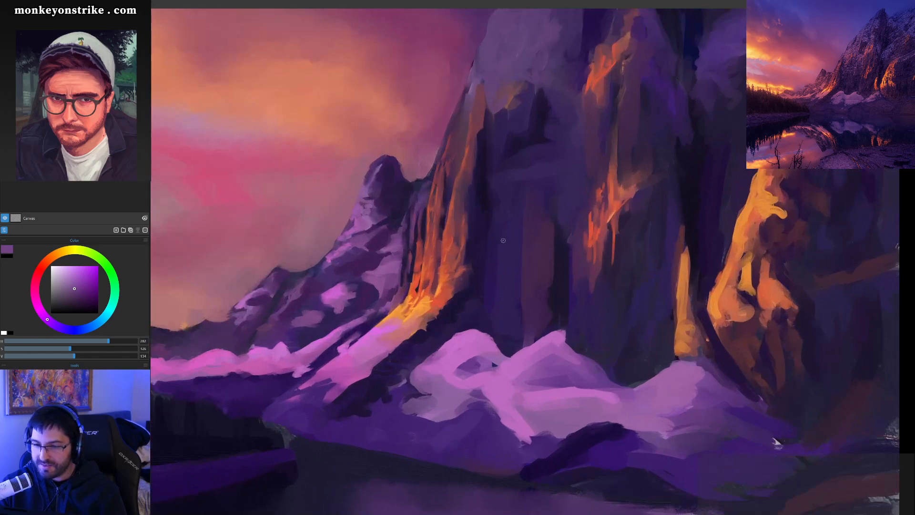
Add muted reddish-purple snow strokes along the small peak's sky-side flank and check them against the whole painting
{"action": "left_click", "coordinate": [360, 218], "text": "alt"}
{"action": "left_click", "coordinate": [360, 223], "text": "alt"}
{"action": "left_click", "coordinate": [71, 288]}
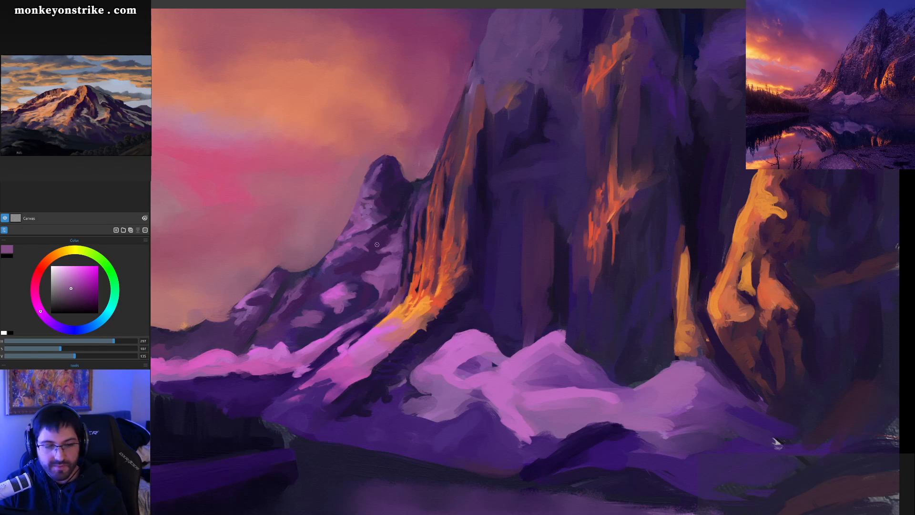
{"action": "key", "text": "ctrl+minus"}
{"action": "key", "text": "ctrl+minus"}
{"action": "key", "text": "ctrl+minus"}
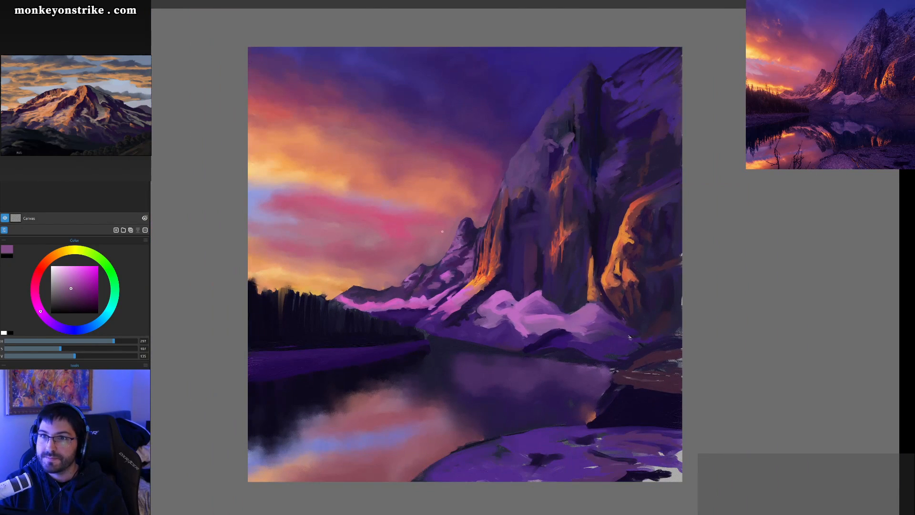
{"action": "key", "text": "ctrl+plus"}
{"action": "key", "text": "ctrl+plus"}
{"action": "key", "text": "ctrl+plus"}
{"action": "key", "text": "ctrl+plus"}
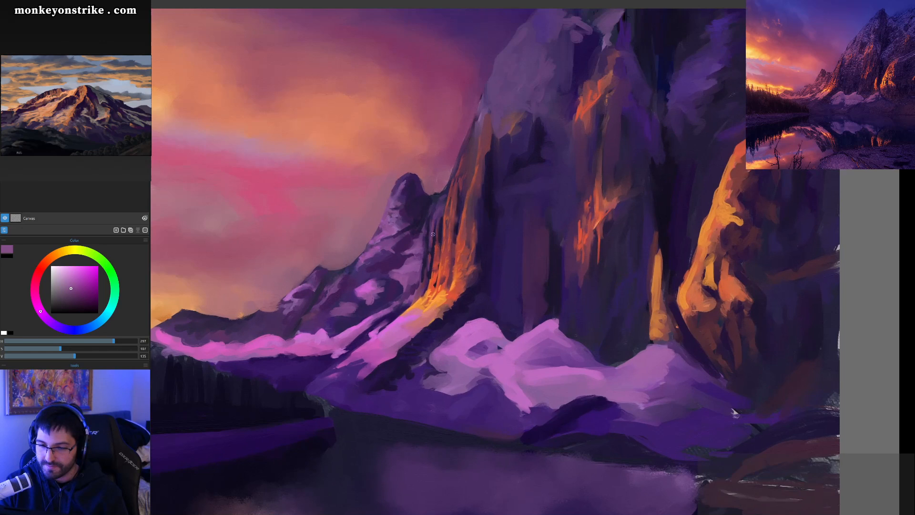
Break up the snow beneath the small peak with sampled dark purple and mauve strokes along its outer edge
{"action": "left_click", "coordinate": [371, 241], "text": "ctrl"}
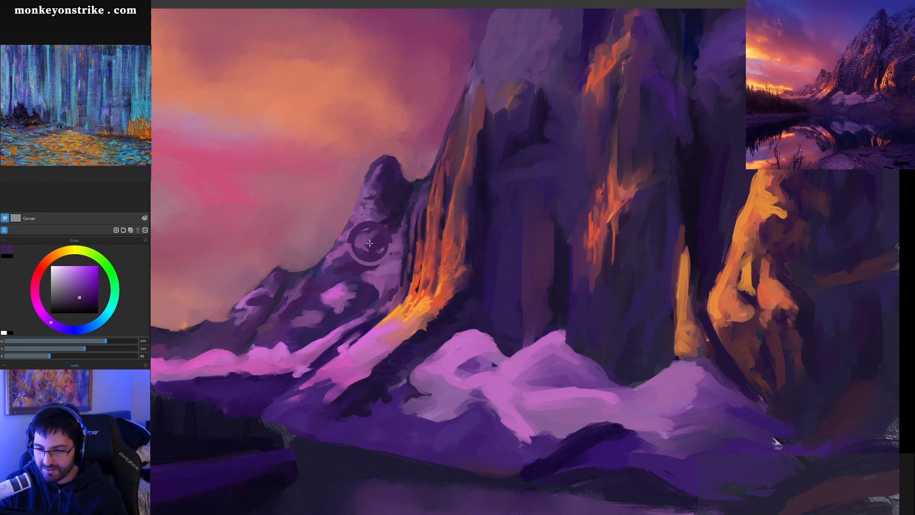
{"action": "left_click", "coordinate": [361, 235], "text": "ctrl"}
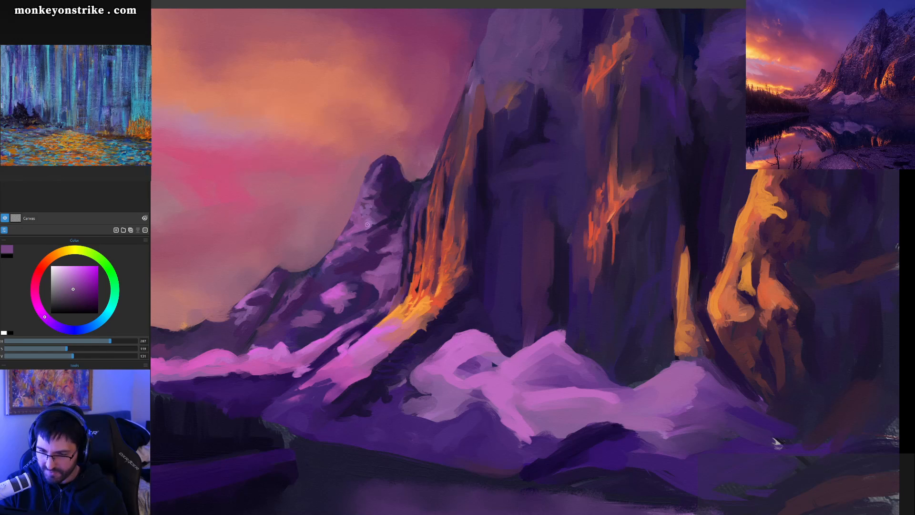
{"action": "left_click", "coordinate": [353, 228], "text": "ctrl"}
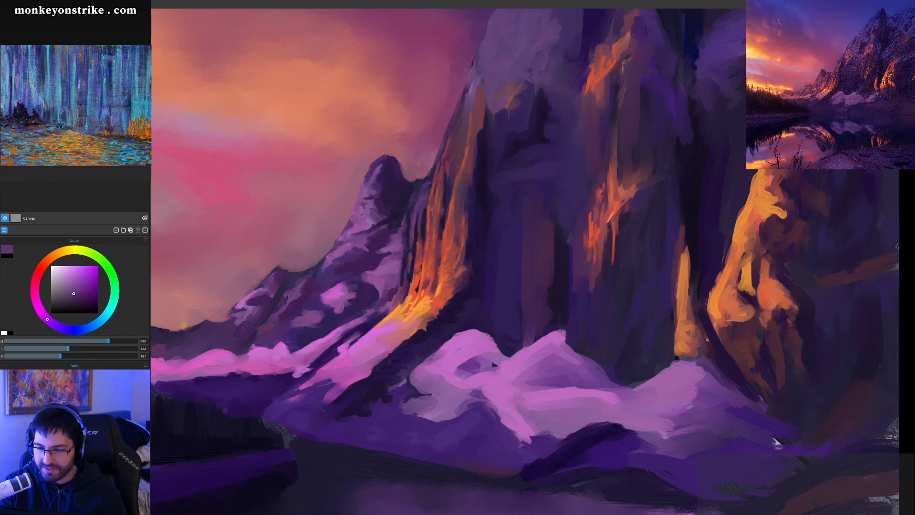
{"action": "left_click", "coordinate": [346, 232], "text": "ctrl"}
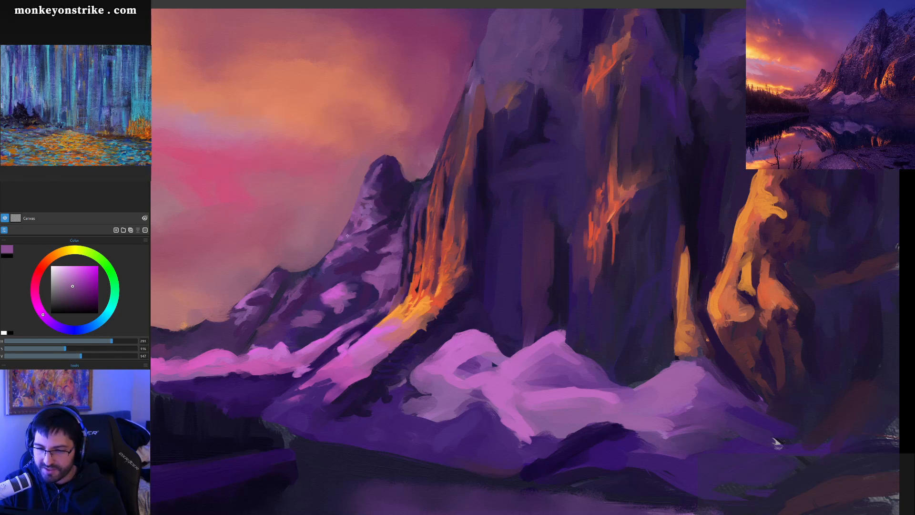
{"action": "left_click", "coordinate": [353, 227], "text": "ctrl"}
{"action": "left_click", "coordinate": [357, 225], "text": "ctrl"}
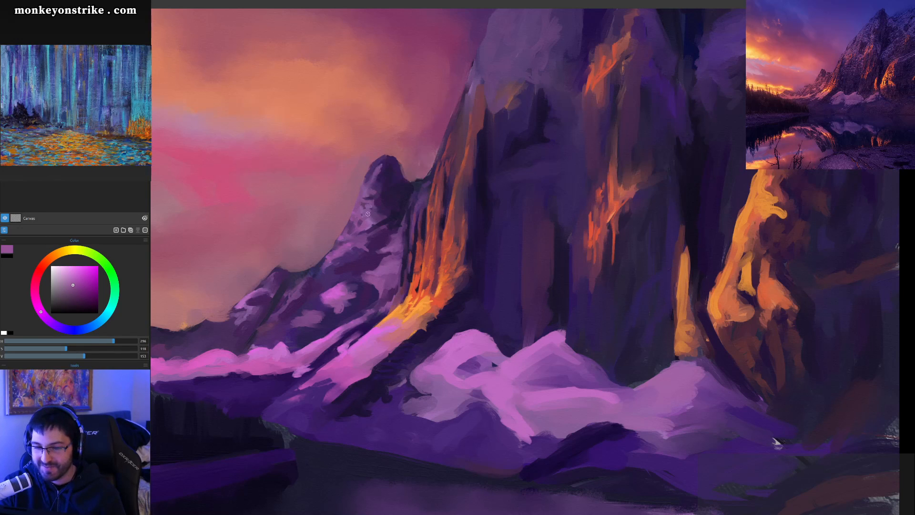
Define the small peak's summit and its shaded side facing the cliff with mauve, dark purple and indigo strokes
{"action": "left_click_drag", "start_coordinate": [361, 214], "coordinate": [380, 176]}
{"action": "left_click", "coordinate": [76, 299]}
{"action": "left_click", "coordinate": [51, 322]}
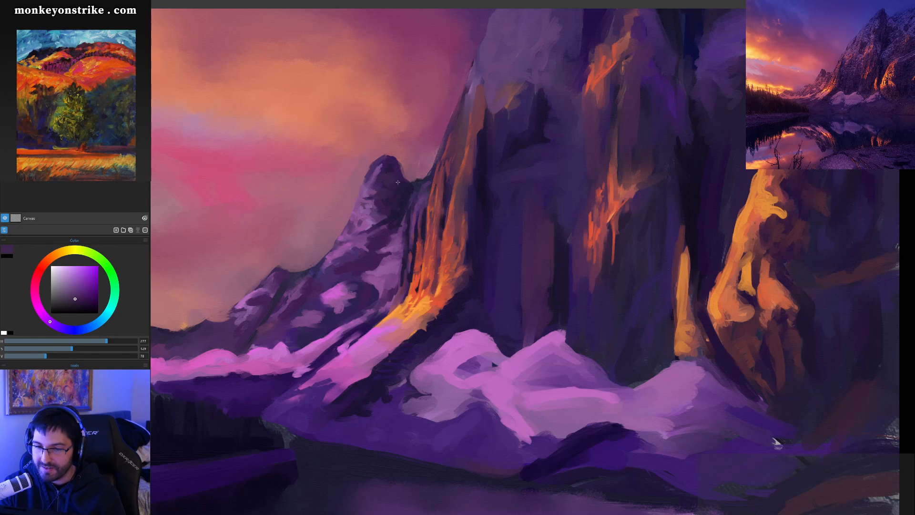
{"action": "left_click", "coordinate": [389, 196], "text": "alt"}
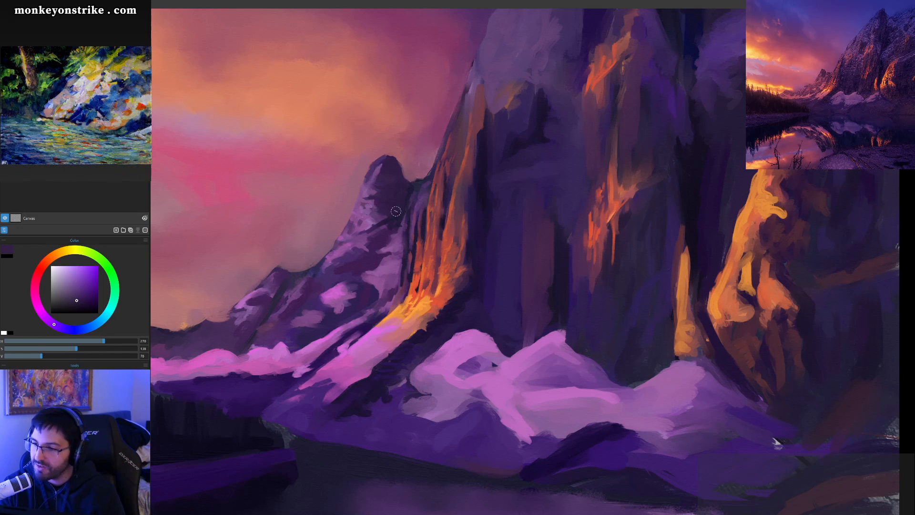
{"action": "left_click", "coordinate": [398, 198]}
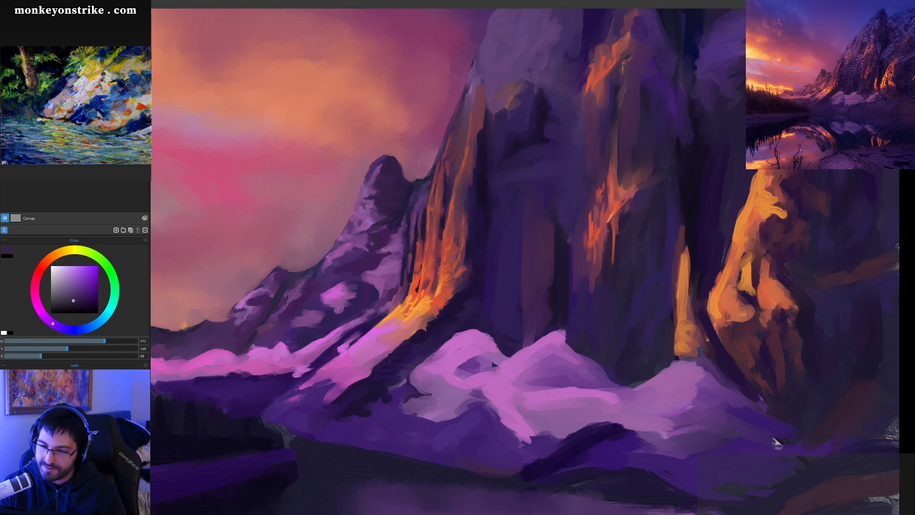
Blend snow and shadow on the small peak's lower flank beside the glowing cliff with sampled dark purple and mauve
{"action": "scroll", "coordinate": [430, 193], "scroll_direction": "down", "scroll_amount": 3}
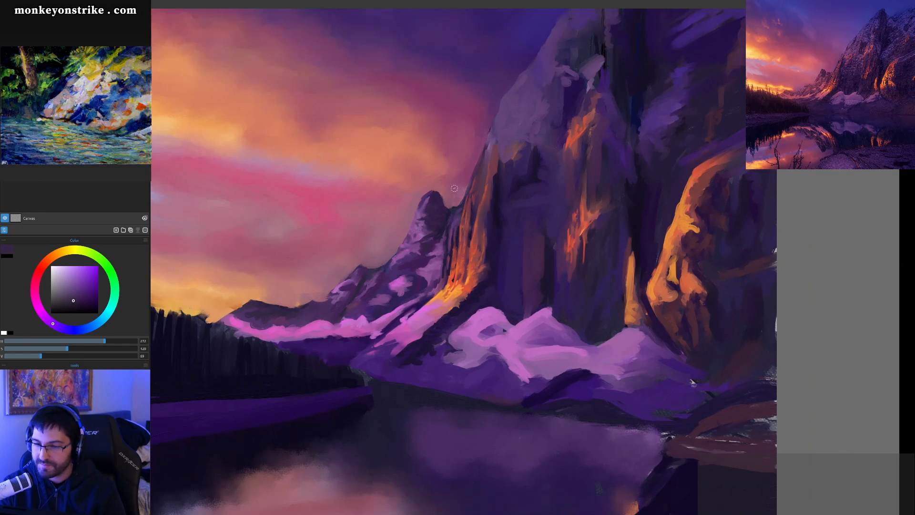
{"action": "scroll", "coordinate": [435, 213], "scroll_direction": "down", "scroll_amount": 2}
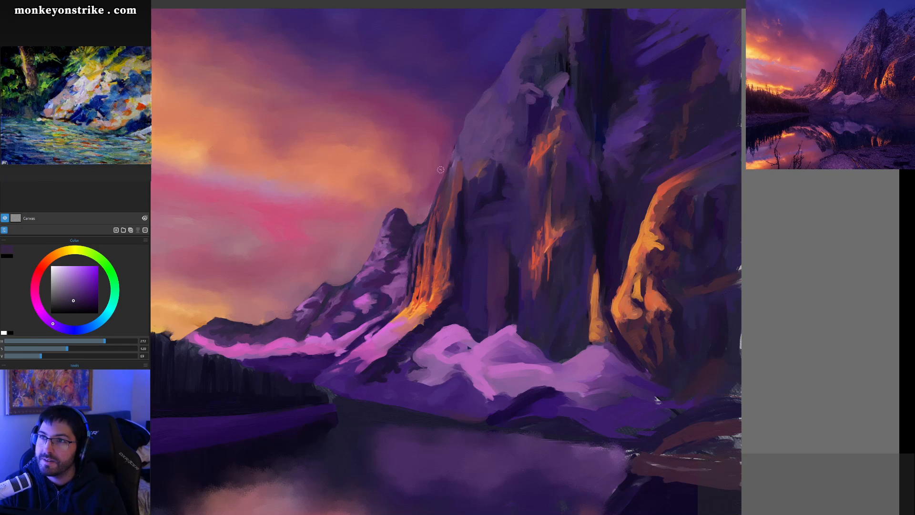
{"action": "left_click", "coordinate": [402, 254], "text": "alt"}
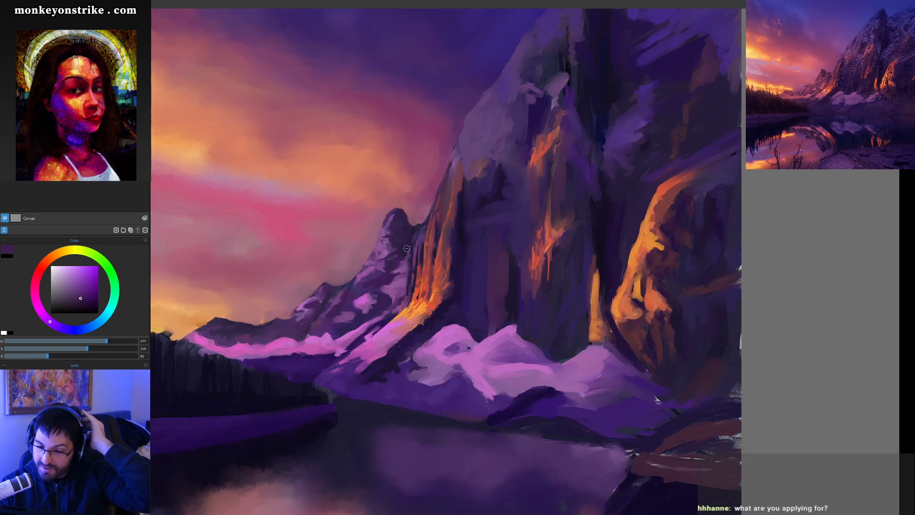
{"action": "left_click", "coordinate": [387, 253], "text": "ctrl"}
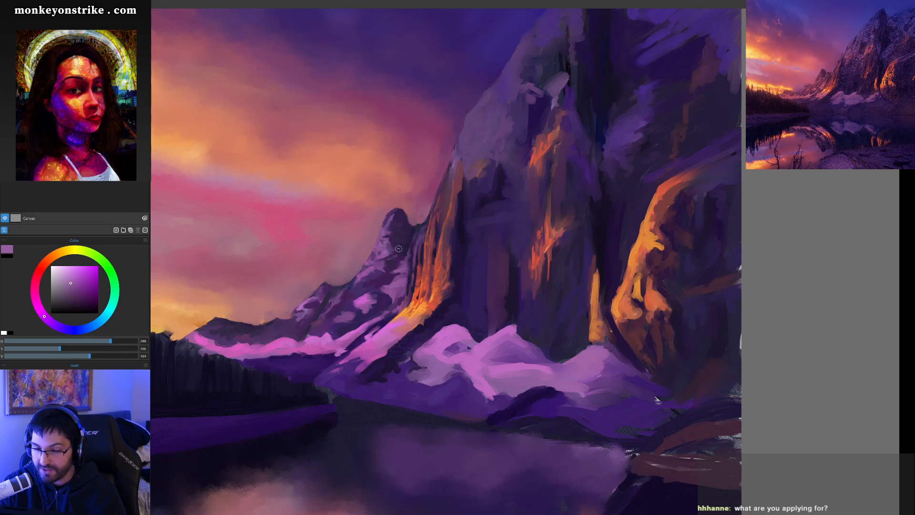
{"action": "left_click", "coordinate": [375, 263], "text": "ctrl"}
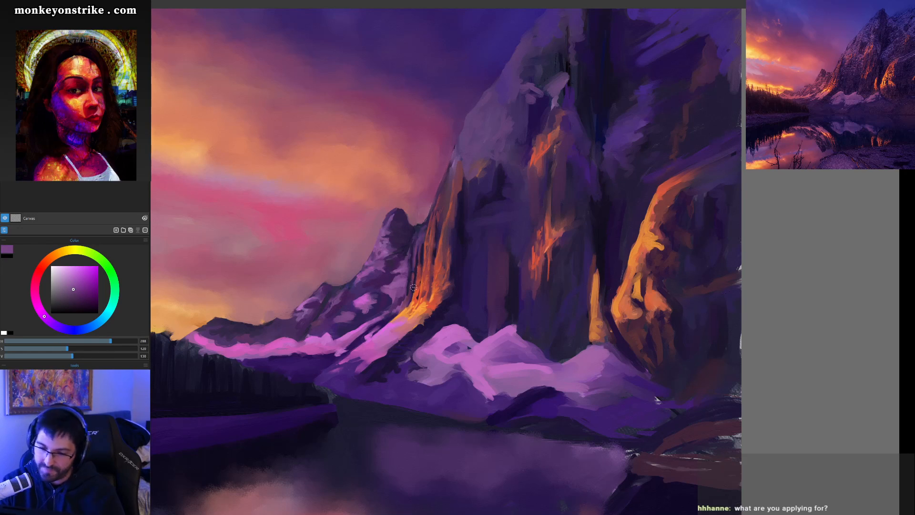
{"action": "left_click_drag", "start_coordinate": [412, 295], "coordinate": [430, 270]}
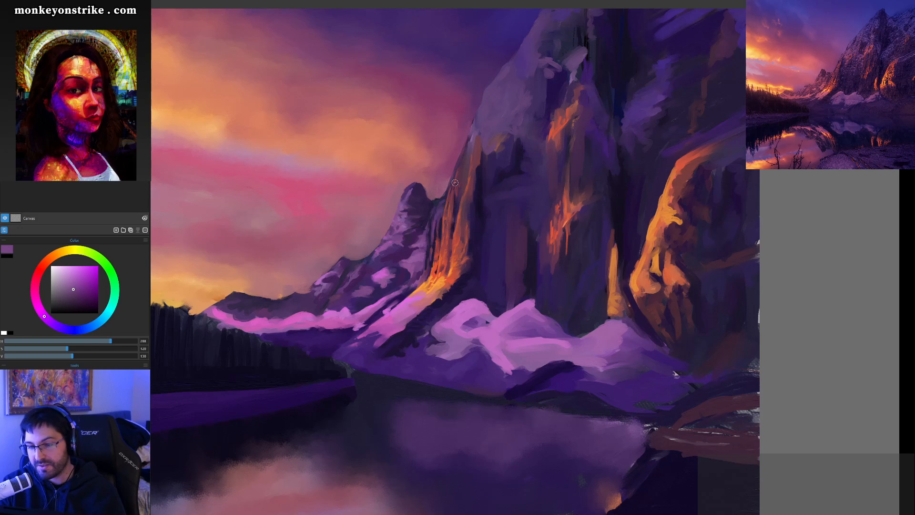
Sharpen the small peak's summit outline with dark indigo and work mauve and purple streaks into its face
{"action": "left_click", "coordinate": [409, 189], "text": "ctrl"}
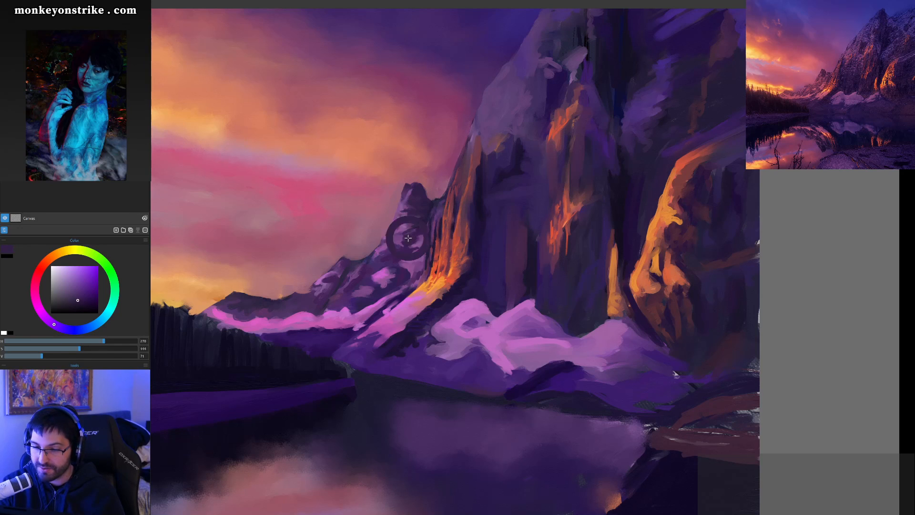
{"action": "left_click", "coordinate": [402, 238], "text": "alt"}
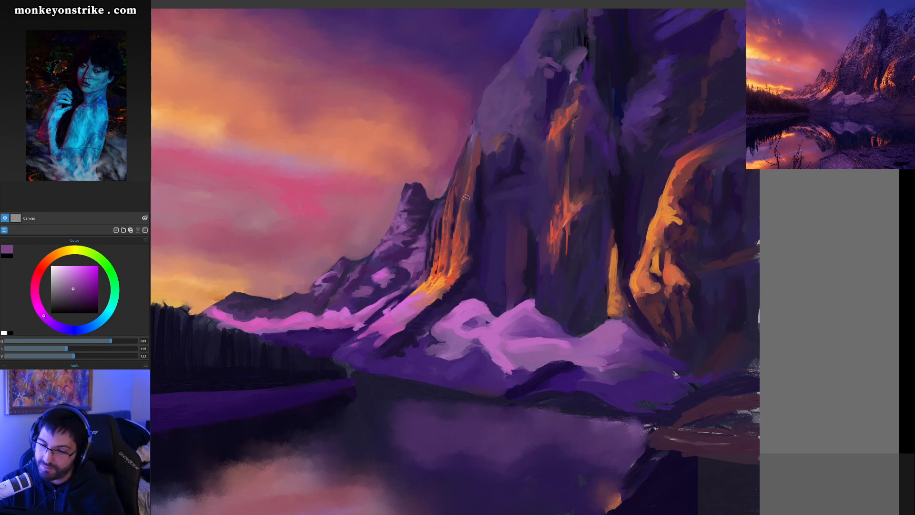
{"action": "left_click", "coordinate": [396, 251], "text": "alt"}
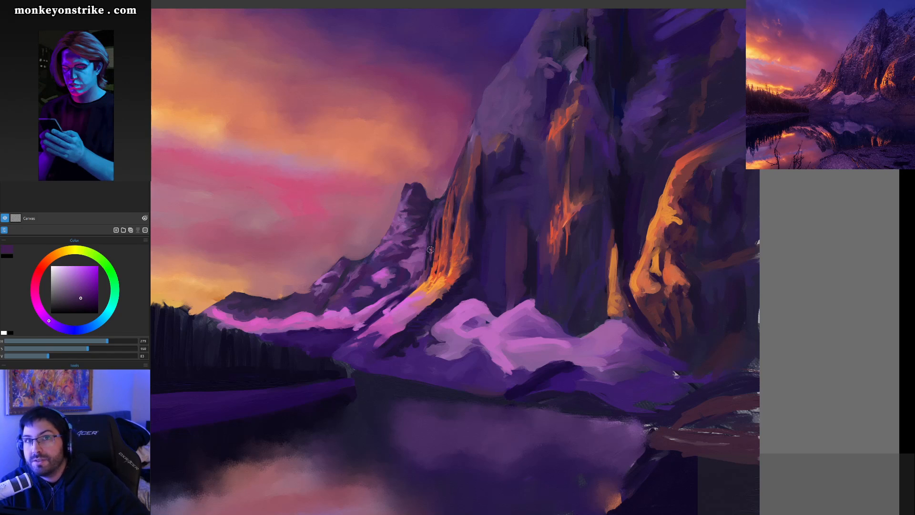
Carve dark purple and indigo rock breaks into the snow patches on the slope below the small peak
{"action": "key", "text": "alt"}
{"action": "left_click", "coordinate": [395, 257], "text": "alt"}
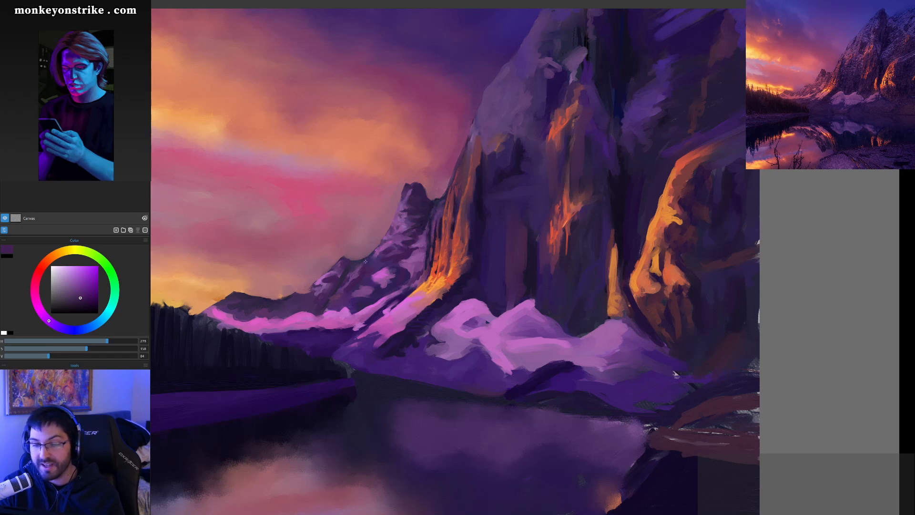
{"action": "left_click", "coordinate": [360, 270], "text": "alt"}
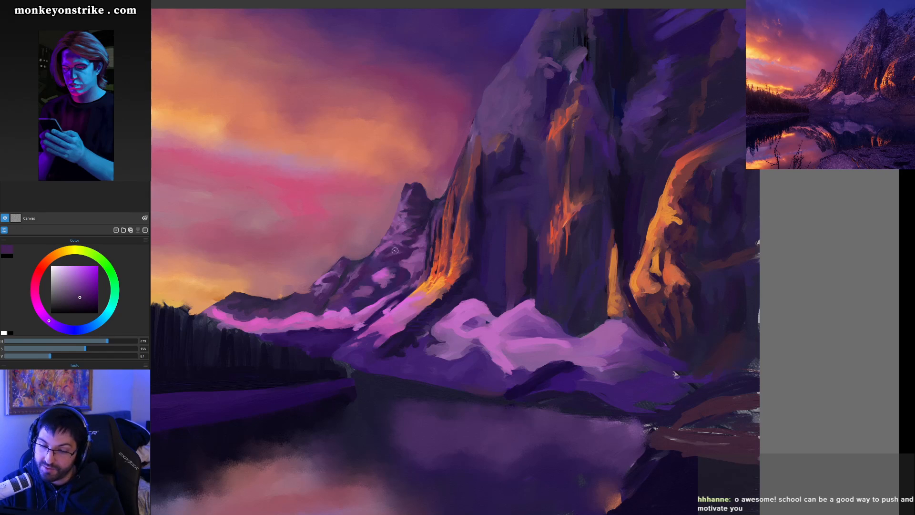
{"action": "left_click", "coordinate": [382, 289], "text": "alt"}
{"action": "left_click_drag", "start_coordinate": [374, 256], "coordinate": [377, 262]}
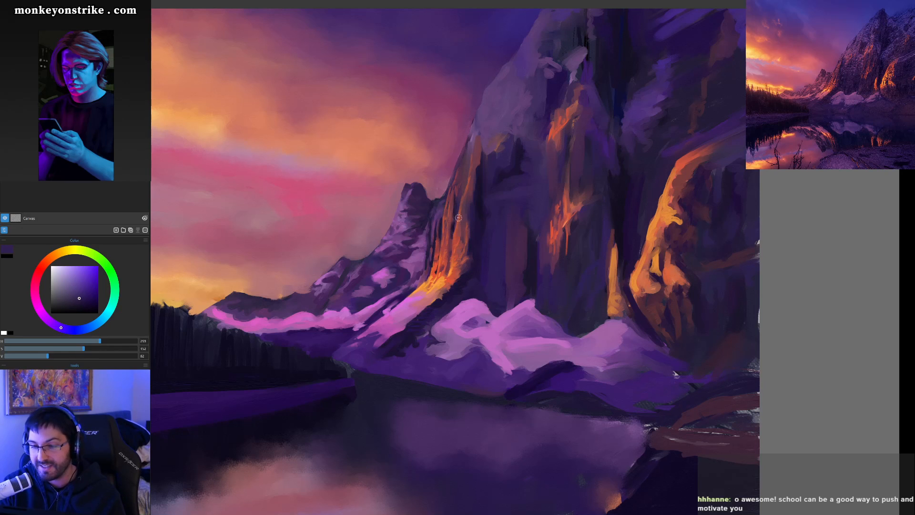
Work sampled dark purple, mauve and pink into the snow on the small peak's lower flank beside the glowing cliff
{"action": "scroll", "coordinate": [449, 235], "scroll_direction": "up", "scroll_amount": 2}
{"action": "scroll", "coordinate": [456, 236], "scroll_direction": "up", "scroll_amount": 1}
{"action": "left_click_drag", "start_coordinate": [413, 260], "coordinate": [487, 245]}
{"action": "left_click", "coordinate": [398, 236], "text": "alt"}
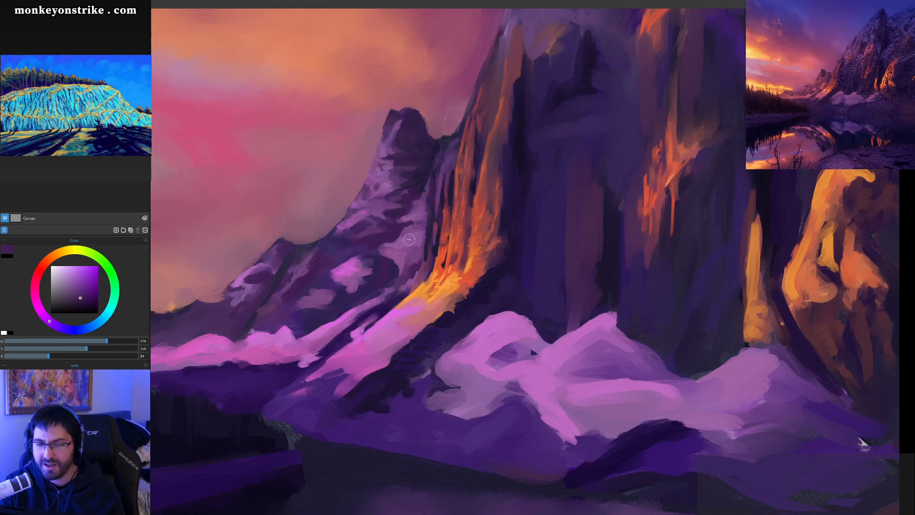
{"action": "left_click", "coordinate": [387, 255], "text": "alt"}
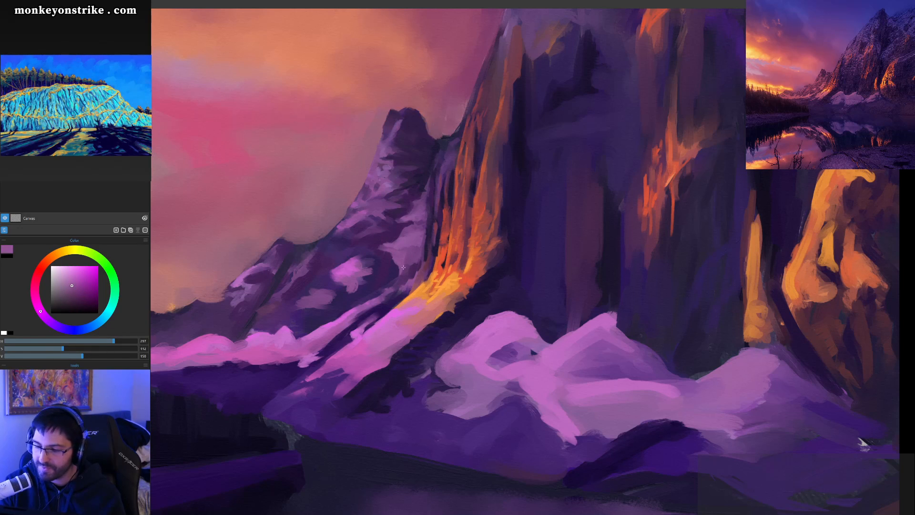
{"action": "left_click_drag", "start_coordinate": [407, 242], "coordinate": [356, 262]}
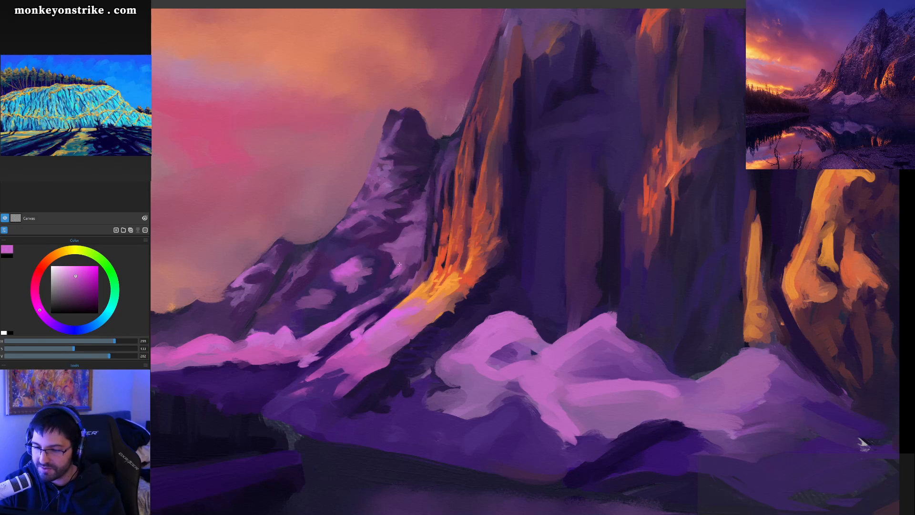
{"action": "left_click_drag", "start_coordinate": [416, 244], "coordinate": [396, 272]}
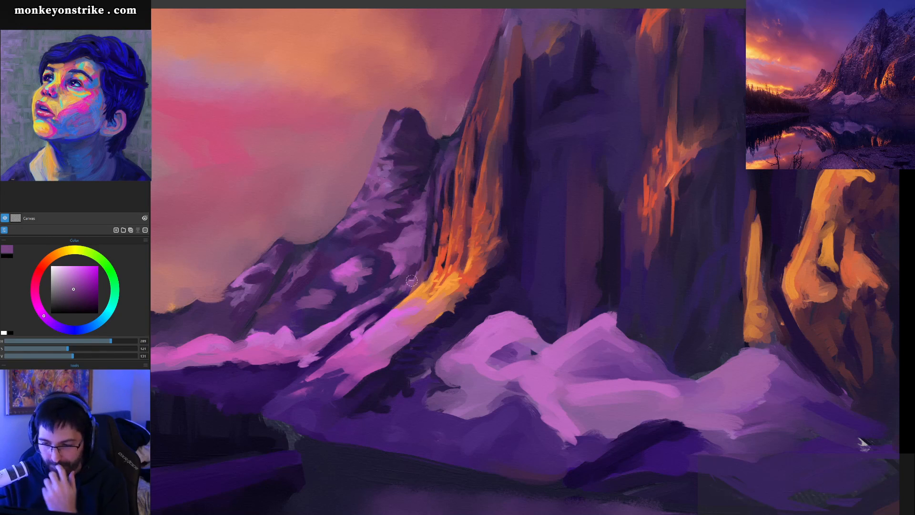
Refine the notch between the small peak and the glowing cliff with sampled indigo, purple and mauve
{"action": "left_click", "coordinate": [439, 153], "text": "alt"}
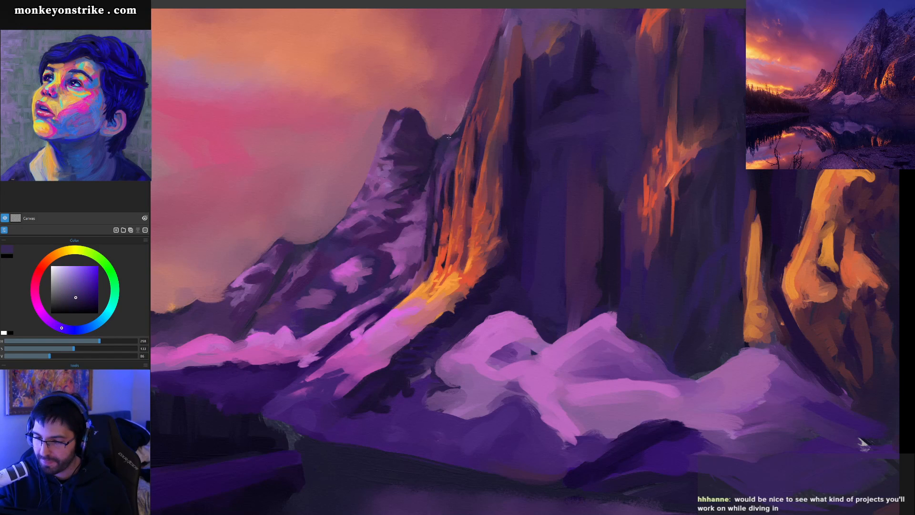
{"action": "left_click", "coordinate": [450, 142], "text": "alt"}
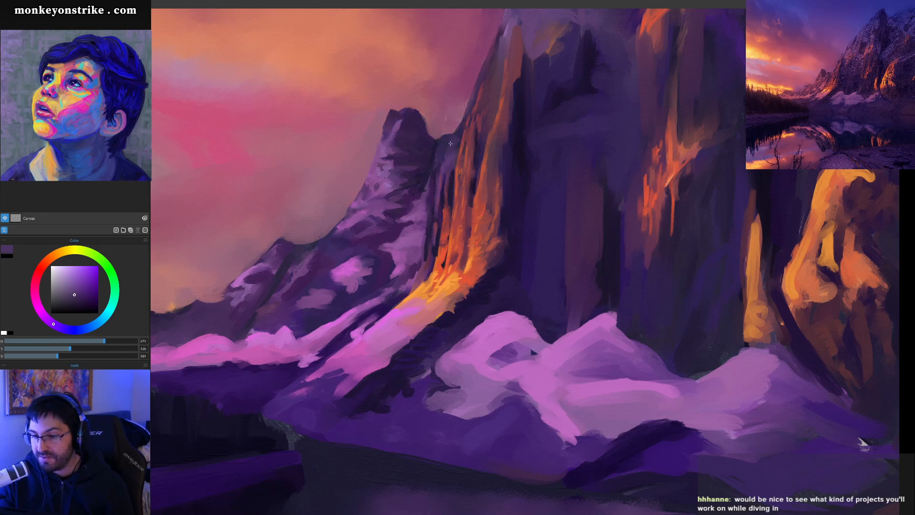
{"action": "left_click", "coordinate": [419, 213], "text": "alt"}
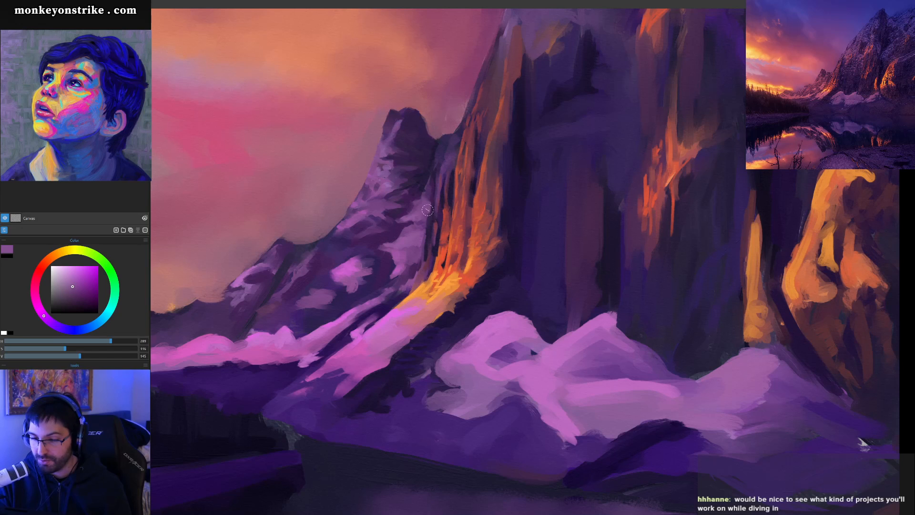
{"action": "left_click_drag", "start_coordinate": [466, 278], "coordinate": [485, 241]}
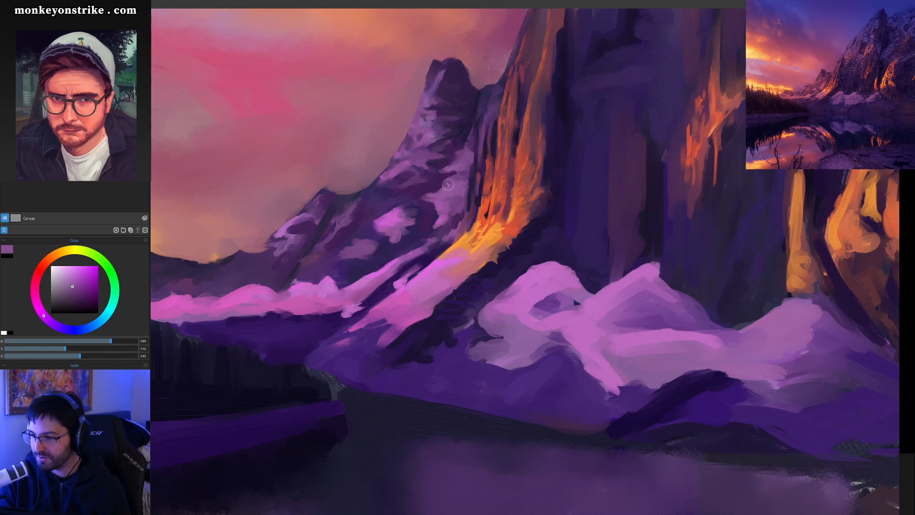
Repaint the bright snow patch on the middle of the slope in a warmer, duller pink and break its edges with dark purple
{"action": "left_click", "coordinate": [400, 220], "text": "ctrl"}
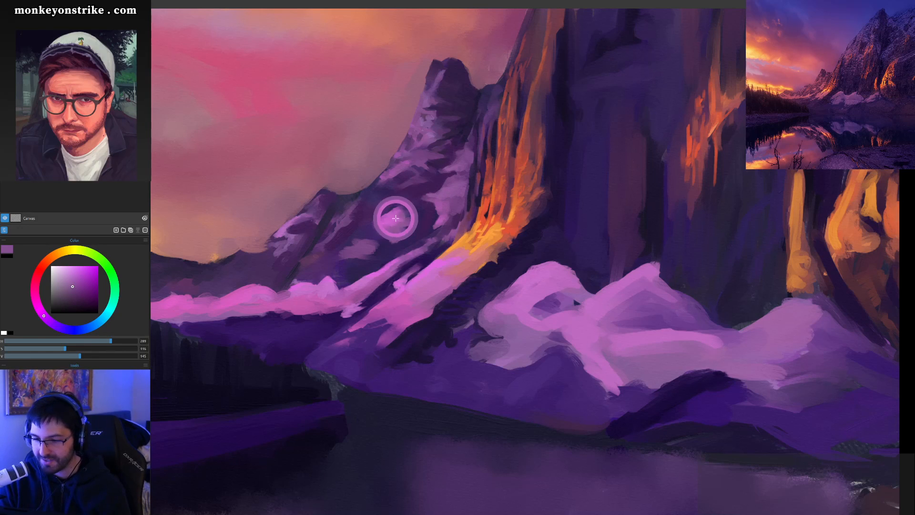
{"action": "left_click", "coordinate": [155, 290], "text": "ctrl"}
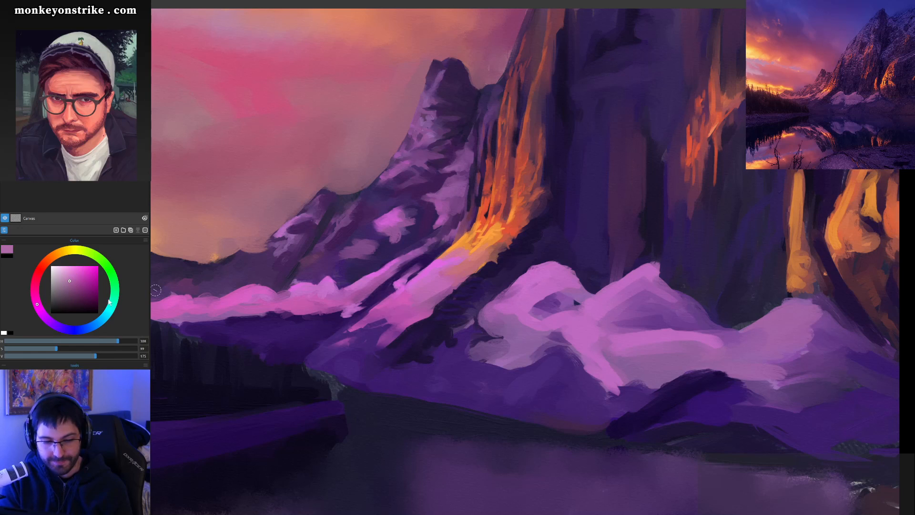
{"action": "left_click", "coordinate": [34, 297]}
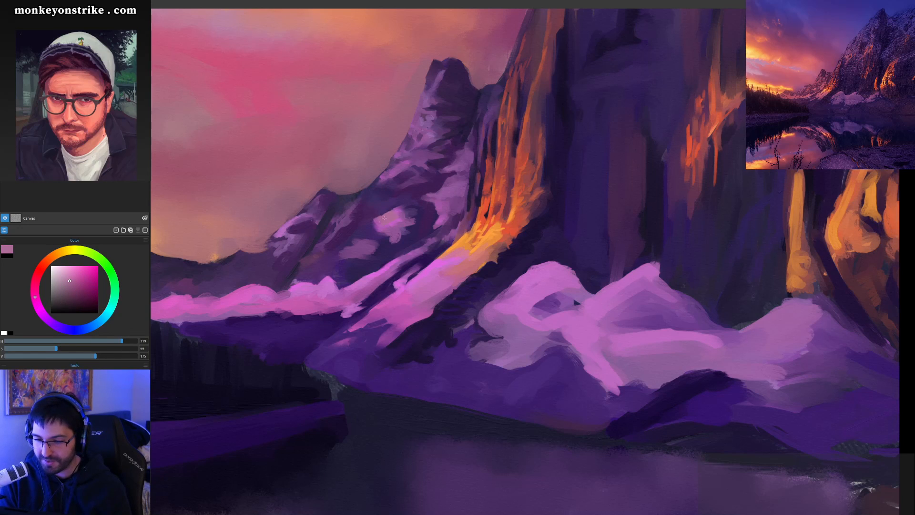
{"action": "left_click", "coordinate": [74, 282]}
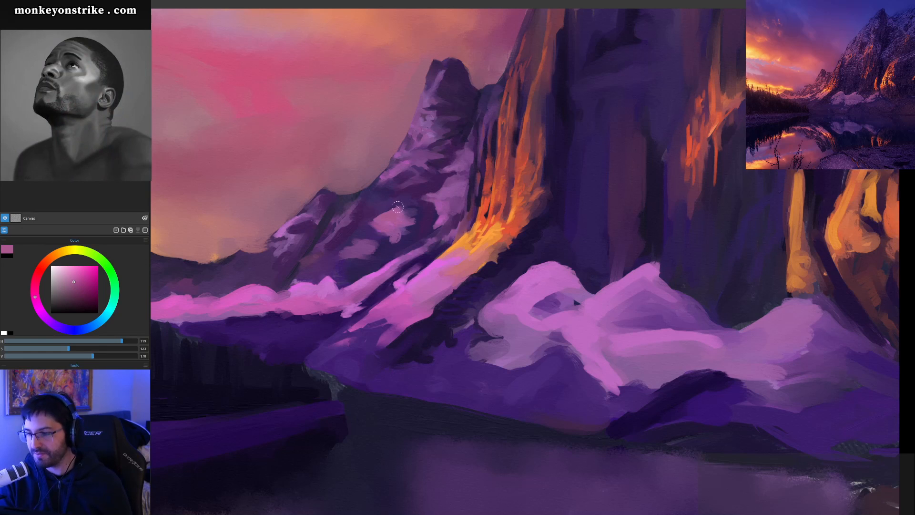
{"action": "left_click", "coordinate": [386, 206], "text": "alt"}
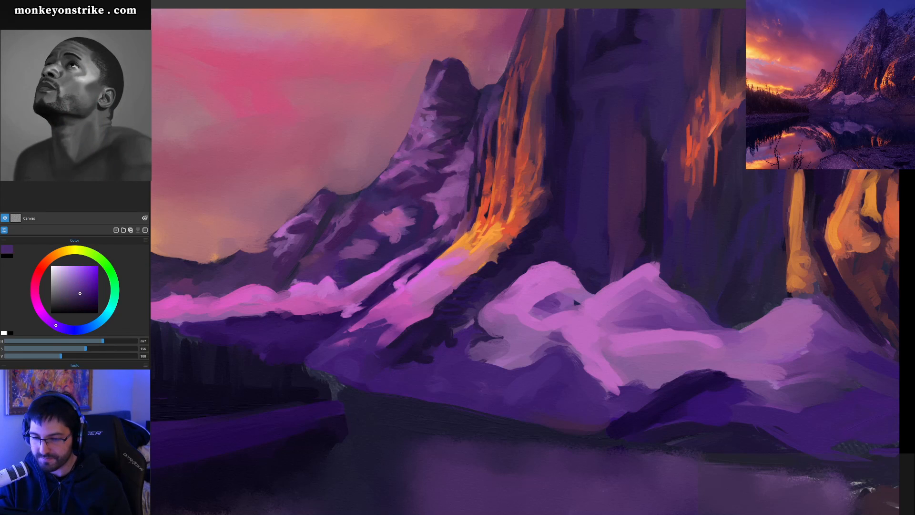
{"action": "left_click", "coordinate": [393, 213], "text": "alt"}
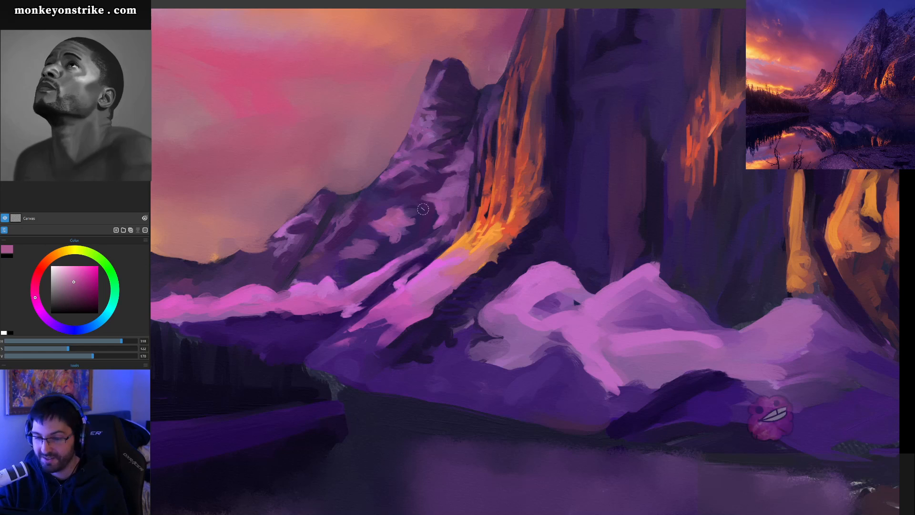
{"action": "left_click", "coordinate": [390, 215], "text": "alt"}
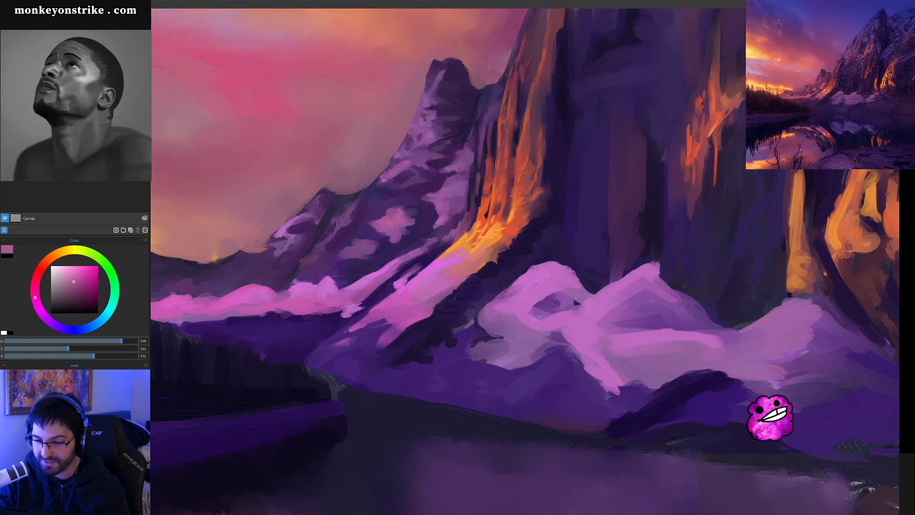
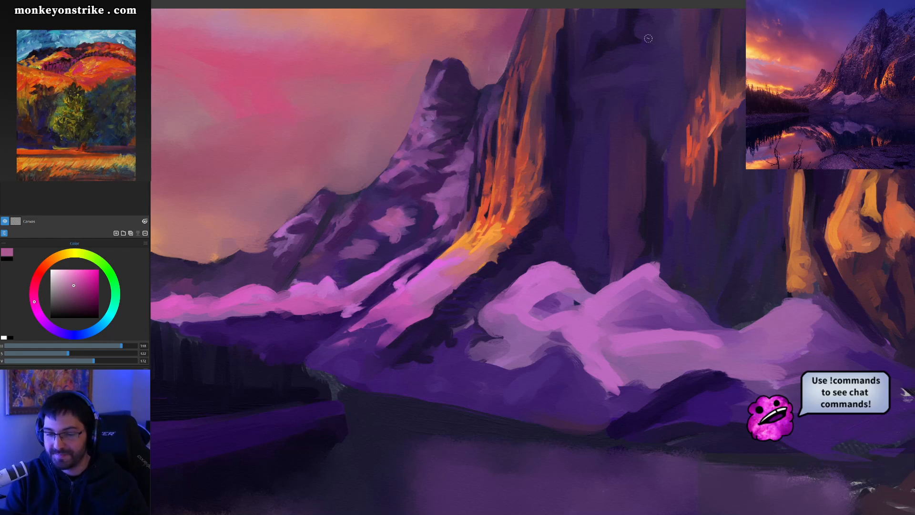
Blend warm pink light into the snow streaks running down from the foot of the glowing cliff
{"action": "left_click", "coordinate": [440, 261], "text": "alt"}
{"action": "left_click_drag", "start_coordinate": [441, 261], "coordinate": [449, 256]}
{"action": "left_click", "coordinate": [452, 252], "text": "alt"}
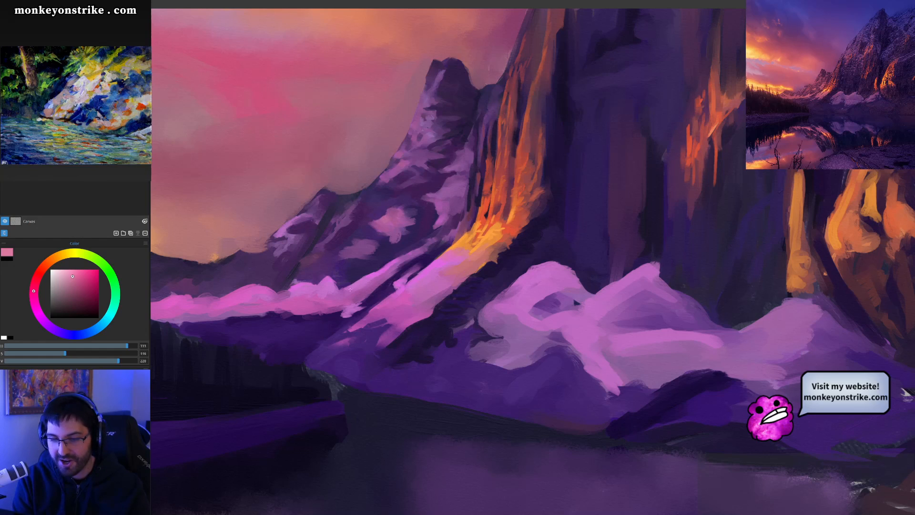
{"action": "left_click", "coordinate": [394, 262], "text": "alt"}
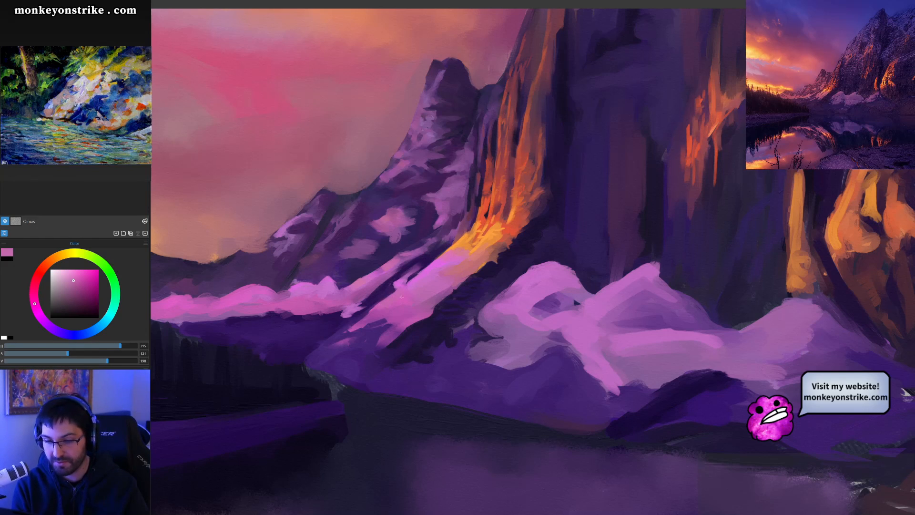
{"action": "left_click", "coordinate": [412, 292], "text": "alt"}
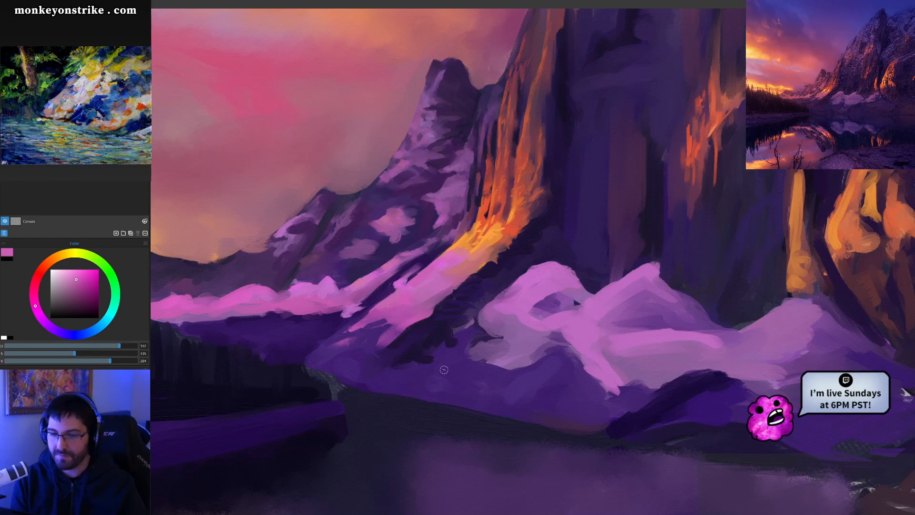
Touch up the snow and rock on the slope below the small peak with sampled mauve-pink and dark indigo
{"action": "key", "text": "ctrl+minus"}
{"action": "key", "text": "ctrl+minus"}
{"action": "key", "text": "ctrl+minus"}
{"action": "scroll", "coordinate": [496, 364], "scroll_direction": "up", "scroll_amount": 2}
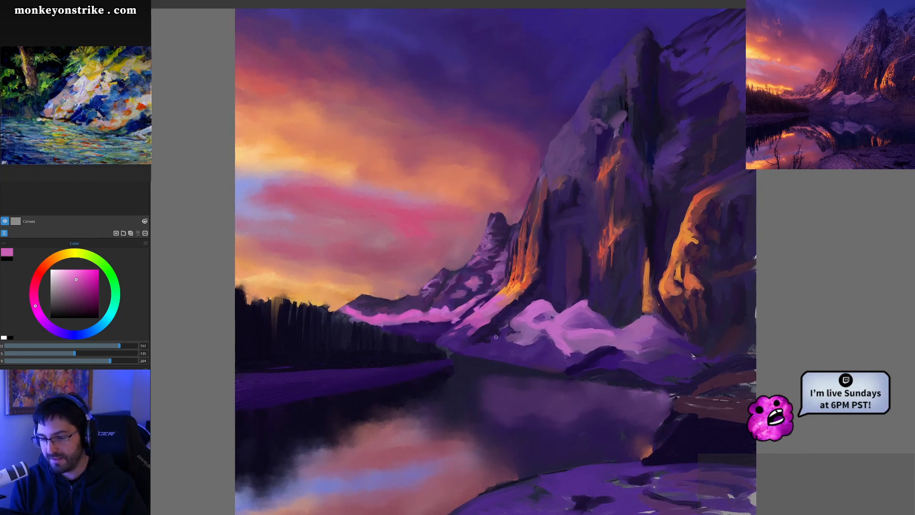
{"action": "left_click", "coordinate": [471, 282], "text": "alt"}
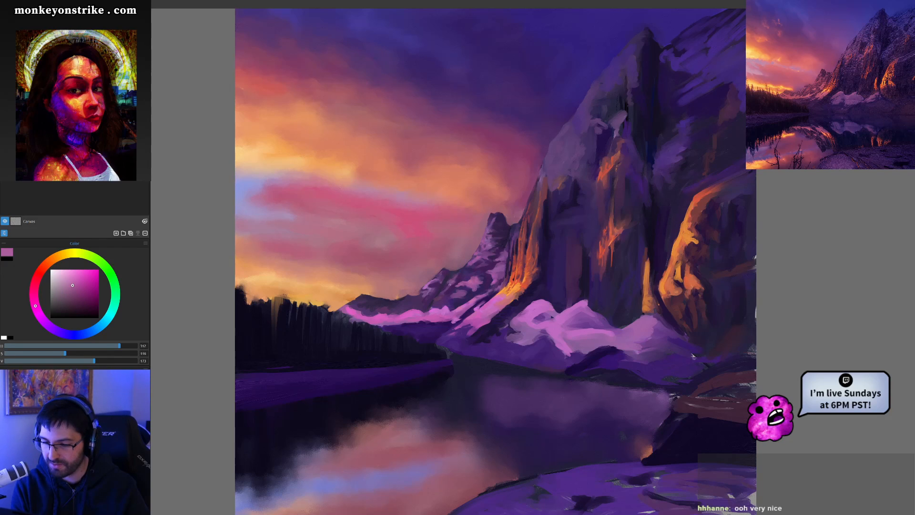
{"action": "left_click", "coordinate": [463, 265], "text": "alt"}
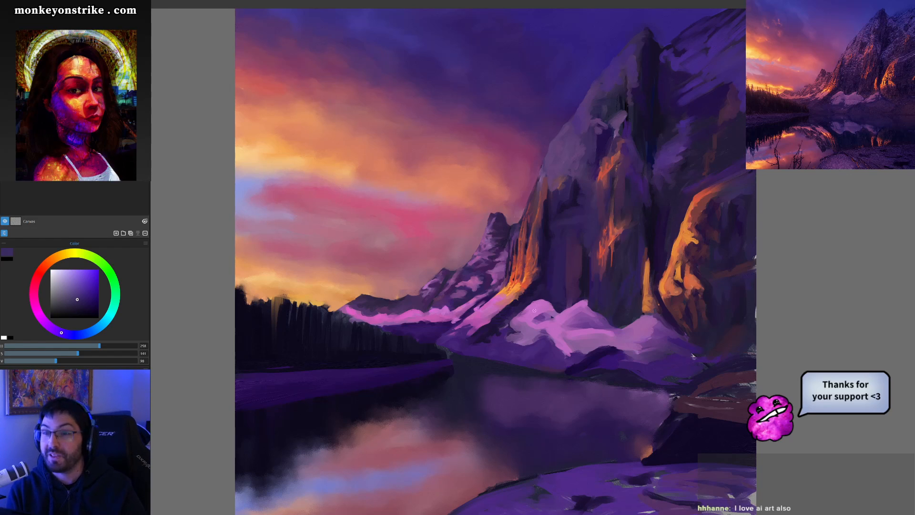
Vary the snow patches along the lower ridge and small peak with sampled lilac, mauve-pink and muted dark purple
{"action": "scroll", "coordinate": [528, 317], "scroll_direction": "up", "scroll_amount": 1}
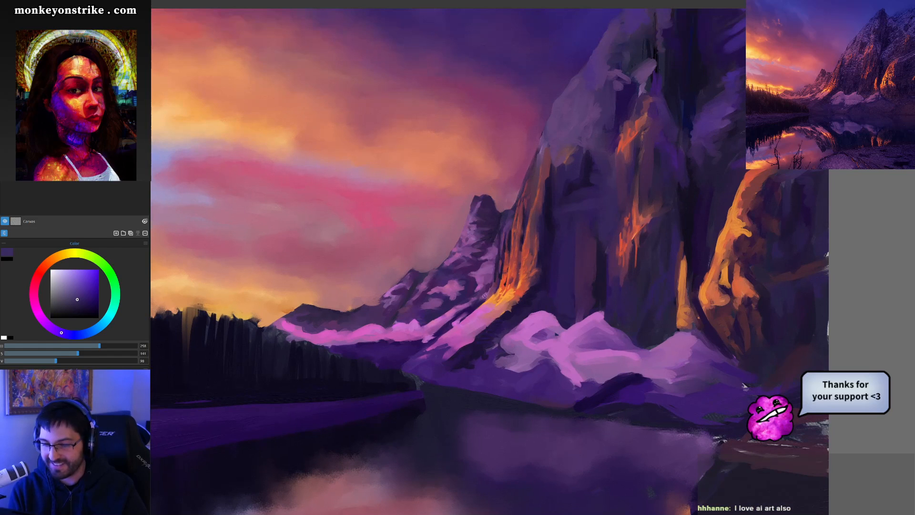
{"action": "left_click", "coordinate": [396, 286], "text": "ctrl"}
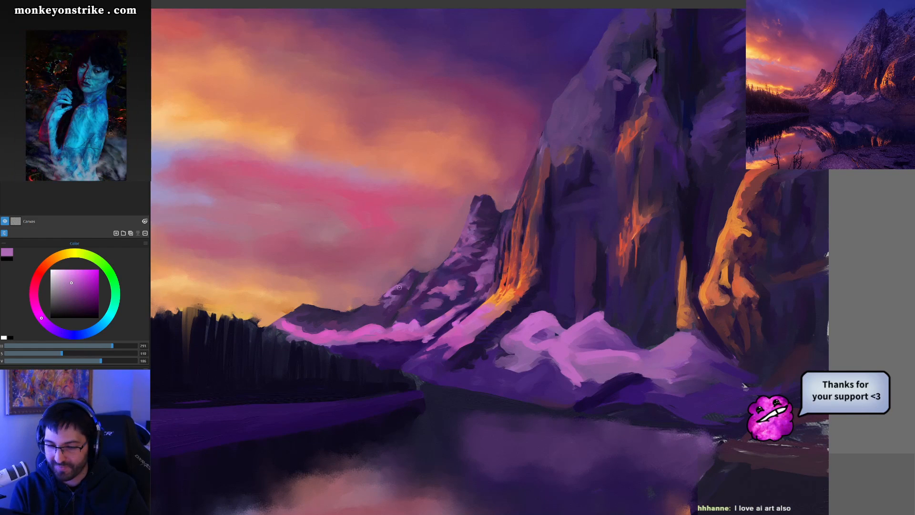
{"action": "left_click", "coordinate": [461, 259], "text": "ctrl"}
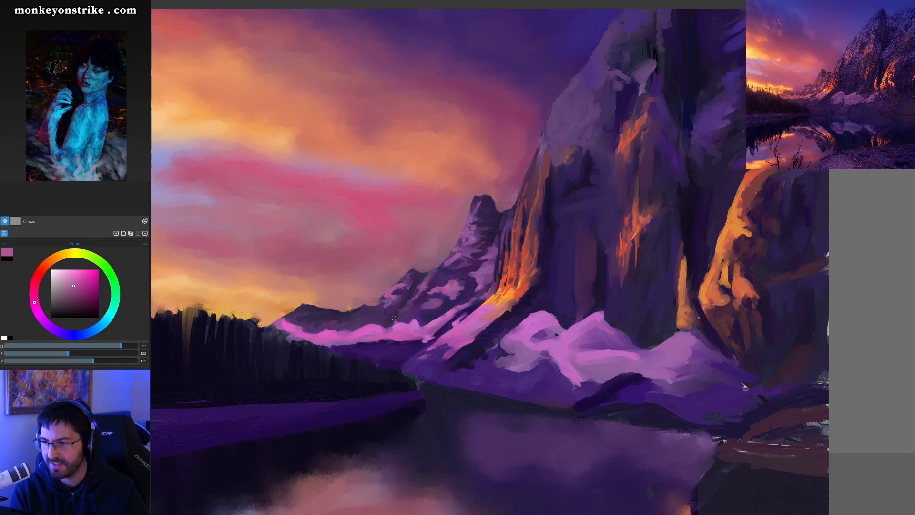
{"action": "left_click", "coordinate": [474, 205], "text": "ctrl"}
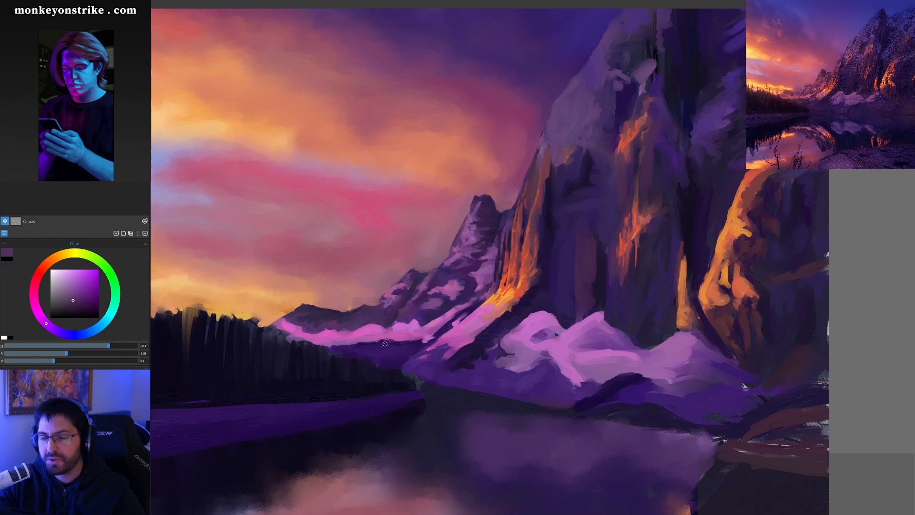
Refine the snow and shadow along the small peak's sky-facing side with sampled mauve, pink and dark purple
{"action": "left_click", "coordinate": [466, 226], "text": "alt"}
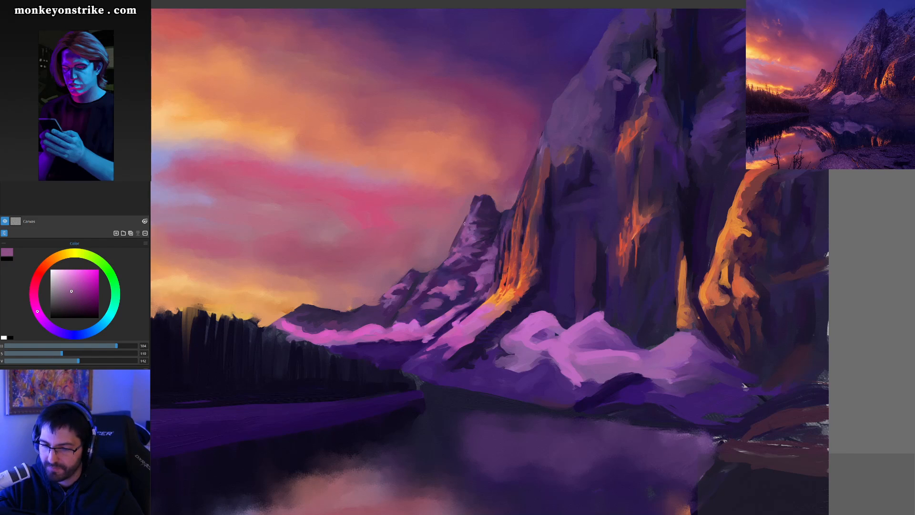
{"action": "left_click", "coordinate": [466, 218], "text": "alt"}
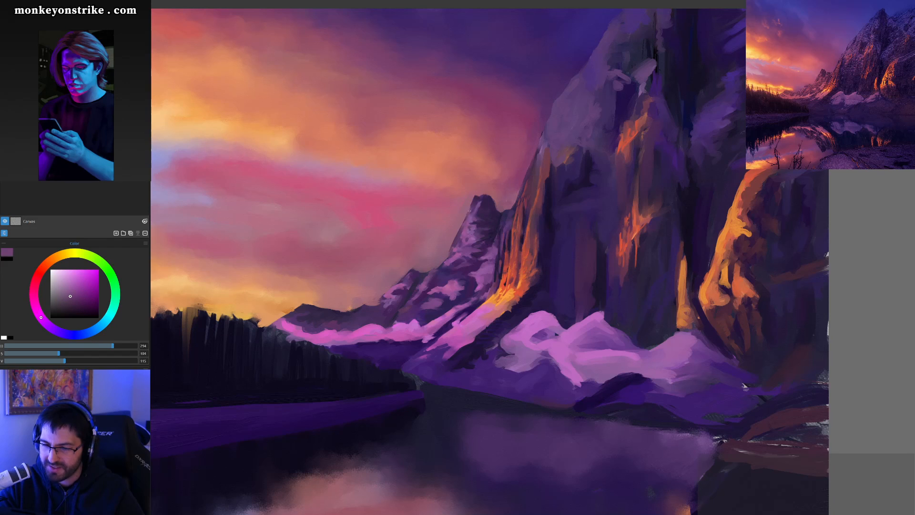
{"action": "left_click", "coordinate": [476, 200], "text": "alt"}
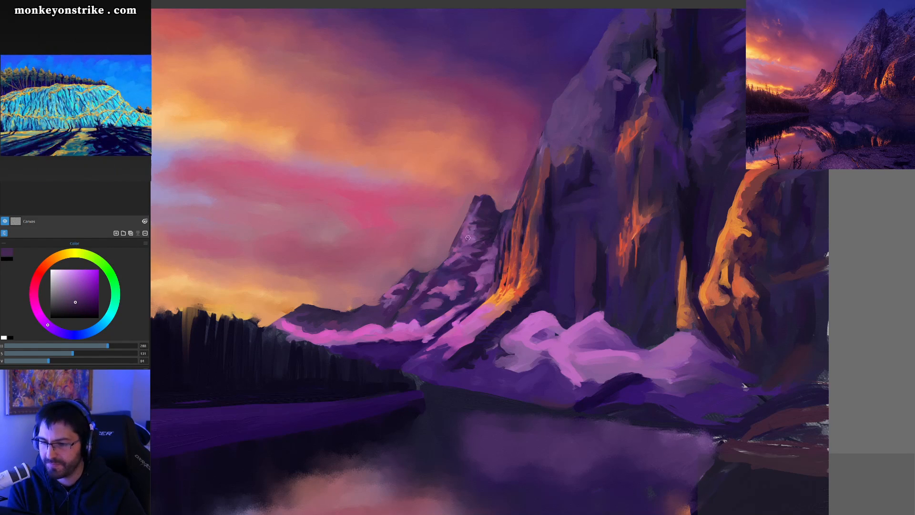
{"action": "left_click", "coordinate": [463, 233], "text": "alt"}
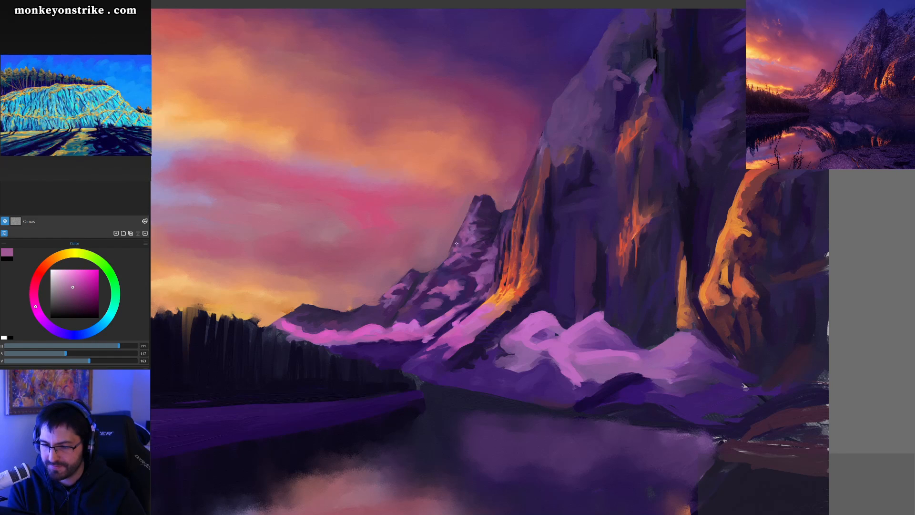
{"action": "left_click", "coordinate": [452, 247], "text": "alt"}
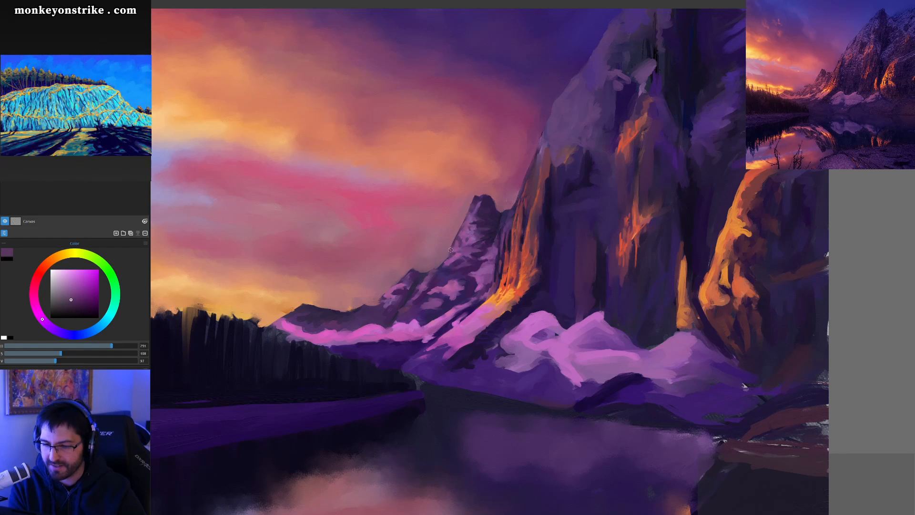
{"action": "left_click", "coordinate": [446, 257], "text": "alt"}
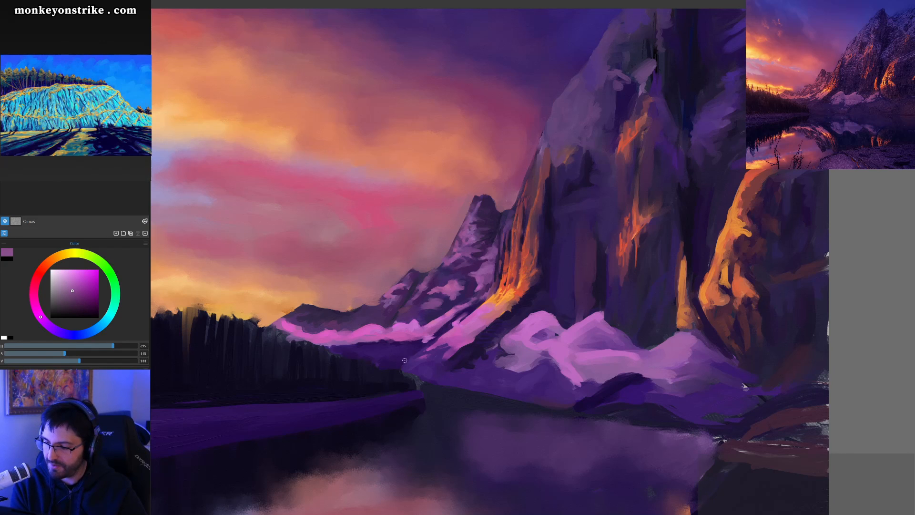
Define the ridge edge below the small peak with purple and indigo, and sharpen the summit to a point in dark purple
{"action": "left_click", "coordinate": [448, 259], "text": "alt"}
{"action": "left_click", "coordinate": [443, 266], "text": "alt"}
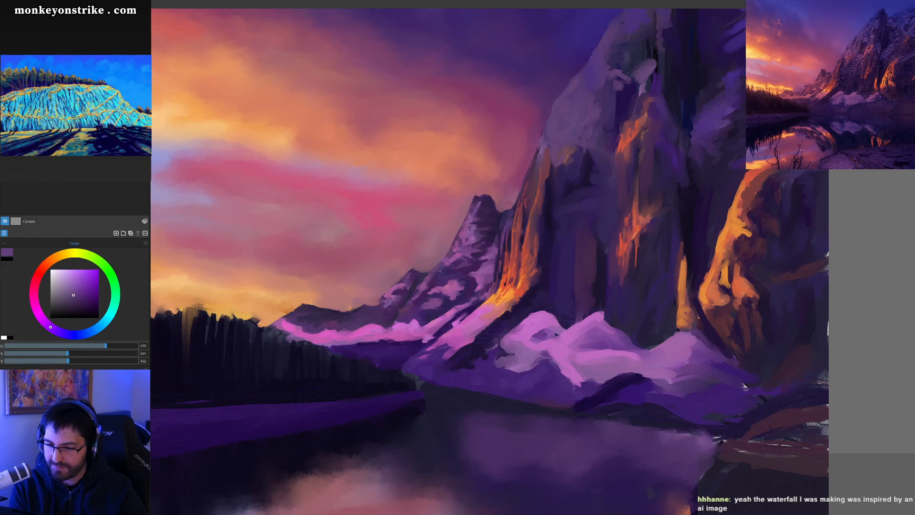
{"action": "left_click", "coordinate": [441, 268], "text": "alt"}
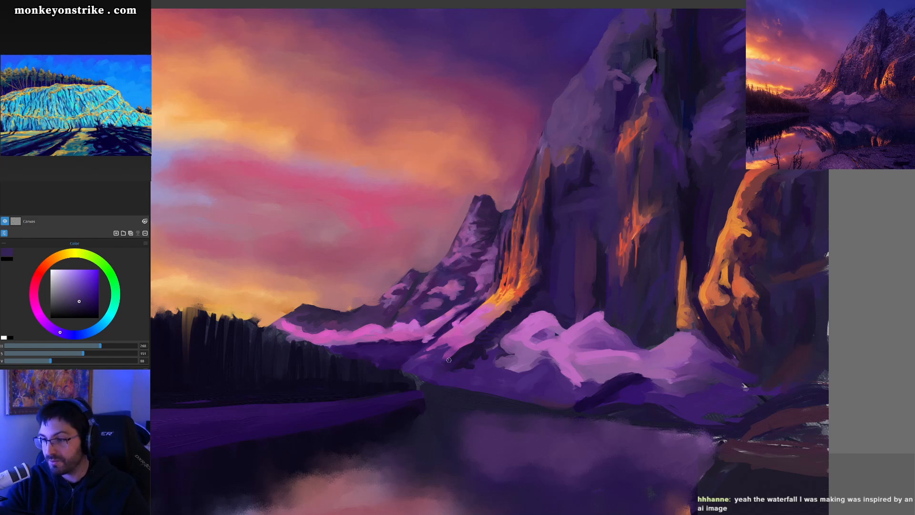
{"action": "left_click", "coordinate": [477, 196], "text": "alt"}
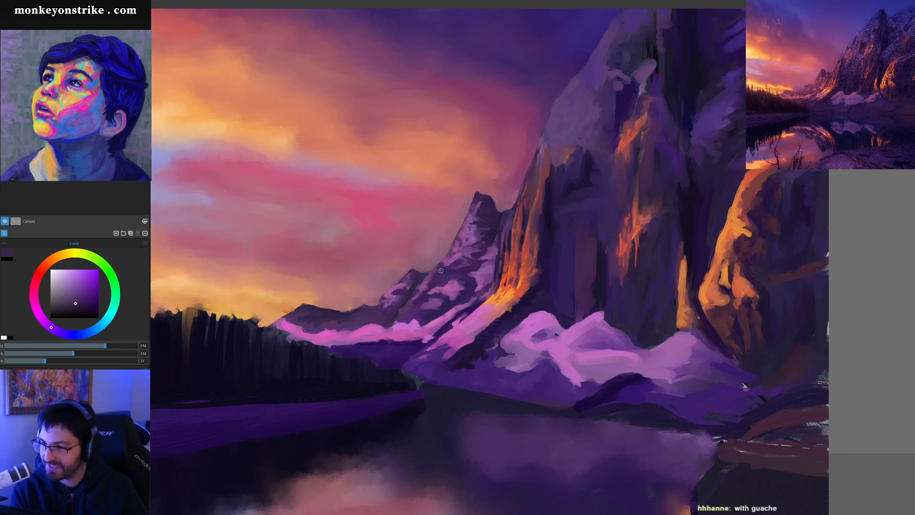
Retouch the crest of the lower ridge beside the small peak with sampled muted purple, shifting the hue toward magenta
{"action": "left_click", "coordinate": [408, 276], "text": "alt"}
{"action": "left_click", "coordinate": [409, 275], "text": "alt"}
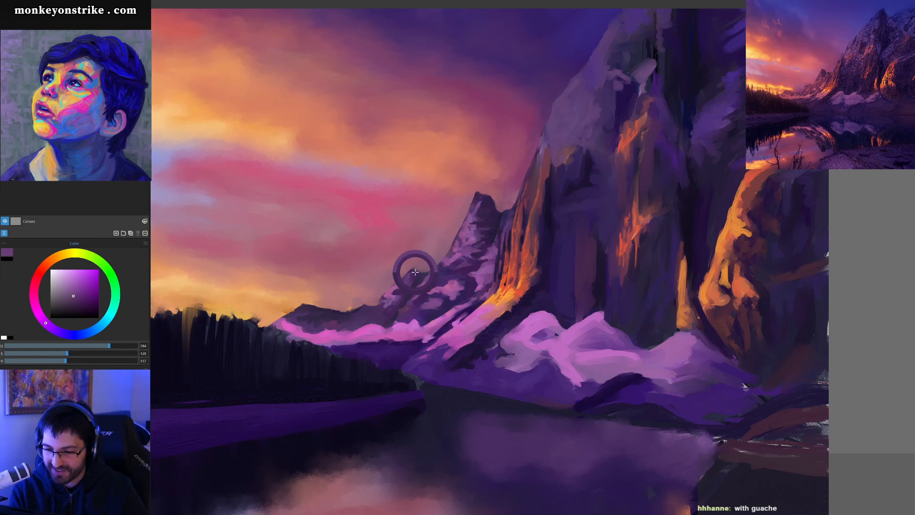
{"action": "left_click", "coordinate": [412, 272], "text": "alt"}
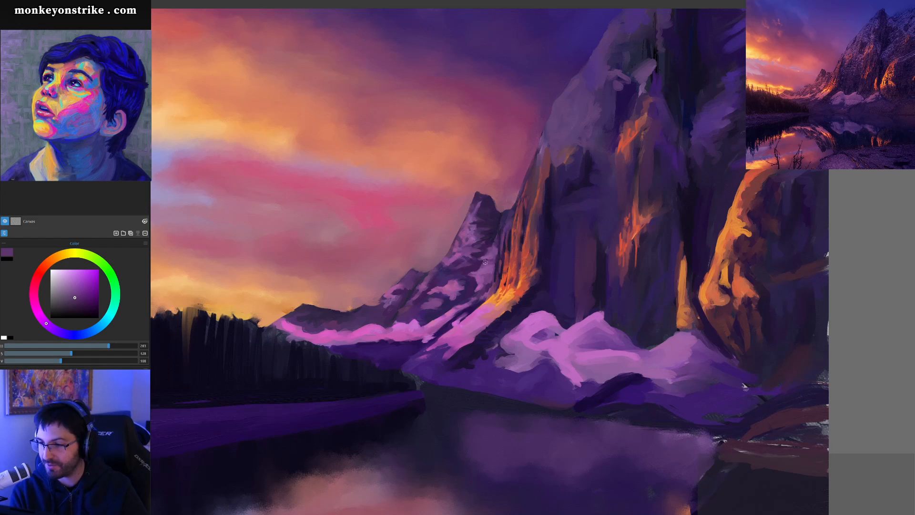
{"action": "left_click", "coordinate": [37, 309]}
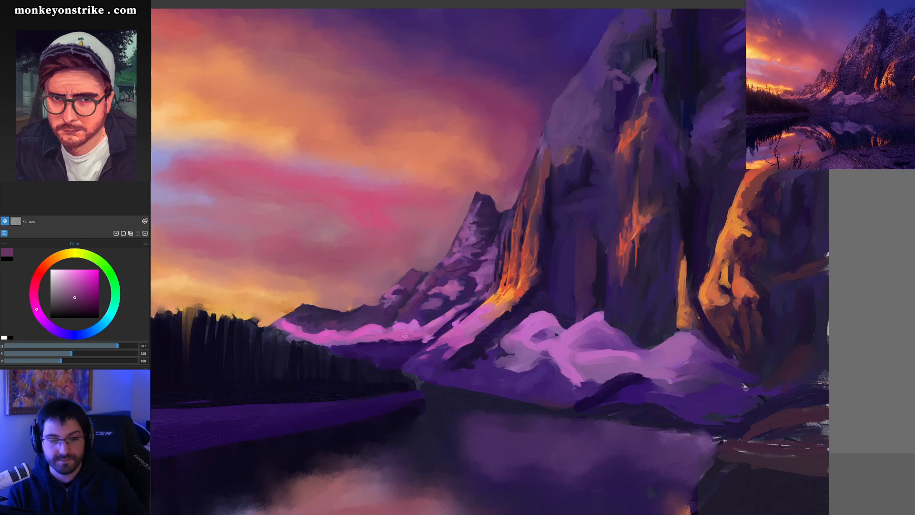
Deepen the shadows along the glowing orange strip of the cliff beside the small peak with sampled dark indigo and purple
{"action": "key", "text": "ctrl+minus"}
{"action": "key", "text": "ctrl+minus"}
{"action": "key", "text": "ctrl+plus"}
{"action": "left_click_drag", "start_coordinate": [537, 351], "coordinate": [480, 343]}
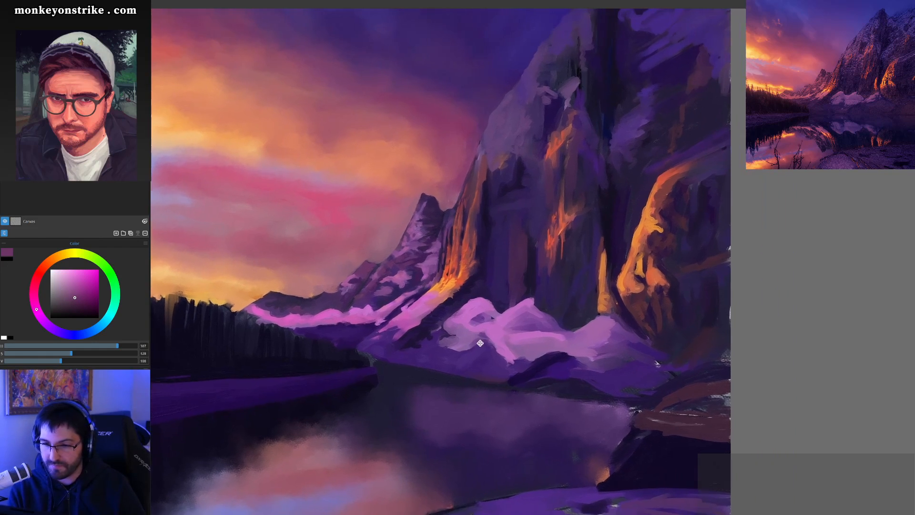
{"action": "left_click_drag", "start_coordinate": [405, 332], "coordinate": [437, 329]}
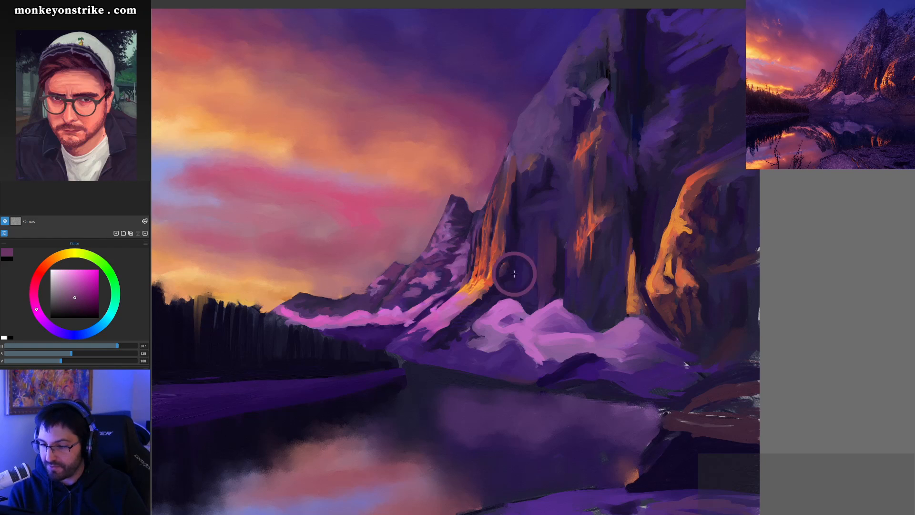
{"action": "left_click", "coordinate": [523, 230], "text": "alt"}
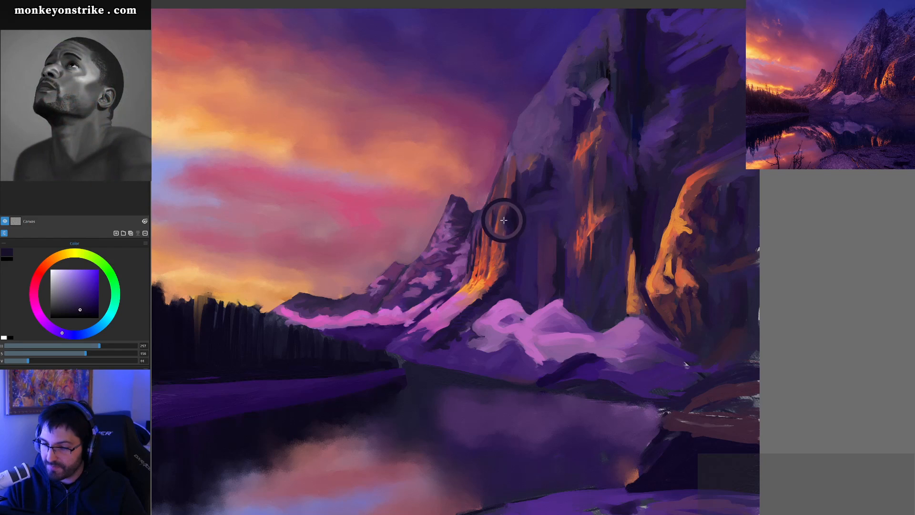
{"action": "left_click", "coordinate": [506, 224], "text": "alt"}
{"action": "left_click", "coordinate": [503, 212], "text": "alt"}
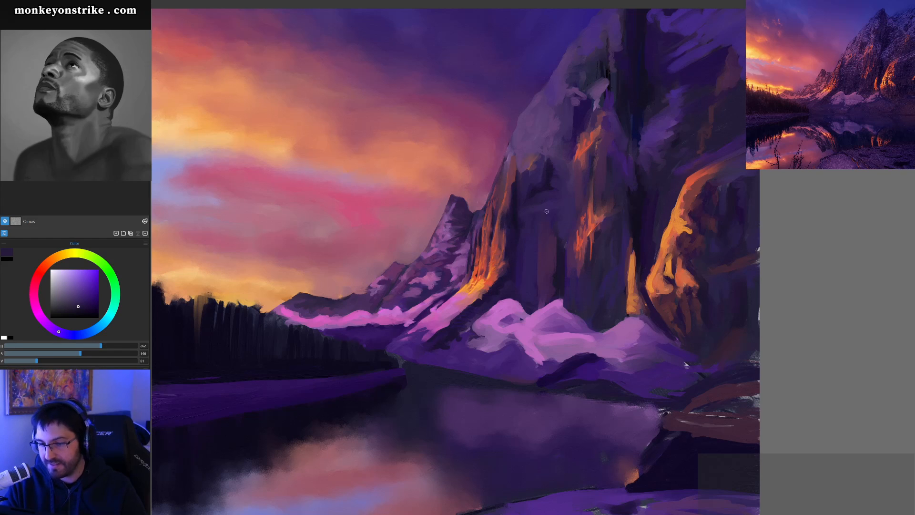
{"action": "left_click", "coordinate": [509, 252], "text": "alt"}
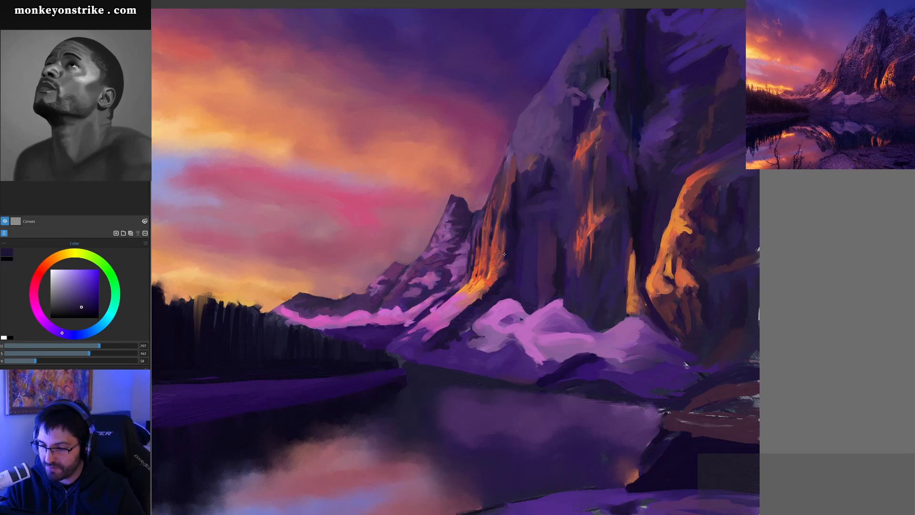
Vary the snow on the small peak's slope with sampled purple and a lighter, warmer mauve-pink
{"action": "left_click", "coordinate": [419, 265], "text": "alt"}
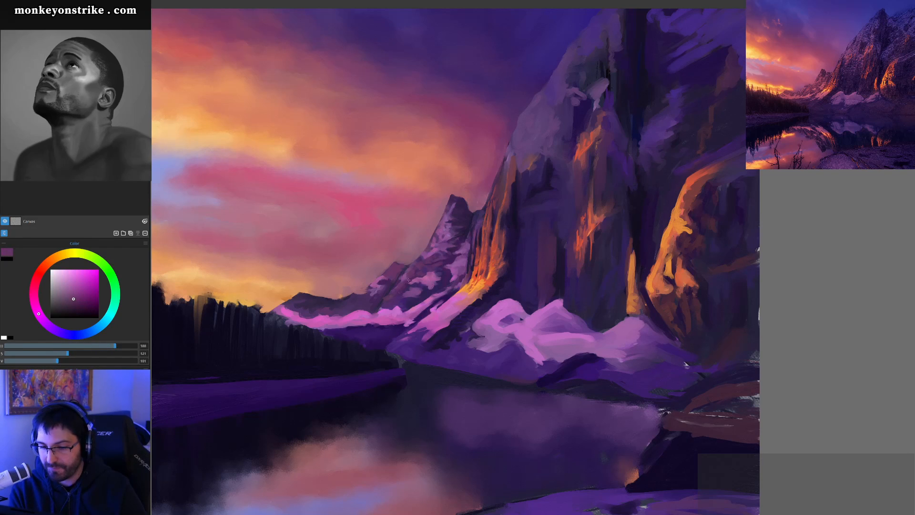
{"action": "left_click", "coordinate": [425, 281], "text": "alt"}
{"action": "left_click", "coordinate": [41, 296]}
{"action": "left_click", "coordinate": [73, 289]}
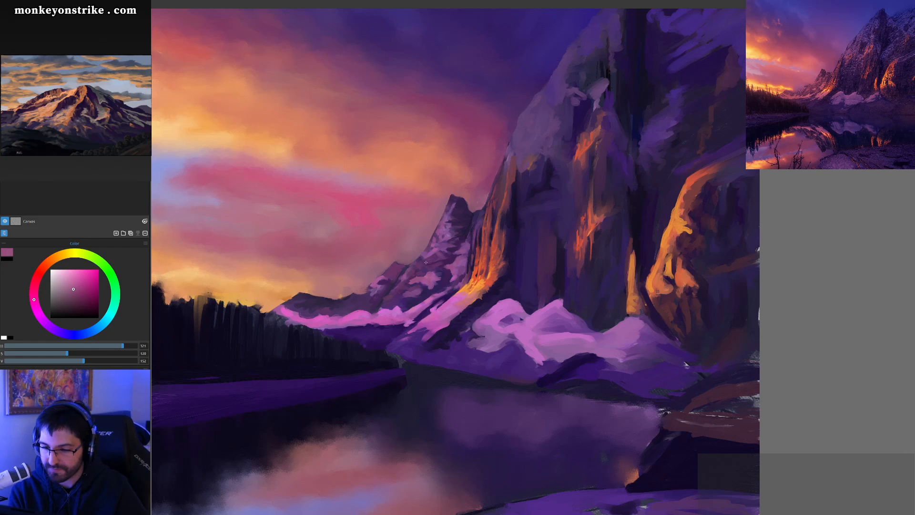
{"action": "left_click", "coordinate": [433, 249], "text": "ctrl"}
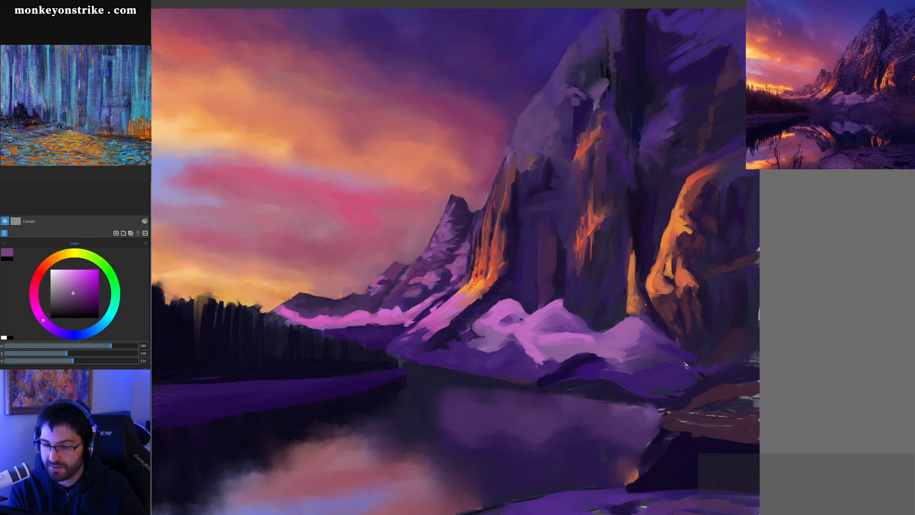
{"action": "left_click", "coordinate": [432, 256], "text": "alt"}
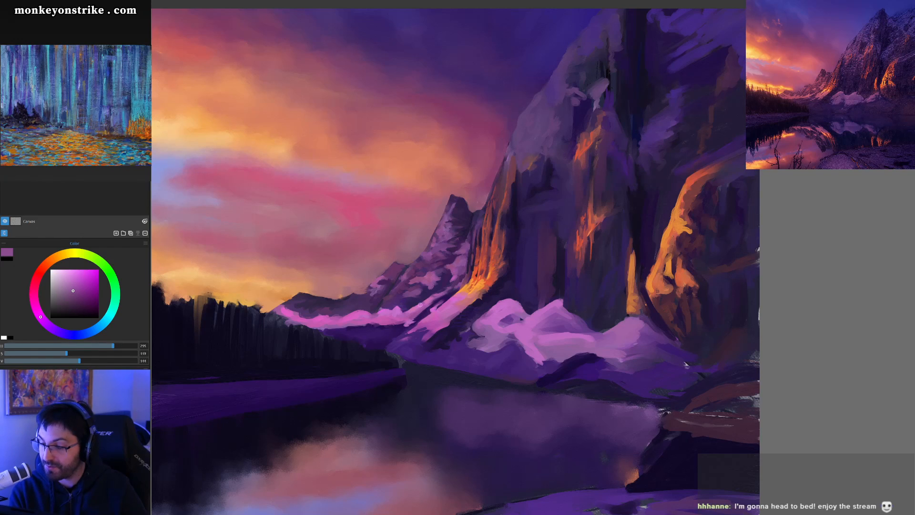
Touch up the snow patches on the lower ridge and slope with sampled mauve and a slightly darker, warmer pink
{"action": "key", "text": "alt"}
{"action": "left_click", "coordinate": [384, 278], "text": "alt"}
{"action": "left_click", "coordinate": [381, 279], "text": "alt"}
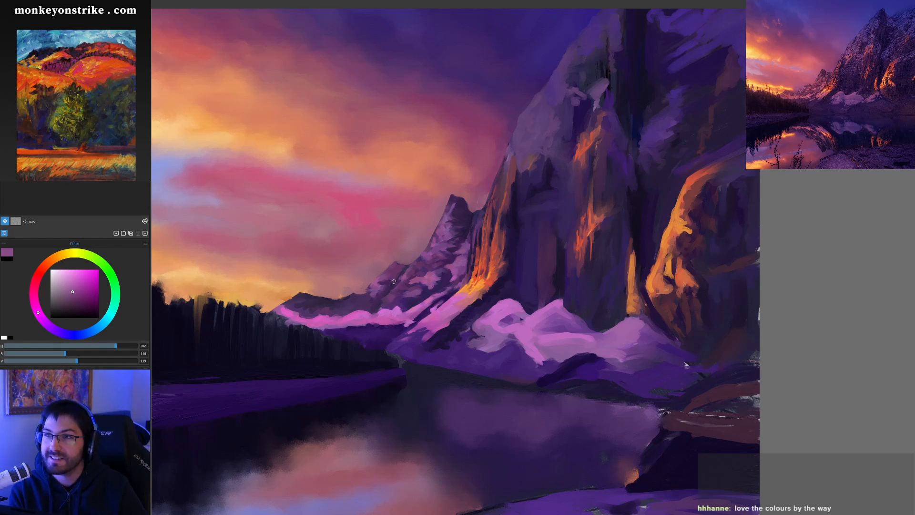
{"action": "left_click", "coordinate": [424, 310], "text": "ctrl"}
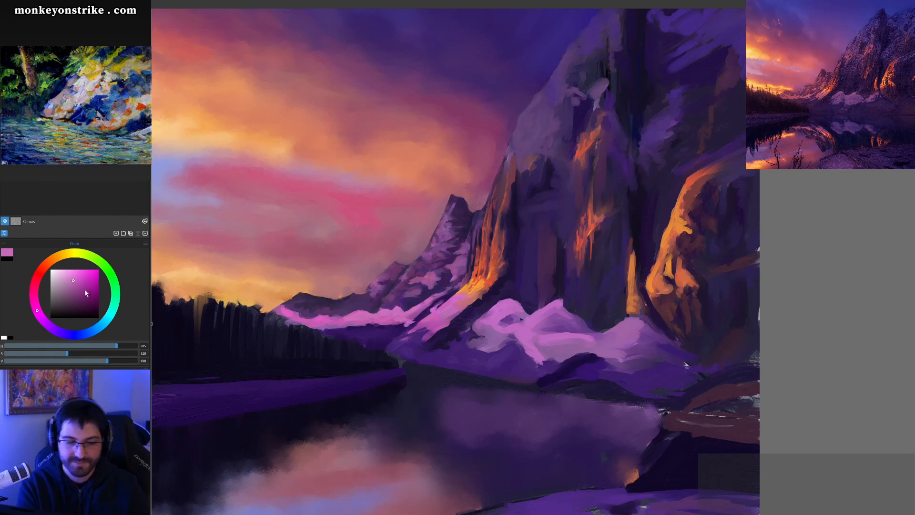
{"action": "left_click", "coordinate": [38, 302]}
{"action": "left_click", "coordinate": [73, 284]}
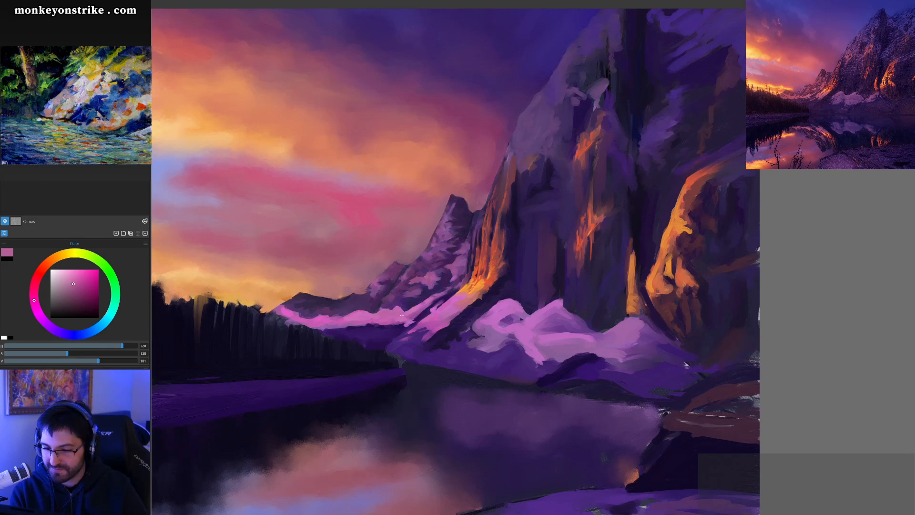
{"action": "left_click", "coordinate": [414, 291]}
{"action": "left_click", "coordinate": [410, 293]}
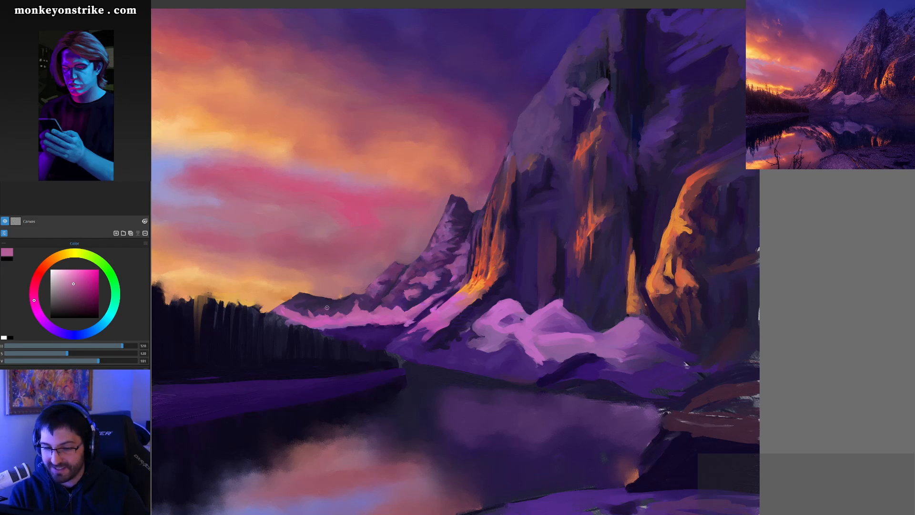
Rework the snow band below the distant hill in warmer pink, breaking up its edges with sampled muted and dark purple
{"action": "left_click", "coordinate": [281, 308], "text": "alt"}
{"action": "left_click", "coordinate": [75, 281]}
{"action": "left_click", "coordinate": [36, 295]}
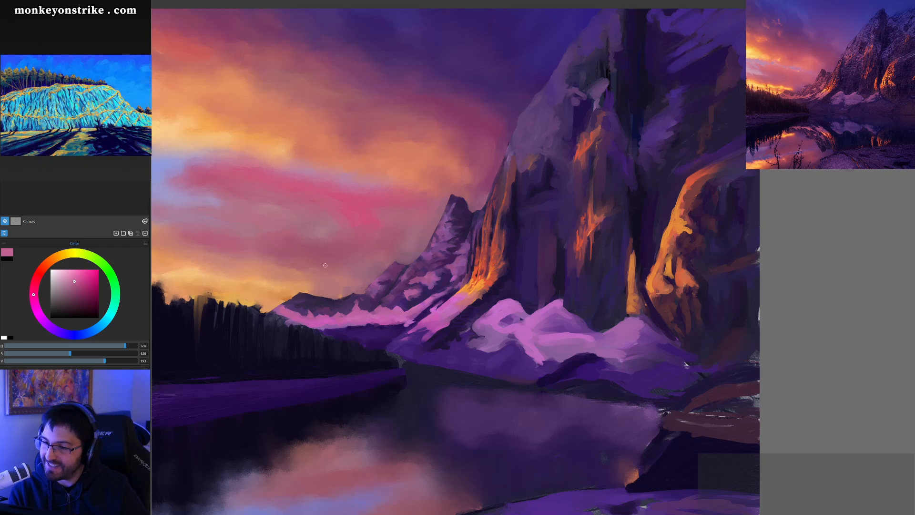
{"action": "left_click", "coordinate": [296, 301], "text": "ctrl"}
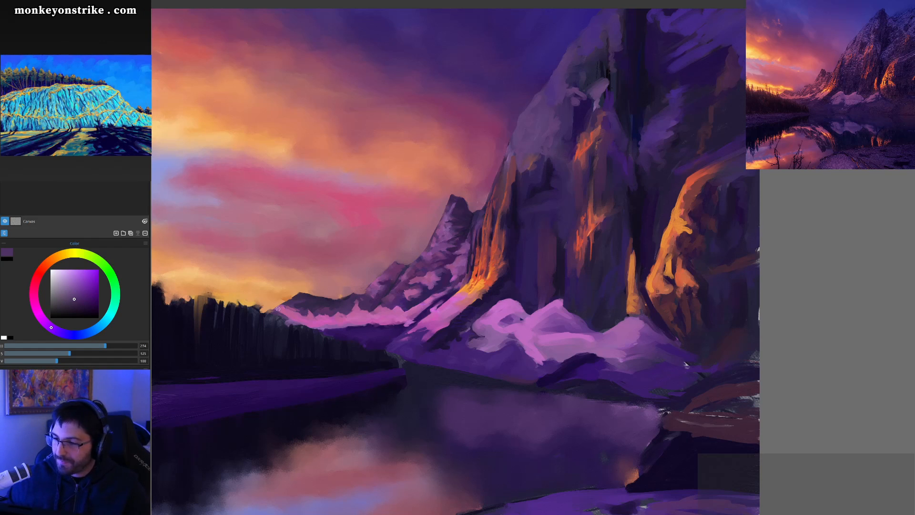
{"action": "left_click", "coordinate": [362, 324], "text": "alt"}
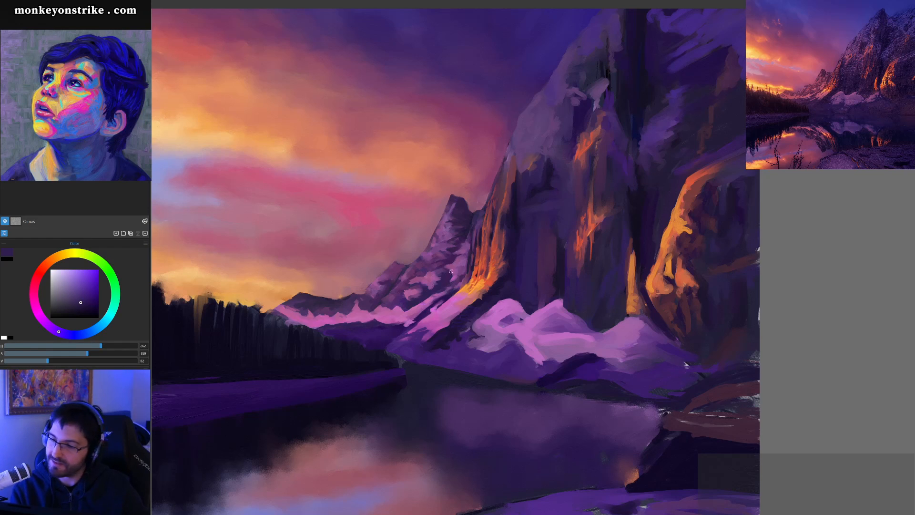
{"action": "left_click", "coordinate": [398, 316], "text": "alt"}
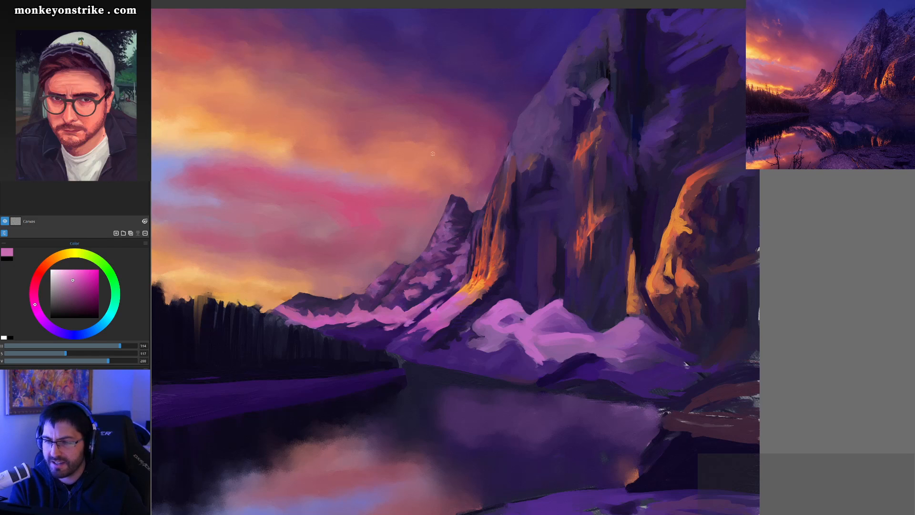
Refine the ridge crest between the distant hill and the small peak with sampled dark purple and mauve
{"action": "left_click", "coordinate": [378, 188], "text": "alt"}
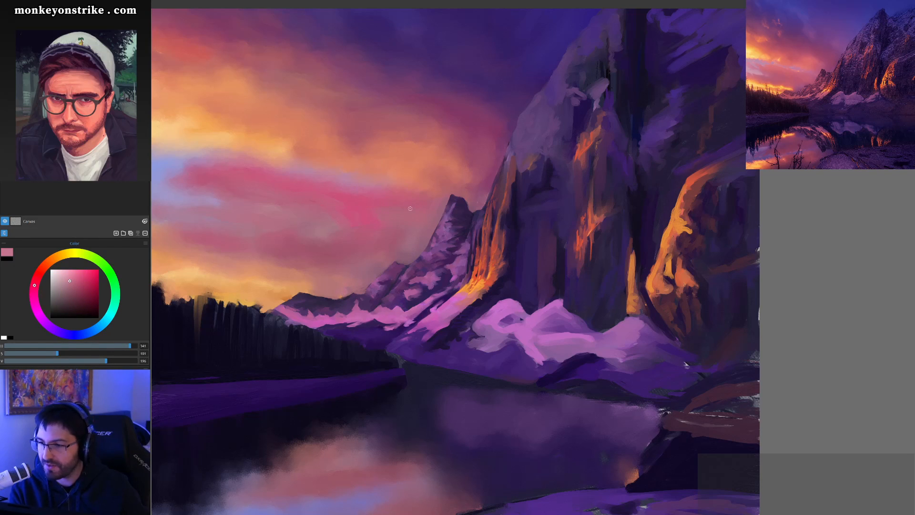
{"action": "left_click", "coordinate": [355, 295], "text": "alt"}
{"action": "left_click_drag", "start_coordinate": [355, 295], "coordinate": [362, 289]}
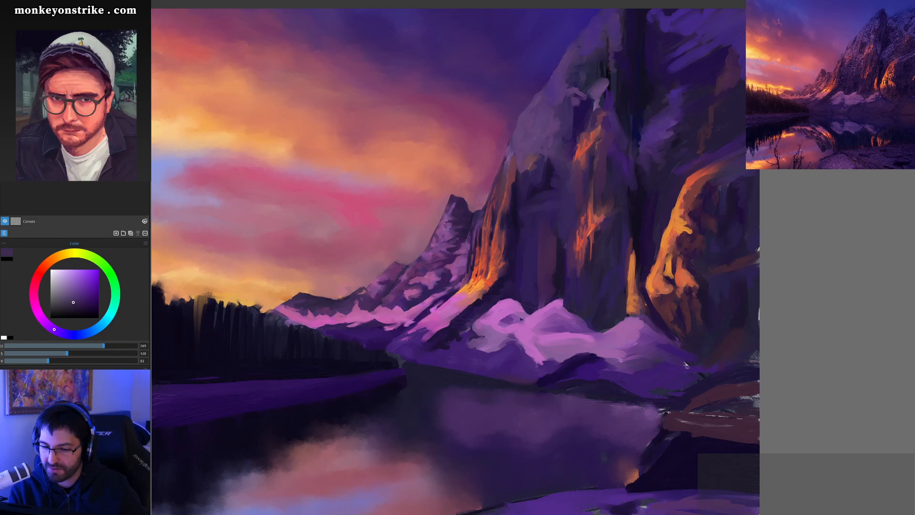
{"action": "left_click", "coordinate": [365, 290], "text": "alt"}
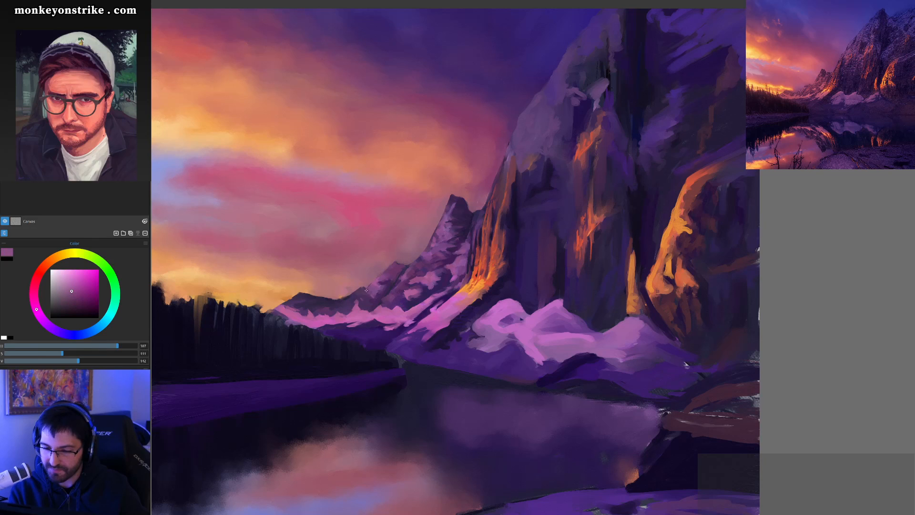
{"action": "left_click", "coordinate": [364, 290], "text": "alt"}
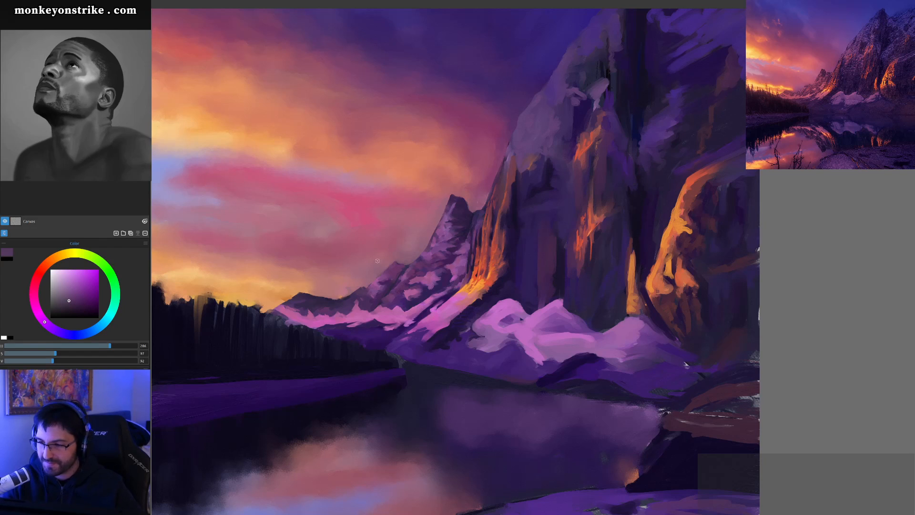
{"action": "left_click", "coordinate": [366, 293], "text": "alt"}
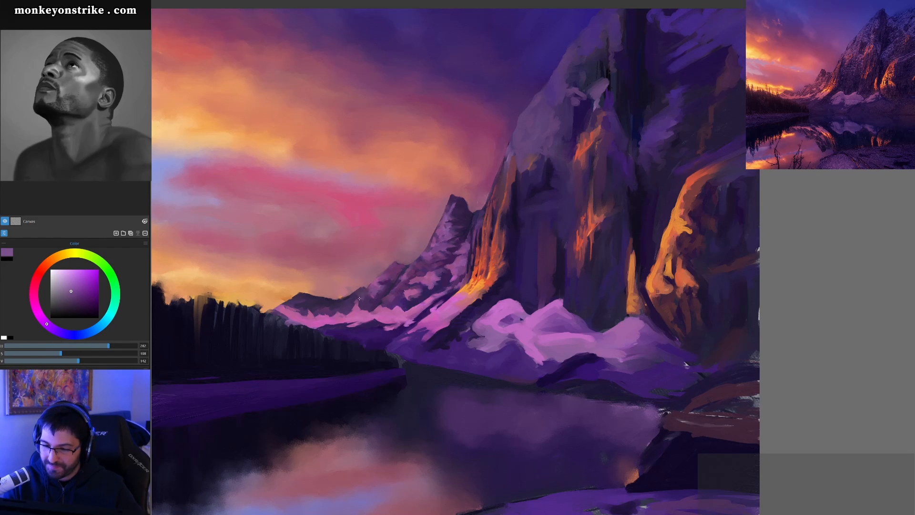
Work sampled mauve-pinks into the upper edge of the snow band beneath the ridge's low point
{"action": "left_click", "coordinate": [348, 303], "text": "alt"}
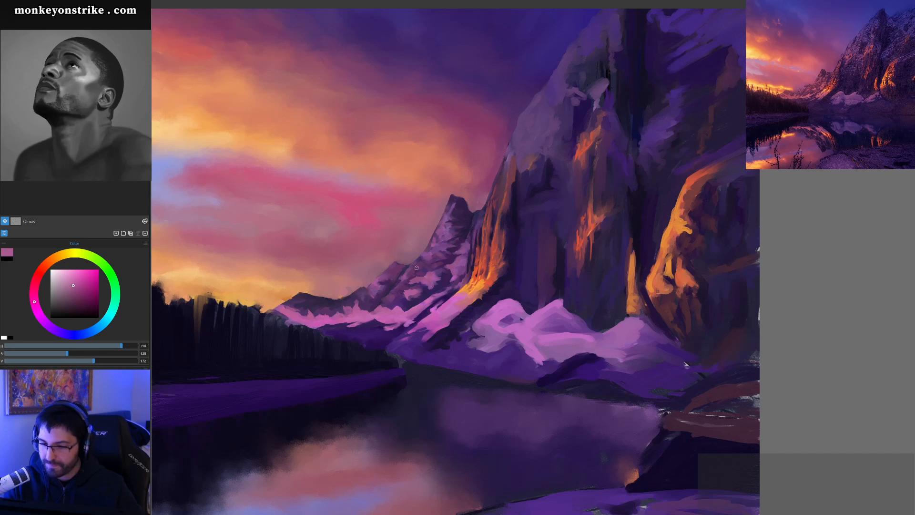
{"action": "left_click", "coordinate": [349, 310], "text": "alt"}
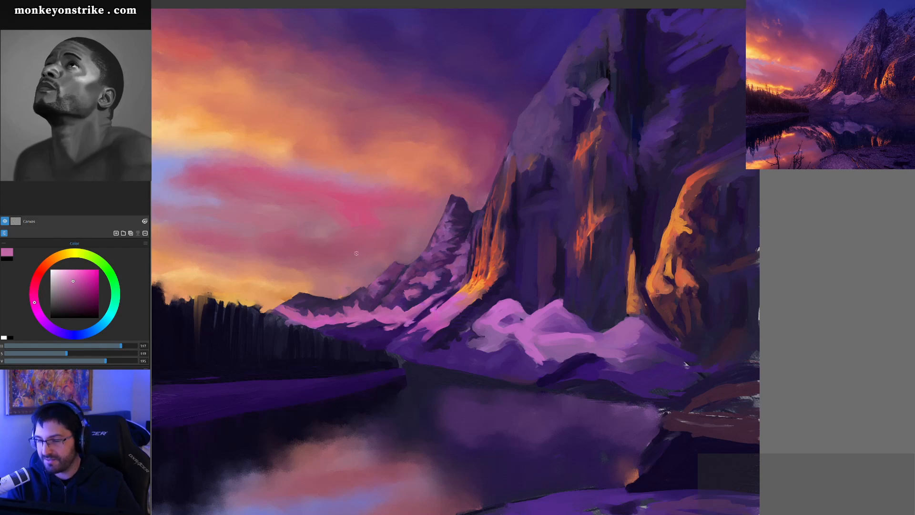
{"action": "left_click", "coordinate": [344, 310], "text": "alt"}
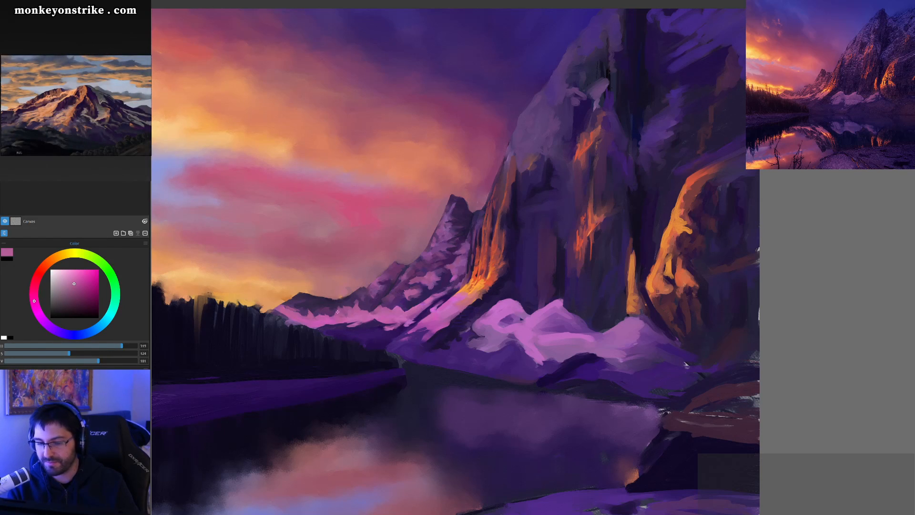
Raise the distant hill's crest near the treeline in muted dark purple and refine the snow beneath it with sampled pinks
{"action": "left_click", "coordinate": [285, 303], "text": "alt"}
{"action": "left_click_drag", "start_coordinate": [282, 301], "coordinate": [296, 292]}
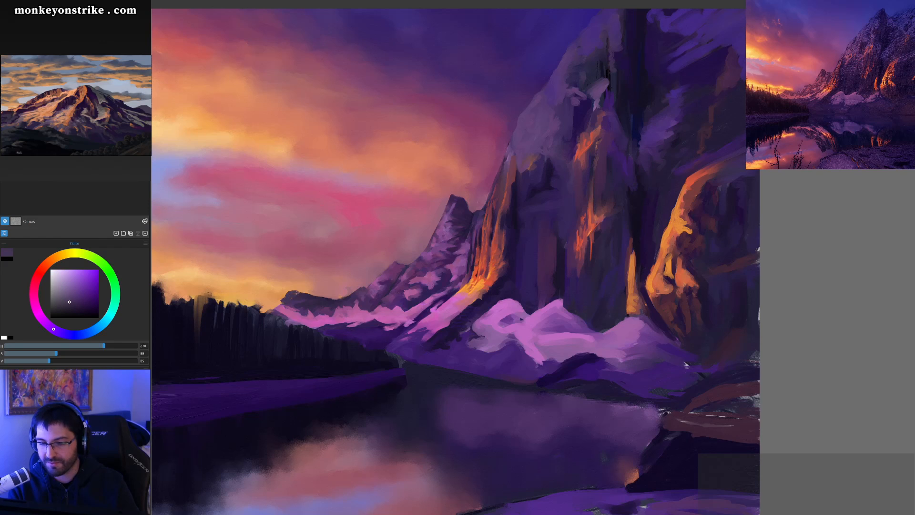
{"action": "left_click", "coordinate": [283, 305], "text": "alt"}
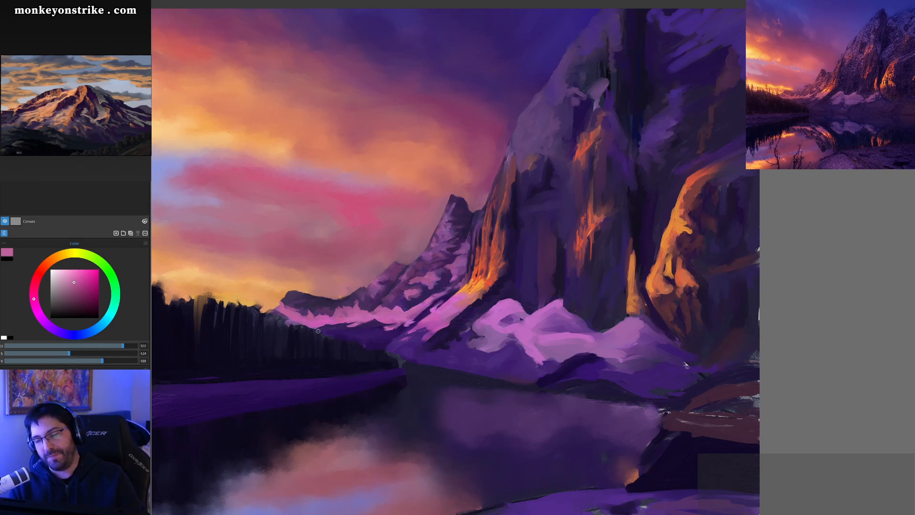
{"action": "left_click", "coordinate": [349, 314], "text": "alt"}
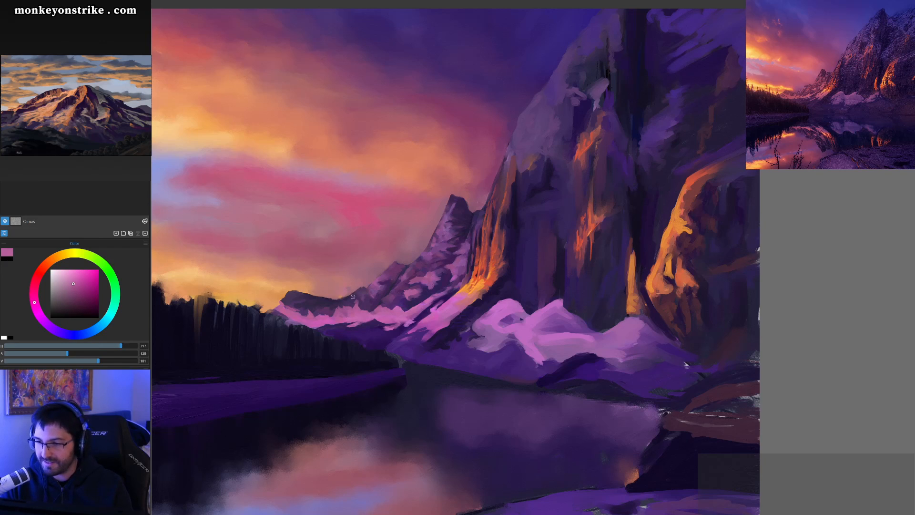
{"action": "left_click", "coordinate": [324, 309], "text": "alt"}
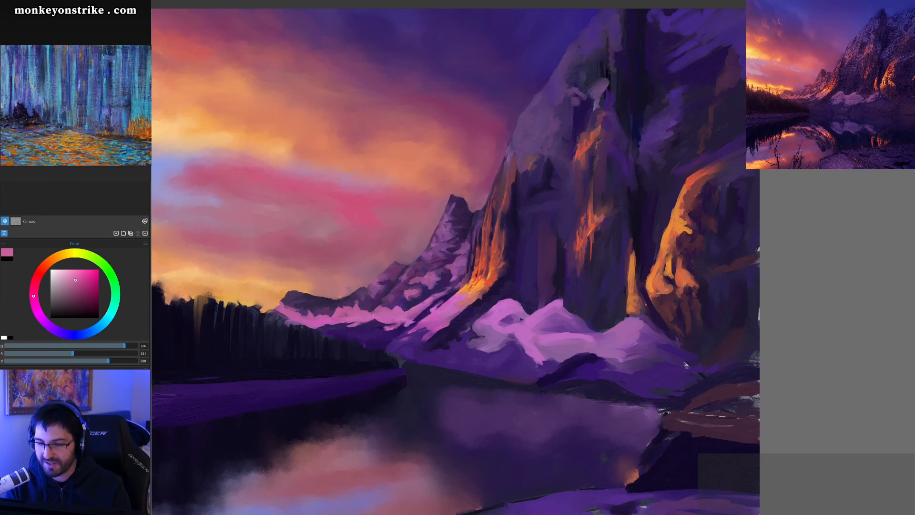
Work sampled dark and muted purples into the ridge slope between the distant hill and the small peak
{"action": "left_click", "coordinate": [365, 304], "text": "ctrl"}
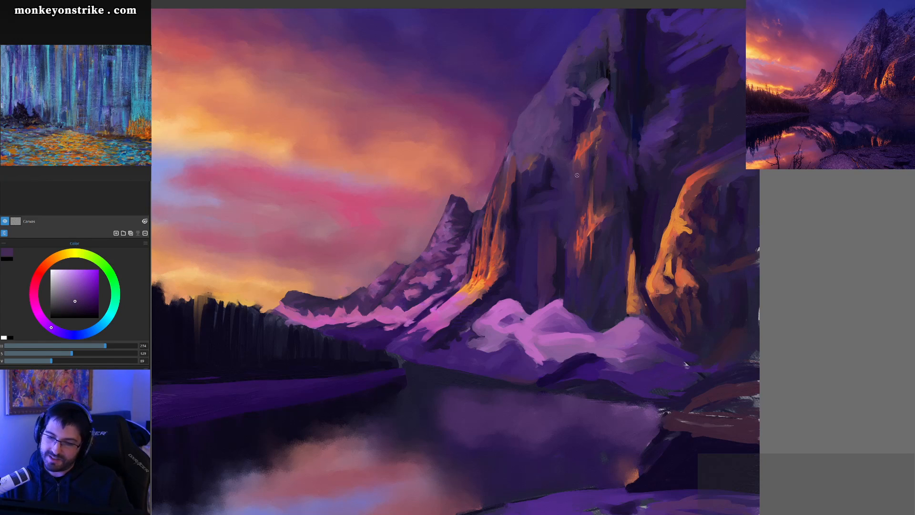
{"action": "left_click", "coordinate": [332, 300], "text": "ctrl"}
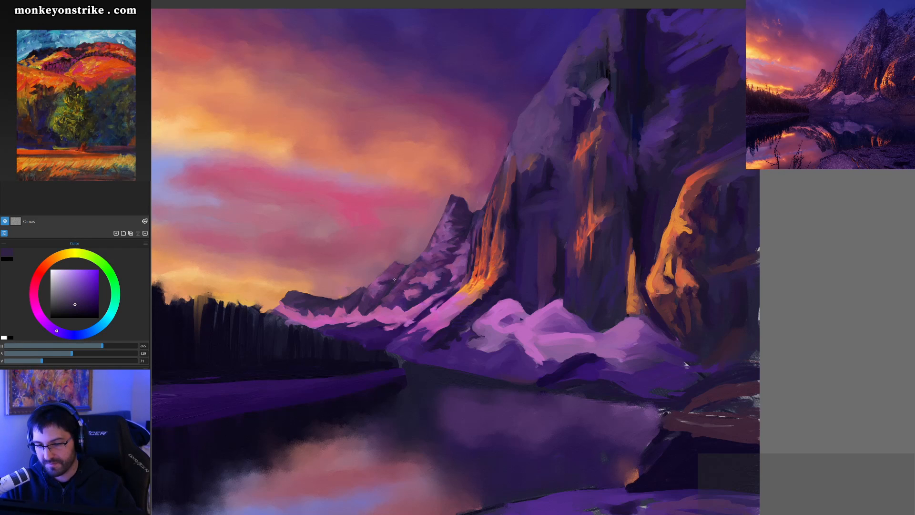
{"action": "left_click", "coordinate": [380, 289], "text": "alt"}
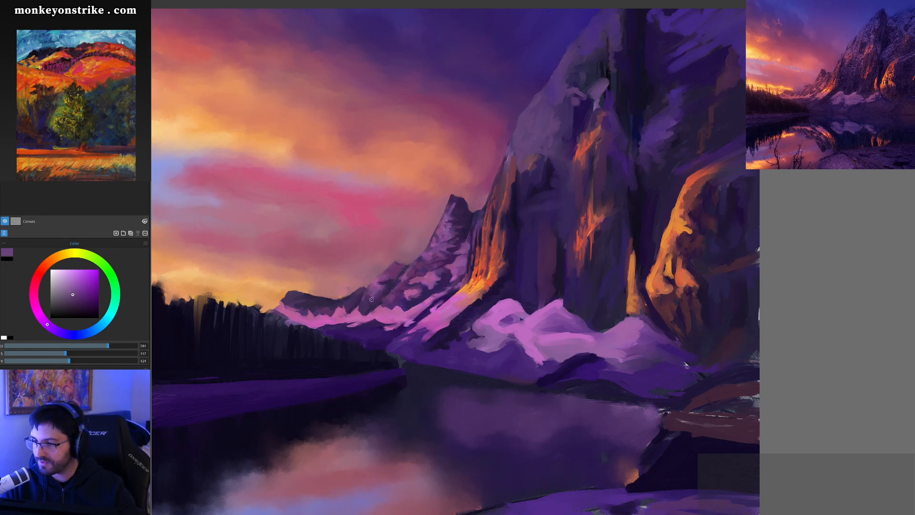
{"action": "left_click", "coordinate": [373, 303], "text": "alt"}
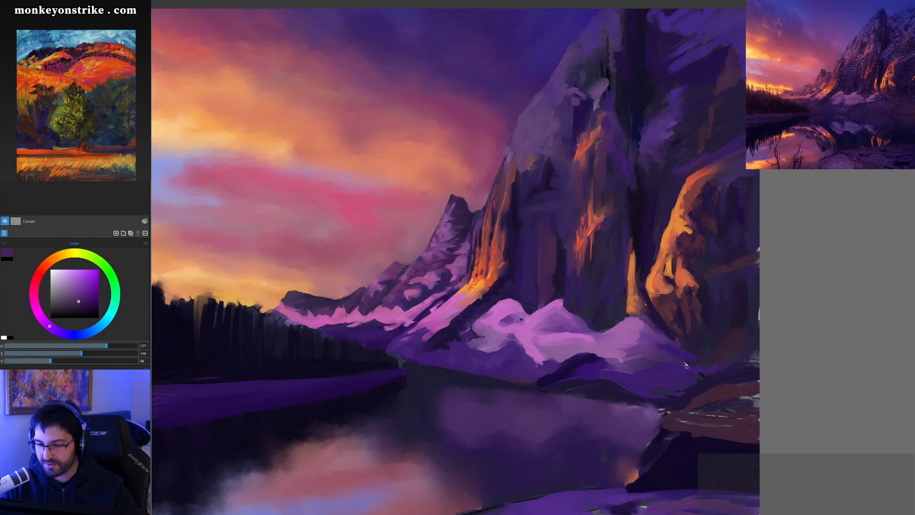
{"action": "left_click", "coordinate": [375, 289], "text": "alt"}
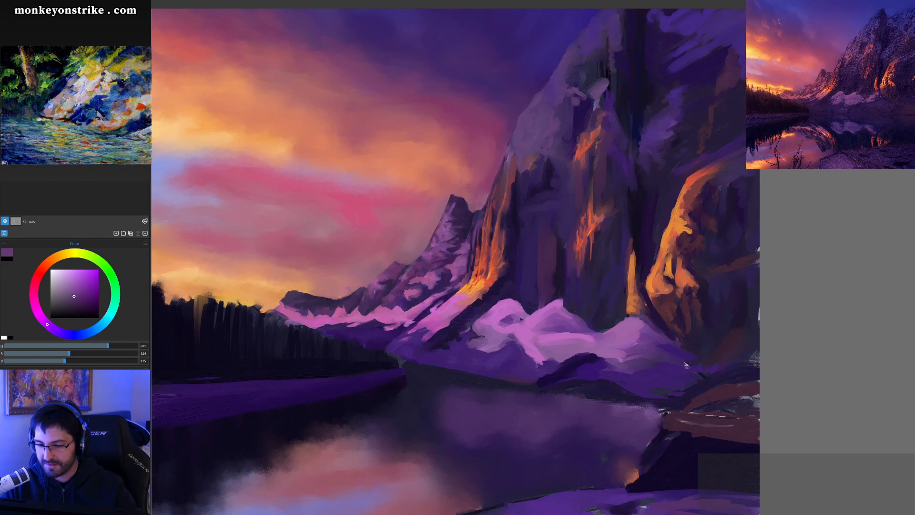
{"action": "left_click", "coordinate": [397, 299], "text": "alt"}
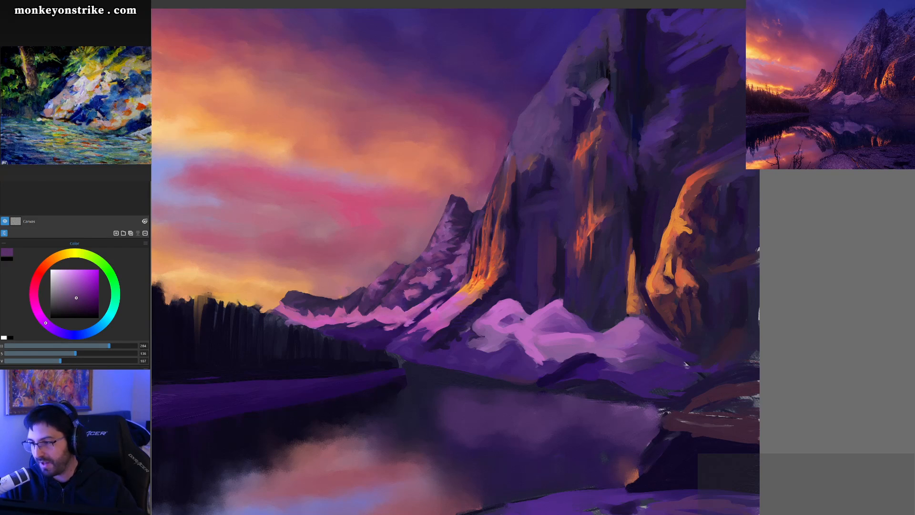
Refine the ridge's lower slope above the snow band with sampled deep purples and mauve-pink, and touch up the distant hill in plum
{"action": "left_click", "coordinate": [415, 303], "text": "ctrl"}
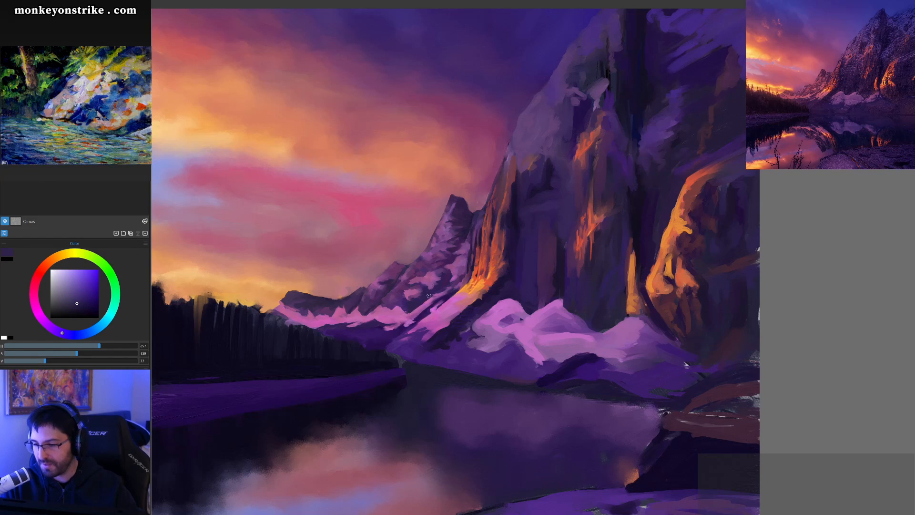
{"action": "left_click", "coordinate": [403, 313], "text": "alt"}
{"action": "left_click_drag", "start_coordinate": [399, 305], "coordinate": [393, 309]}
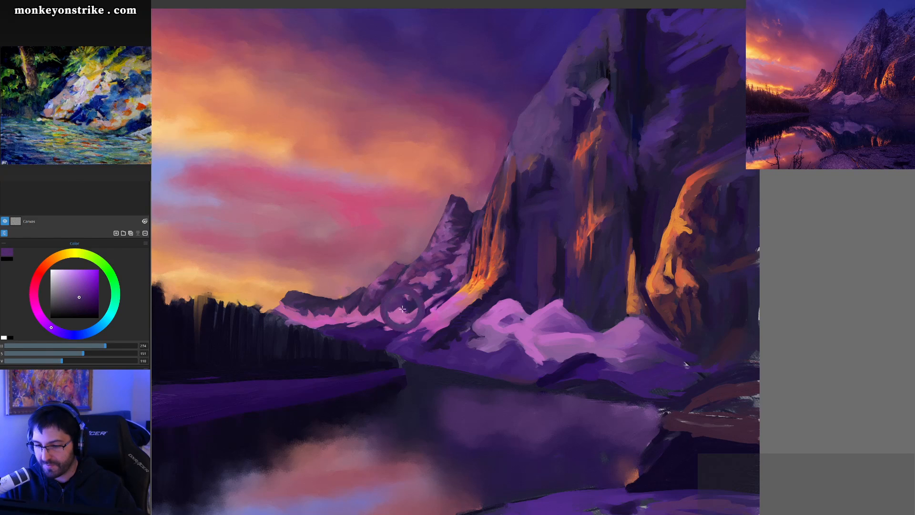
{"action": "left_click", "coordinate": [390, 316], "text": "alt"}
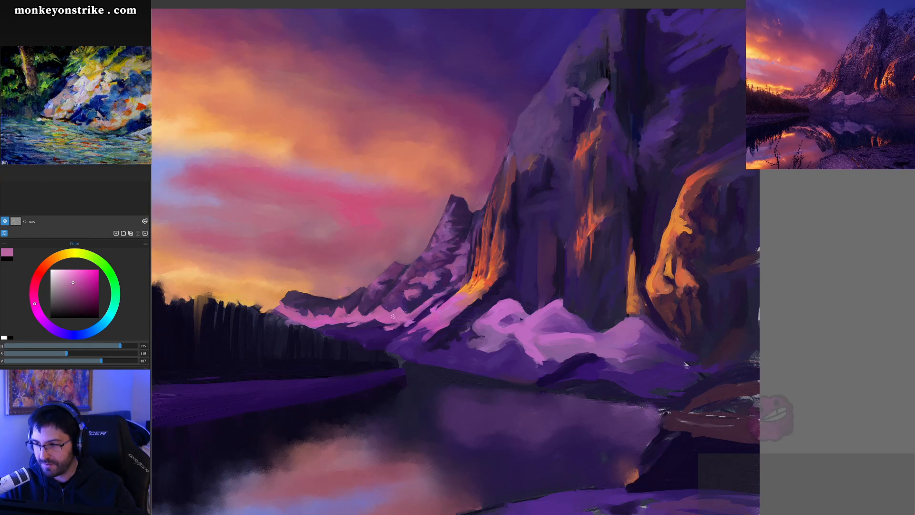
{"action": "left_click", "coordinate": [388, 301], "text": "alt"}
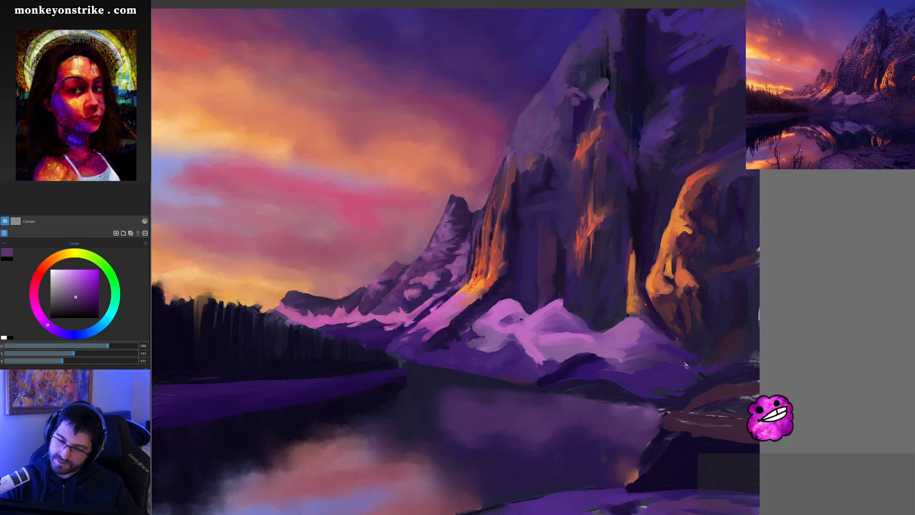
{"action": "left_click", "coordinate": [388, 310], "text": "ctrl"}
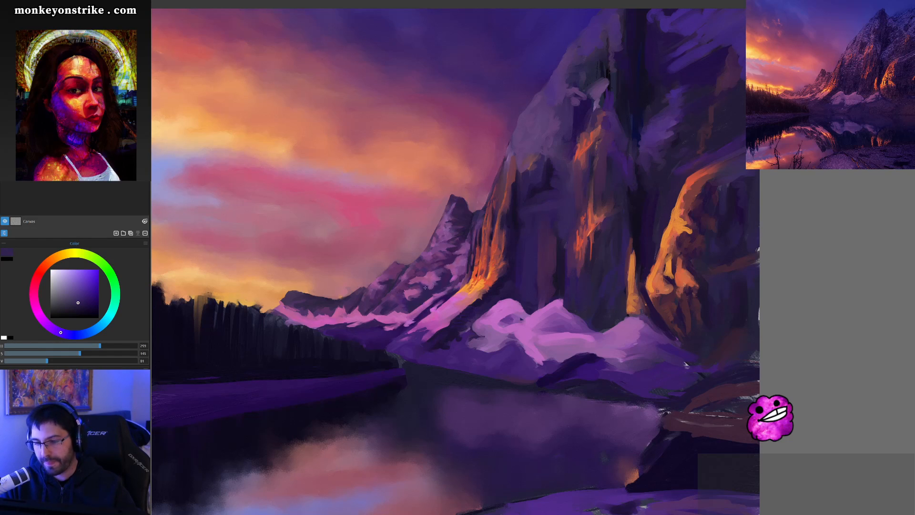
{"action": "left_click", "coordinate": [415, 299], "text": "ctrl"}
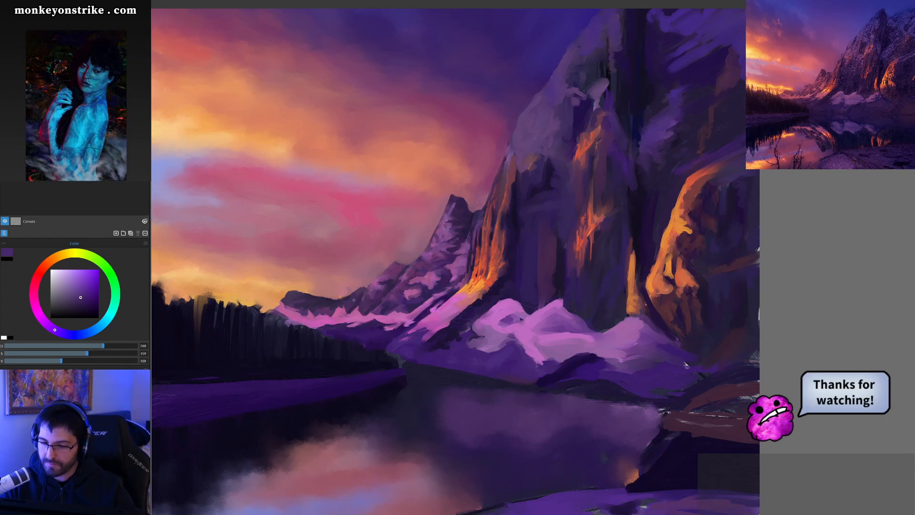
{"action": "mouse_move", "coordinate": [298, 300]}
{"action": "left_mouse_down"}
{"action": "mouse_move", "coordinate": [316, 308]}
{"action": "mouse_move", "coordinate": [301, 304]}
{"action": "left_mouse_up"}
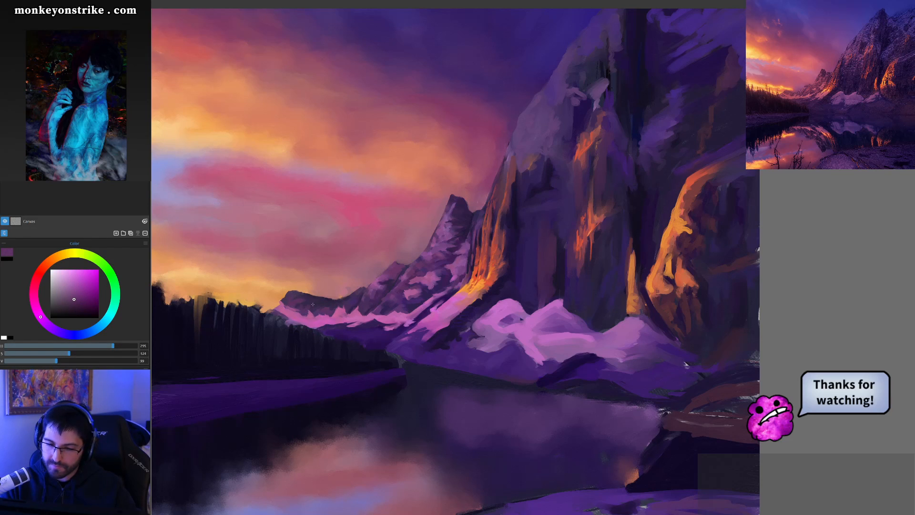
Examine the whole painting's balance against the reference photo, then inspect the small peak and glowing cliff edge up close
{"action": "scroll", "coordinate": [486, 221], "scroll_direction": "down", "scroll_amount": 10}
{"action": "scroll", "coordinate": [486, 221], "scroll_direction": "up", "scroll_amount": 2}
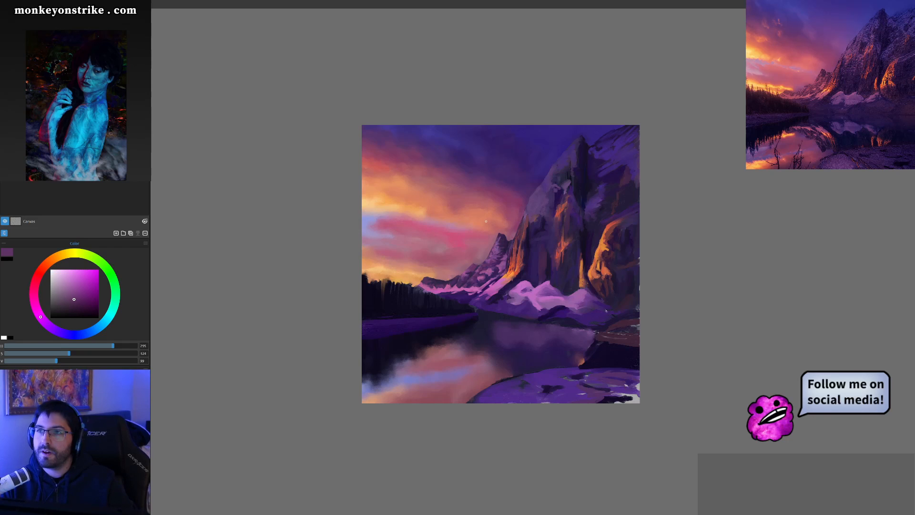
{"action": "key", "text": "ctrl+plus"}
{"action": "key", "text": "ctrl+plus"}
{"action": "key", "text": "ctrl+plus"}
{"action": "key", "text": "ctrl+plus"}
{"action": "key", "text": "ctrl+minus"}
{"action": "key", "text": "ctrl+minus"}
{"action": "key", "text": "ctrl+minus"}
{"action": "key", "text": "ctrl+plus"}
{"action": "key", "text": "ctrl+plus"}
{"action": "left_click_drag", "start_coordinate": [448, 229], "coordinate": [494, 249]}
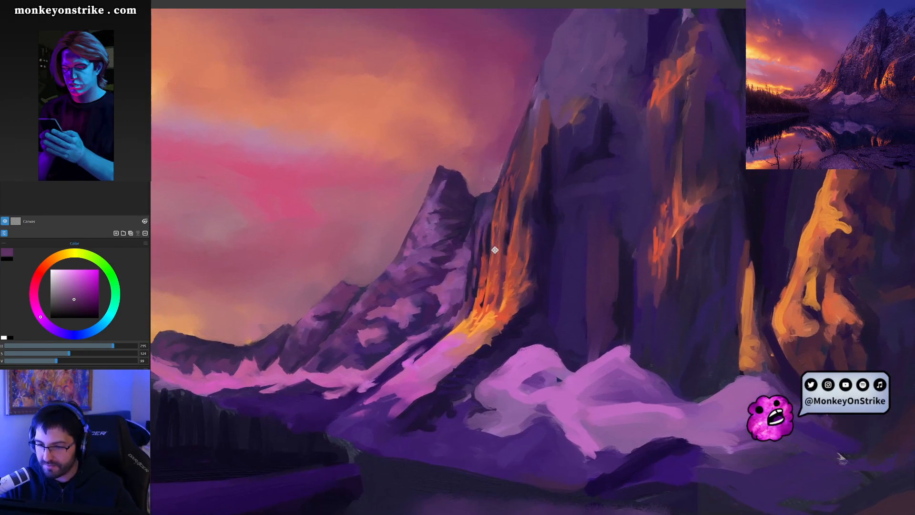
Mix a muted, dark bluish purple for the peak's shadows and save the painting
{"action": "left_click", "coordinate": [70, 304]}
{"action": "left_click", "coordinate": [69, 304]}
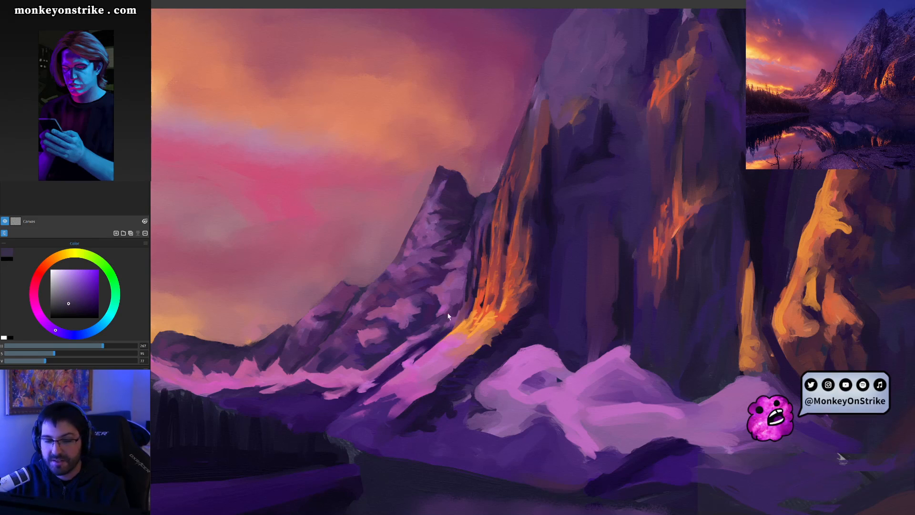
{"action": "key", "text": "ctrl+s"}
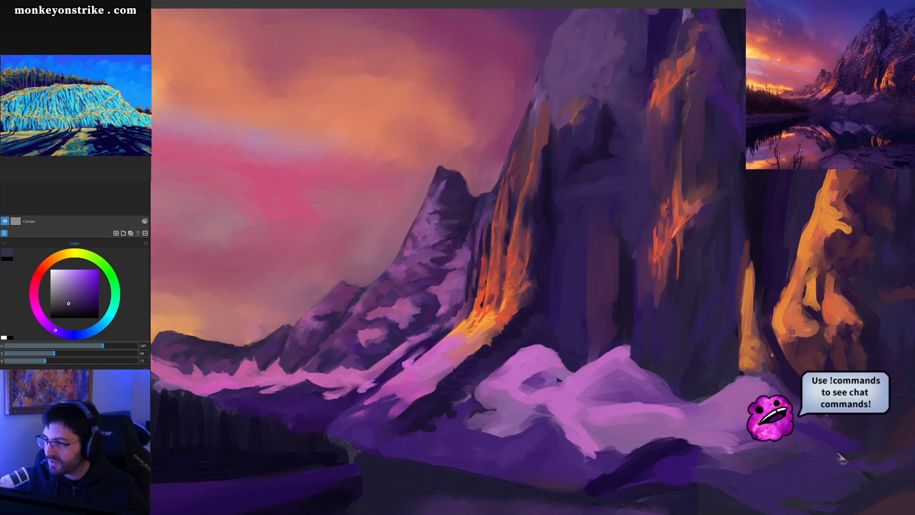
Rework the small peak's shaded face with sampled dark purples and a slightly warmer, muted purple
{"action": "left_click", "coordinate": [424, 303], "text": "alt"}
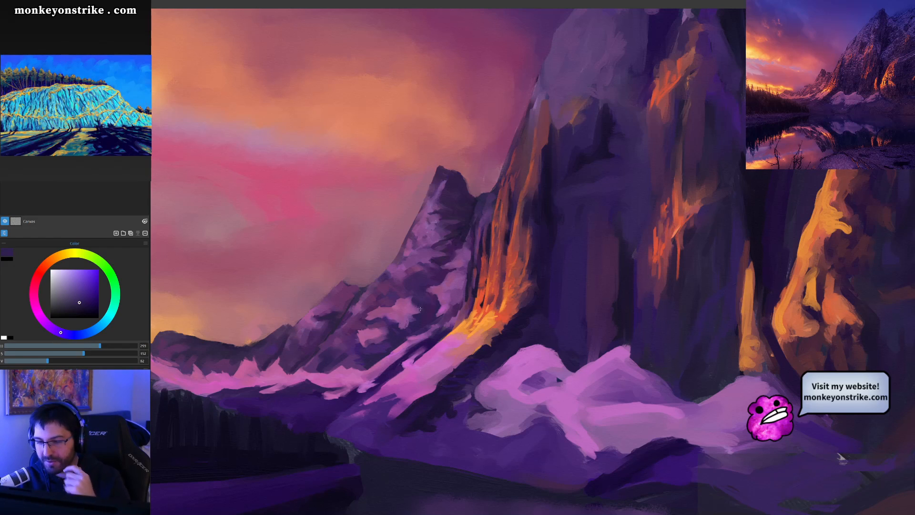
{"action": "left_click", "coordinate": [454, 213], "text": "alt"}
{"action": "left_click", "coordinate": [69, 304]}
{"action": "left_click", "coordinate": [48, 325]}
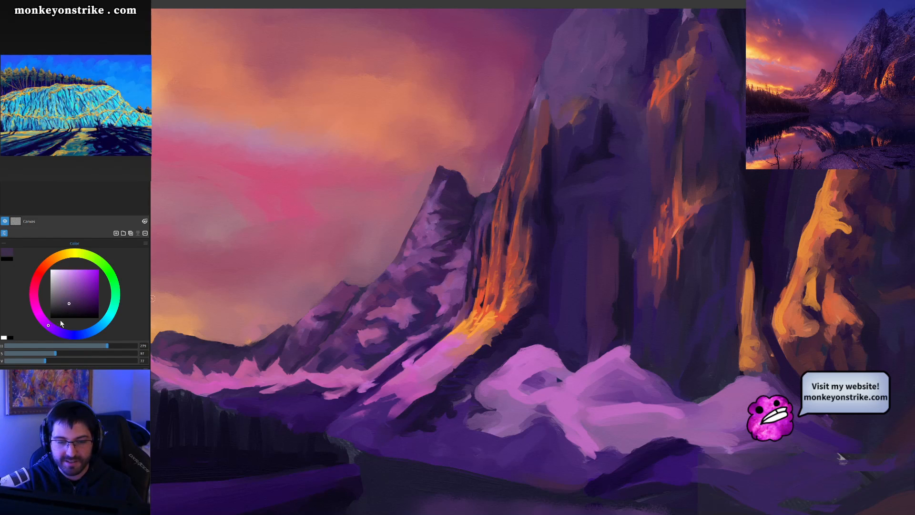
{"action": "left_click", "coordinate": [452, 198], "text": "alt"}
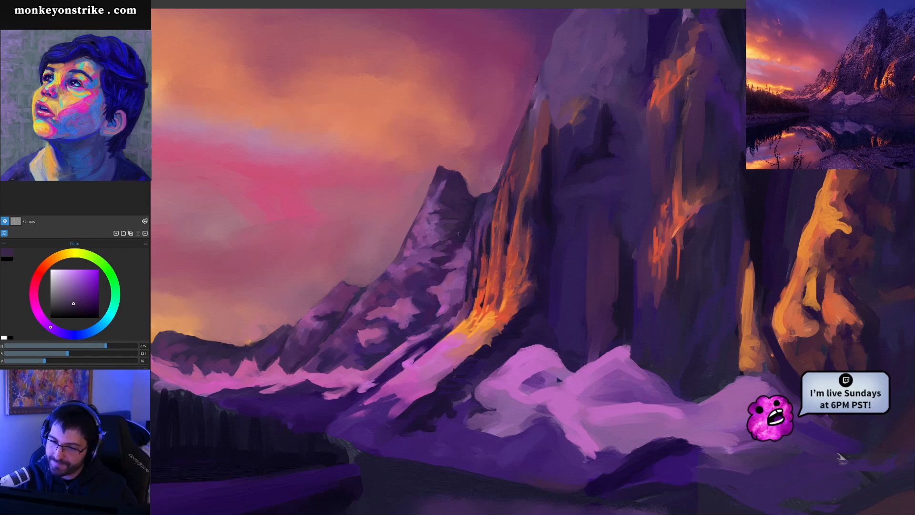
Deepen the shadow strokes just below the small peak's summit with a redder, very dark purple
{"action": "key", "text": "ctrl+minus"}
{"action": "key", "text": "ctrl+minus"}
{"action": "key", "text": "ctrl+minus"}
{"action": "key", "text": "ctrl+minus"}
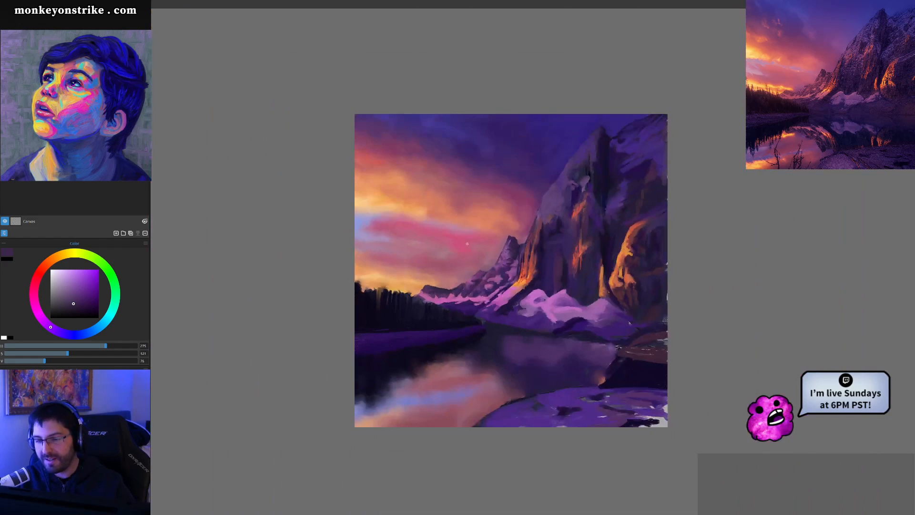
{"action": "key", "text": "ctrl+plus"}
{"action": "key", "text": "ctrl+plus"}
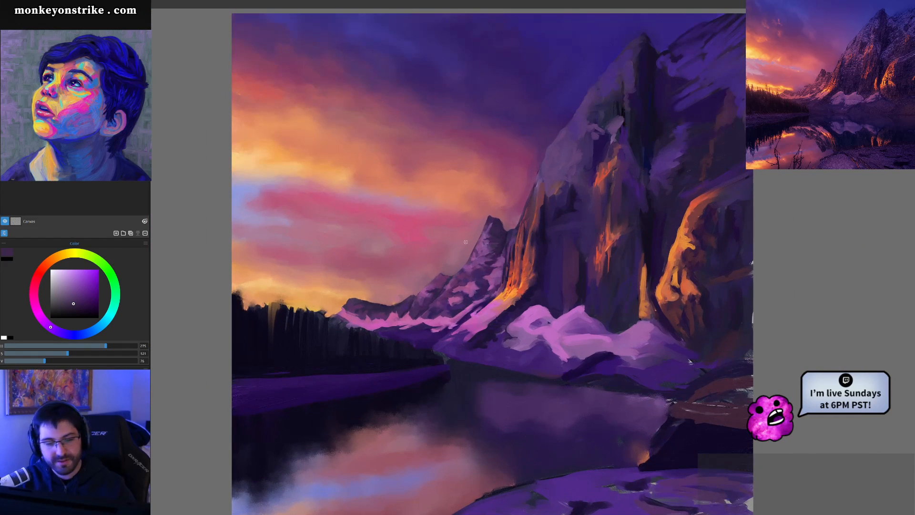
{"action": "left_click", "coordinate": [39, 314]}
{"action": "left_click", "coordinate": [72, 303]}
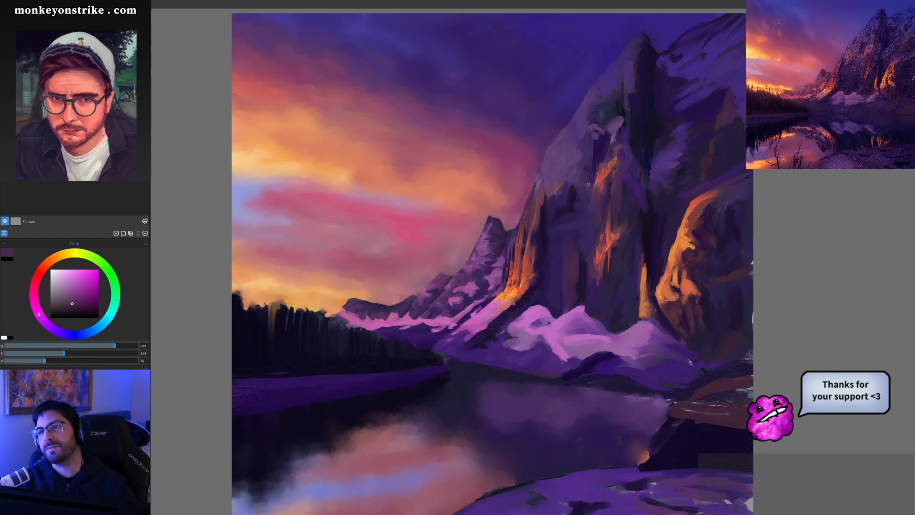
{"action": "scroll", "coordinate": [588, 184], "scroll_direction": "up", "scroll_amount": 3}
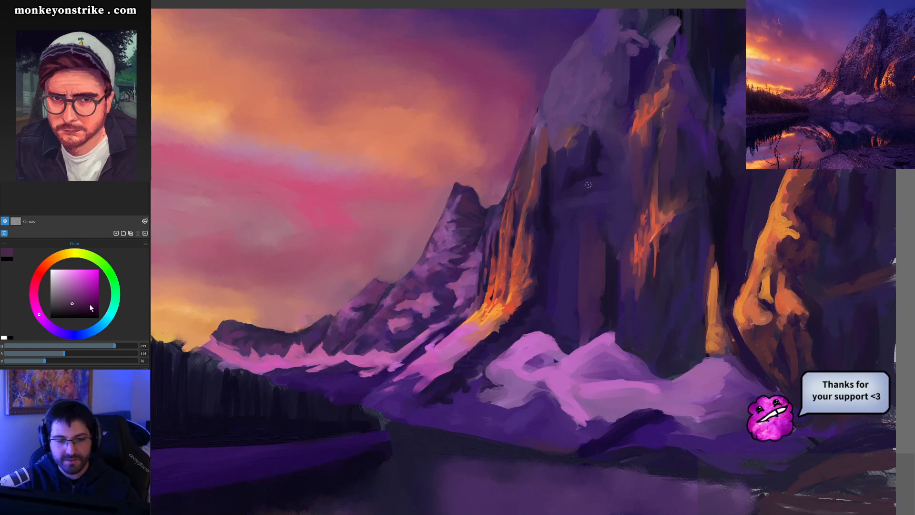
{"action": "left_click", "coordinate": [75, 309]}
{"action": "left_click_drag", "start_coordinate": [463, 212], "coordinate": [464, 199]}
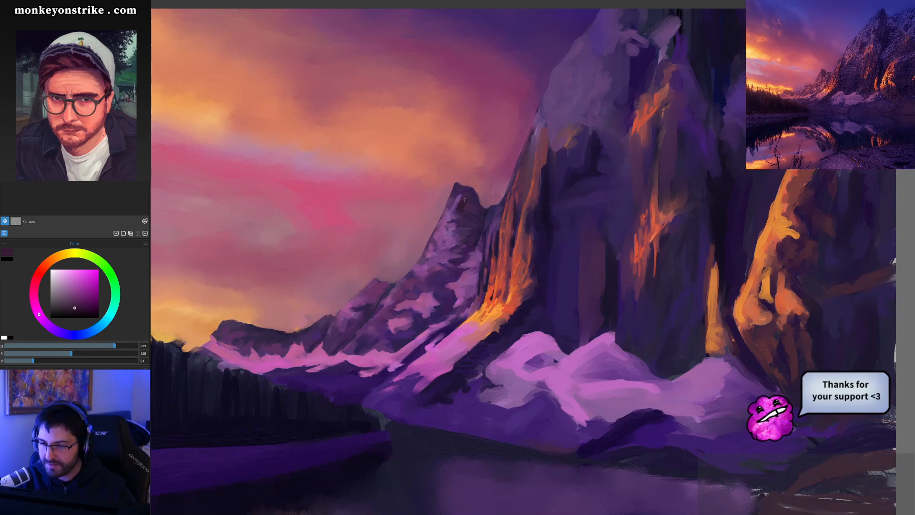
{"action": "left_click", "coordinate": [73, 306]}
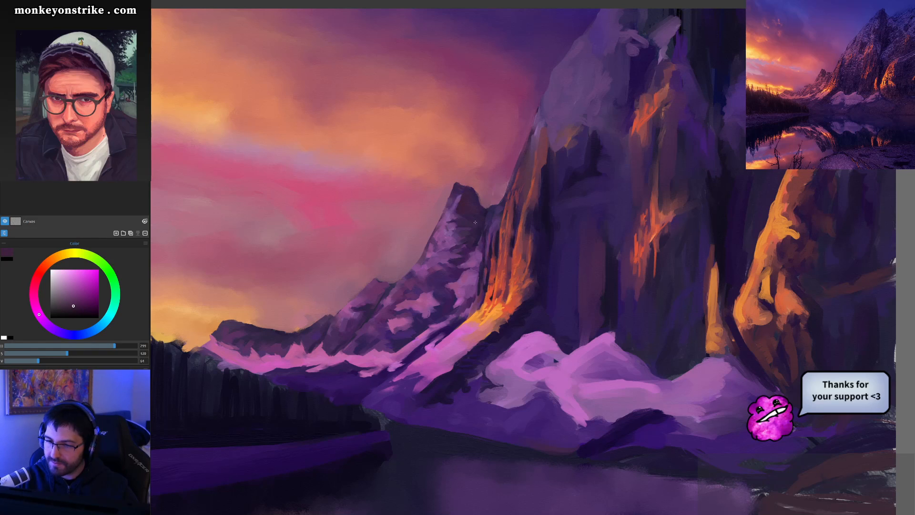
Blend the shadow streaks on the small peak's upper face with sampled dark and muted purples
{"action": "left_click", "coordinate": [469, 218], "text": "alt"}
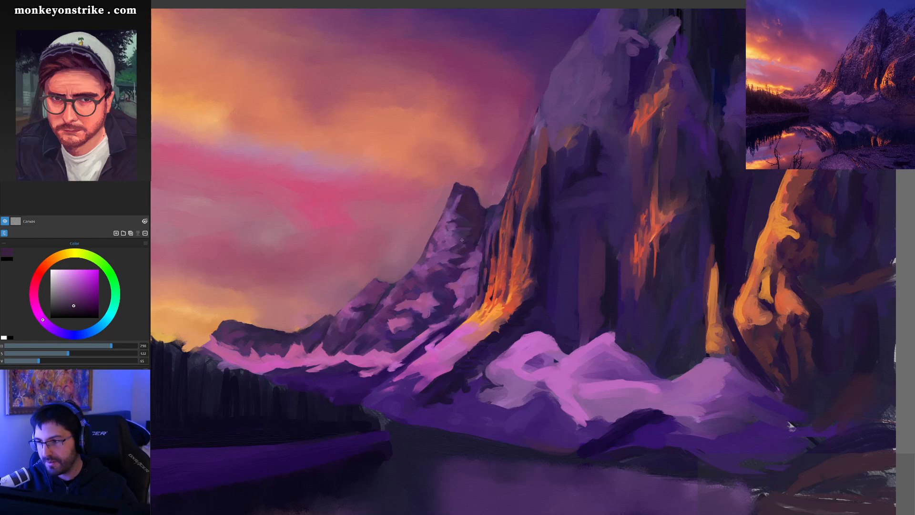
{"action": "left_click", "coordinate": [441, 233], "text": "alt"}
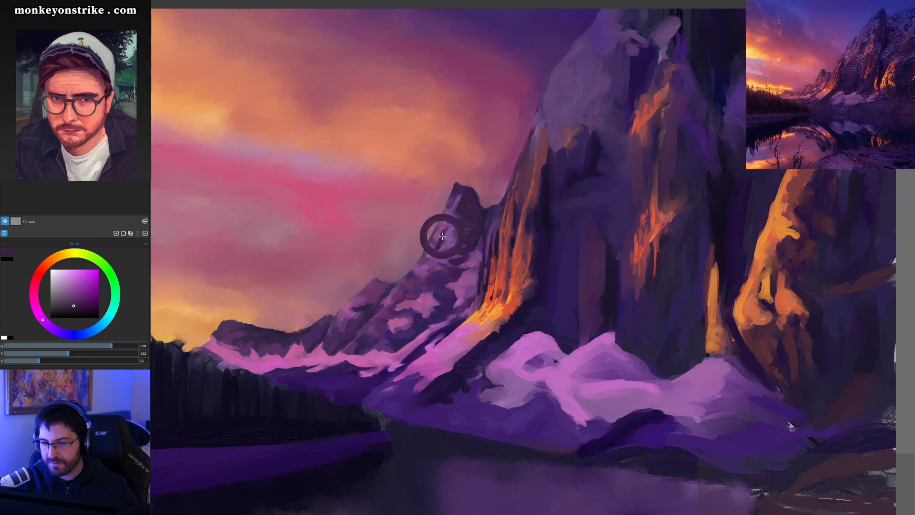
{"action": "left_click", "coordinate": [470, 219], "text": "alt"}
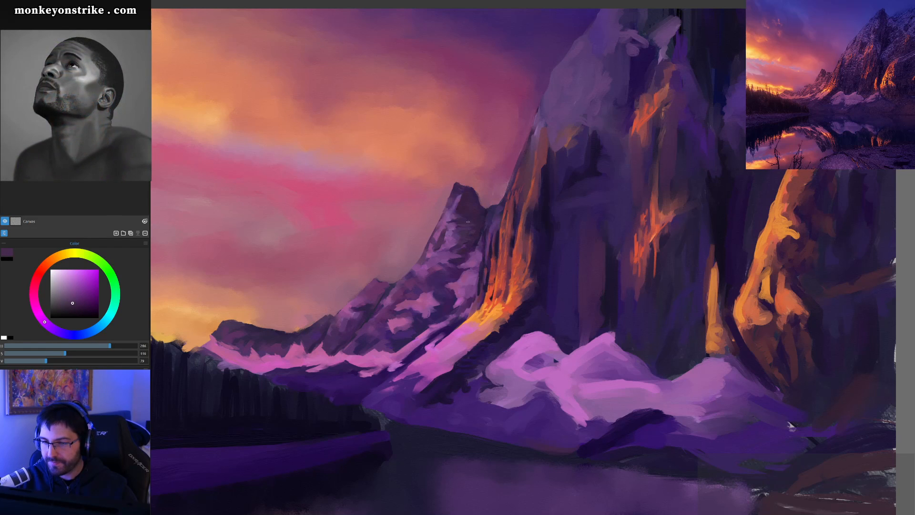
{"action": "left_click", "coordinate": [465, 218], "text": "alt"}
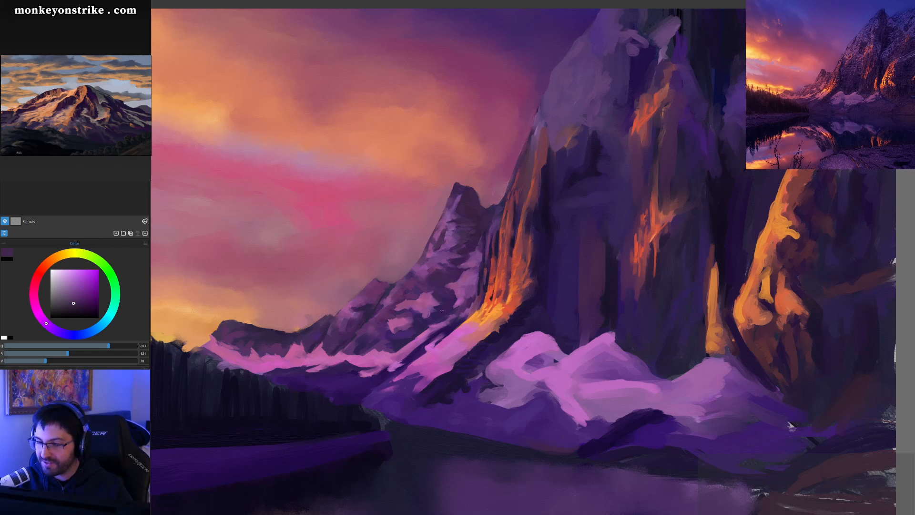
Retouch the small peak's lower slopes and shoulder with sampled dark violet, muted purple and plum
{"action": "left_click", "coordinate": [423, 328], "text": "alt"}
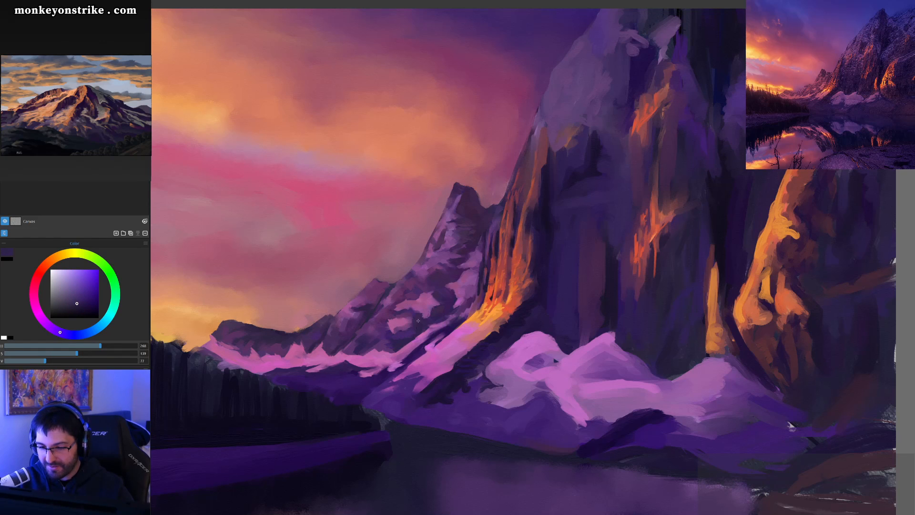
{"action": "left_click", "coordinate": [416, 325], "text": "alt"}
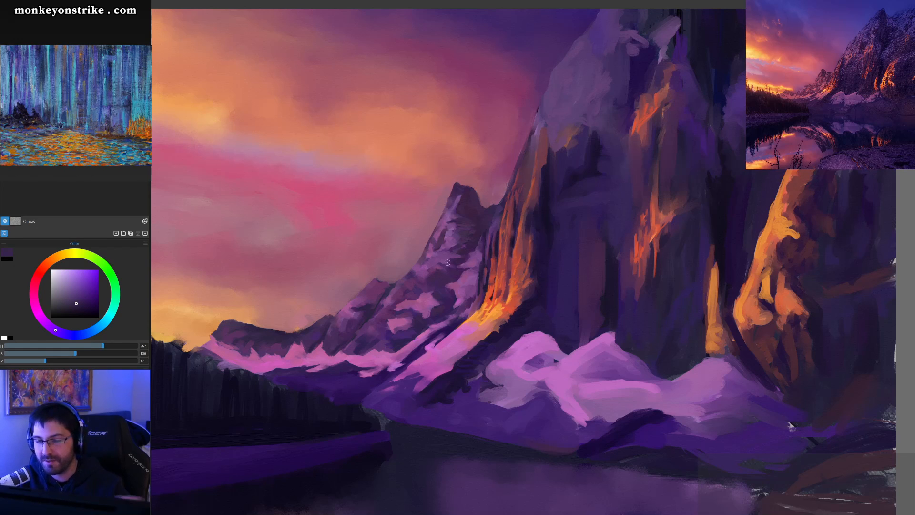
{"action": "left_click", "coordinate": [453, 220], "text": "alt"}
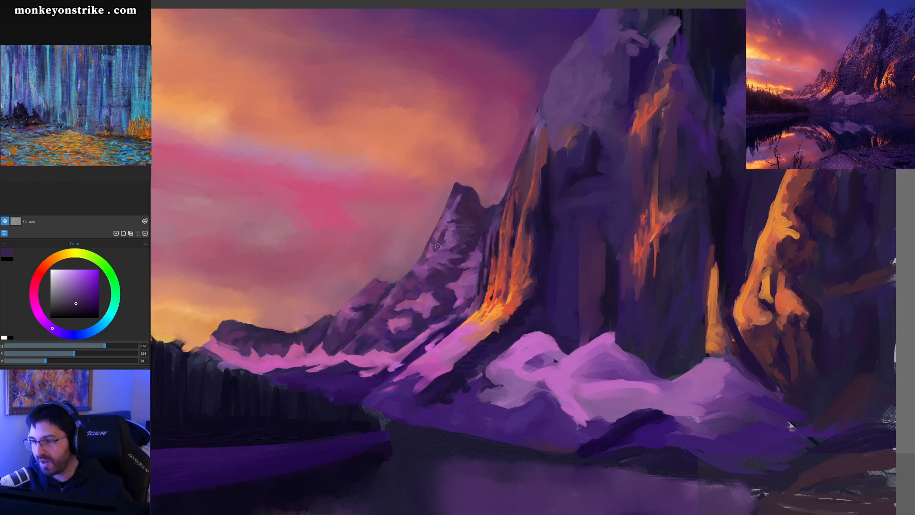
{"action": "left_click", "coordinate": [374, 288], "text": "ctrl"}
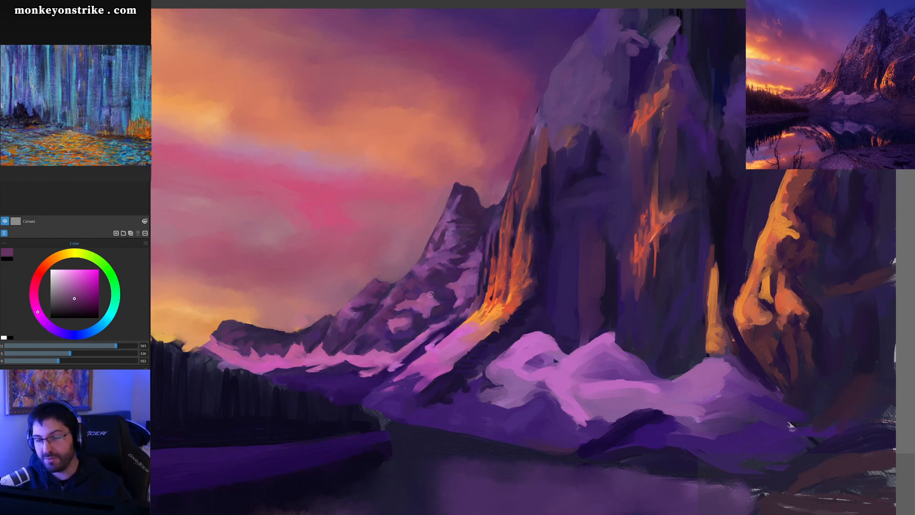
{"action": "left_click", "coordinate": [408, 282], "text": "ctrl"}
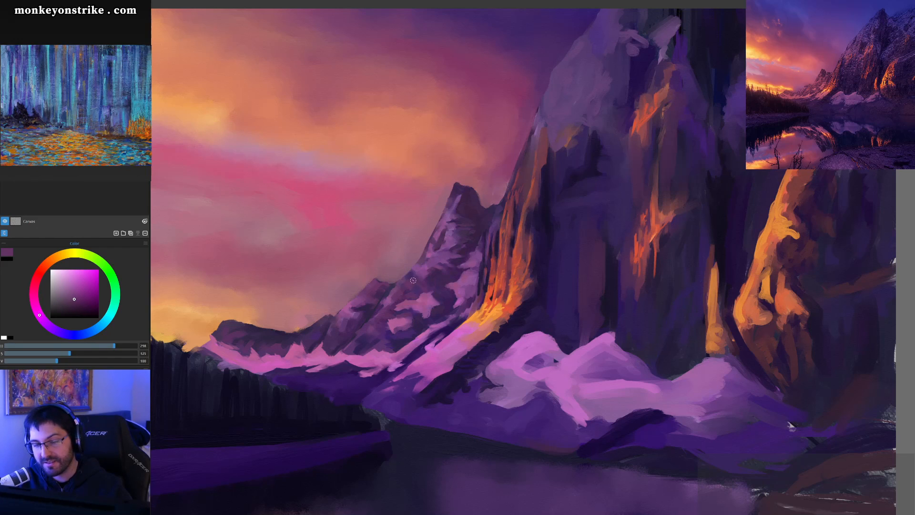
Retouch the snowy slope below the small peak with sampled dark purples and a lighter muted plum
{"action": "left_click", "coordinate": [368, 307], "text": "ctrl"}
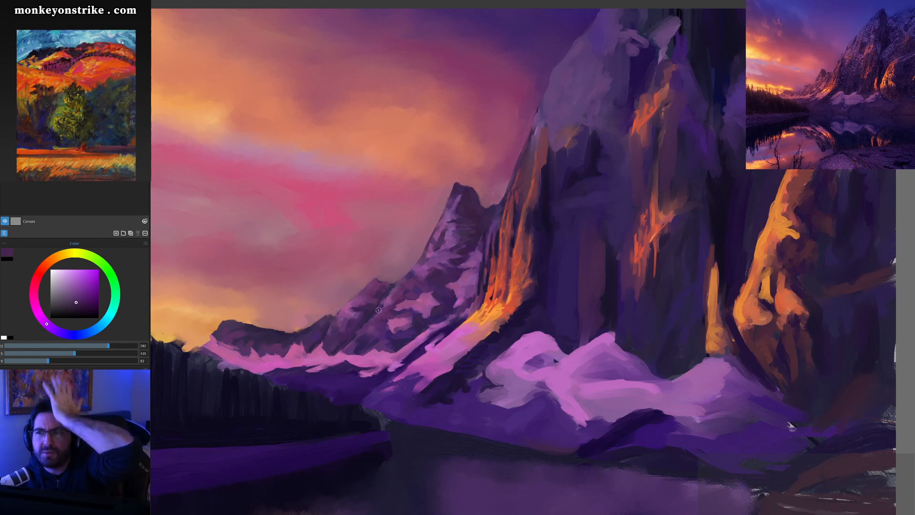
{"action": "left_click", "coordinate": [427, 283], "text": "ctrl"}
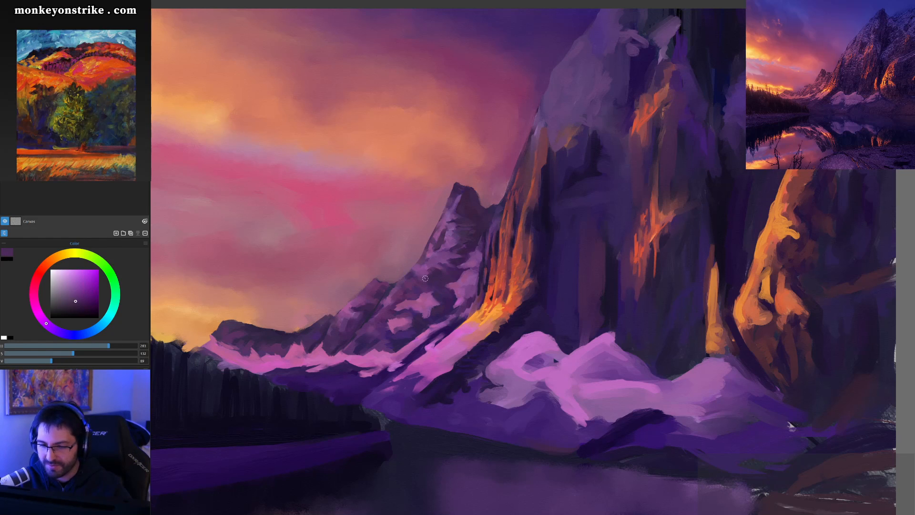
{"action": "left_click", "coordinate": [426, 281], "text": "ctrl"}
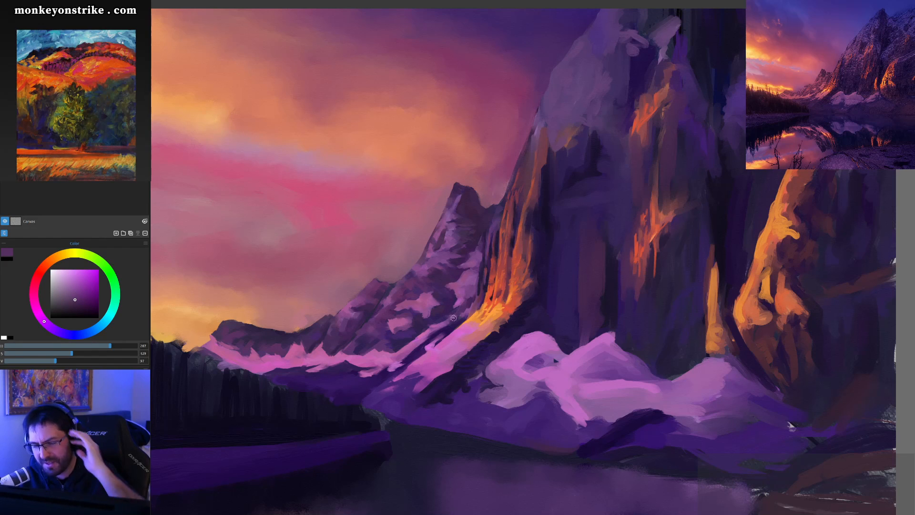
{"action": "left_click", "coordinate": [436, 293], "text": "ctrl"}
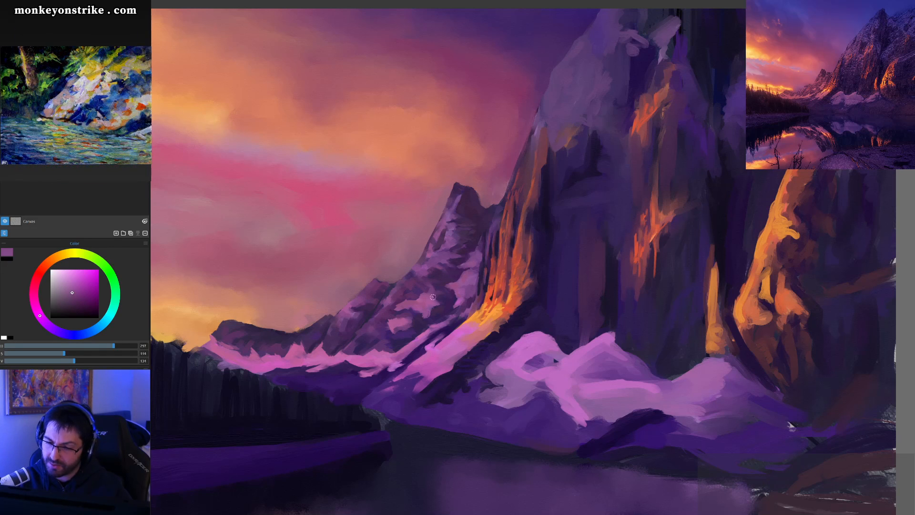
Refine the shadow and snow patches on the ridge below the small peak with sampled violet, muted purple and pink
{"action": "left_click", "coordinate": [398, 315], "text": "alt"}
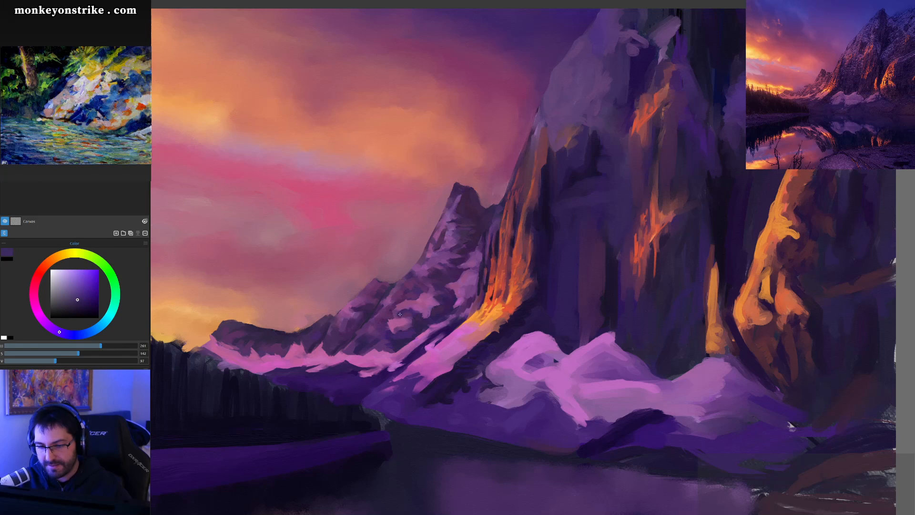
{"action": "left_click", "coordinate": [397, 311], "text": "alt"}
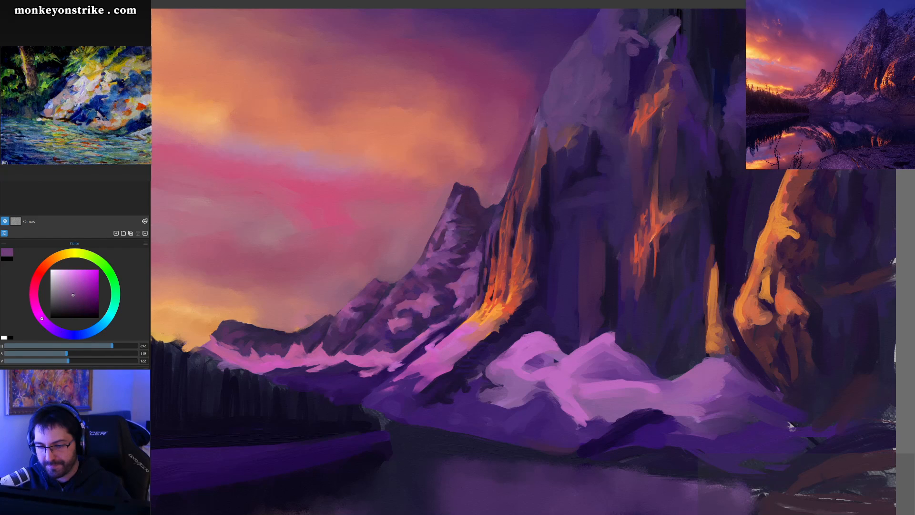
{"action": "left_click", "coordinate": [388, 321], "text": "alt"}
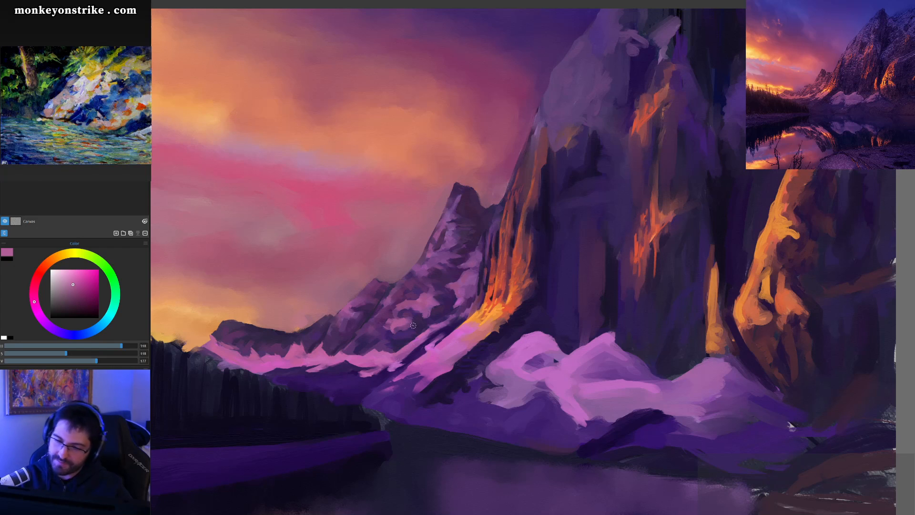
{"action": "left_click", "coordinate": [376, 329], "text": "alt"}
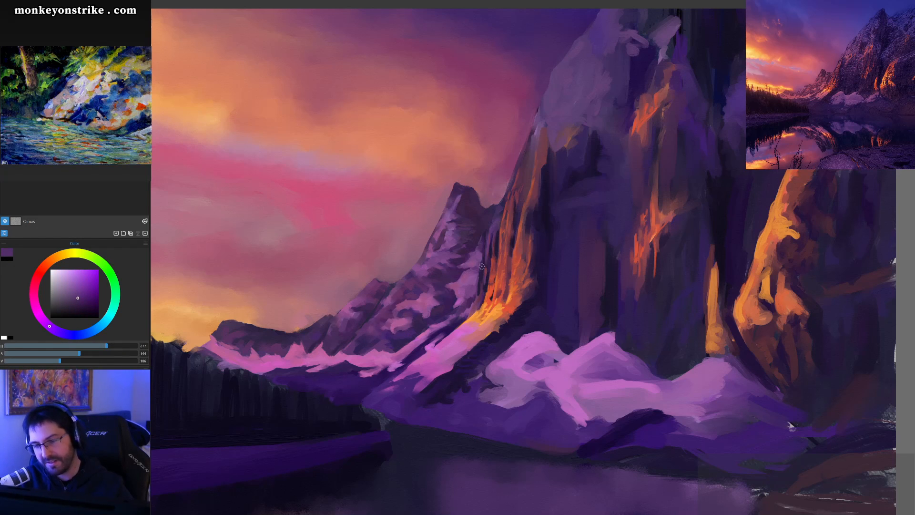
{"action": "left_click", "coordinate": [435, 291], "text": "alt"}
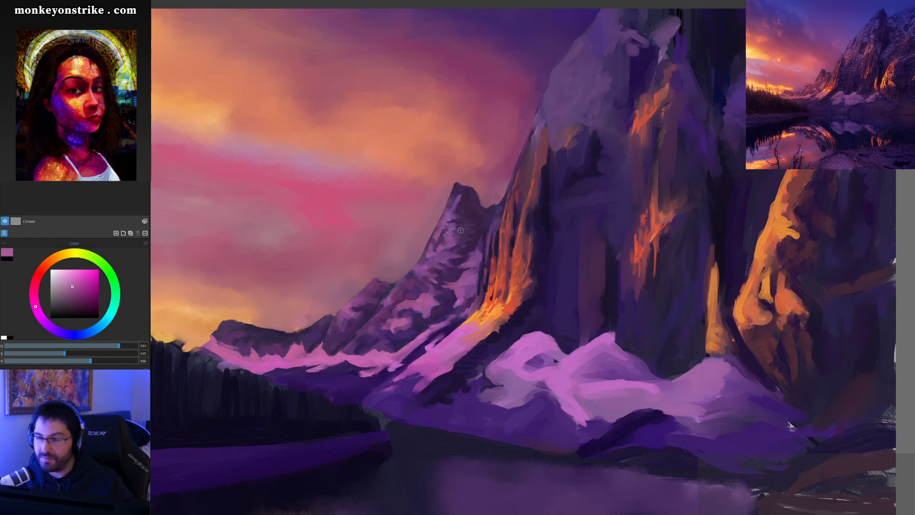
{"action": "left_click", "coordinate": [442, 274], "text": "alt"}
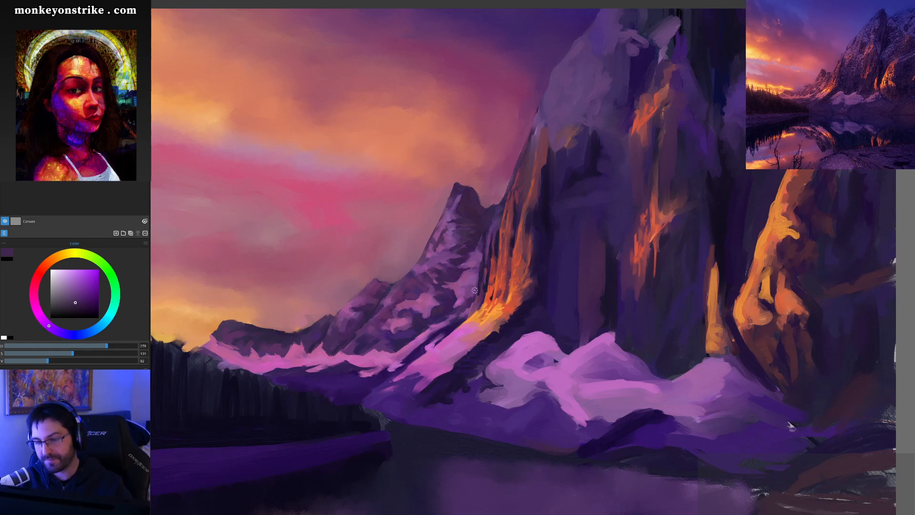
Add a short dark purple stroke at the foot of the dip between the distant hill and the ridge
{"action": "scroll", "coordinate": [474, 292], "scroll_direction": "down", "scroll_amount": 5}
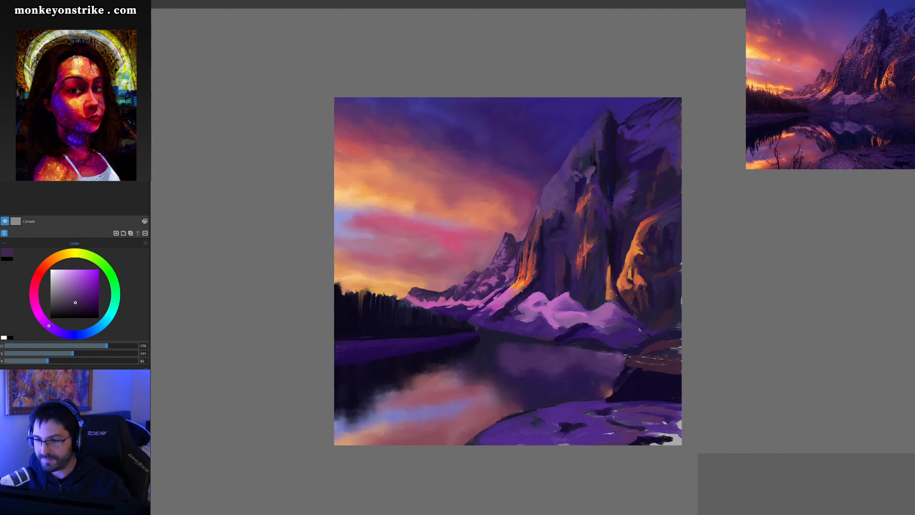
{"action": "scroll", "coordinate": [474, 291], "scroll_direction": "up", "scroll_amount": 3}
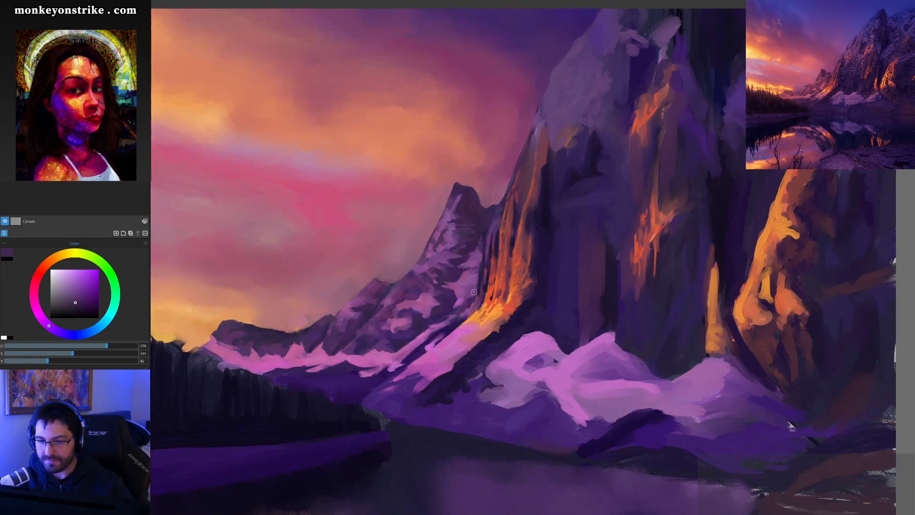
{"action": "left_click_drag", "start_coordinate": [398, 336], "coordinate": [482, 306]}
{"action": "left_click", "coordinate": [391, 313], "text": "ctrl"}
{"action": "left_click_drag", "start_coordinate": [385, 315], "coordinate": [387, 323]}
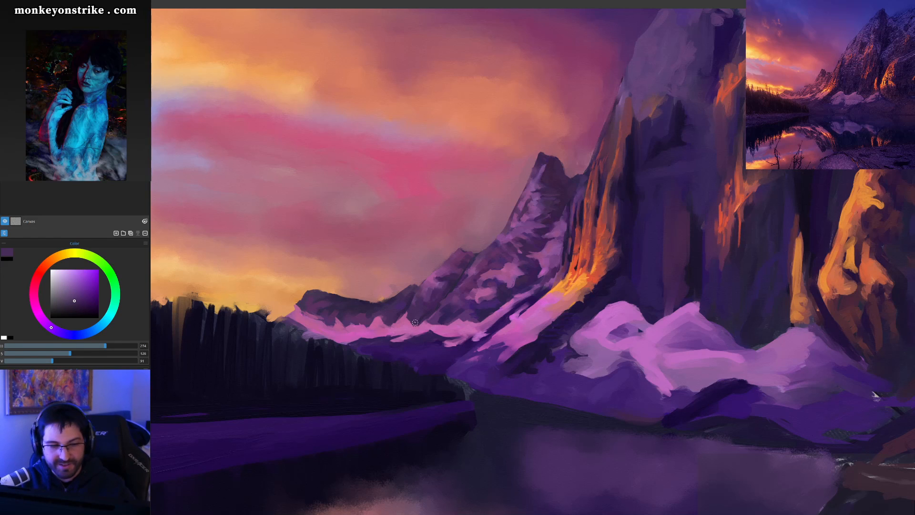
Touch up the snow band below the distant hill with a sampled pink made slightly redder and more muted
{"action": "left_click", "coordinate": [400, 322], "text": "alt"}
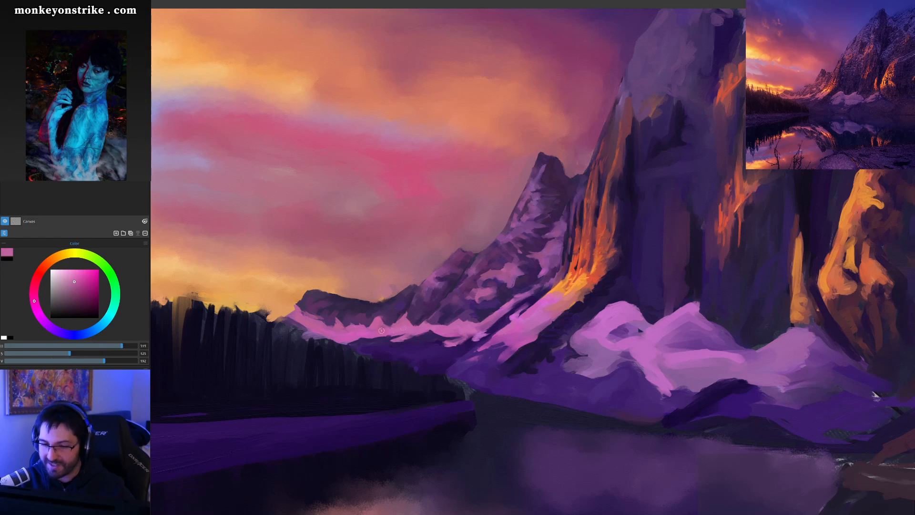
{"action": "left_click", "coordinate": [72, 284]}
{"action": "left_click", "coordinate": [34, 296]}
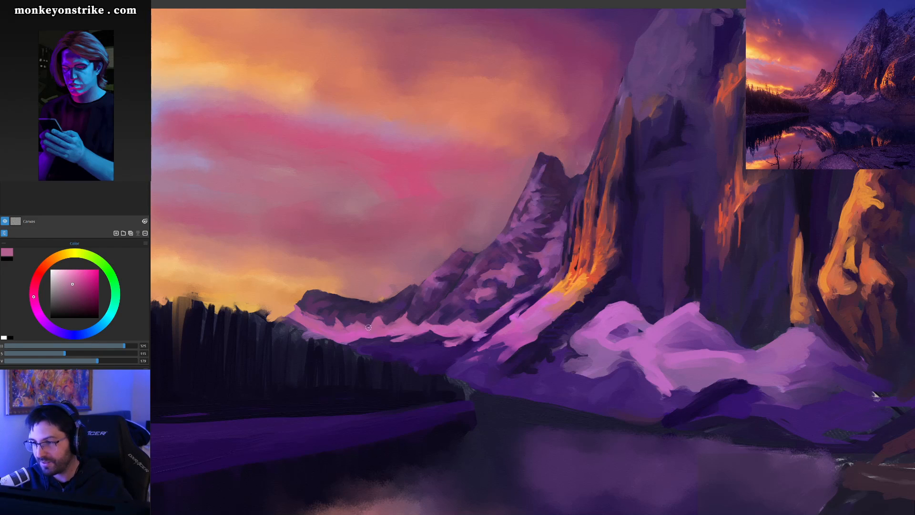
Rework the distant hill's face and crest with sampled muted plum and dark purples
{"action": "left_click", "coordinate": [361, 323], "text": "ctrl"}
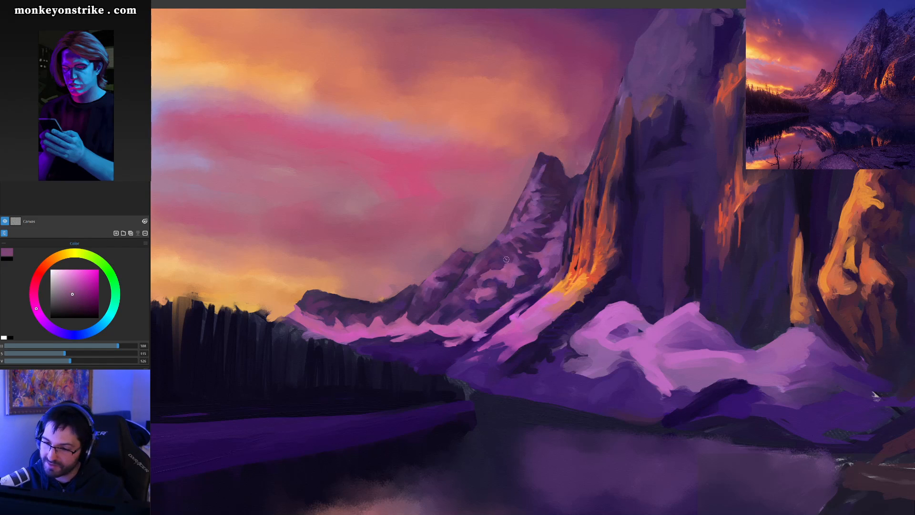
{"action": "left_click", "coordinate": [341, 315], "text": "ctrl"}
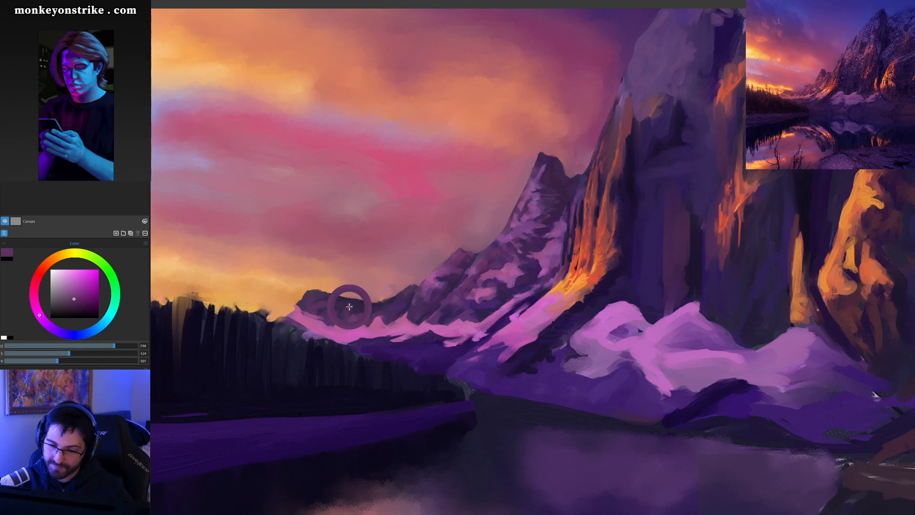
{"action": "left_click", "coordinate": [350, 303], "text": "ctrl"}
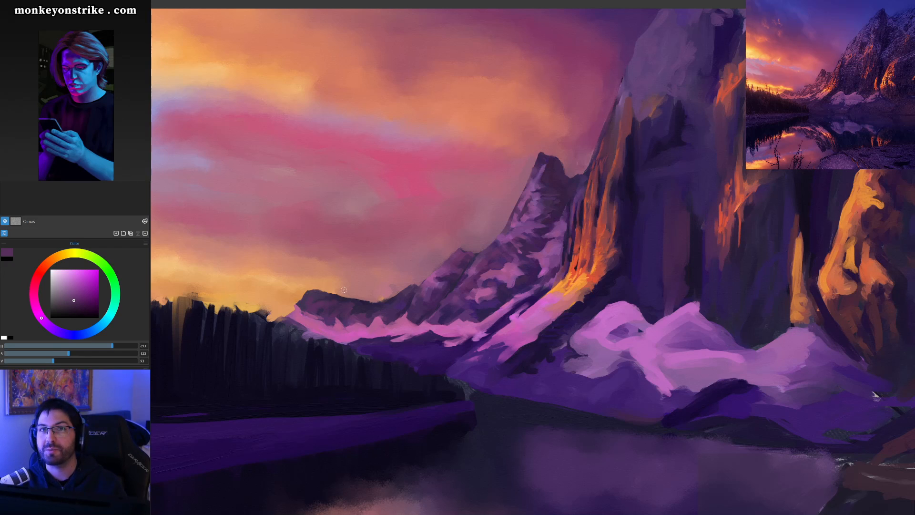
{"action": "left_click", "coordinate": [362, 306], "text": "ctrl"}
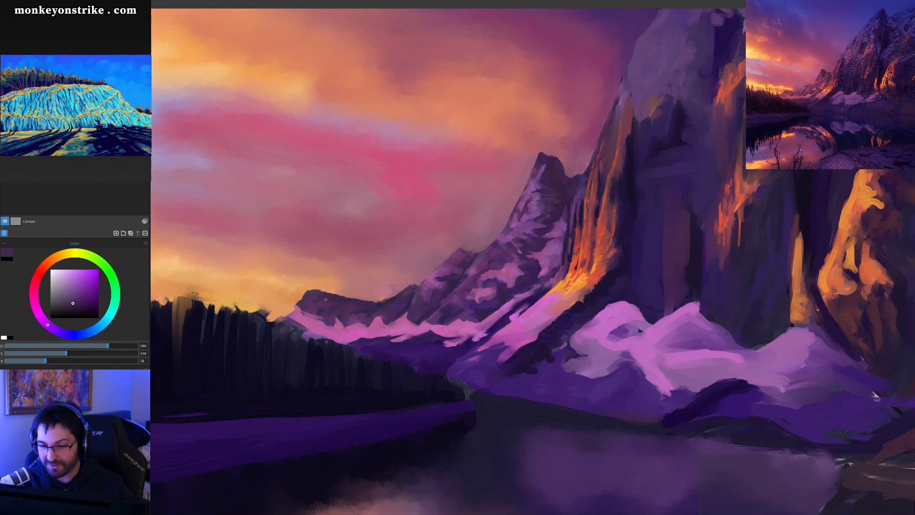
{"action": "left_click_drag", "start_coordinate": [308, 294], "coordinate": [331, 295]}
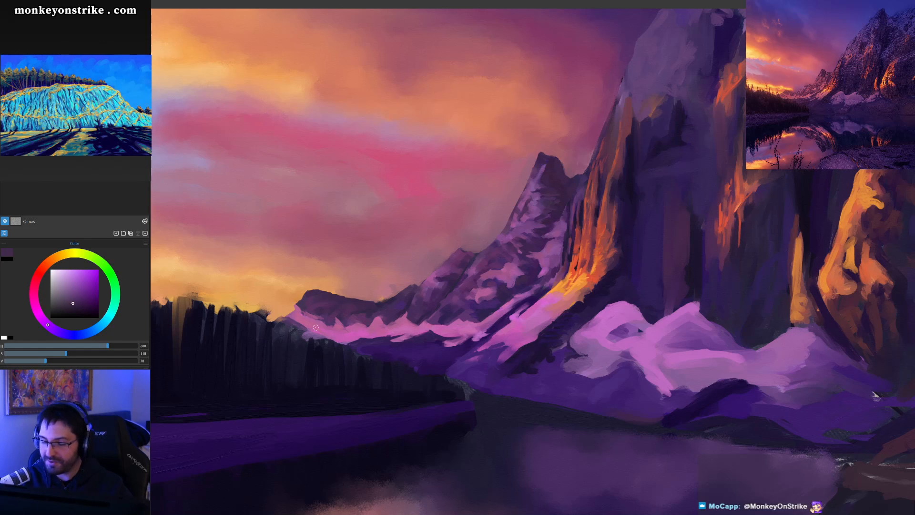
Refine the dip beside the distant hill with sampled dark purples and the snow at its left end with sampled pinks
{"action": "left_click", "coordinate": [382, 305], "text": "ctrl"}
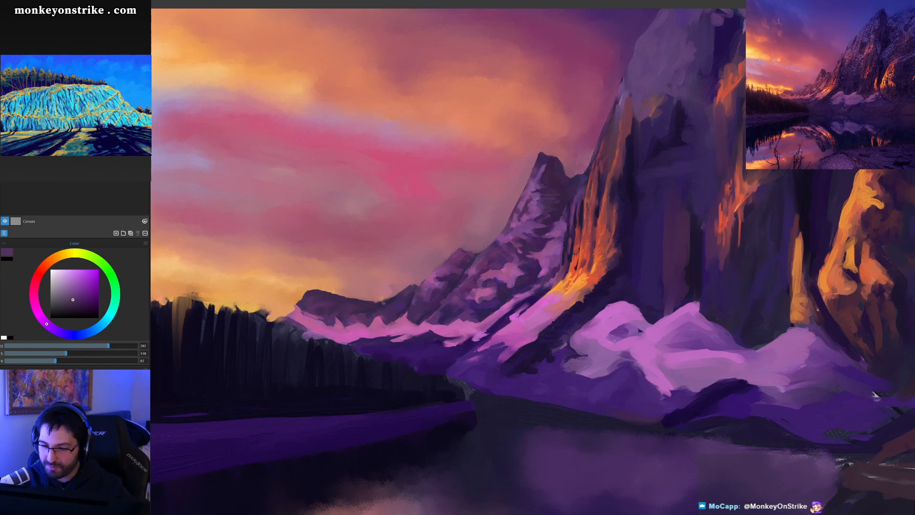
{"action": "left_click", "coordinate": [391, 296], "text": "ctrl"}
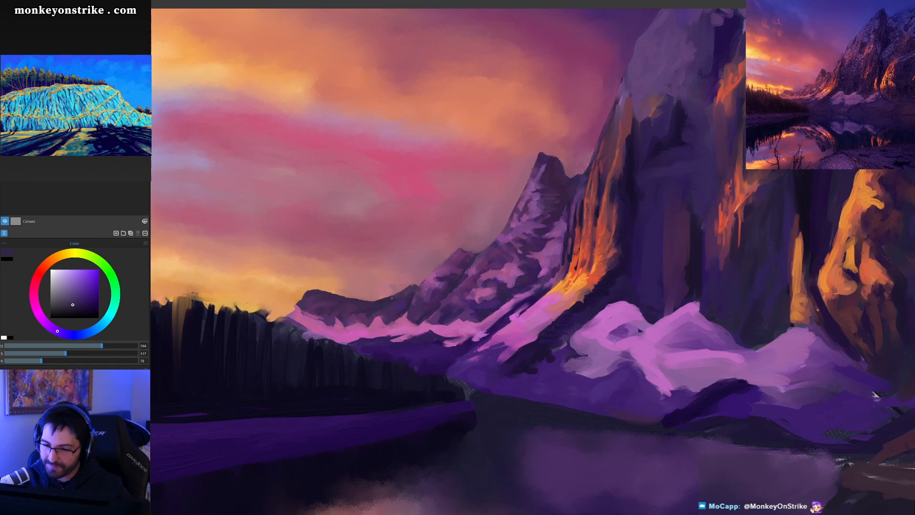
{"action": "left_click", "coordinate": [374, 304], "text": "ctrl"}
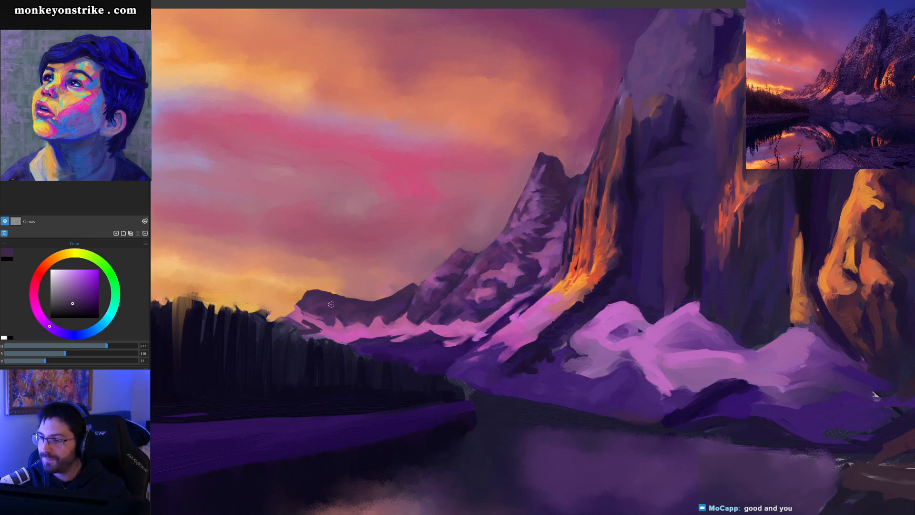
{"action": "left_click", "coordinate": [312, 322], "text": "alt"}
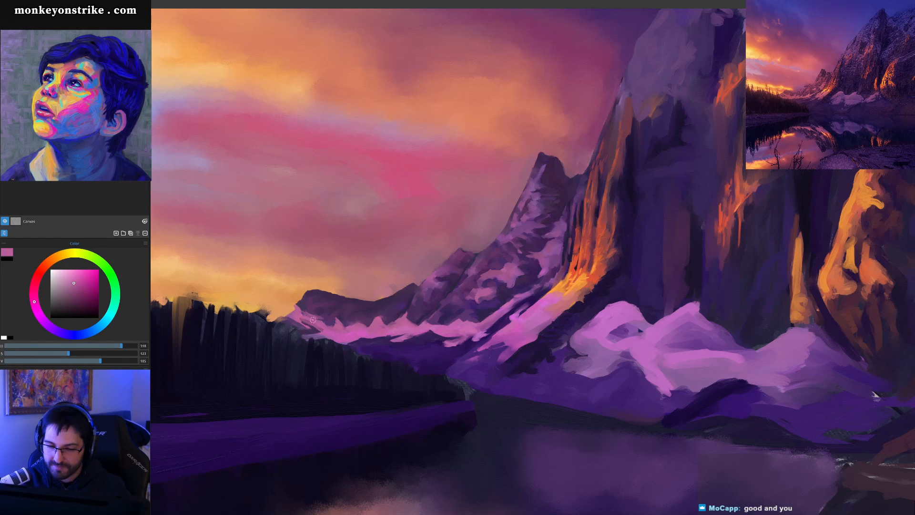
{"action": "left_click", "coordinate": [306, 321], "text": "alt"}
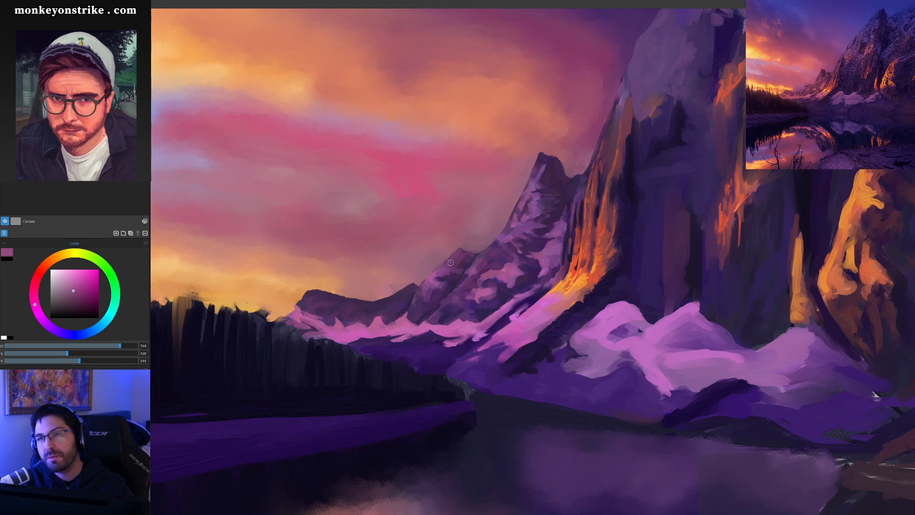
Retouch the distant hill's right end where it meets the ridge with sampled muted pink and dark purple
{"action": "scroll", "coordinate": [536, 264], "scroll_direction": "down", "scroll_amount": 7}
{"action": "left_click_drag", "start_coordinate": [582, 344], "coordinate": [477, 370]}
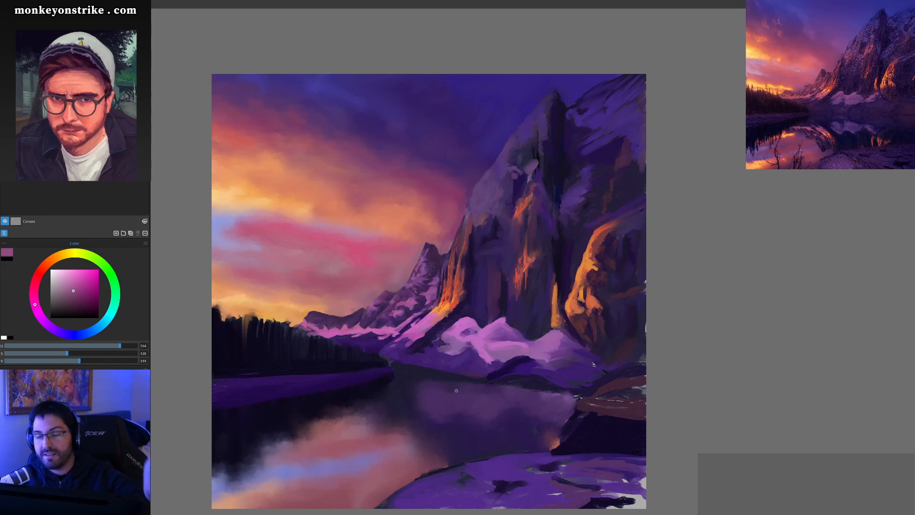
{"action": "scroll", "coordinate": [456, 390], "scroll_direction": "up", "scroll_amount": 2}
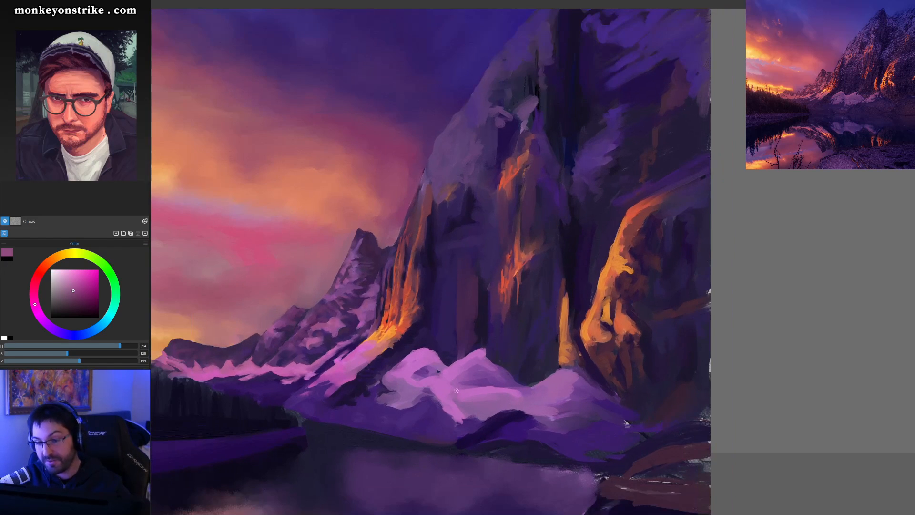
{"action": "scroll", "coordinate": [398, 330], "scroll_direction": "down", "scroll_amount": 3}
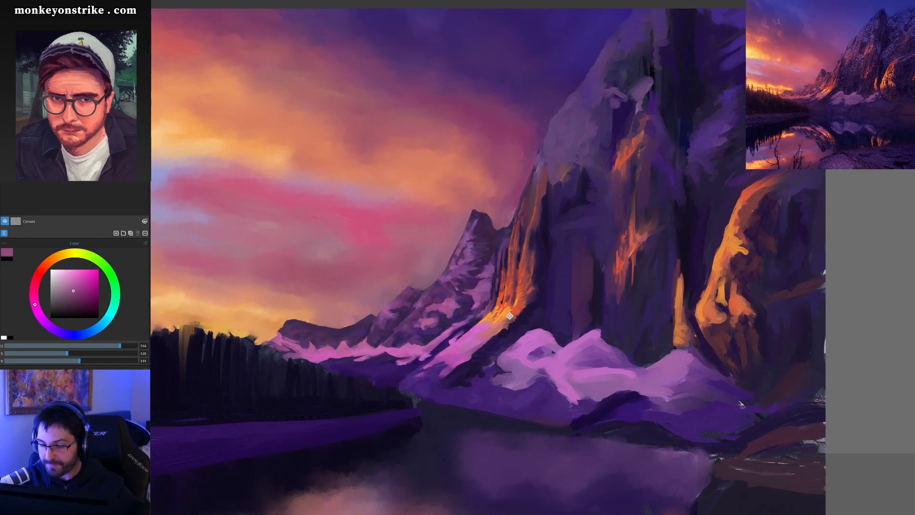
{"action": "left_click", "coordinate": [381, 311], "text": "ctrl"}
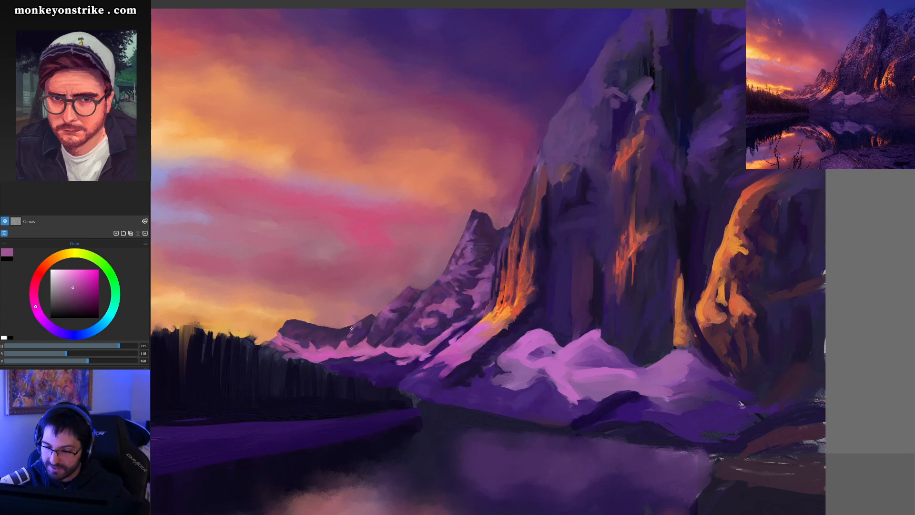
{"action": "left_click", "coordinate": [362, 322], "text": "alt"}
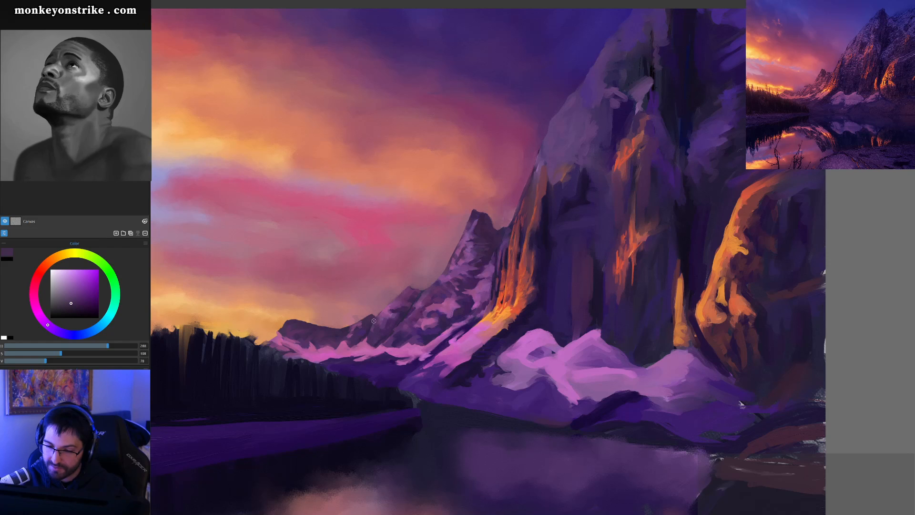
Sample muted purples and pinks from the low distant ridge and refine its shaded slope and the pink snow along its base
{"action": "left_click", "coordinate": [368, 323], "text": "alt"}
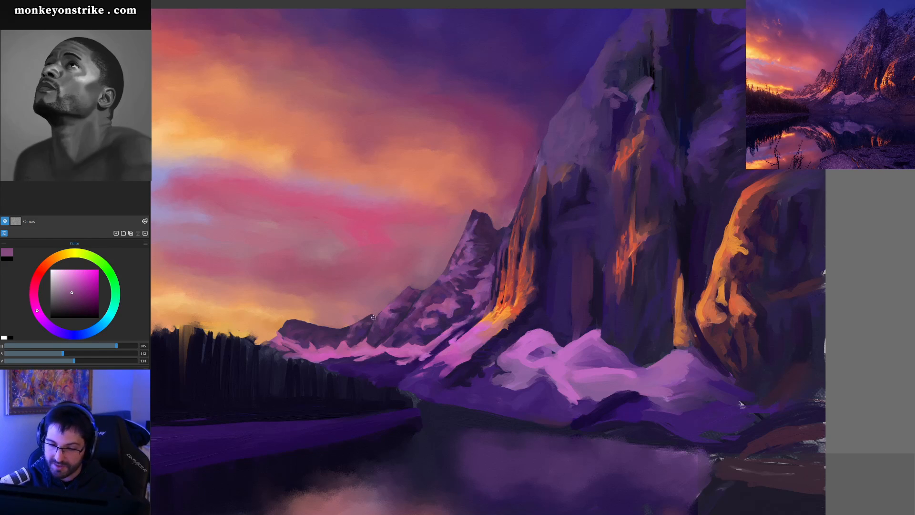
{"action": "left_click", "coordinate": [355, 328], "text": "alt"}
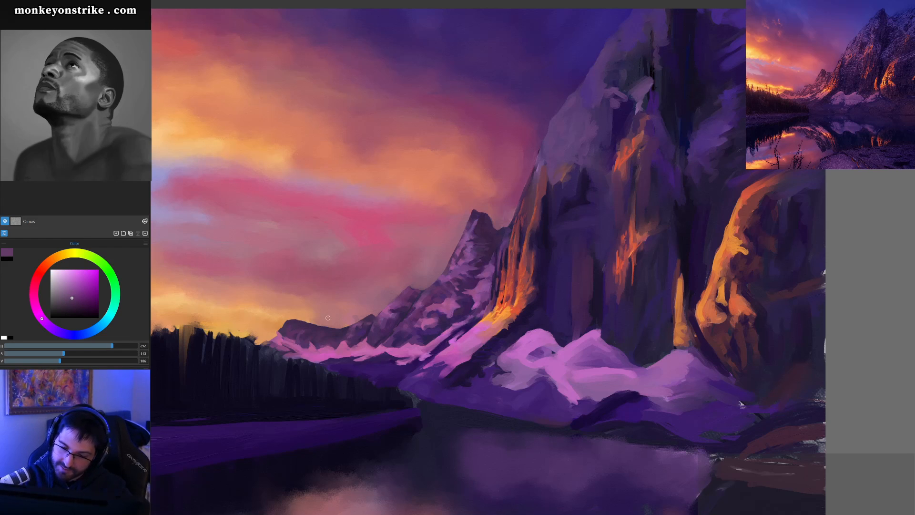
{"action": "left_click", "coordinate": [298, 343], "text": "alt"}
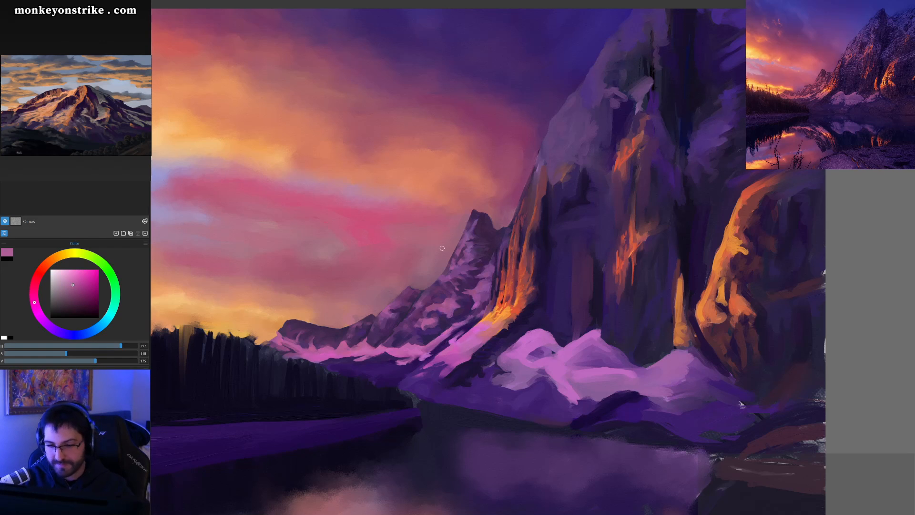
{"action": "left_click", "coordinate": [343, 348], "text": "alt"}
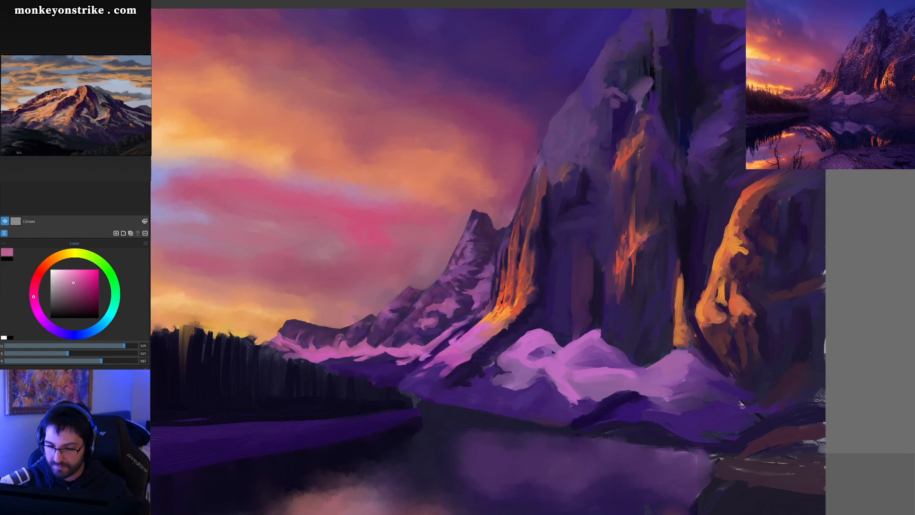
{"action": "left_click", "coordinate": [333, 347], "text": "alt"}
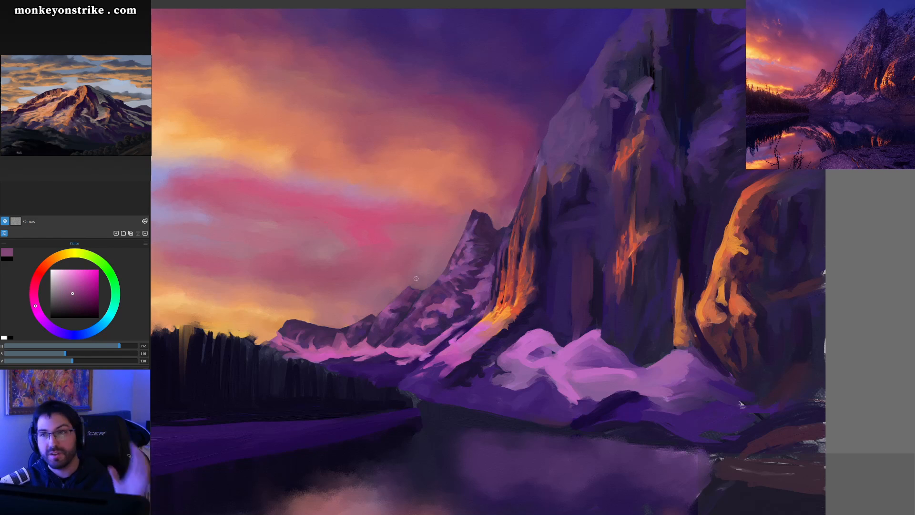
{"action": "left_click", "coordinate": [336, 334], "text": "alt"}
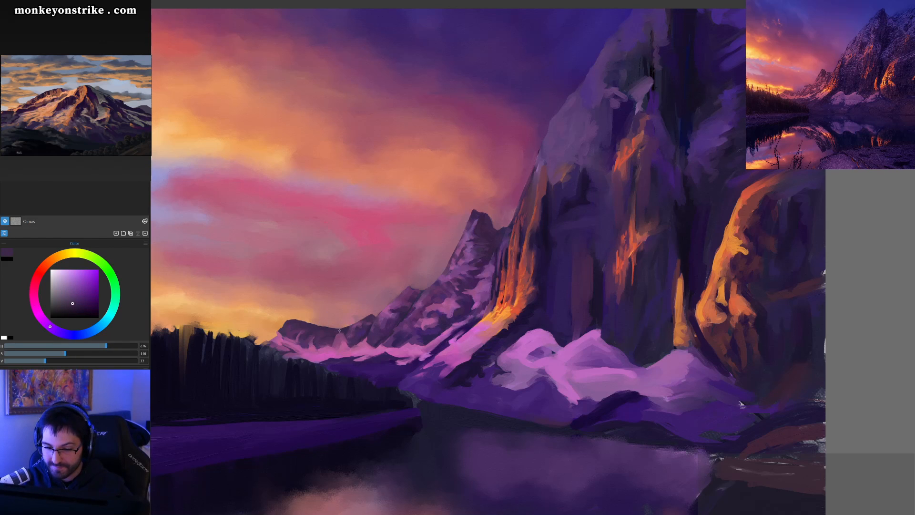
Reshape the low ridge's crest against the sky with sampled pink and dark purple tones
{"action": "left_click", "coordinate": [336, 348], "text": "alt"}
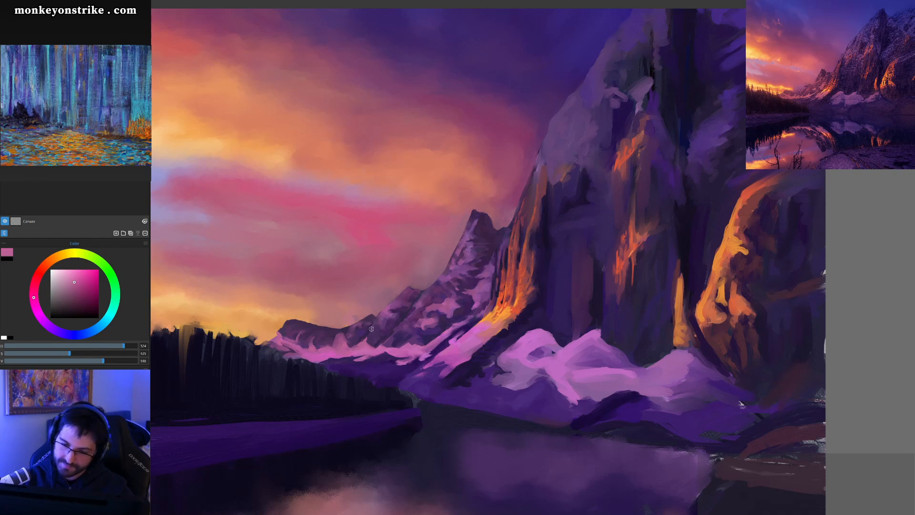
{"action": "left_click", "coordinate": [343, 329], "text": "alt"}
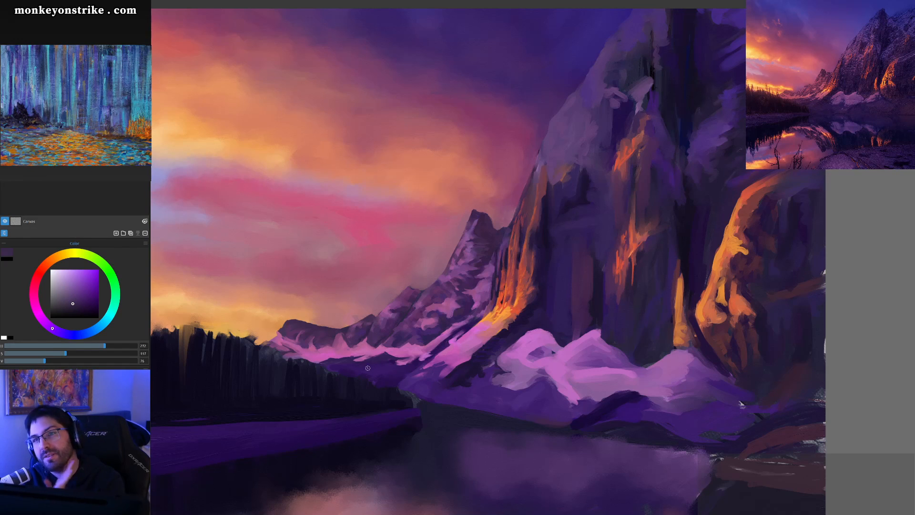
{"action": "left_click", "coordinate": [350, 319], "text": "alt"}
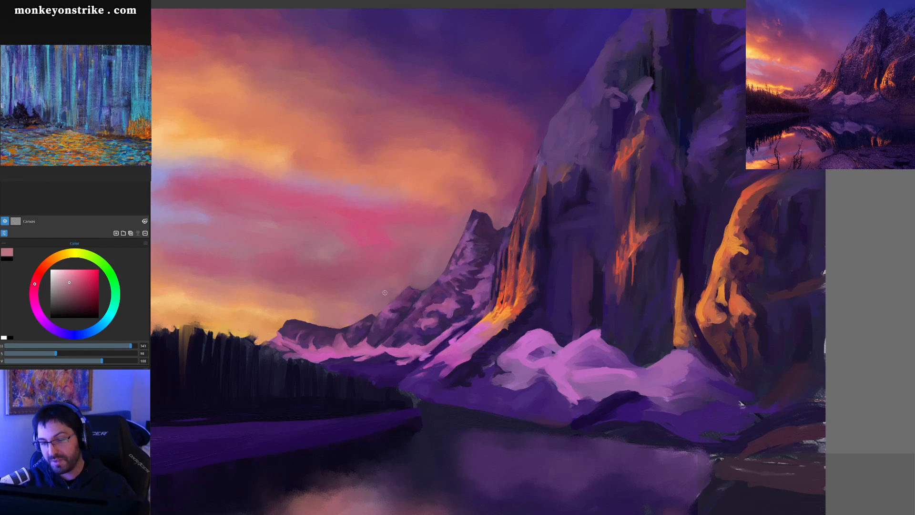
{"action": "left_click", "coordinate": [369, 315], "text": "alt"}
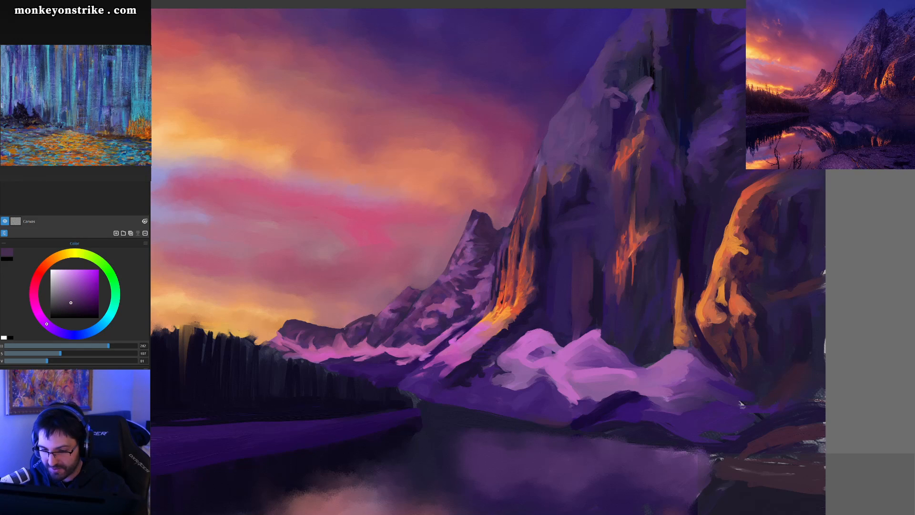
{"action": "left_click", "coordinate": [351, 323], "text": "alt"}
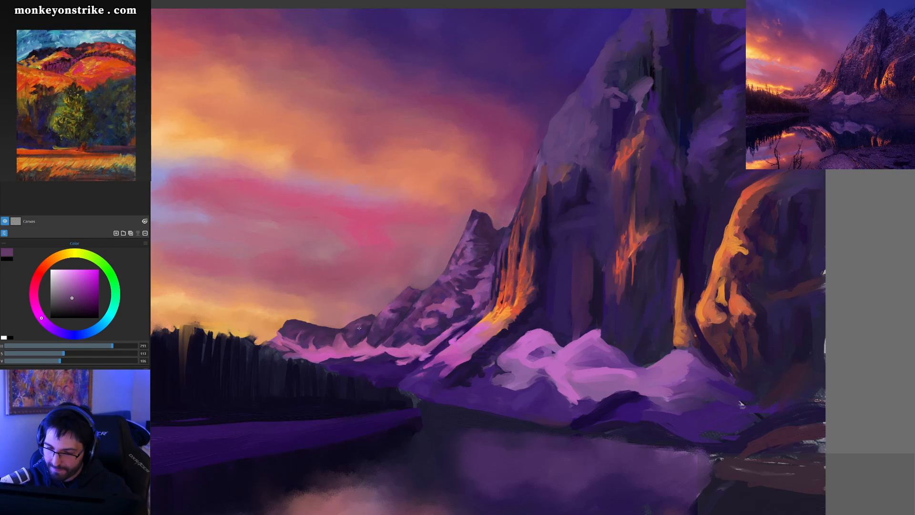
Sample mid and deep purples from the distant peak's slopes and work them into the shadowed foothills behind the treeline
{"action": "left_click", "coordinate": [405, 289], "text": "alt"}
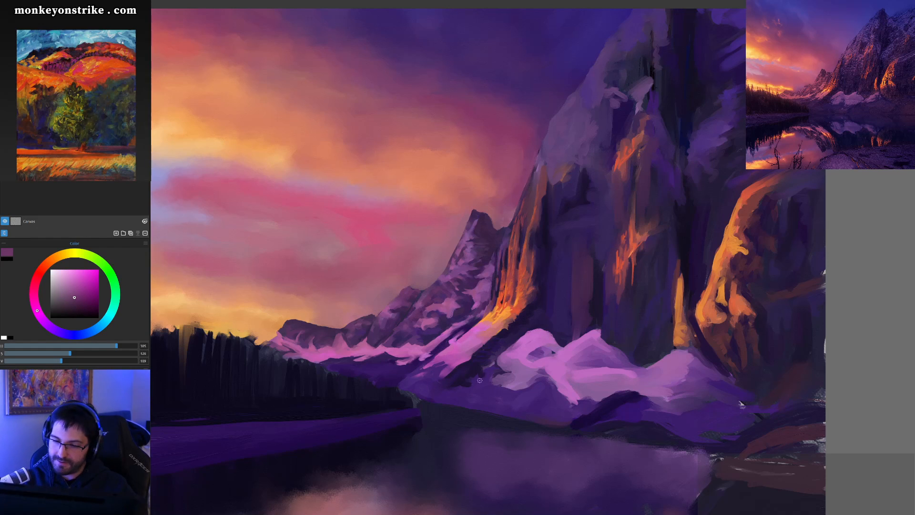
{"action": "left_click", "coordinate": [400, 333], "text": "alt"}
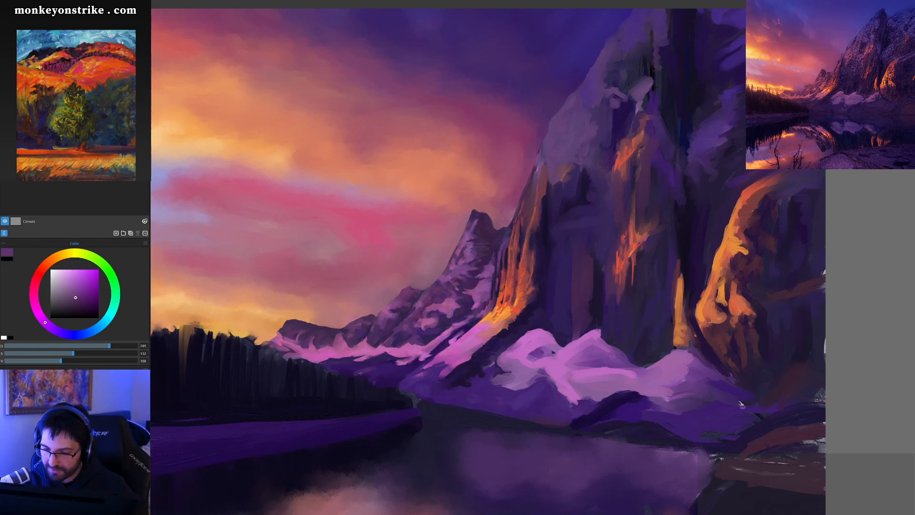
{"action": "left_click", "coordinate": [375, 374], "text": "alt"}
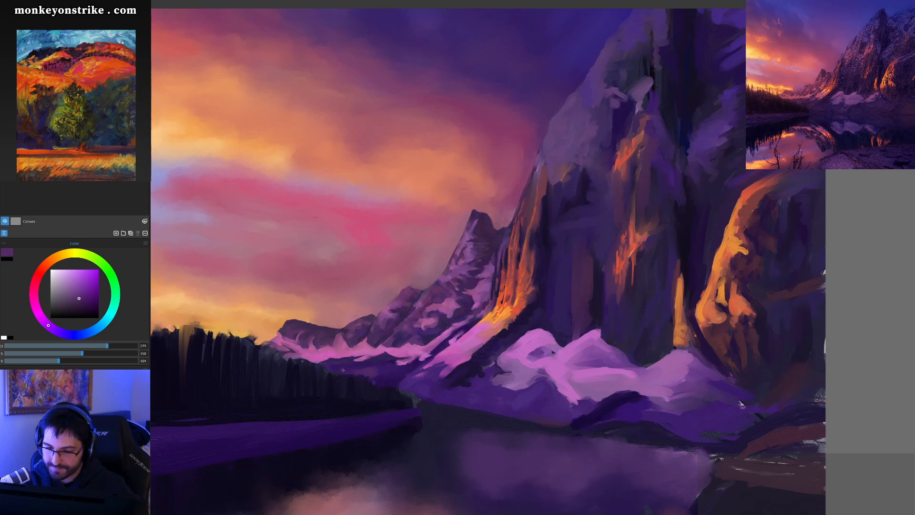
{"action": "left_click", "coordinate": [327, 369], "text": "alt"}
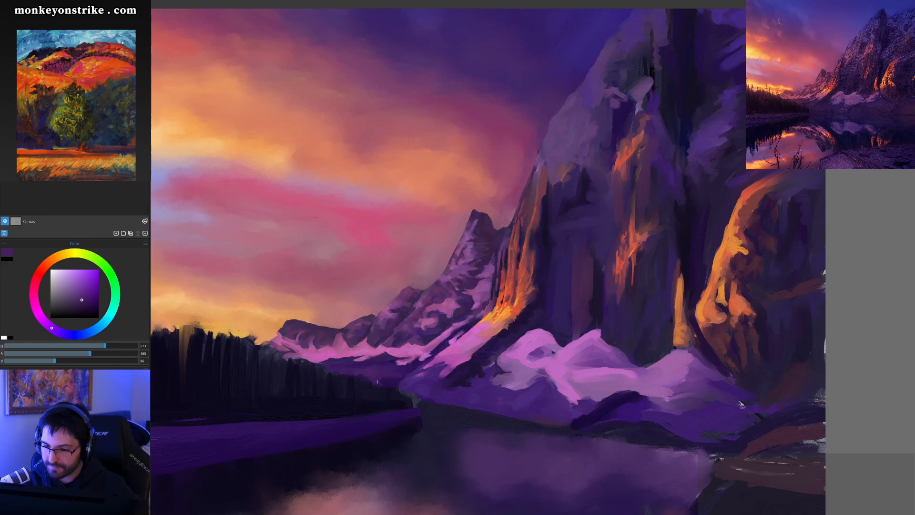
Check the whole painting, then touch up the pink snow band and purple shadows at the foot of the distant mountains
{"action": "key", "text": "ctrl+minus"}
{"action": "key", "text": "ctrl+minus"}
{"action": "key", "text": "ctrl+minus"}
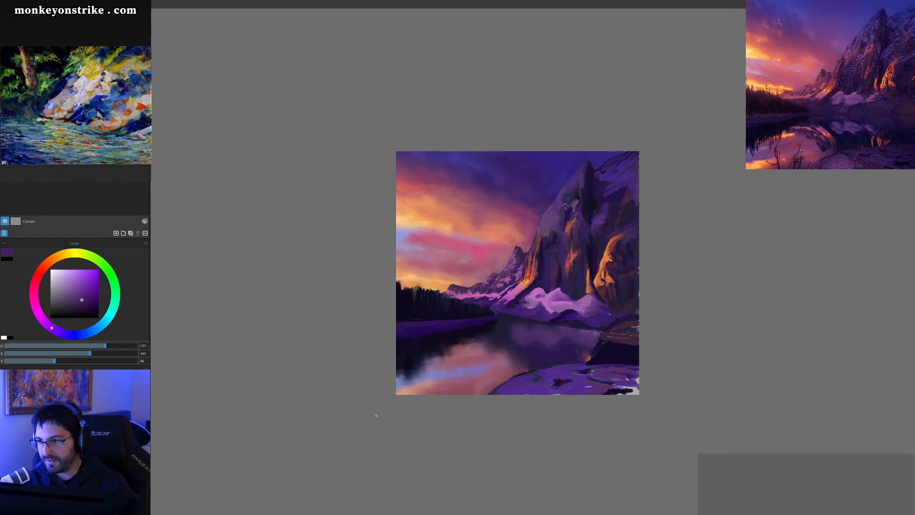
{"action": "key", "text": "ctrl+plus"}
{"action": "key", "text": "ctrl+plus"}
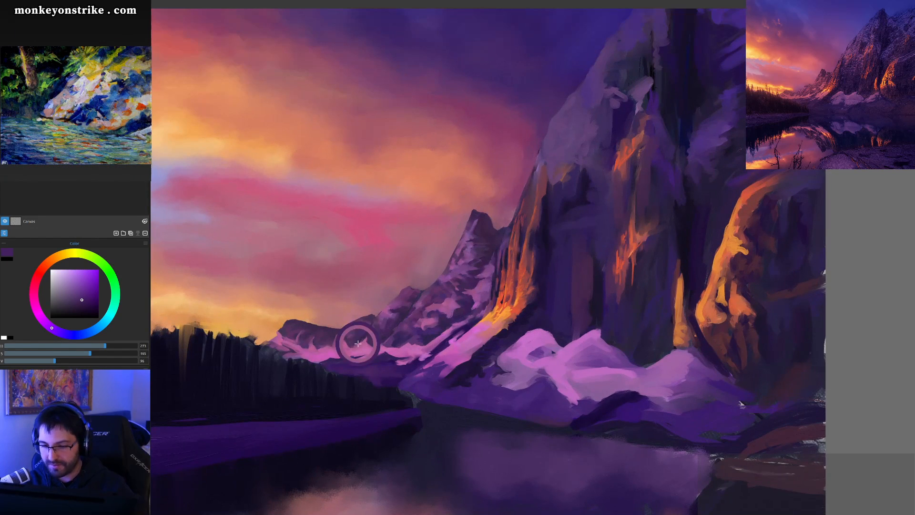
{"action": "left_click", "coordinate": [326, 352], "text": "alt"}
{"action": "left_click_drag", "start_coordinate": [326, 351], "coordinate": [325, 343]}
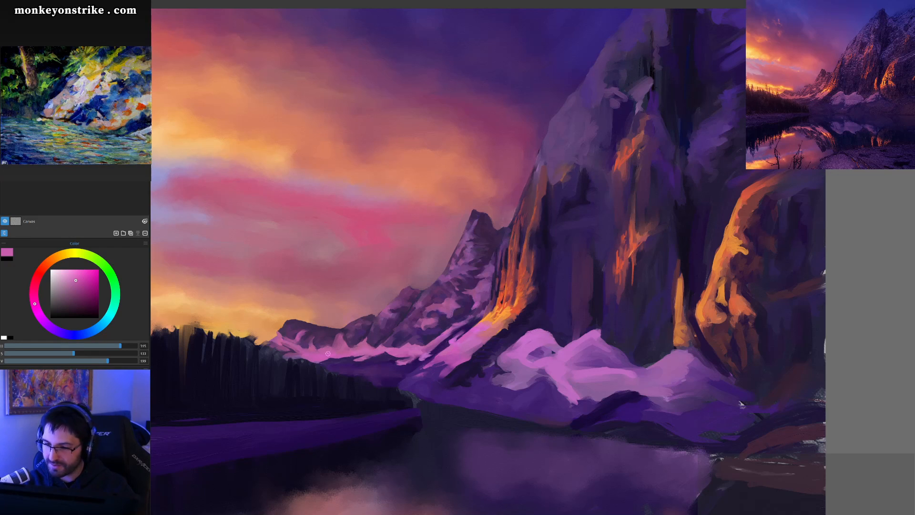
{"action": "left_click", "coordinate": [362, 346], "text": "ctrl"}
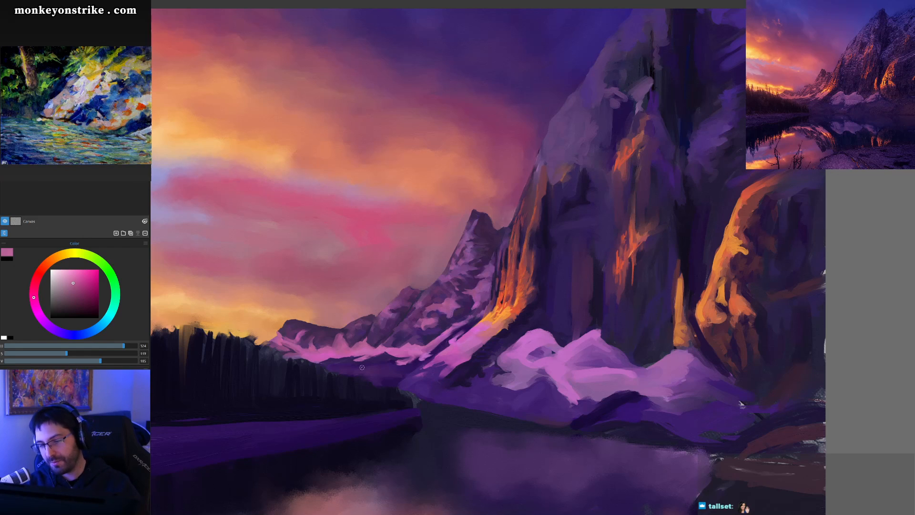
{"action": "left_click", "coordinate": [419, 332], "text": "ctrl"}
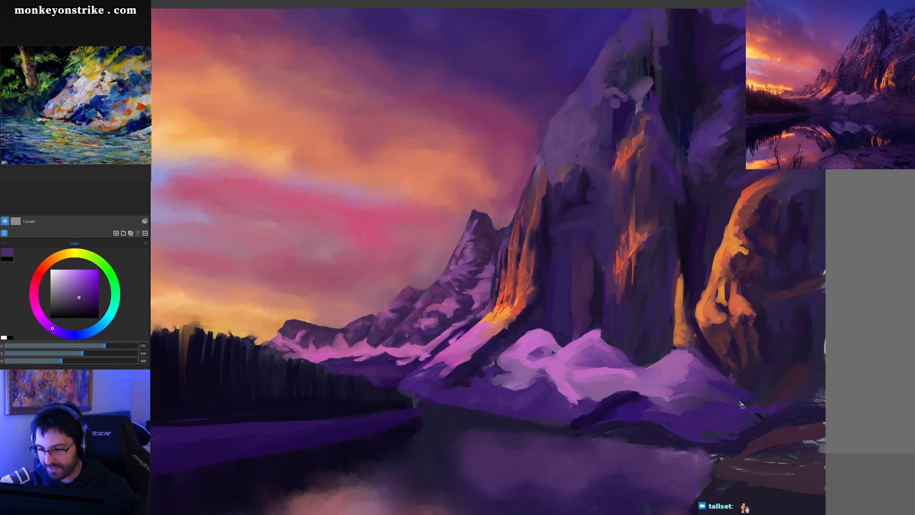
{"action": "left_click", "coordinate": [404, 333], "text": "ctrl"}
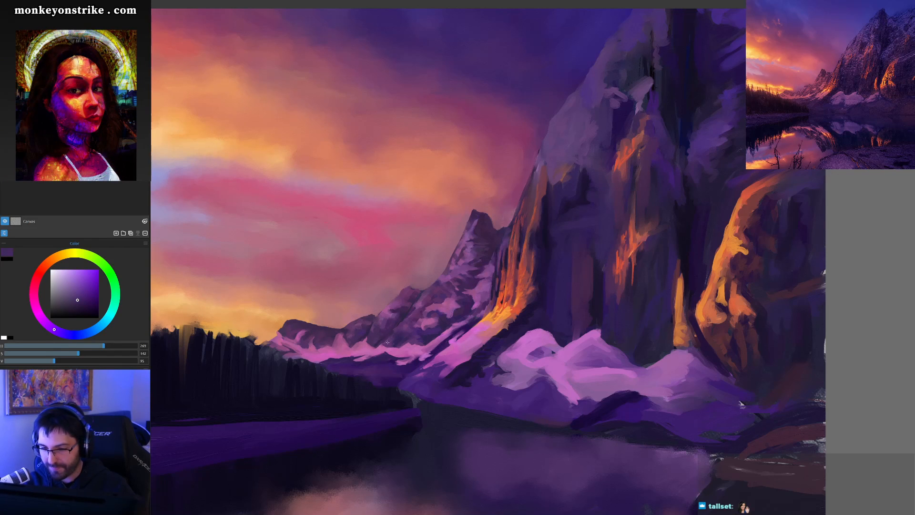
Blend sampled orange and salmon tones where the glowing cliff edge meets the pink snow slope
{"action": "left_click_drag", "start_coordinate": [481, 393], "coordinate": [340, 402]}
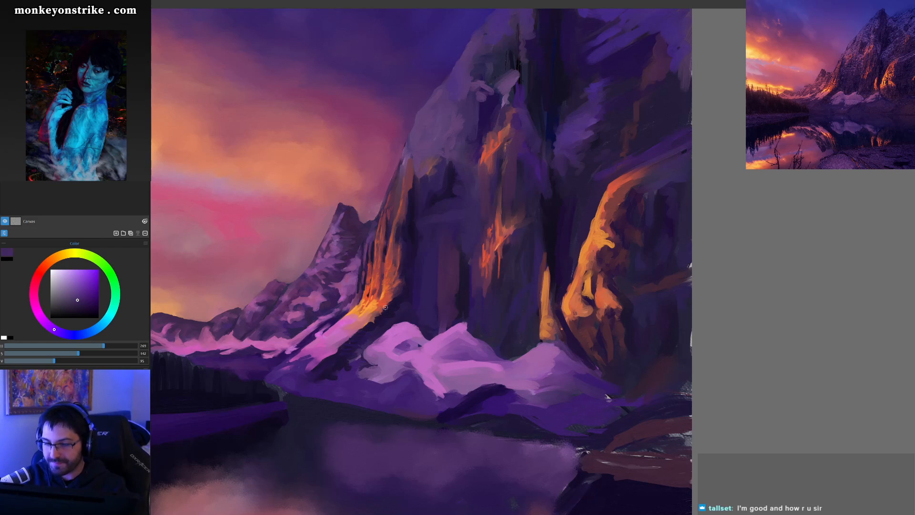
{"action": "left_click", "coordinate": [366, 307], "text": "alt"}
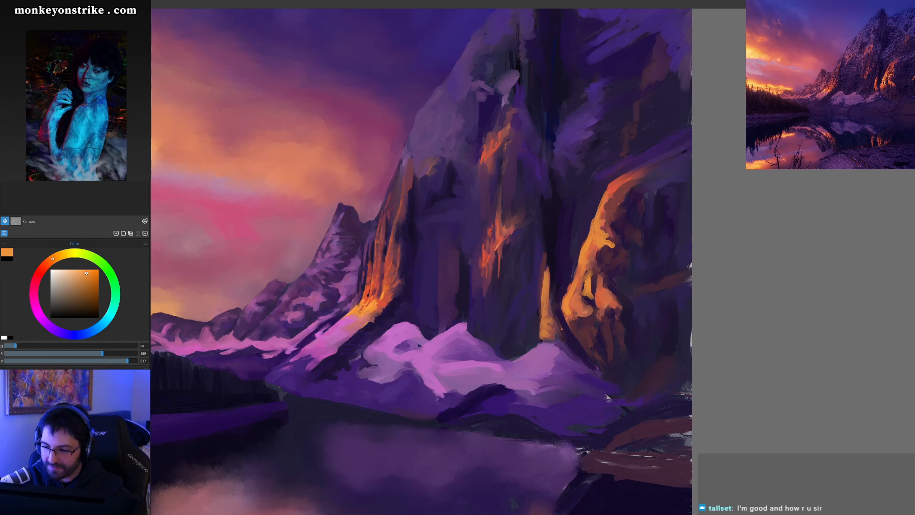
{"action": "left_click", "coordinate": [357, 320], "text": "alt"}
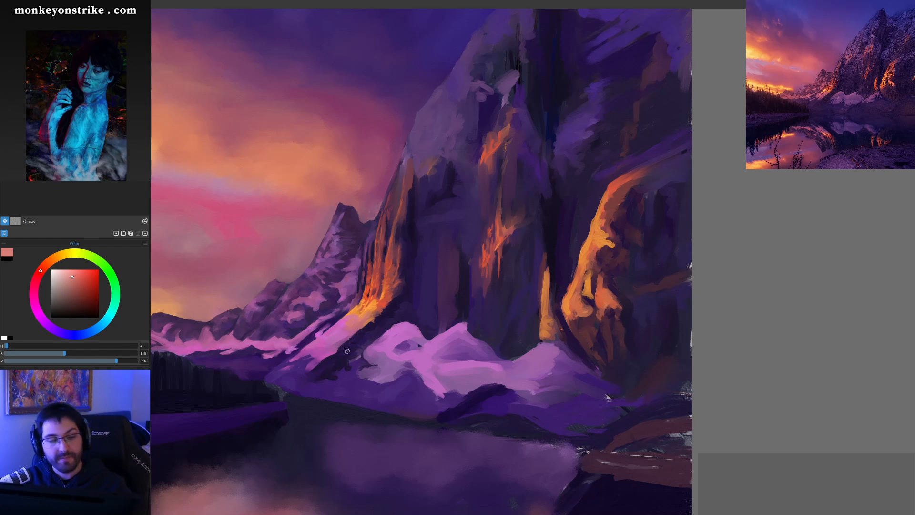
Extend the central cliff's lower orange light streaks using sampled dark purple, muted red and red-orange
{"action": "key", "text": "minus"}
{"action": "left_click_drag", "start_coordinate": [470, 308], "coordinate": [435, 330]}
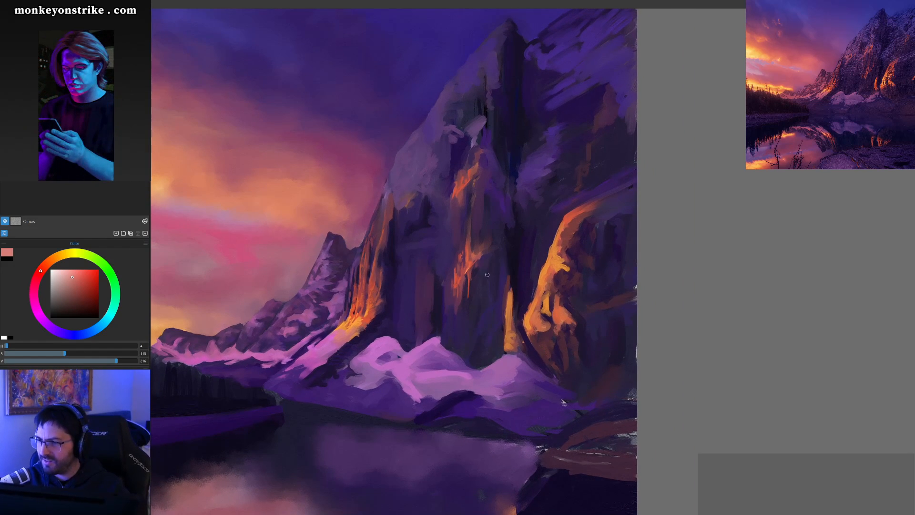
{"action": "left_click", "coordinate": [454, 268], "text": "ctrl"}
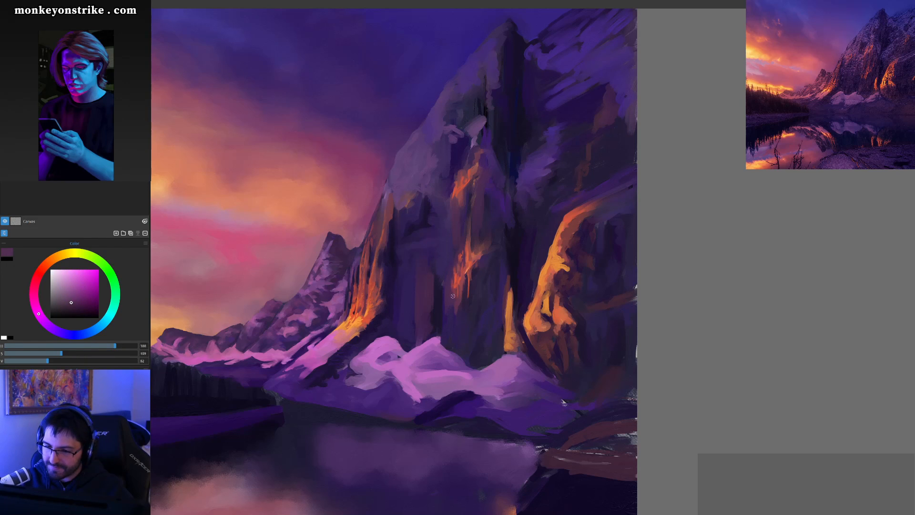
{"action": "left_click", "coordinate": [462, 283], "text": "ctrl"}
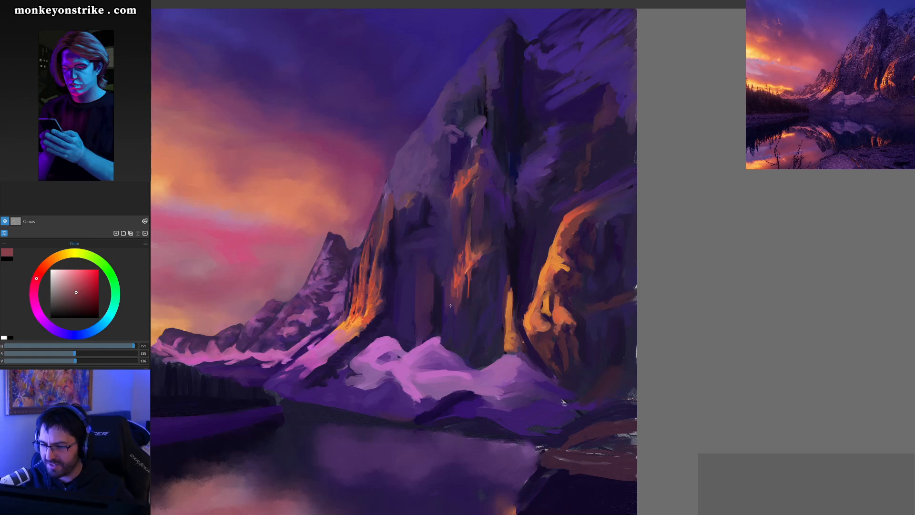
{"action": "left_click", "coordinate": [453, 280], "text": "alt"}
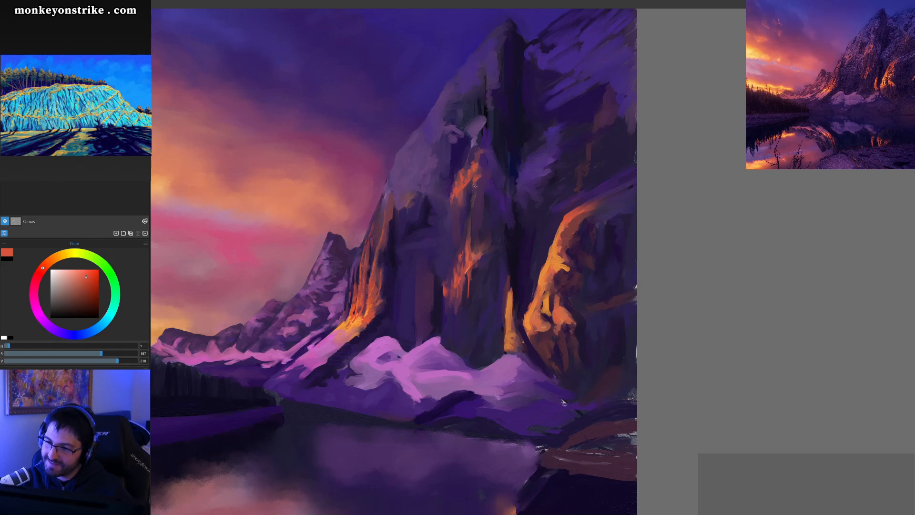
Paint dark blue-purple vertical crevices beside the upper orange streak on the central cliff face
{"action": "left_click", "coordinate": [488, 200], "text": "alt"}
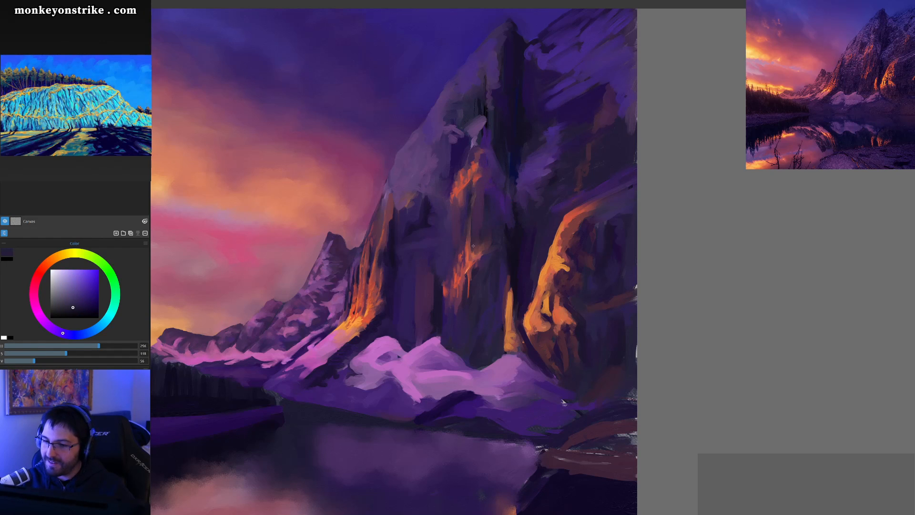
{"action": "left_click_drag", "start_coordinate": [470, 215], "coordinate": [484, 158]}
{"action": "left_click", "coordinate": [471, 212], "text": "alt"}
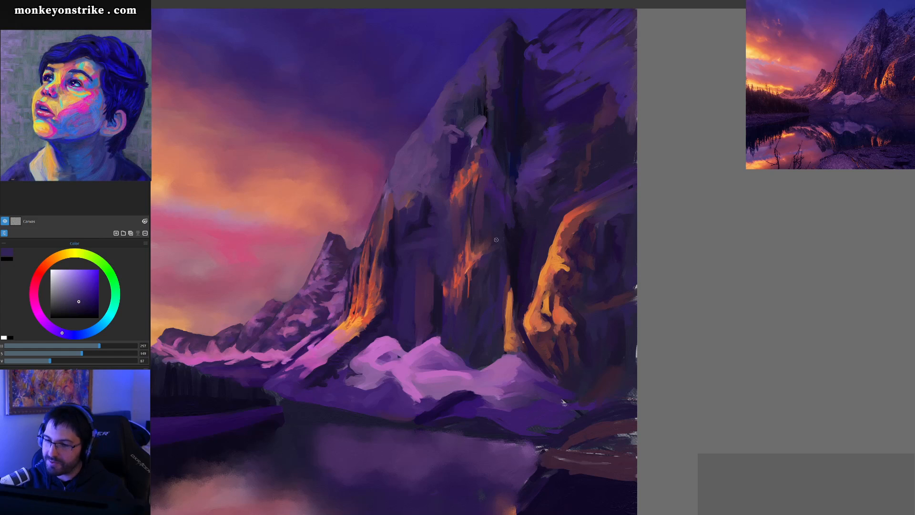
{"action": "left_click", "coordinate": [471, 196], "text": "alt"}
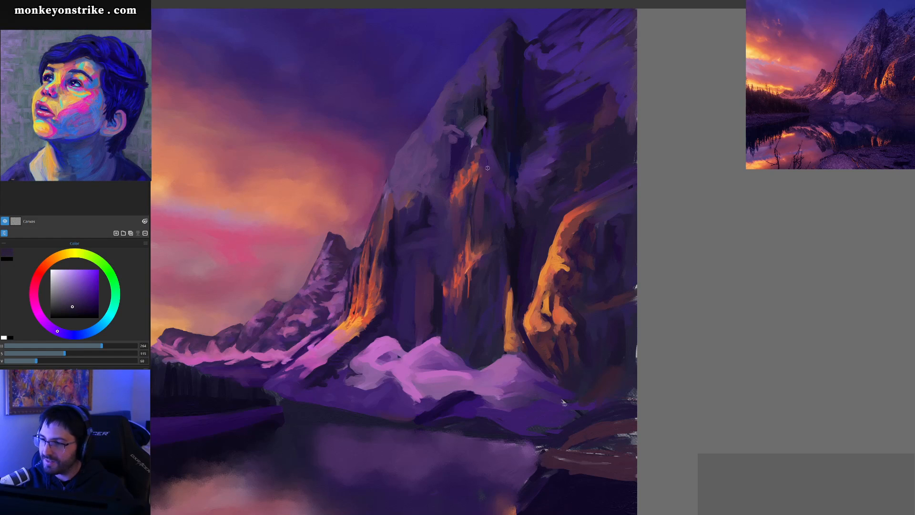
{"action": "left_click_drag", "start_coordinate": [478, 217], "coordinate": [482, 182]}
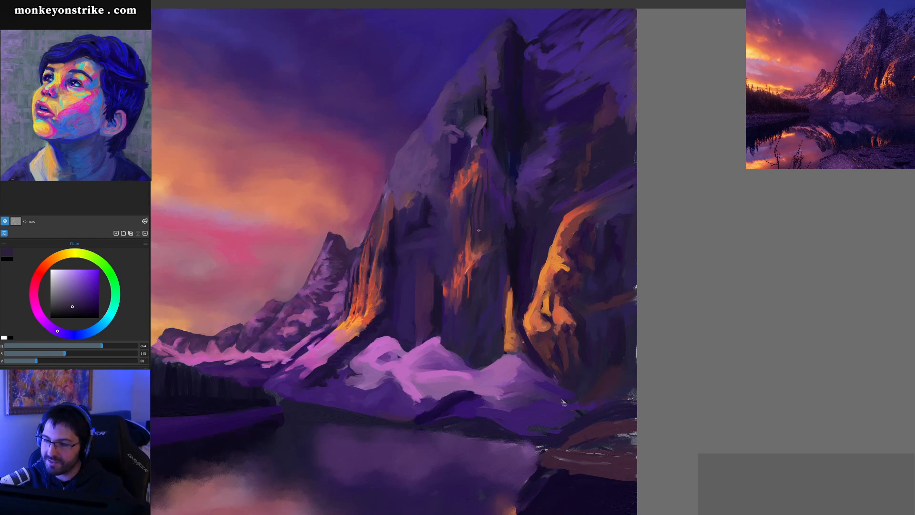
{"action": "left_click_drag", "start_coordinate": [482, 181], "coordinate": [483, 164]}
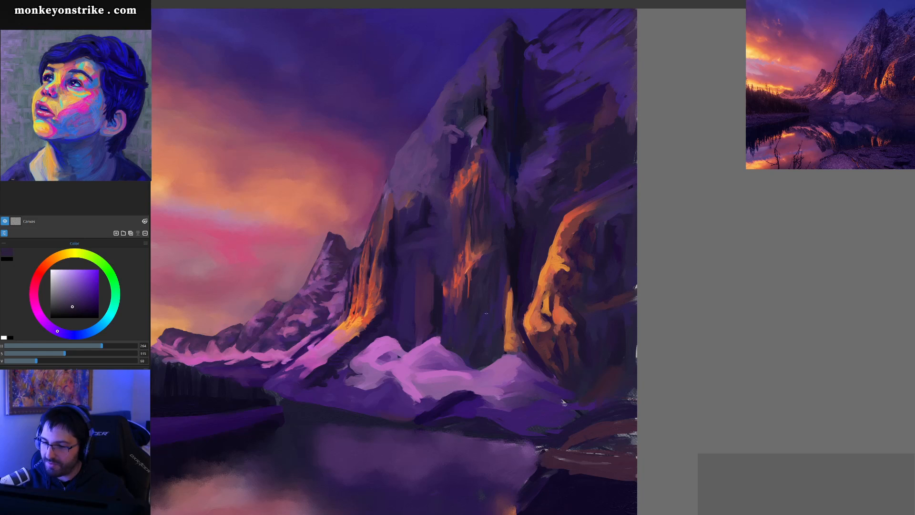
Refine the lower end of the central cliff's orange streak with sampled red touches and dark blue-purple rock strokes around it
{"action": "left_click", "coordinate": [460, 337], "text": "alt"}
{"action": "left_click_drag", "start_coordinate": [459, 337], "coordinate": [463, 349]}
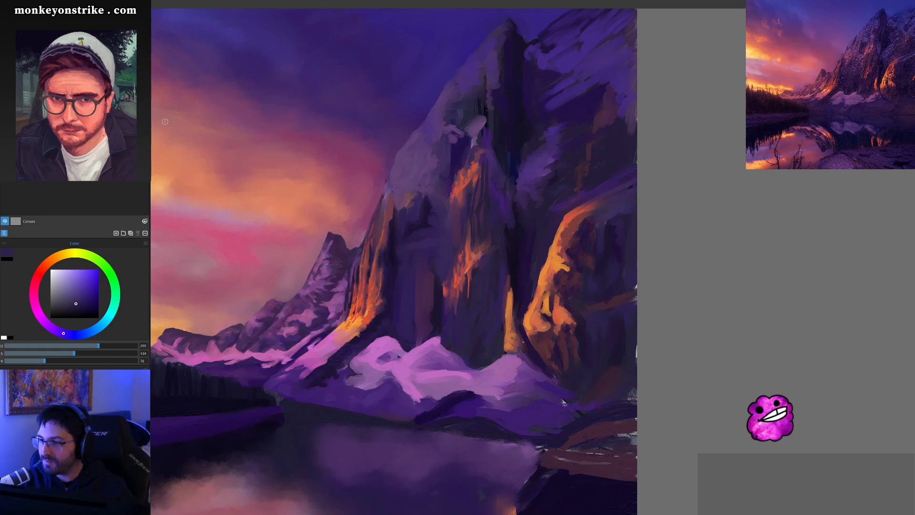
{"action": "left_click", "coordinate": [448, 314], "text": "alt"}
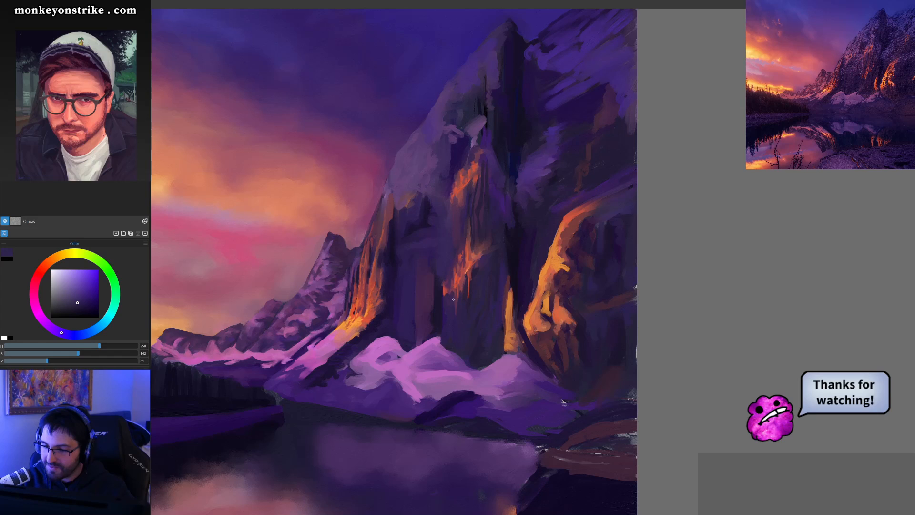
{"action": "left_click", "coordinate": [454, 286], "text": "alt"}
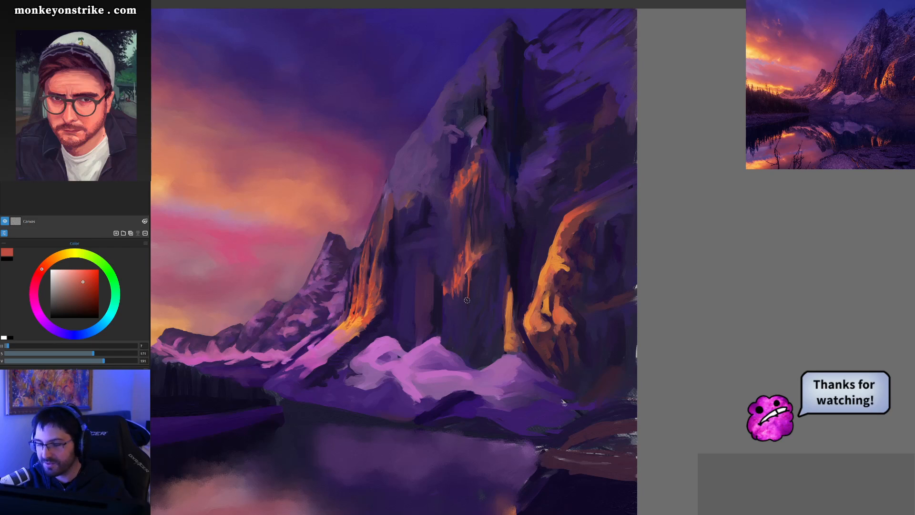
{"action": "left_click", "coordinate": [455, 298], "text": "alt"}
{"action": "left_click", "coordinate": [456, 294], "text": "alt"}
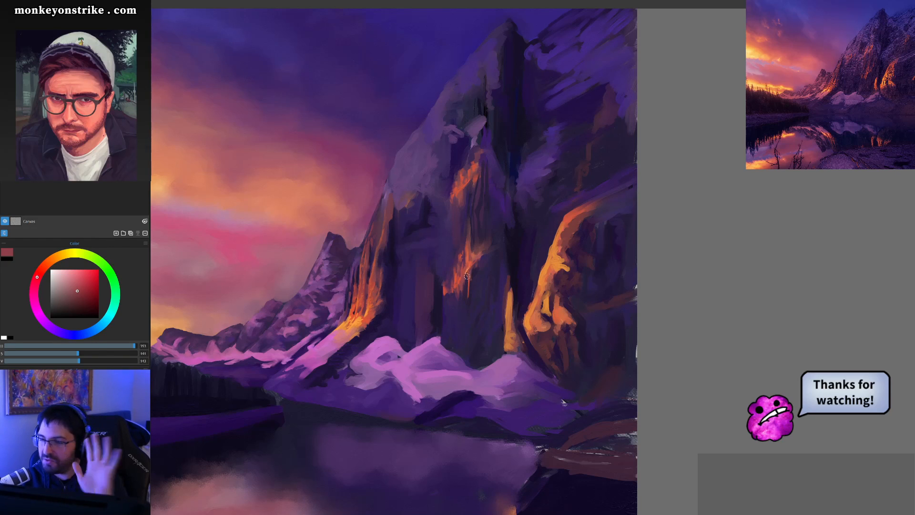
{"action": "left_click", "coordinate": [437, 293], "text": "alt"}
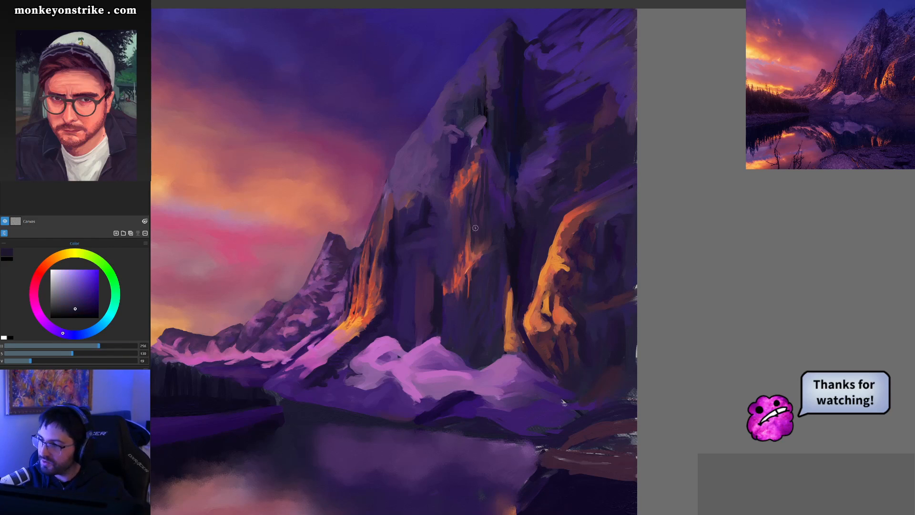
{"action": "left_click_drag", "start_coordinate": [449, 253], "coordinate": [453, 235]}
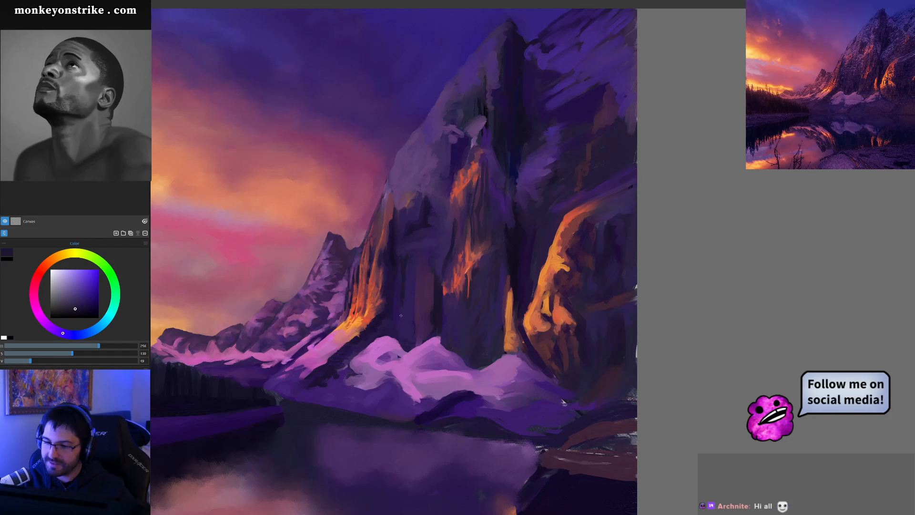
Paint dark indigo and purple vertical crevices on the shadowed rock face between the glowing left cliff edge and the central orange streak
{"action": "left_click", "coordinate": [399, 293], "text": "alt"}
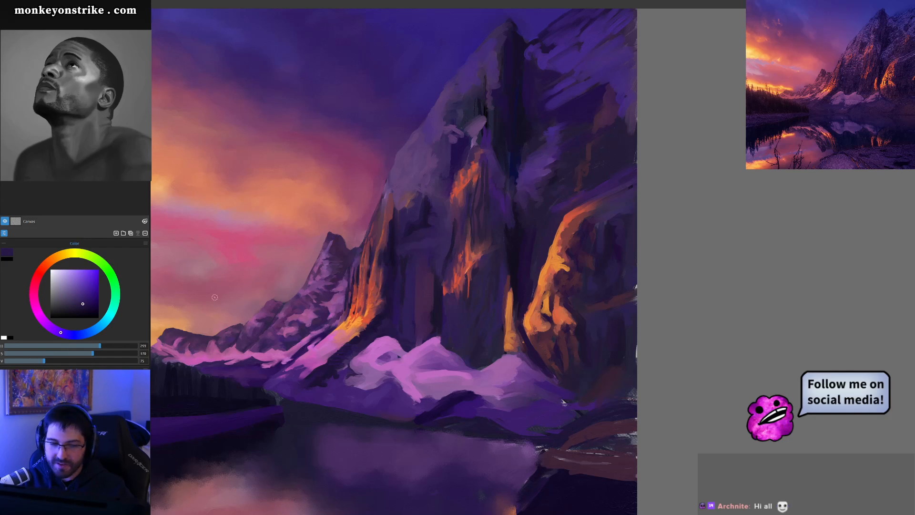
{"action": "left_click", "coordinate": [83, 308]}
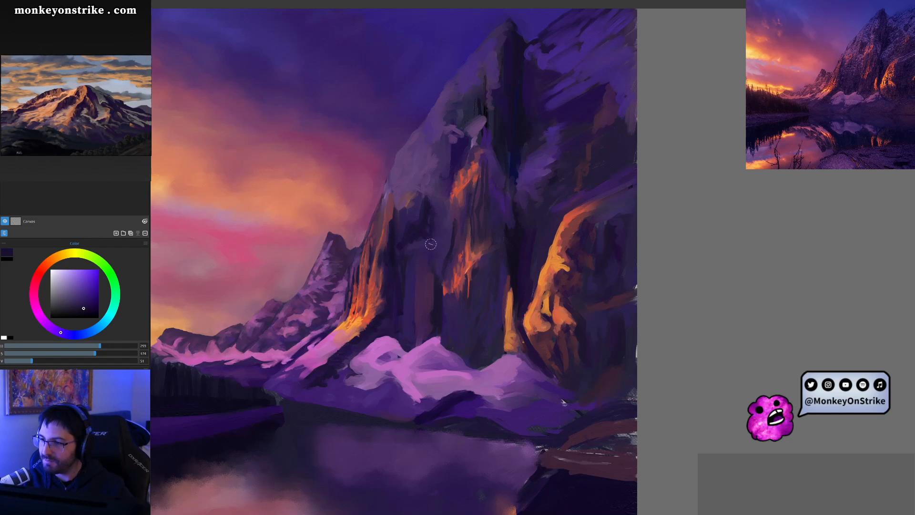
{"action": "mouse_move", "coordinate": [419, 266]}
{"action": "left_mouse_down"}
{"action": "mouse_move", "coordinate": [417, 314]}
{"action": "mouse_move", "coordinate": [412, 301]}
{"action": "left_mouse_up"}
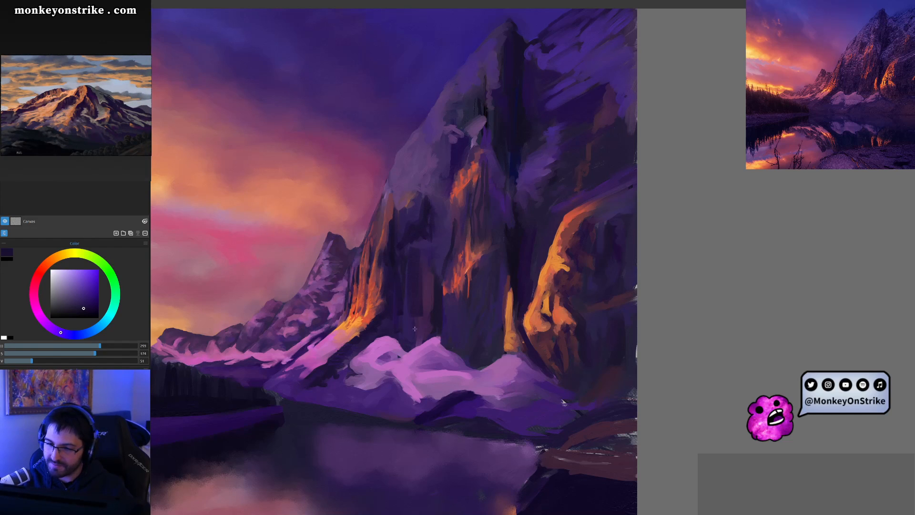
{"action": "left_click", "coordinate": [413, 296], "text": "alt"}
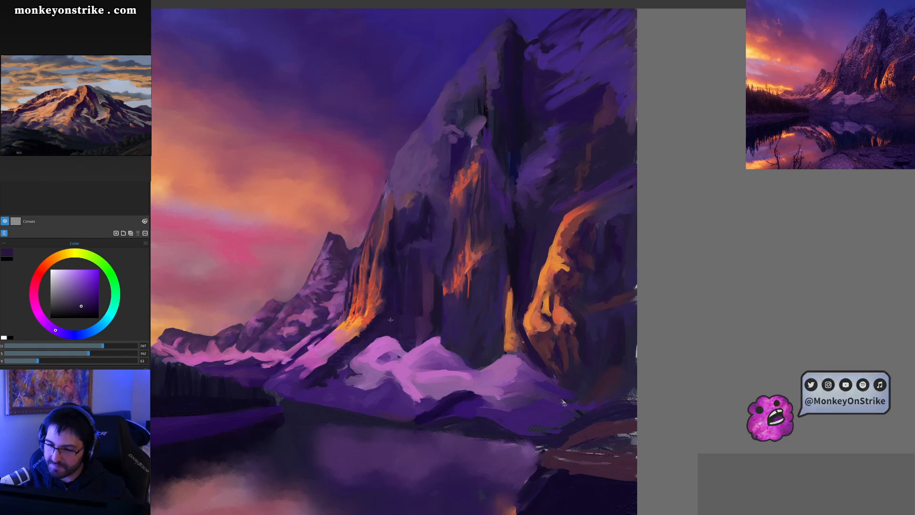
{"action": "left_click", "coordinate": [398, 261], "text": "alt"}
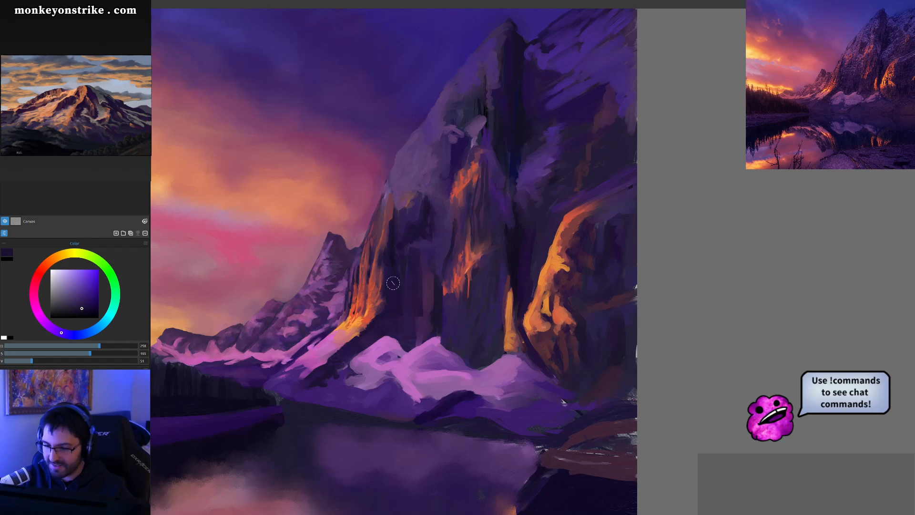
{"action": "left_click", "coordinate": [439, 310], "text": "alt"}
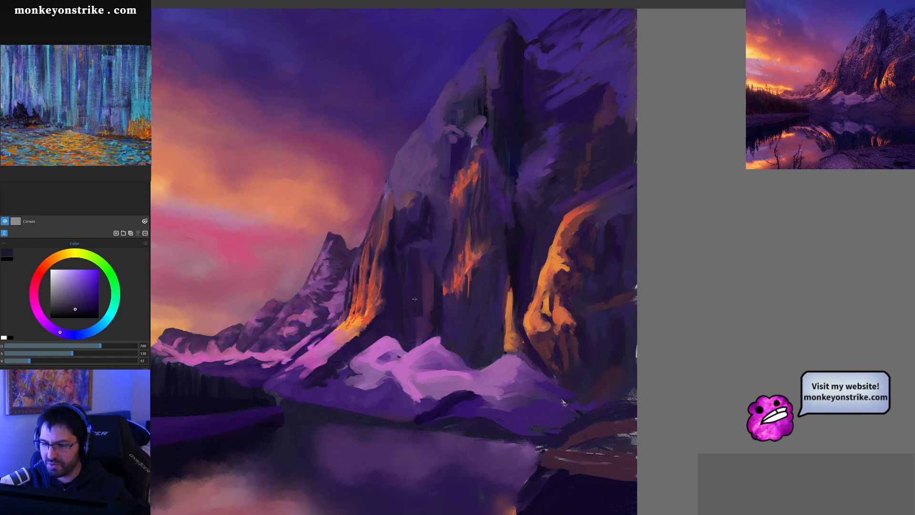
{"action": "left_click", "coordinate": [419, 240], "text": "alt"}
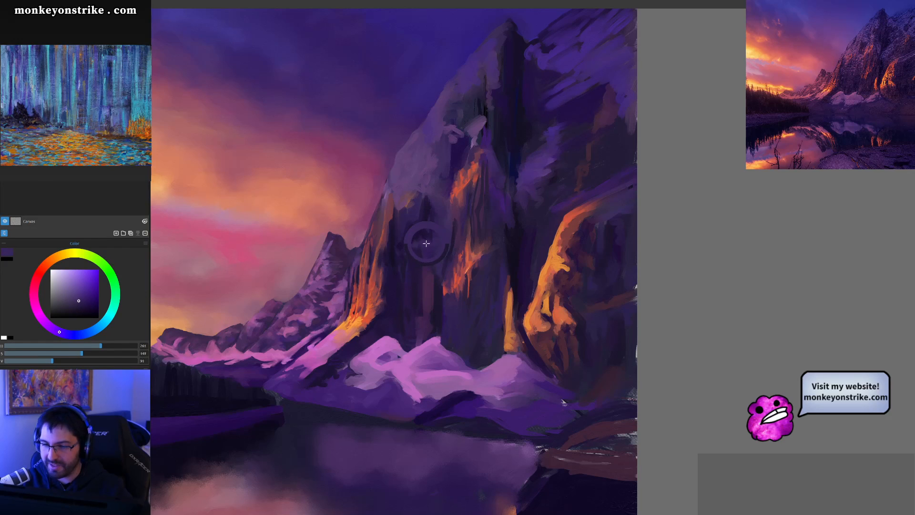
{"action": "left_click", "coordinate": [411, 291], "text": "alt"}
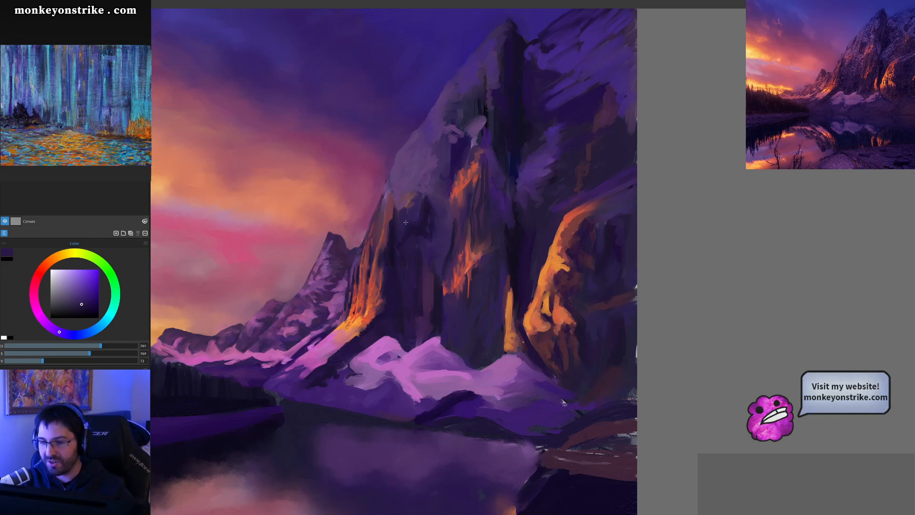
Cover the brownish patch at the top of the shadowed rock face with sampled purples, shaping its edge against the grey-purple slope
{"action": "mouse_move", "coordinate": [399, 216]}
{"action": "left_mouse_down"}
{"action": "mouse_move", "coordinate": [400, 194]}
{"action": "mouse_move", "coordinate": [408, 216]}
{"action": "mouse_move", "coordinate": [398, 192]}
{"action": "mouse_move", "coordinate": [408, 205]}
{"action": "mouse_move", "coordinate": [428, 182]}
{"action": "left_mouse_up"}
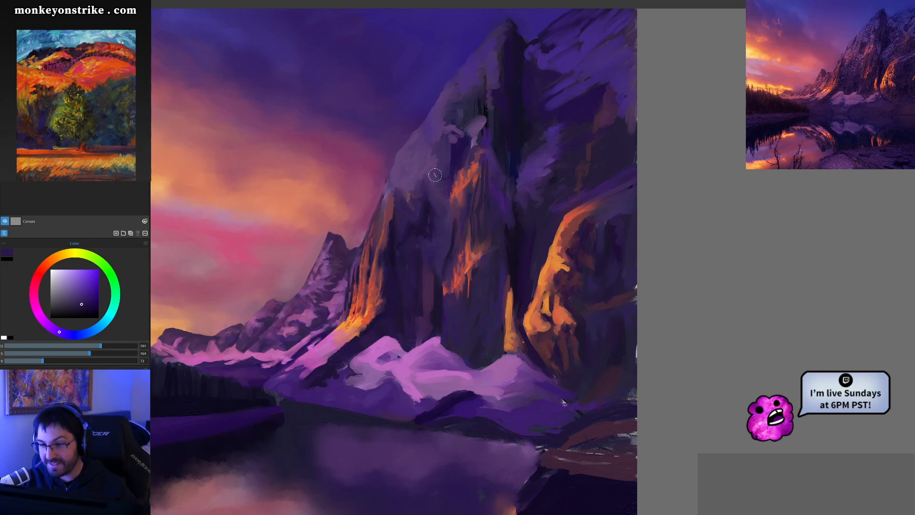
{"action": "left_click", "coordinate": [420, 231], "text": "alt"}
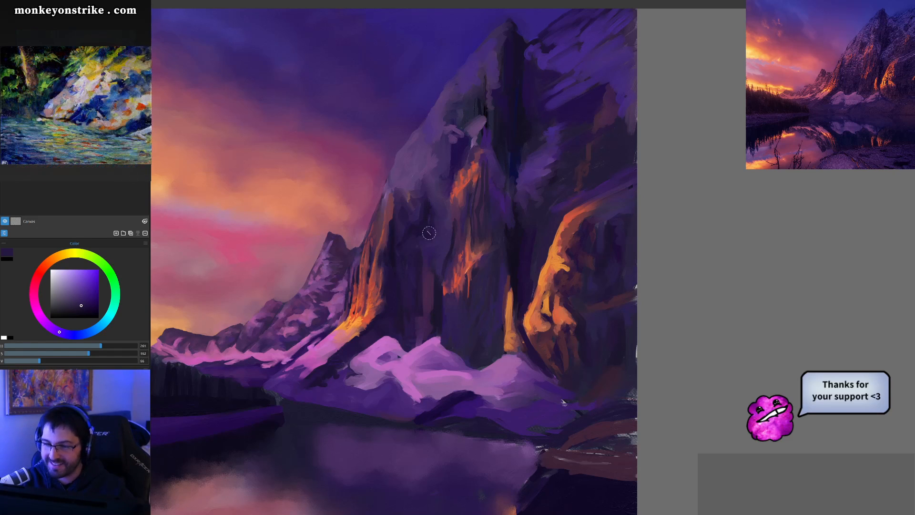
{"action": "left_click", "coordinate": [415, 232], "text": "alt"}
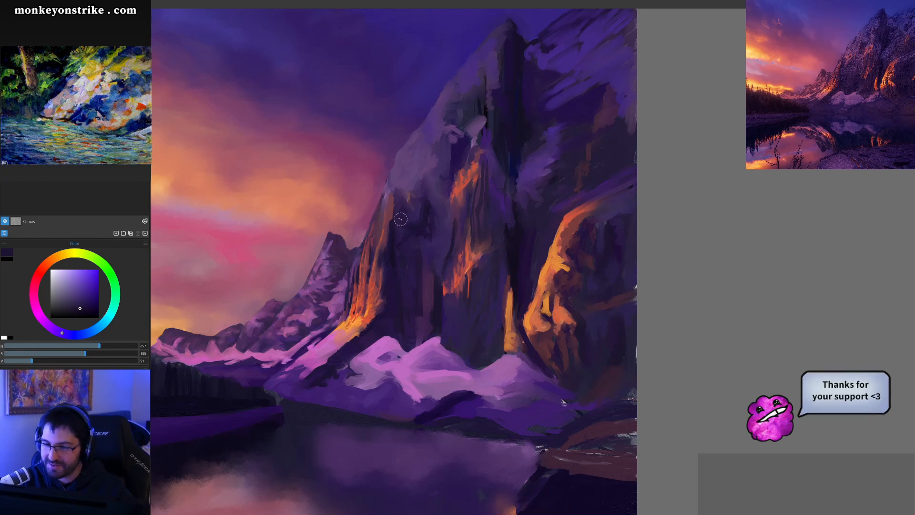
{"action": "left_click", "coordinate": [409, 184], "text": "alt"}
{"action": "left_click", "coordinate": [402, 187], "text": "alt"}
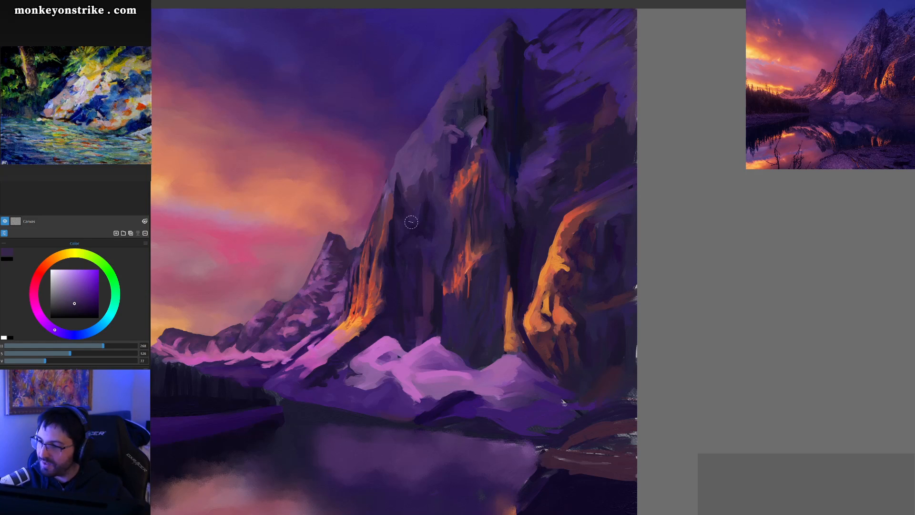
Darken the slope between the snow mounds and the lakeshore with deep purple shadow strokes sampled from the cliff
{"action": "left_click", "coordinate": [405, 262], "text": "alt"}
{"action": "left_click", "coordinate": [400, 286], "text": "alt"}
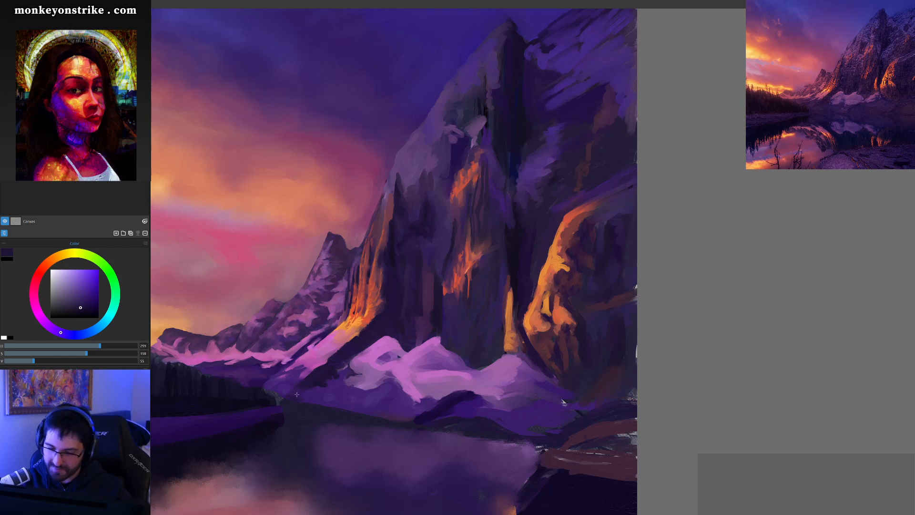
{"action": "left_click_drag", "start_coordinate": [335, 391], "coordinate": [301, 399]}
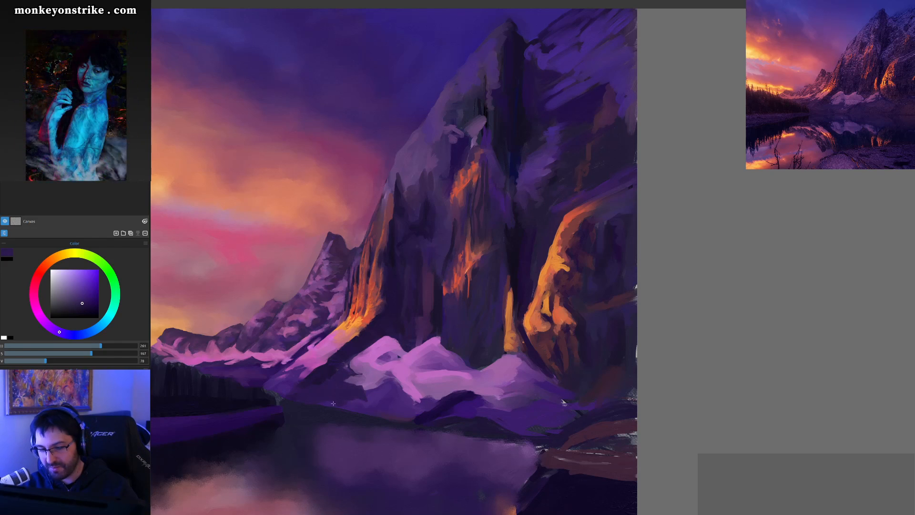
{"action": "mouse_move", "coordinate": [422, 407]}
{"action": "left_mouse_down"}
{"action": "mouse_move", "coordinate": [445, 394]}
{"action": "mouse_move", "coordinate": [424, 394]}
{"action": "left_mouse_up"}
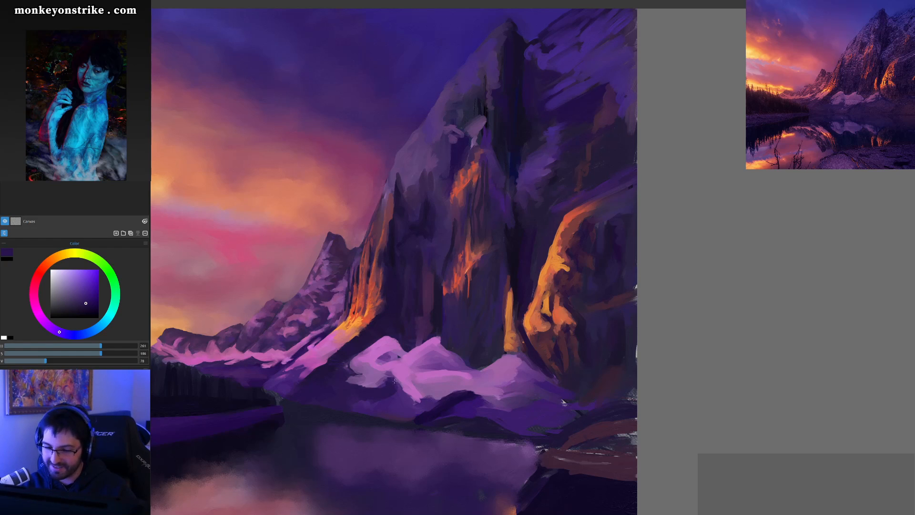
Reshape the lower left edge of the pink snow mound with sampled mauve and muted purple tones against the dark slope
{"action": "left_click", "coordinate": [381, 379], "text": "ctrl"}
{"action": "left_click", "coordinate": [353, 384], "text": "ctrl"}
{"action": "left_click", "coordinate": [354, 382], "text": "ctrl"}
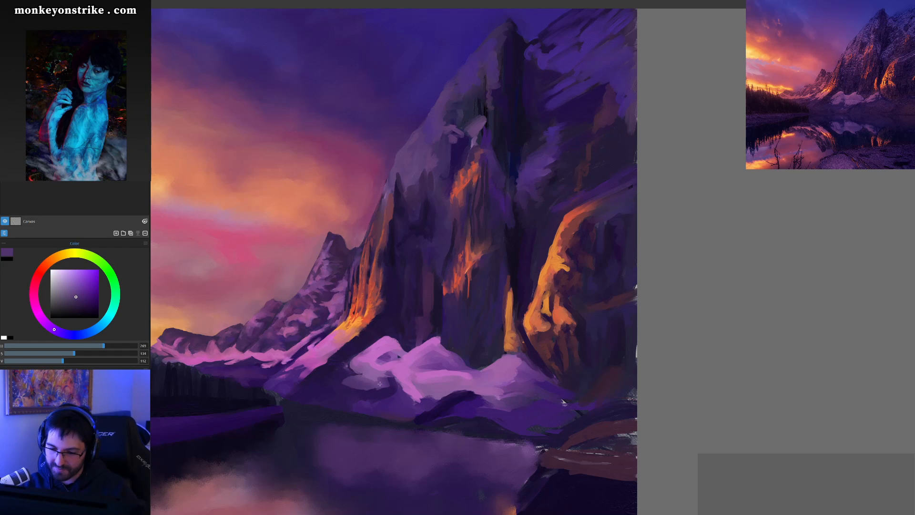
{"action": "left_click", "coordinate": [364, 376], "text": "ctrl"}
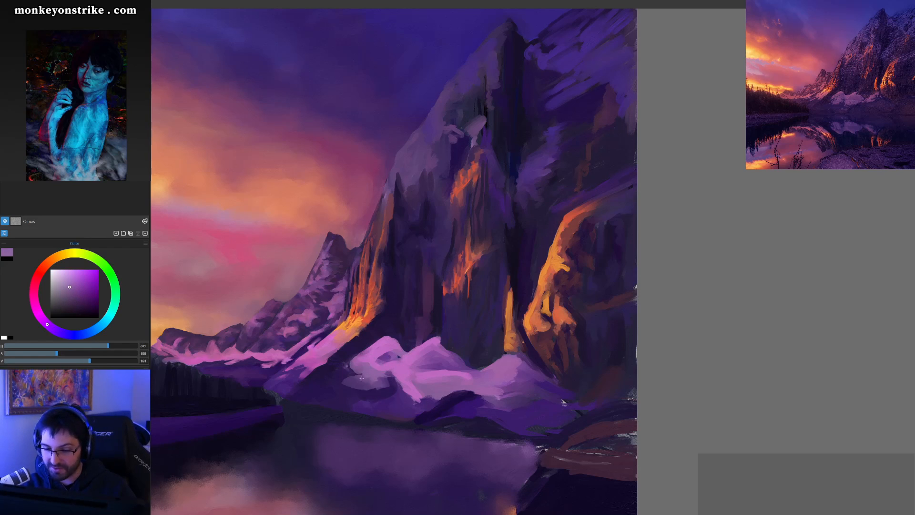
{"action": "left_click", "coordinate": [365, 377], "text": "ctrl"}
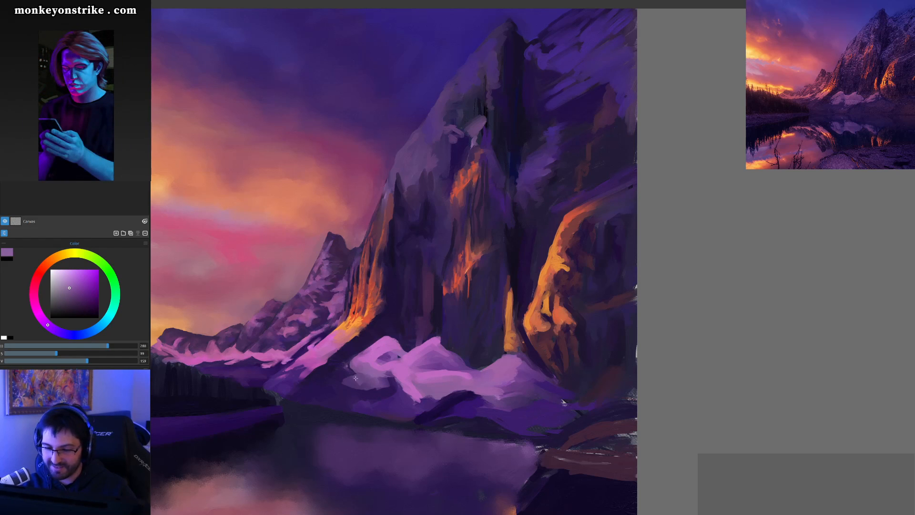
{"action": "left_click", "coordinate": [358, 378], "text": "ctrl"}
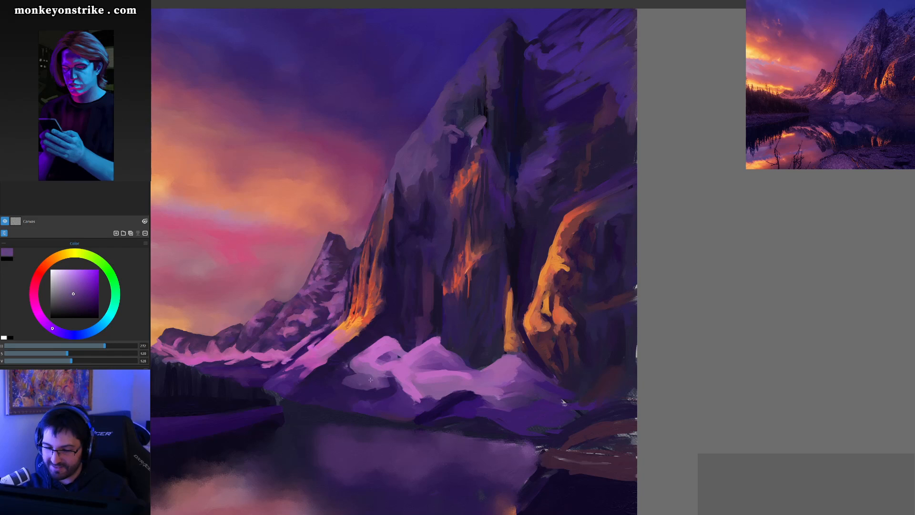
{"action": "left_click", "coordinate": [368, 374], "text": "ctrl"}
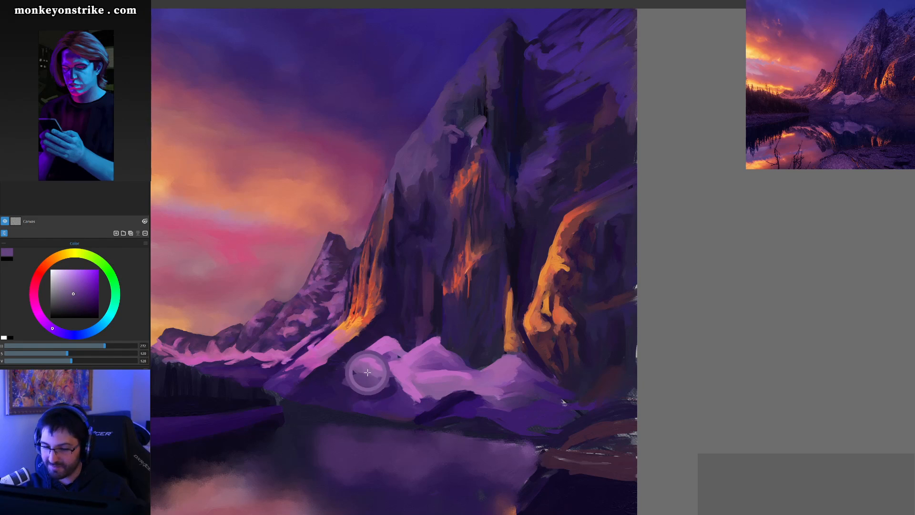
{"action": "left_click", "coordinate": [380, 353], "text": "ctrl"}
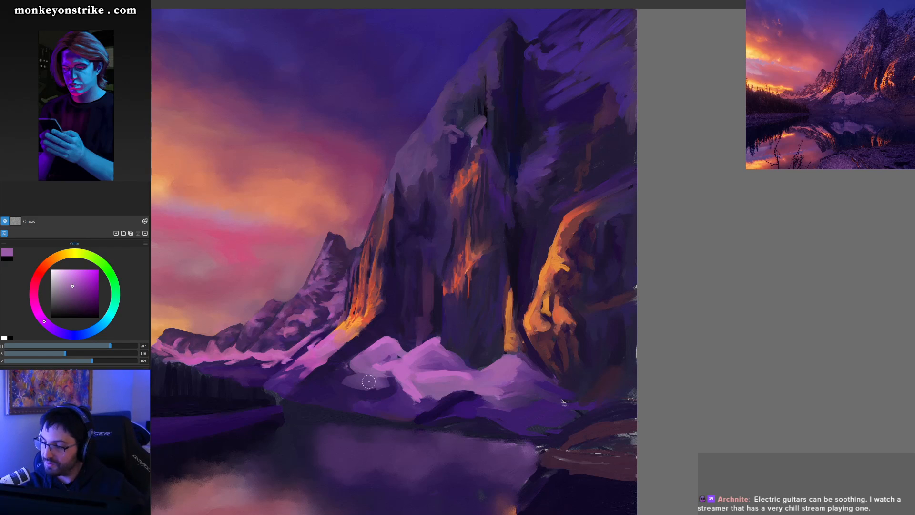
Rework the shadow crease between the two left snow peaks with sampled purple and mauve strokes
{"action": "left_click", "coordinate": [387, 354], "text": "alt"}
{"action": "left_click", "coordinate": [386, 356], "text": "alt"}
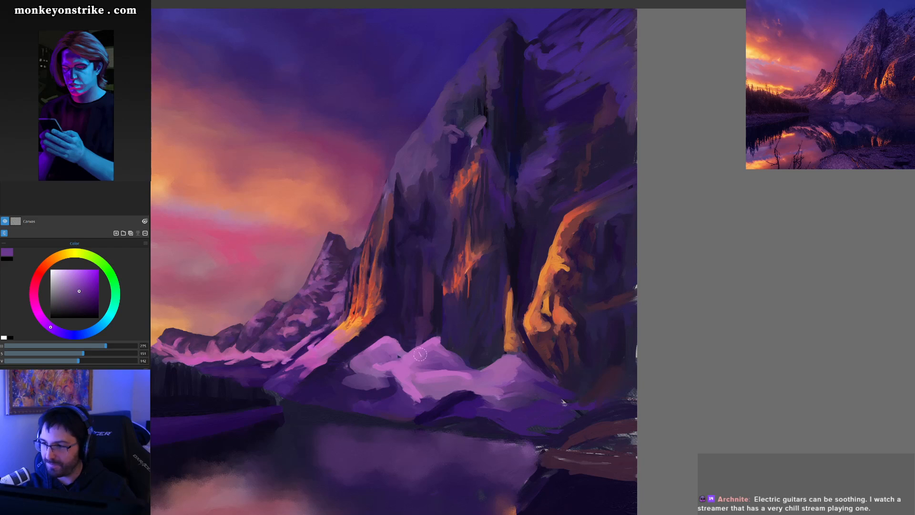
{"action": "left_click", "coordinate": [397, 357], "text": "alt"}
{"action": "left_click", "coordinate": [399, 355], "text": "alt"}
{"action": "left_click_drag", "start_coordinate": [402, 354], "coordinate": [383, 360]}
{"action": "left_click", "coordinate": [376, 360], "text": "alt"}
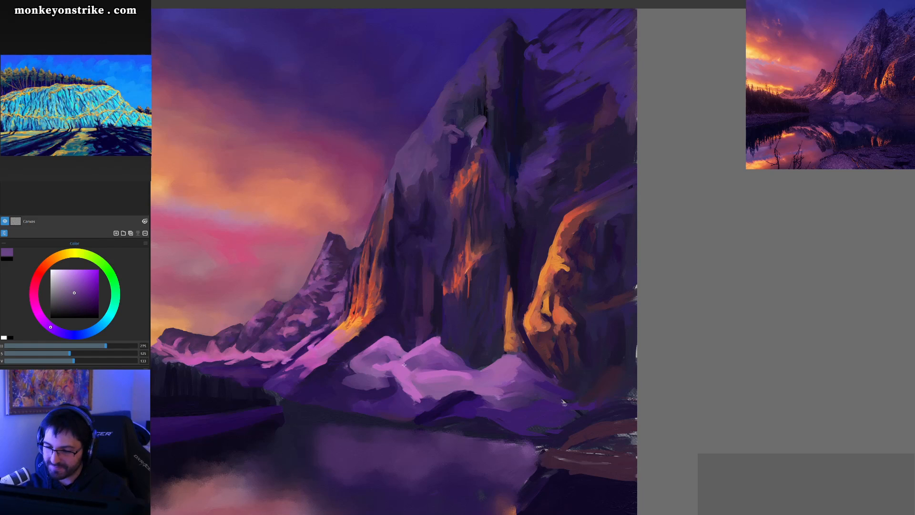
Blend sampled pink, mauve and purple tones across the middle snow peak and the bright pink streak below it
{"action": "left_click", "coordinate": [428, 346], "text": "alt"}
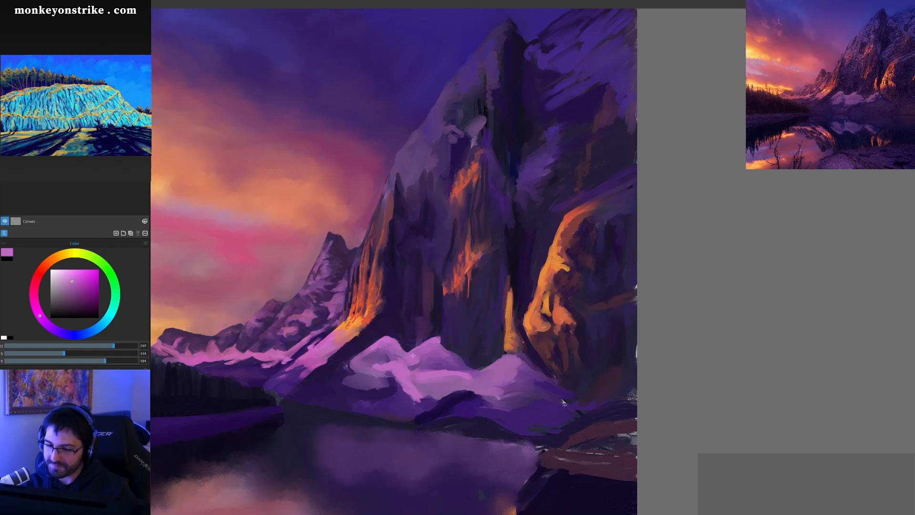
{"action": "left_click", "coordinate": [418, 373], "text": "alt"}
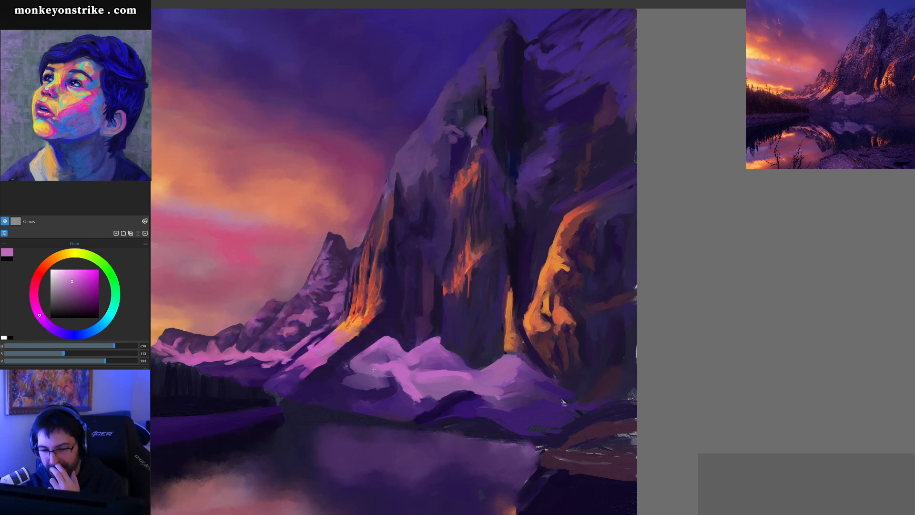
{"action": "left_click", "coordinate": [376, 368], "text": "alt"}
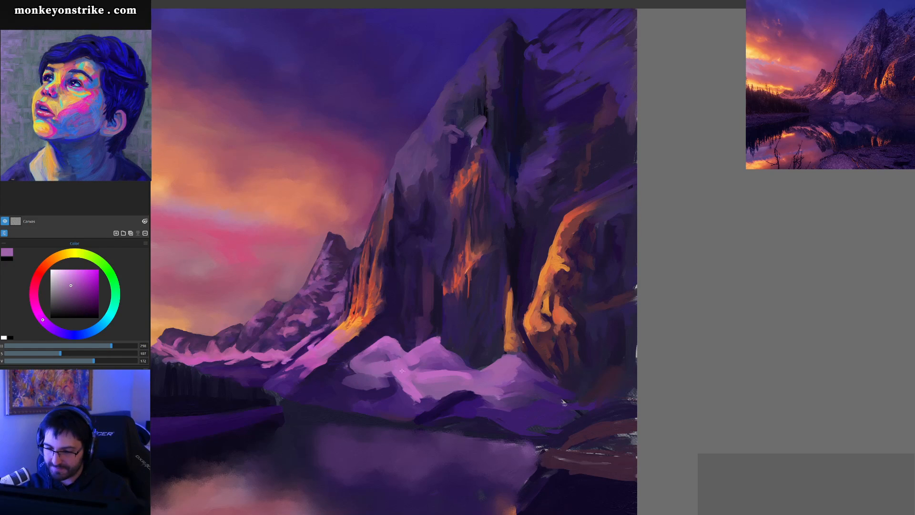
{"action": "left_click", "coordinate": [419, 379], "text": "alt"}
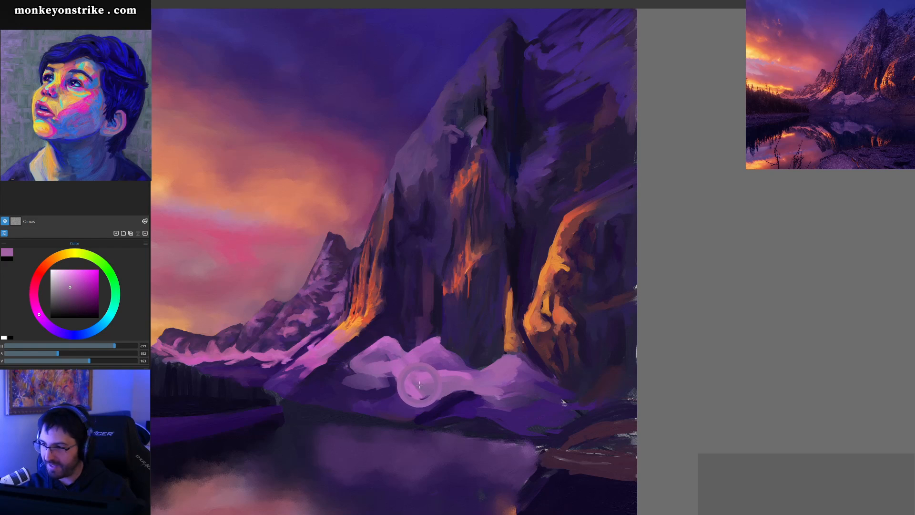
{"action": "left_click", "coordinate": [433, 363], "text": "alt"}
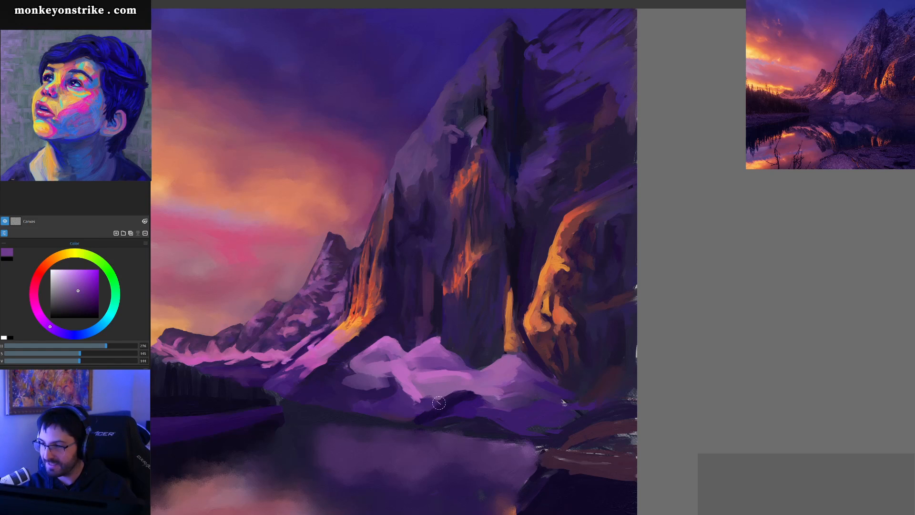
{"action": "left_click", "coordinate": [398, 377], "text": "alt"}
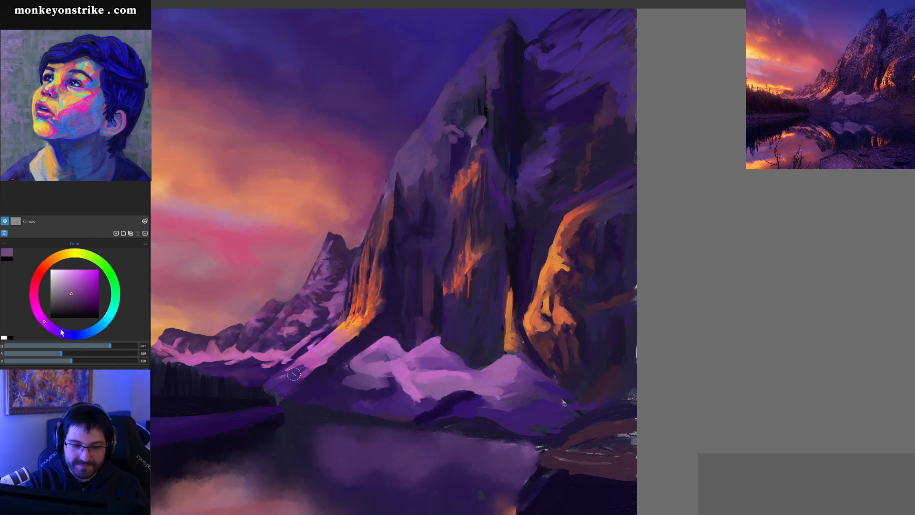
Fill the lower part of the middle snow mound with sampled mauve tones, softening the bright pink streak
{"action": "left_click", "coordinate": [445, 383], "text": "alt"}
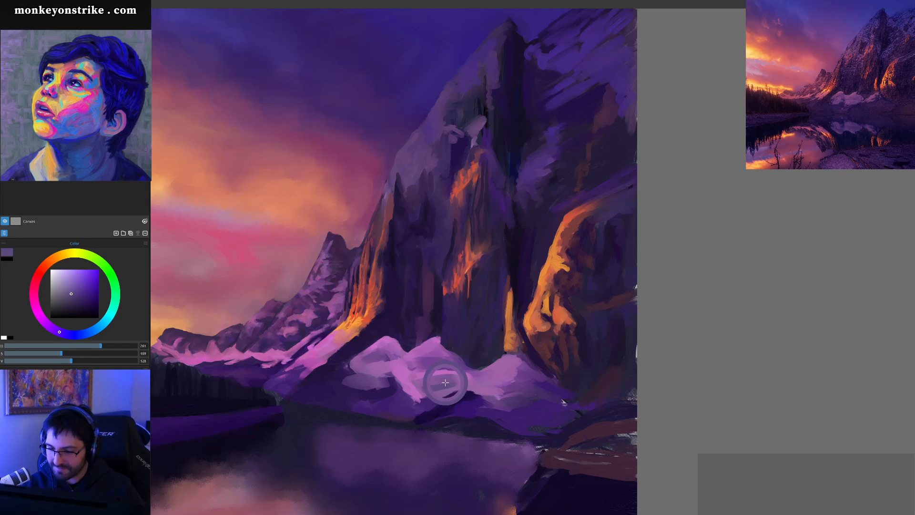
{"action": "left_click_drag", "start_coordinate": [421, 382], "coordinate": [453, 380]}
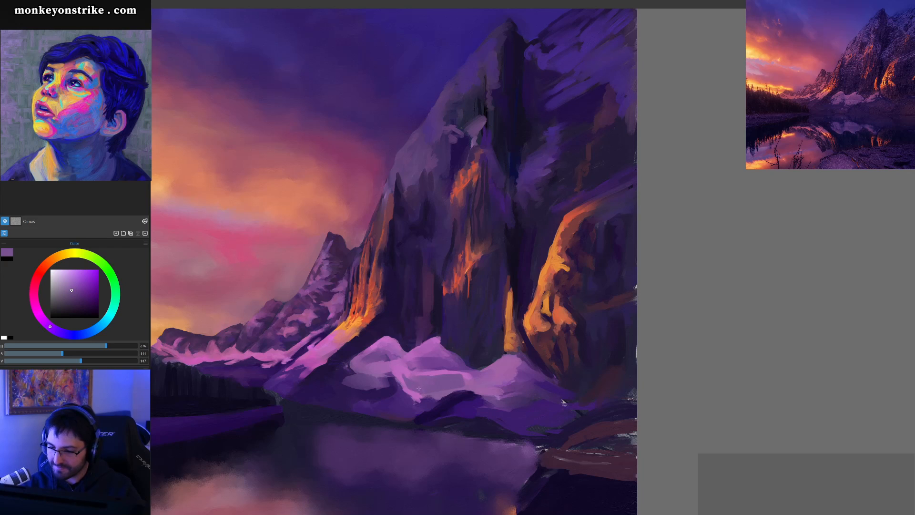
{"action": "mouse_move", "coordinate": [449, 380]}
{"action": "left_mouse_down"}
{"action": "mouse_move", "coordinate": [475, 380]}
{"action": "mouse_move", "coordinate": [421, 395]}
{"action": "mouse_move", "coordinate": [451, 390]}
{"action": "left_mouse_up"}
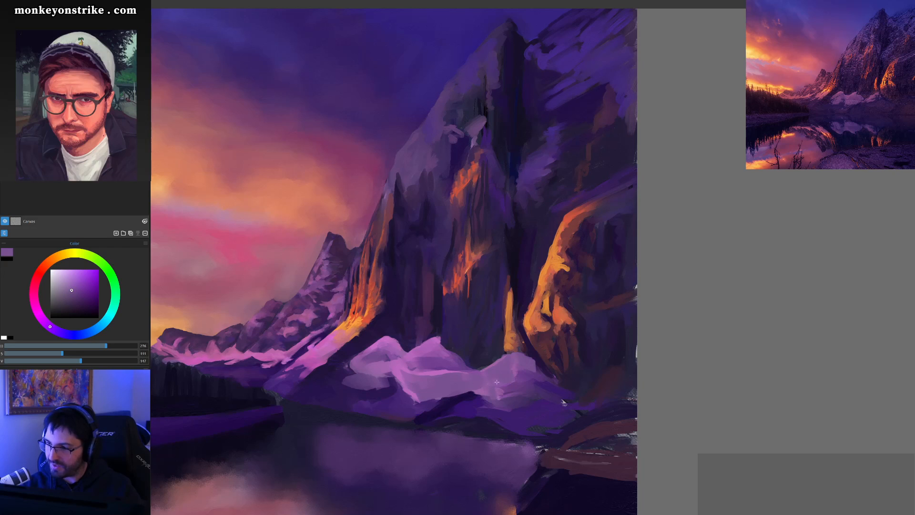
Cut back the lower edge of the right-hand snow mound with sampled mauve and deep purple strokes
{"action": "left_click", "coordinate": [474, 404], "text": "ctrl"}
{"action": "mouse_move", "coordinate": [473, 396]}
{"action": "left_mouse_down"}
{"action": "mouse_move", "coordinate": [458, 408]}
{"action": "mouse_move", "coordinate": [533, 385]}
{"action": "left_mouse_up"}
{"action": "left_click", "coordinate": [492, 388], "text": "ctrl"}
{"action": "left_click", "coordinate": [530, 385], "text": "ctrl"}
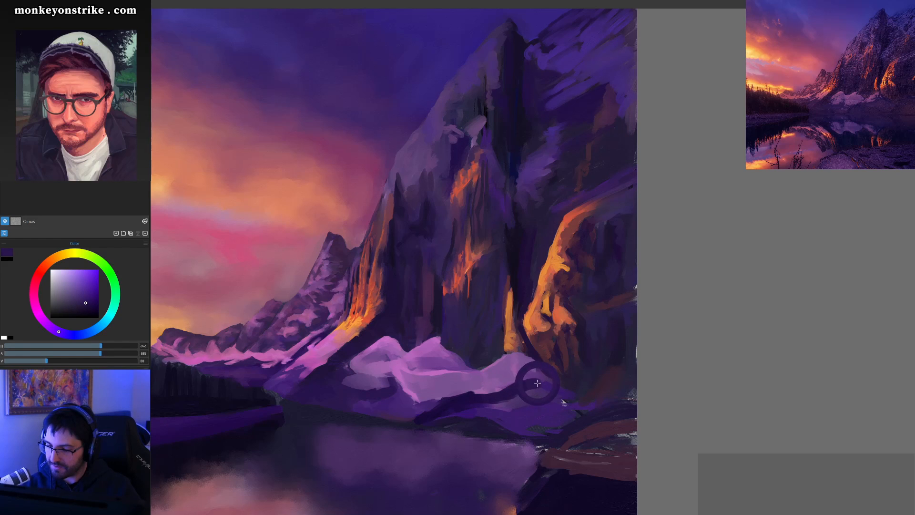
{"action": "left_click", "coordinate": [543, 381], "text": "ctrl"}
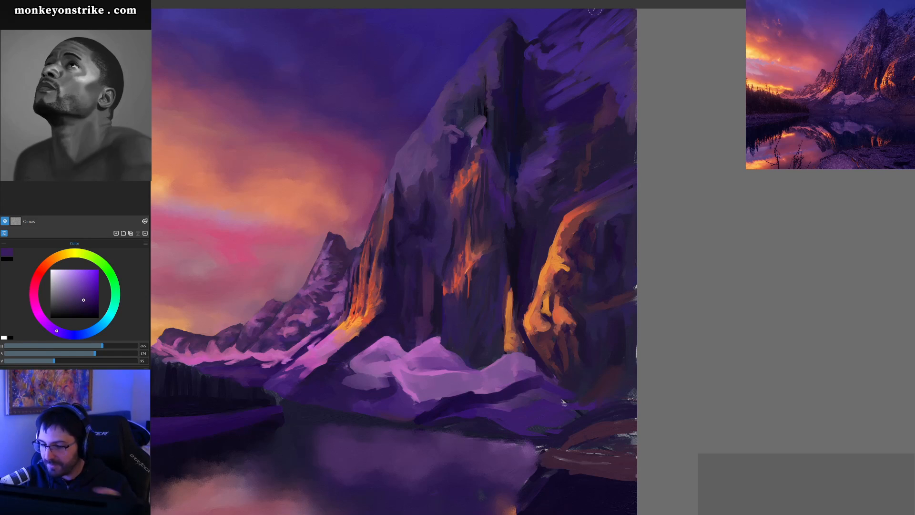
Carve a dark purple shadow notch into the right-hand snow mound and sharpen the snow edge beside it
{"action": "left_click", "coordinate": [520, 373], "text": "alt"}
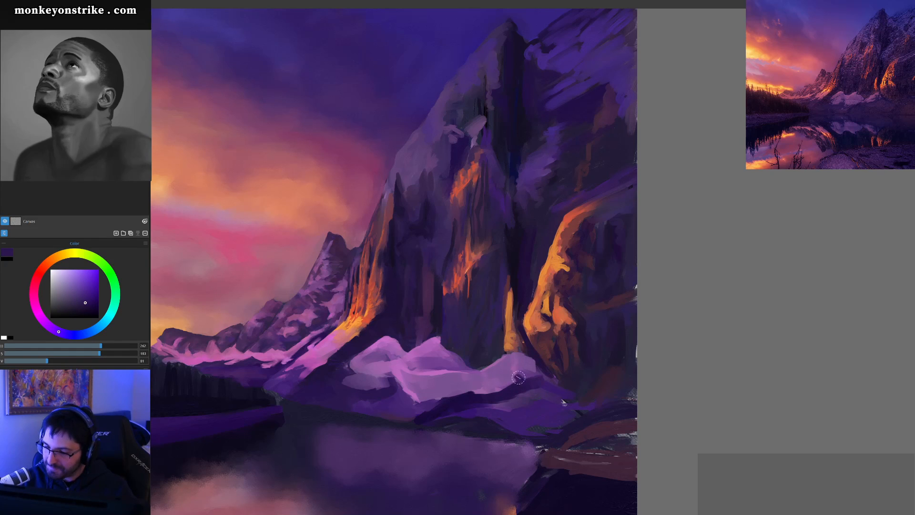
{"action": "left_click_drag", "start_coordinate": [516, 372], "coordinate": [537, 376]}
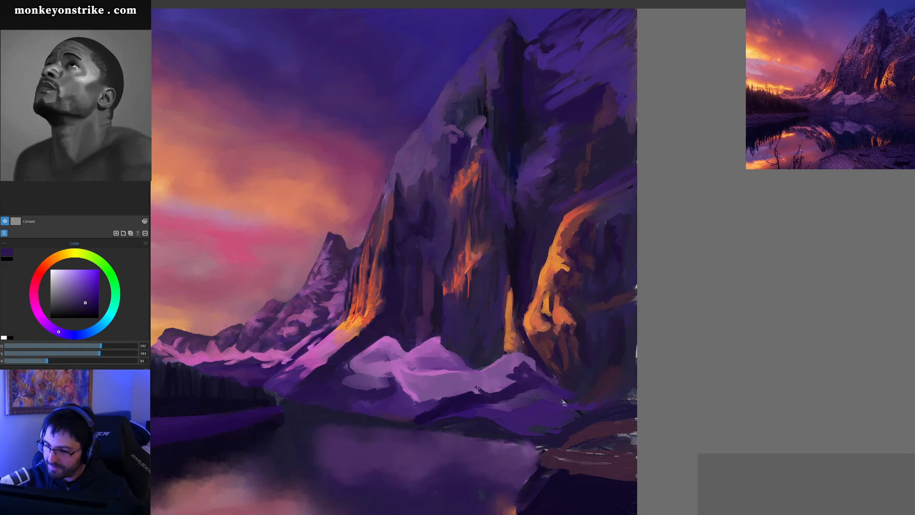
{"action": "mouse_move", "coordinate": [470, 389]}
{"action": "left_mouse_down"}
{"action": "mouse_move", "coordinate": [458, 395]}
{"action": "mouse_move", "coordinate": [473, 393]}
{"action": "left_mouse_up"}
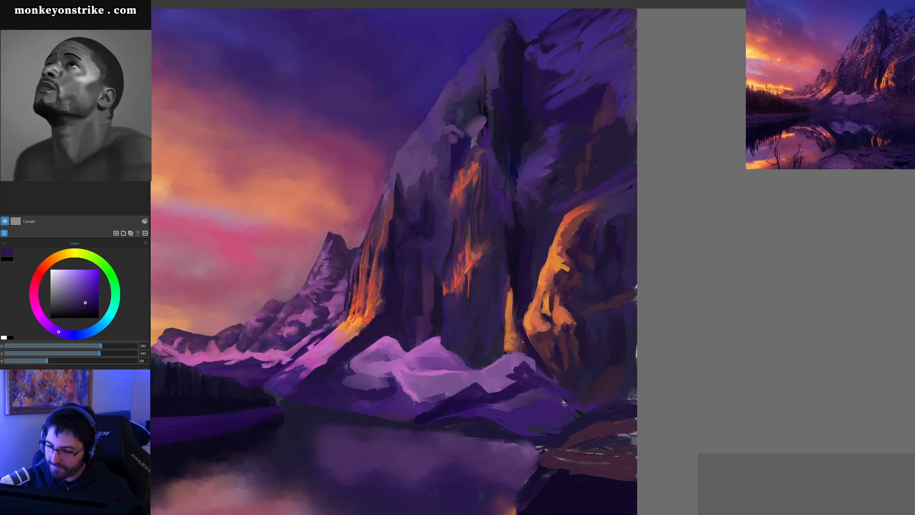
Trim the pointed lower tip of the middle snow mound with sampled dark purple and even out its mauve base
{"action": "left_click", "coordinate": [414, 400], "text": "alt"}
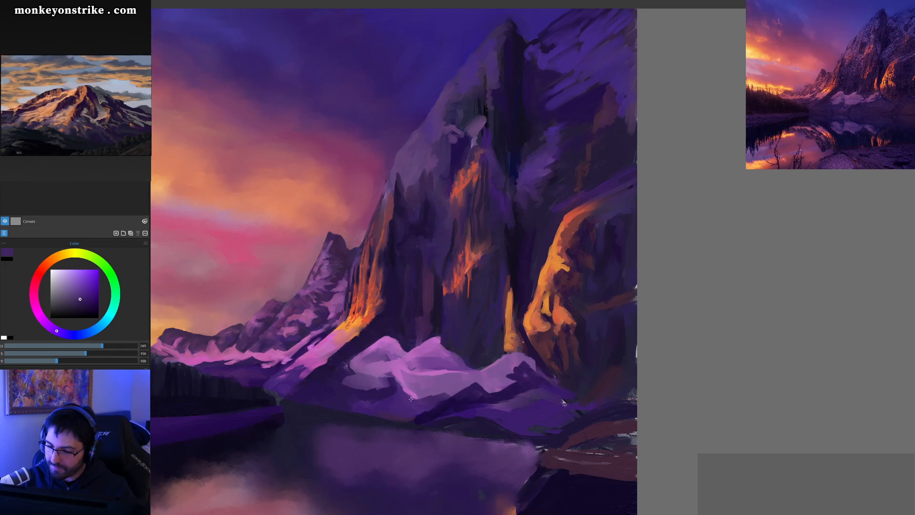
{"action": "left_click_drag", "start_coordinate": [408, 393], "coordinate": [431, 397]}
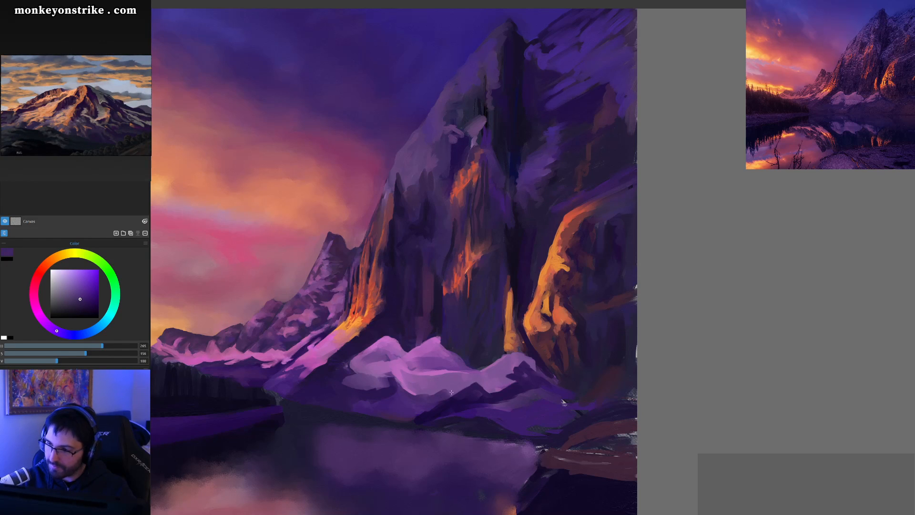
{"action": "left_click", "coordinate": [450, 387], "text": "alt"}
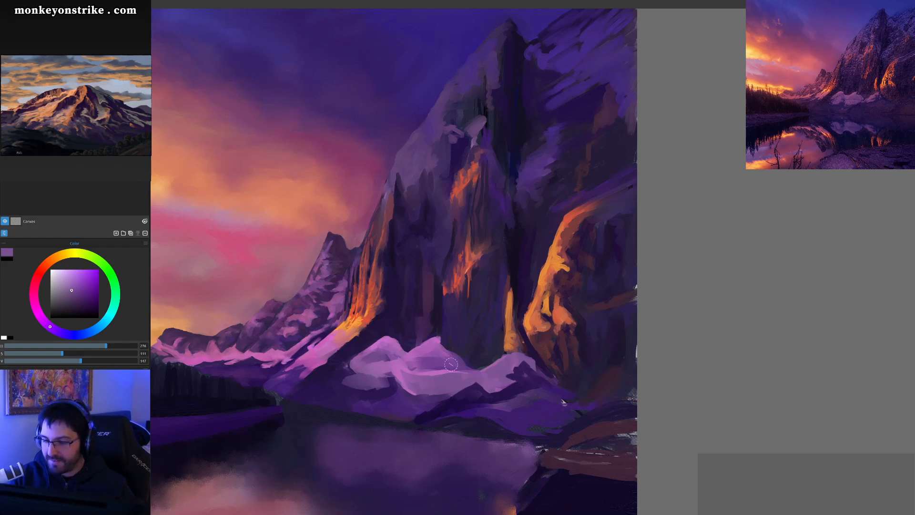
{"action": "left_click", "coordinate": [403, 371], "text": "ctrl"}
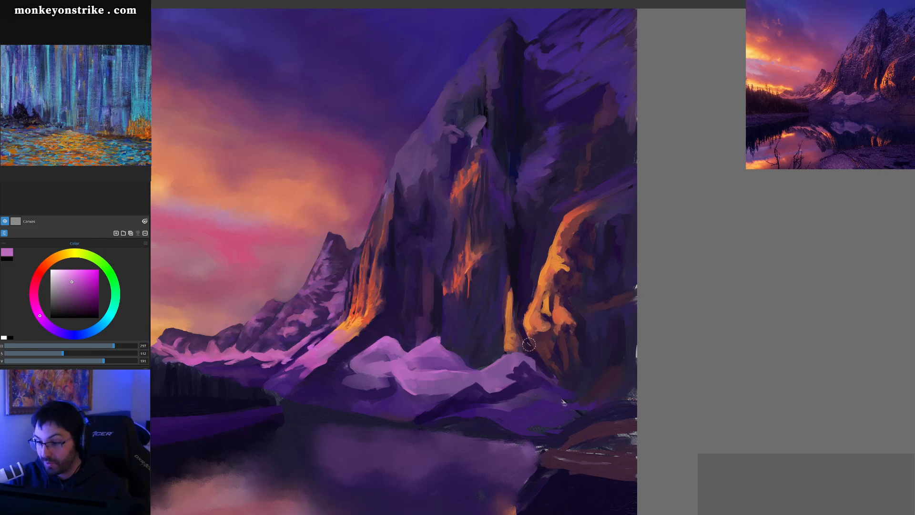
Refine the shadow notch and snow edges of the right-hand mound with sampled mauve and dark purple
{"action": "left_click", "coordinate": [497, 364], "text": "alt"}
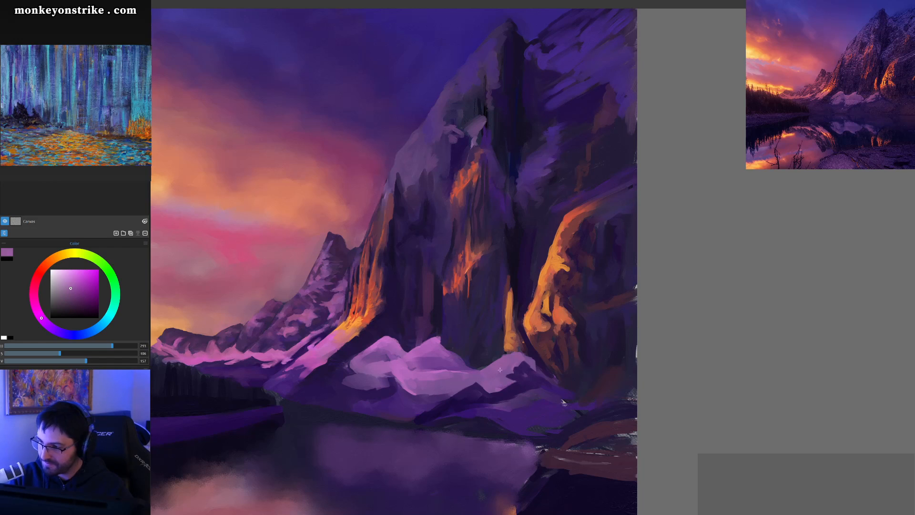
{"action": "left_click", "coordinate": [518, 371], "text": "alt"}
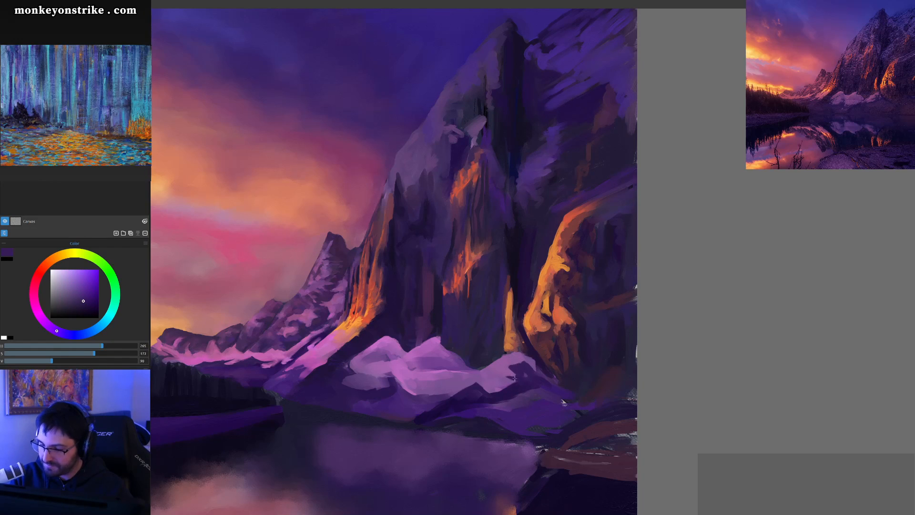
{"action": "left_click", "coordinate": [510, 372], "text": "alt"}
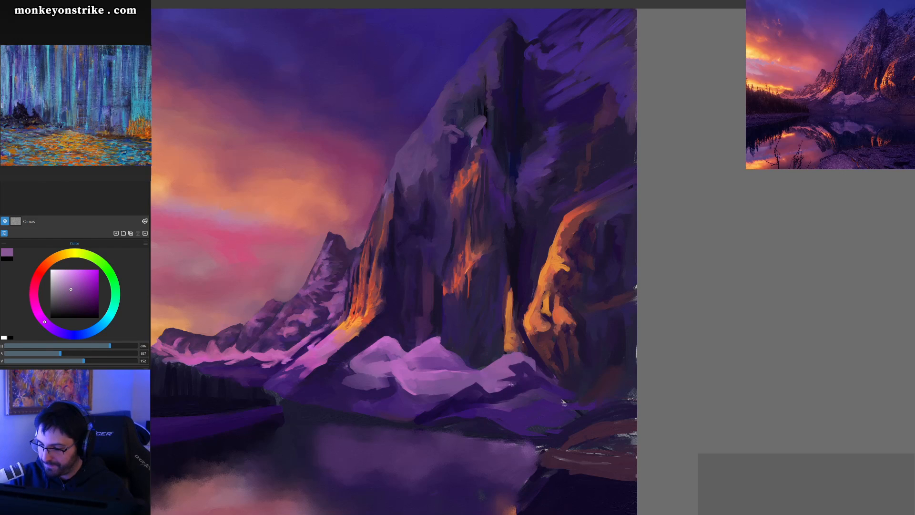
{"action": "left_click", "coordinate": [520, 389], "text": "alt"}
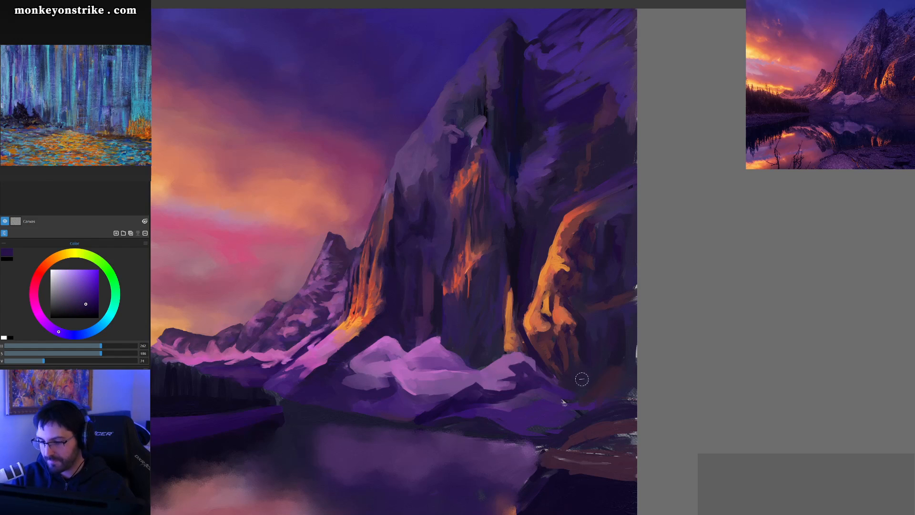
Unify the slope below the right-hand snow mound with broad strokes of sampled deep purple
{"action": "key", "text": "ctrl+minus"}
{"action": "key", "text": "ctrl+minus"}
{"action": "key", "text": "ctrl+plus"}
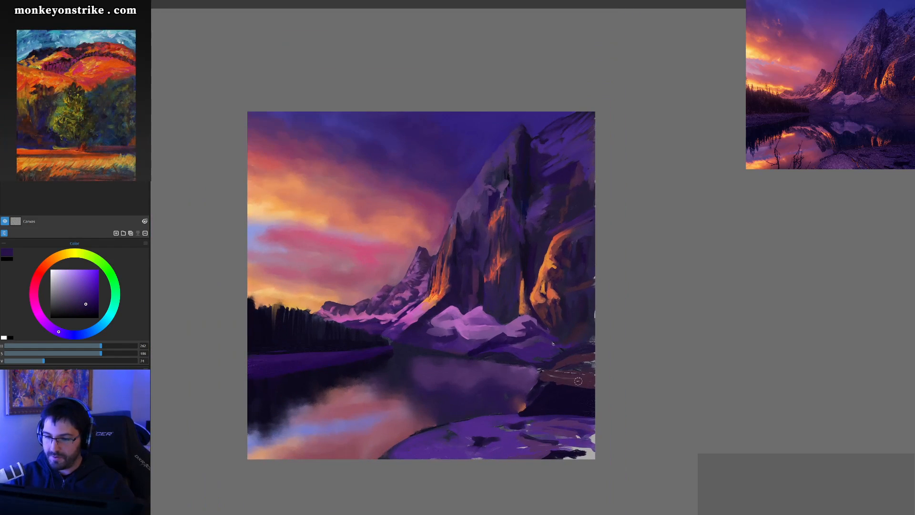
{"action": "key", "text": "ctrl+plus"}
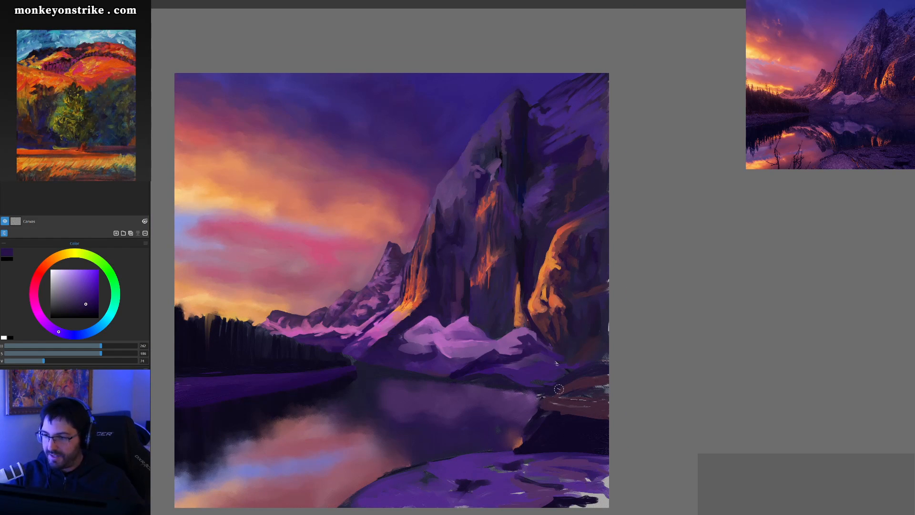
{"action": "left_click", "coordinate": [425, 336], "text": "ctrl"}
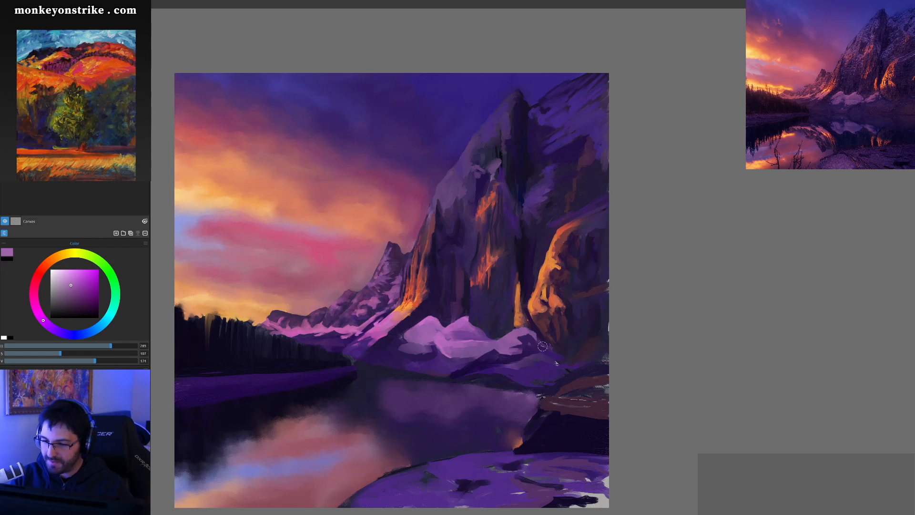
{"action": "scroll", "coordinate": [541, 345], "scroll_direction": "up", "scroll_amount": 1}
{"action": "scroll", "coordinate": [541, 347], "scroll_direction": "up", "scroll_amount": 1}
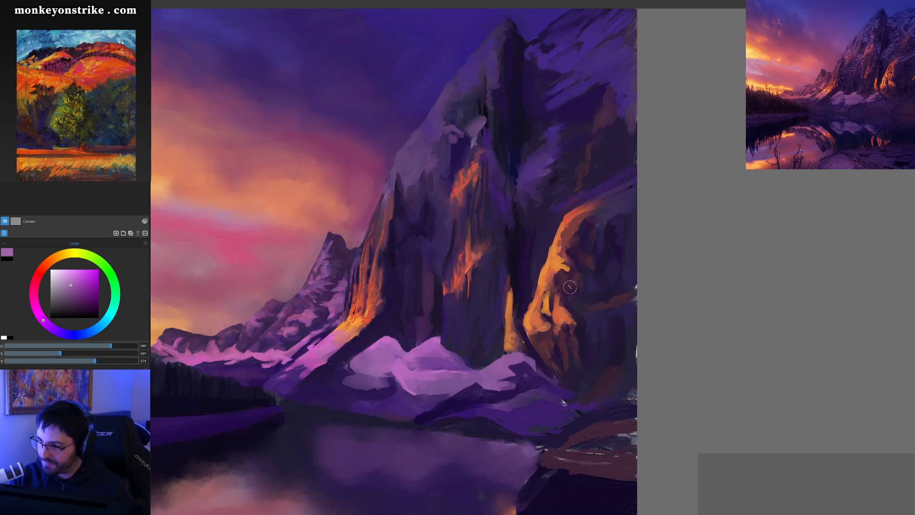
{"action": "left_click", "coordinate": [533, 373], "text": "alt"}
{"action": "mouse_move", "coordinate": [519, 382]}
{"action": "left_mouse_down"}
{"action": "mouse_move", "coordinate": [543, 372]}
{"action": "mouse_move", "coordinate": [525, 398]}
{"action": "mouse_move", "coordinate": [543, 397]}
{"action": "mouse_move", "coordinate": [512, 406]}
{"action": "left_mouse_up"}
{"action": "left_click", "coordinate": [514, 408], "text": "alt"}
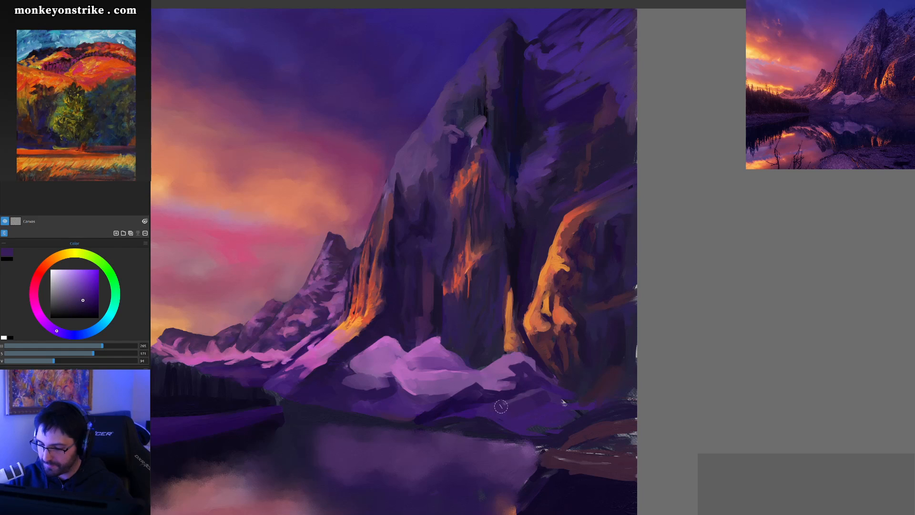
{"action": "left_click", "coordinate": [481, 405], "text": "alt"}
{"action": "left_click", "coordinate": [482, 405], "text": "alt"}
{"action": "left_click_drag", "start_coordinate": [482, 408], "coordinate": [528, 394]}
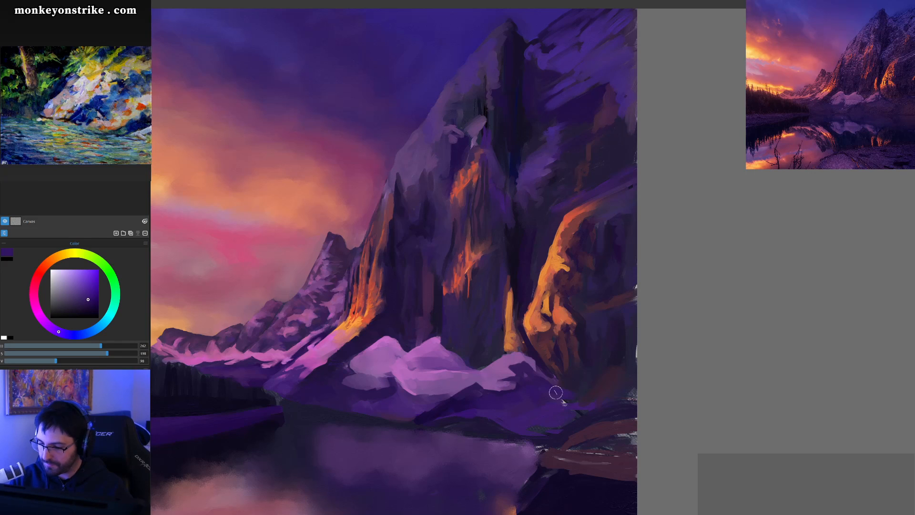
Reshape the dark foreground hill below the snow mounds with sampled near-black and deep purple strokes
{"action": "left_click", "coordinate": [495, 409], "text": "alt"}
{"action": "left_click_drag", "start_coordinate": [434, 418], "coordinate": [462, 409]}
{"action": "left_click", "coordinate": [456, 404], "text": "alt"}
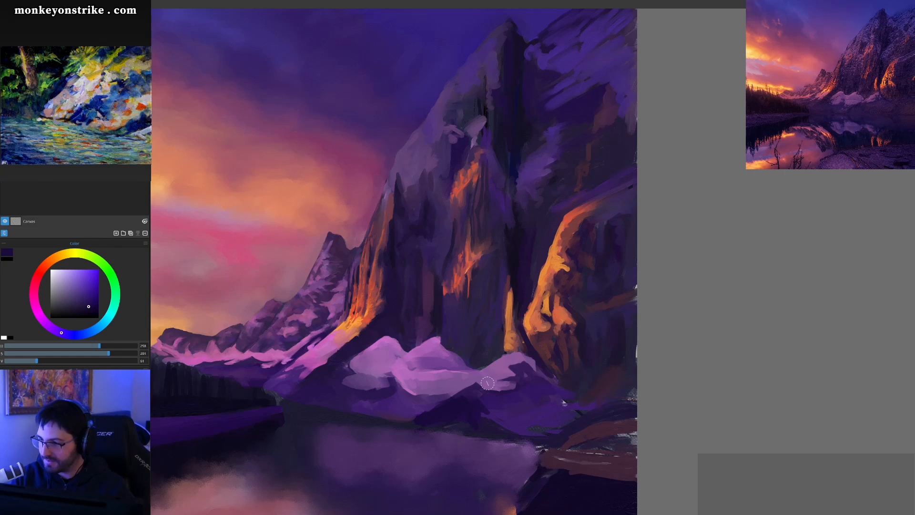
{"action": "left_click", "coordinate": [491, 399], "text": "alt"}
{"action": "left_click_drag", "start_coordinate": [488, 400], "coordinate": [491, 409]}
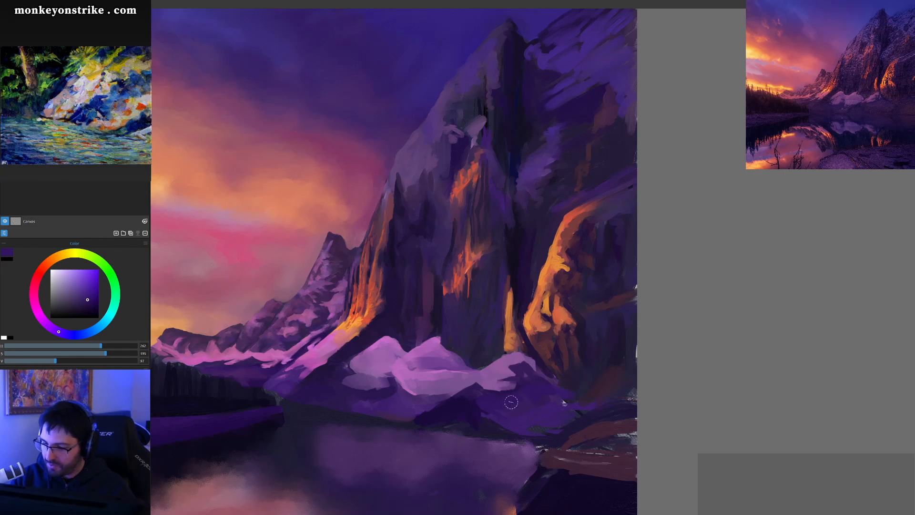
Blend sampled purples over the right end of the slope, covering the pale gaps beneath the cliff base
{"action": "left_click", "coordinate": [535, 404], "text": "alt"}
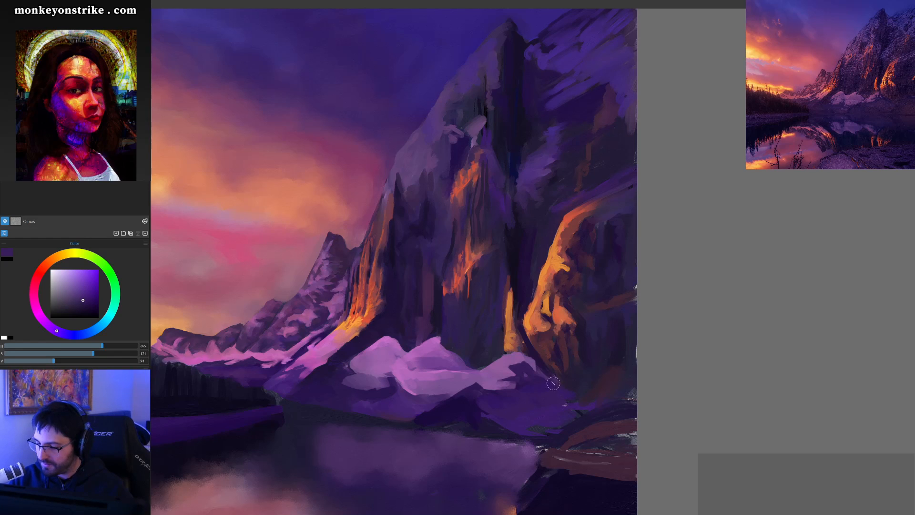
{"action": "left_click", "coordinate": [549, 383], "text": "alt"}
{"action": "left_click", "coordinate": [550, 384], "text": "alt"}
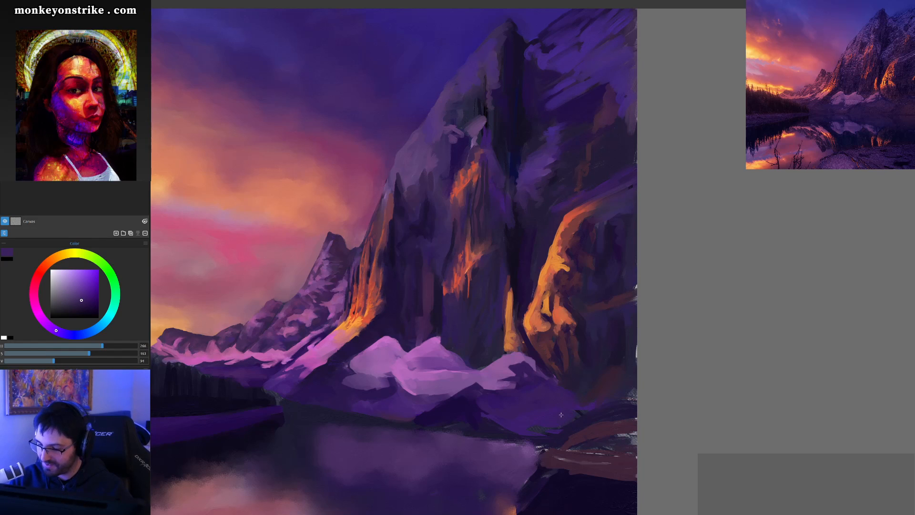
Extend the dark foreground hill toward the right-hand shore with sampled dark purple tones
{"action": "left_click", "coordinate": [474, 410], "text": "alt"}
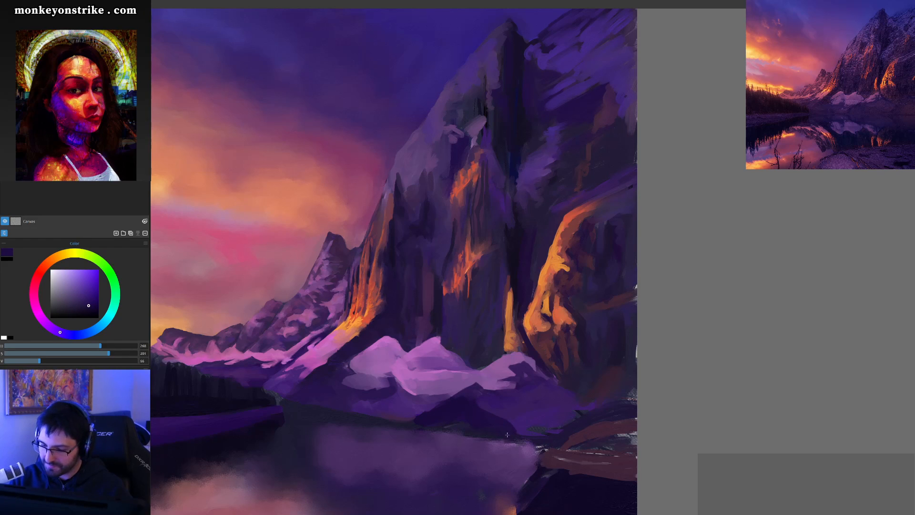
{"action": "left_click", "coordinate": [577, 381], "text": "alt"}
{"action": "left_click", "coordinate": [573, 379], "text": "alt"}
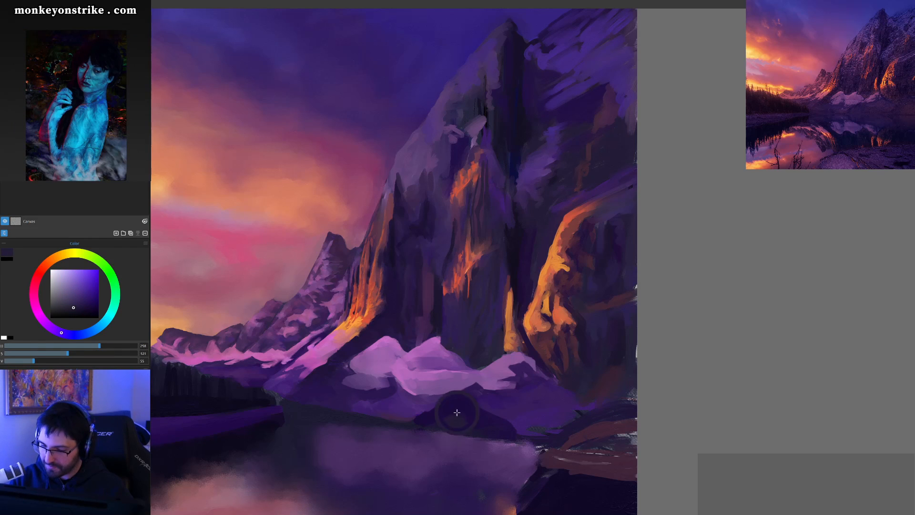
{"action": "left_click", "coordinate": [445, 416], "text": "alt"}
{"action": "left_click", "coordinate": [453, 418], "text": "alt"}
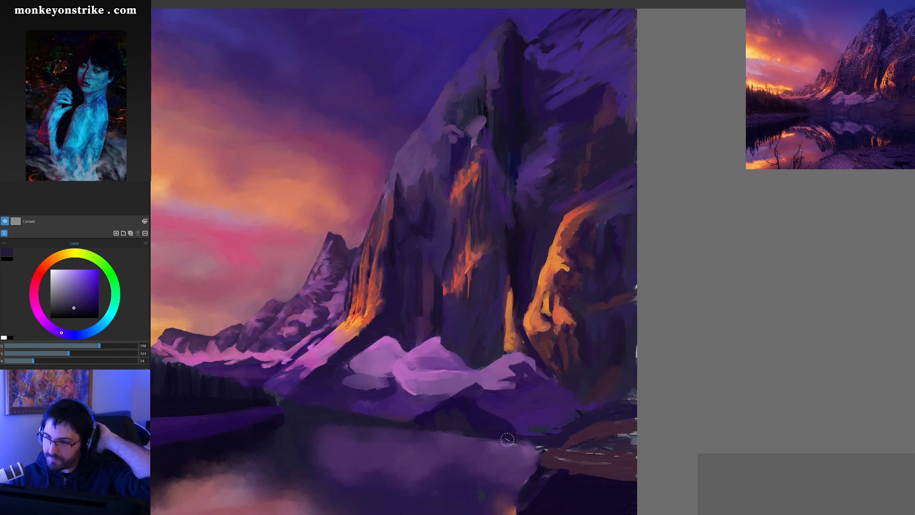
Paint a dark purple shoreline band from the foreground hill to the canvas's right edge
{"action": "left_click", "coordinate": [475, 416], "text": "alt"}
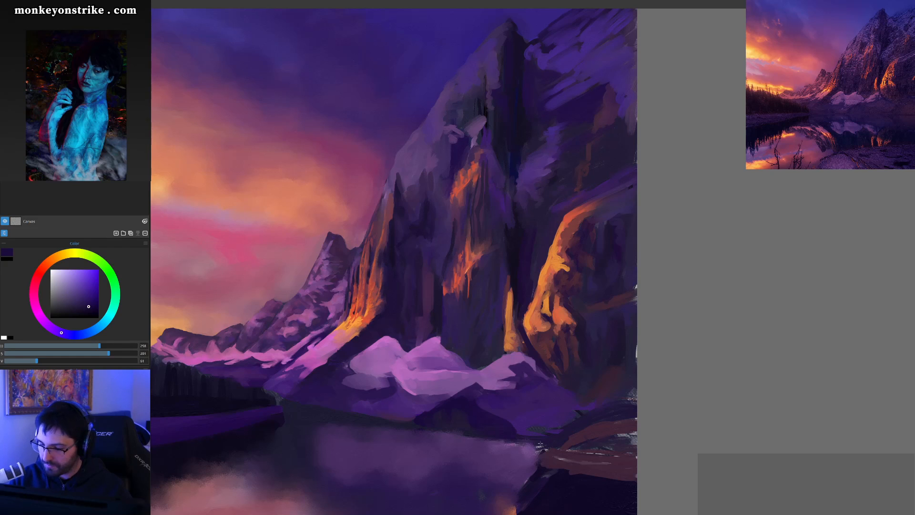
{"action": "left_click_drag", "start_coordinate": [524, 433], "coordinate": [635, 435]}
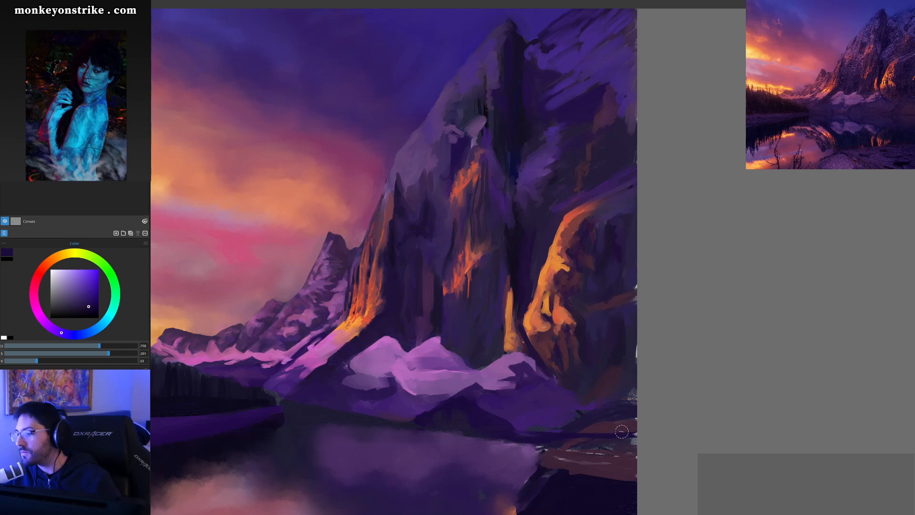
{"action": "left_click_drag", "start_coordinate": [573, 436], "coordinate": [643, 439]}
Cover the dark rock and orange spot on the right bank with horizontal strokes of sampled dark purple
{"action": "mouse_move", "coordinate": [571, 475]}
{"action": "left_mouse_down"}
{"action": "mouse_move", "coordinate": [525, 321]}
{"action": "mouse_move", "coordinate": [482, 310]}
{"action": "mouse_move", "coordinate": [520, 303]}
{"action": "mouse_move", "coordinate": [492, 318]}
{"action": "mouse_move", "coordinate": [522, 319]}
{"action": "left_mouse_up"}
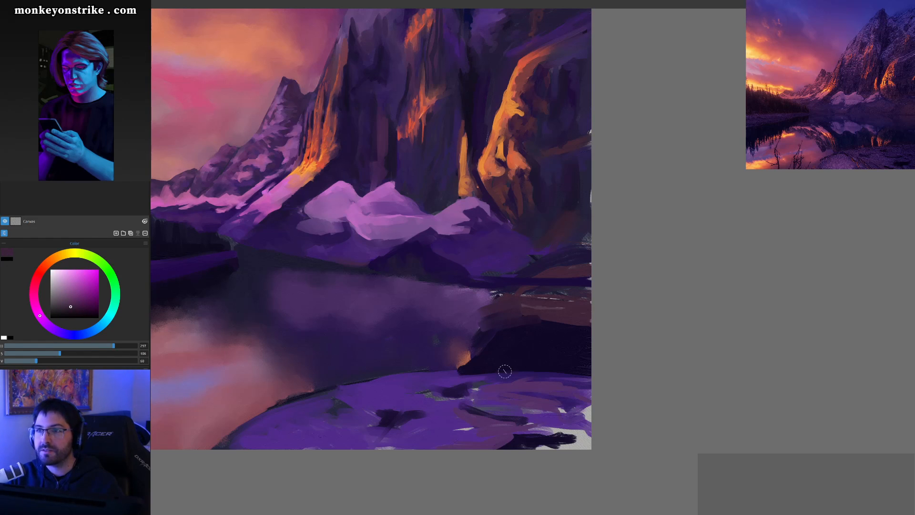
{"action": "key", "text": "ctrl+minus"}
{"action": "key", "text": "ctrl+minus"}
{"action": "key", "text": "ctrl+minus"}
{"action": "left_click_drag", "start_coordinate": [520, 363], "coordinate": [488, 388]}
{"action": "left_click_drag", "start_coordinate": [507, 339], "coordinate": [466, 332]}
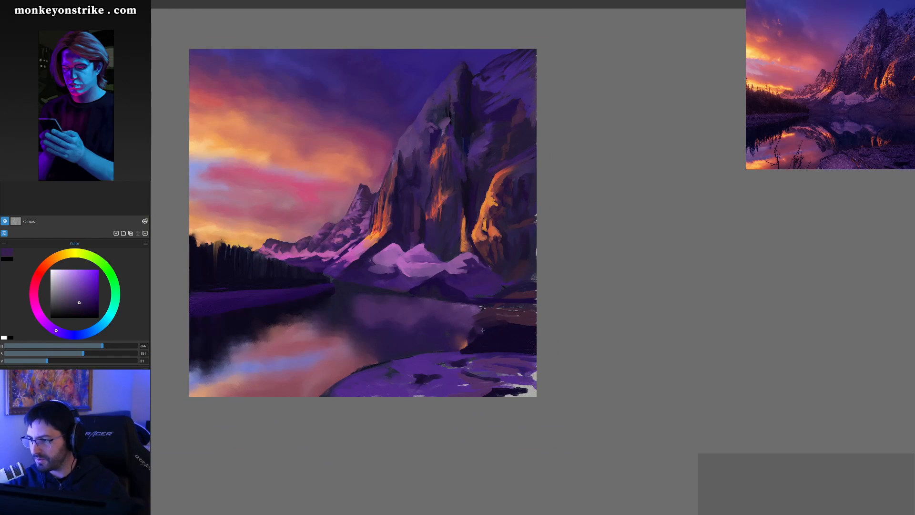
{"action": "left_click", "coordinate": [500, 330], "text": "alt"}
{"action": "left_click_drag", "start_coordinate": [486, 309], "coordinate": [529, 312]}
{"action": "left_click_drag", "start_coordinate": [479, 330], "coordinate": [533, 330]}
{"action": "mouse_move", "coordinate": [463, 337]}
{"action": "left_mouse_down"}
{"action": "mouse_move", "coordinate": [527, 339]}
{"action": "mouse_move", "coordinate": [457, 348]}
{"action": "mouse_move", "coordinate": [509, 346]}
{"action": "left_mouse_up"}
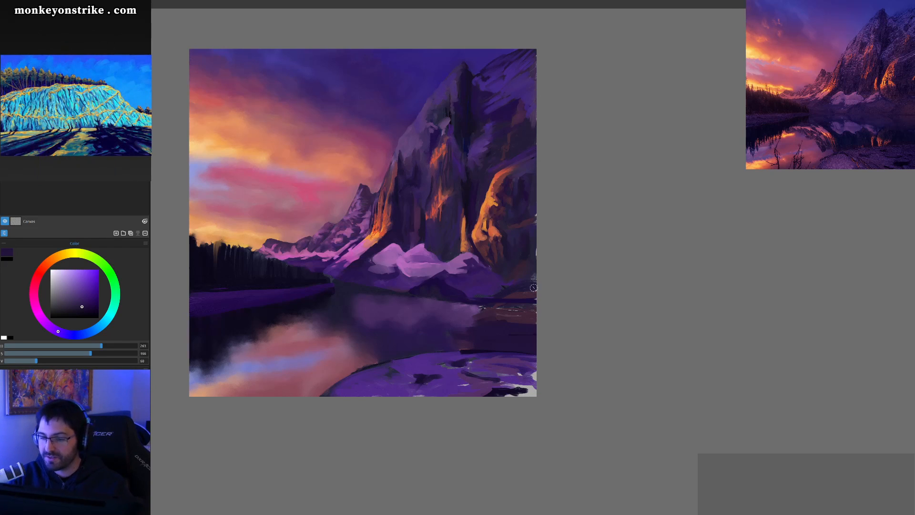
{"action": "scroll", "coordinate": [534, 286], "scroll_direction": "up", "scroll_amount": 3}
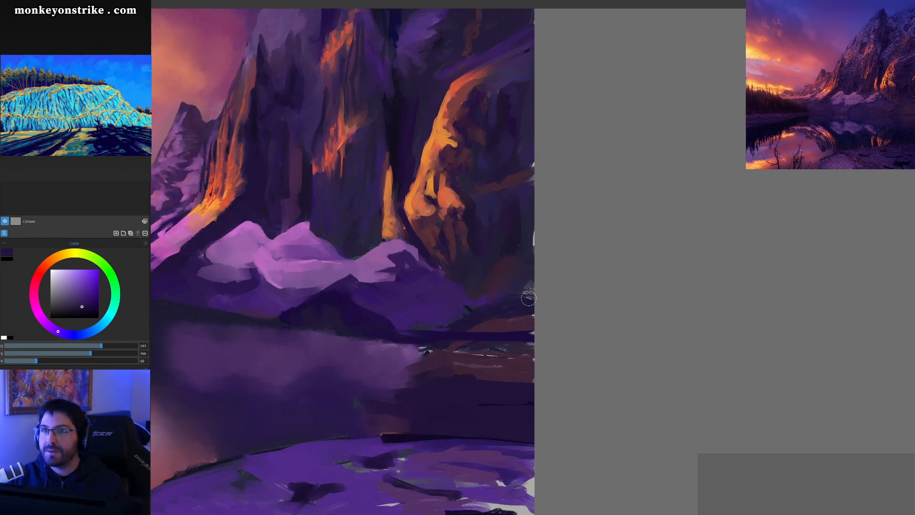
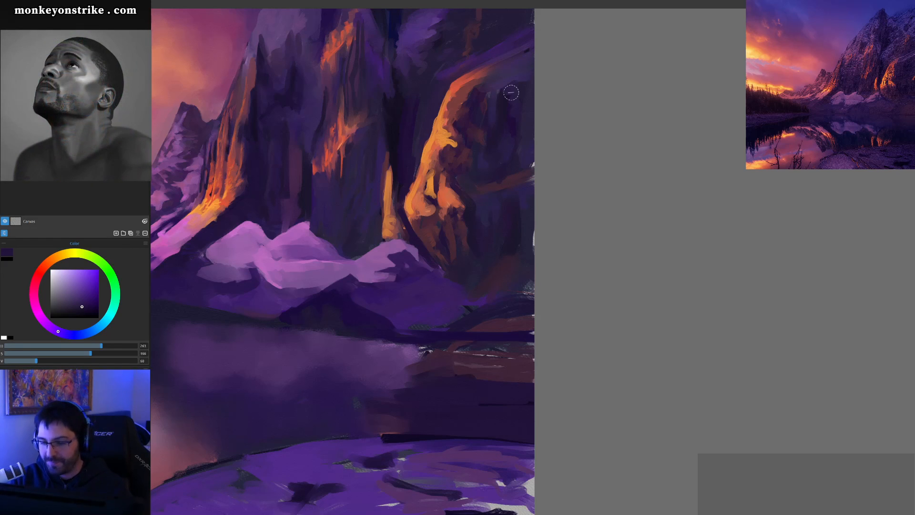
Blend sampled dark purples across the slope below the cliff base, covering the brown patch near the canvas's right edge
{"action": "key", "text": "alt"}
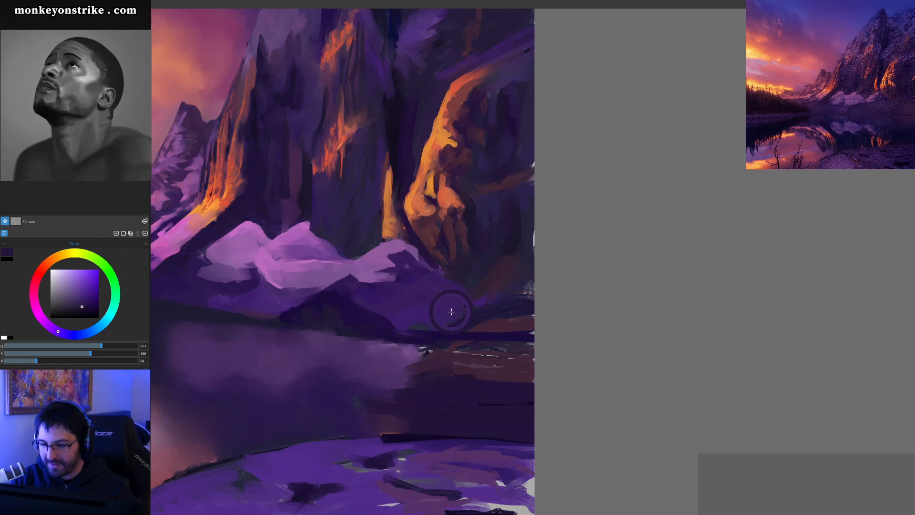
{"action": "left_click", "coordinate": [447, 323], "text": "alt"}
{"action": "left_click", "coordinate": [82, 304]}
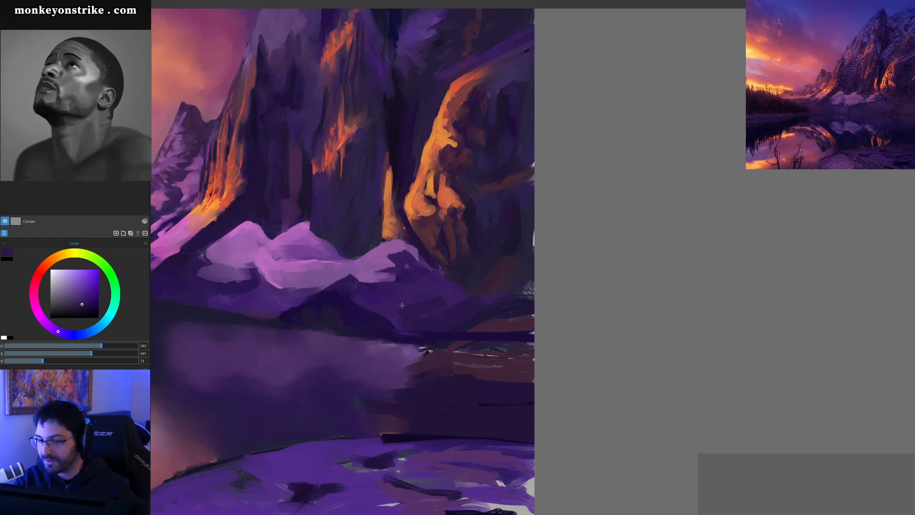
{"action": "left_click_drag", "start_coordinate": [438, 273], "coordinate": [445, 276]}
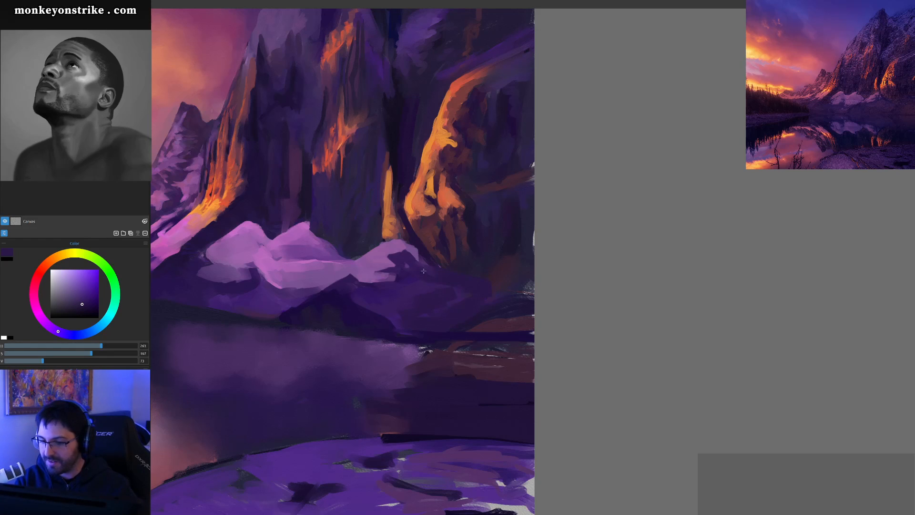
{"action": "mouse_move", "coordinate": [514, 281]}
{"action": "left_mouse_down"}
{"action": "mouse_move", "coordinate": [510, 247]}
{"action": "mouse_move", "coordinate": [503, 267]}
{"action": "mouse_move", "coordinate": [481, 271]}
{"action": "mouse_move", "coordinate": [529, 256]}
{"action": "left_mouse_up"}
{"action": "left_click", "coordinate": [504, 267], "text": "alt"}
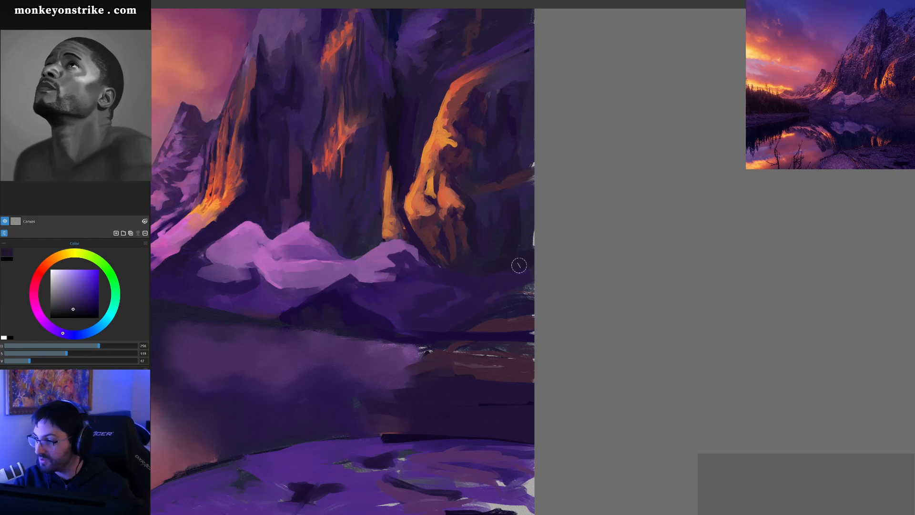
Reshape the brown mound on the right bank with sampled brown and purple tones, covering the pale flecks along its upper edge
{"action": "left_click", "coordinate": [491, 326], "text": "alt"}
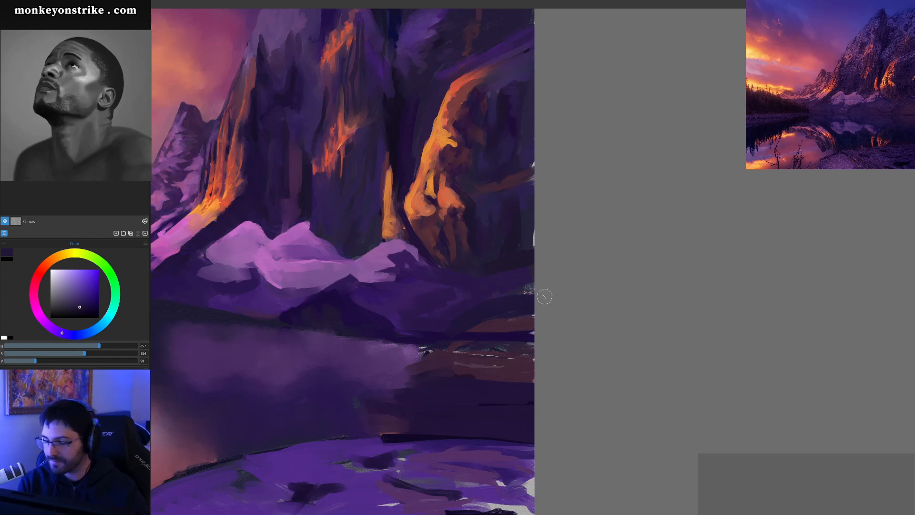
{"action": "left_click", "coordinate": [491, 324], "text": "alt"}
{"action": "mouse_move", "coordinate": [498, 315]}
{"action": "left_mouse_down"}
{"action": "mouse_move", "coordinate": [474, 325]}
{"action": "mouse_move", "coordinate": [520, 311]}
{"action": "mouse_move", "coordinate": [461, 329]}
{"action": "mouse_move", "coordinate": [509, 307]}
{"action": "left_mouse_up"}
{"action": "left_click", "coordinate": [496, 312], "text": "alt"}
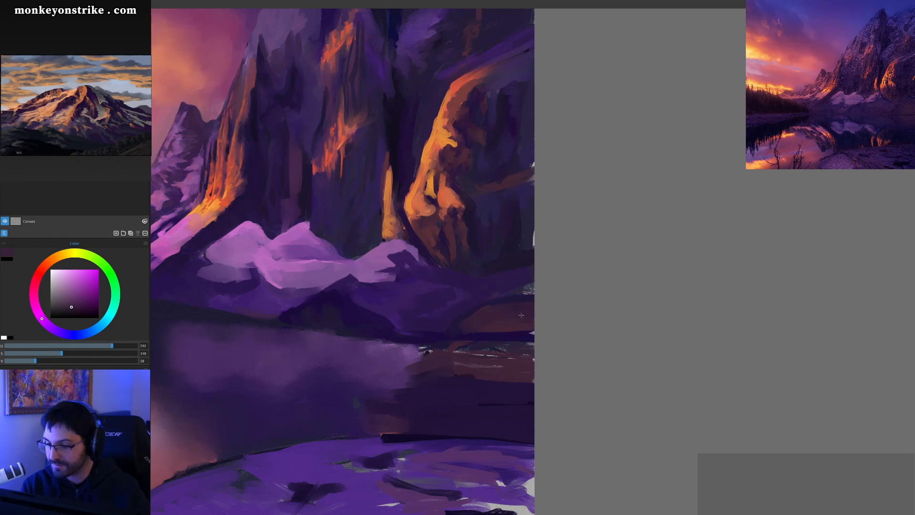
{"action": "left_click", "coordinate": [501, 284], "text": "alt"}
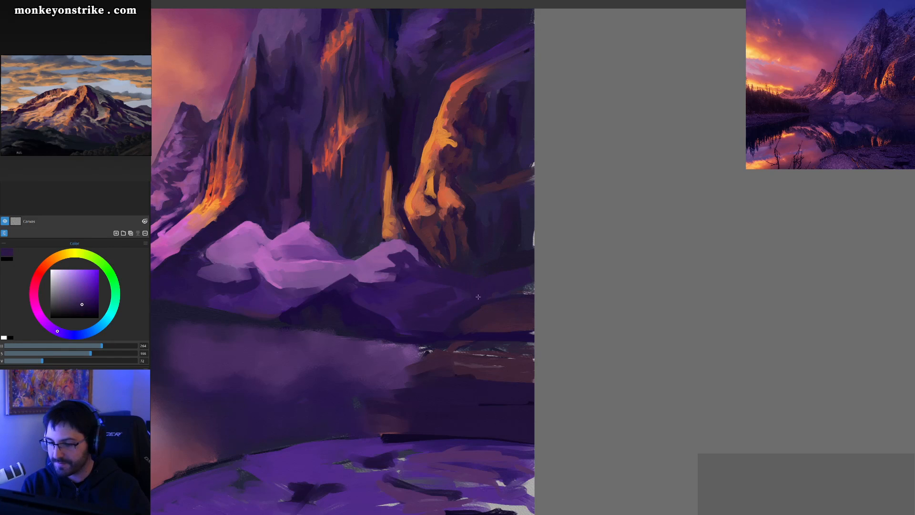
Cover the brown patches and pale flecks in the water below the right shoreline with broad strokes of sampled dark purple
{"action": "left_click", "coordinate": [406, 368], "text": "alt"}
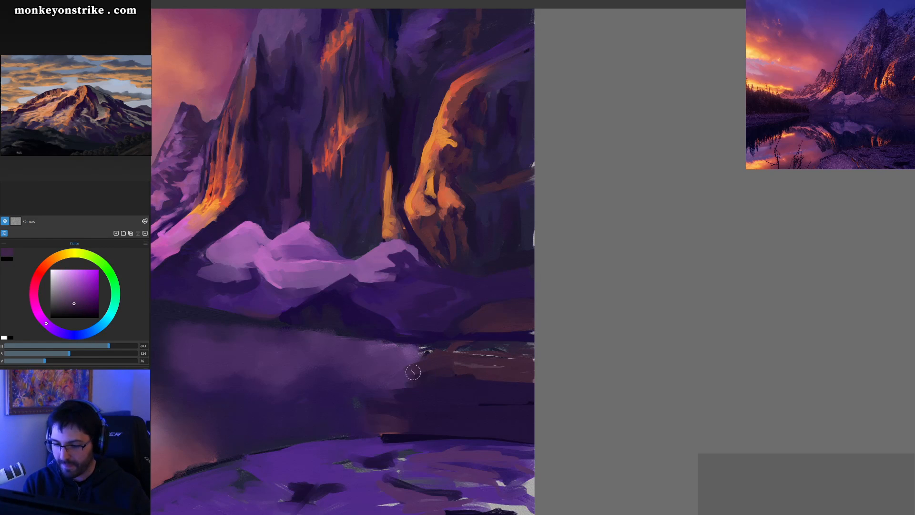
{"action": "left_click", "coordinate": [436, 384], "text": "alt"}
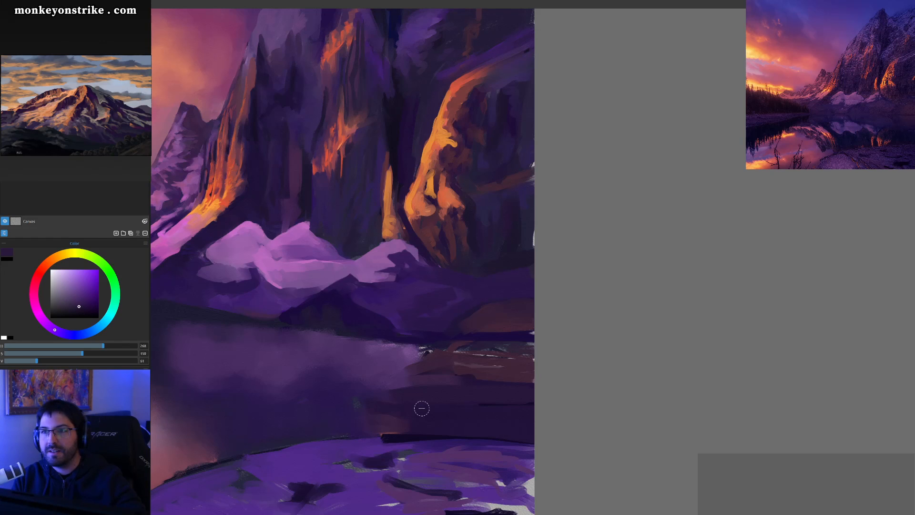
{"action": "mouse_move", "coordinate": [460, 384]}
{"action": "left_mouse_down"}
{"action": "mouse_move", "coordinate": [386, 391]}
{"action": "mouse_move", "coordinate": [405, 353]}
{"action": "mouse_move", "coordinate": [437, 350]}
{"action": "mouse_move", "coordinate": [388, 353]}
{"action": "mouse_move", "coordinate": [429, 353]}
{"action": "mouse_move", "coordinate": [406, 363]}
{"action": "mouse_move", "coordinate": [399, 384]}
{"action": "mouse_move", "coordinate": [435, 375]}
{"action": "mouse_move", "coordinate": [424, 371]}
{"action": "mouse_move", "coordinate": [452, 352]}
{"action": "mouse_move", "coordinate": [519, 359]}
{"action": "mouse_move", "coordinate": [431, 369]}
{"action": "mouse_move", "coordinate": [512, 369]}
{"action": "left_mouse_up"}
{"action": "left_click_drag", "start_coordinate": [512, 369], "coordinate": [433, 376]}
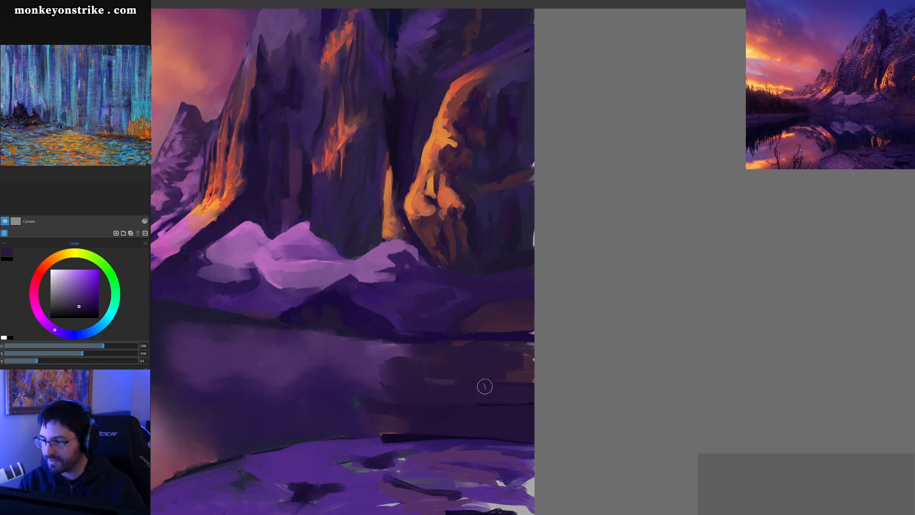
Work sampled orange and red tones into the upper part of the sunlit rock band on the right cliff
{"action": "key", "text": "ctrl+minus"}
{"action": "key", "text": "ctrl+minus"}
{"action": "key", "text": "ctrl+minus"}
{"action": "left_click_drag", "start_coordinate": [456, 388], "coordinate": [470, 415]}
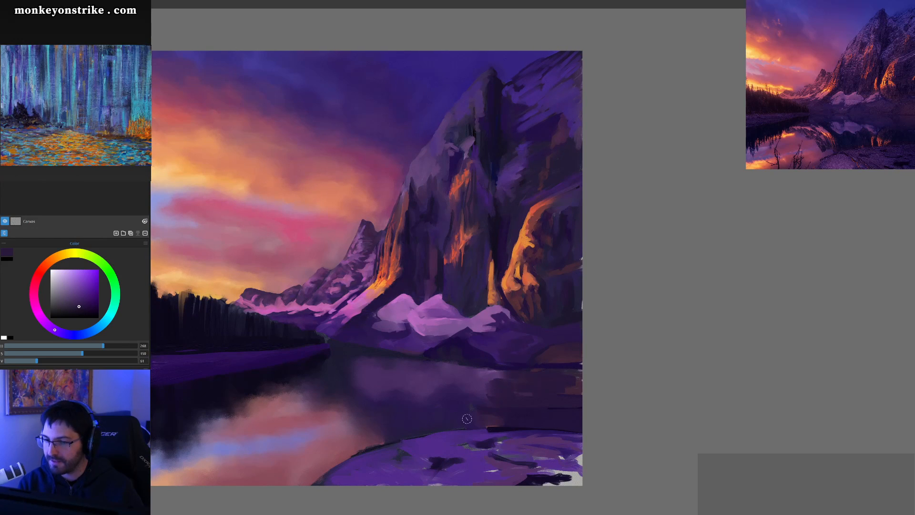
{"action": "key", "text": "ctrl+plus"}
{"action": "key", "text": "ctrl+plus"}
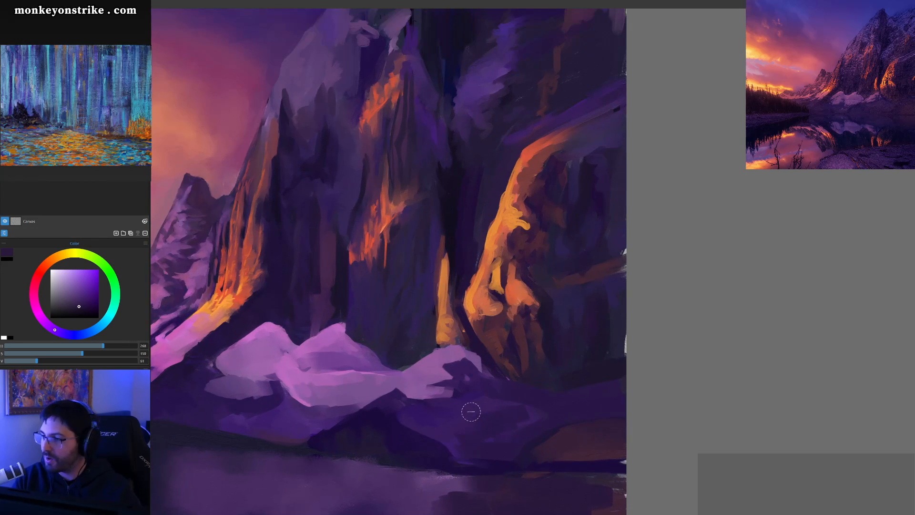
{"action": "left_click_drag", "start_coordinate": [554, 258], "coordinate": [547, 283]}
{"action": "left_click_drag", "start_coordinate": [524, 237], "coordinate": [490, 290]}
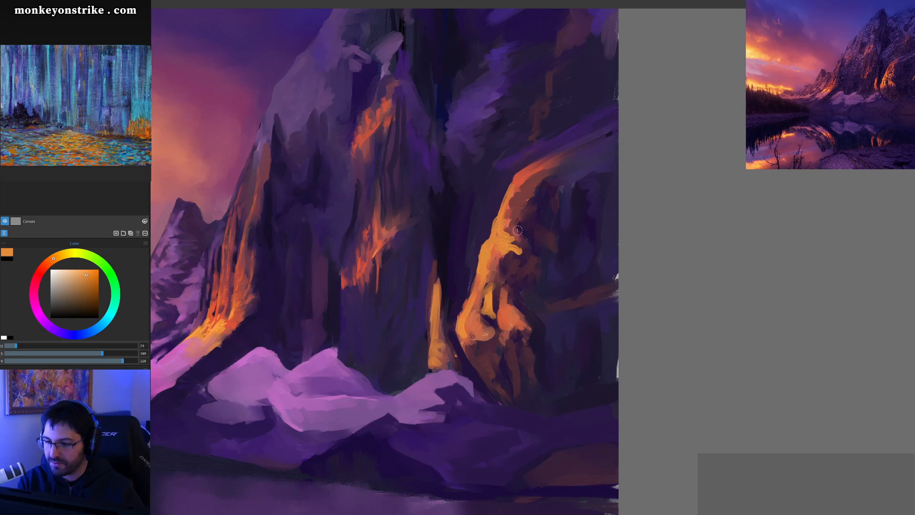
{"action": "left_click", "coordinate": [242, 276], "text": "alt"}
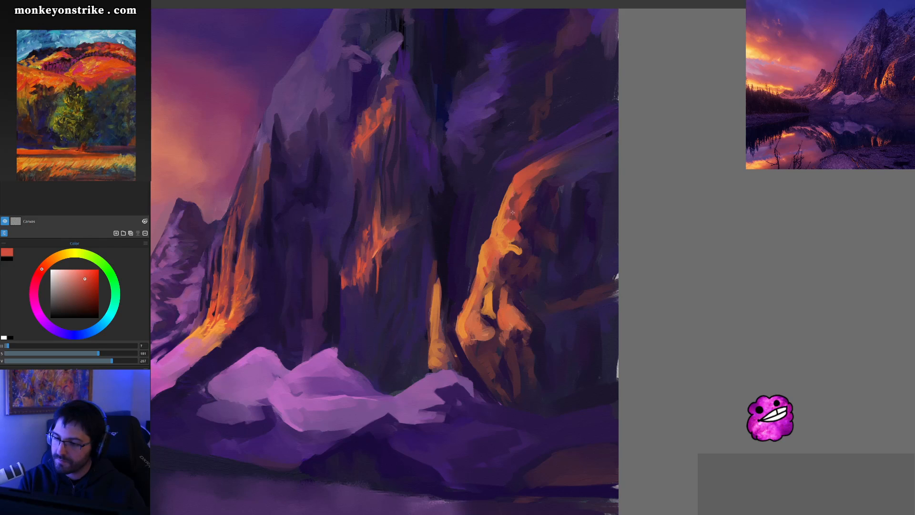
{"action": "left_click", "coordinate": [530, 195], "text": "ctrl"}
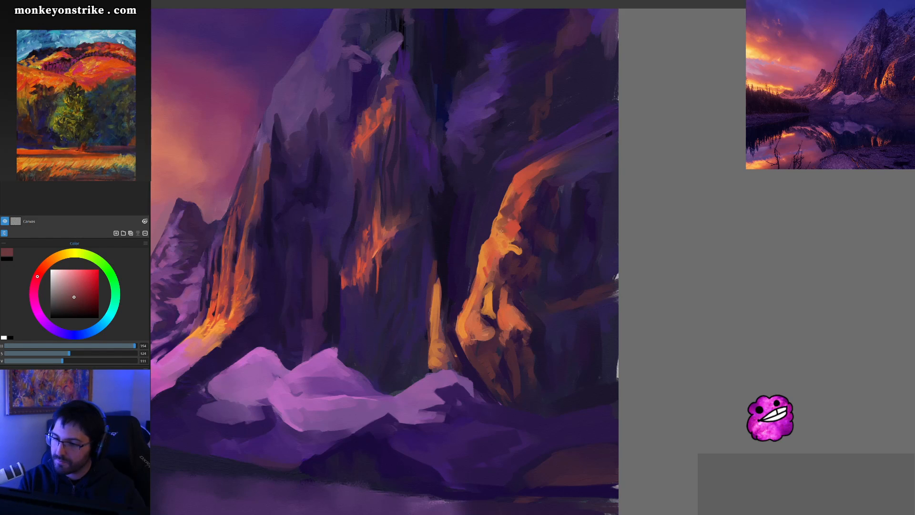
{"action": "left_click_drag", "start_coordinate": [502, 214], "coordinate": [509, 195]}
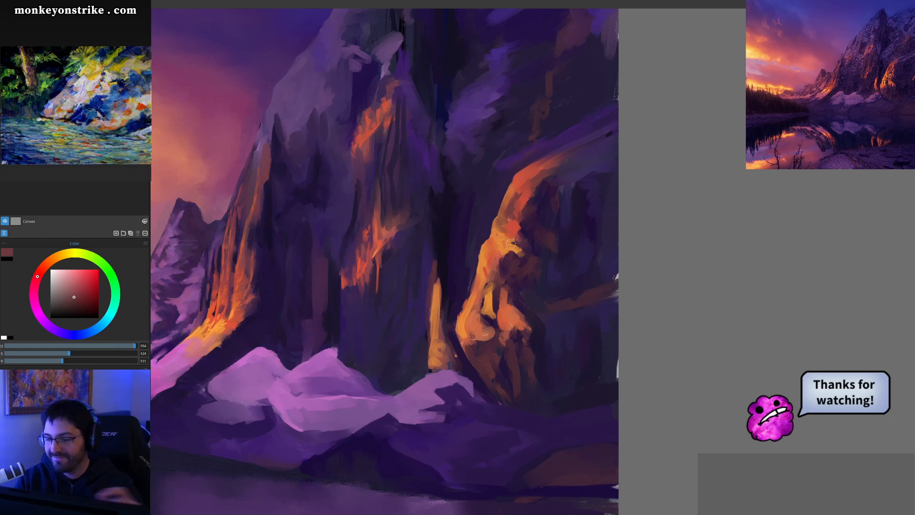
Refine the lower-left edge of the sunlit rock on the right cliff with sampled orange strokes
{"action": "left_click", "coordinate": [484, 338], "text": "alt"}
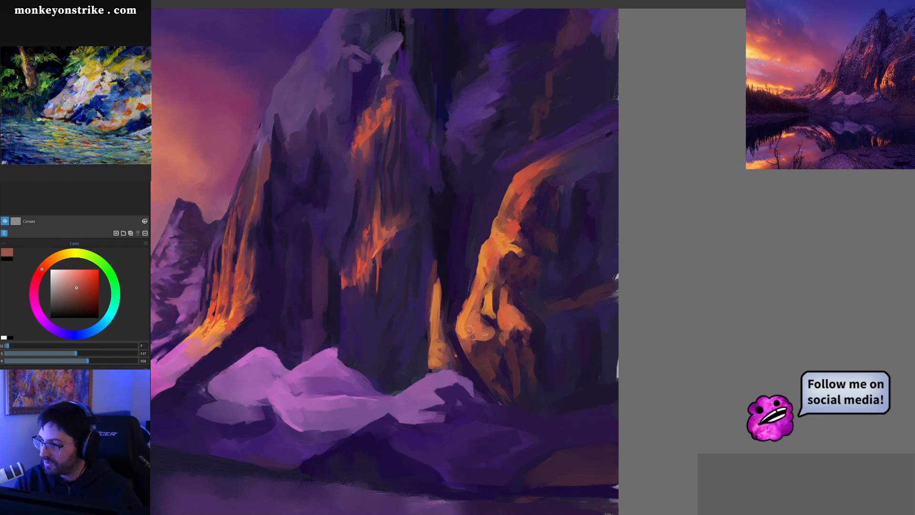
{"action": "left_click", "coordinate": [467, 334], "text": "alt"}
{"action": "left_click_drag", "start_coordinate": [461, 340], "coordinate": [459, 318]}
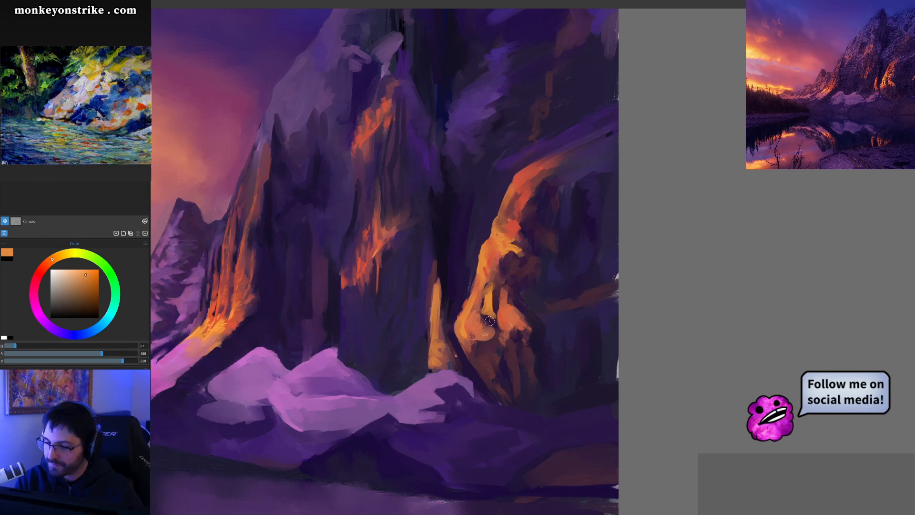
{"action": "left_click", "coordinate": [465, 313], "text": "alt"}
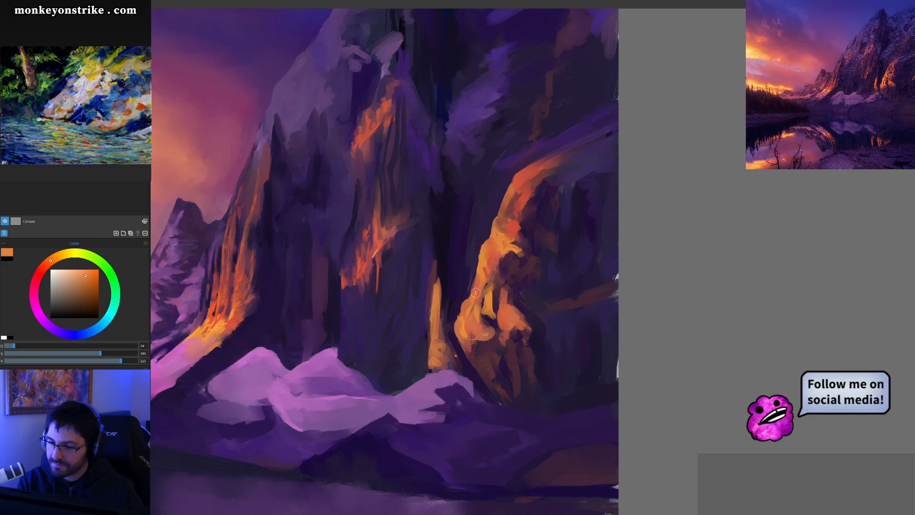
{"action": "left_click_drag", "start_coordinate": [471, 290], "coordinate": [475, 274]}
Blend sampled red, orange and dark purple tones around the shadowed hollow in the middle of the sunlit rock
{"action": "left_click", "coordinate": [504, 291], "text": "alt"}
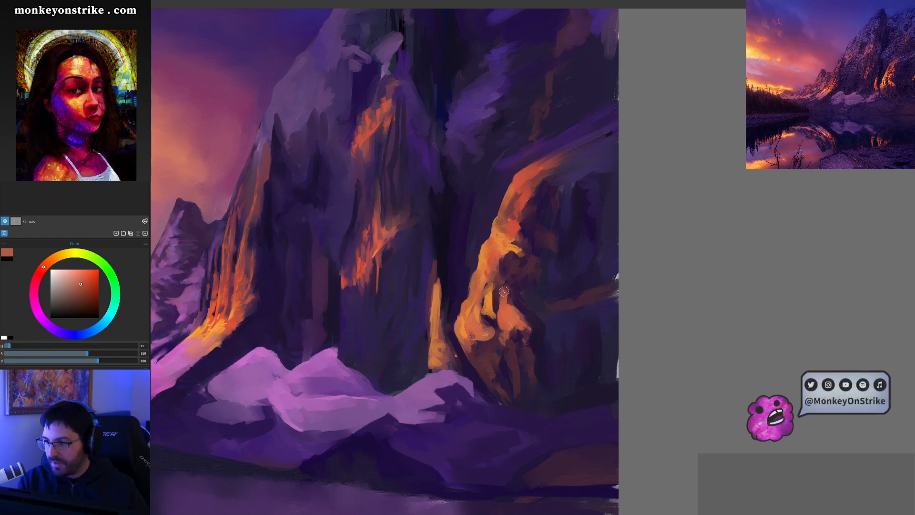
{"action": "left_click", "coordinate": [493, 264], "text": "alt"}
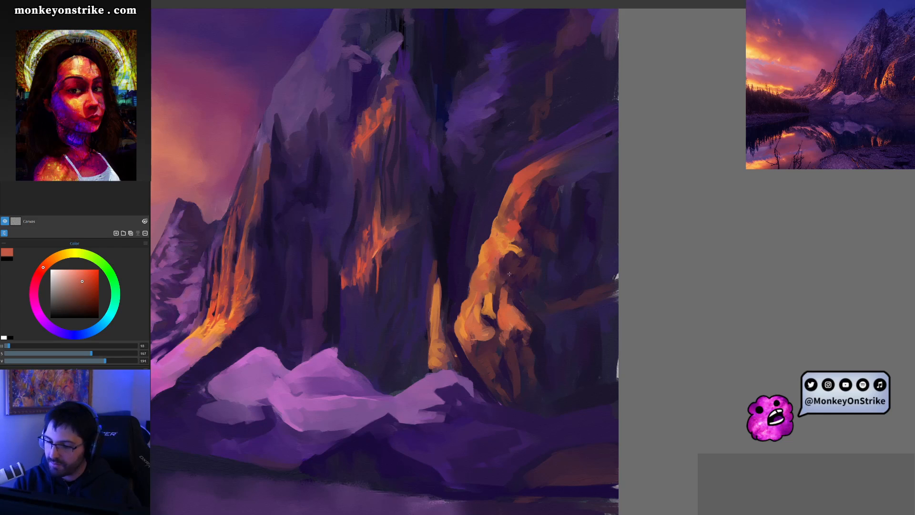
{"action": "left_click", "coordinate": [494, 255], "text": "alt"}
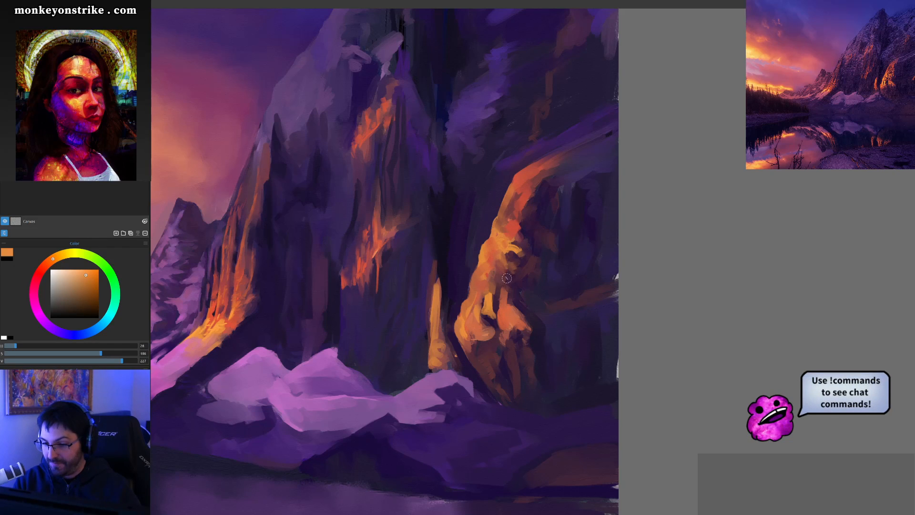
{"action": "left_click", "coordinate": [512, 273], "text": "alt"}
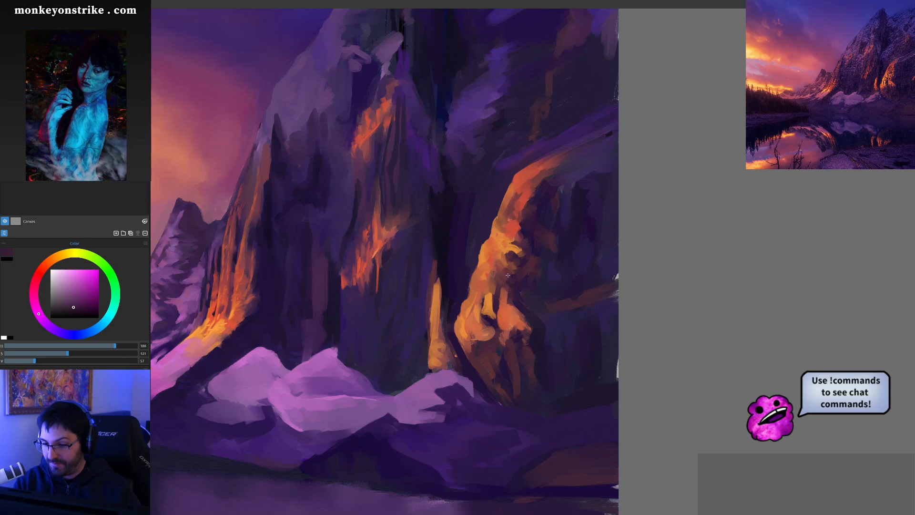
{"action": "left_click", "coordinate": [491, 276], "text": "alt"}
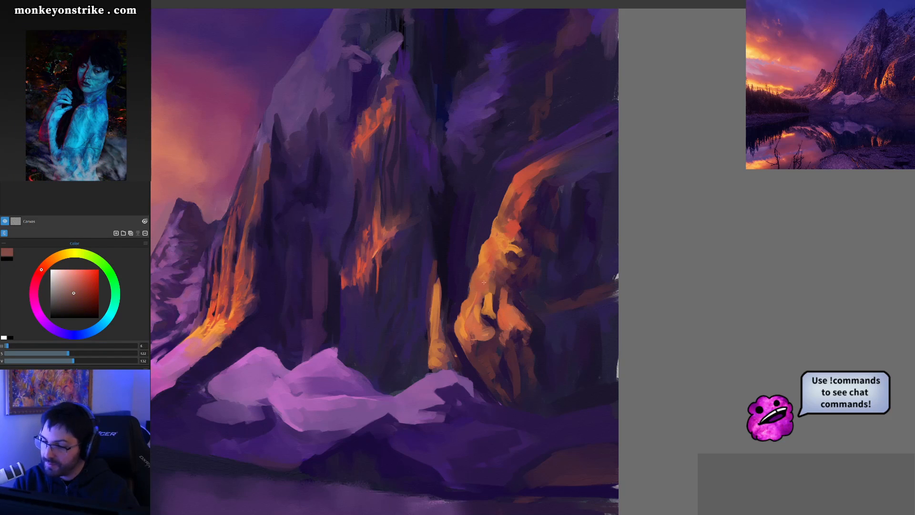
Clean up the sunlit rock's left contour against the crevice with sampled dark purple and orange
{"action": "left_click", "coordinate": [469, 272], "text": "alt"}
{"action": "left_click_drag", "start_coordinate": [475, 262], "coordinate": [466, 291]}
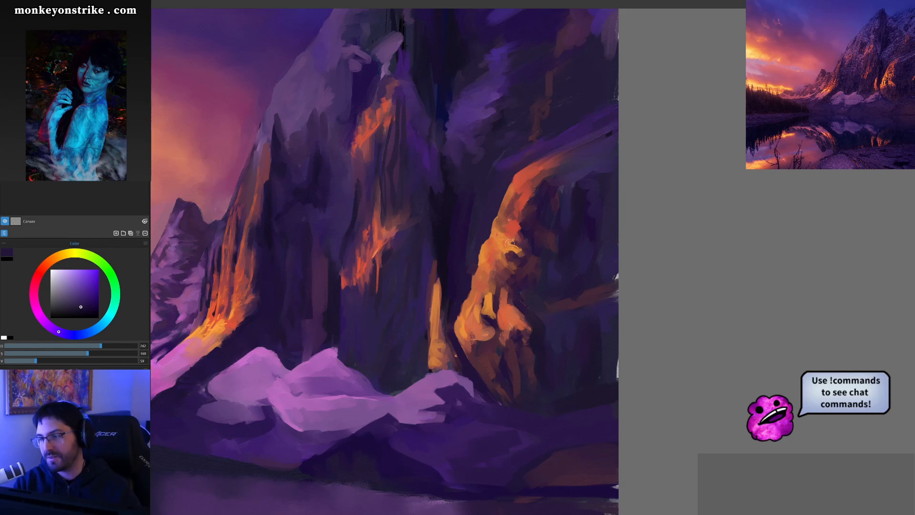
{"action": "left_click", "coordinate": [459, 317], "text": "alt"}
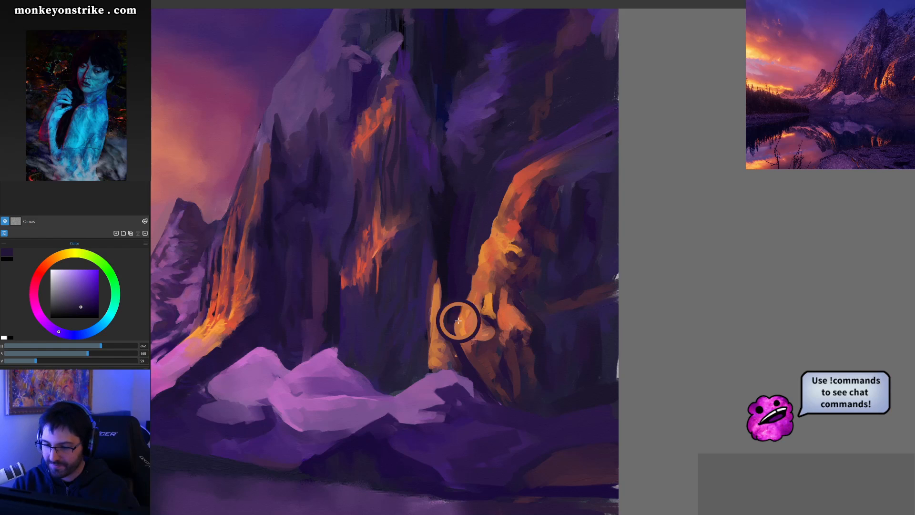
{"action": "left_click", "coordinate": [465, 311], "text": "alt"}
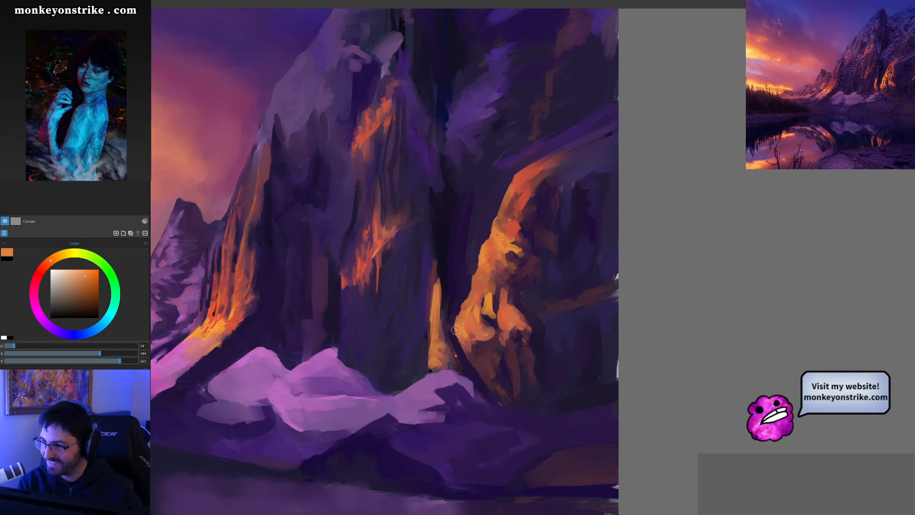
Repaint the narrow glowing strip at the cliff's foot with sampled red-orange and orange tones
{"action": "left_click", "coordinate": [375, 247], "text": "alt"}
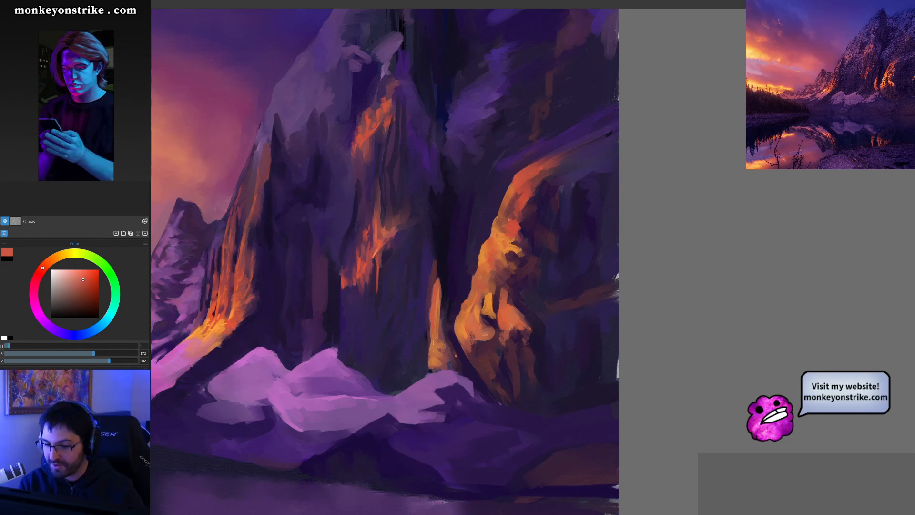
{"action": "left_click", "coordinate": [438, 312], "text": "alt"}
{"action": "left_click_drag", "start_coordinate": [441, 344], "coordinate": [449, 360]}
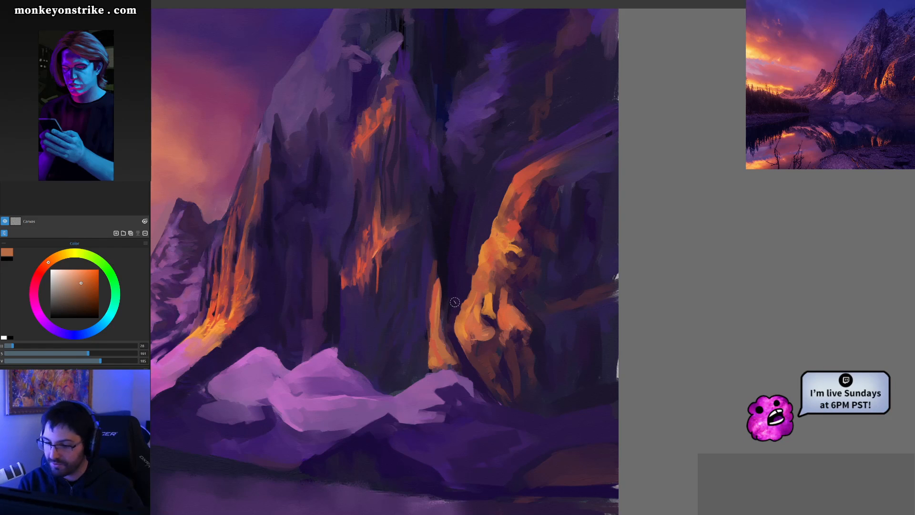
Darken the deep crevice between the central cliff and the sunlit rock with sampled near-black and purple tones
{"action": "left_click", "coordinate": [443, 286], "text": "alt"}
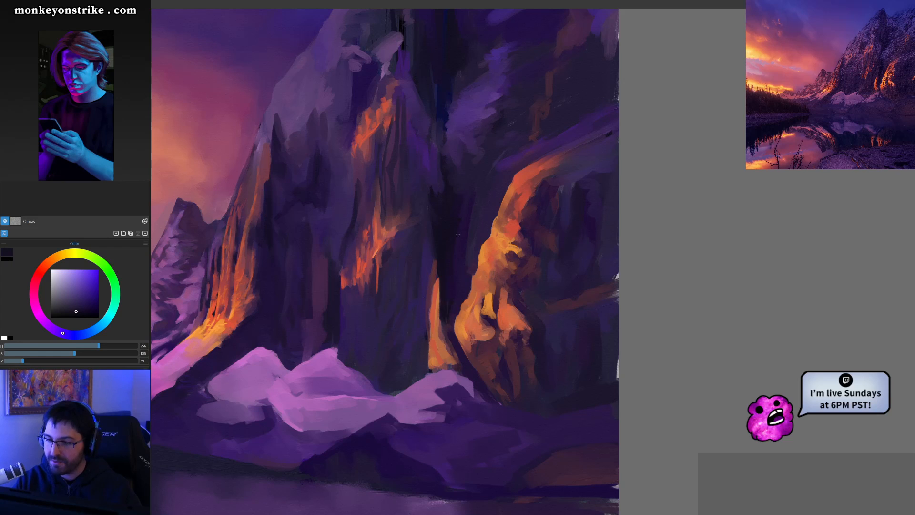
{"action": "scroll", "coordinate": [520, 374], "scroll_direction": "down", "scroll_amount": 2}
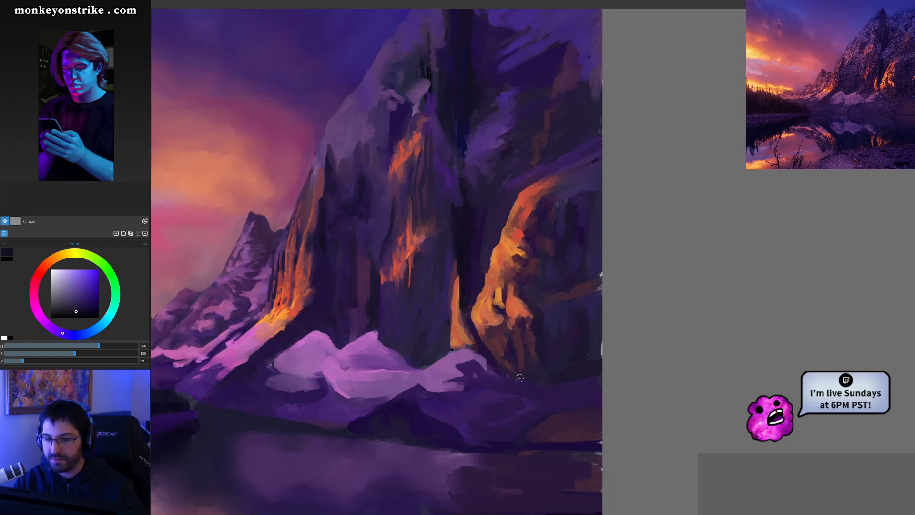
{"action": "left_click_drag", "start_coordinate": [507, 322], "coordinate": [502, 397]}
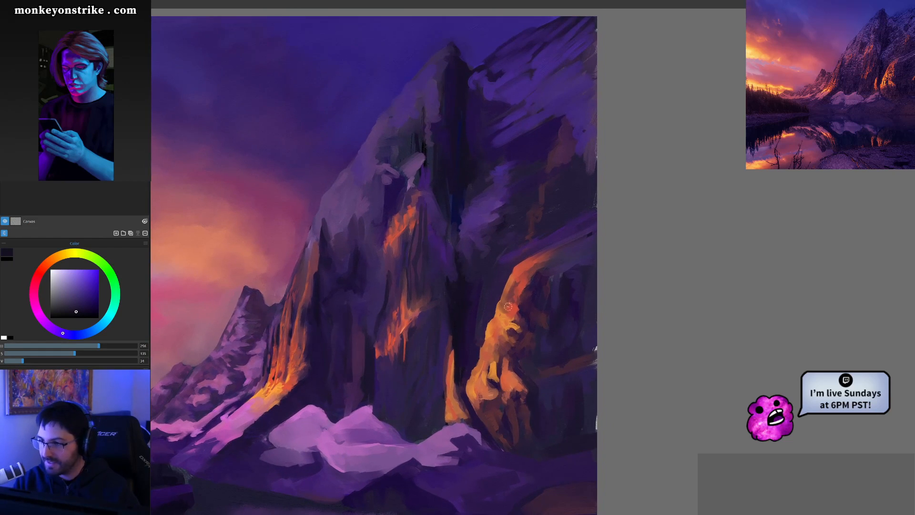
{"action": "left_click", "coordinate": [444, 321], "text": "ctrl"}
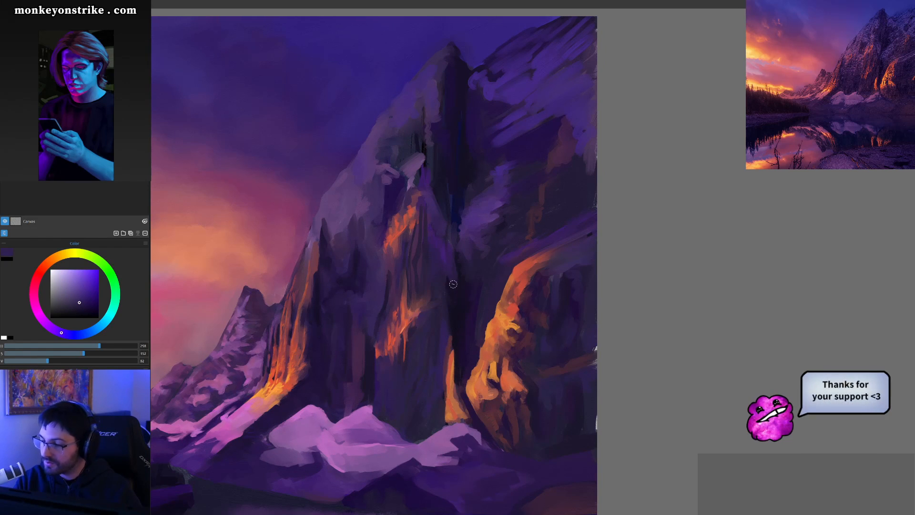
{"action": "left_click", "coordinate": [446, 315], "text": "ctrl"}
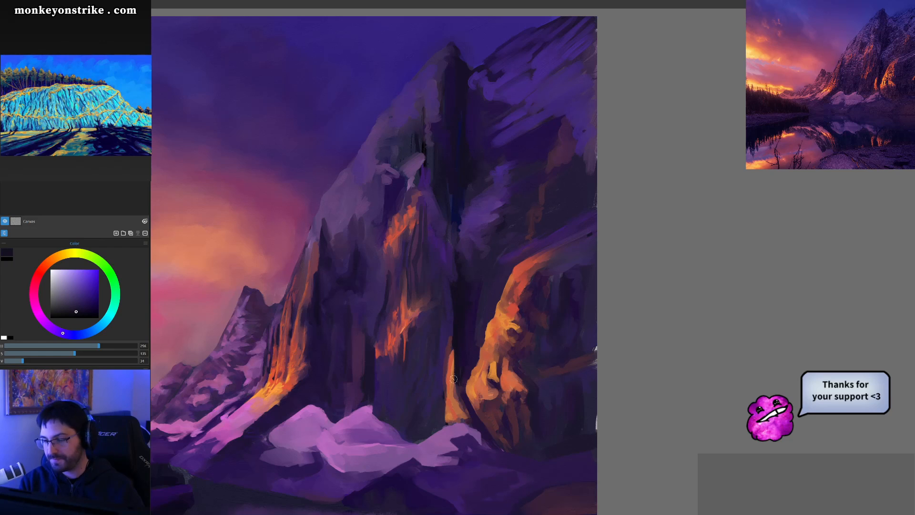
Shade the lower central cliff below the orange patch with sampled dark purple and violet tones
{"action": "key", "text": "alt"}
{"action": "left_click", "coordinate": [420, 322], "text": "alt"}
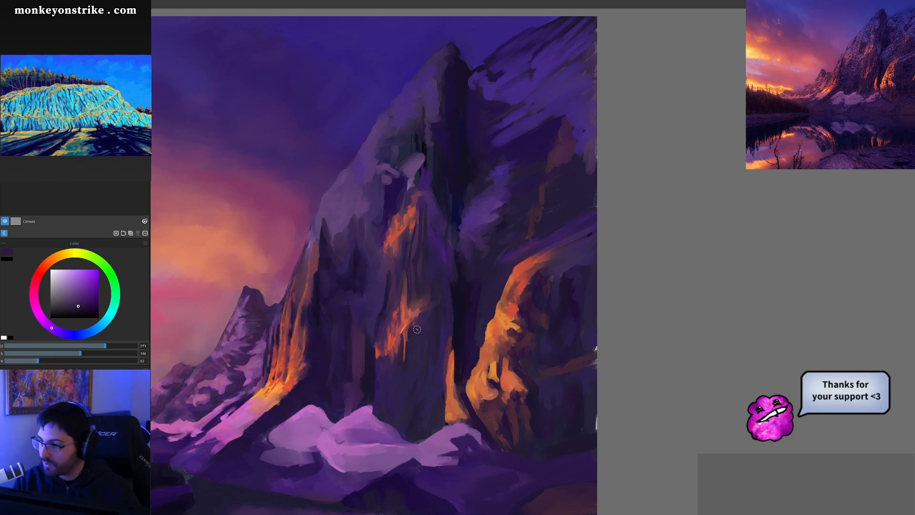
{"action": "left_click_drag", "start_coordinate": [406, 354], "coordinate": [408, 339]}
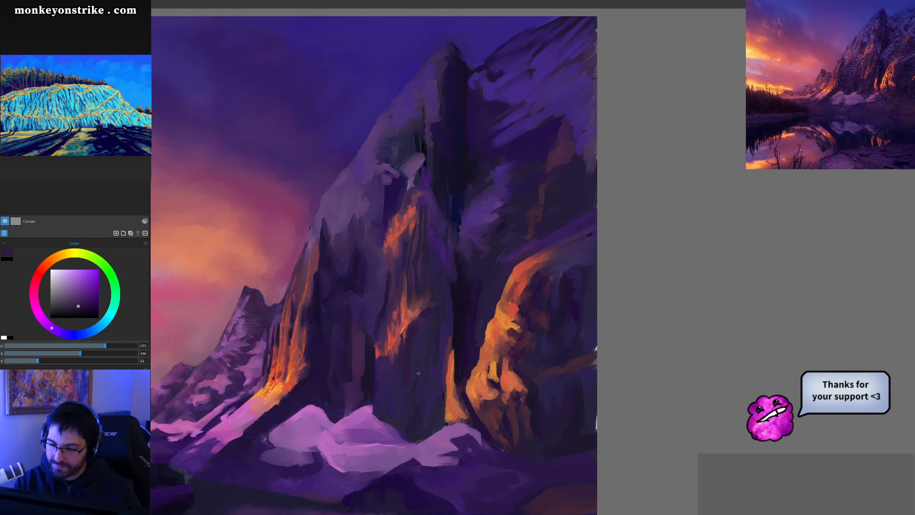
{"action": "left_click_drag", "start_coordinate": [393, 365], "coordinate": [399, 340]}
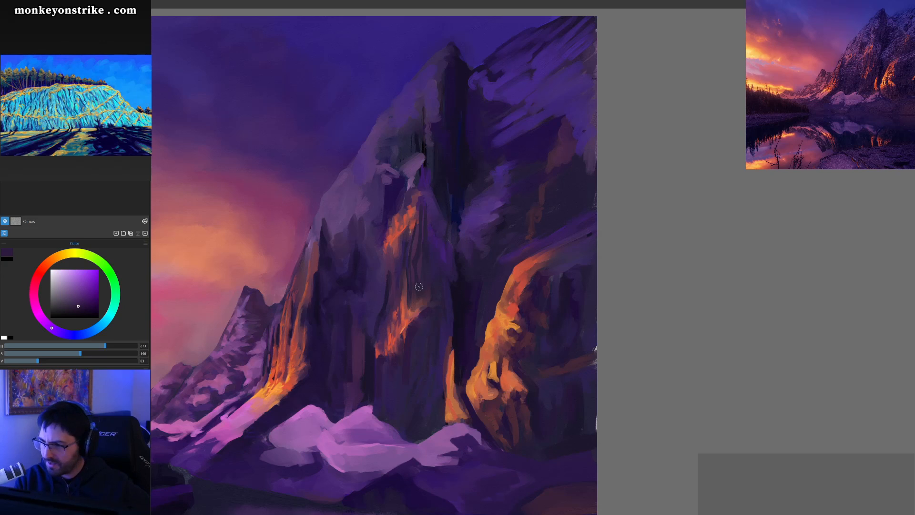
{"action": "left_click", "coordinate": [79, 309]}
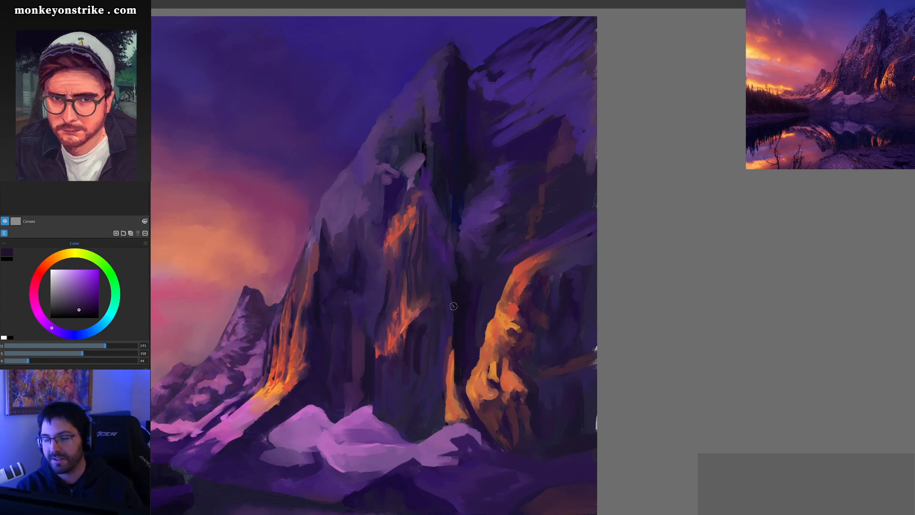
{"action": "left_click", "coordinate": [444, 338], "text": "alt"}
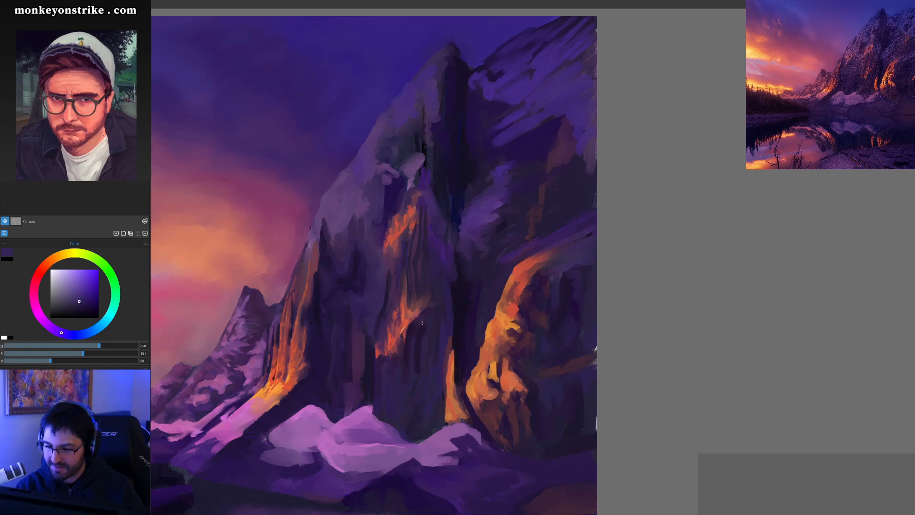
{"action": "left_click", "coordinate": [421, 364], "text": "alt"}
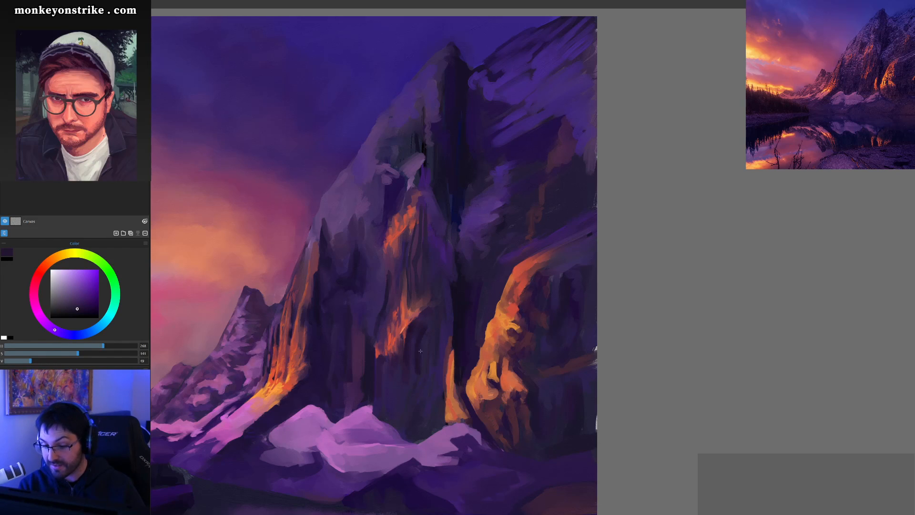
{"action": "left_click", "coordinate": [422, 367], "text": "alt"}
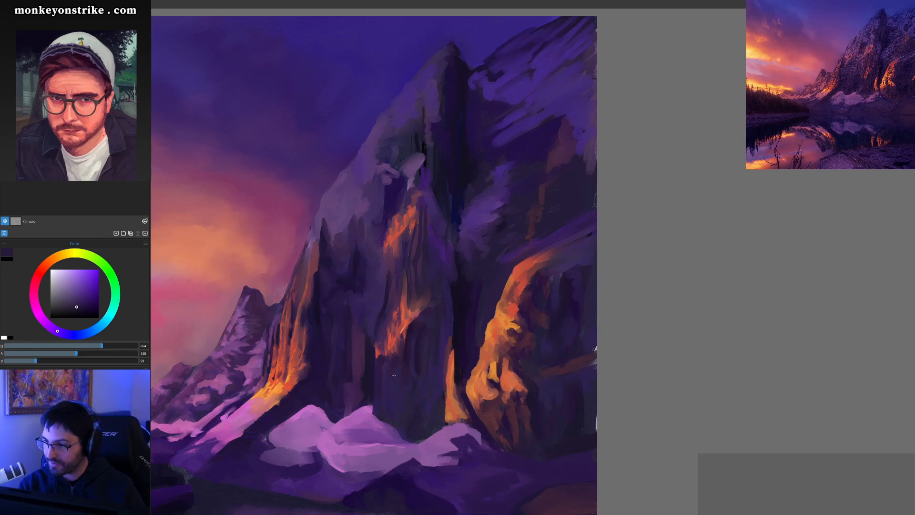
Deepen the shadowed wall just left of the central cliff's lower orange patch with sampled dark indigo tones
{"action": "left_click", "coordinate": [371, 361], "text": "alt"}
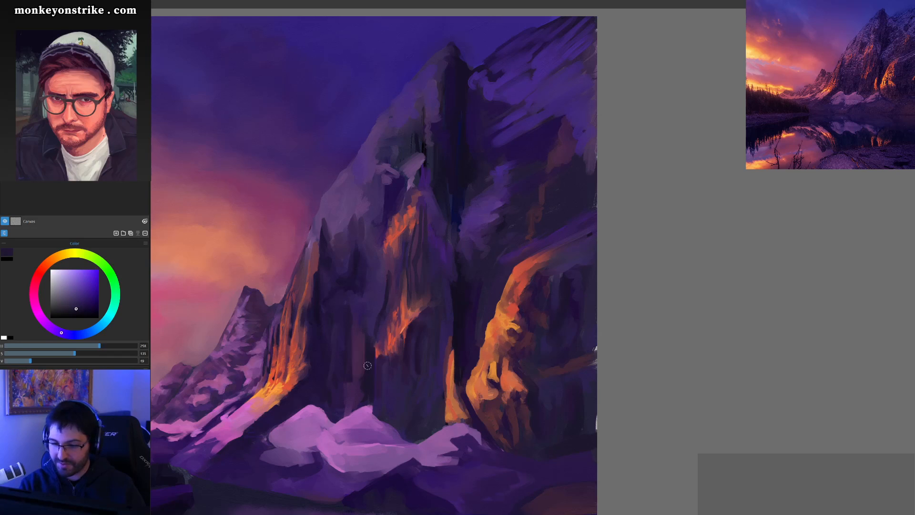
{"action": "left_click", "coordinate": [364, 328], "text": "alt"}
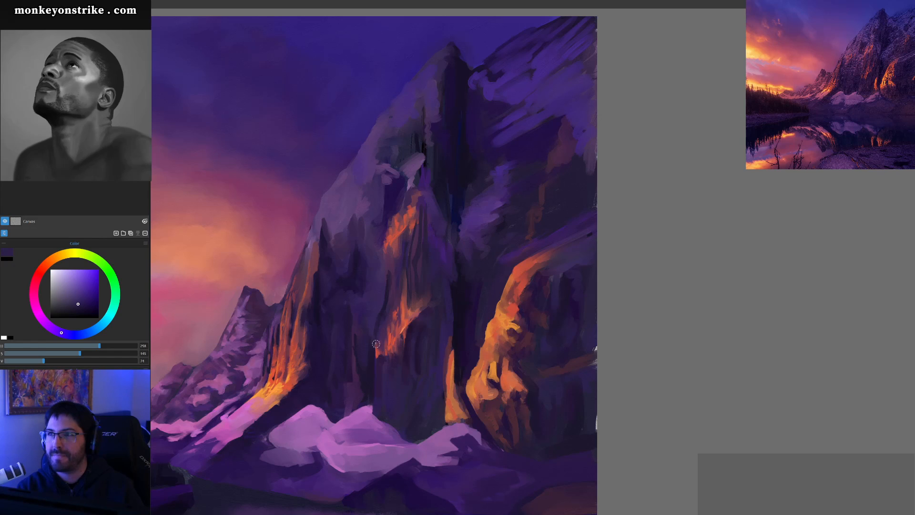
{"action": "left_click", "coordinate": [358, 337], "text": "alt"}
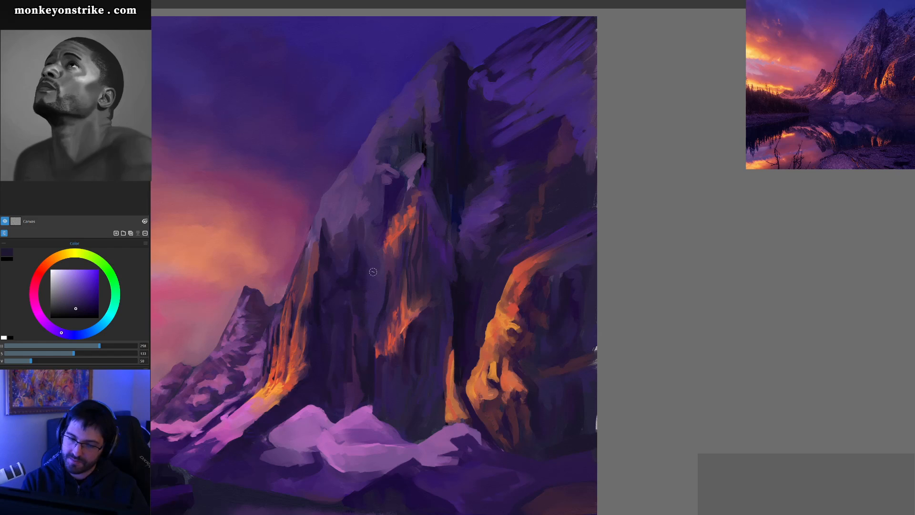
Add a muted red glow along the upper ridge of the shadowed wall left of the central cliff
{"action": "left_click", "coordinate": [388, 311], "text": "alt"}
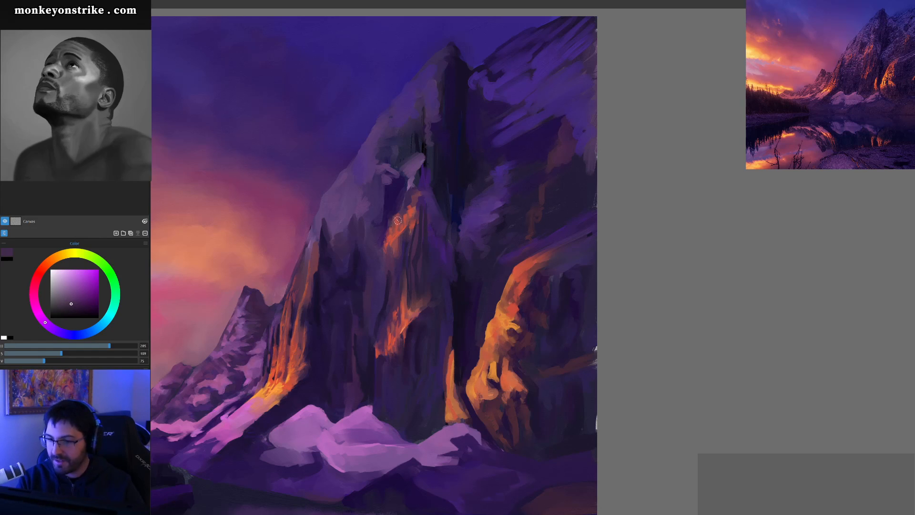
{"action": "left_click", "coordinate": [387, 246], "text": "alt"}
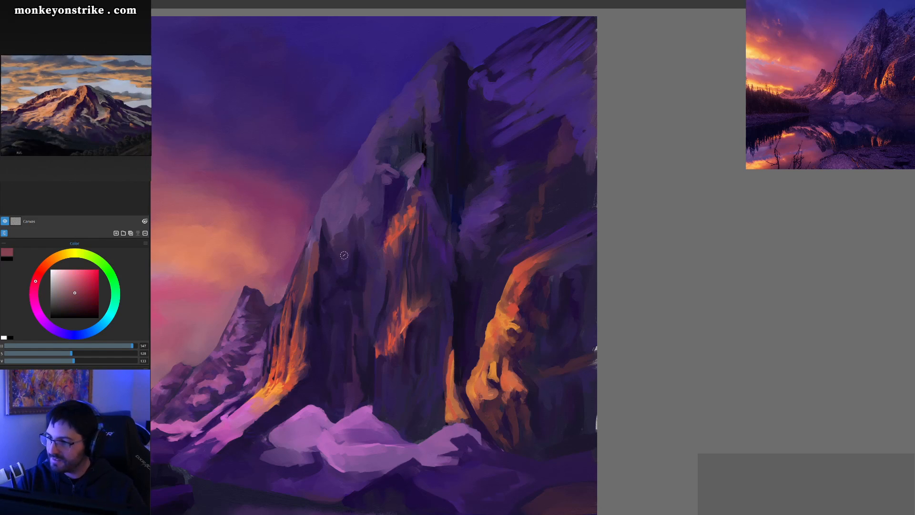
{"action": "mouse_move", "coordinate": [338, 254]}
{"action": "left_mouse_down"}
{"action": "mouse_move", "coordinate": [354, 210]}
{"action": "mouse_move", "coordinate": [349, 237]}
{"action": "left_mouse_up"}
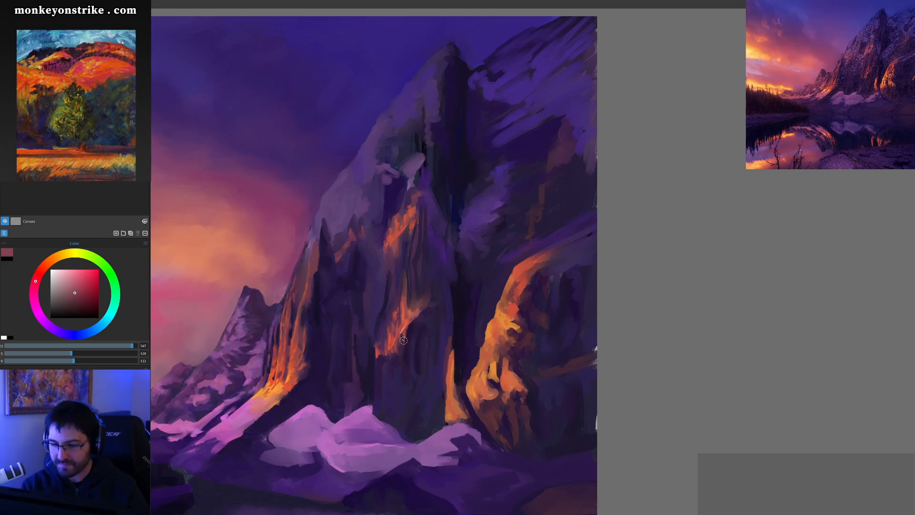
Trim the central cliff's lower orange patch and shade the rock beside it with sampled dark purple and indigo
{"action": "left_click", "coordinate": [384, 359], "text": "alt"}
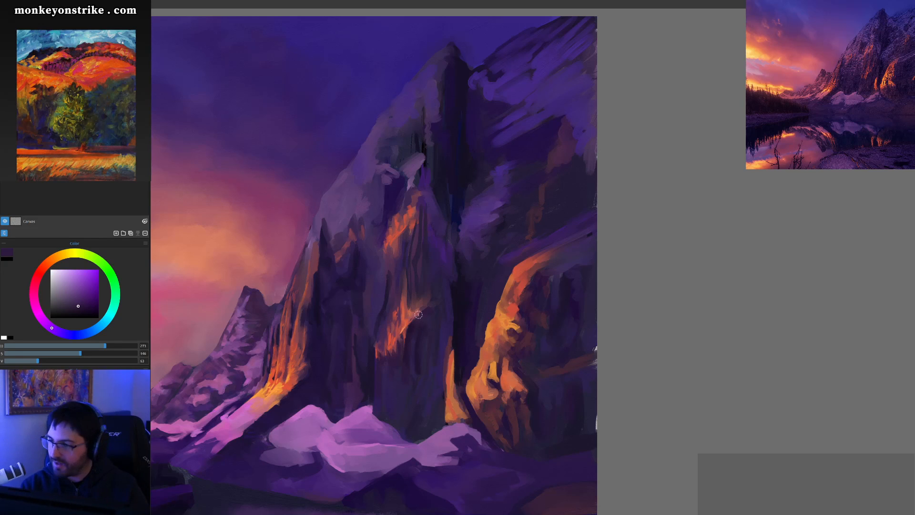
{"action": "left_click", "coordinate": [386, 298], "text": "alt"}
{"action": "mouse_move", "coordinate": [387, 276]}
{"action": "left_mouse_down"}
{"action": "mouse_move", "coordinate": [374, 325]}
{"action": "mouse_move", "coordinate": [374, 295]}
{"action": "left_mouse_up"}
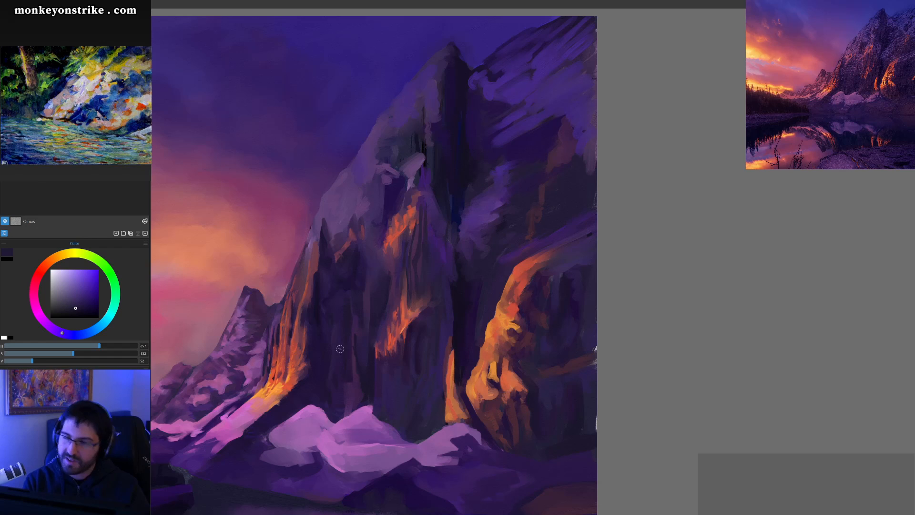
Paint vertical dark purple and indigo streaks down the shadowed wall above the pink snow mounds
{"action": "left_click_drag", "start_coordinate": [351, 382], "coordinate": [353, 356]}
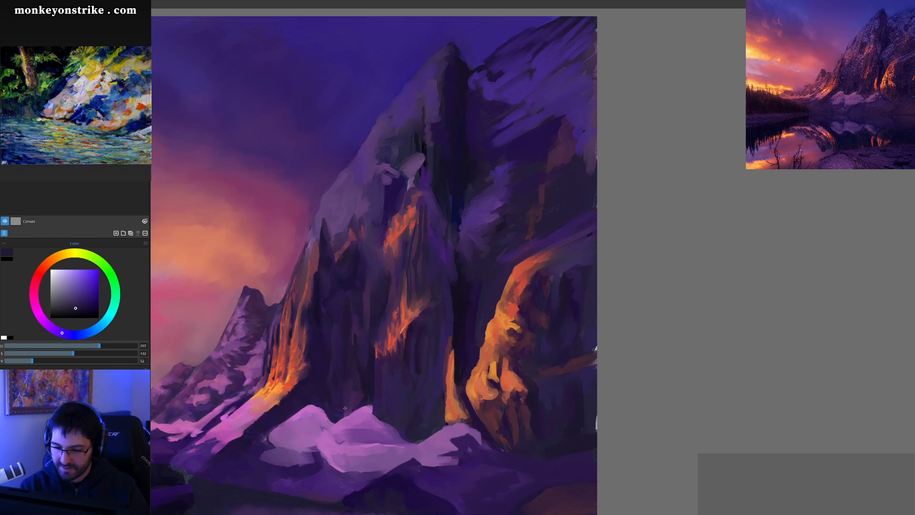
{"action": "left_click", "coordinate": [347, 395], "text": "alt"}
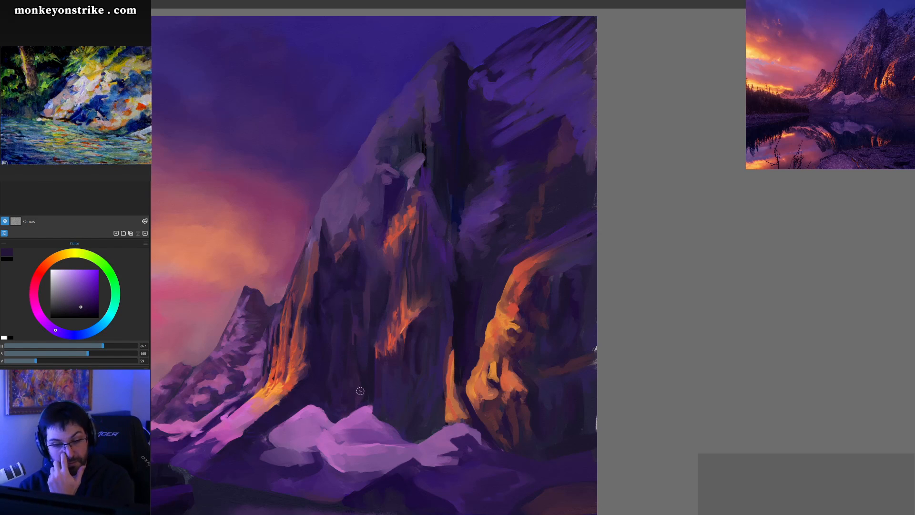
{"action": "left_click", "coordinate": [341, 352], "text": "alt"}
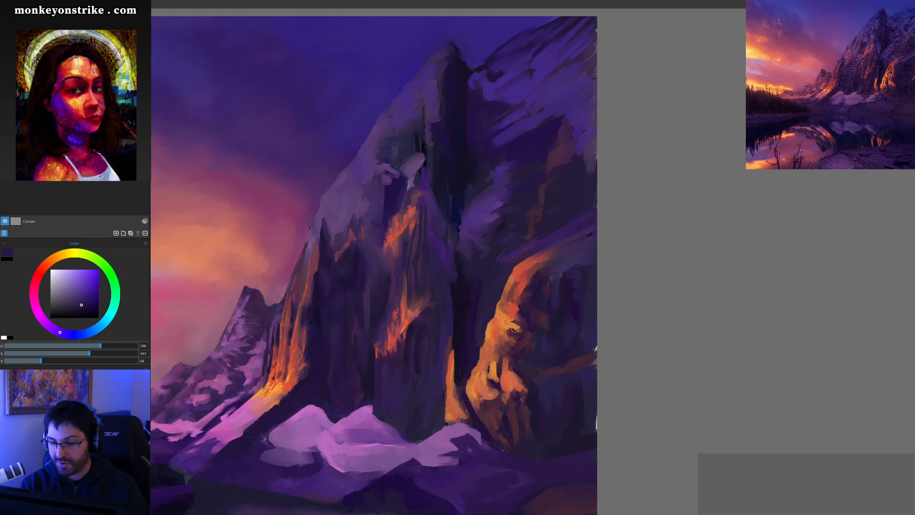
{"action": "left_click", "coordinate": [406, 352], "text": "ctrl"}
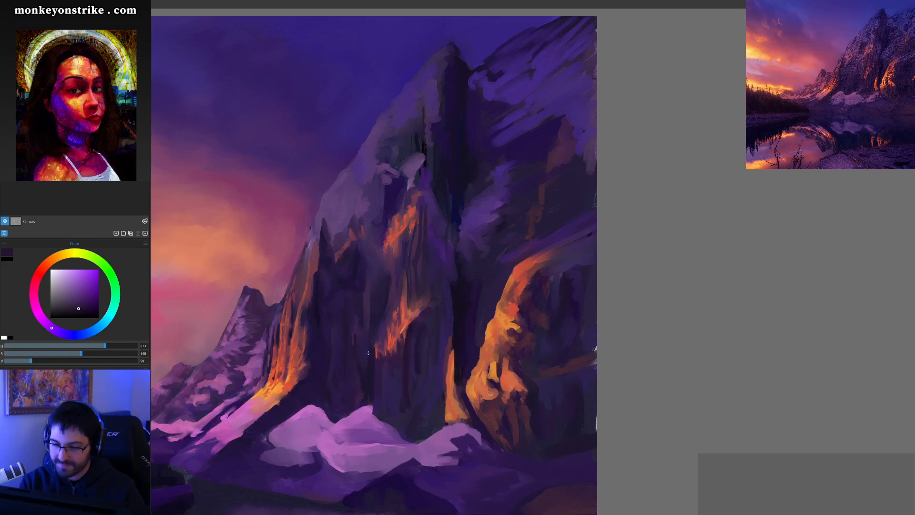
{"action": "left_click_drag", "start_coordinate": [364, 385], "coordinate": [360, 317]}
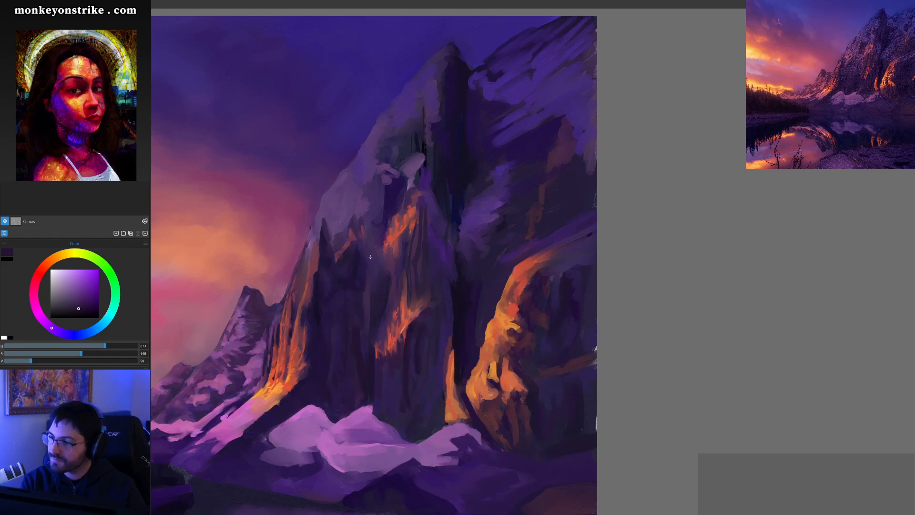
Refine the reddish ridge glow left of the central cliff with sampled muted red and dark purple
{"action": "left_click", "coordinate": [363, 232], "text": "ctrl"}
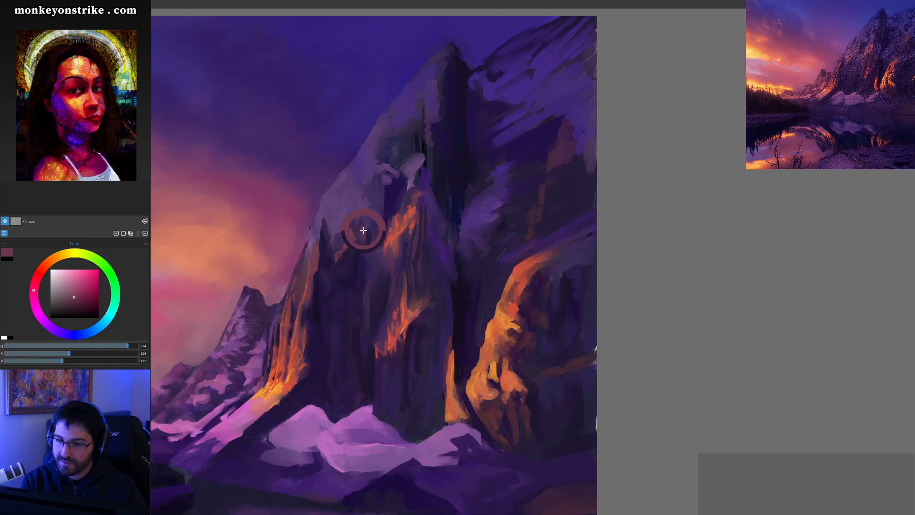
{"action": "left_click", "coordinate": [367, 233], "text": "ctrl"}
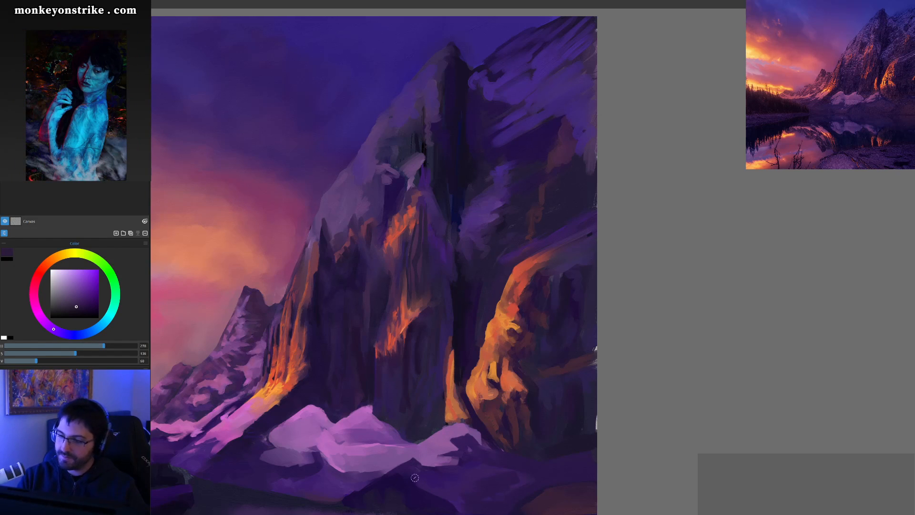
{"action": "key", "text": "ctrl+minus"}
{"action": "key", "text": "ctrl+minus"}
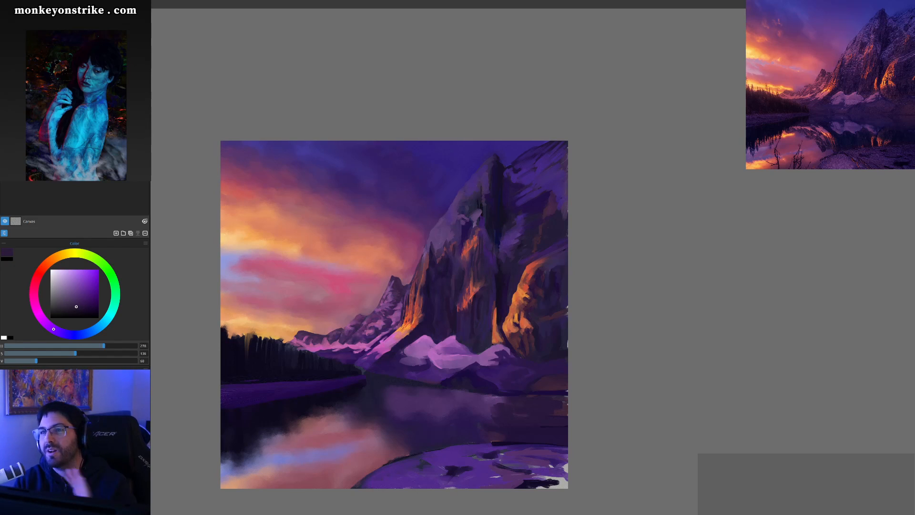
Touch up the upper part of the glowing strip at the cliff's foot with sampled red-orange and orange
{"action": "scroll", "coordinate": [538, 264], "scroll_direction": "up", "scroll_amount": 3}
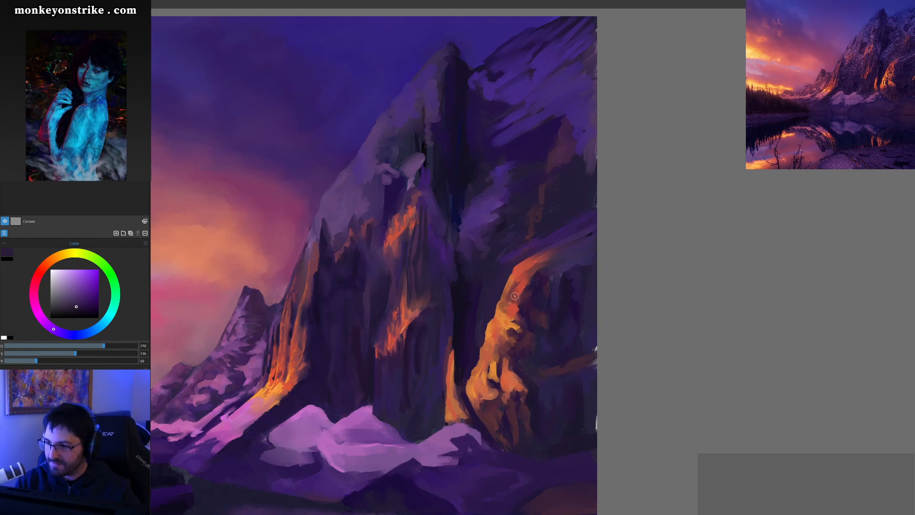
{"action": "left_click", "coordinate": [450, 353], "text": "alt"}
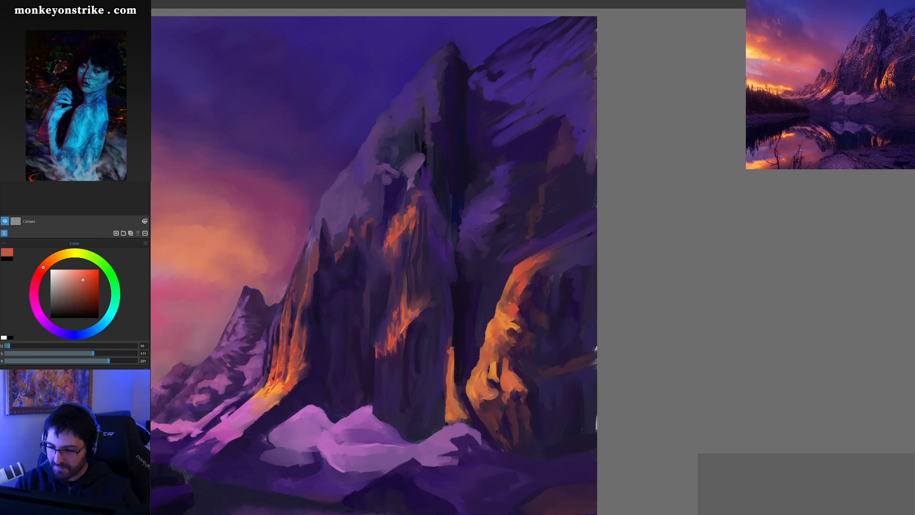
{"action": "left_click", "coordinate": [452, 369], "text": "alt"}
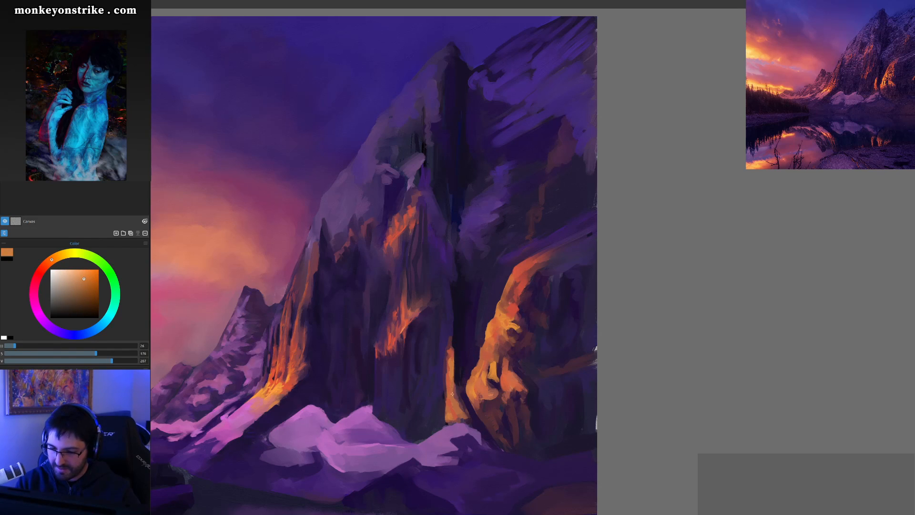
Darken the crevice along the glowing strip and carry it up between the cliffs with sampled near-black indigo
{"action": "left_click", "coordinate": [461, 339], "text": "alt"}
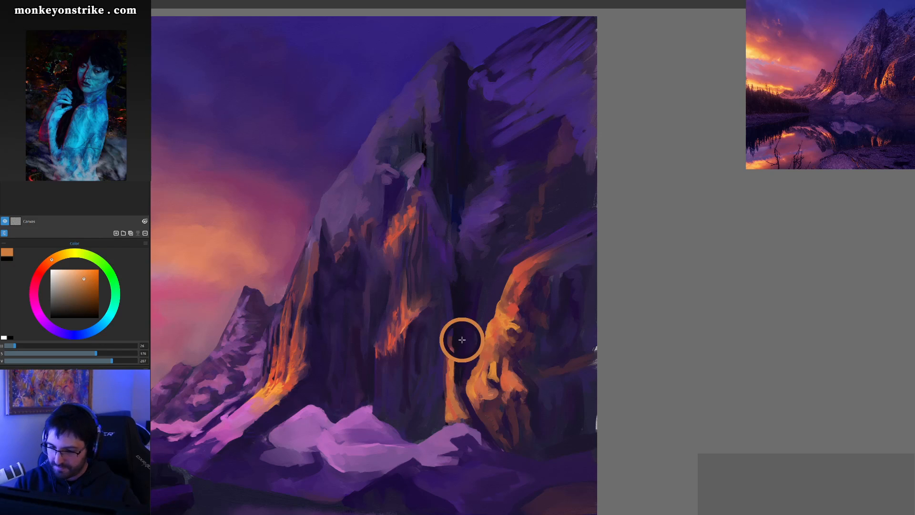
{"action": "left_click_drag", "start_coordinate": [456, 350], "coordinate": [458, 378]}
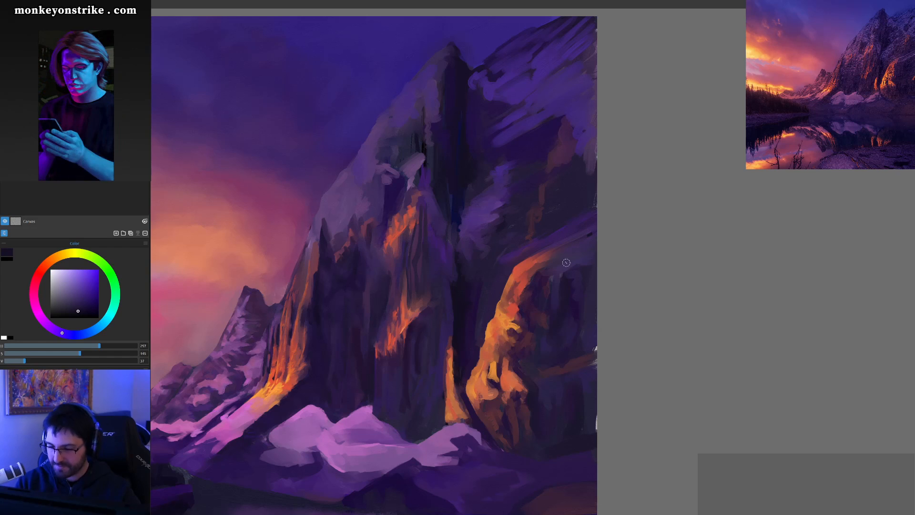
{"action": "mouse_move", "coordinate": [472, 300]}
{"action": "left_mouse_down"}
{"action": "mouse_move", "coordinate": [469, 262]}
{"action": "mouse_move", "coordinate": [454, 286]}
{"action": "mouse_move", "coordinate": [451, 267]}
{"action": "mouse_move", "coordinate": [461, 200]}
{"action": "mouse_move", "coordinate": [458, 278]}
{"action": "mouse_move", "coordinate": [459, 225]}
{"action": "mouse_move", "coordinate": [462, 248]}
{"action": "mouse_move", "coordinate": [459, 219]}
{"action": "left_mouse_up"}
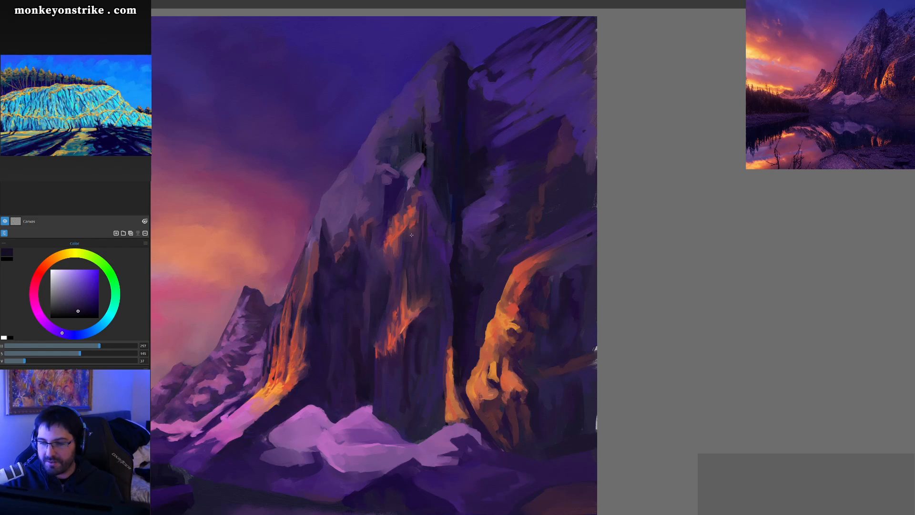
Shade the central cliff's right face down to the glowing strip with sampled dark purple tones
{"action": "mouse_move", "coordinate": [423, 276]}
{"action": "left_mouse_down"}
{"action": "mouse_move", "coordinate": [425, 257]}
{"action": "mouse_move", "coordinate": [418, 286]}
{"action": "left_mouse_up"}
{"action": "left_click", "coordinate": [422, 286], "text": "alt"}
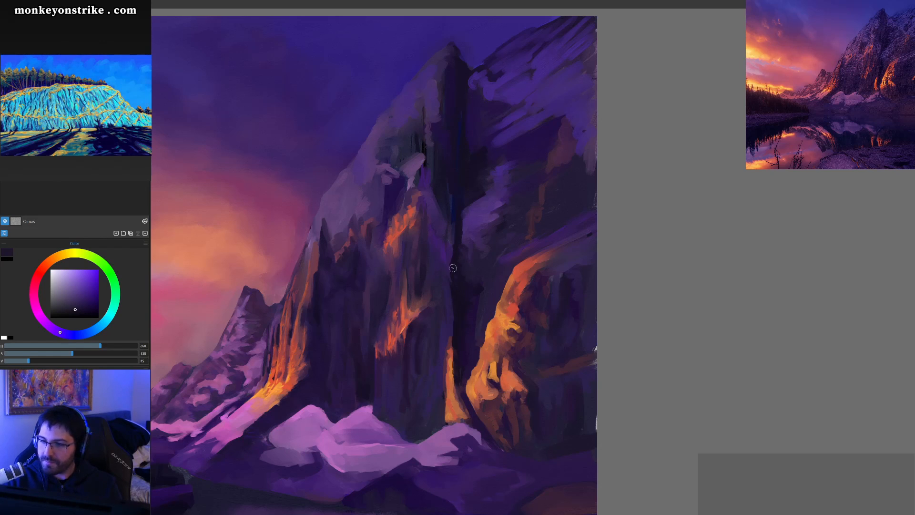
{"action": "left_click", "coordinate": [450, 245], "text": "alt"}
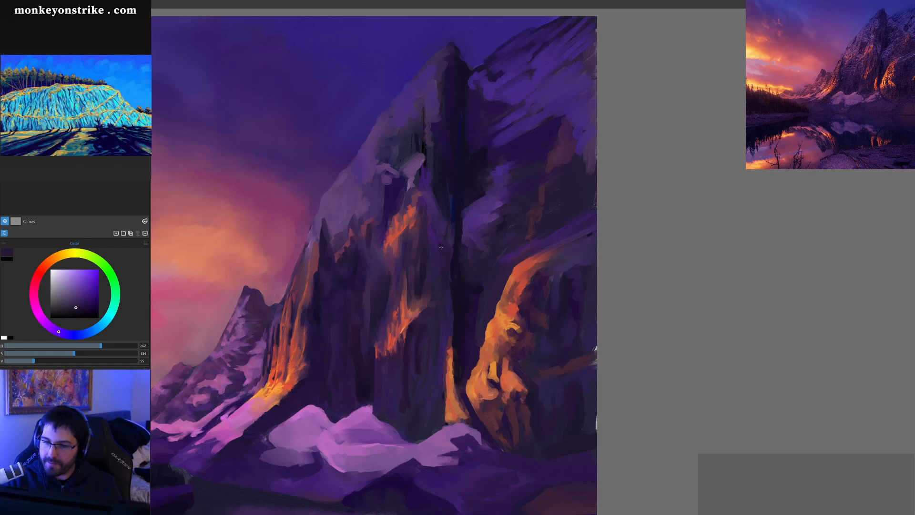
{"action": "left_click", "coordinate": [435, 228], "text": "alt"}
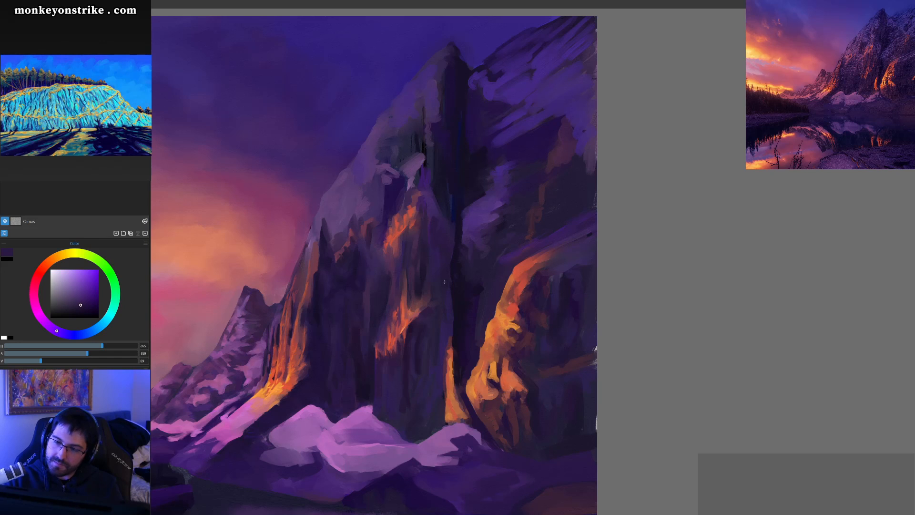
{"action": "left_click_drag", "start_coordinate": [449, 335], "coordinate": [447, 363]}
Link the two glowing patches on the central cliff and refine the lower one with sampled muted red, red-orange and dark purple
{"action": "left_click_drag", "start_coordinate": [539, 264], "coordinate": [481, 480]}
{"action": "key", "text": "ctrl+plus"}
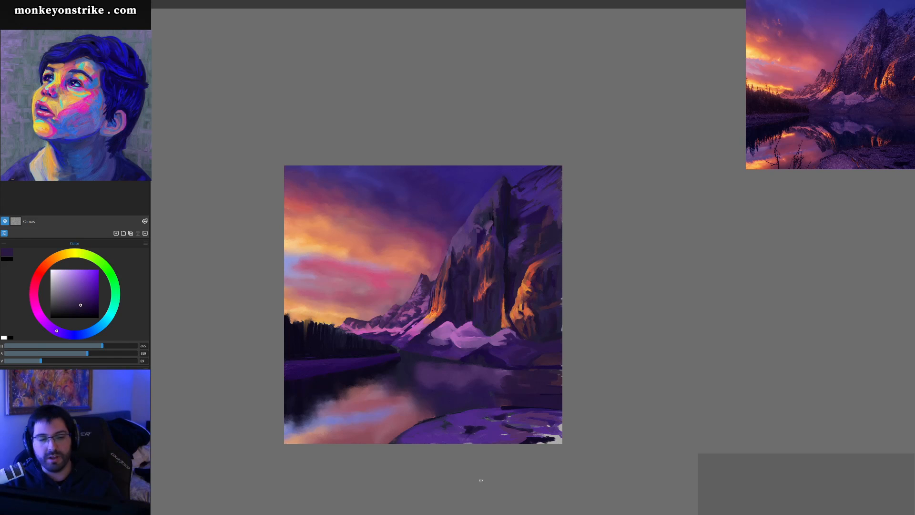
{"action": "key", "text": "ctrl+plus"}
{"action": "key", "text": "ctrl+plus"}
{"action": "key", "text": "ctrl+plus"}
{"action": "left_click_drag", "start_coordinate": [433, 393], "coordinate": [544, 384]}
{"action": "left_click", "coordinate": [542, 214], "text": "alt"}
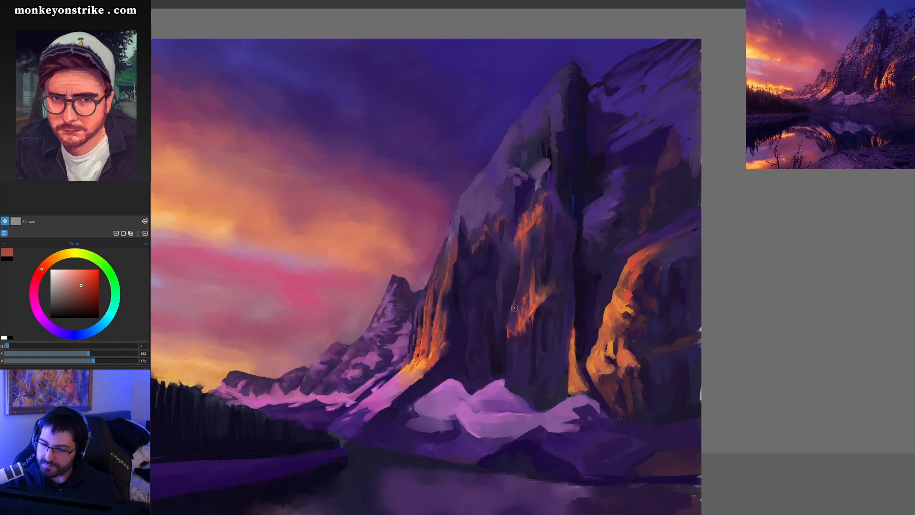
{"action": "left_click", "coordinate": [531, 266], "text": "alt"}
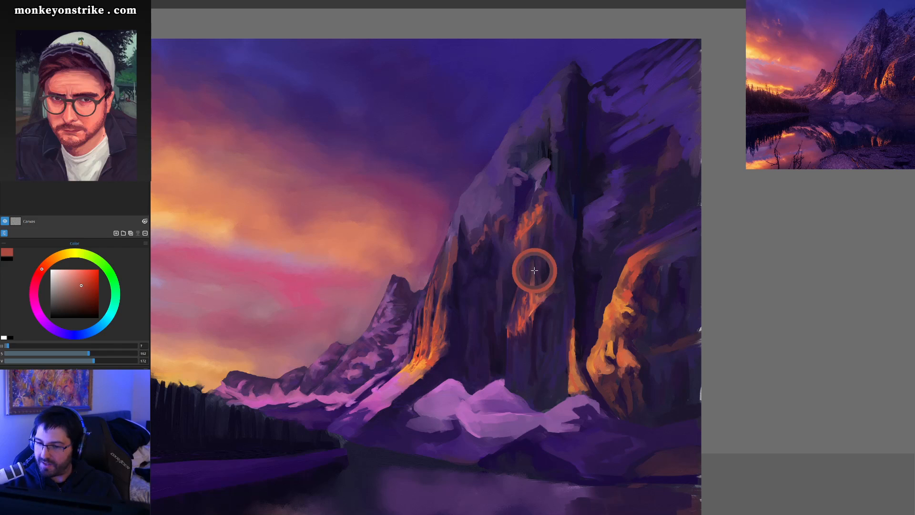
{"action": "left_click", "coordinate": [532, 266], "text": "alt"}
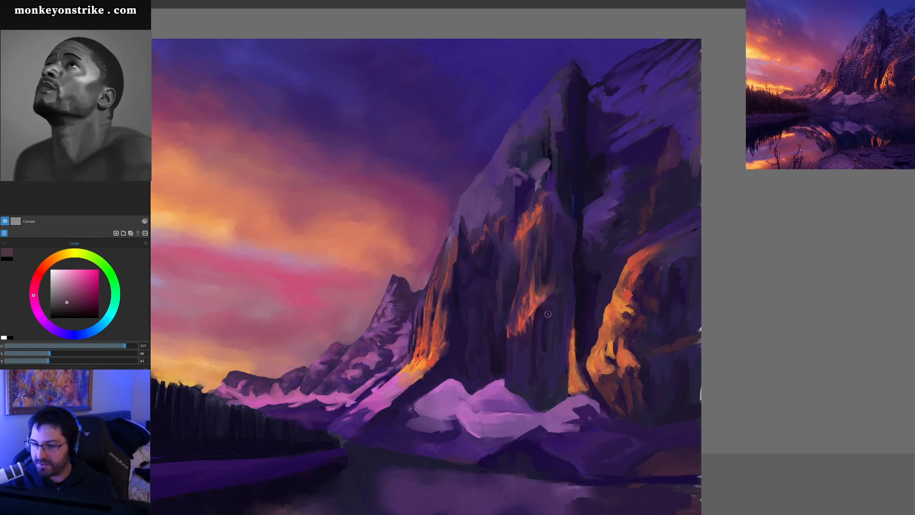
{"action": "left_click", "coordinate": [531, 305], "text": "ctrl"}
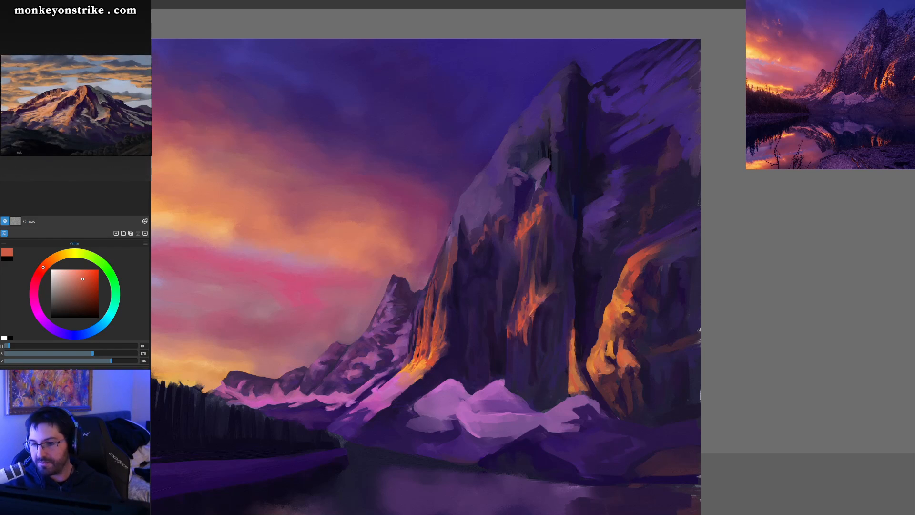
{"action": "left_click", "coordinate": [530, 342], "text": "alt"}
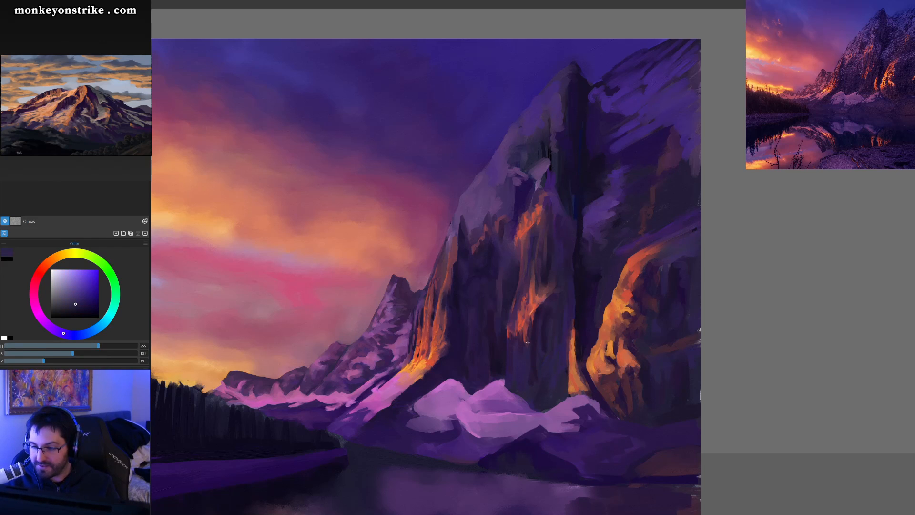
{"action": "left_click", "coordinate": [527, 321], "text": "alt"}
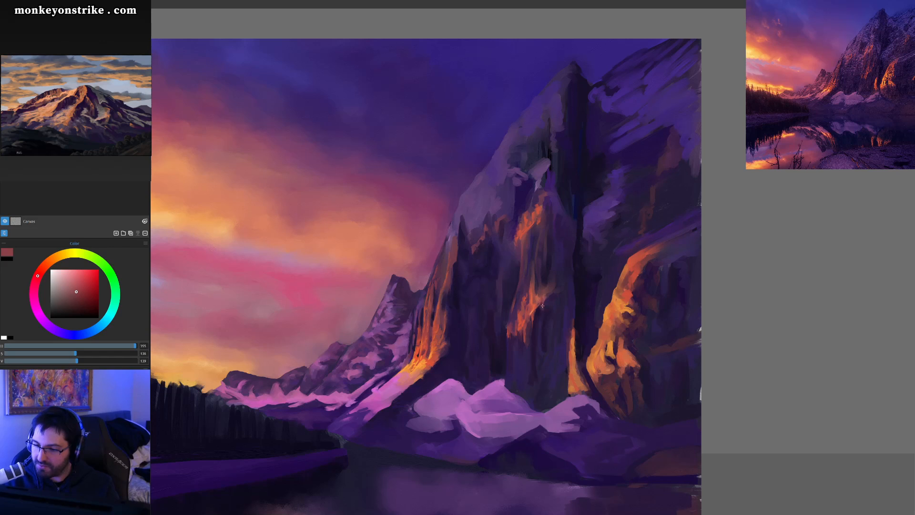
Shade the rock around the central cliff's glowing patches with sampled dark purples and a touch of muted red
{"action": "left_click", "coordinate": [551, 279], "text": "alt"}
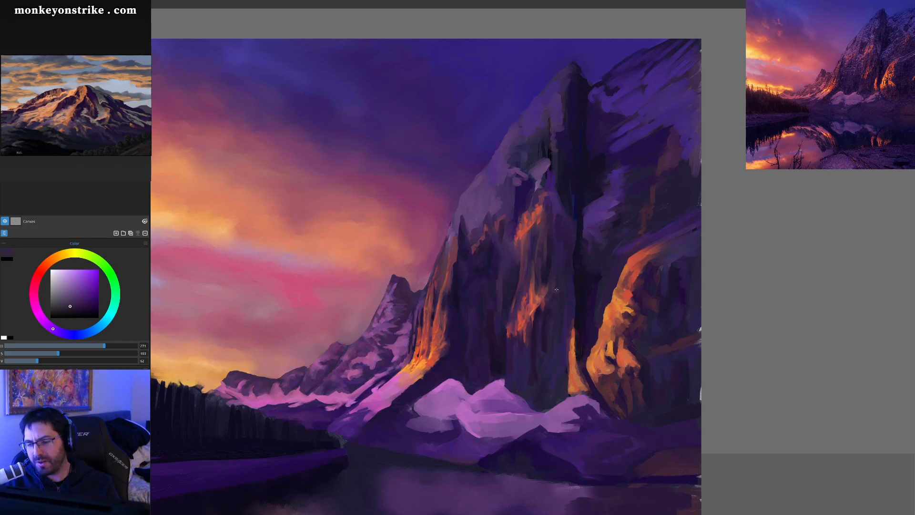
{"action": "left_click", "coordinate": [554, 255], "text": "alt"}
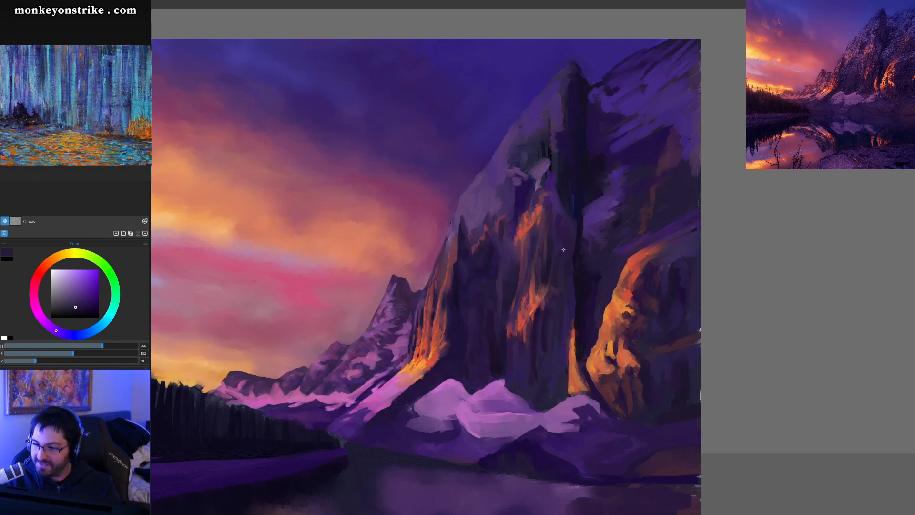
{"action": "left_click", "coordinate": [554, 257], "text": "alt"}
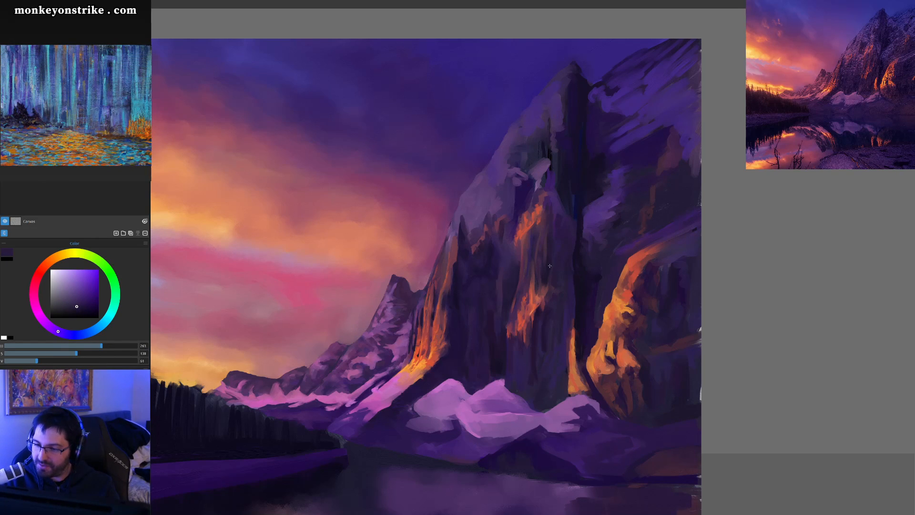
{"action": "left_click", "coordinate": [540, 258], "text": "alt"}
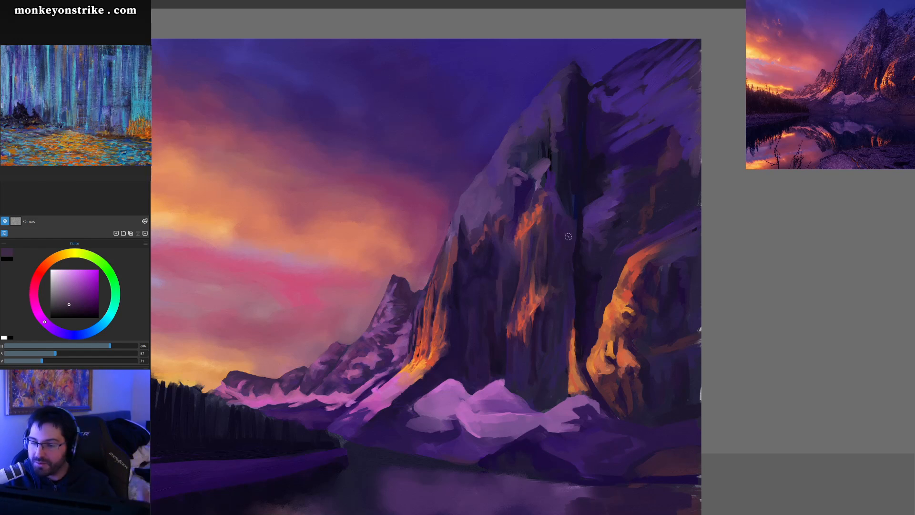
{"action": "left_click", "coordinate": [524, 255], "text": "ctrl"}
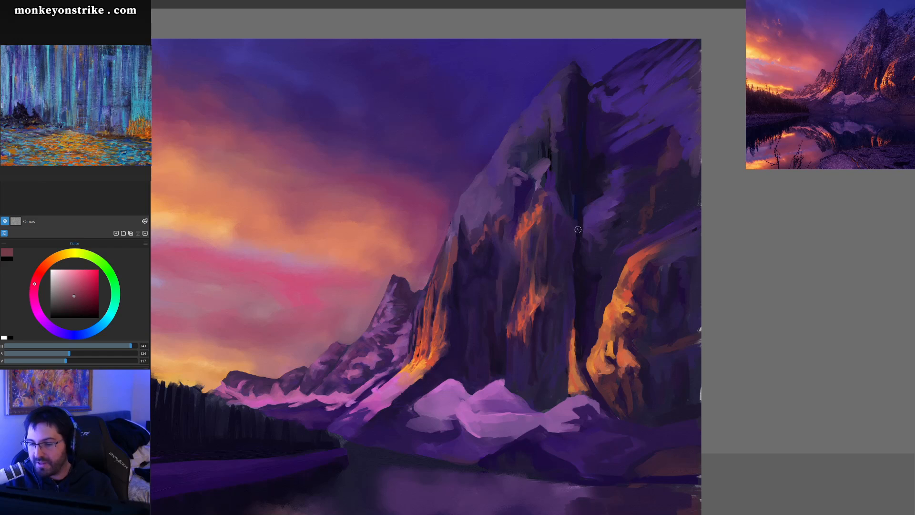
{"action": "left_click", "coordinate": [517, 355], "text": "ctrl"}
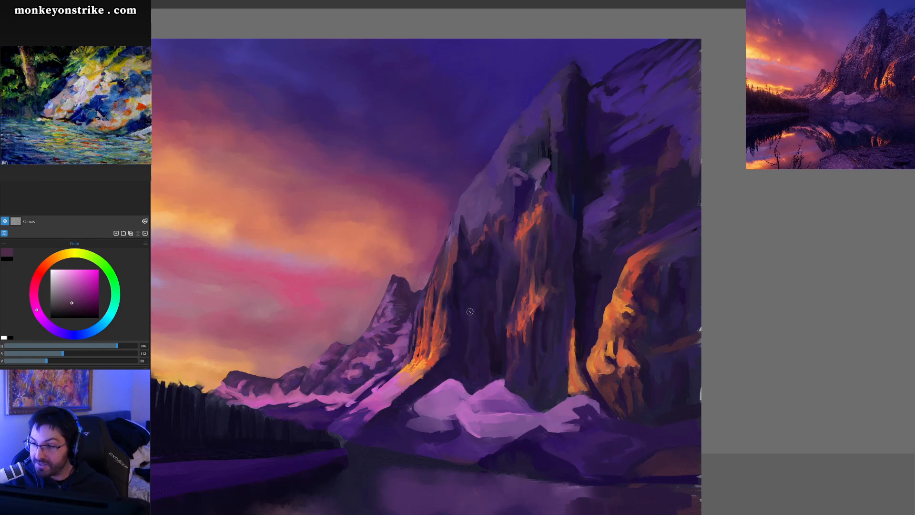
Touch up the snow patches on the small peak beside the main cliff with sampled mauve and pinkish purple tones
{"action": "left_click", "coordinate": [399, 340], "text": "alt"}
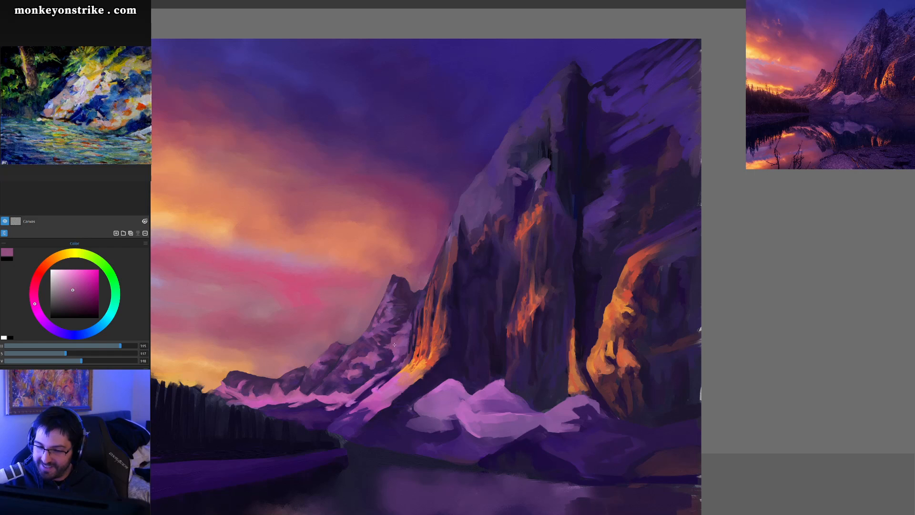
{"action": "left_click", "coordinate": [402, 331], "text": "alt"}
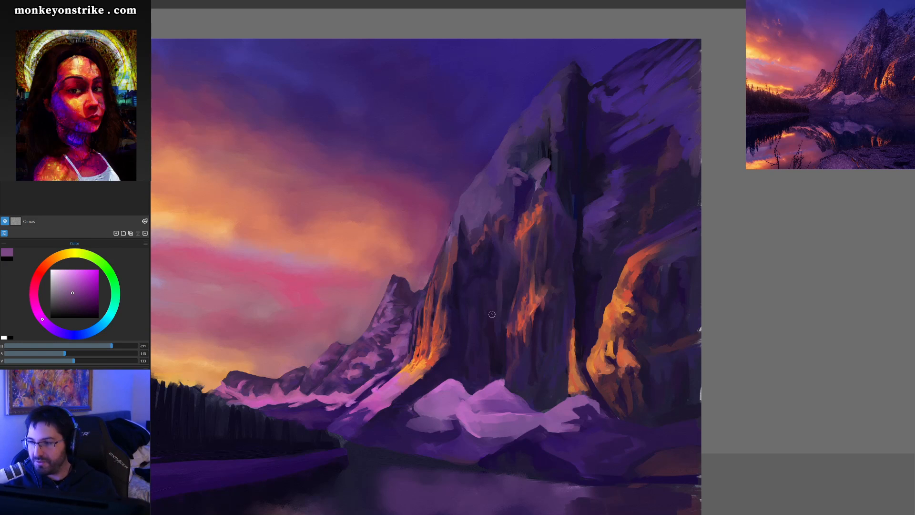
{"action": "left_click", "coordinate": [378, 318], "text": "ctrl"}
{"action": "left_click", "coordinate": [382, 322], "text": "ctrl"}
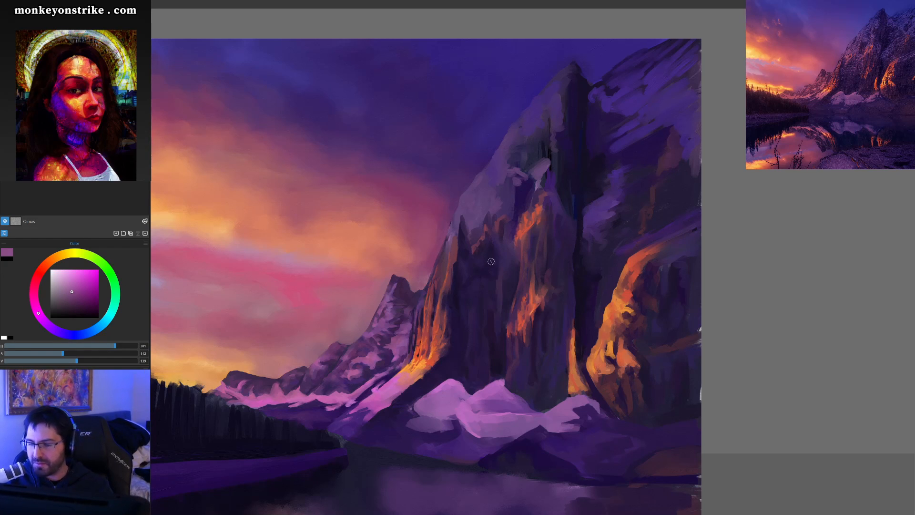
Rework the faint reddish glow below the central cliff's snowy left shoulder with sampled purples, dusky pink and muted red
{"action": "left_click", "coordinate": [468, 230], "text": "ctrl"}
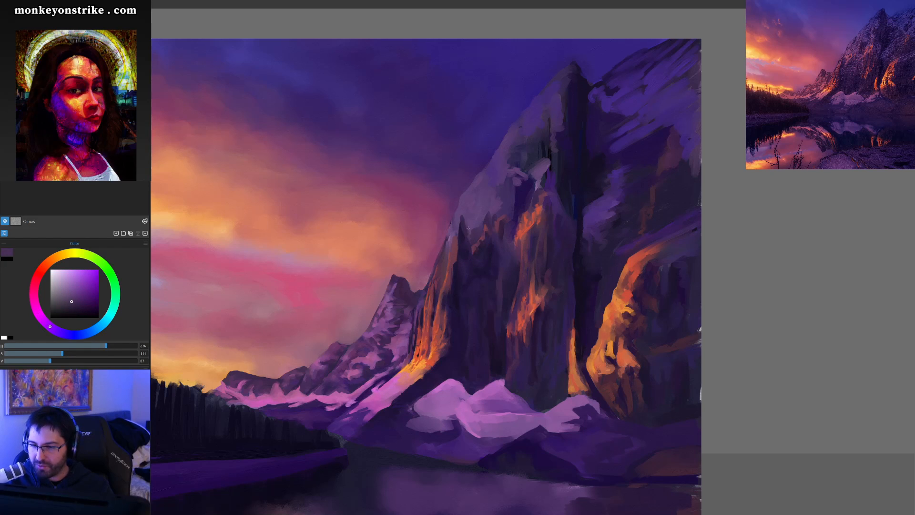
{"action": "left_click", "coordinate": [461, 218], "text": "ctrl"}
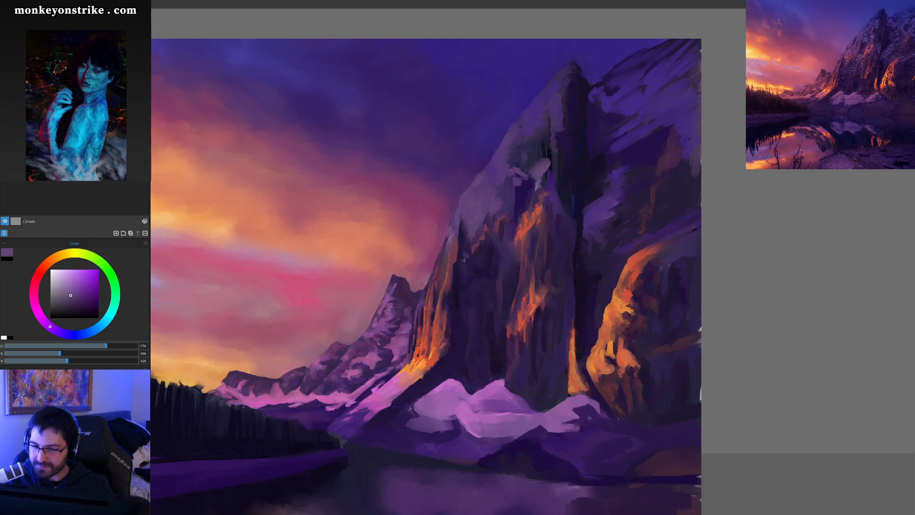
{"action": "left_click", "coordinate": [465, 242], "text": "ctrl"}
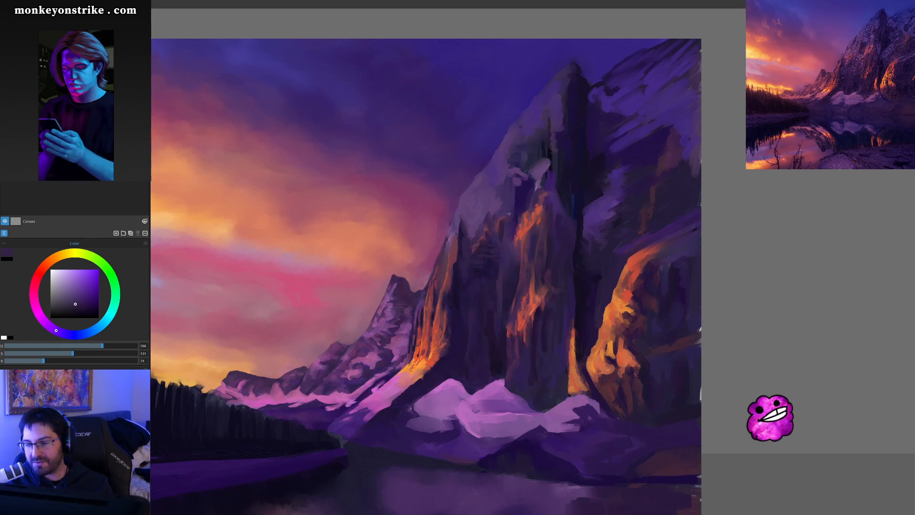
{"action": "left_click", "coordinate": [483, 211], "text": "alt"}
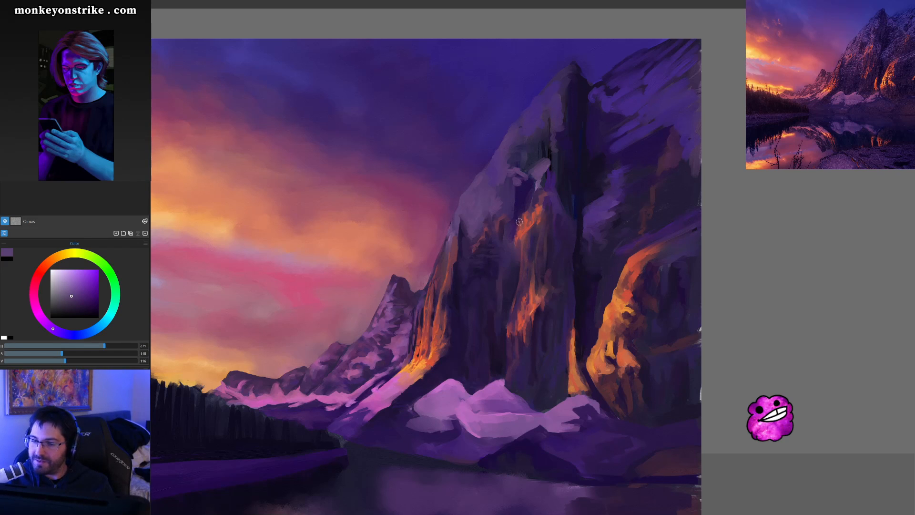
{"action": "left_click", "coordinate": [487, 231], "text": "ctrl"}
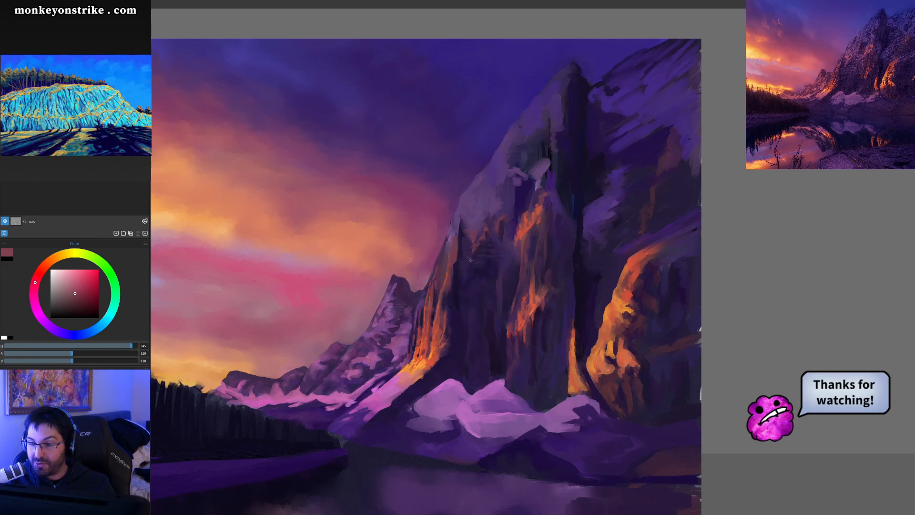
{"action": "left_click", "coordinate": [478, 250], "text": "ctrl"}
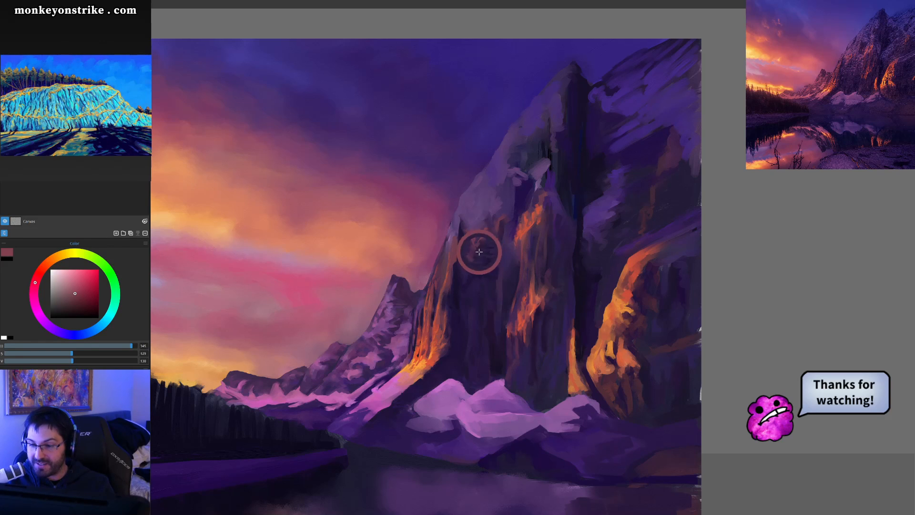
{"action": "left_click", "coordinate": [483, 239], "text": "ctrl"}
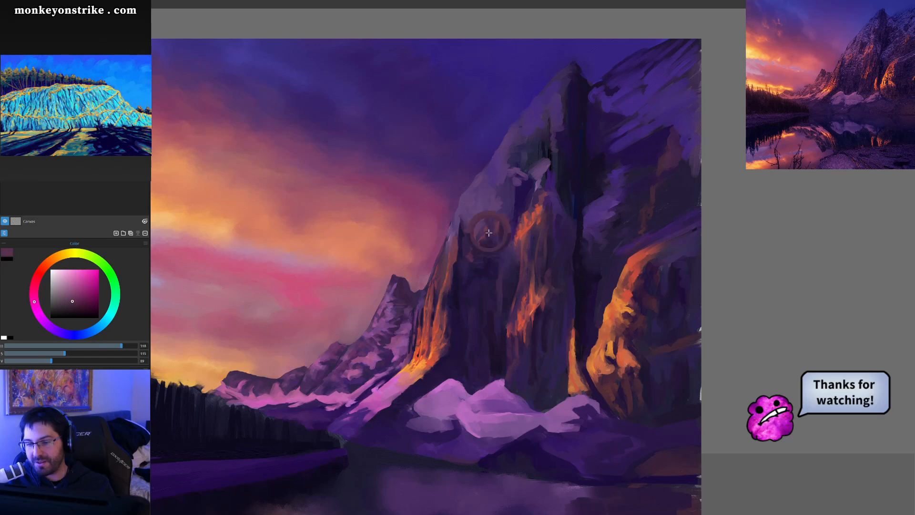
{"action": "left_click", "coordinate": [516, 240], "text": "ctrl"}
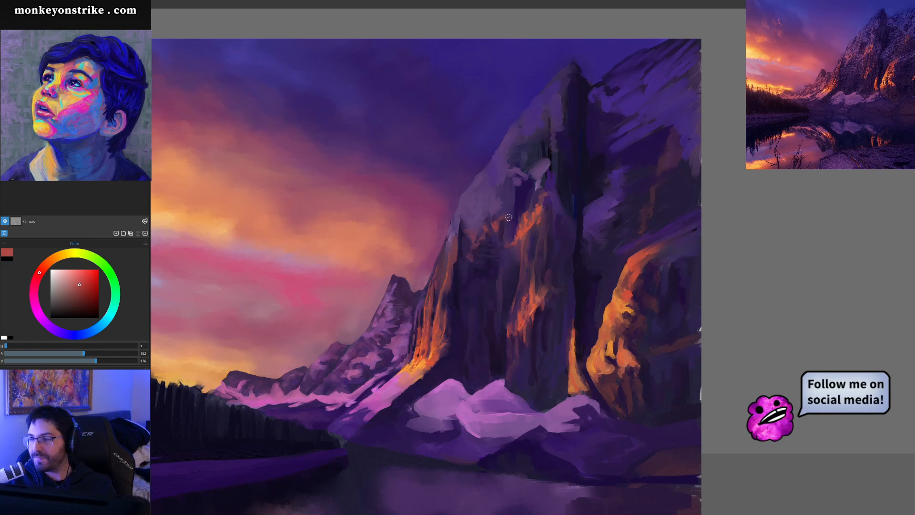
Extend the central cliff's upper orange patch toward the small snow ledge with sampled muted purple and red
{"action": "left_click", "coordinate": [528, 235], "text": "alt"}
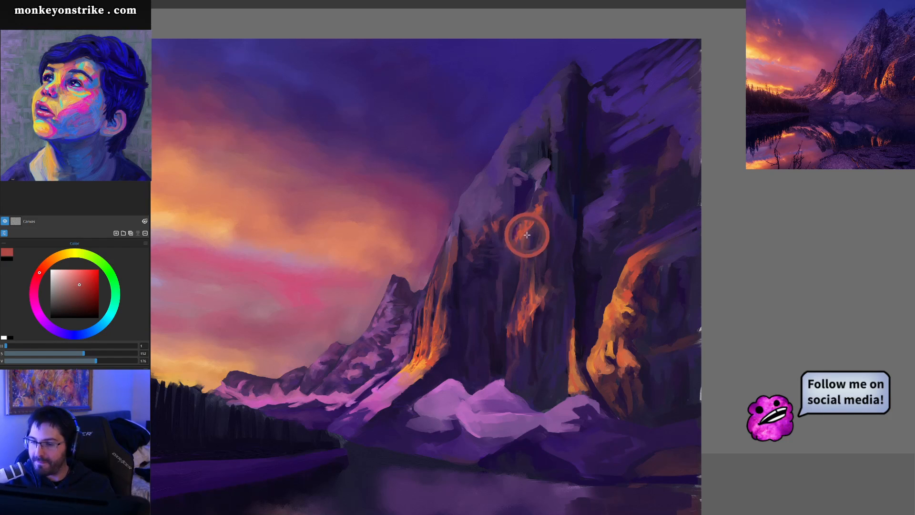
{"action": "left_click", "coordinate": [528, 232], "text": "alt"}
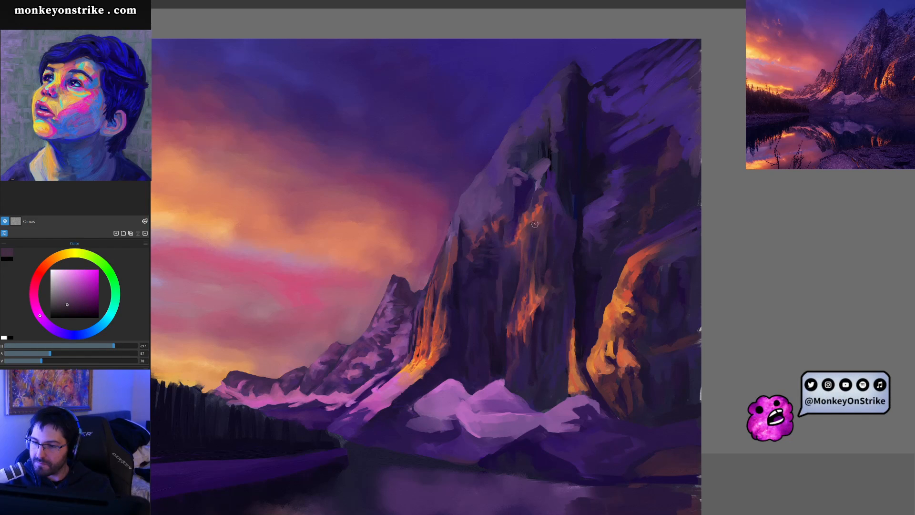
{"action": "left_click", "coordinate": [534, 215], "text": "alt"}
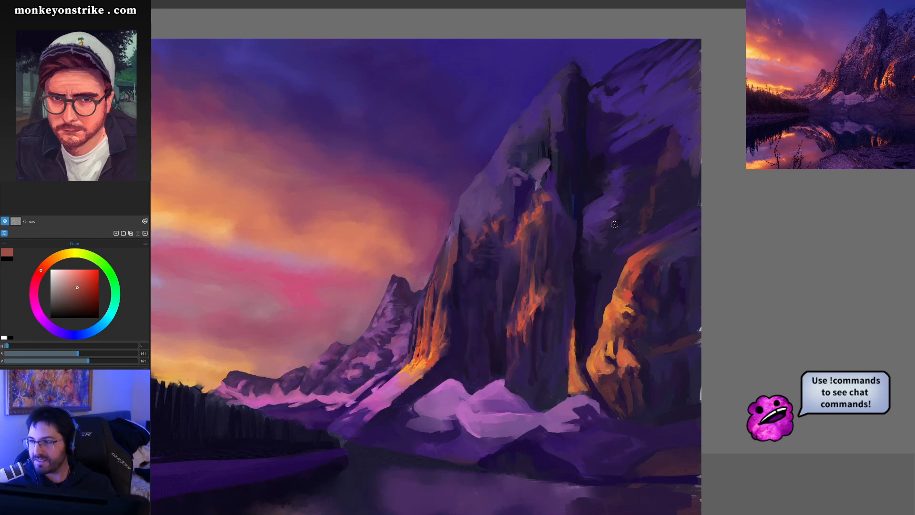
Extend and soften the upper tip of the glowing strip at the cliff's foot with sampled red-orange, dusky plum and dark purple
{"action": "left_click", "coordinate": [571, 331], "text": "ctrl"}
{"action": "left_click", "coordinate": [571, 333], "text": "ctrl"}
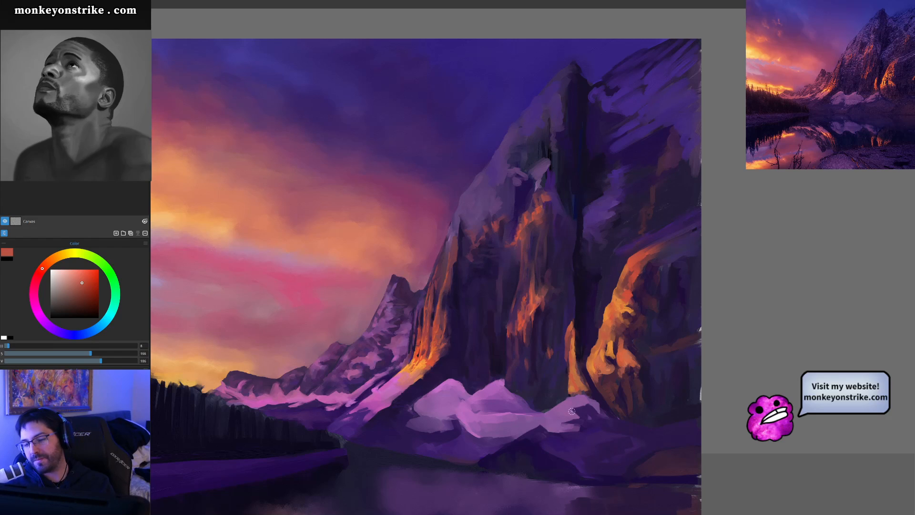
{"action": "left_click", "coordinate": [567, 325], "text": "alt"}
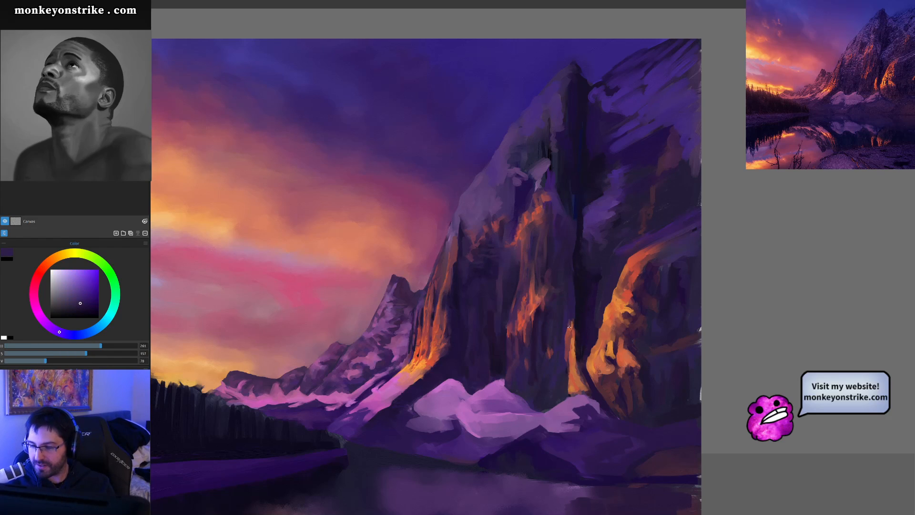
{"action": "left_click", "coordinate": [567, 321], "text": "alt"}
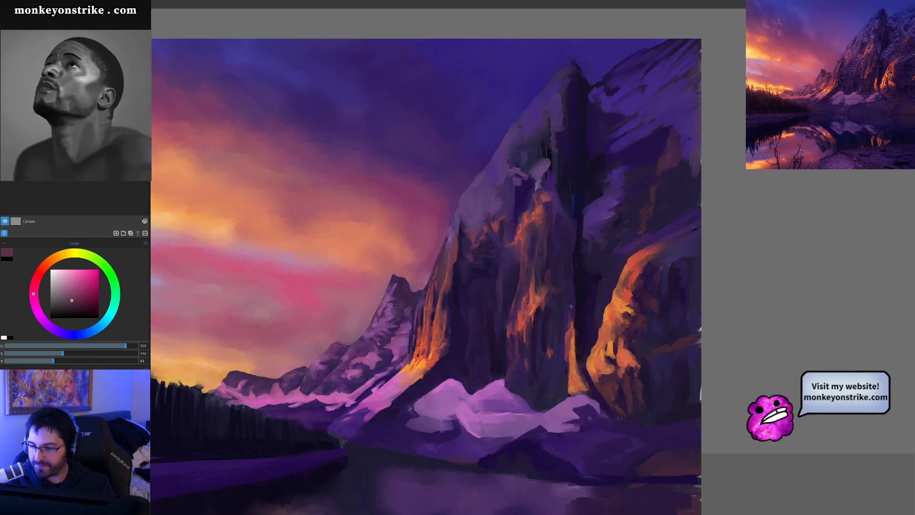
{"action": "left_click", "coordinate": [567, 332], "text": "alt"}
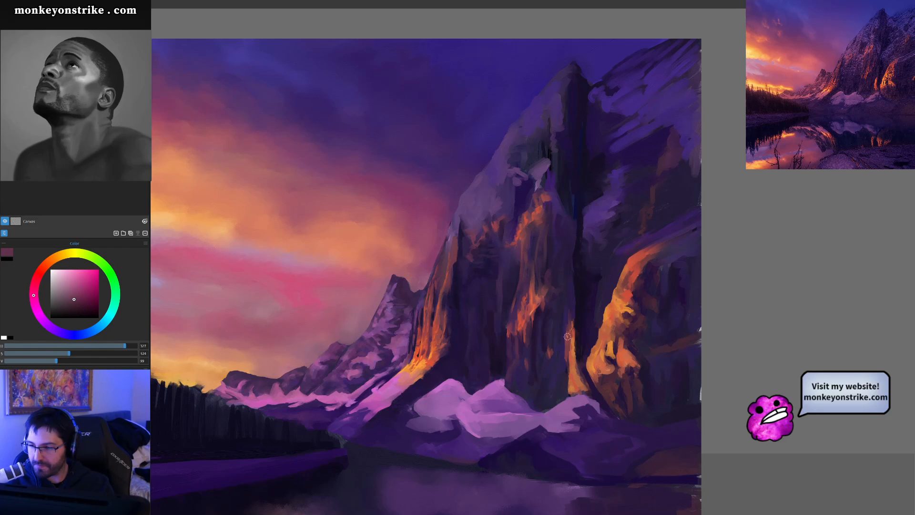
{"action": "left_click", "coordinate": [566, 337], "text": "alt"}
{"action": "left_click_drag", "start_coordinate": [568, 333], "coordinate": [553, 303]}
{"action": "left_click", "coordinate": [549, 298], "text": "alt"}
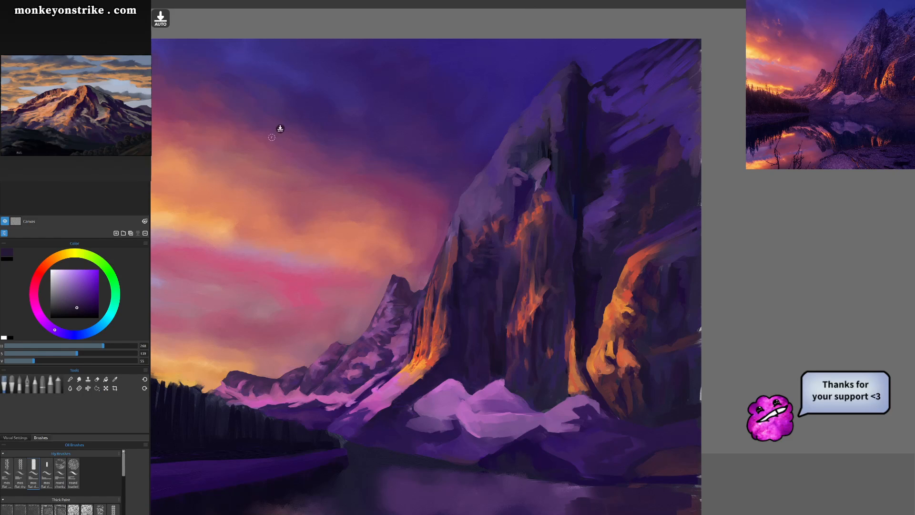
{"action": "key", "text": "ctrl+plus"}
{"action": "left_click_drag", "start_coordinate": [356, 355], "coordinate": [434, 325]}
{"action": "left_click_drag", "start_coordinate": [474, 300], "coordinate": [470, 300]}
{"action": "key", "text": "ctrl+z"}
{"action": "key", "text": "ctrl+z"}
{"action": "mouse_move", "coordinate": [423, 338]}
{"action": "left_mouse_down"}
{"action": "mouse_move", "coordinate": [510, 311]}
{"action": "mouse_move", "coordinate": [551, 310]}
{"action": "mouse_move", "coordinate": [542, 302]}
{"action": "left_mouse_up"}
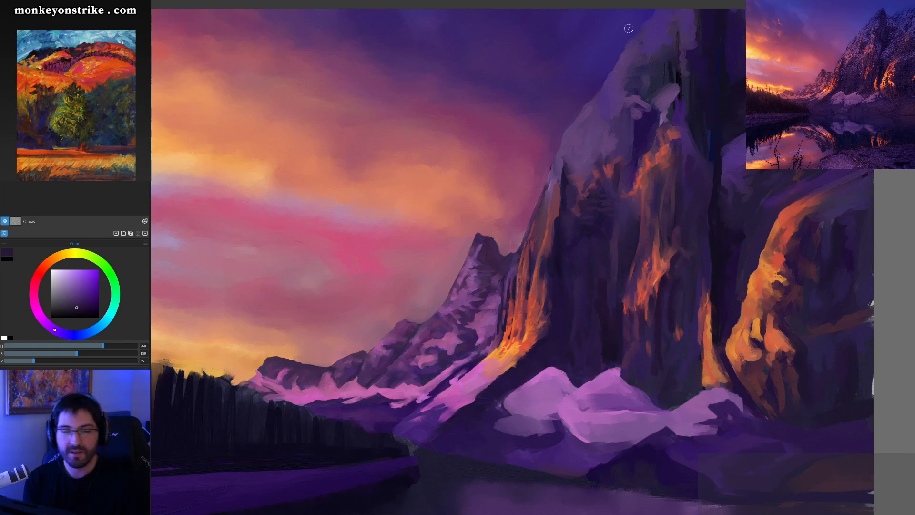
Check the overall look of the full painting against the reference photo
{"action": "scroll", "coordinate": [629, 28], "scroll_direction": "down", "scroll_amount": 1}
{"action": "scroll", "coordinate": [628, 29], "scroll_direction": "down", "scroll_amount": 5}
{"action": "scroll", "coordinate": [628, 28], "scroll_direction": "up", "scroll_amount": 1}
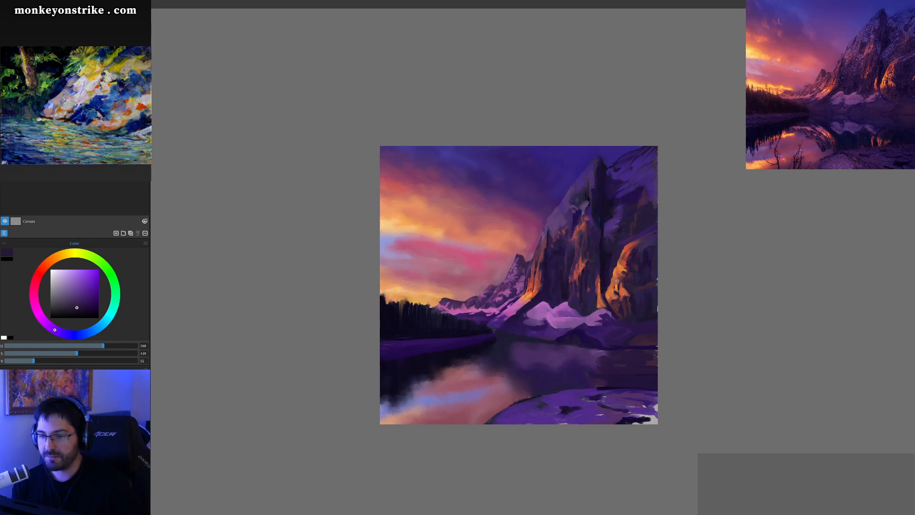
{"action": "scroll", "coordinate": [617, 281], "scroll_direction": "up", "scroll_amount": 7}
{"action": "scroll", "coordinate": [617, 280], "scroll_direction": "down", "scroll_amount": 5}
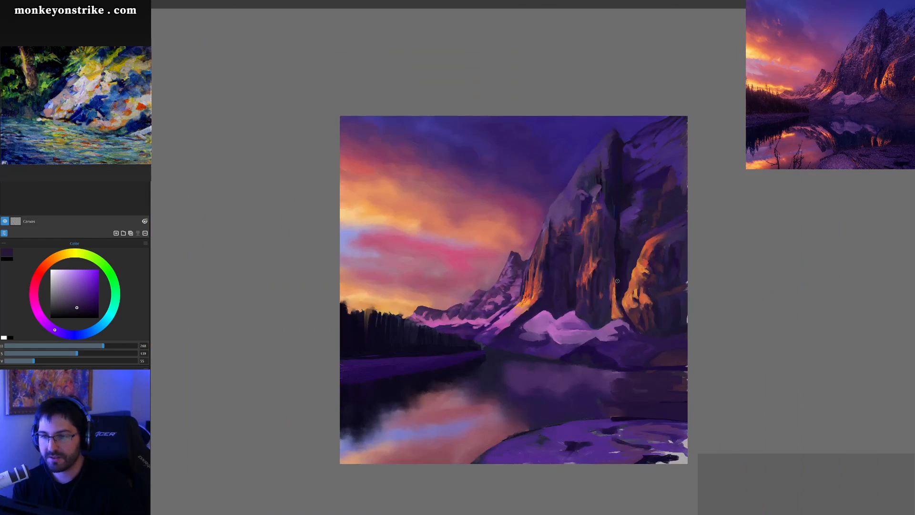
Paint a dark purple hollow and narrow crack above the small snow ledge on the central cliff, using sampled shadow colors
{"action": "scroll", "coordinate": [617, 280], "scroll_direction": "up", "scroll_amount": 5}
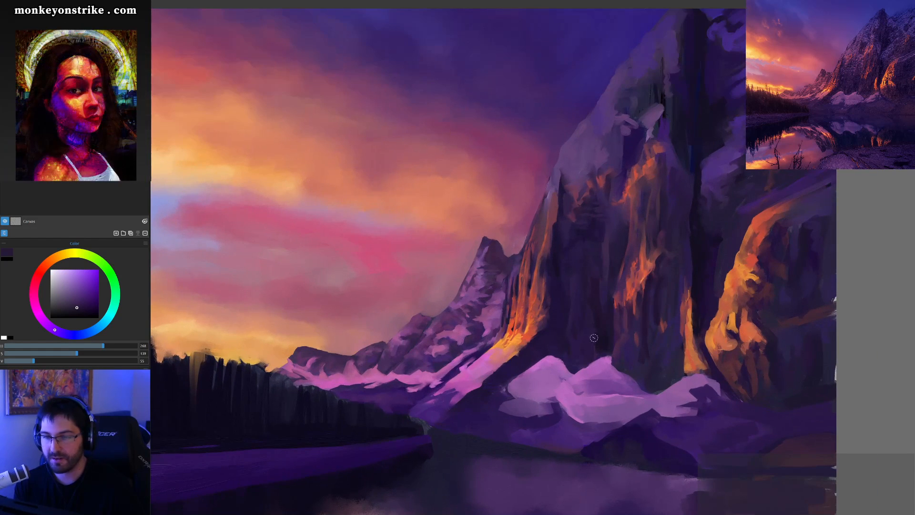
{"action": "scroll", "coordinate": [515, 378], "scroll_direction": "down", "scroll_amount": 2}
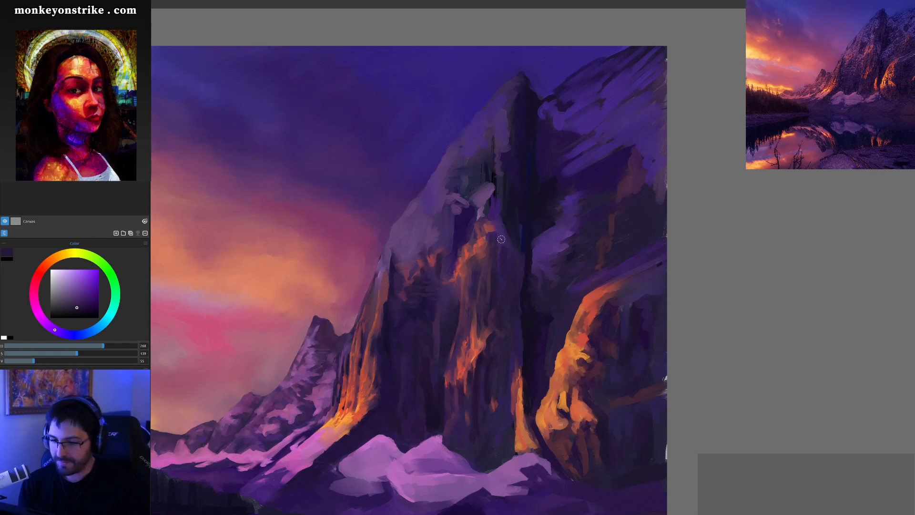
{"action": "left_click", "coordinate": [460, 223], "text": "alt"}
{"action": "mouse_move", "coordinate": [461, 223]}
{"action": "left_mouse_down"}
{"action": "mouse_move", "coordinate": [449, 249]}
{"action": "mouse_move", "coordinate": [445, 206]}
{"action": "mouse_move", "coordinate": [457, 209]}
{"action": "mouse_move", "coordinate": [450, 227]}
{"action": "mouse_move", "coordinate": [448, 207]}
{"action": "mouse_move", "coordinate": [453, 250]}
{"action": "left_mouse_up"}
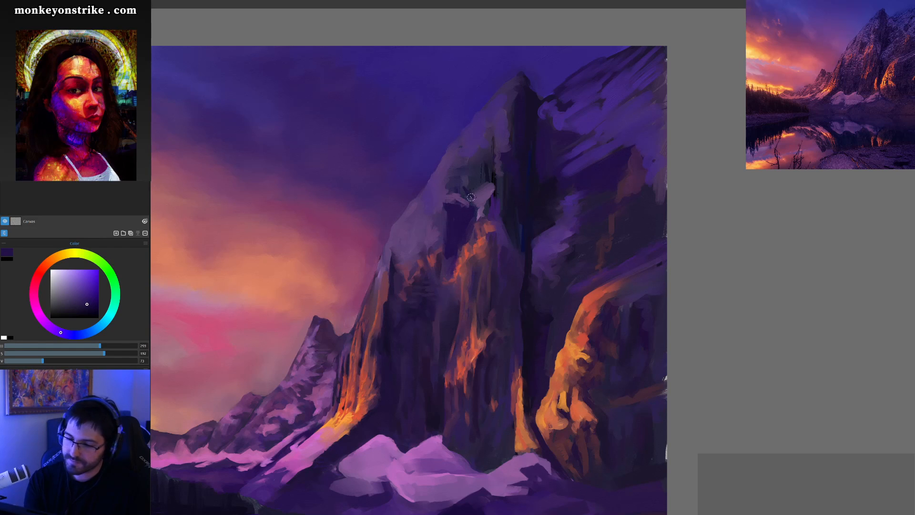
{"action": "left_click", "coordinate": [482, 179], "text": "alt"}
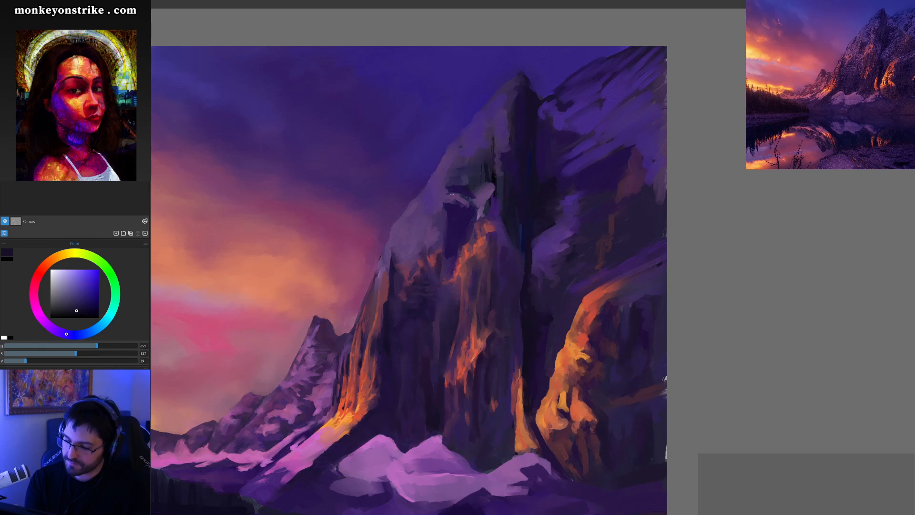
{"action": "left_click", "coordinate": [465, 184], "text": "alt"}
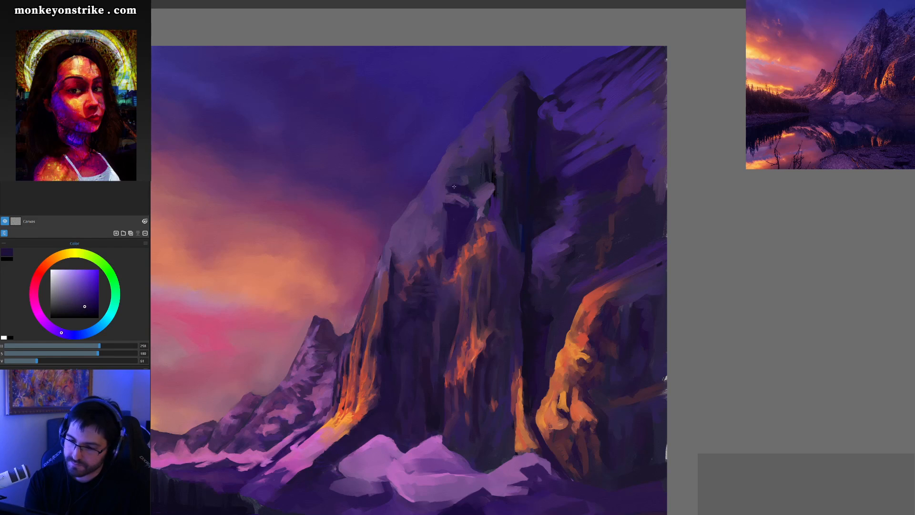
{"action": "mouse_move", "coordinate": [473, 180]}
{"action": "left_mouse_down"}
{"action": "mouse_move", "coordinate": [473, 159]}
{"action": "mouse_move", "coordinate": [472, 182]}
{"action": "mouse_move", "coordinate": [471, 165]}
{"action": "mouse_move", "coordinate": [496, 177]}
{"action": "mouse_move", "coordinate": [503, 154]}
{"action": "mouse_move", "coordinate": [510, 161]}
{"action": "mouse_move", "coordinate": [508, 98]}
{"action": "left_mouse_up"}
{"action": "left_click_drag", "start_coordinate": [507, 146], "coordinate": [513, 80]}
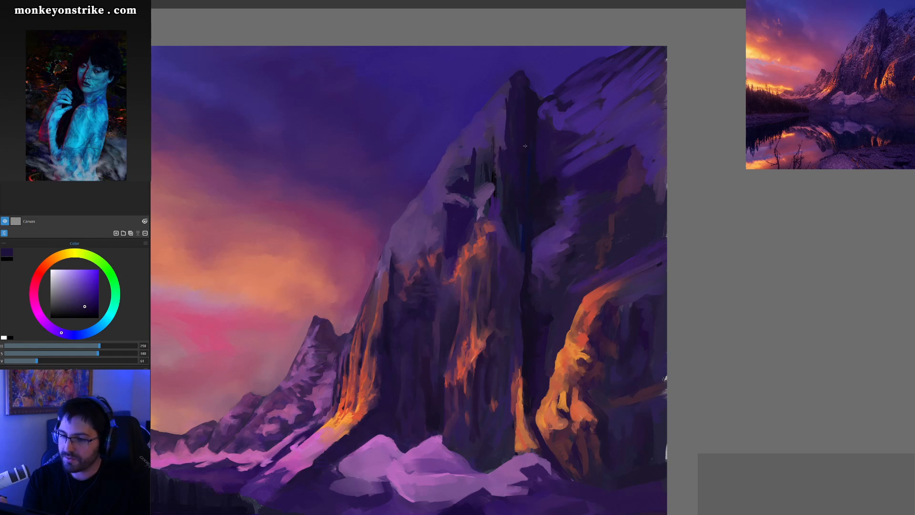
Break up the small snow ledge and the grey-green rock beside it with sampled dark violet and muted purple
{"action": "left_click", "coordinate": [543, 116], "text": "alt"}
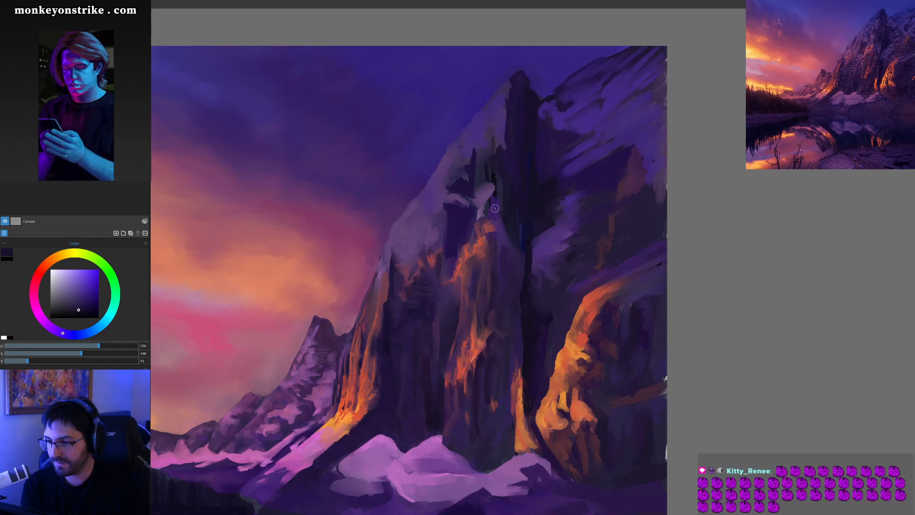
{"action": "left_click", "coordinate": [490, 150], "text": "alt"}
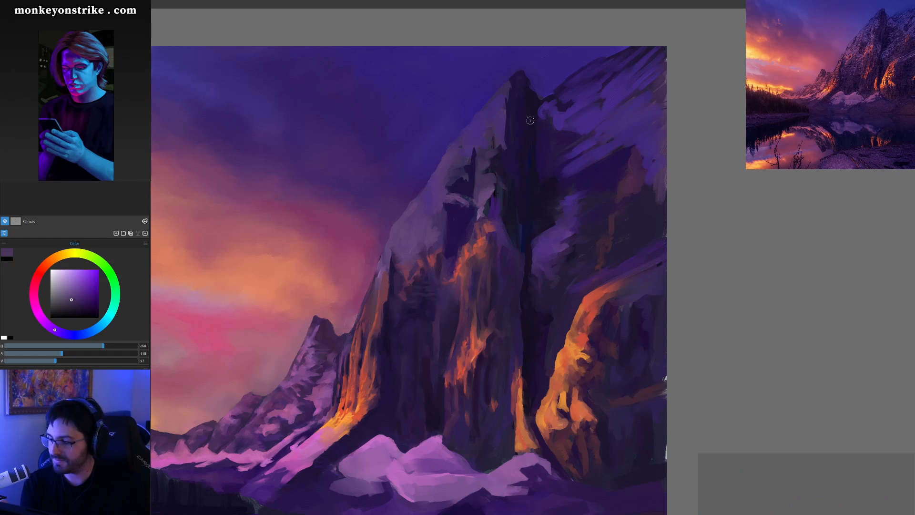
{"action": "left_click", "coordinate": [503, 176], "text": "alt"}
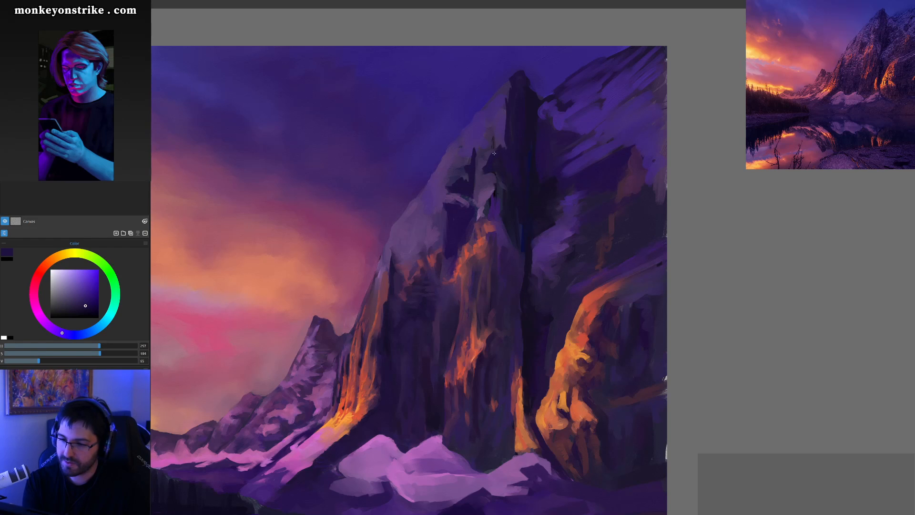
{"action": "left_click", "coordinate": [490, 181], "text": "alt"}
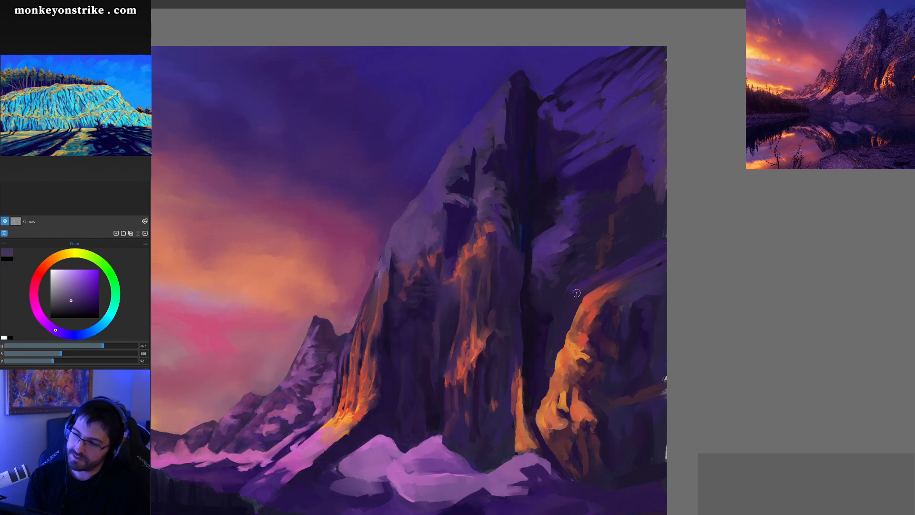
Widen and deepen the shadowed recess below the snow ledge with sampled dark violet and navy, carrying navy into the lower central crevice
{"action": "left_click", "coordinate": [473, 172], "text": "alt"}
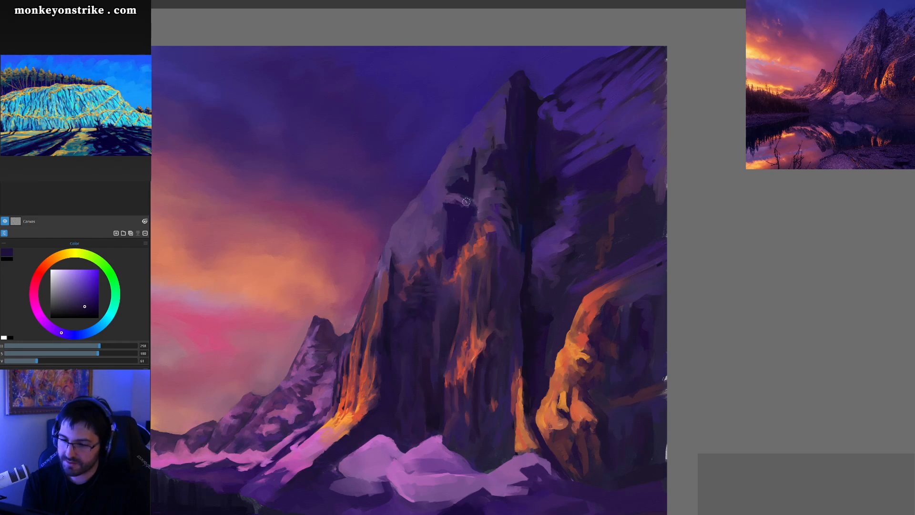
{"action": "left_click_drag", "start_coordinate": [444, 204], "coordinate": [444, 243]}
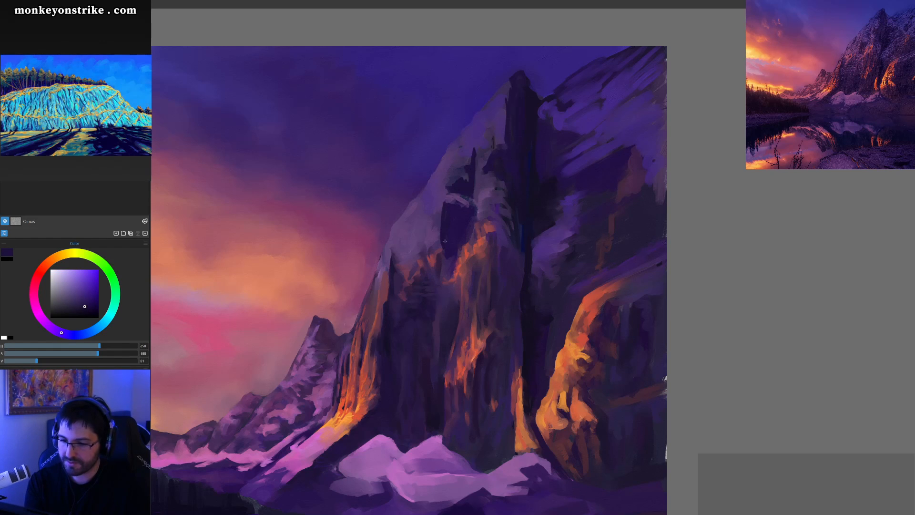
{"action": "left_click", "coordinate": [528, 180], "text": "alt"}
{"action": "left_click_drag", "start_coordinate": [446, 205], "coordinate": [442, 246]}
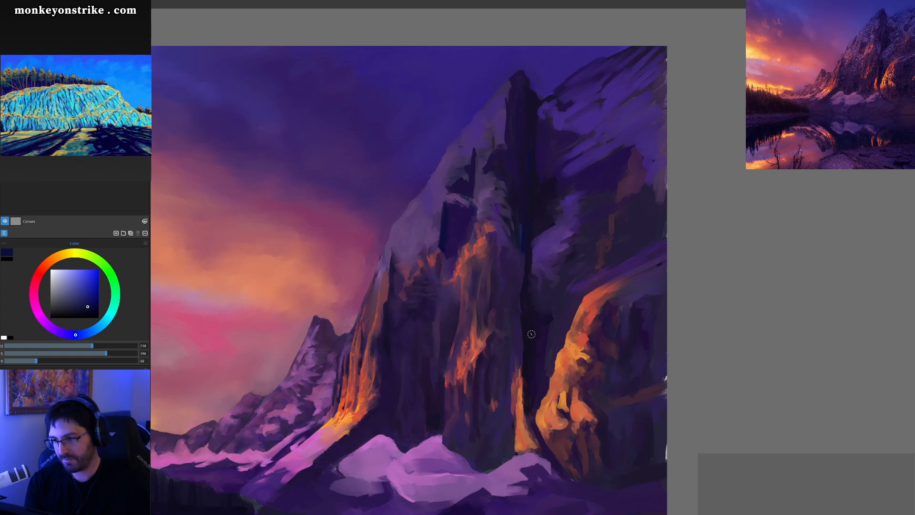
{"action": "left_click_drag", "start_coordinate": [520, 335], "coordinate": [521, 356]}
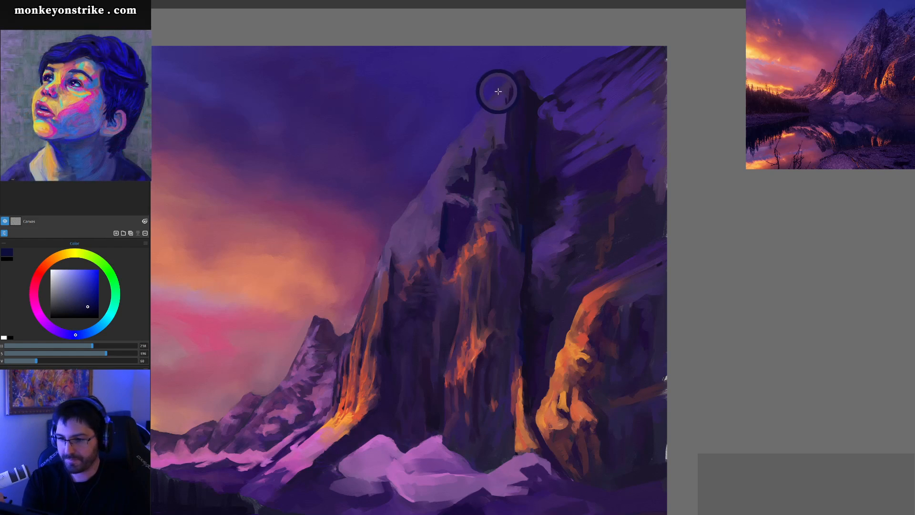
Darken the snowy left slope just below the central summit with sampled dark violets, cutting a shadow notch beside the peak's dark face
{"action": "left_click", "coordinate": [498, 92]}
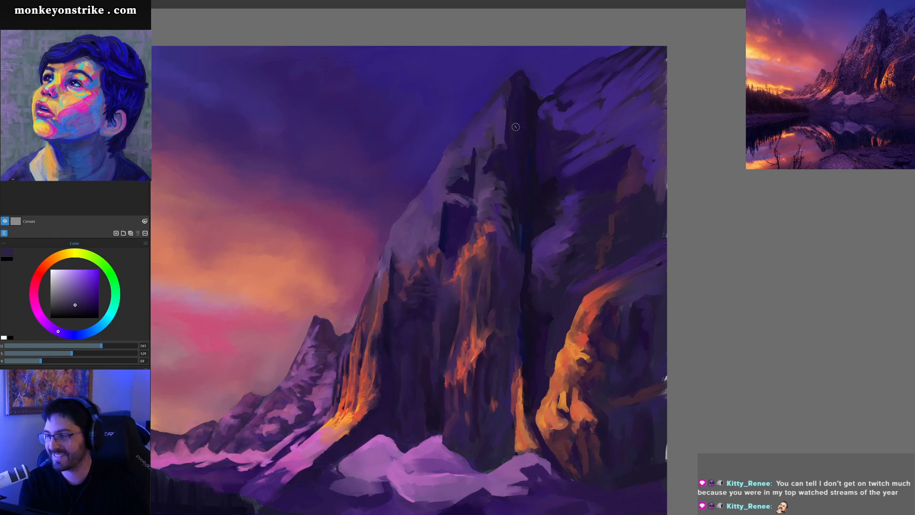
{"action": "left_click", "coordinate": [512, 97], "text": "alt"}
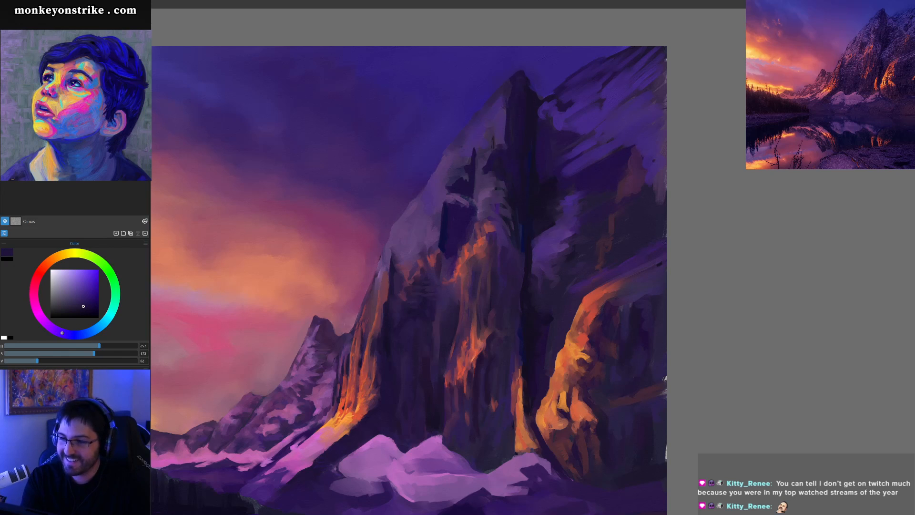
{"action": "left_click", "coordinate": [503, 92], "text": "alt"}
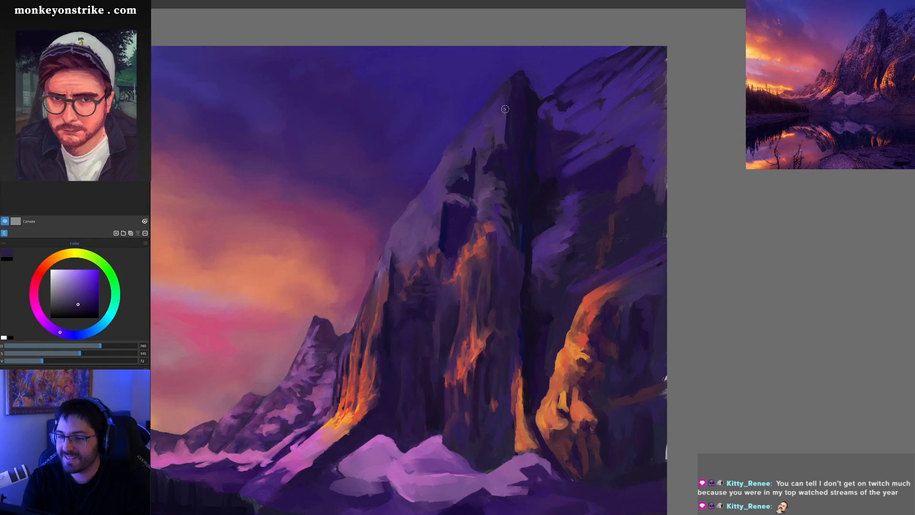
{"action": "left_click_drag", "start_coordinate": [507, 99], "coordinate": [500, 112]}
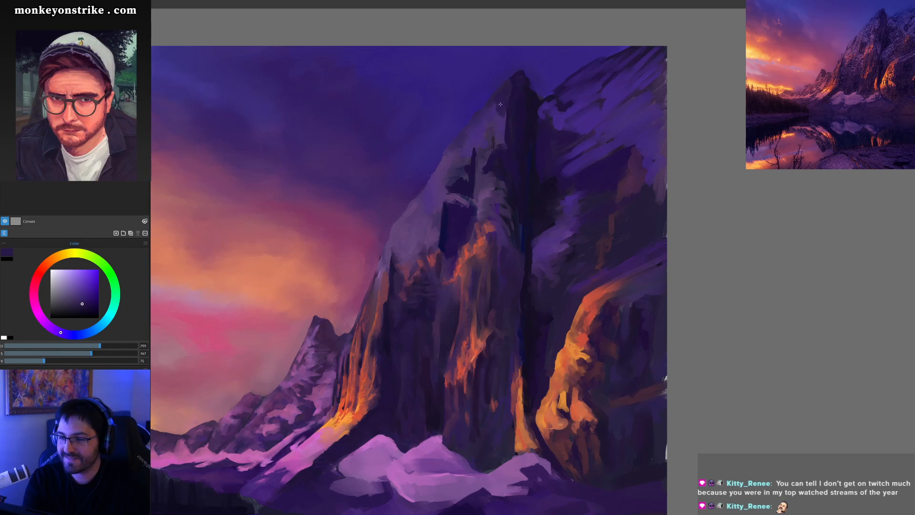
{"action": "left_click", "coordinate": [498, 110], "text": "alt"}
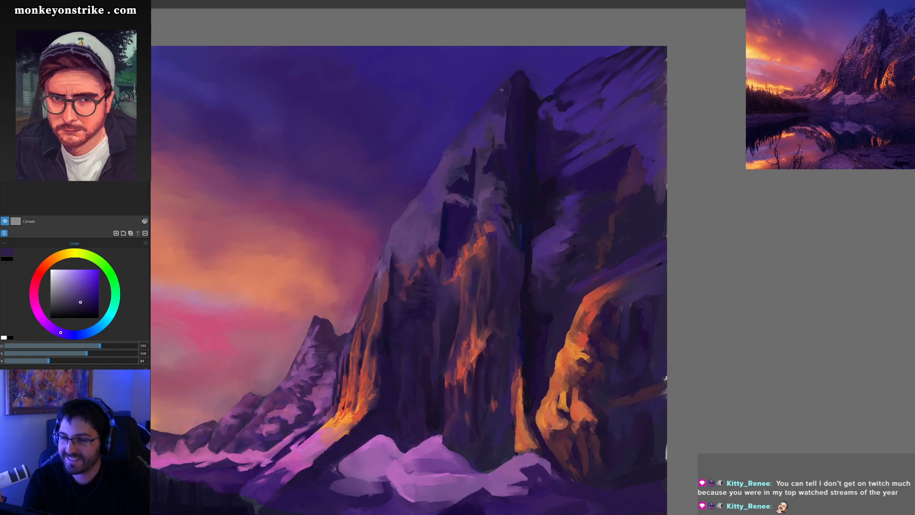
{"action": "left_click_drag", "start_coordinate": [500, 117], "coordinate": [502, 132]}
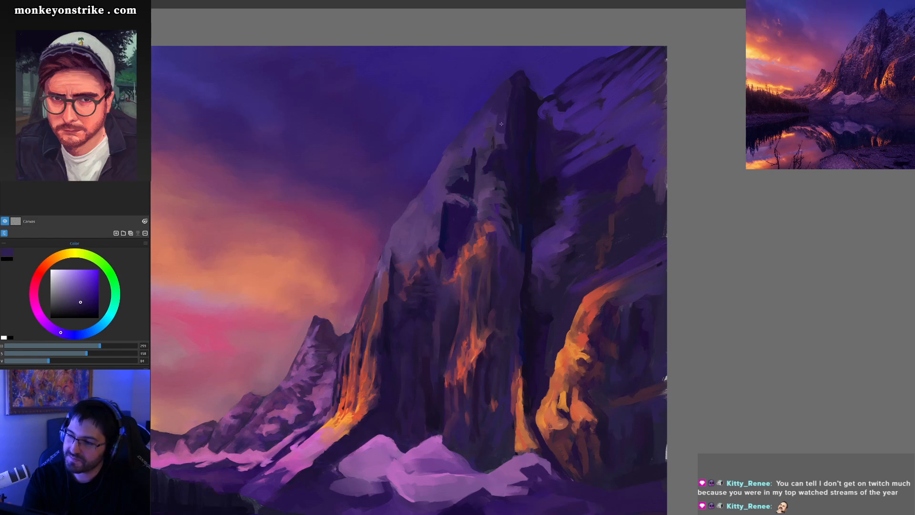
{"action": "left_click", "coordinate": [505, 110], "text": "alt"}
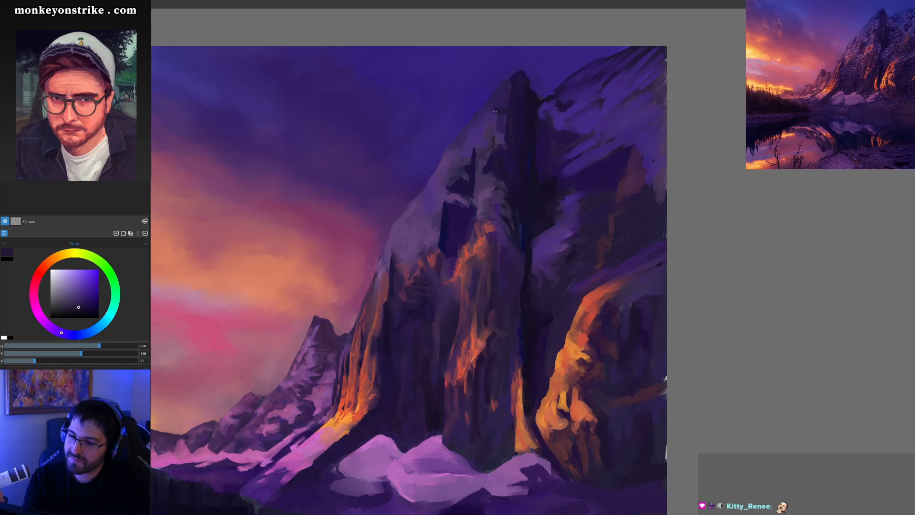
{"action": "left_click", "coordinate": [503, 102], "text": "alt"}
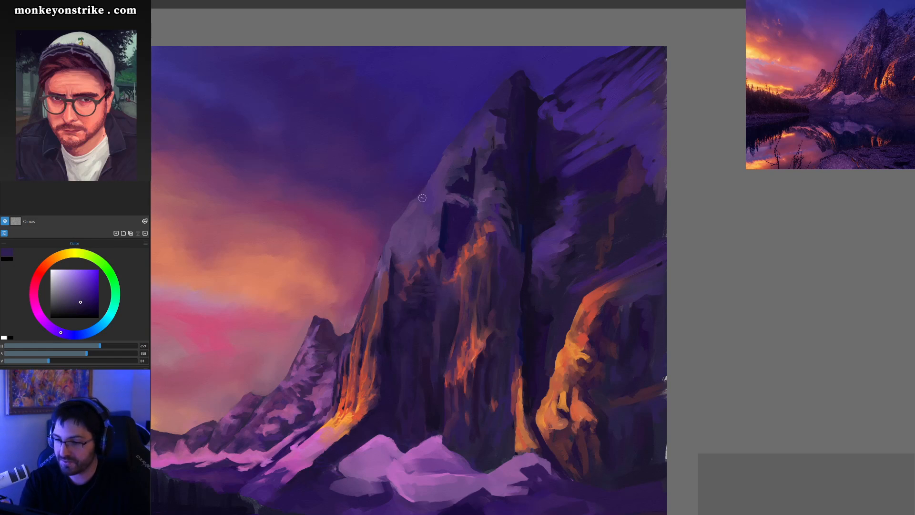
Reshape the central cliff's left ridge outline and rebuild the snow below the summit with sampled muted purples and sky violet
{"action": "left_click", "coordinate": [401, 210], "text": "alt"}
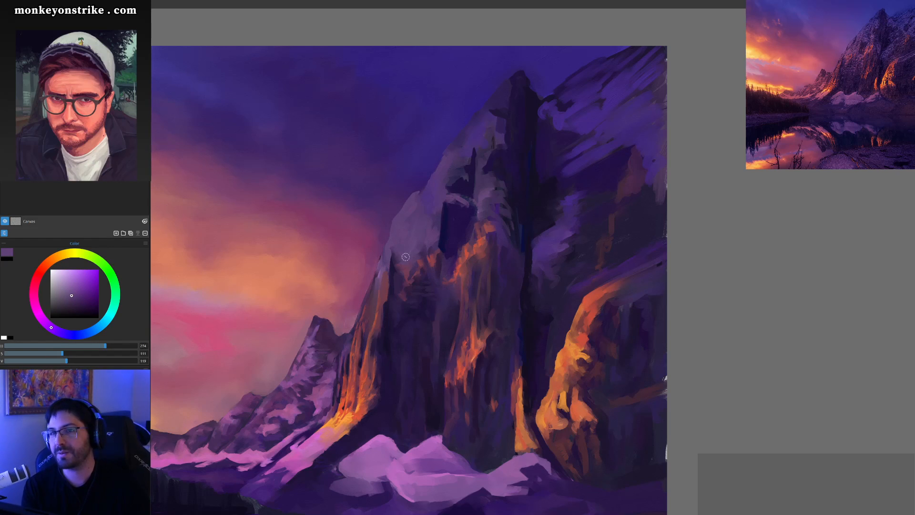
{"action": "left_click", "coordinate": [473, 142], "text": "alt"}
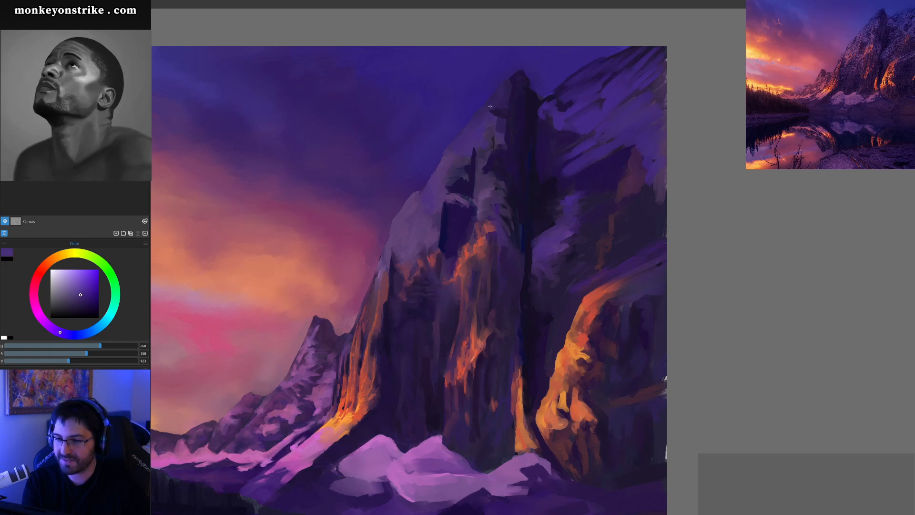
{"action": "left_click", "coordinate": [490, 120], "text": "alt"}
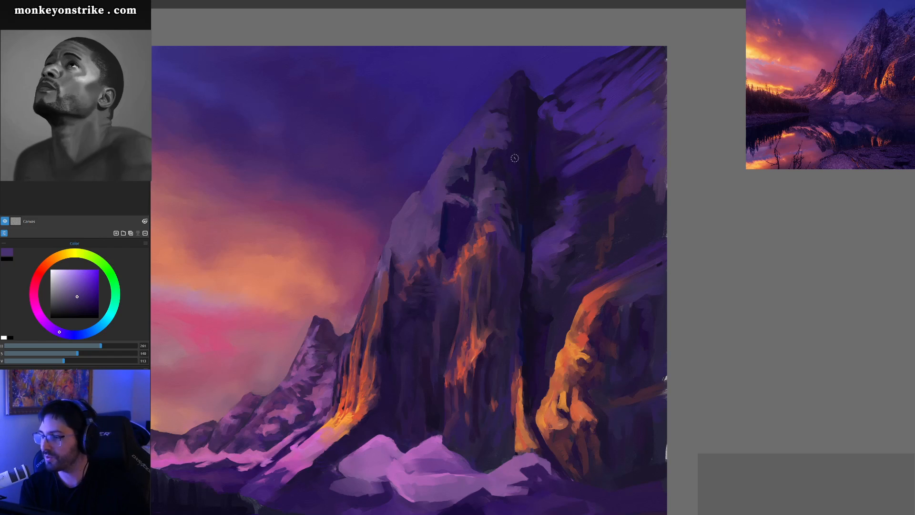
{"action": "left_click", "coordinate": [492, 130], "text": "alt"}
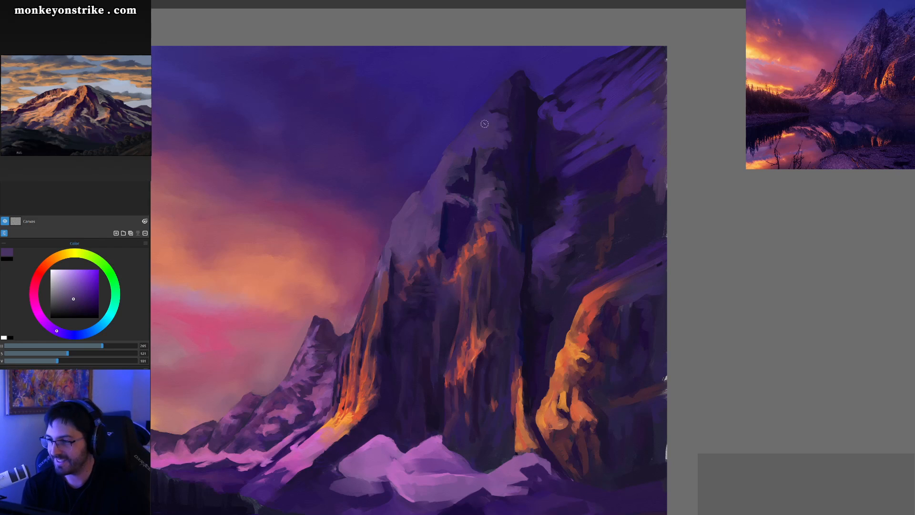
{"action": "left_click", "coordinate": [486, 129], "text": "alt"}
{"action": "left_click", "coordinate": [423, 169], "text": "alt"}
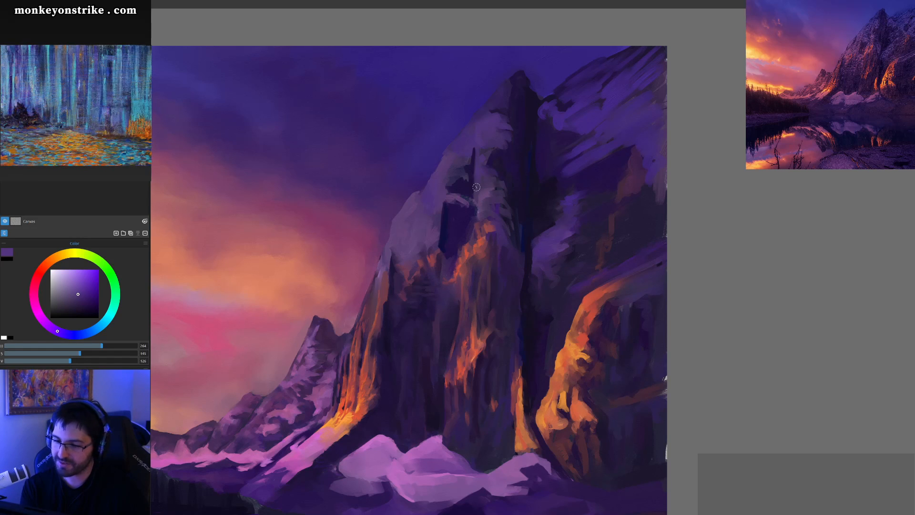
Add muted purple strokes inside the dark recess below the snow ledge and soften its left edge
{"action": "left_click", "coordinate": [474, 211], "text": "alt"}
{"action": "mouse_move", "coordinate": [471, 213]}
{"action": "left_mouse_down"}
{"action": "mouse_move", "coordinate": [463, 243]}
{"action": "mouse_move", "coordinate": [471, 217]}
{"action": "left_mouse_up"}
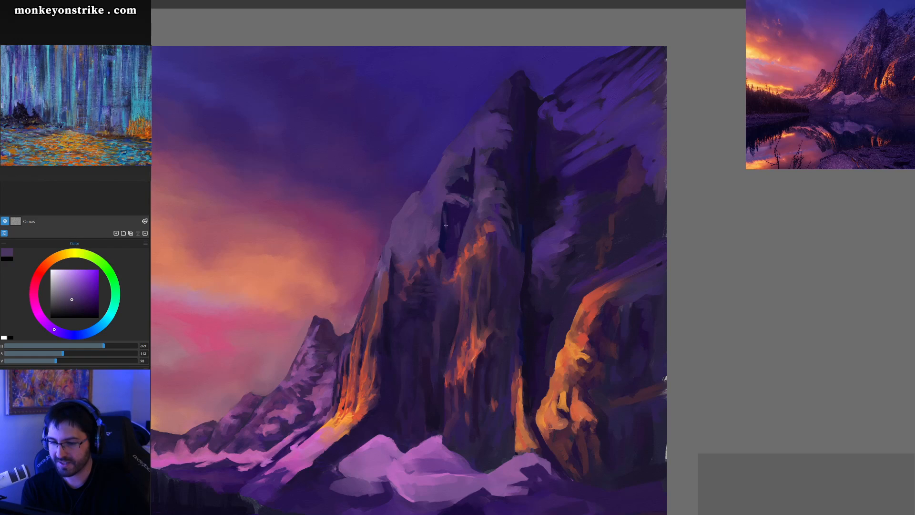
{"action": "left_click", "coordinate": [445, 210], "text": "alt"}
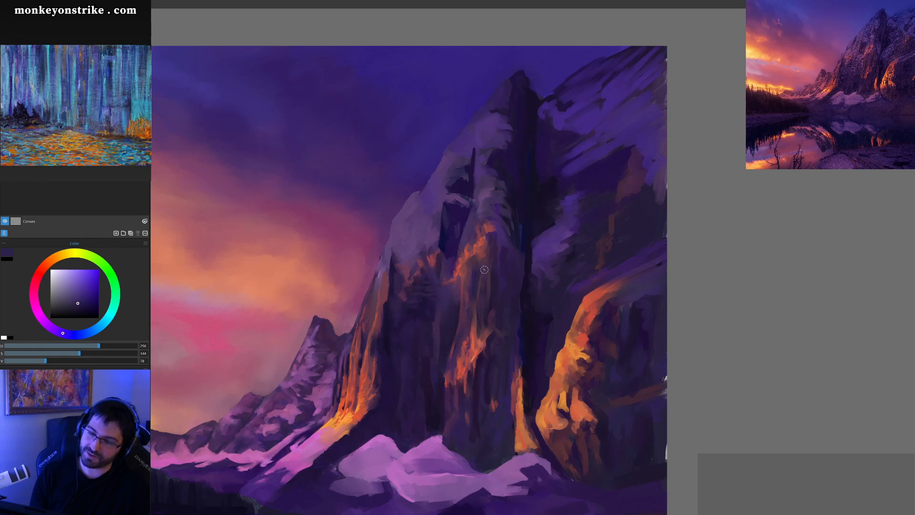
Deepen the central crevice and shade the rock beside the upper orange patch with sampled near-black violet, dark purple and plum
{"action": "left_click", "coordinate": [539, 241], "text": "alt"}
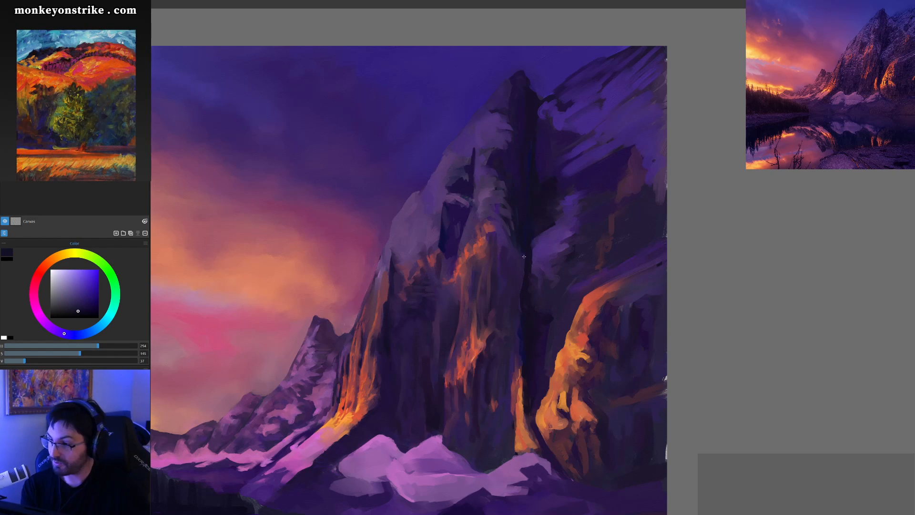
{"action": "left_click_drag", "start_coordinate": [501, 233], "coordinate": [511, 252]}
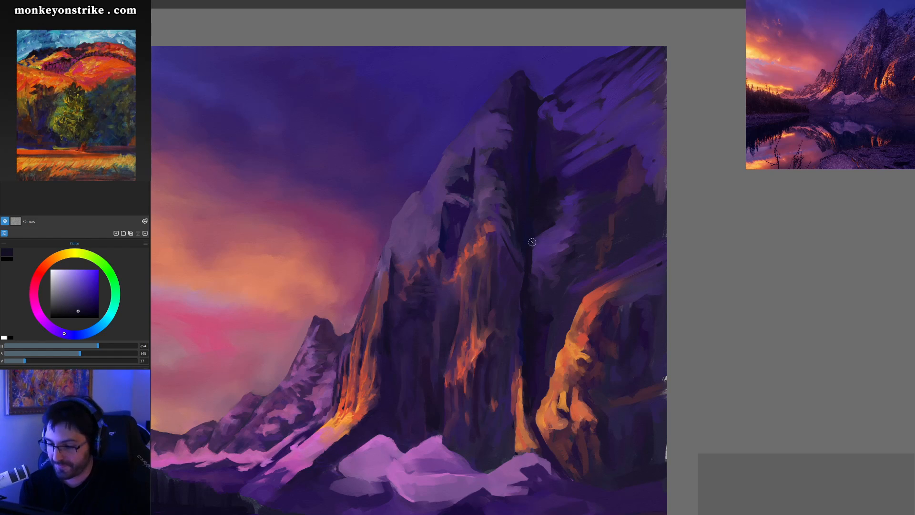
{"action": "scroll", "coordinate": [512, 275], "scroll_direction": "down", "scroll_amount": 2}
{"action": "scroll", "coordinate": [526, 260], "scroll_direction": "up", "scroll_amount": 1}
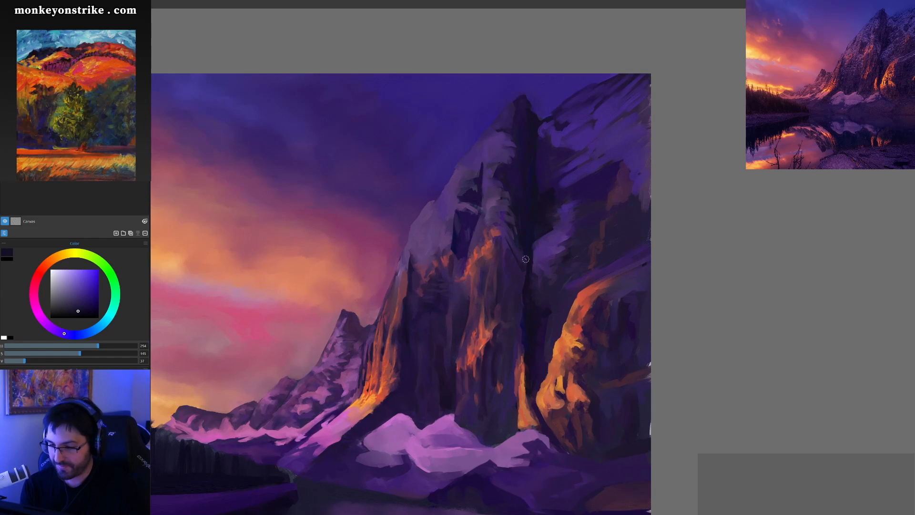
{"action": "key", "text": "bracketright"}
{"action": "left_click_drag", "start_coordinate": [531, 262], "coordinate": [518, 263]}
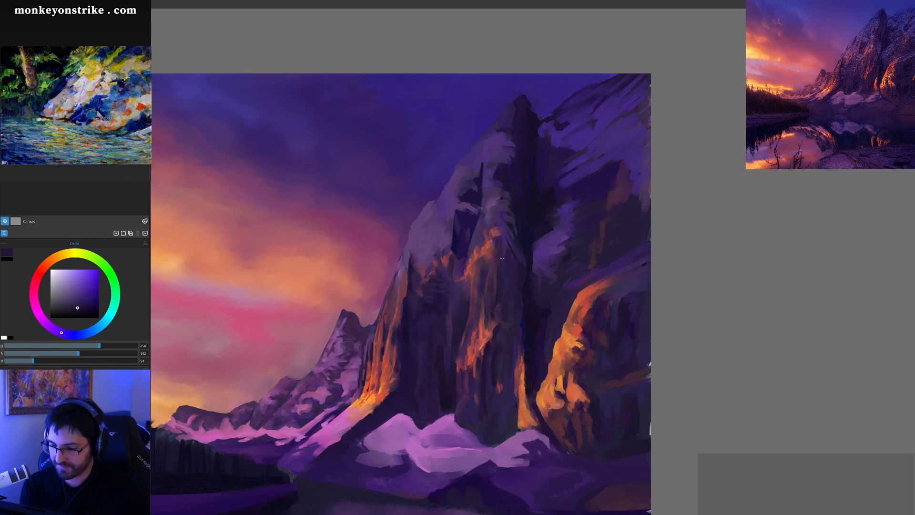
{"action": "left_click", "coordinate": [505, 257]}
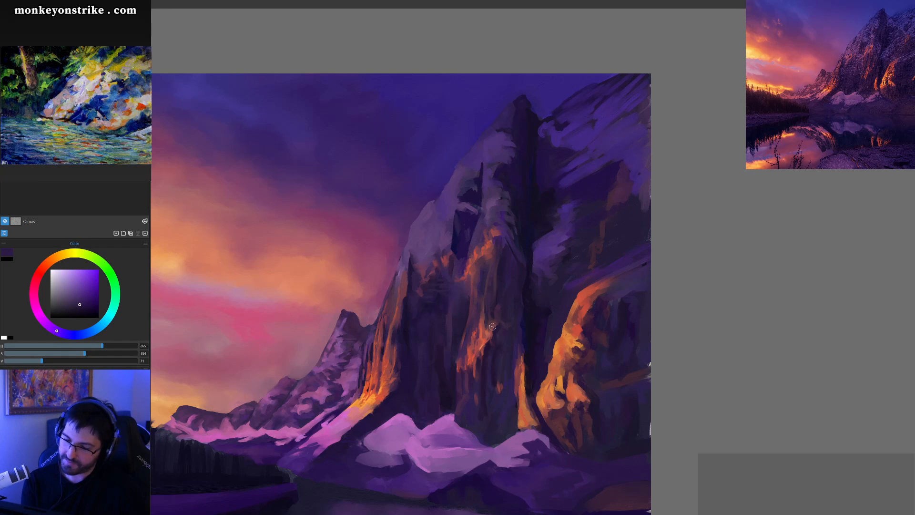
{"action": "left_click", "coordinate": [502, 293]}
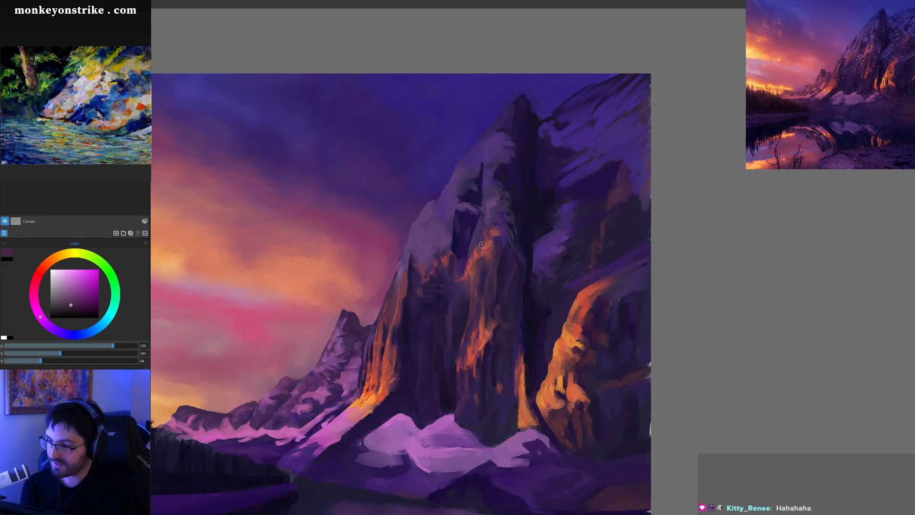
Shade the rock beneath and beside the central cliff's upper orange patch with sampled dusty red, plum and dark violet
{"action": "left_click", "coordinate": [487, 260], "text": "alt"}
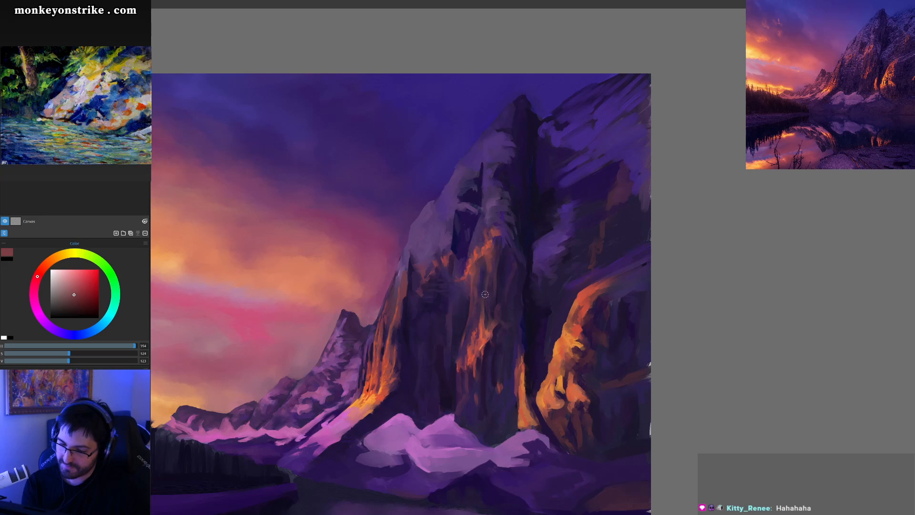
{"action": "left_click", "coordinate": [496, 261], "text": "alt"}
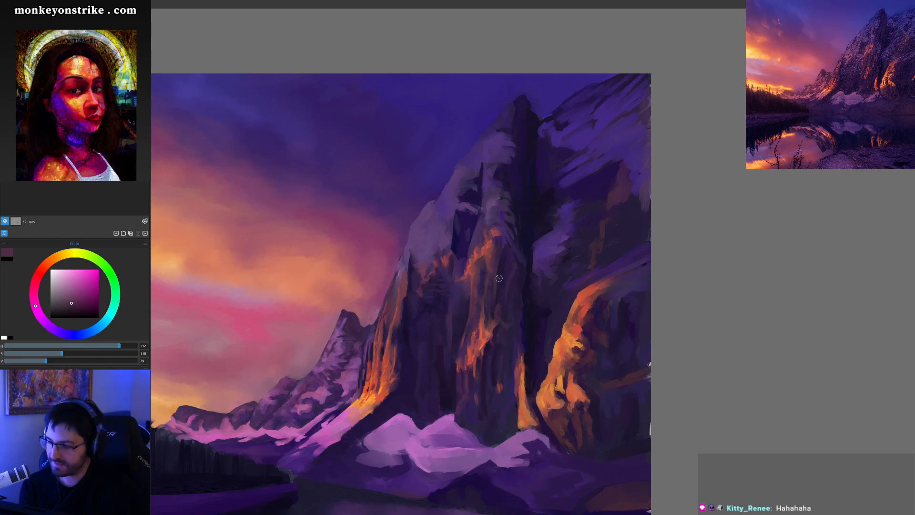
{"action": "left_click", "coordinate": [507, 298], "text": "alt"}
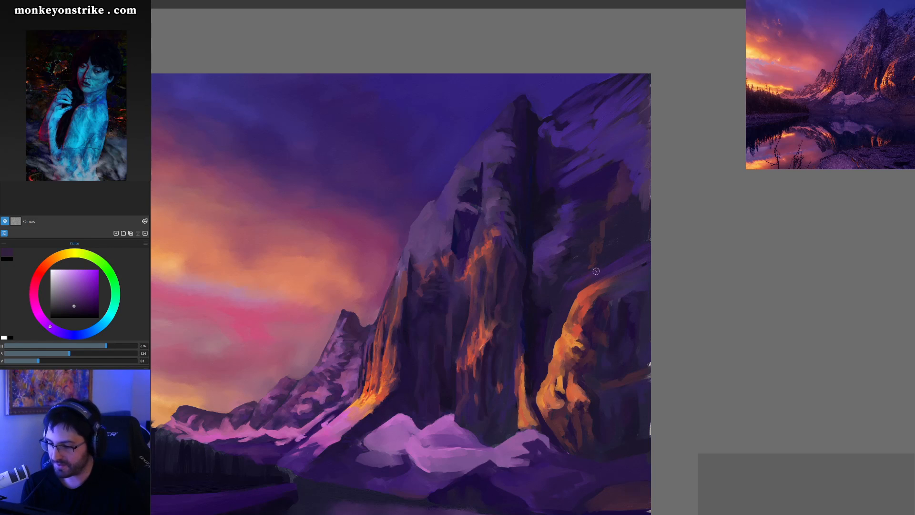
Refine the upper end of the right orange ridge with sampled orange, blending its tip into the slope with muted violet and maroon
{"action": "left_click", "coordinate": [561, 342], "text": "alt"}
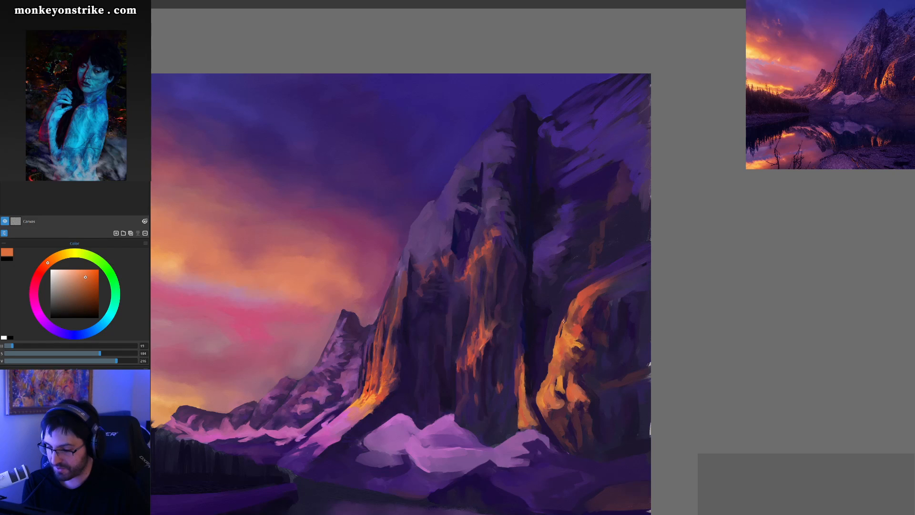
{"action": "left_click", "coordinate": [586, 290], "text": "alt"}
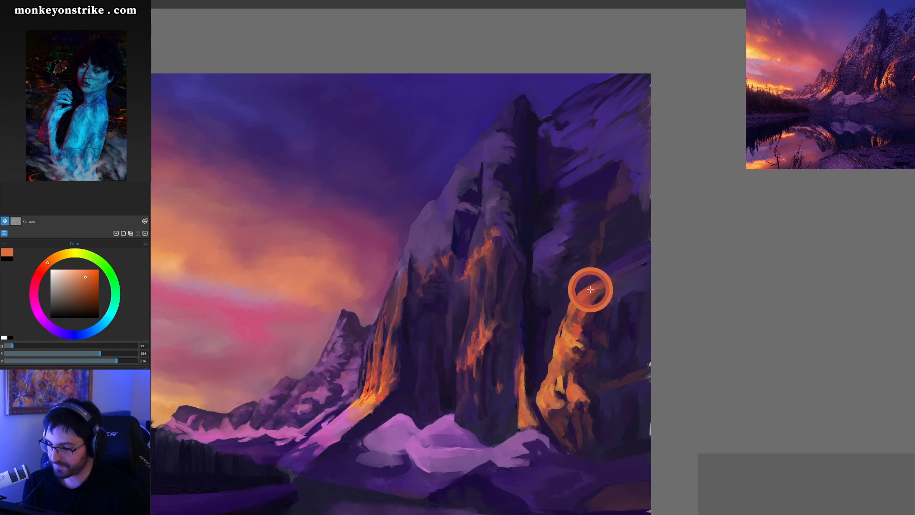
{"action": "left_click", "coordinate": [619, 284], "text": "alt"}
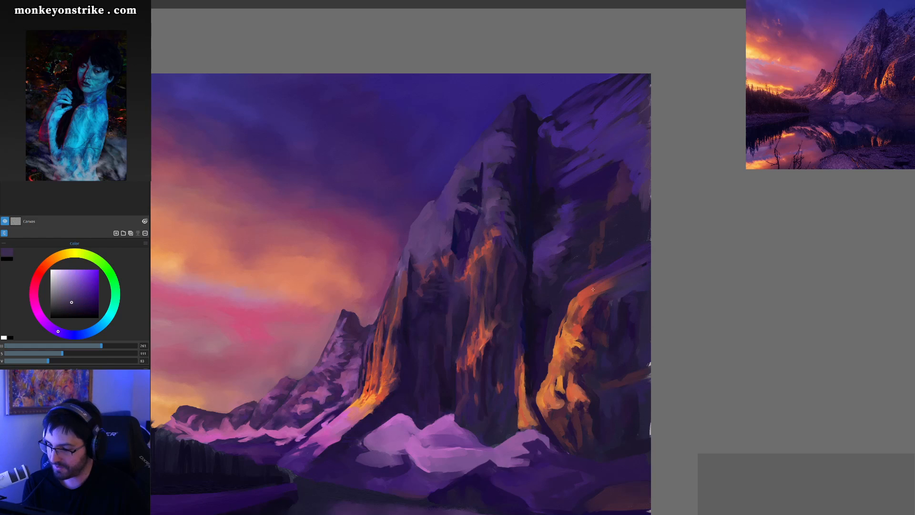
{"action": "left_click", "coordinate": [609, 279], "text": "alt"}
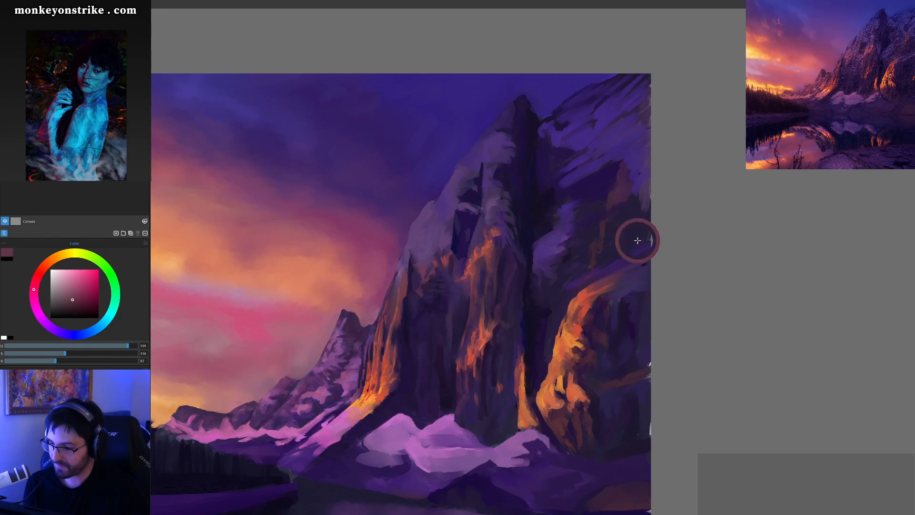
{"action": "left_click", "coordinate": [561, 239], "text": "alt"}
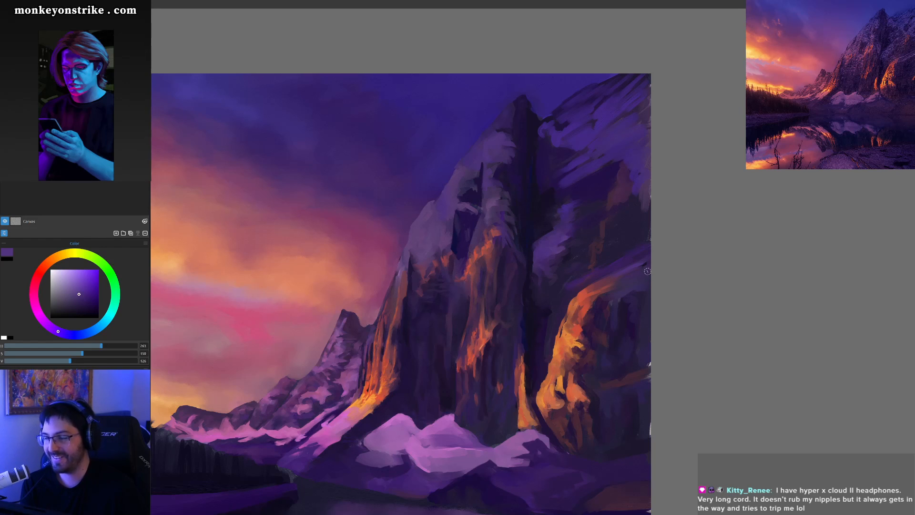
{"action": "left_click", "coordinate": [611, 286], "text": "alt"}
{"action": "left_click_drag", "start_coordinate": [612, 287], "coordinate": [619, 285]}
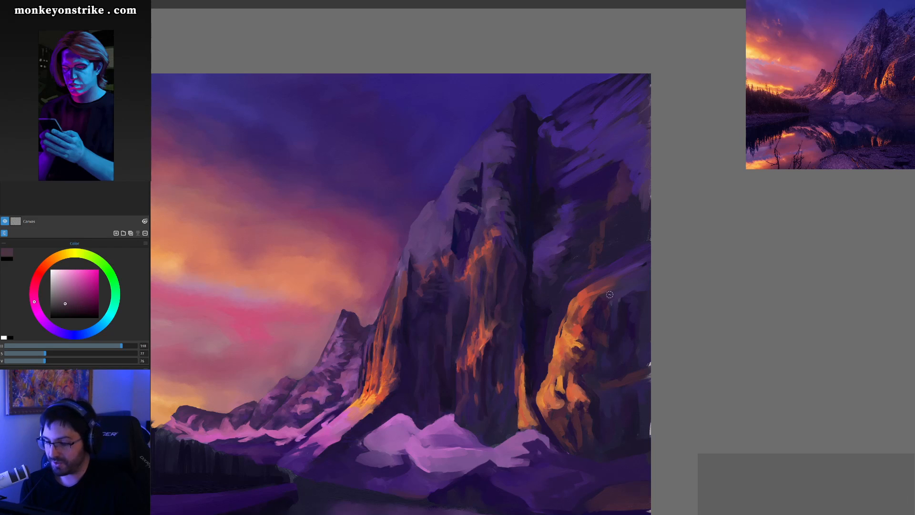
Rework the shadowed slope above the right orange ridge and the adjoining snow patch with sampled purples, plum and near-black violet
{"action": "left_click", "coordinate": [576, 278], "text": "ctrl"}
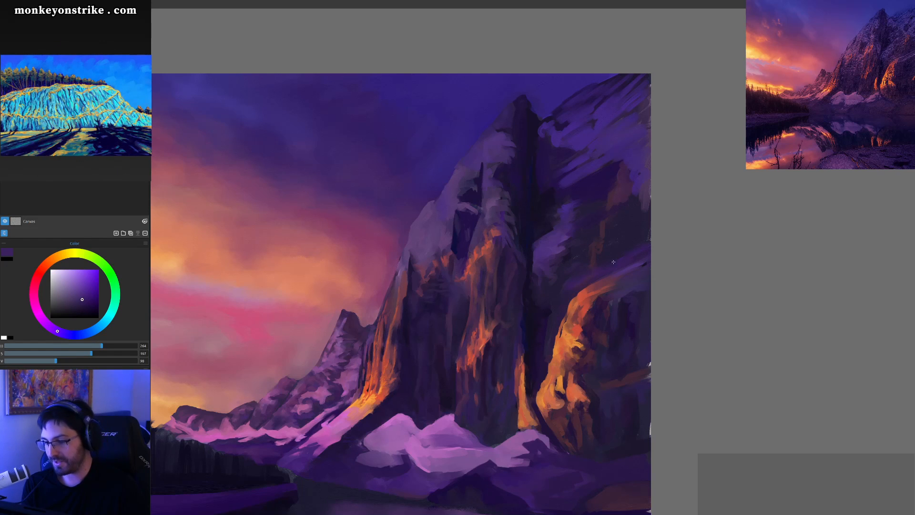
{"action": "left_click", "coordinate": [591, 243], "text": "alt"}
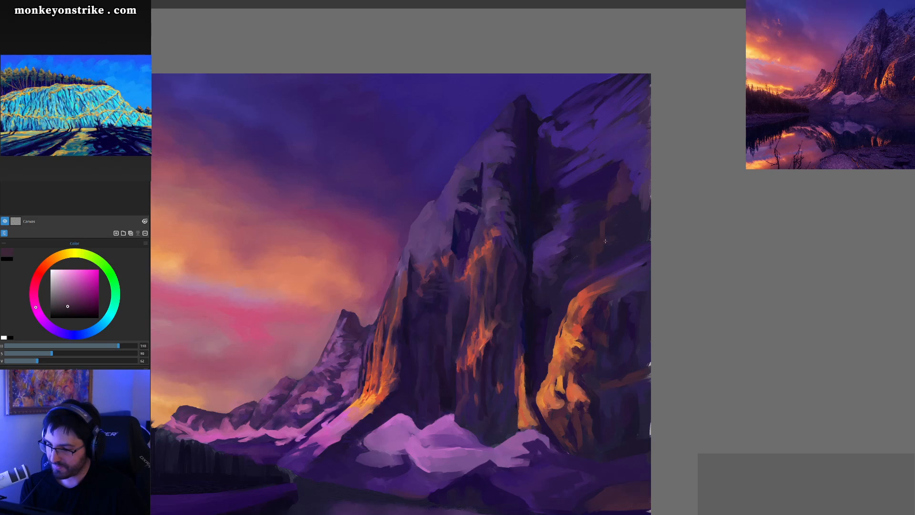
{"action": "left_click", "coordinate": [605, 245], "text": "alt"}
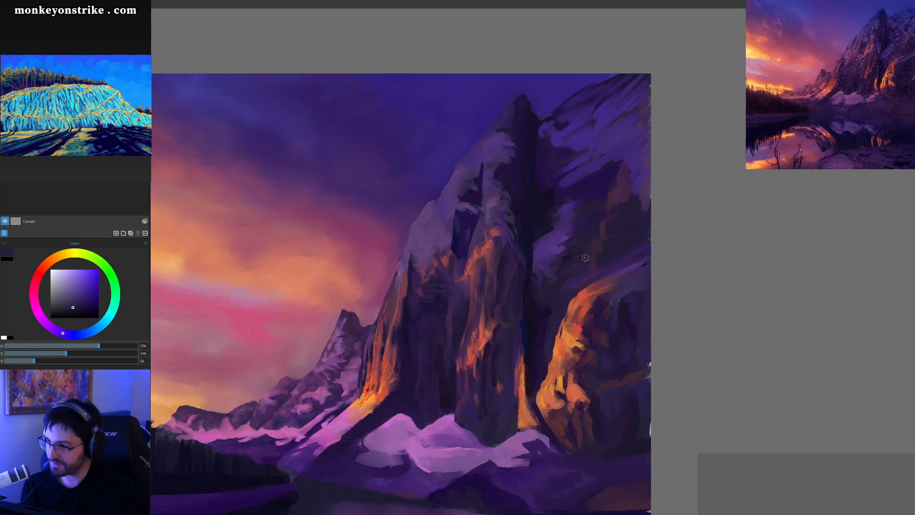
{"action": "left_click", "coordinate": [569, 237], "text": "alt"}
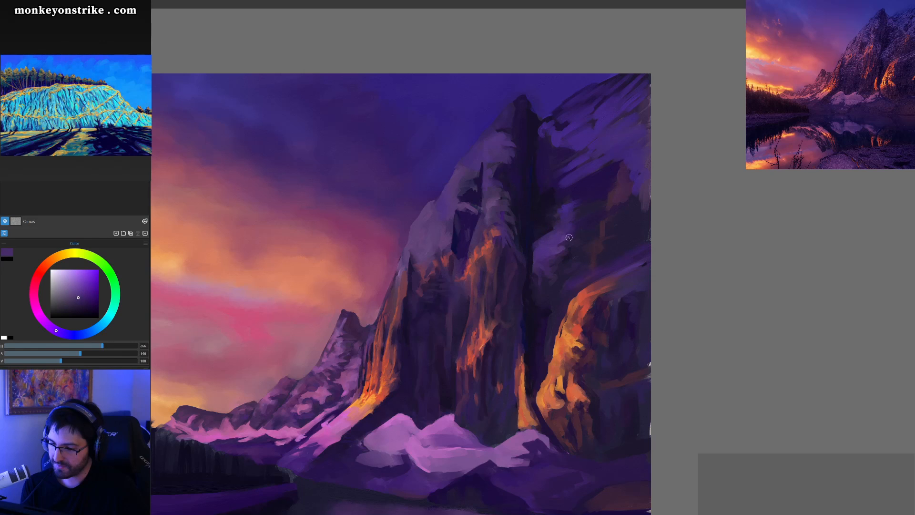
{"action": "left_click", "coordinate": [573, 239], "text": "alt"}
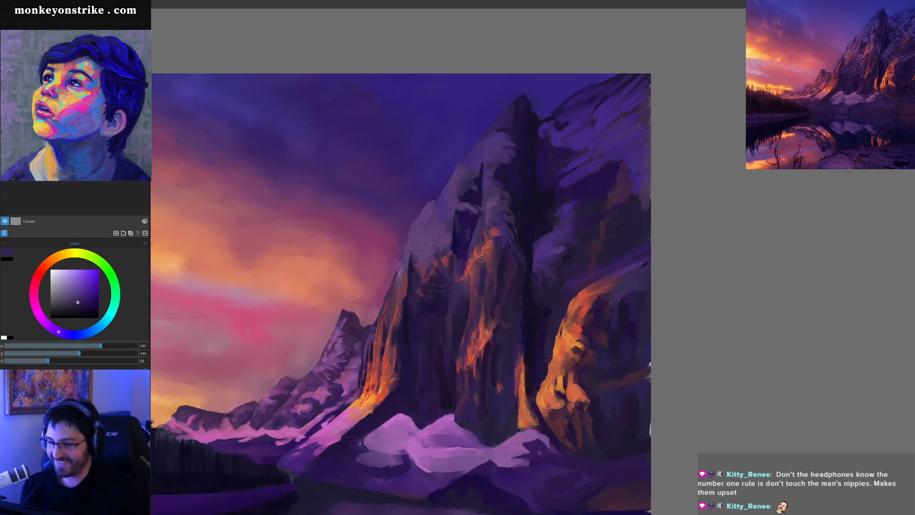
{"action": "left_click", "coordinate": [547, 223], "text": "alt"}
{"action": "left_click_drag", "start_coordinate": [547, 223], "coordinate": [563, 218]}
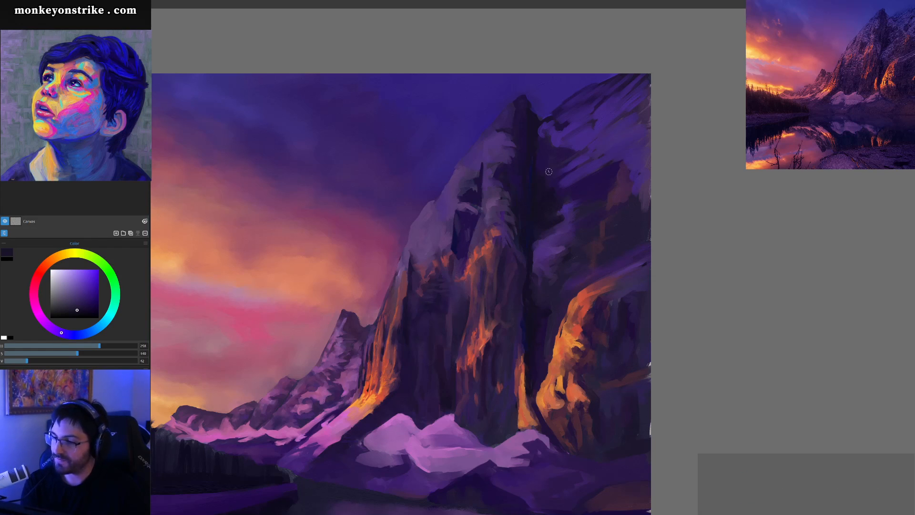
Refine the summit's dark face and its border with the snow using sampled deep violets and muted snow purple
{"action": "left_click", "coordinate": [515, 190], "text": "ctrl"}
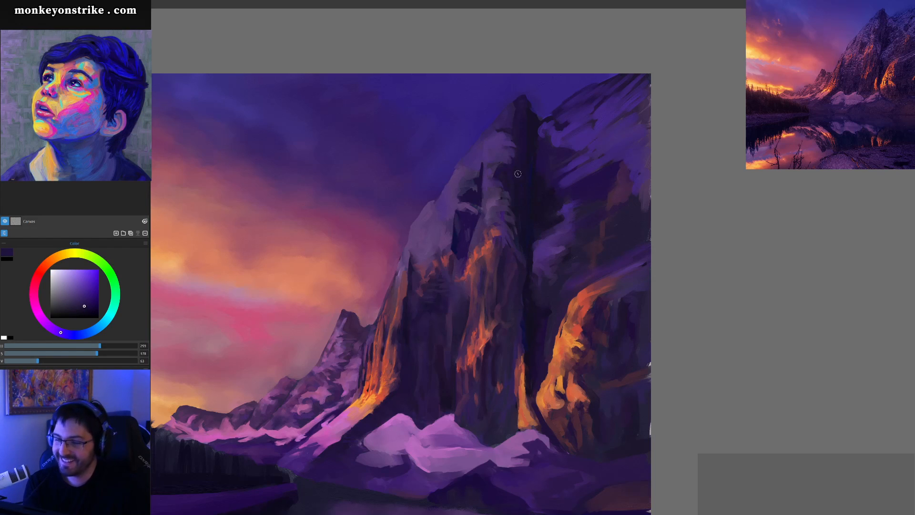
{"action": "left_click", "coordinate": [517, 163], "text": "ctrl"}
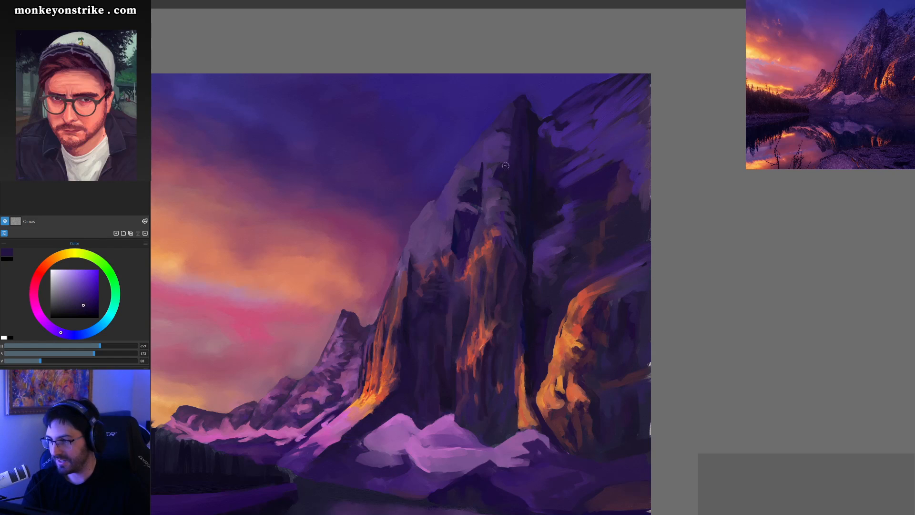
{"action": "left_click", "coordinate": [505, 149], "text": "alt"}
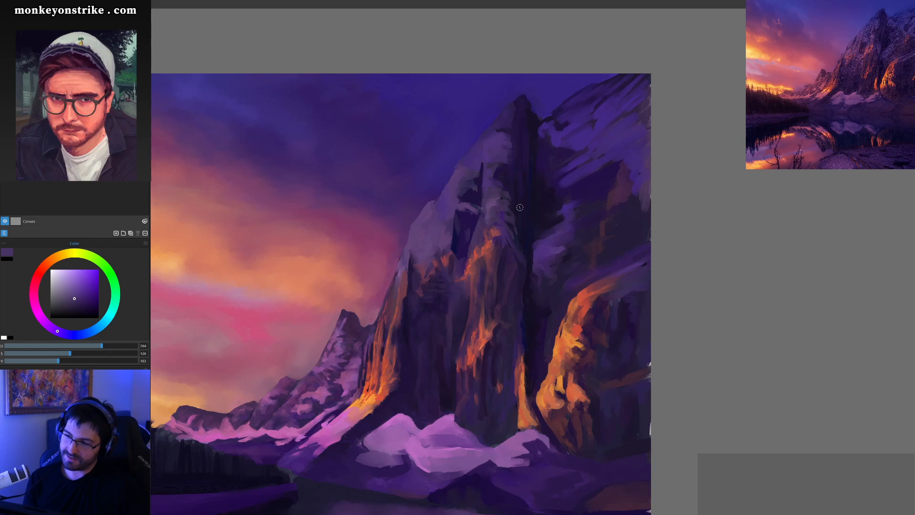
Reshape the snow patch's left edge along the central crevice, alternating sampled snow violet and near-black blue-violet
{"action": "left_click", "coordinate": [533, 242], "text": "alt"}
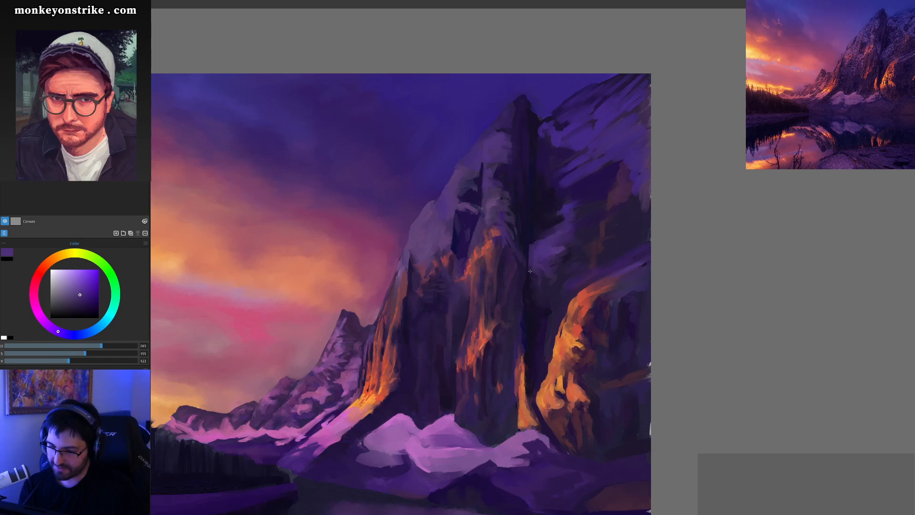
{"action": "left_click", "coordinate": [531, 258], "text": "alt"}
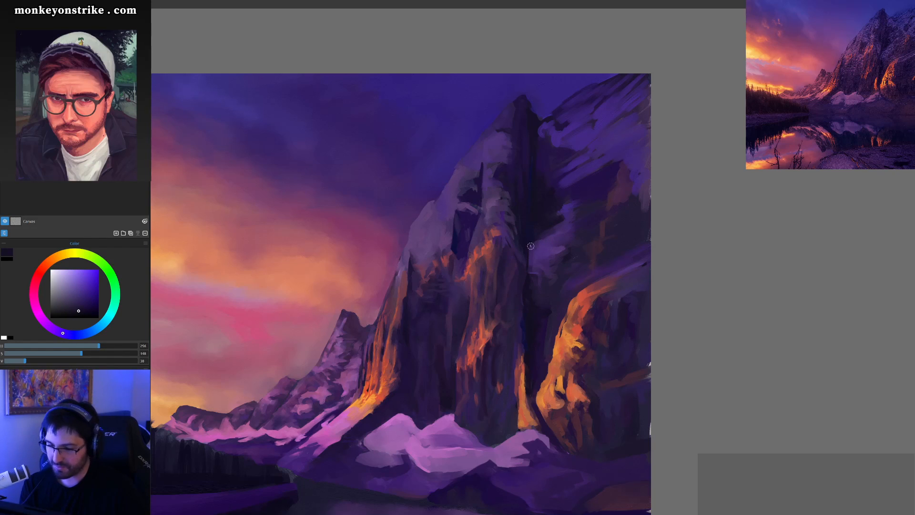
{"action": "left_click", "coordinate": [530, 258], "text": "alt"}
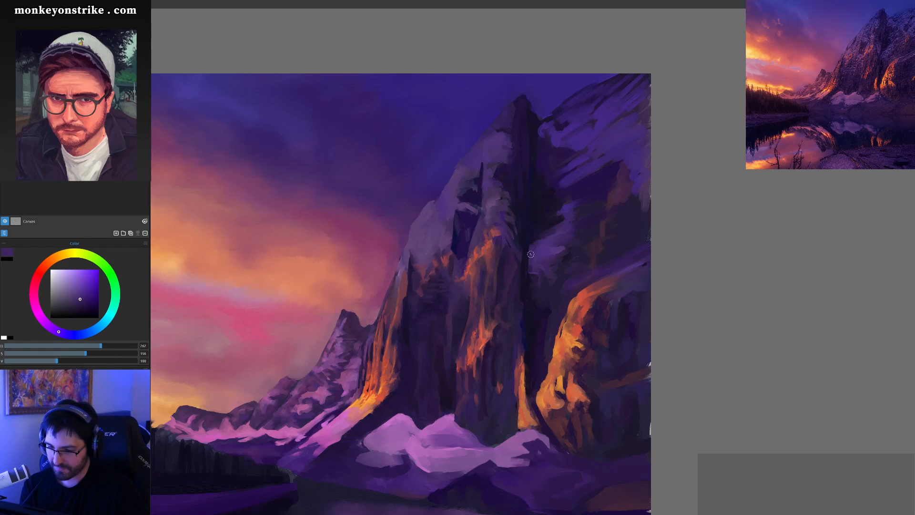
{"action": "left_click", "coordinate": [534, 241], "text": "alt"}
{"action": "left_click", "coordinate": [529, 245], "text": "alt"}
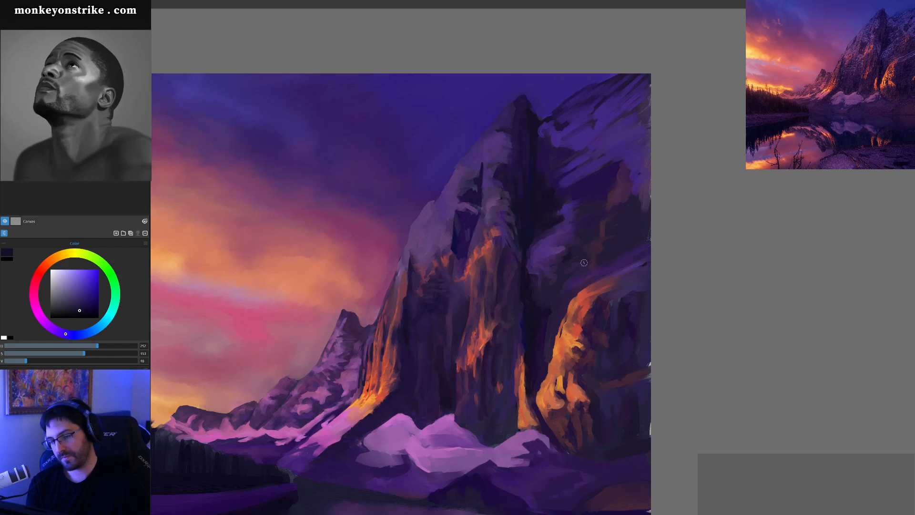
{"action": "left_click", "coordinate": [535, 249], "text": "alt"}
{"action": "left_click", "coordinate": [532, 246], "text": "alt"}
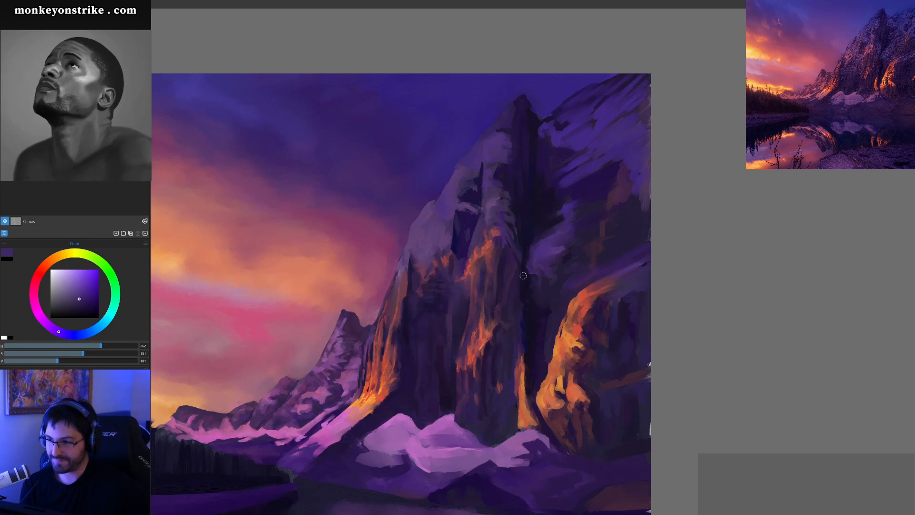
Touch up the central cliff's shadowed rock between the orange streaks with sampled dark purples and near-black violet
{"action": "left_click", "coordinate": [475, 293], "text": "alt"}
{"action": "left_click", "coordinate": [470, 293], "text": "alt"}
{"action": "left_click", "coordinate": [466, 295], "text": "alt"}
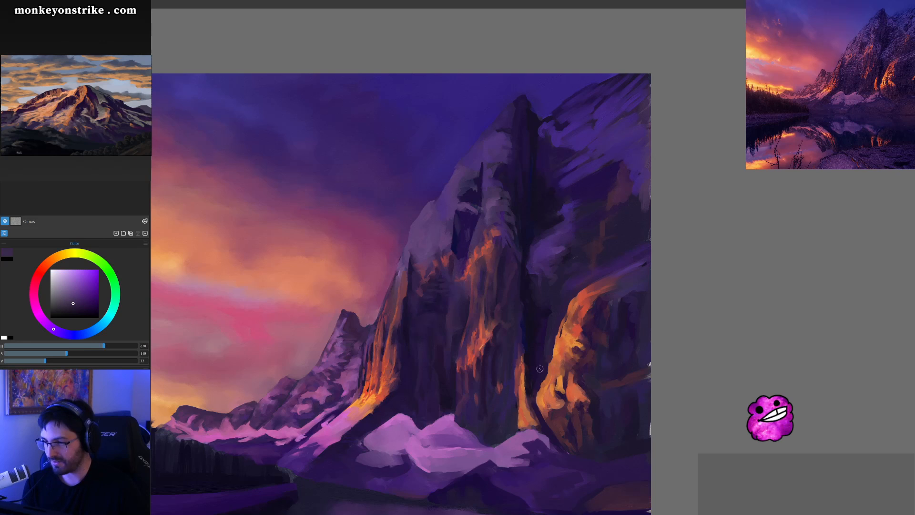
{"action": "left_click_drag", "start_coordinate": [539, 369], "coordinate": [547, 331]}
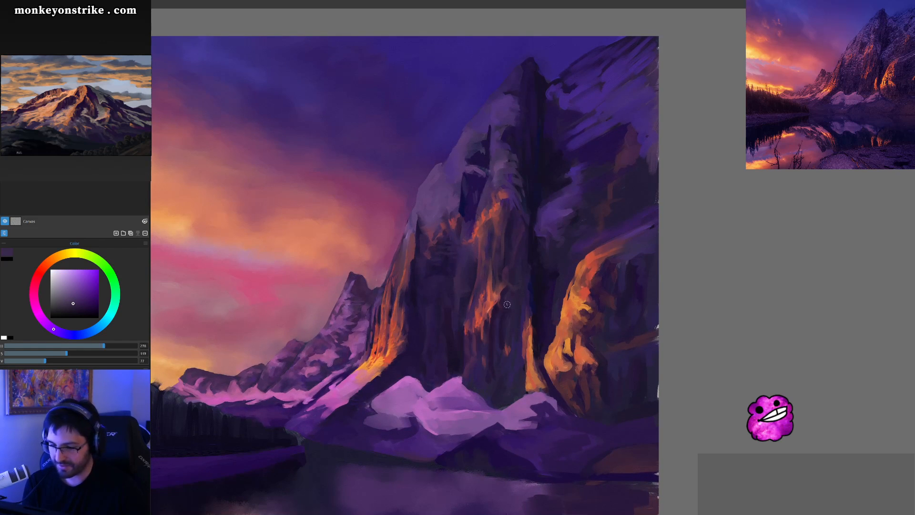
{"action": "left_click", "coordinate": [469, 342], "text": "alt"}
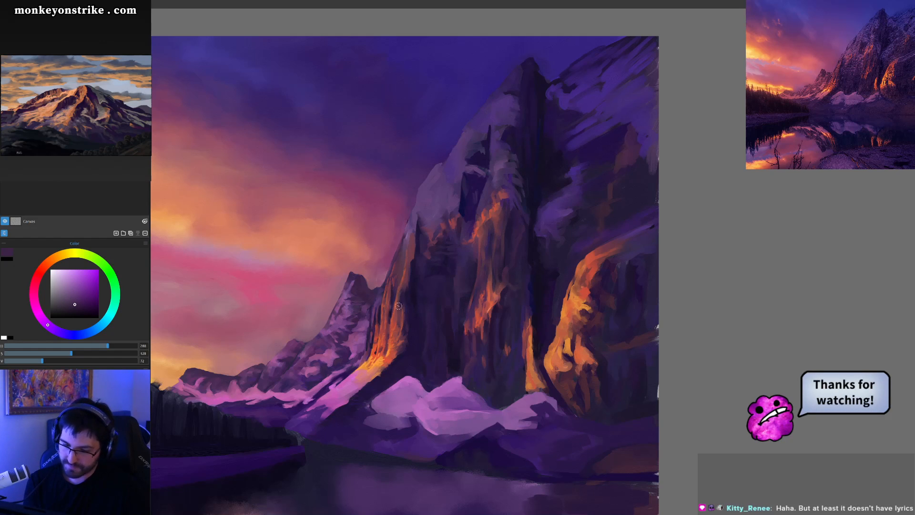
{"action": "left_click", "coordinate": [412, 294], "text": "alt"}
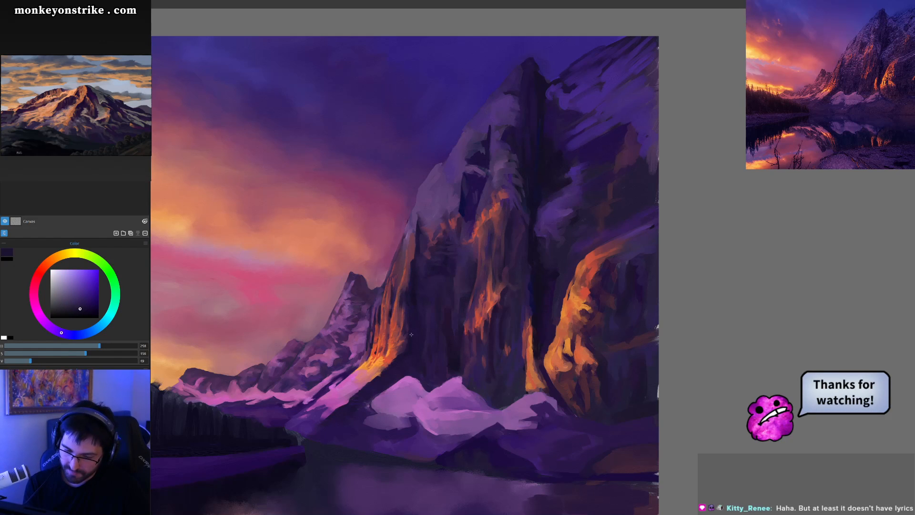
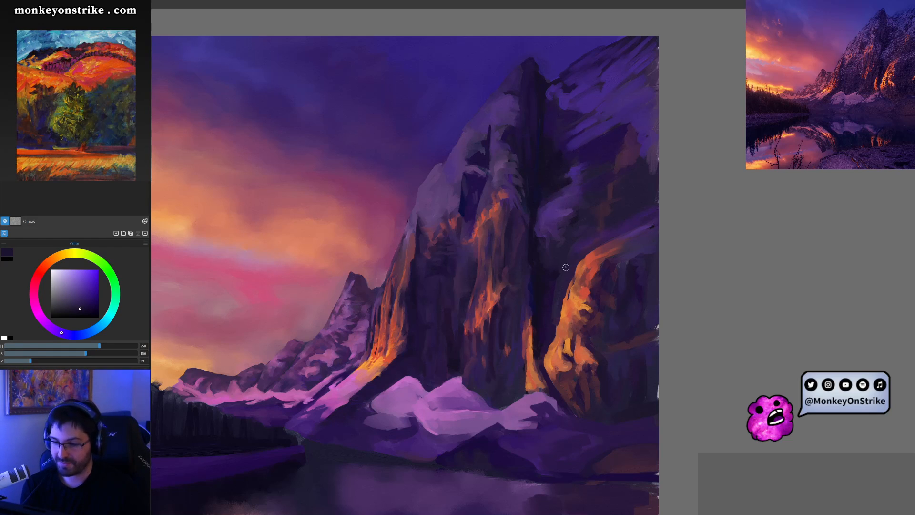
{"action": "left_click", "coordinate": [504, 279], "text": "alt"}
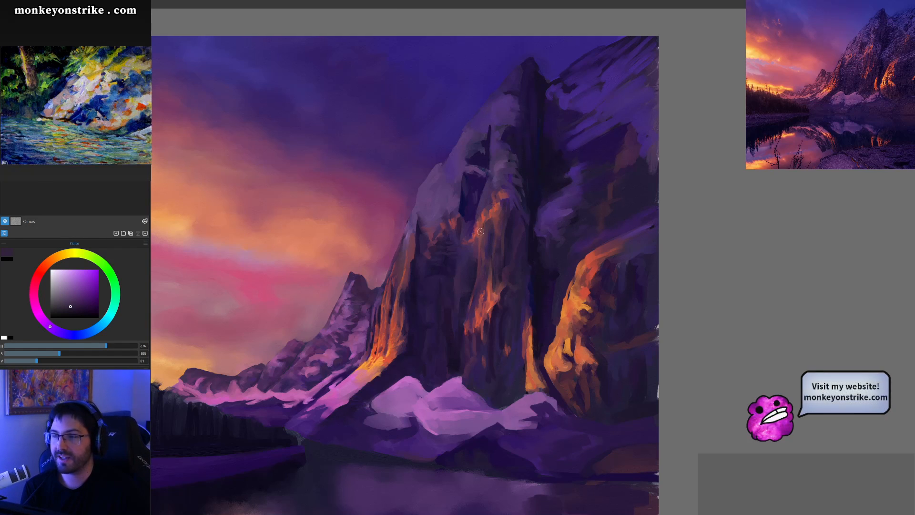
Touch up the central cliff face between the orange highlights with a muted plum sampled from the surrounding rock
{"action": "left_click", "coordinate": [472, 244], "text": "alt"}
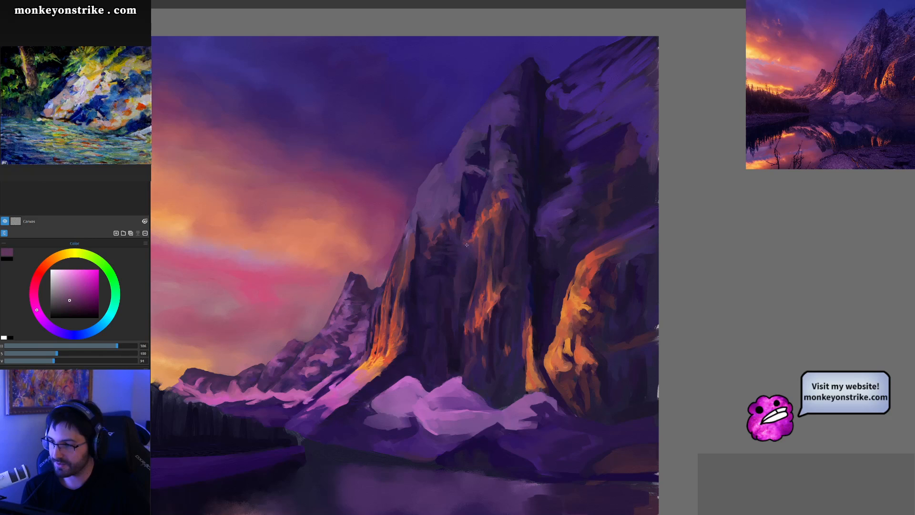
{"action": "left_click", "coordinate": [469, 247], "text": "alt"}
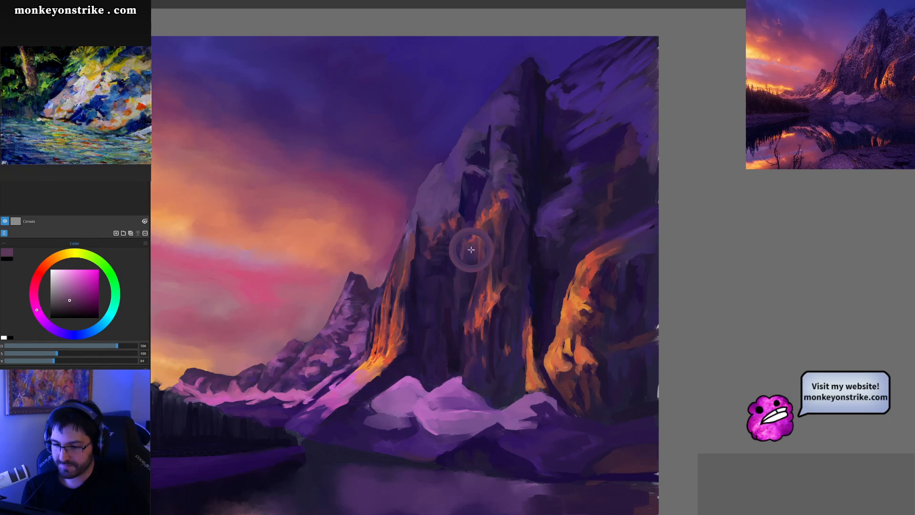
{"action": "left_click", "coordinate": [468, 238], "text": "alt"}
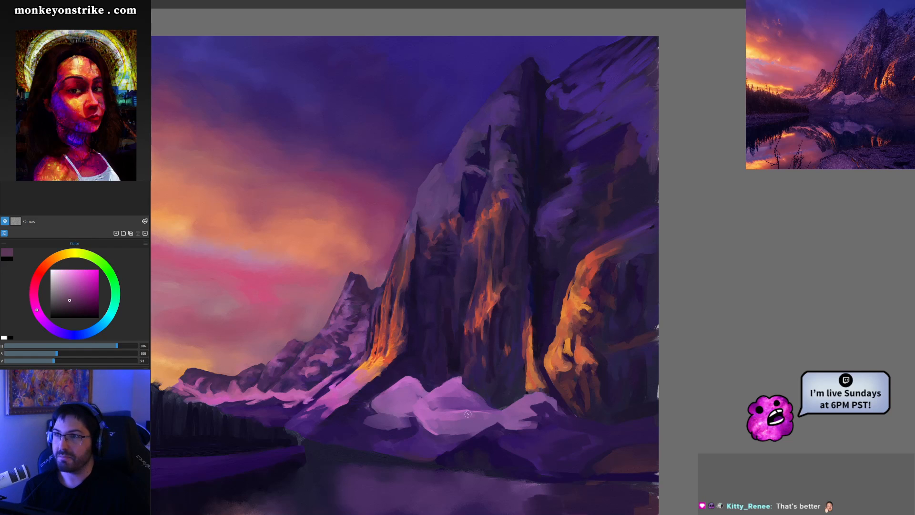
Refine the purple snow patch beside the mountain's dark vertical crevice, alternating dark indigo and mid violet sampled from the rock
{"action": "left_click_drag", "start_coordinate": [491, 374], "coordinate": [590, 324]}
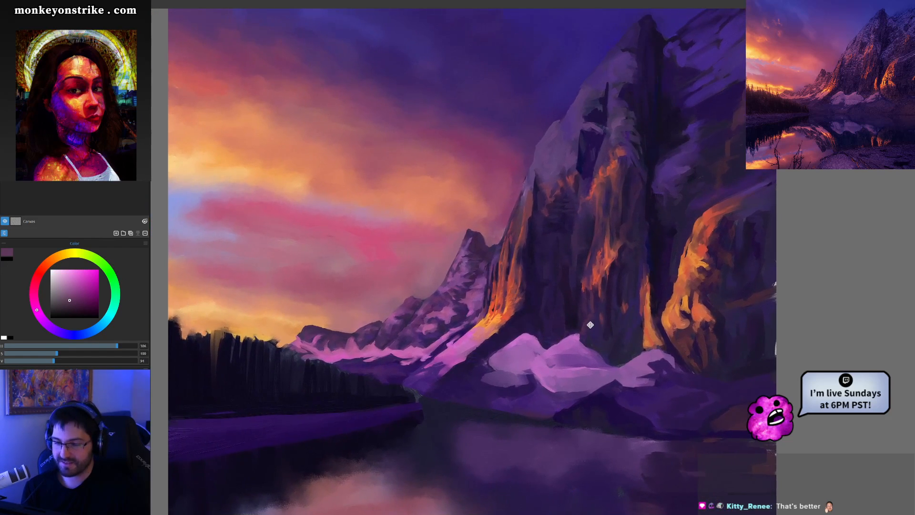
{"action": "mouse_move", "coordinate": [491, 313]}
{"action": "left_mouse_down"}
{"action": "mouse_move", "coordinate": [535, 314]}
{"action": "mouse_move", "coordinate": [473, 316]}
{"action": "mouse_move", "coordinate": [464, 333]}
{"action": "mouse_move", "coordinate": [427, 341]}
{"action": "mouse_move", "coordinate": [433, 347]}
{"action": "left_mouse_up"}
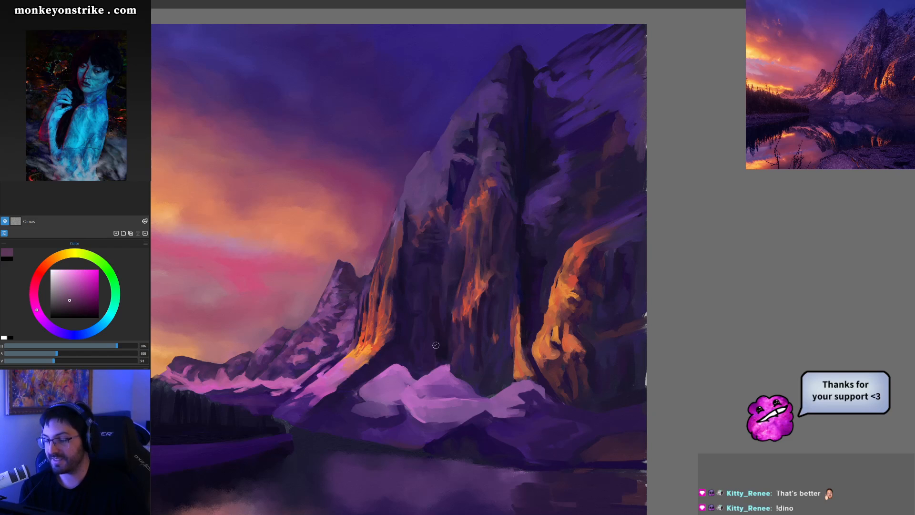
{"action": "key", "text": "ctrl+plus"}
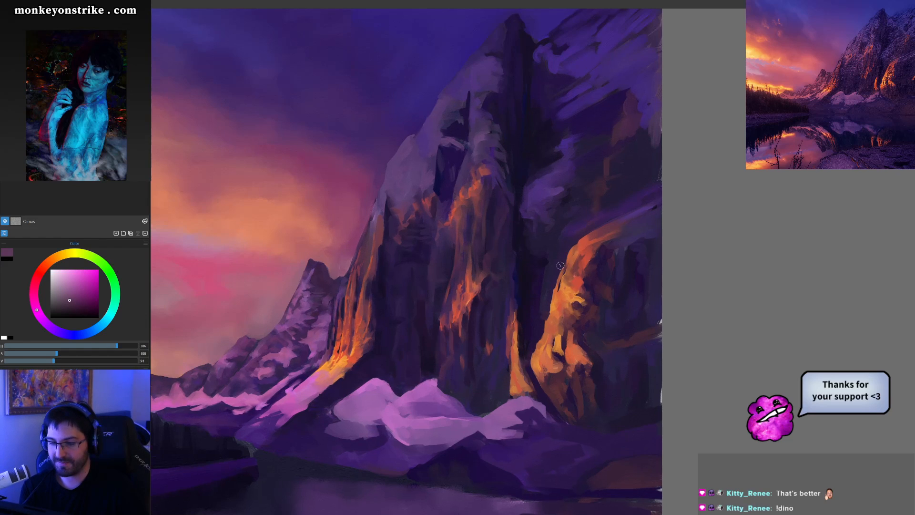
{"action": "left_click_drag", "start_coordinate": [557, 272], "coordinate": [439, 329]}
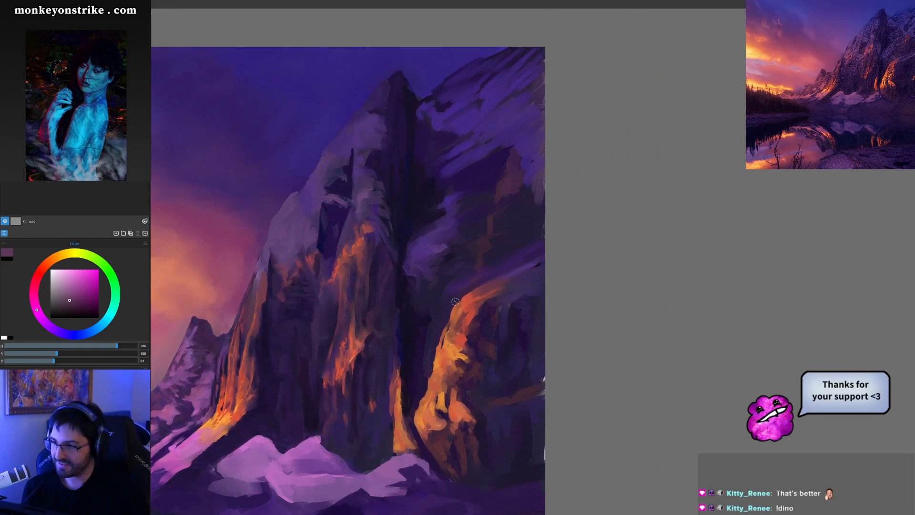
{"action": "left_click", "coordinate": [415, 281], "text": "alt"}
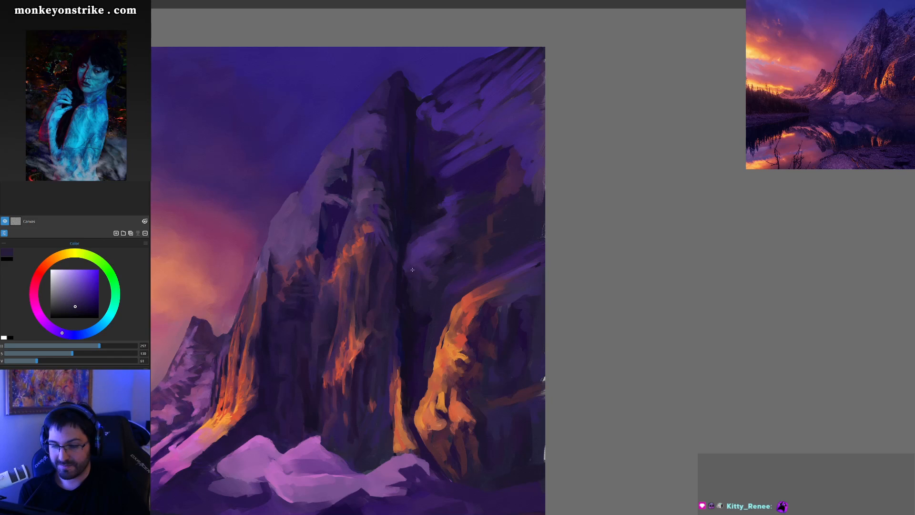
{"action": "left_click", "coordinate": [423, 232], "text": "alt"}
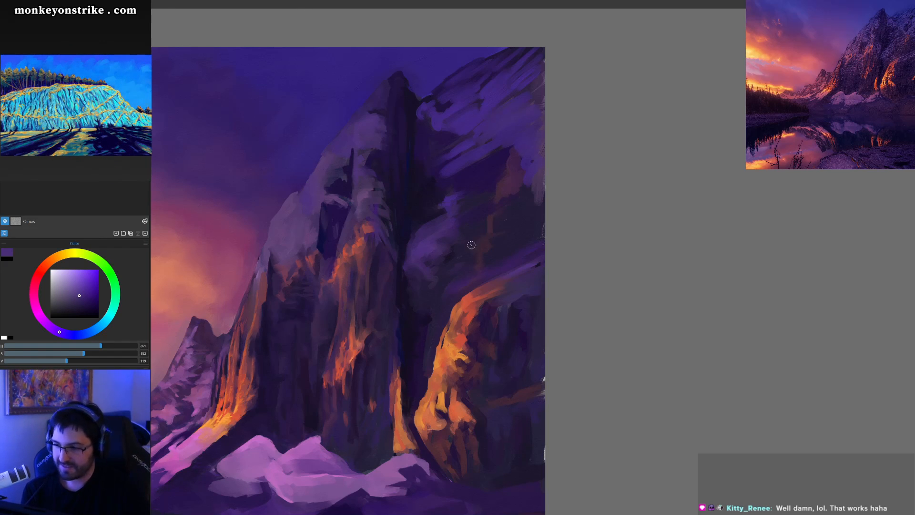
{"action": "left_click", "coordinate": [462, 226], "text": "alt"}
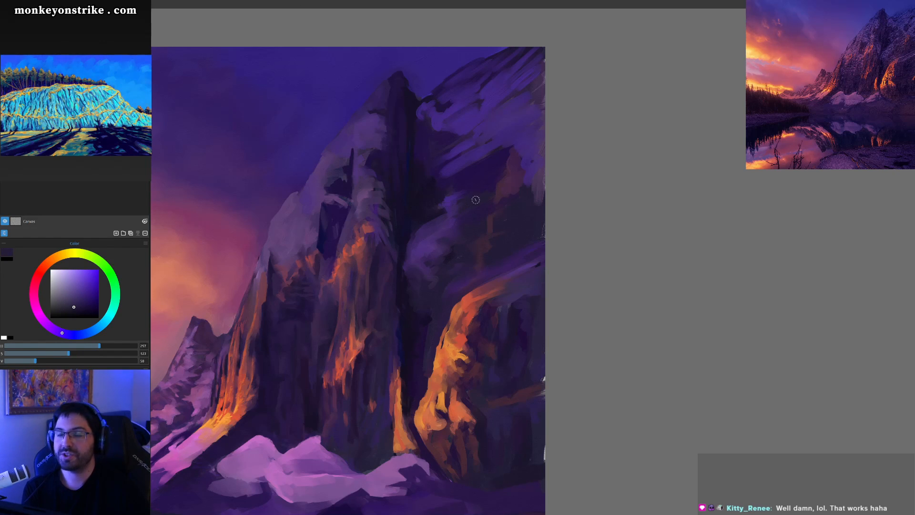
{"action": "left_click", "coordinate": [441, 225], "text": "alt"}
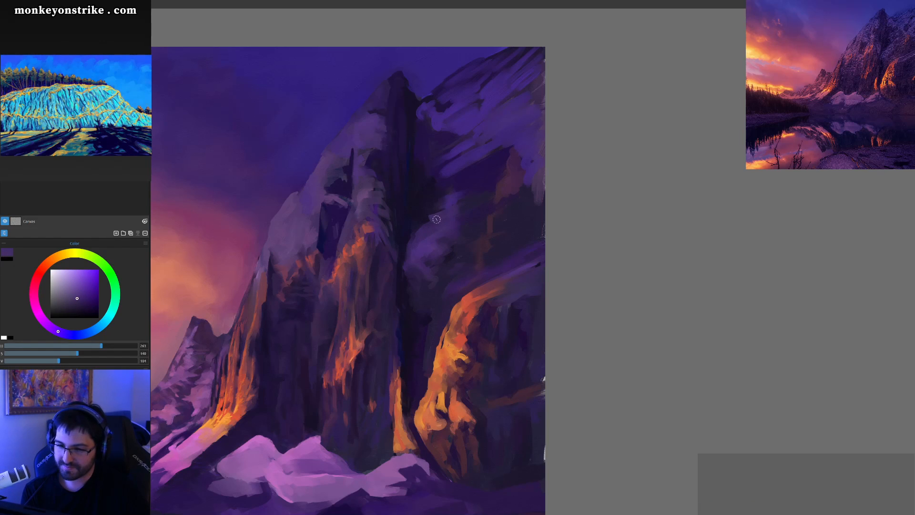
{"action": "left_click", "coordinate": [431, 236], "text": "alt"}
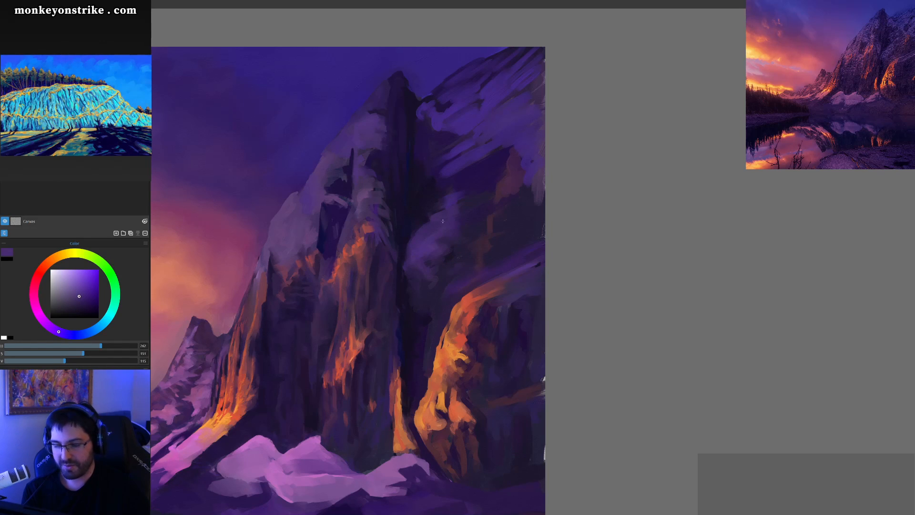
Paint dark diagonal rock streaks into the violet slope above the snow patch, using purples sampled from that area
{"action": "left_click_drag", "start_coordinate": [455, 217], "coordinate": [461, 246]}
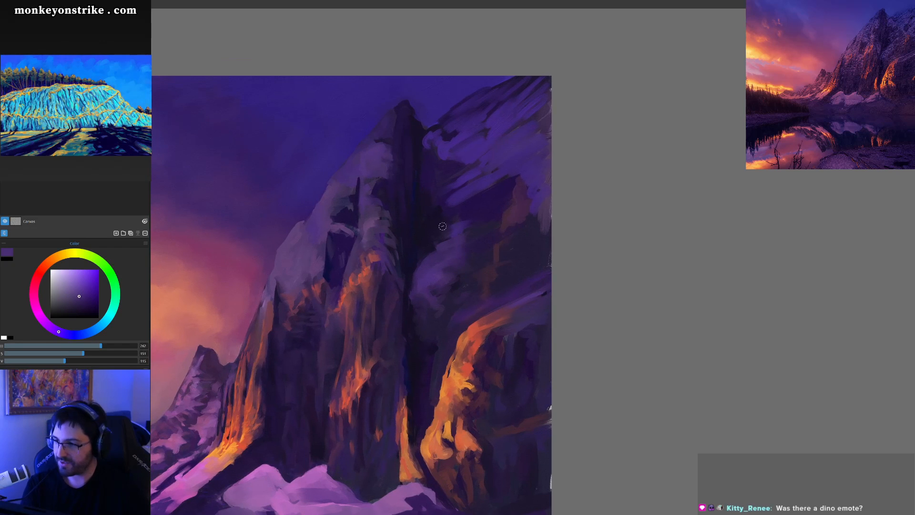
{"action": "left_click", "coordinate": [477, 216], "text": "alt"}
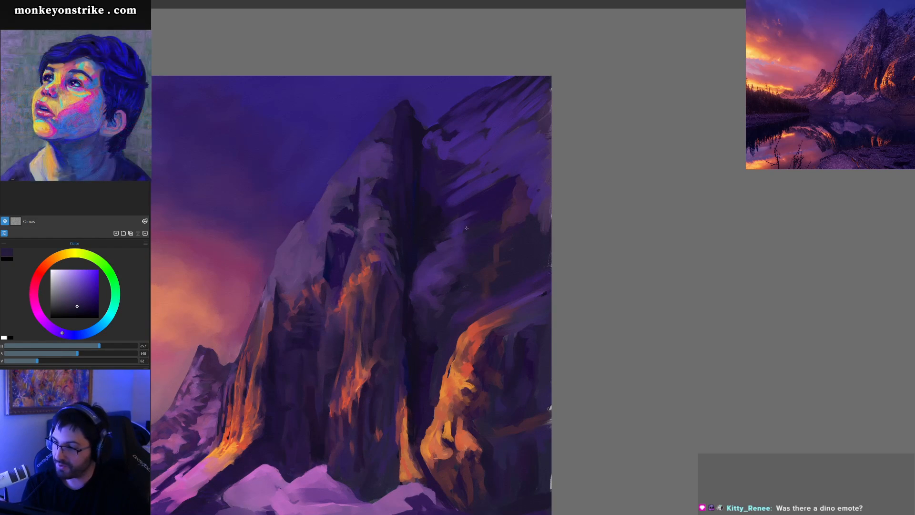
{"action": "left_click", "coordinate": [488, 206], "text": "alt"}
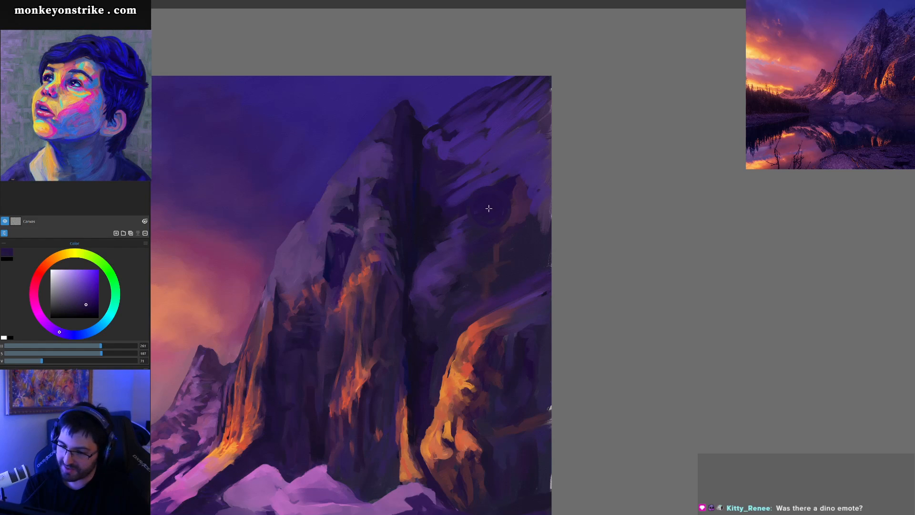
{"action": "left_click", "coordinate": [461, 220], "text": "alt"}
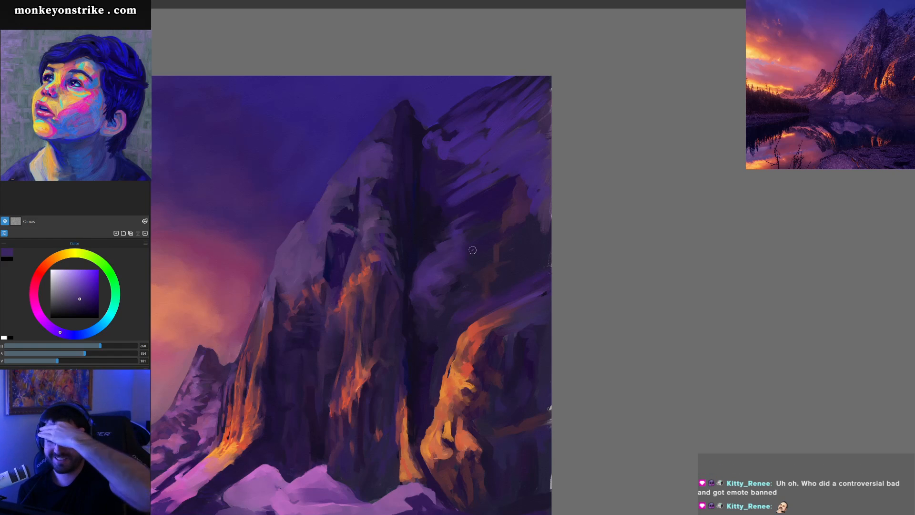
{"action": "left_click", "coordinate": [459, 220], "text": "alt"}
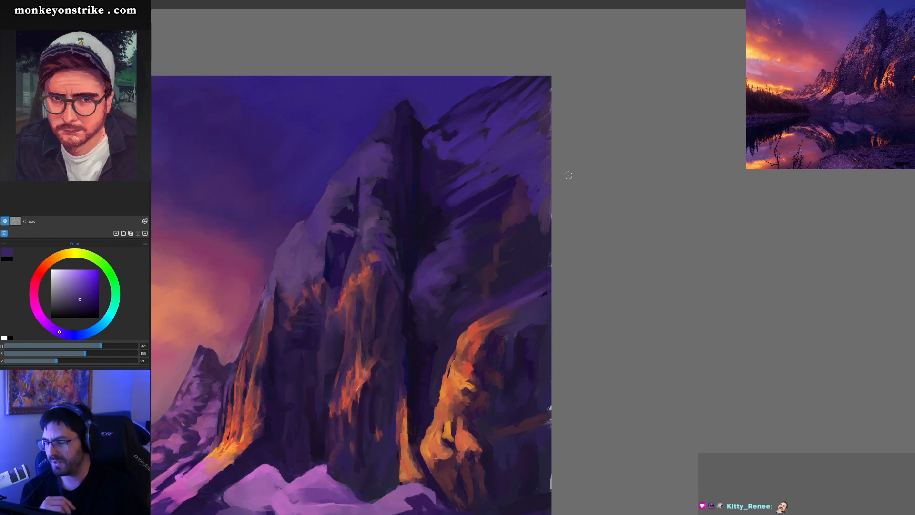
{"action": "left_click", "coordinate": [494, 196], "text": "alt"}
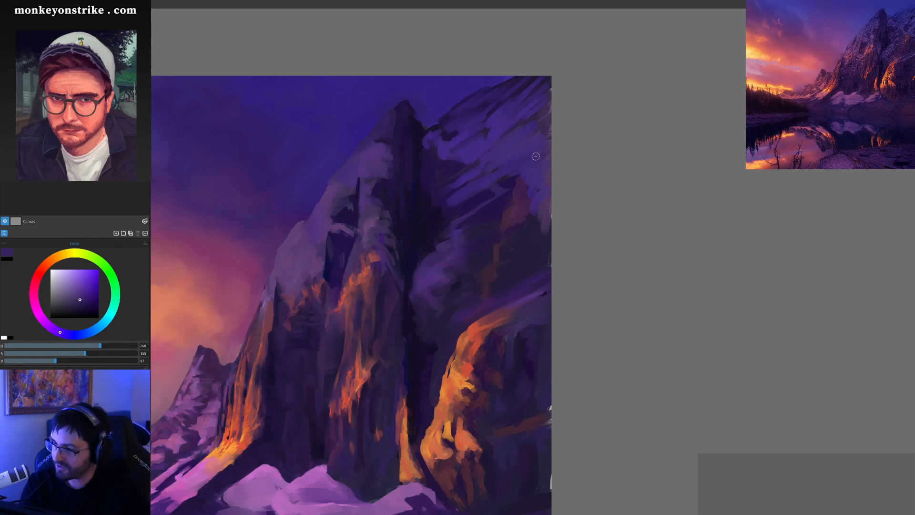
{"action": "left_click", "coordinate": [483, 195], "text": "alt"}
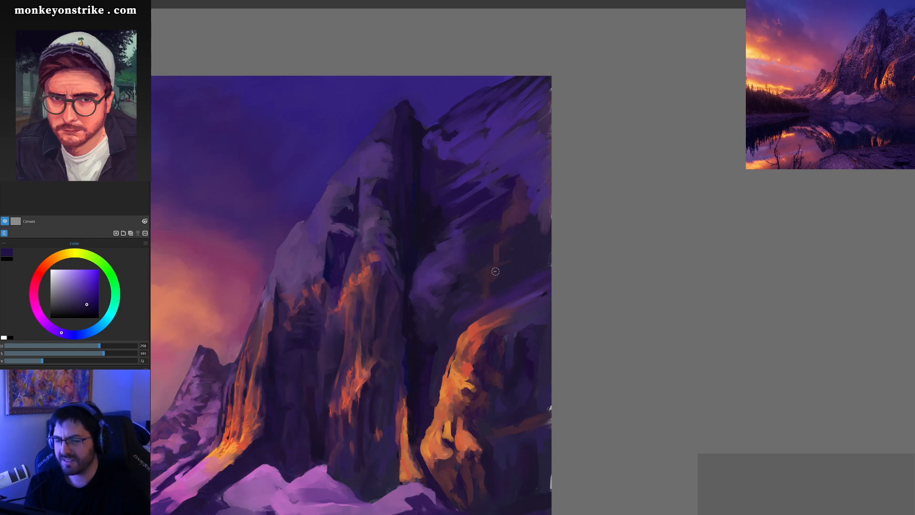
Break up the upper snowy slope with alternating dark indigo rock marks and violet snow strokes in sampled colours
{"action": "left_click", "coordinate": [475, 170], "text": "alt"}
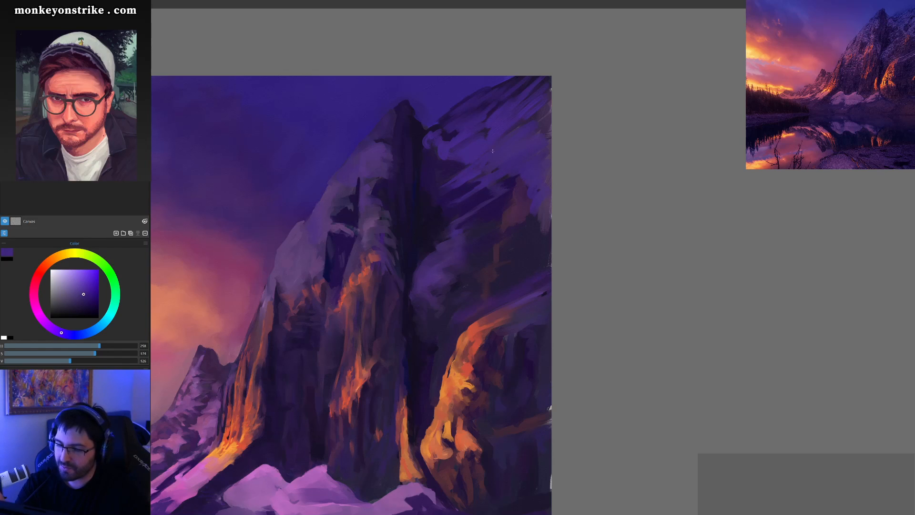
{"action": "left_click", "coordinate": [460, 187], "text": "alt"}
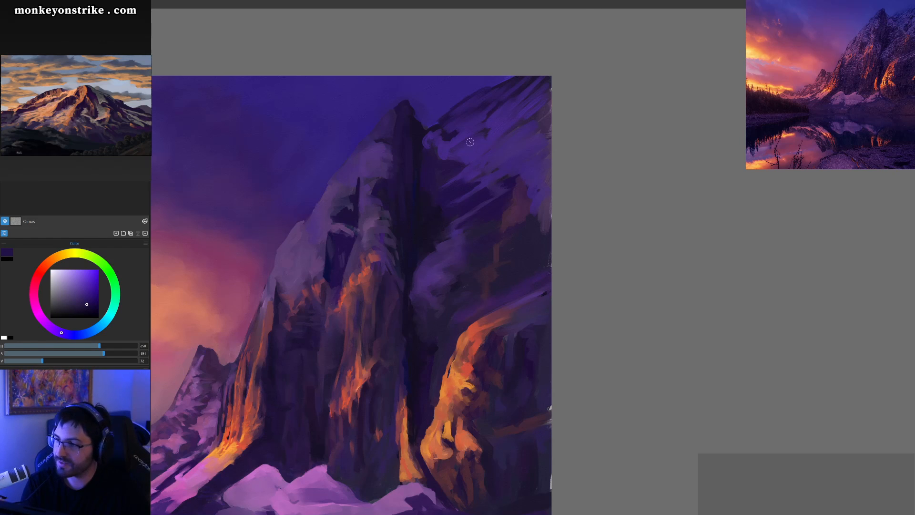
{"action": "left_click", "coordinate": [465, 169], "text": "alt"}
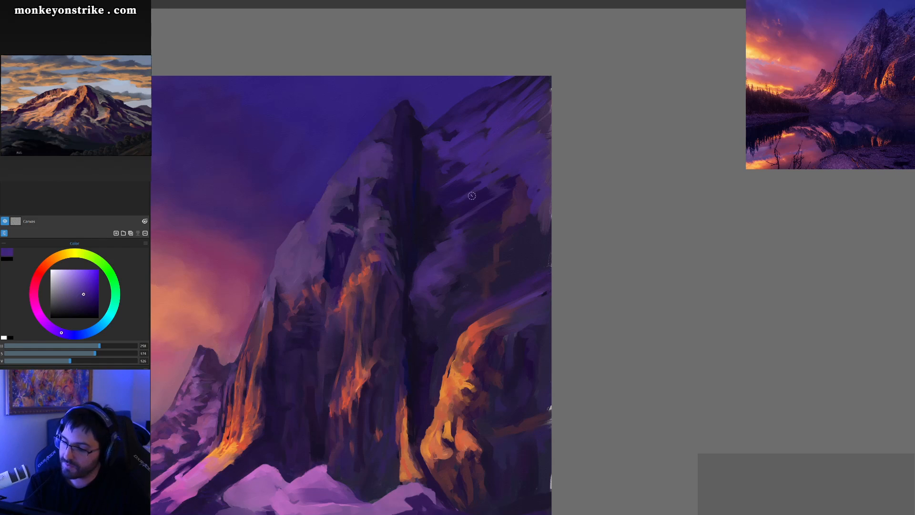
{"action": "left_click", "coordinate": [439, 145], "text": "alt"}
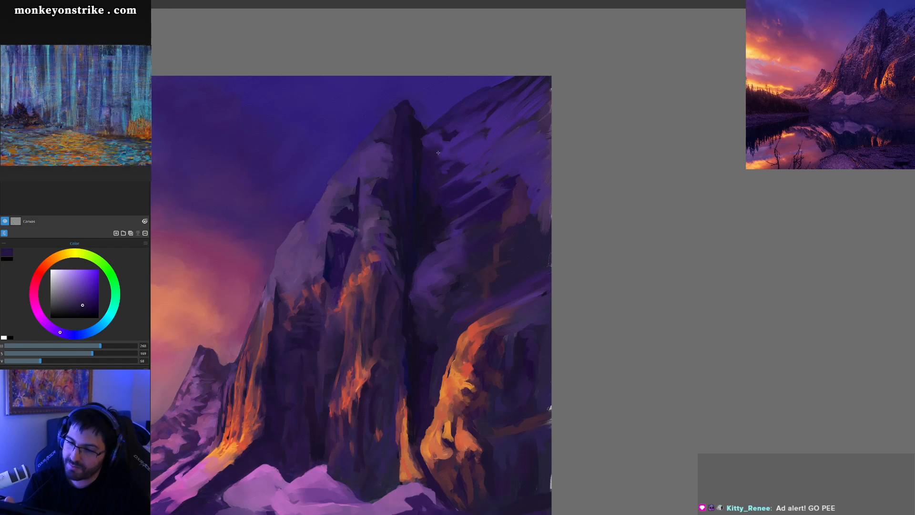
{"action": "left_click", "coordinate": [491, 146], "text": "alt"}
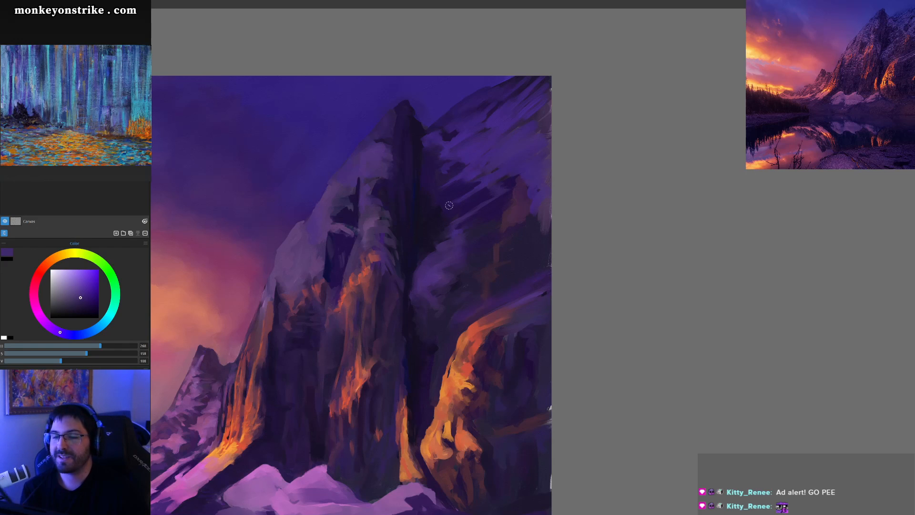
{"action": "left_click", "coordinate": [470, 185], "text": "alt"}
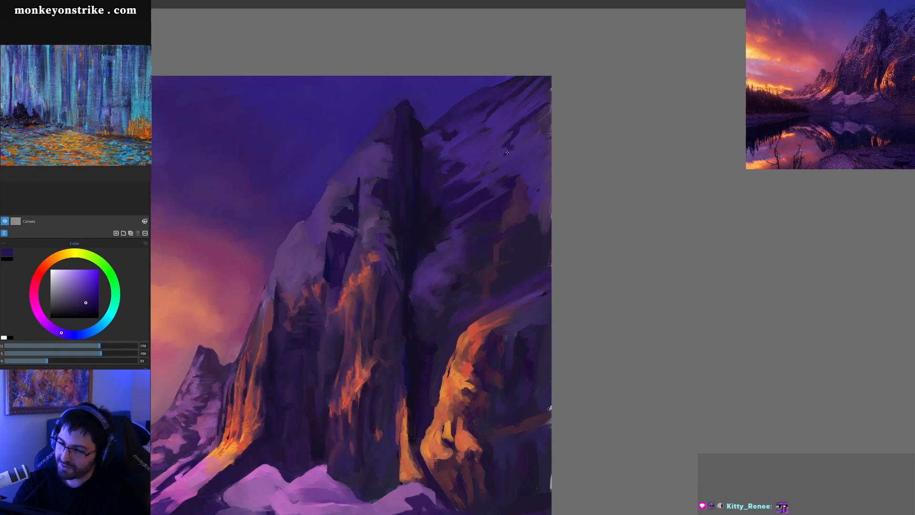
{"action": "left_click", "coordinate": [525, 131], "text": "alt"}
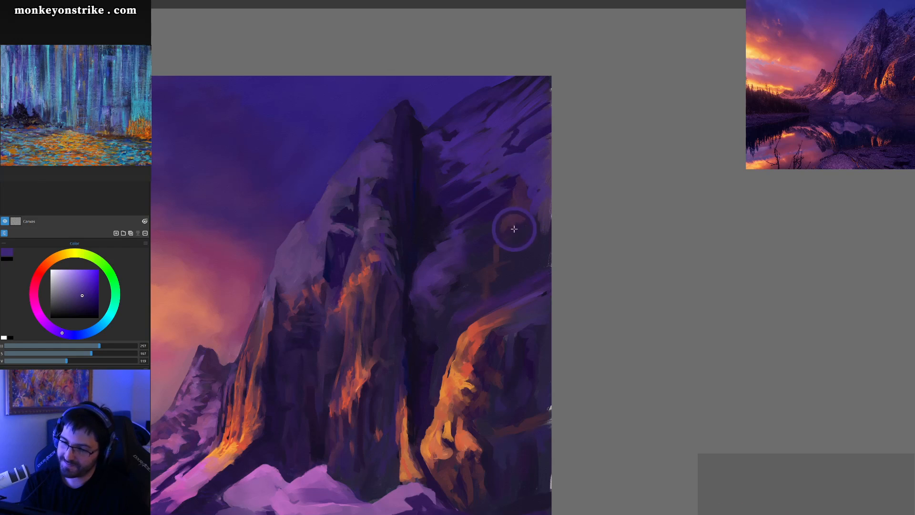
Brighten the faint reddish rock on the upper slope with orange-red light strokes, continuing them down the narrow ridge below
{"action": "left_click", "coordinate": [476, 315], "text": "ctrl"}
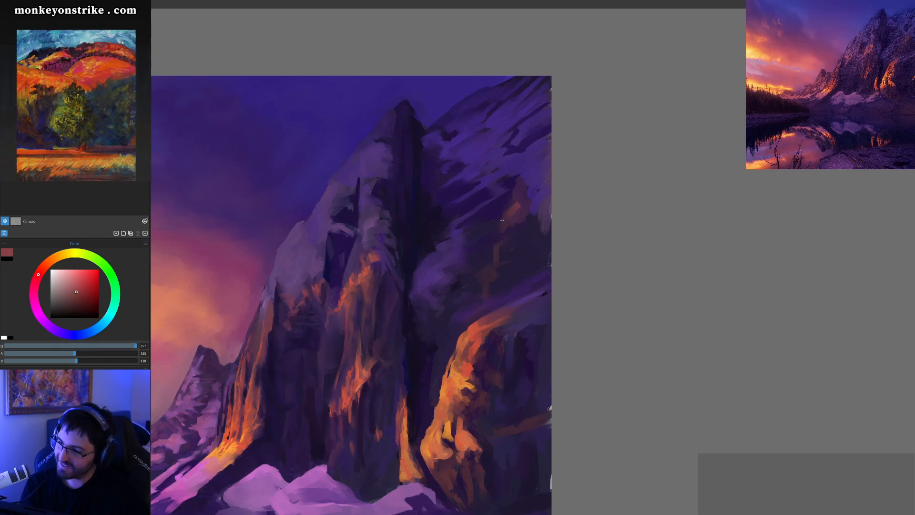
{"action": "mouse_move", "coordinate": [515, 190]}
{"action": "left_mouse_down"}
{"action": "mouse_move", "coordinate": [504, 216]}
{"action": "mouse_move", "coordinate": [517, 196]}
{"action": "mouse_move", "coordinate": [526, 195]}
{"action": "mouse_move", "coordinate": [523, 204]}
{"action": "mouse_move", "coordinate": [527, 196]}
{"action": "mouse_move", "coordinate": [524, 204]}
{"action": "mouse_move", "coordinate": [527, 180]}
{"action": "left_mouse_up"}
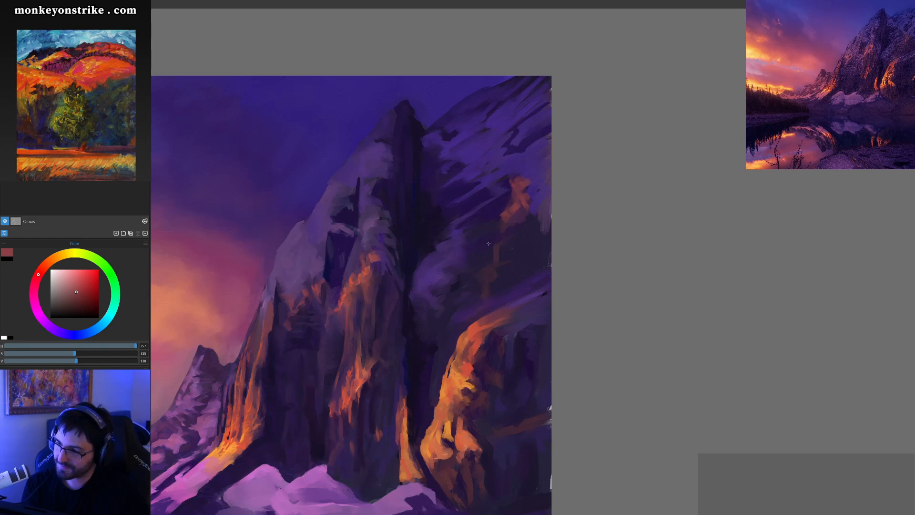
{"action": "left_click_drag", "start_coordinate": [494, 256], "coordinate": [499, 241]}
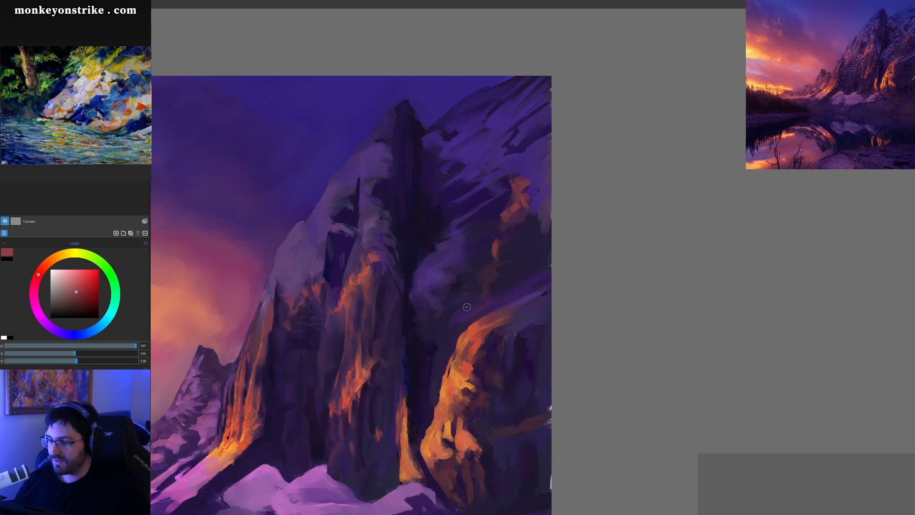
Reshape the tip of the upper orange-lit rock patch into a narrower form, using sampled muted red and dark purple
{"action": "key", "text": "ctrl+plus"}
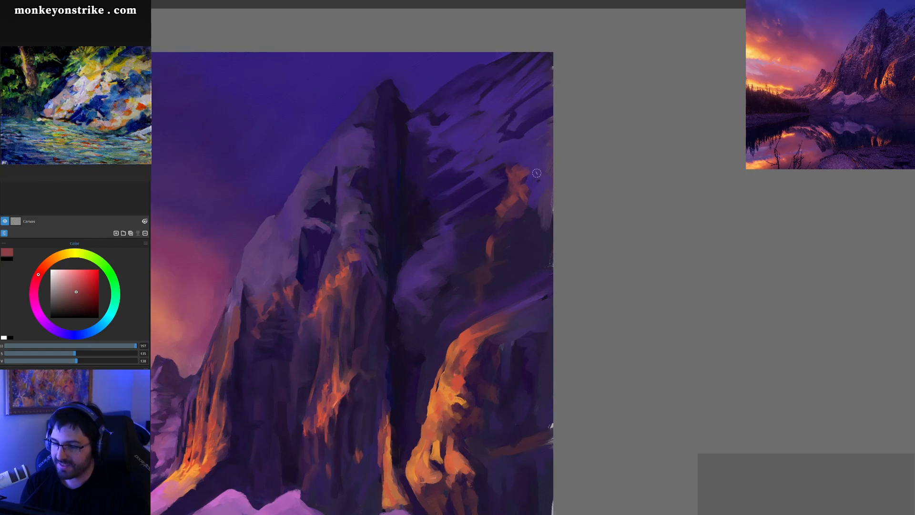
{"action": "left_click", "coordinate": [500, 188], "text": "alt"}
{"action": "left_click_drag", "start_coordinate": [507, 192], "coordinate": [523, 162]}
{"action": "left_click", "coordinate": [521, 170], "text": "alt"}
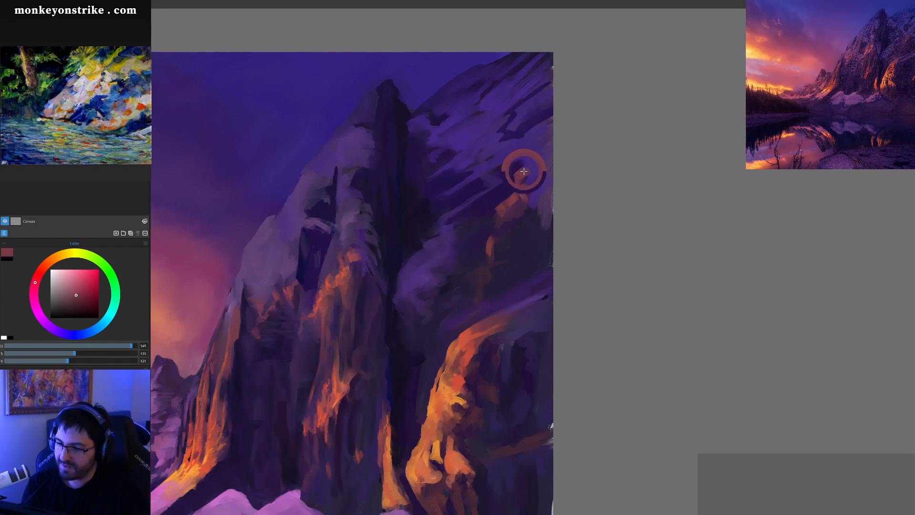
{"action": "left_click", "coordinate": [512, 179], "text": "alt"}
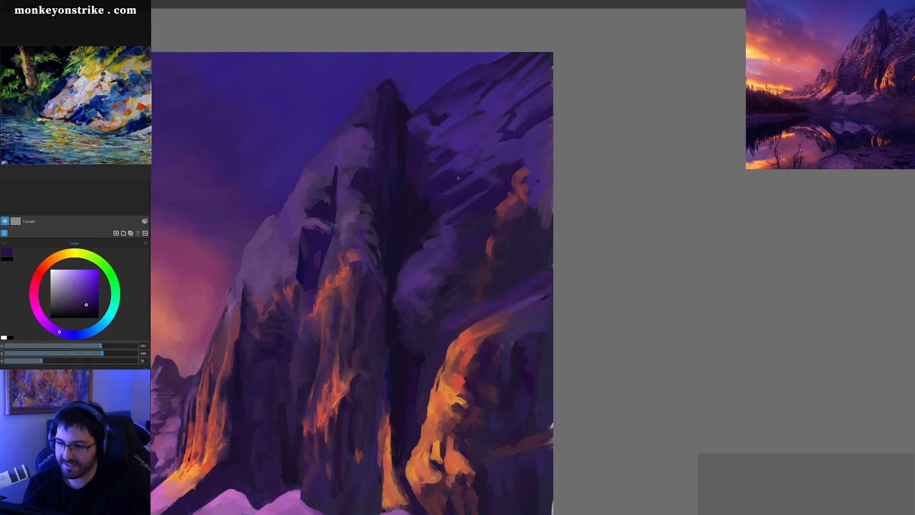
Rework the snow around the small dark rock marks above the orange-lit patch with violet sampled from the slope
{"action": "left_click", "coordinate": [547, 160], "text": "alt"}
{"action": "left_click", "coordinate": [507, 131], "text": "alt"}
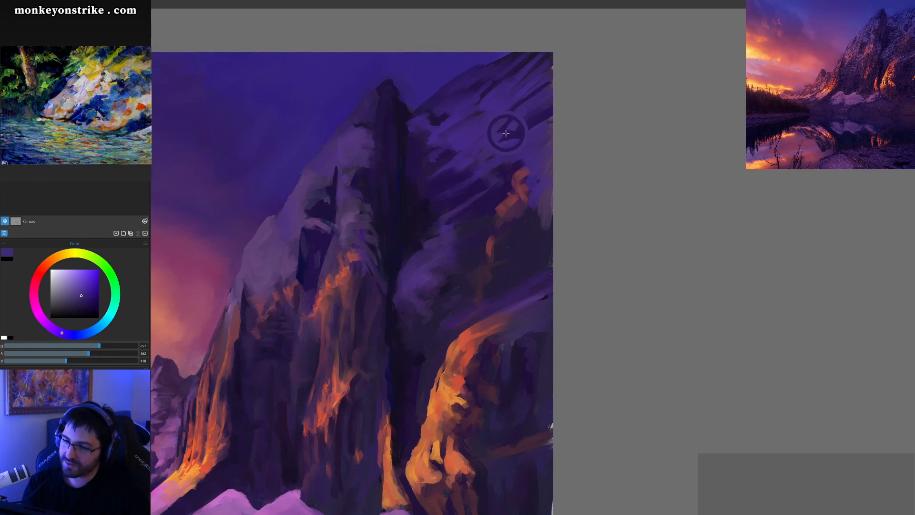
{"action": "left_click_drag", "start_coordinate": [501, 142], "coordinate": [555, 109]}
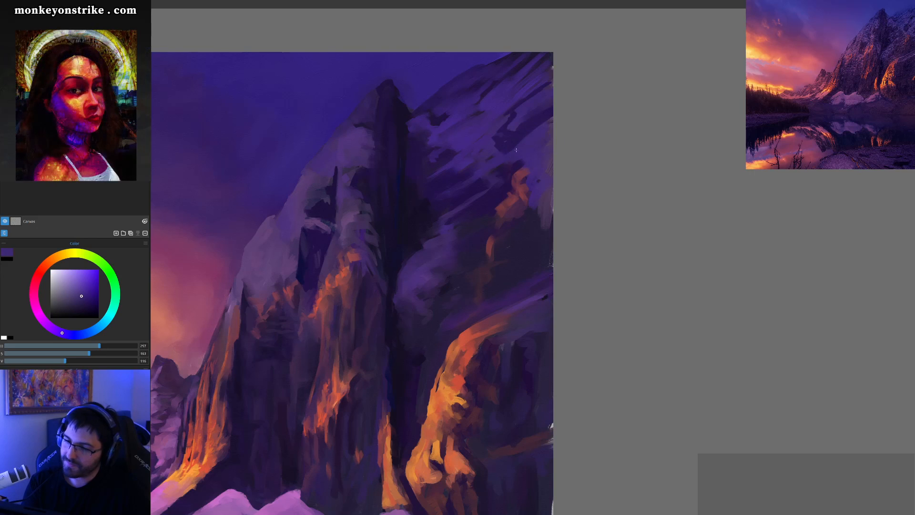
{"action": "left_click", "coordinate": [498, 174], "text": "alt"}
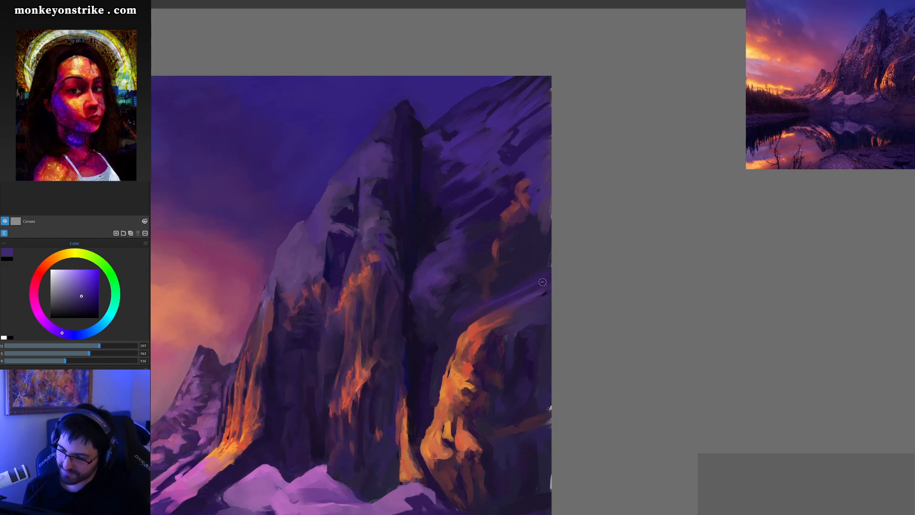
Deepen the shadowed rock beneath the upper orange-lit patch near the canvas edge with sampled dark indigo, made darker still
{"action": "left_click", "coordinate": [513, 279], "text": "alt"}
{"action": "left_click_drag", "start_coordinate": [515, 288], "coordinate": [543, 278]}
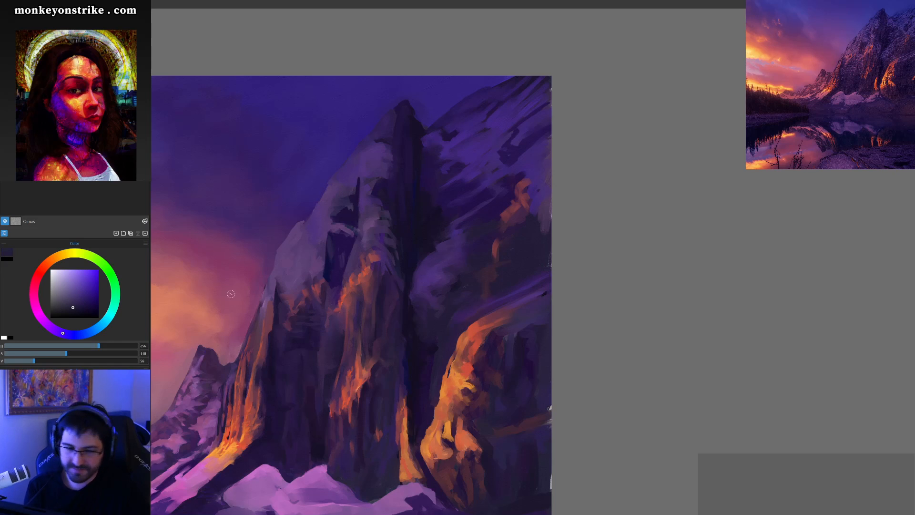
{"action": "left_click", "coordinate": [73, 310]}
{"action": "mouse_move", "coordinate": [519, 280]}
{"action": "left_mouse_down"}
{"action": "mouse_move", "coordinate": [551, 261]}
{"action": "mouse_move", "coordinate": [552, 248]}
{"action": "left_mouse_up"}
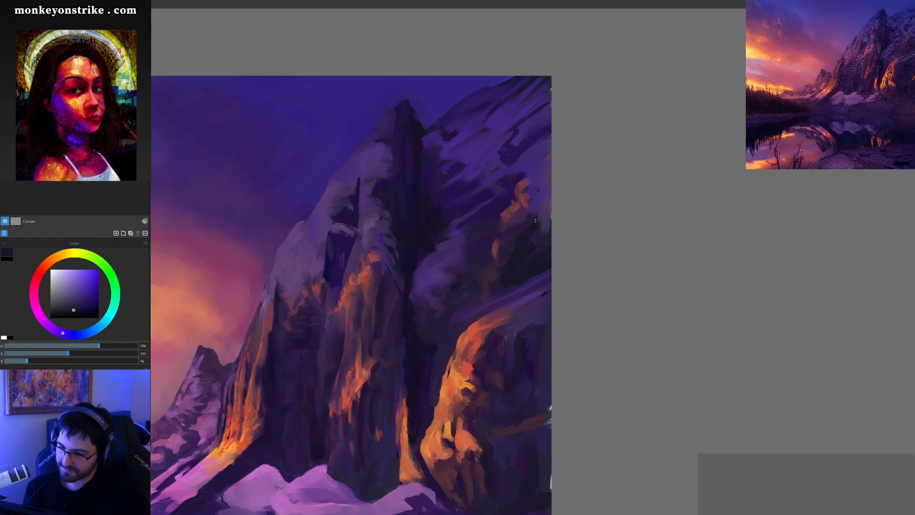
{"action": "left_click_drag", "start_coordinate": [538, 218], "coordinate": [549, 240]}
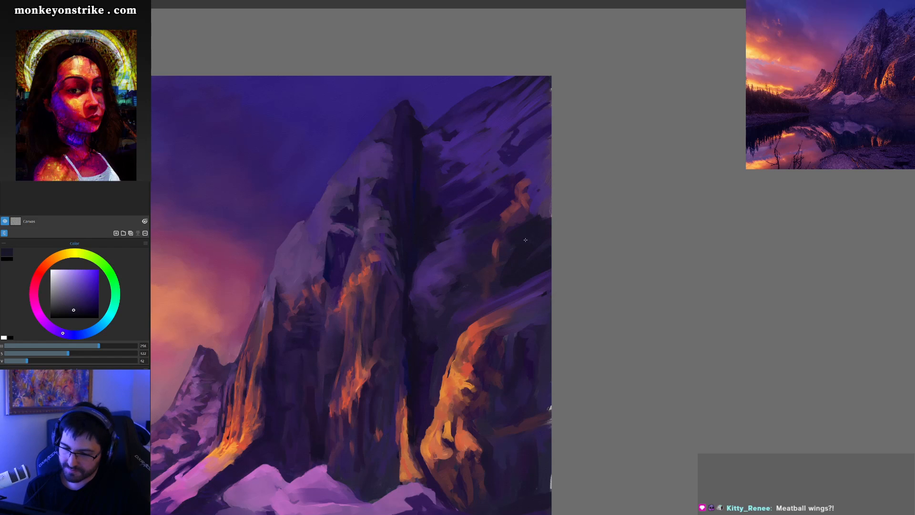
Save the painting
{"action": "left_click_drag", "start_coordinate": [485, 366], "coordinate": [574, 227]}
{"action": "scroll", "coordinate": [478, 365], "scroll_direction": "down", "scroll_amount": 7}
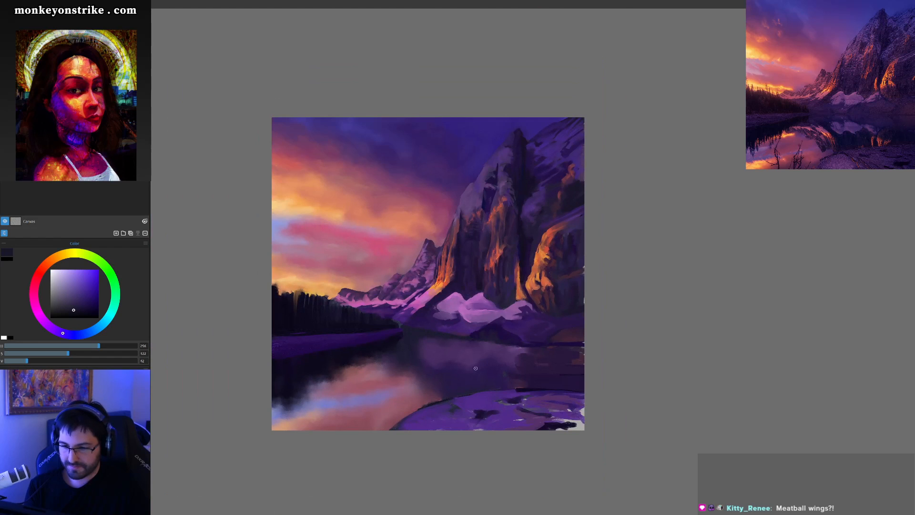
{"action": "scroll", "coordinate": [476, 368], "scroll_direction": "up", "scroll_amount": 1}
{"action": "left_click_drag", "start_coordinate": [451, 410], "coordinate": [499, 388]}
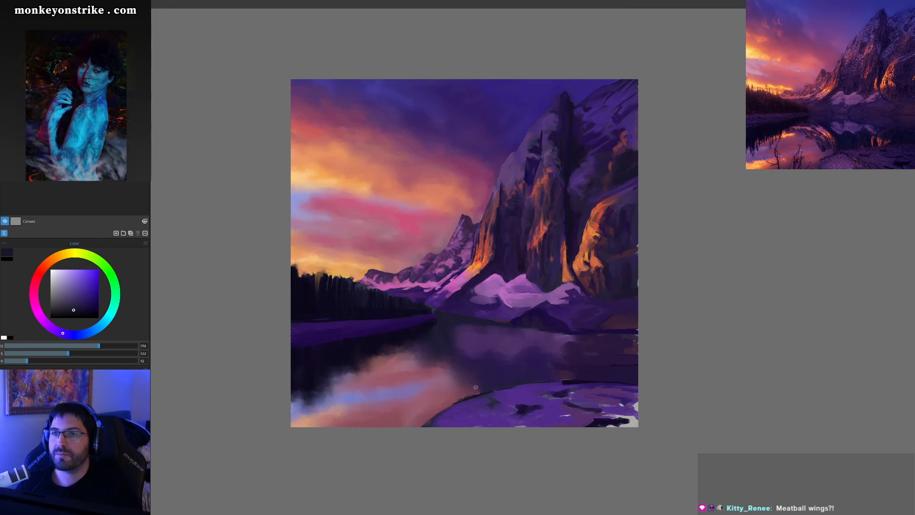
{"action": "key", "text": "ctrl+s"}
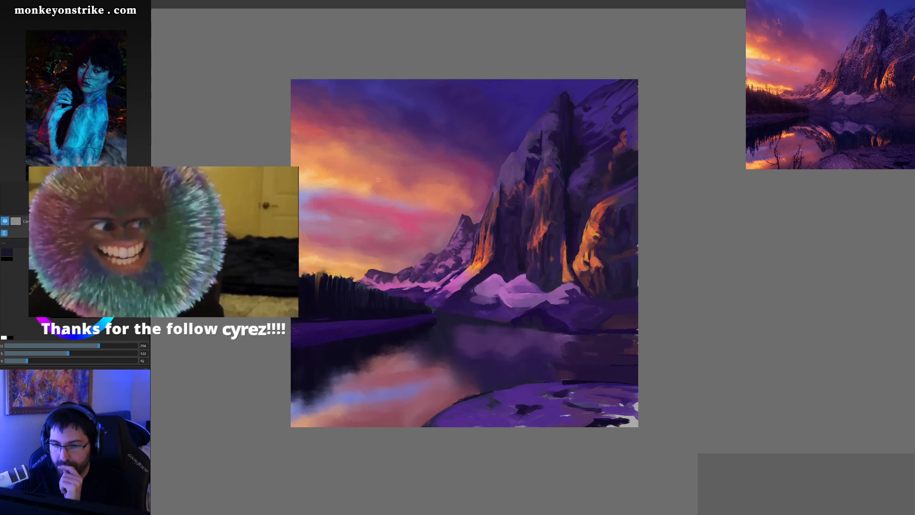
Paste an earlier version of the painting over the canvas and compare it with the current state
{"action": "key", "text": "ctrl+v"}
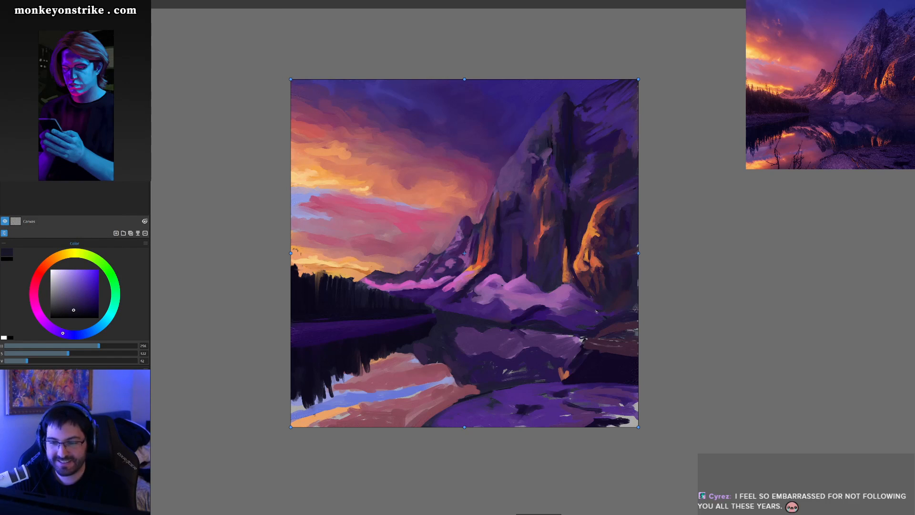
{"action": "left_click", "coordinate": [145, 109]}
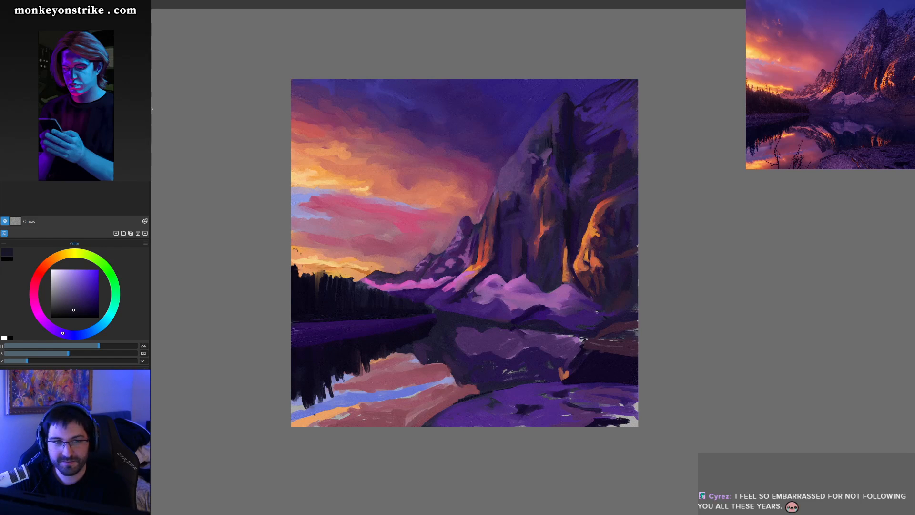
{"action": "left_click", "coordinate": [5, 109]}
{"action": "left_click", "coordinate": [5, 109]}
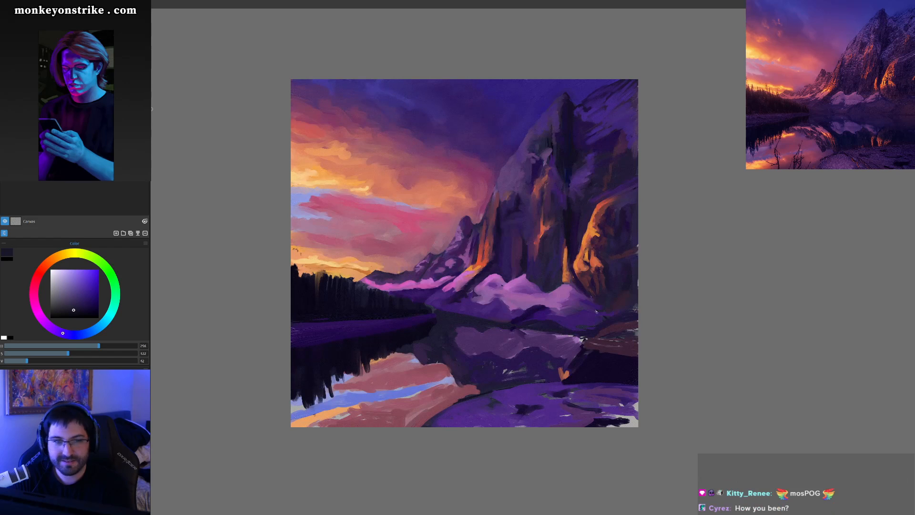
{"action": "left_click", "coordinate": [4, 109]}
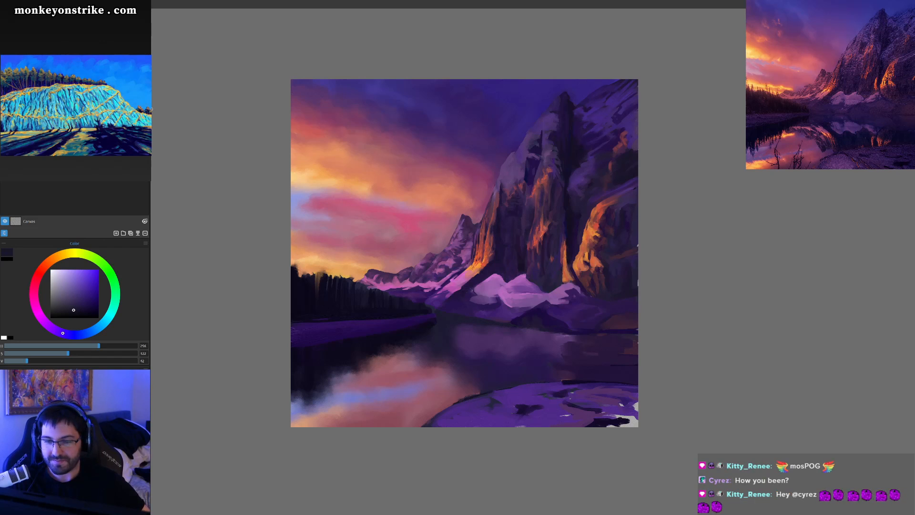
{"action": "key", "text": "ctrl+plus"}
{"action": "key", "text": "ctrl+plus"}
{"action": "key", "text": "ctrl+minus"}
{"action": "key", "text": "ctrl+plus"}
{"action": "left_click_drag", "start_coordinate": [444, 270], "coordinate": [449, 281]}
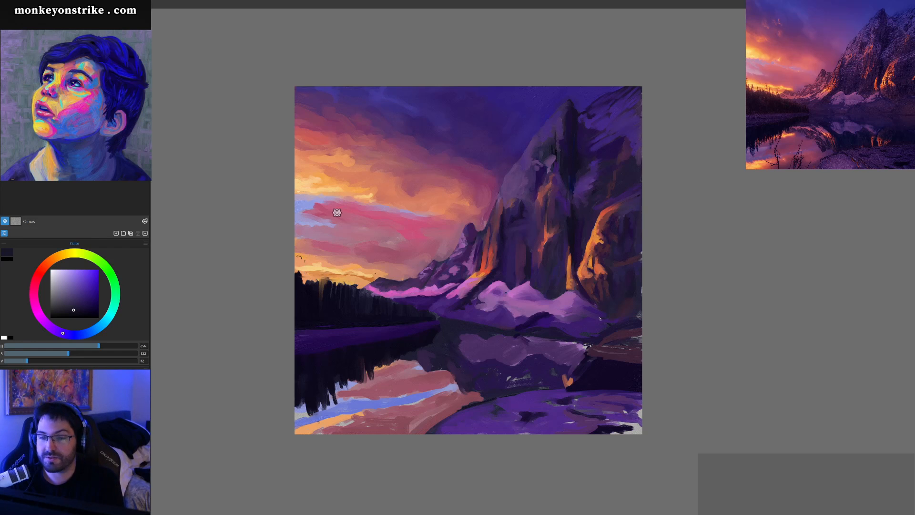
{"action": "key", "text": "ctrl+plus"}
{"action": "left_click_drag", "start_coordinate": [359, 237], "coordinate": [353, 235]}
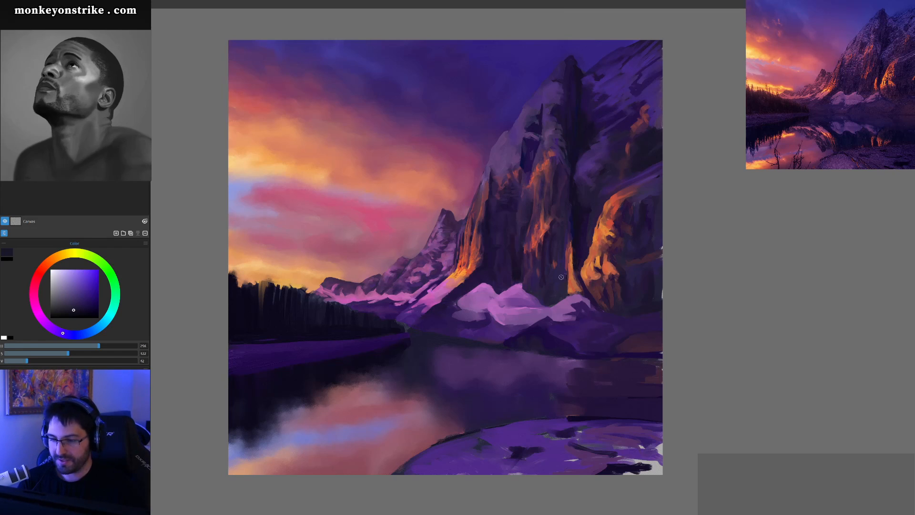
Paint dark purple rock marks, sampled from the cliff's hollow, into the pale snow on the main cliff's outer shoulder
{"action": "scroll", "coordinate": [546, 290], "scroll_direction": "up", "scroll_amount": 3}
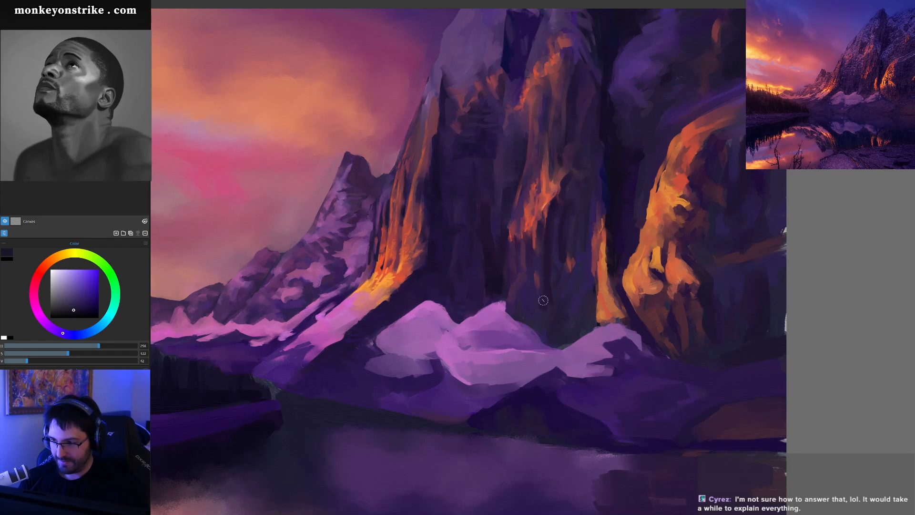
{"action": "scroll", "coordinate": [540, 307], "scroll_direction": "up", "scroll_amount": 4}
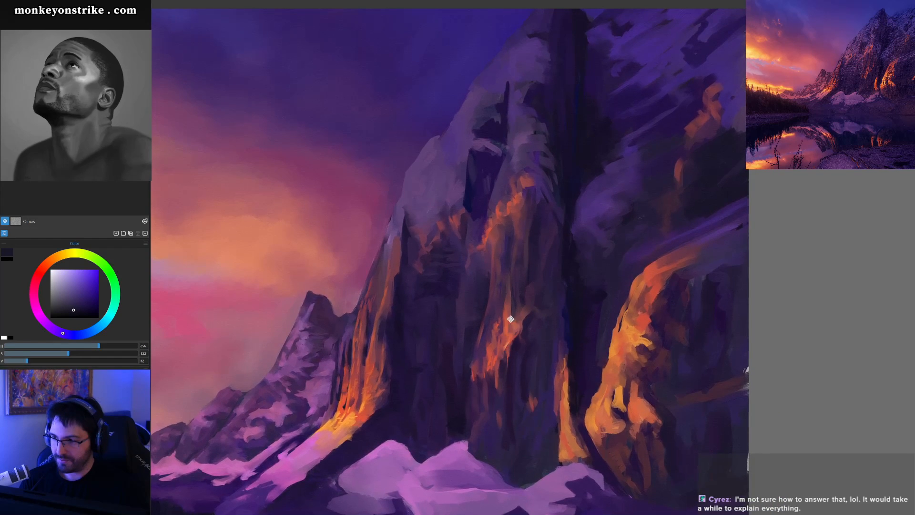
{"action": "mouse_move", "coordinate": [510, 319]}
{"action": "left_mouse_down"}
{"action": "mouse_move", "coordinate": [506, 352]}
{"action": "mouse_move", "coordinate": [506, 329]}
{"action": "left_mouse_up"}
{"action": "left_click", "coordinate": [482, 222], "text": "alt"}
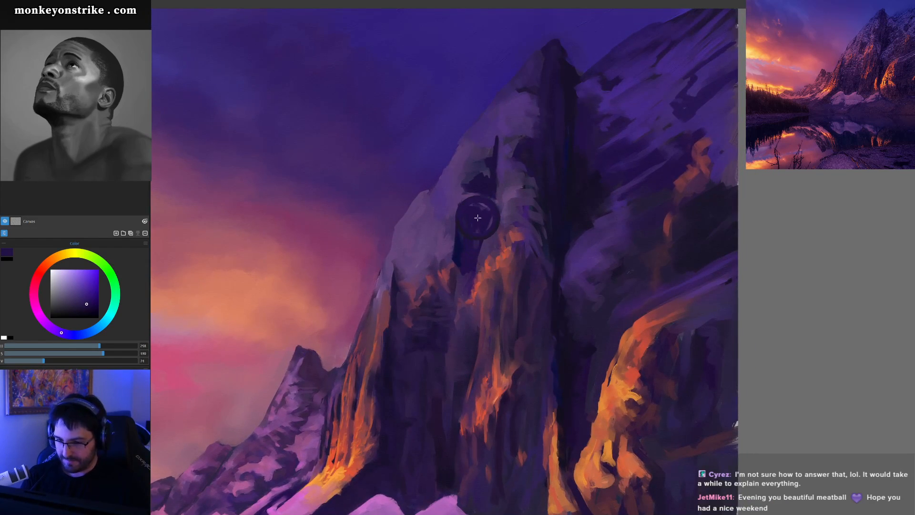
{"action": "left_click_drag", "start_coordinate": [440, 197], "coordinate": [417, 232]}
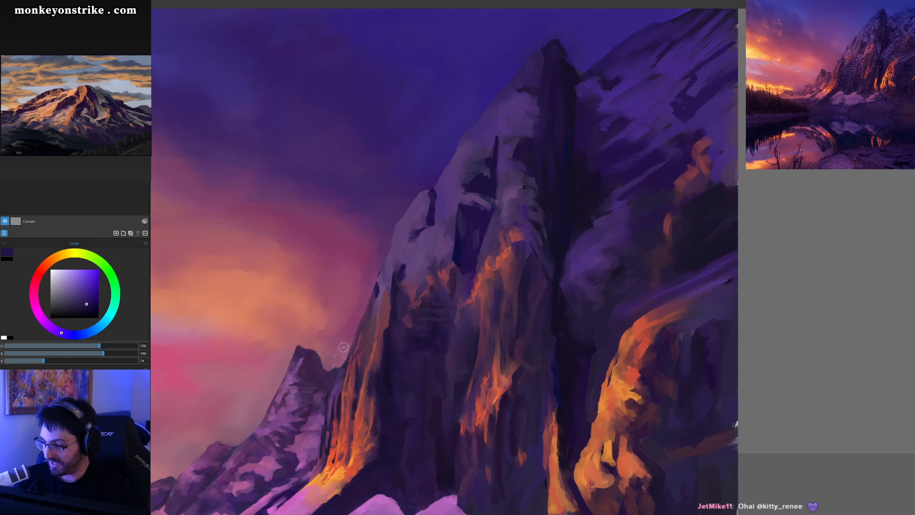
Refine the snow edges around the cliff's dark upper hollow with lightened muted violet and a darker sampled purple
{"action": "key", "text": "ctrl+minus"}
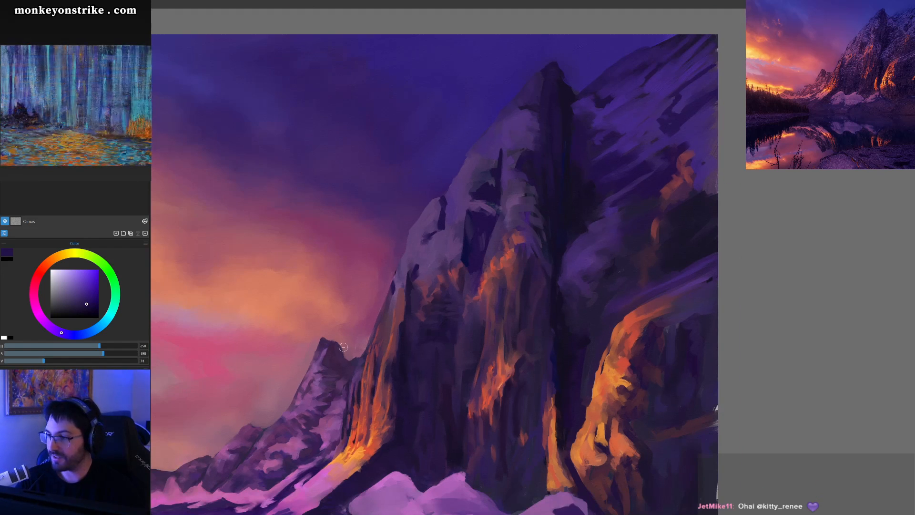
{"action": "left_click", "coordinate": [418, 234], "text": "alt"}
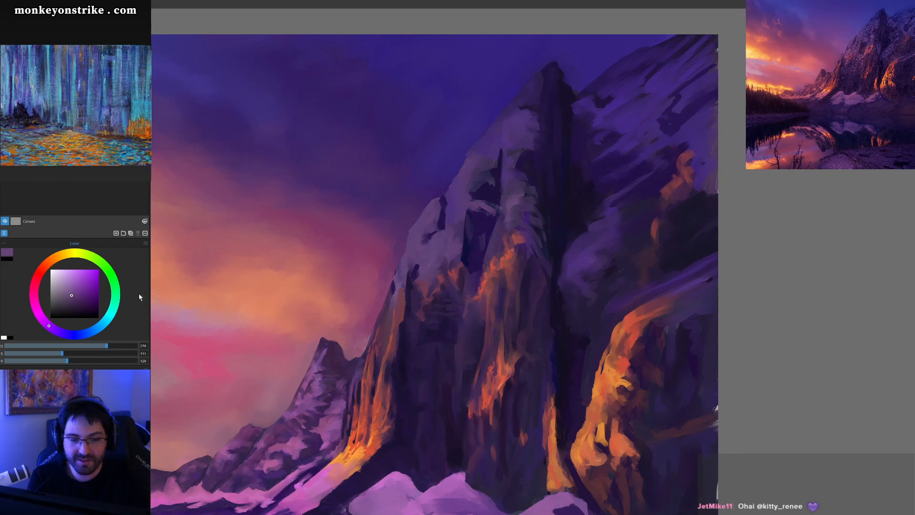
{"action": "left_click", "coordinate": [69, 292]}
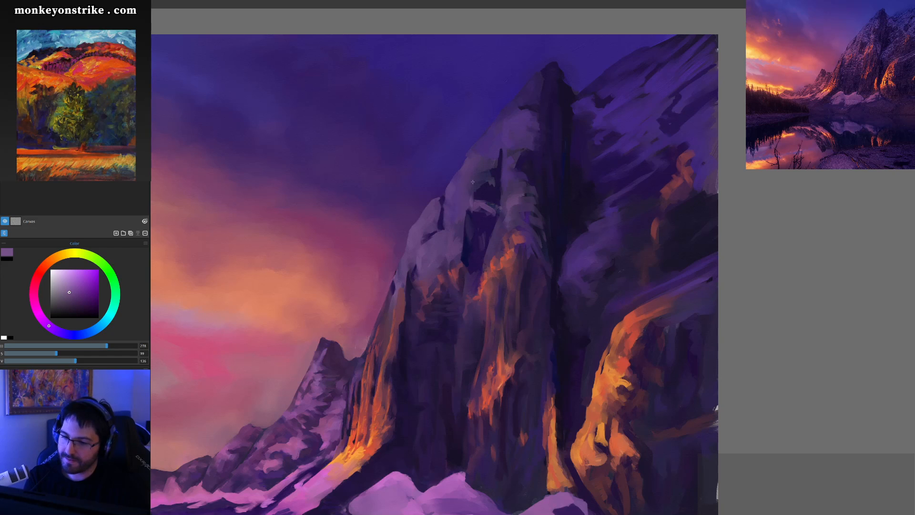
{"action": "left_click_drag", "start_coordinate": [467, 207], "coordinate": [464, 239]}
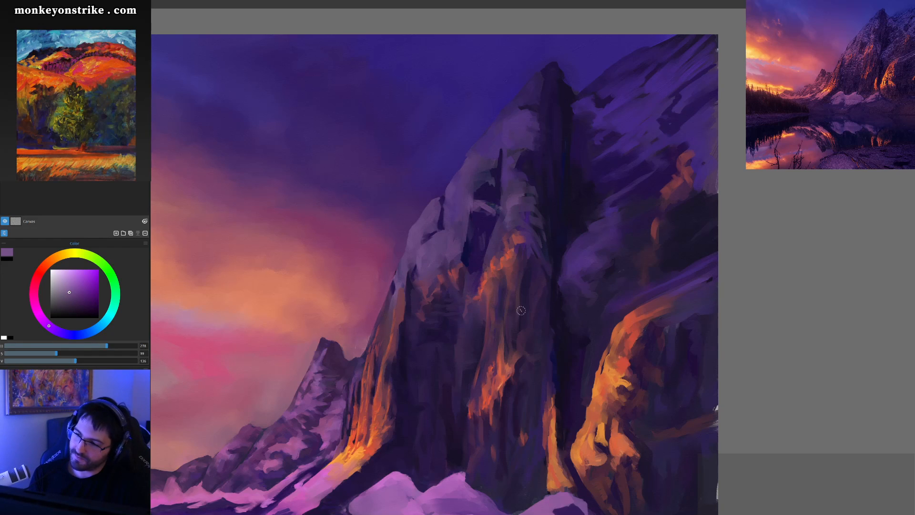
{"action": "left_click_drag", "start_coordinate": [487, 260], "coordinate": [501, 213]}
{"action": "left_click", "coordinate": [501, 223], "text": "alt"}
{"action": "mouse_move", "coordinate": [483, 268]}
{"action": "left_mouse_down"}
{"action": "mouse_move", "coordinate": [505, 167]}
{"action": "mouse_move", "coordinate": [502, 214]}
{"action": "mouse_move", "coordinate": [475, 193]}
{"action": "left_mouse_up"}
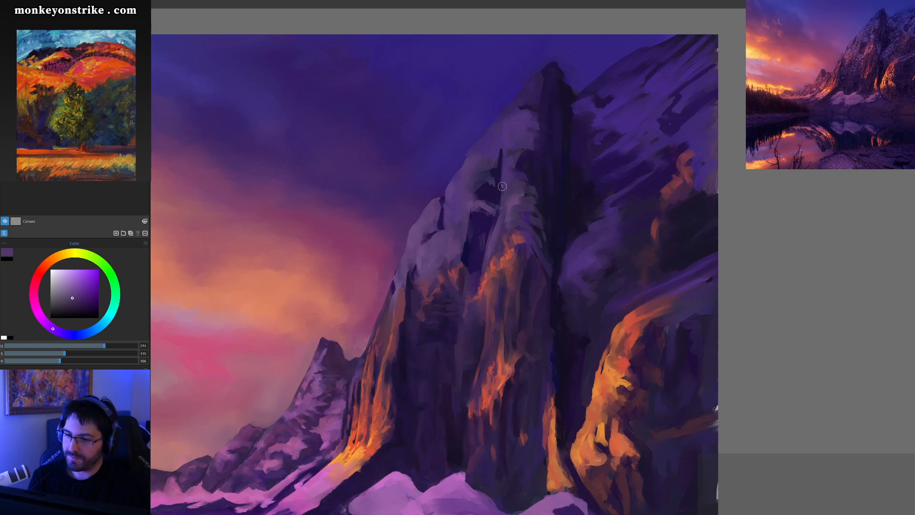
Break up the violet snow patch beside the central dark gully with alternating dark indigo and violet strokes in sampled colours
{"action": "key", "text": "ctrl+minus"}
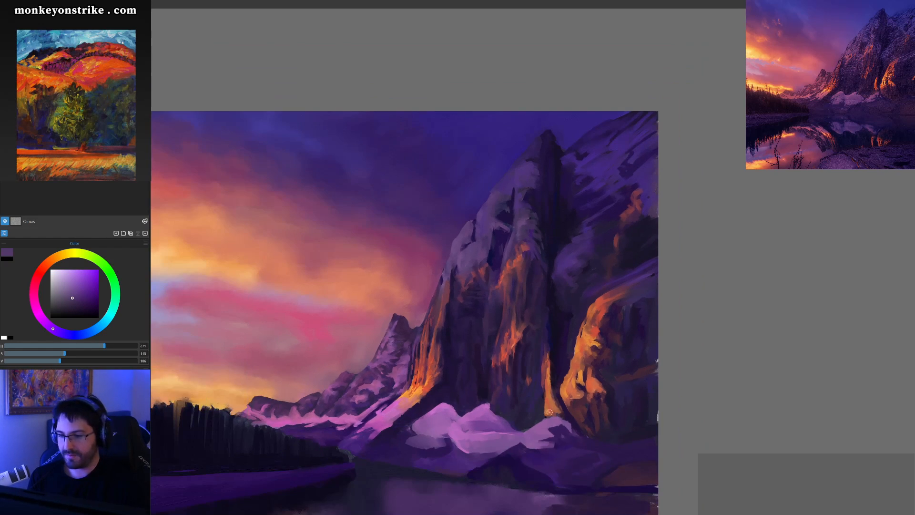
{"action": "left_click_drag", "start_coordinate": [527, 437], "coordinate": [497, 424]}
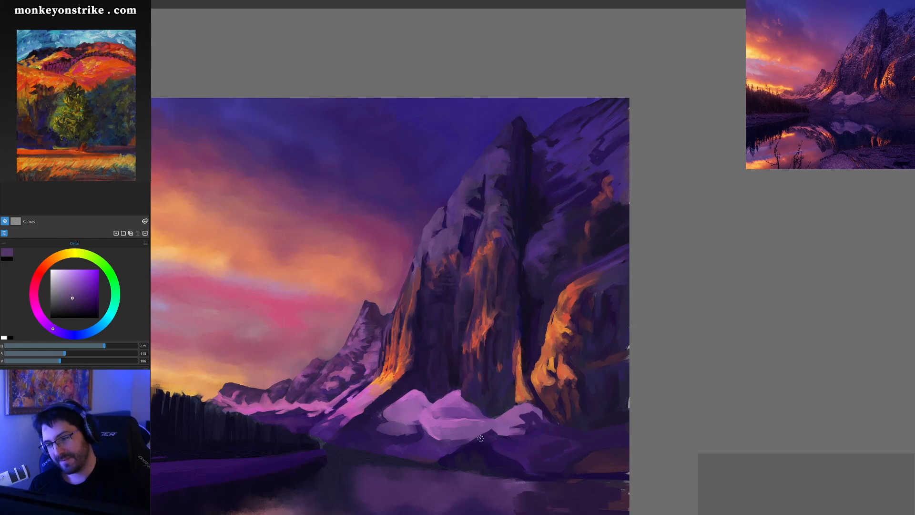
{"action": "left_click", "coordinate": [535, 231], "text": "ctrl"}
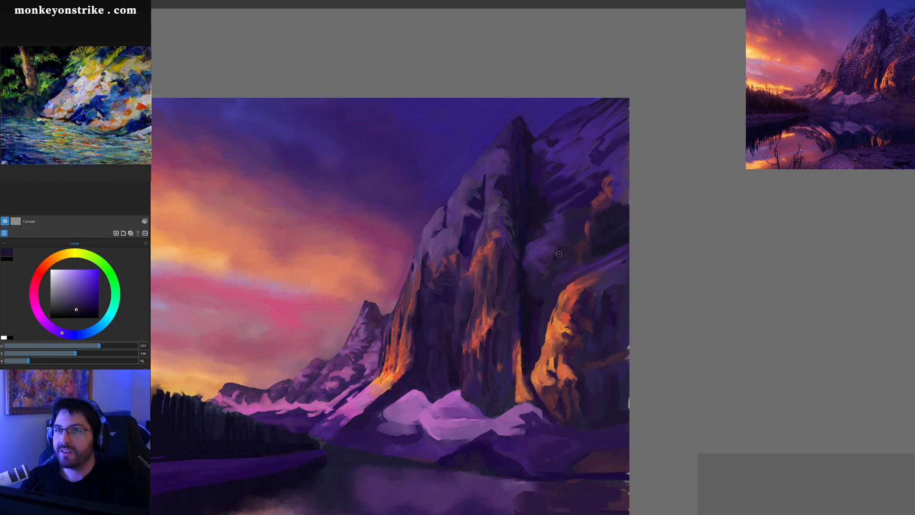
{"action": "left_click", "coordinate": [544, 241], "text": "ctrl"}
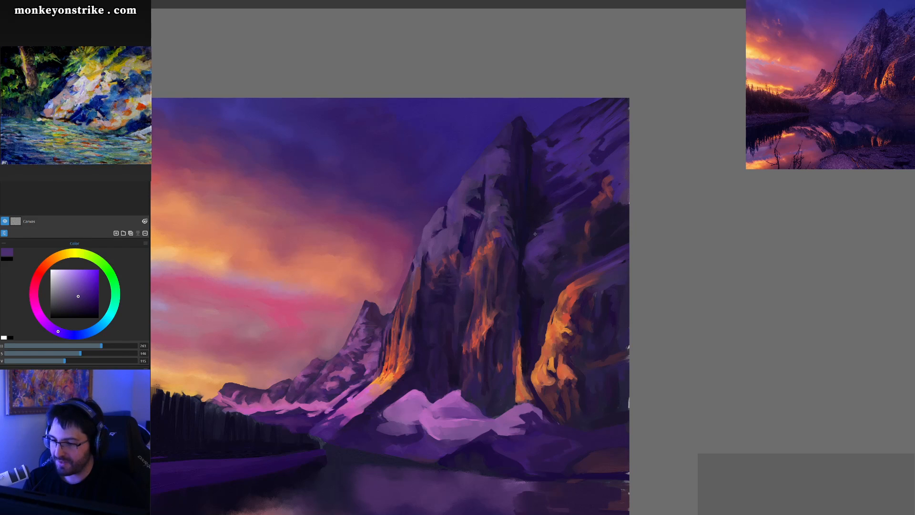
{"action": "left_click", "coordinate": [540, 223], "text": "ctrl"}
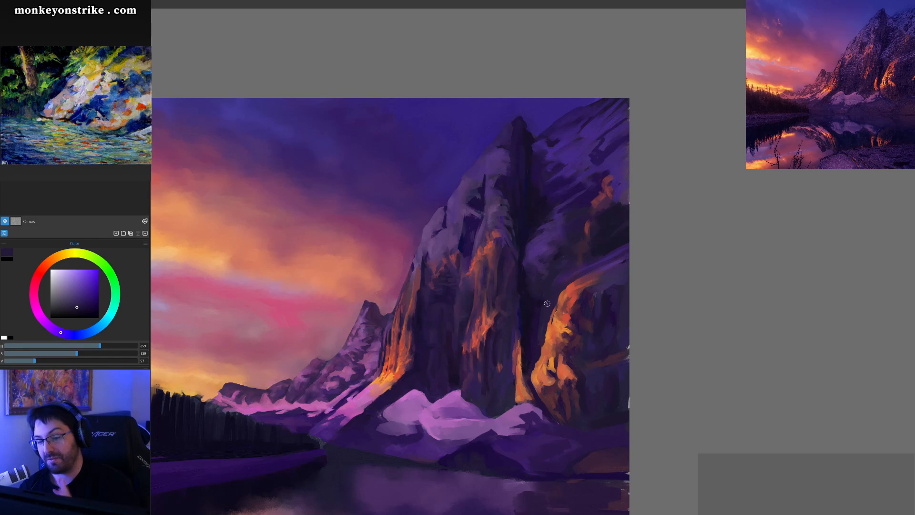
{"action": "left_click", "coordinate": [552, 222], "text": "alt"}
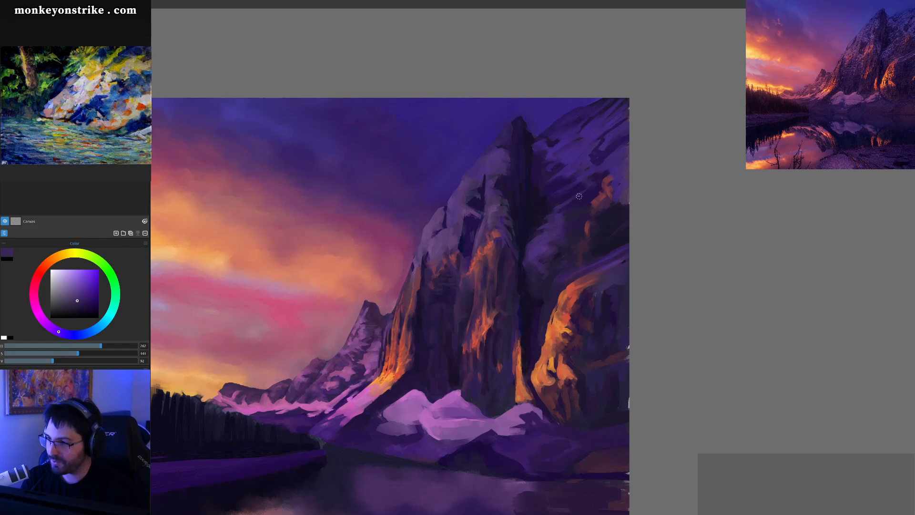
{"action": "left_click", "coordinate": [556, 211], "text": "alt"}
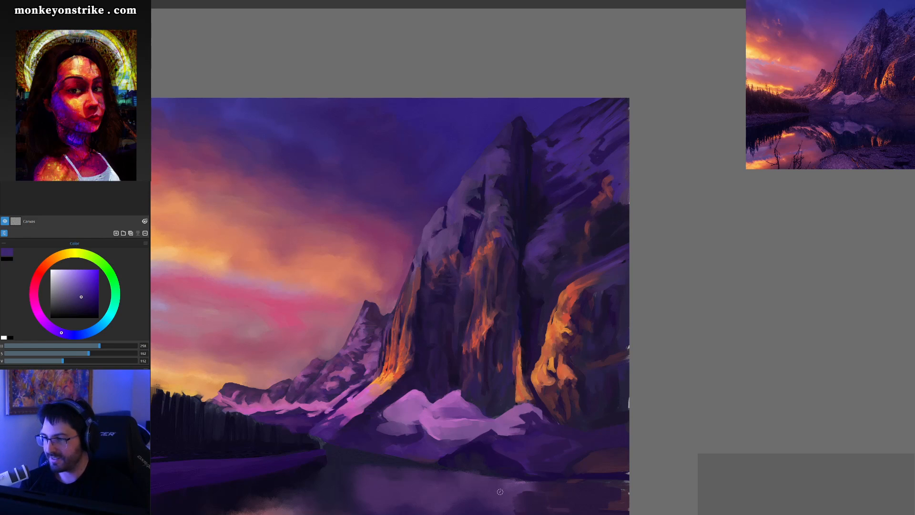
{"action": "left_click", "coordinate": [540, 248], "text": "alt"}
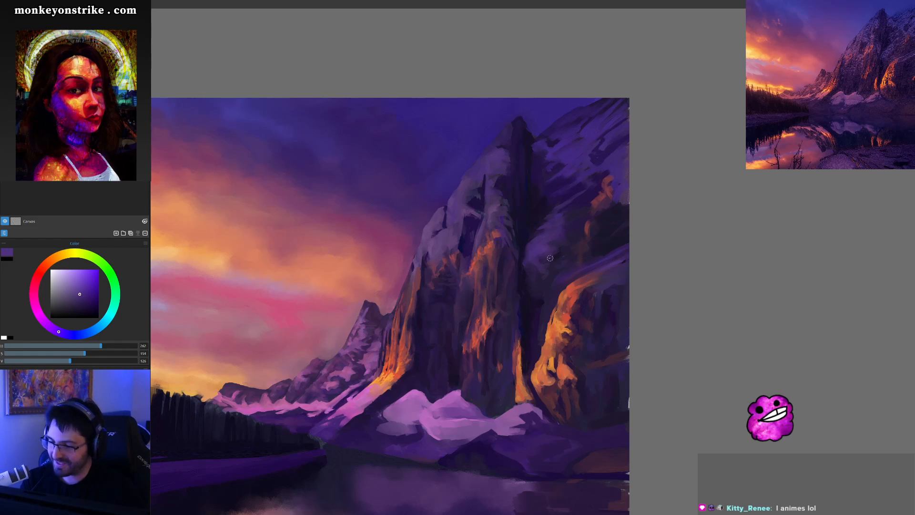
{"action": "left_click", "coordinate": [529, 270], "text": "alt"}
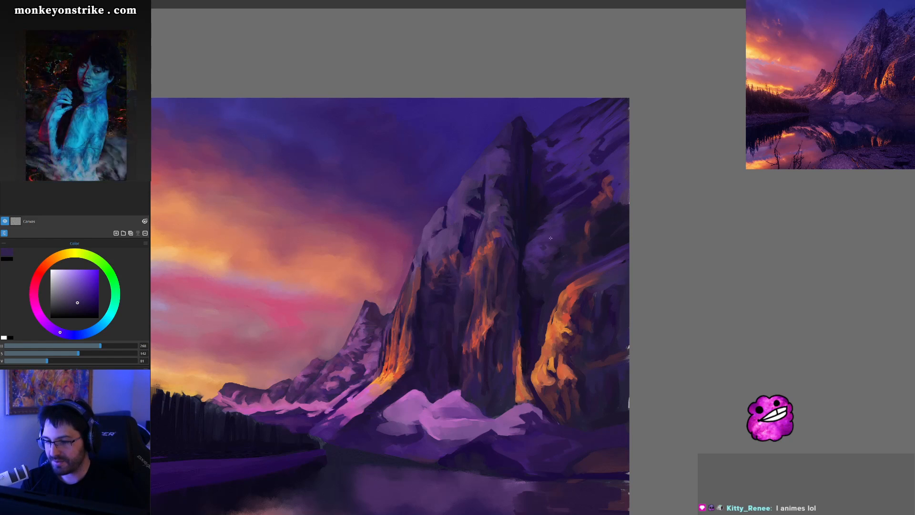
{"action": "left_click", "coordinate": [542, 238], "text": "alt"}
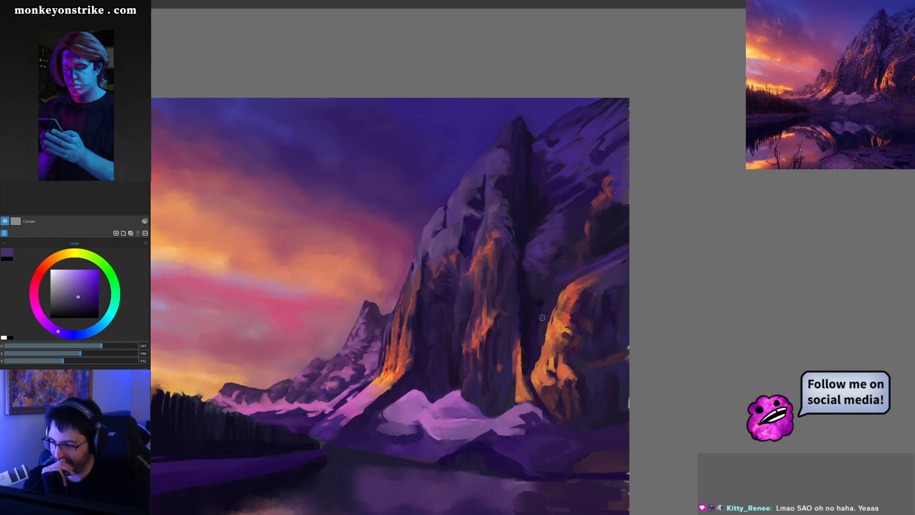
Soften the narrow dark crack below the main peak and its surrounding snow with sampled purple tones
{"action": "scroll", "coordinate": [535, 269], "scroll_direction": "up", "scroll_amount": 1}
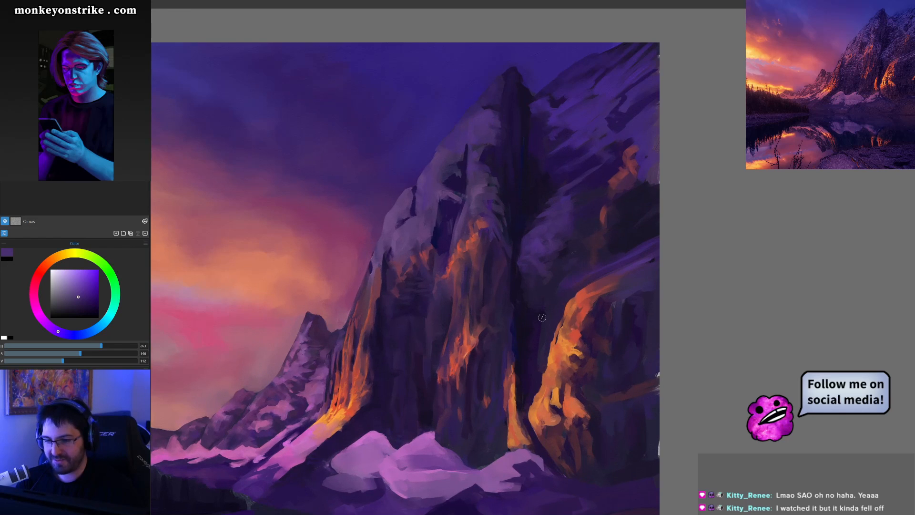
{"action": "left_click_drag", "start_coordinate": [534, 288], "coordinate": [506, 335]}
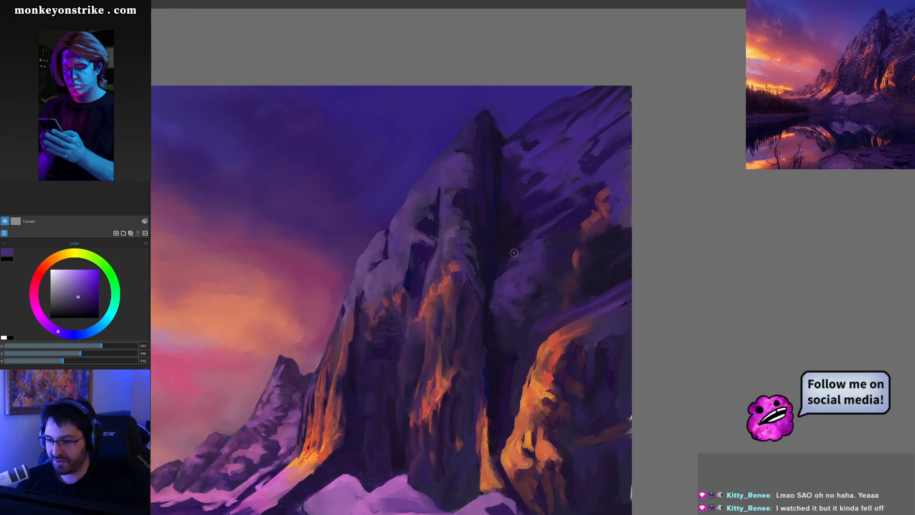
{"action": "left_click", "coordinate": [459, 207], "text": "alt"}
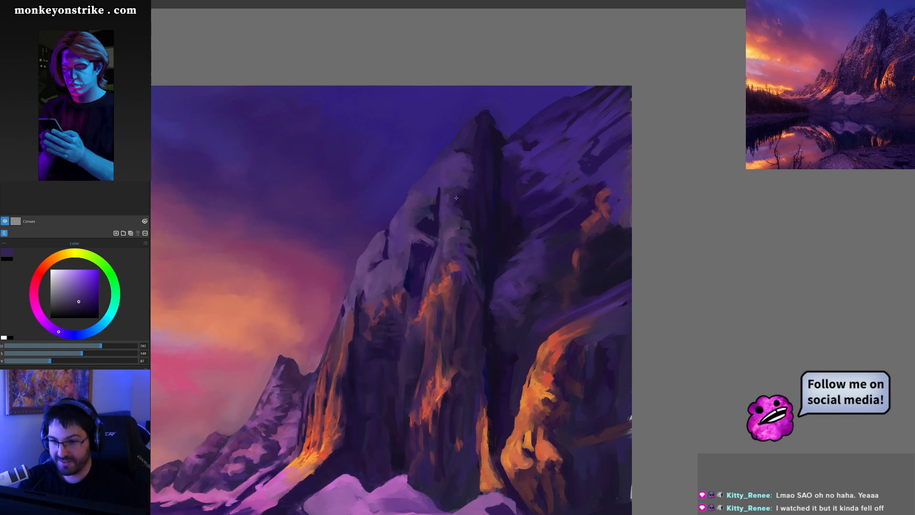
{"action": "left_click", "coordinate": [438, 186], "text": "alt"}
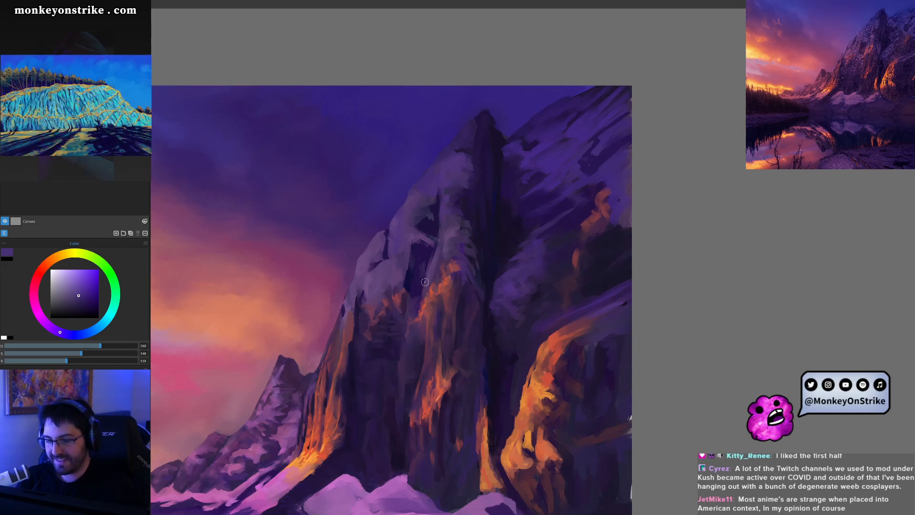
Paint muted violet snow strokes along the crest of the shaded patch beside the central dark gully, using sampled and slightly greyed violets
{"action": "left_click", "coordinate": [524, 254], "text": "alt"}
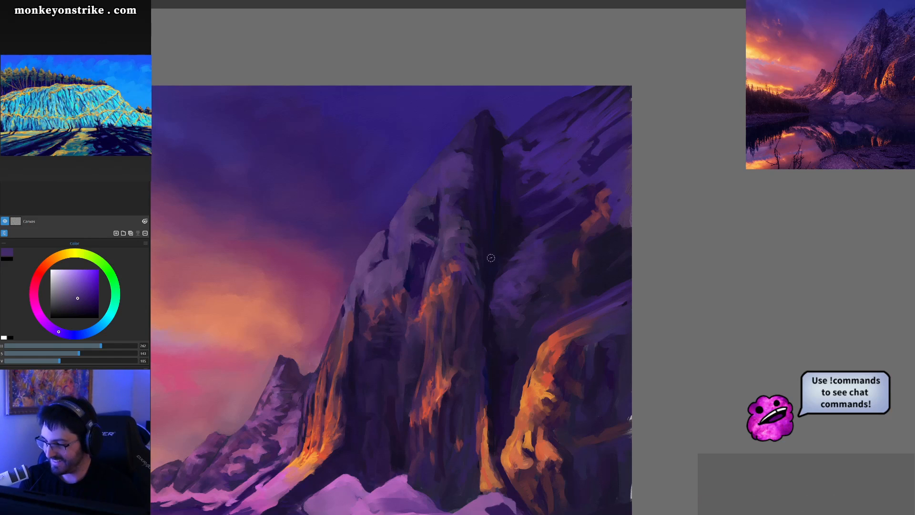
{"action": "left_click", "coordinate": [526, 266], "text": "ctrl"}
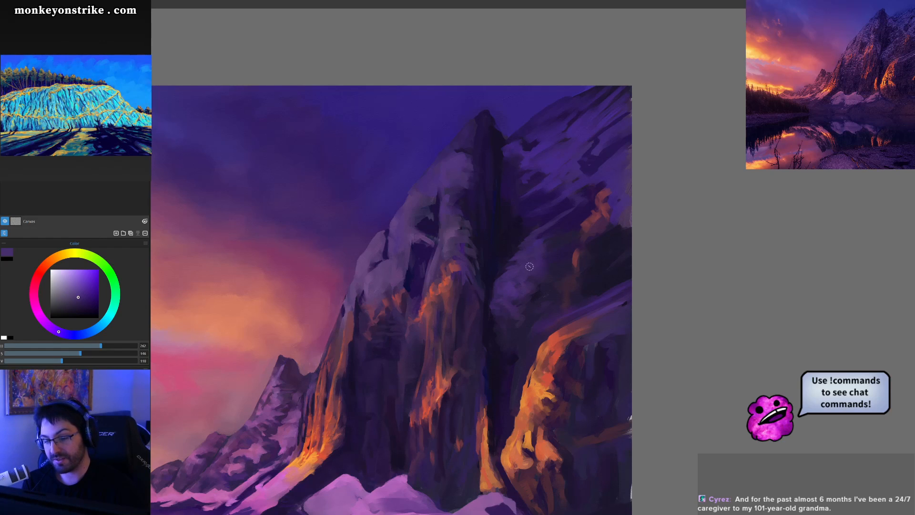
{"action": "left_click", "coordinate": [538, 252], "text": "alt"}
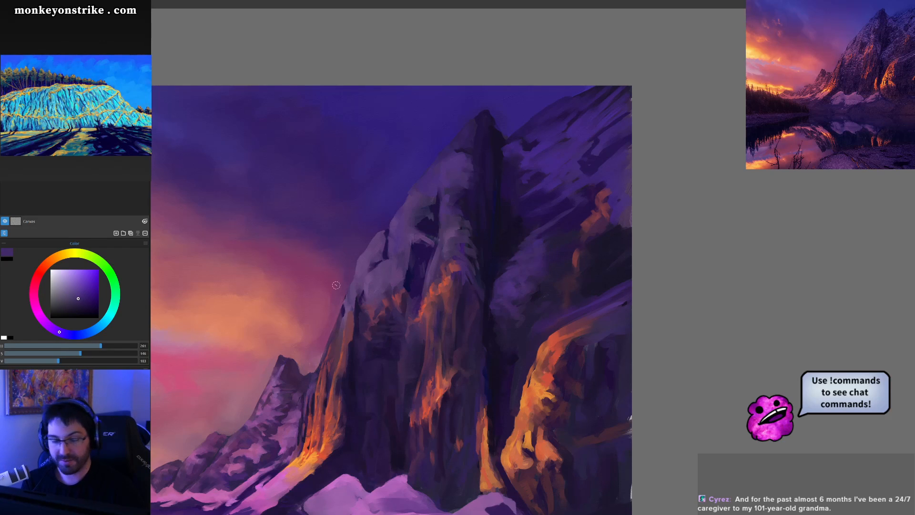
{"action": "left_click", "coordinate": [73, 294]}
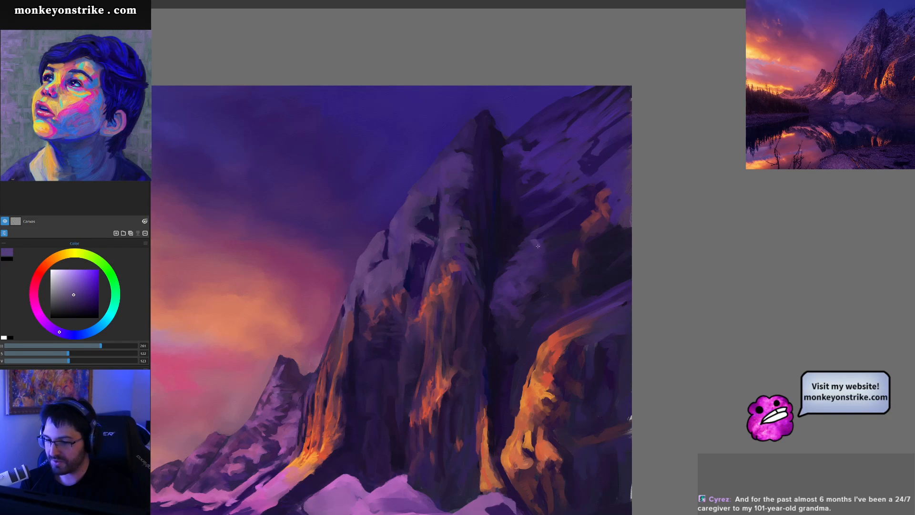
{"action": "left_click", "coordinate": [536, 240], "text": "alt"}
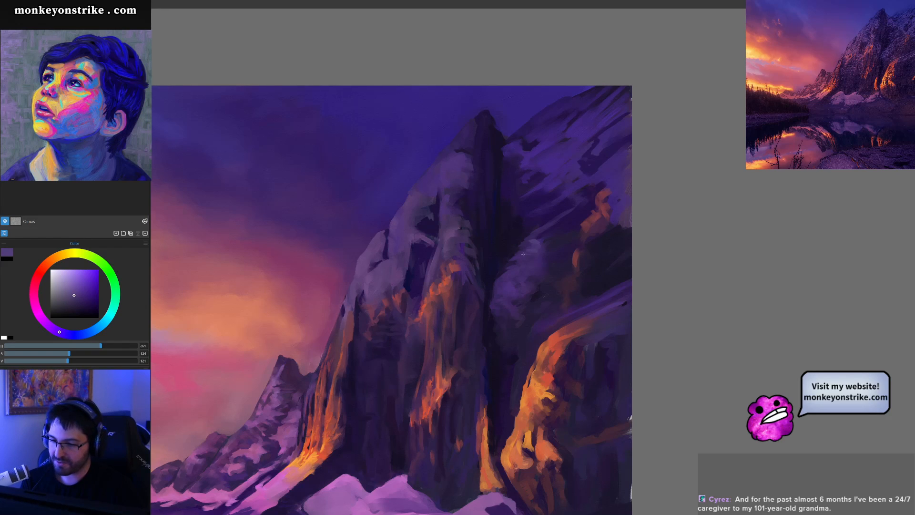
{"action": "left_click", "coordinate": [522, 254], "text": "alt"}
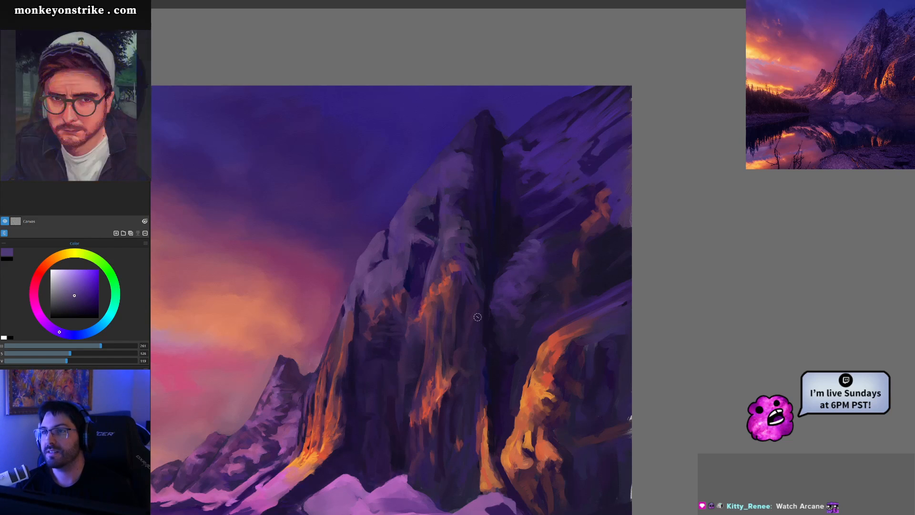
Touch up the upper tip of the central orange streak with sampled reds and rework the violet patch's crest with sampled purples
{"action": "left_click", "coordinate": [455, 267], "text": "alt"}
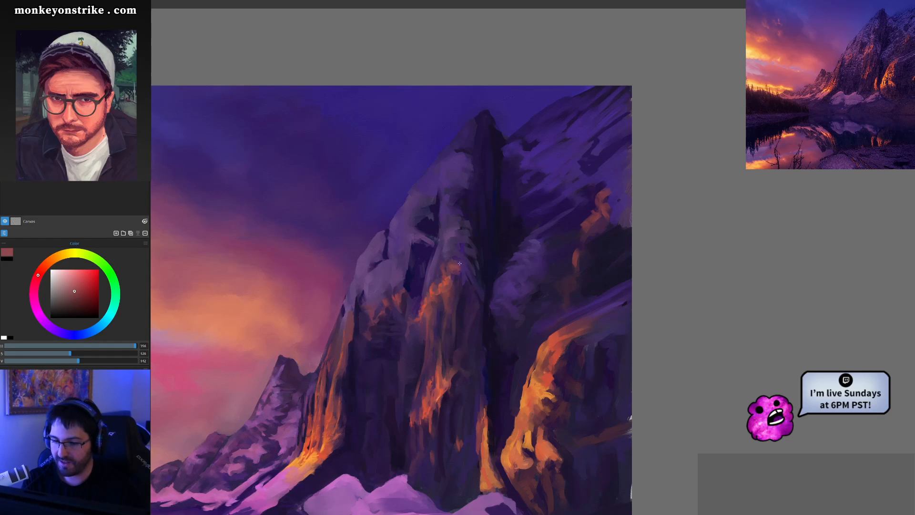
{"action": "left_click", "coordinate": [445, 275], "text": "alt"}
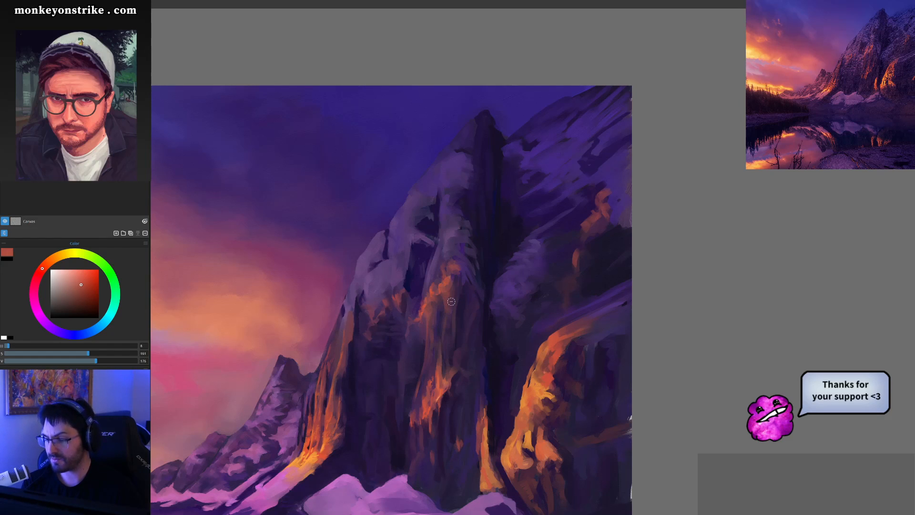
{"action": "left_click", "coordinate": [527, 253], "text": "alt"}
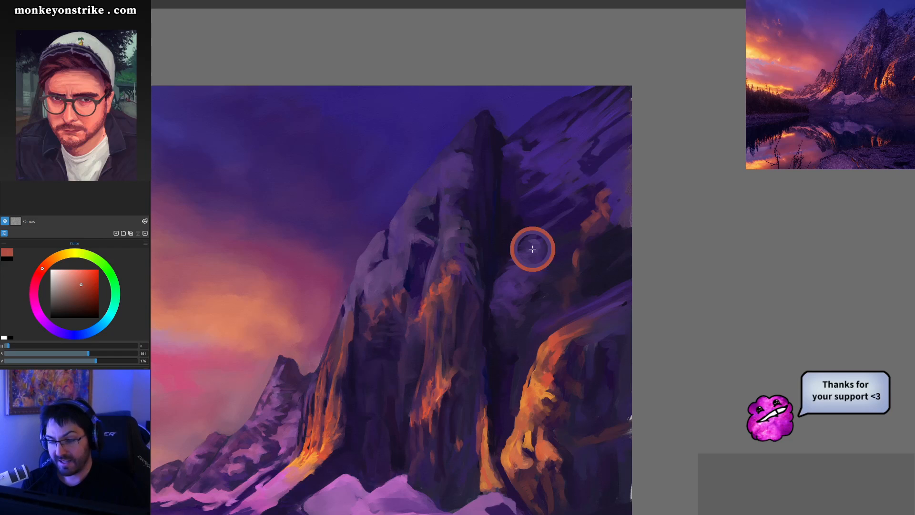
{"action": "left_click", "coordinate": [532, 249], "text": "alt"}
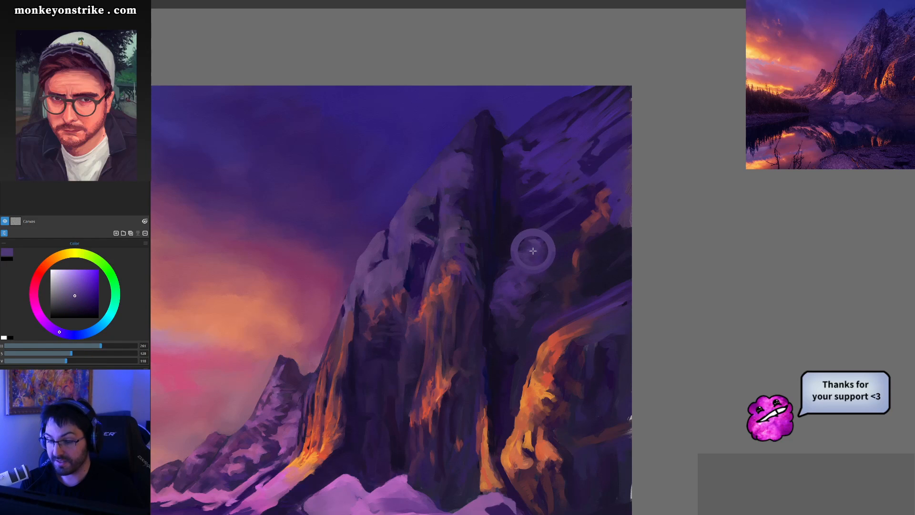
{"action": "left_click", "coordinate": [535, 240], "text": "alt"}
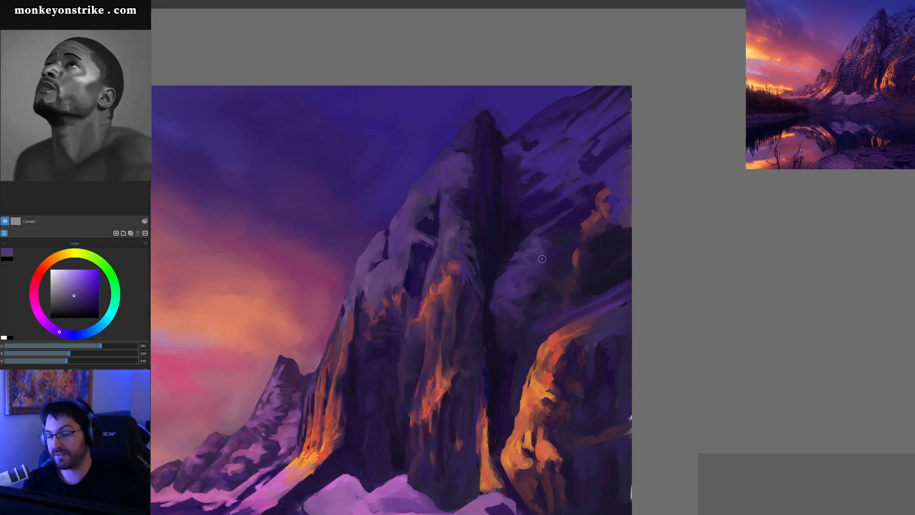
{"action": "left_click", "coordinate": [570, 255], "text": "alt"}
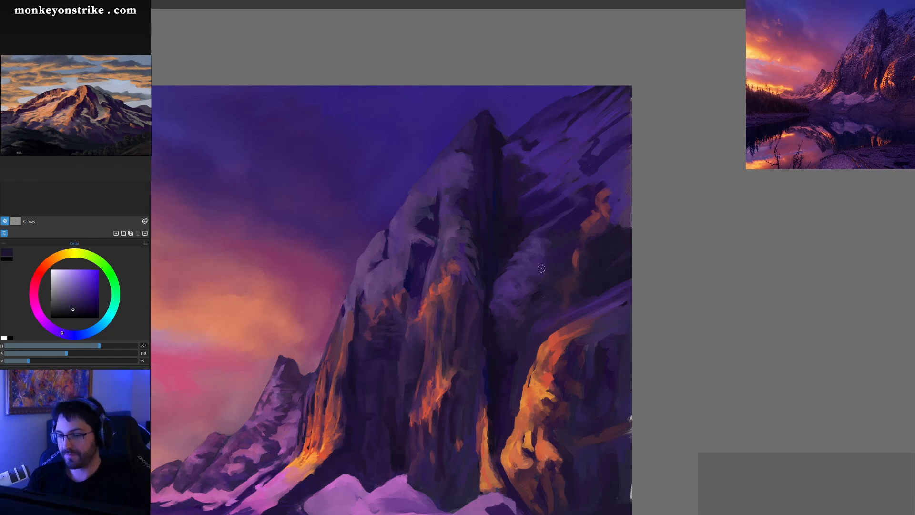
Refine the violet patch's edge against the central dark gully with sampled near-black indigo and mid-purple strokes
{"action": "left_click", "coordinate": [472, 236], "text": "ctrl"}
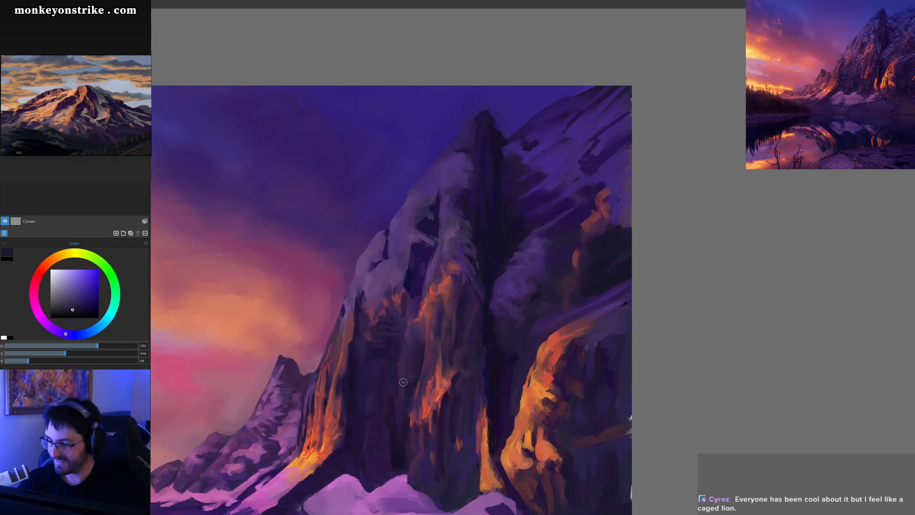
{"action": "left_click", "coordinate": [535, 224], "text": "alt"}
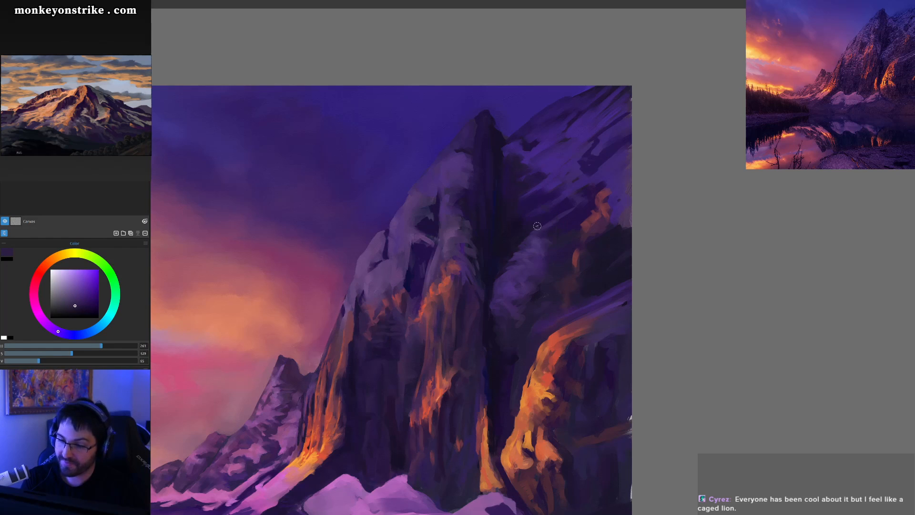
{"action": "left_click", "coordinate": [513, 257], "text": "ctrl"}
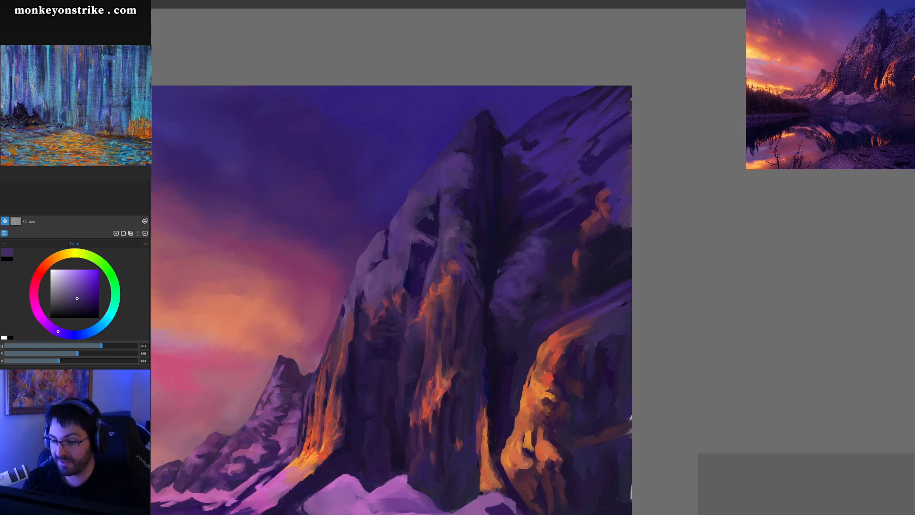
{"action": "left_click", "coordinate": [500, 272], "text": "ctrl"}
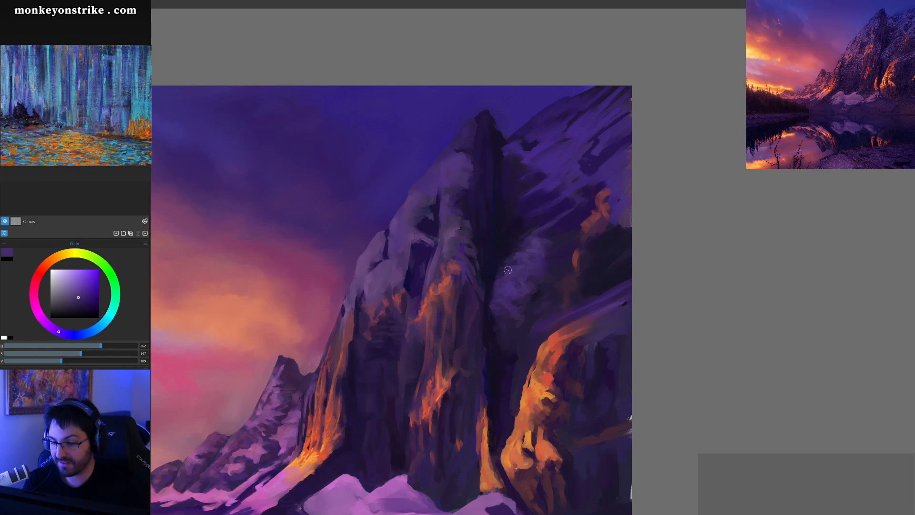
{"action": "left_click", "coordinate": [501, 276], "text": "ctrl"}
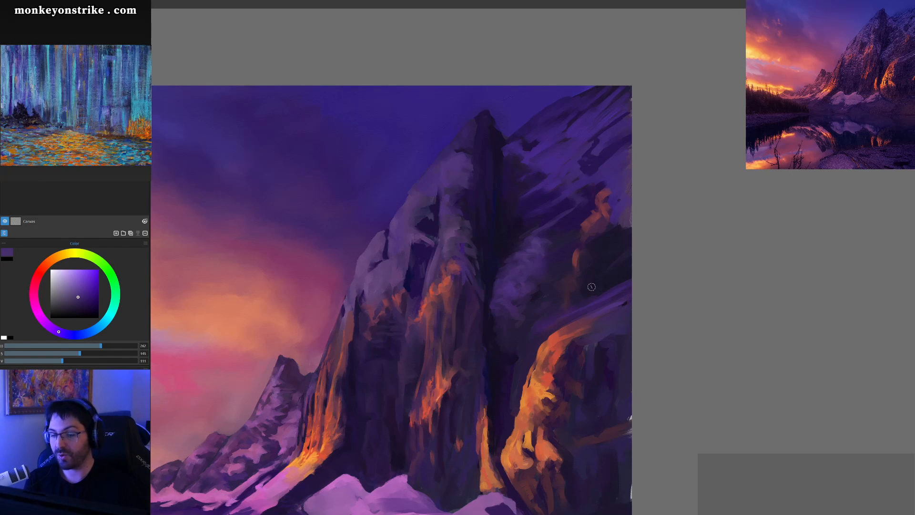
Rework the shaded snow slope above the violet patch with deep indigo and violet strokes sampled from that slope
{"action": "left_click", "coordinate": [541, 224], "text": "alt"}
{"action": "left_click", "coordinate": [565, 193], "text": "alt"}
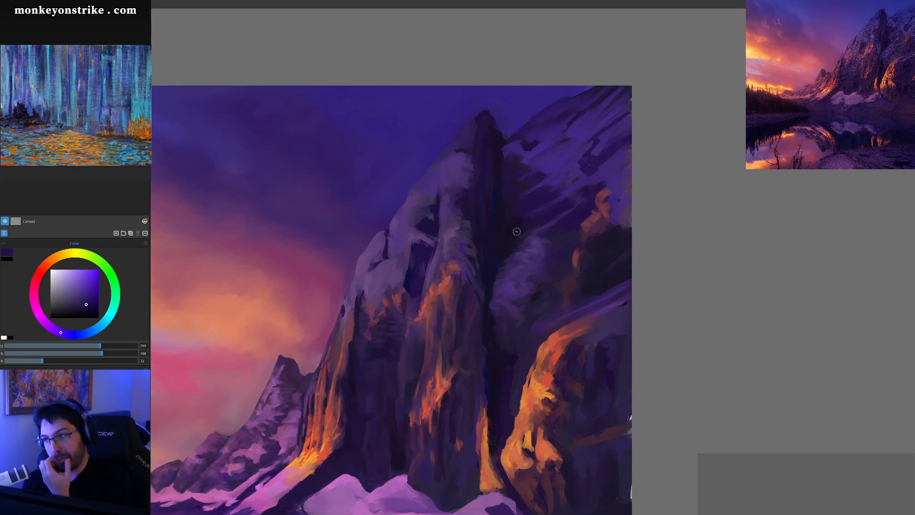
{"action": "left_click", "coordinate": [554, 165], "text": "alt"}
{"action": "left_click", "coordinate": [549, 172], "text": "alt"}
{"action": "left_click", "coordinate": [530, 190], "text": "alt"}
{"action": "left_click", "coordinate": [543, 185], "text": "alt"}
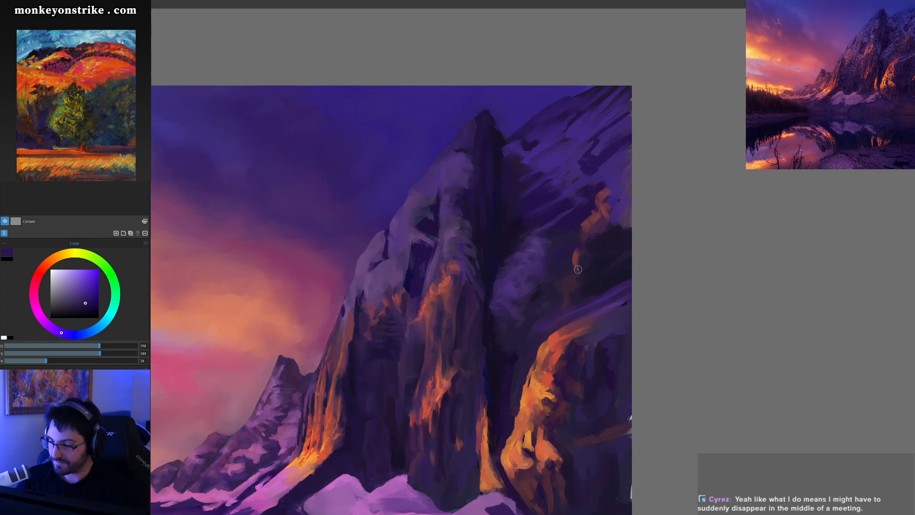
Add small dark purple rock marks to the pale snow on the main cliff's outer shoulder with nearby sampled colours
{"action": "scroll", "coordinate": [577, 269], "scroll_direction": "down", "scroll_amount": 2}
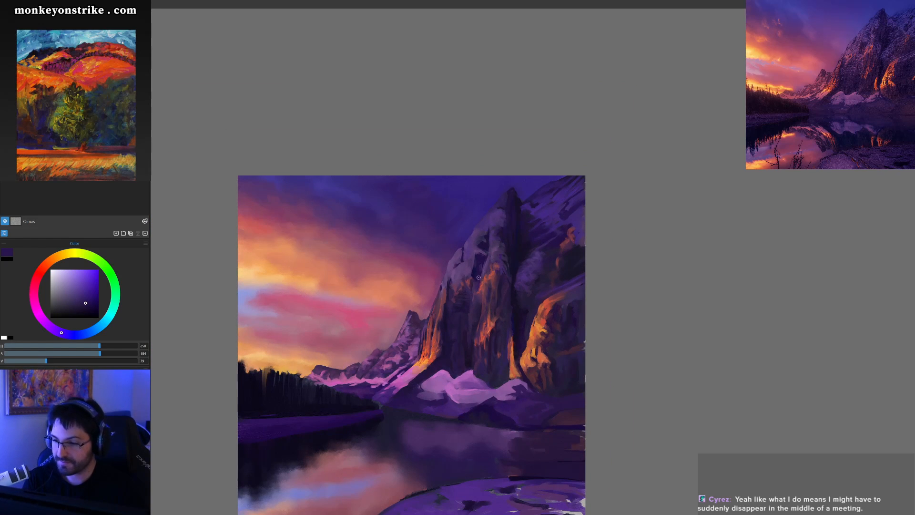
{"action": "left_click", "coordinate": [462, 254], "text": "alt"}
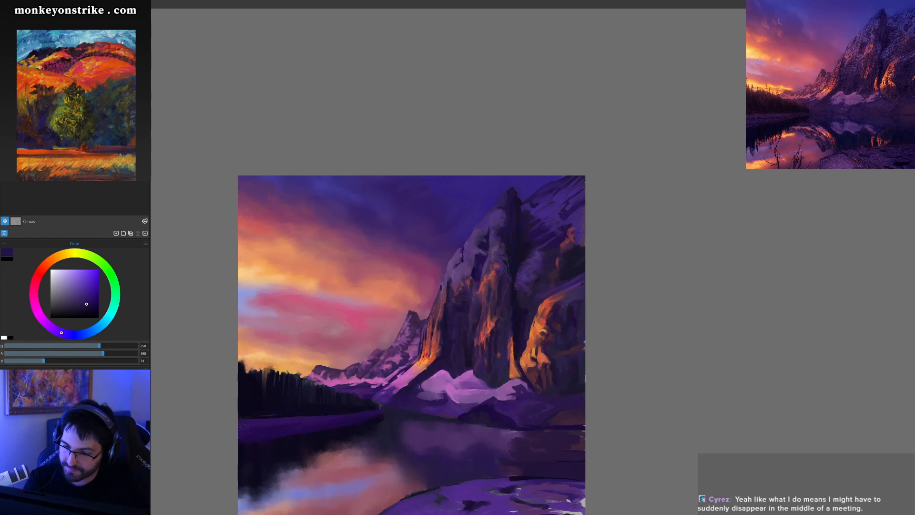
{"action": "left_click", "coordinate": [460, 257], "text": "alt"}
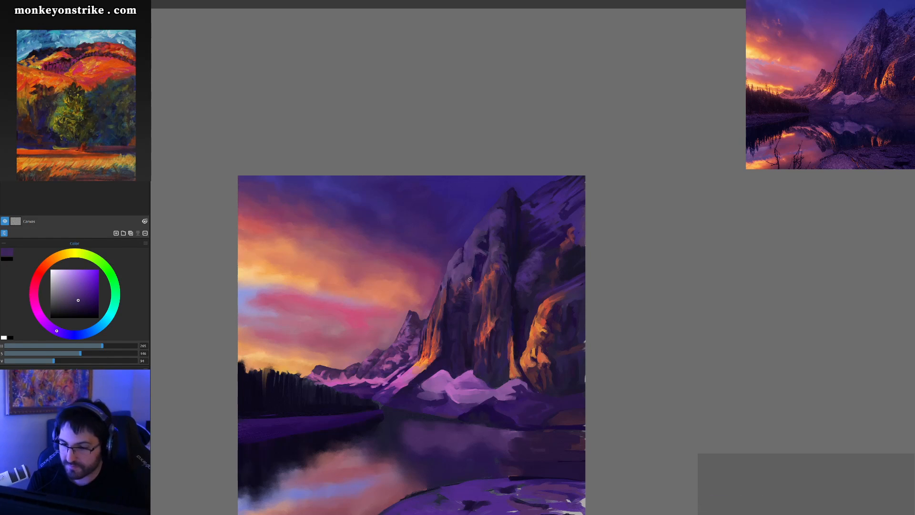
Texture the dark rock face between the outer and central orange streaks with muted plum and mauve strokes sampled from the cliff
{"action": "key", "text": "ctrl+plus"}
{"action": "key", "text": "ctrl+plus"}
{"action": "key", "text": "ctrl+plus"}
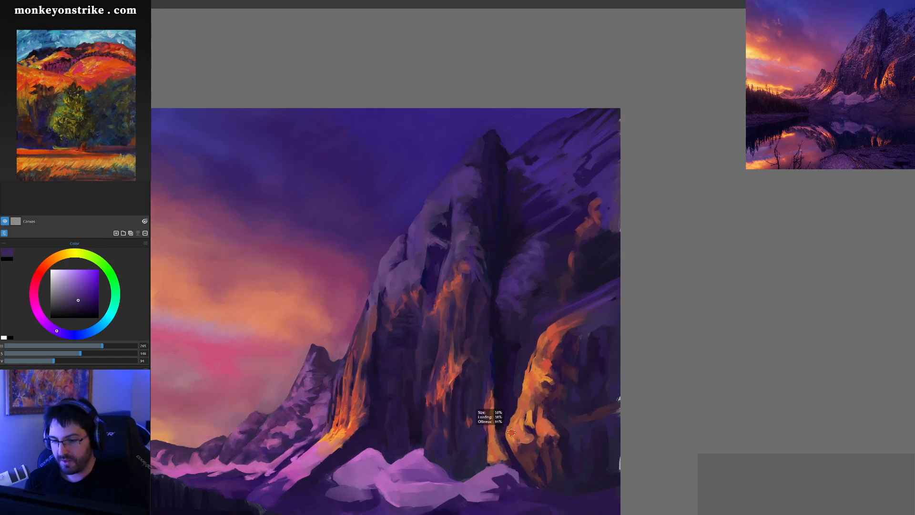
{"action": "key", "text": "ctrl+minus"}
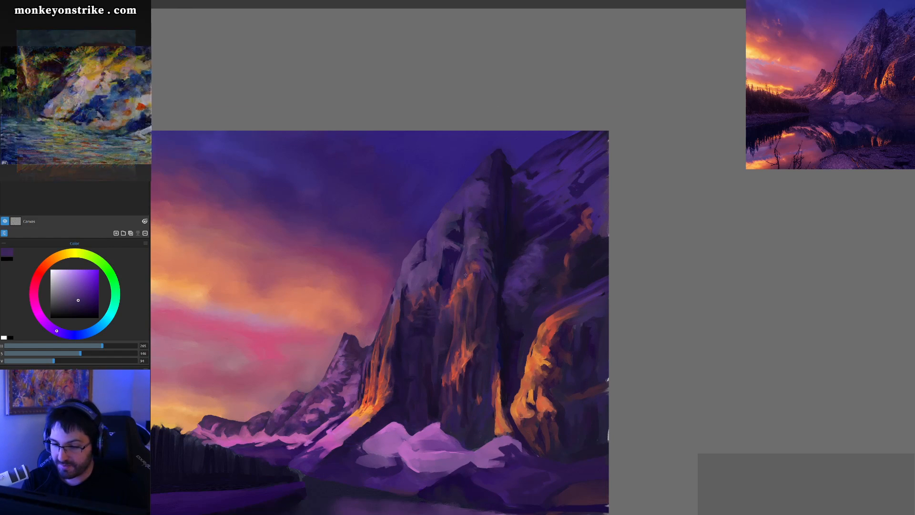
{"action": "left_click", "coordinate": [462, 281], "text": "ctrl"}
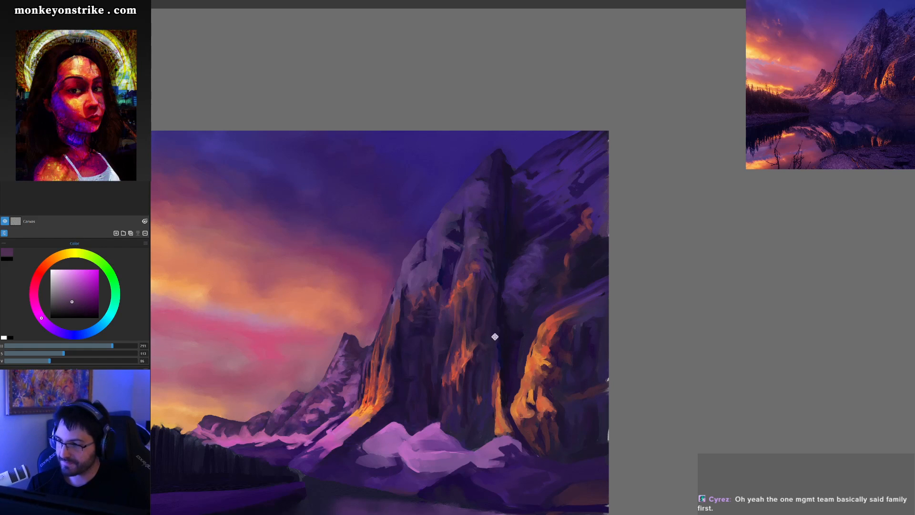
{"action": "left_click_drag", "start_coordinate": [495, 336], "coordinate": [516, 322]}
{"action": "left_click", "coordinate": [453, 261], "text": "alt"}
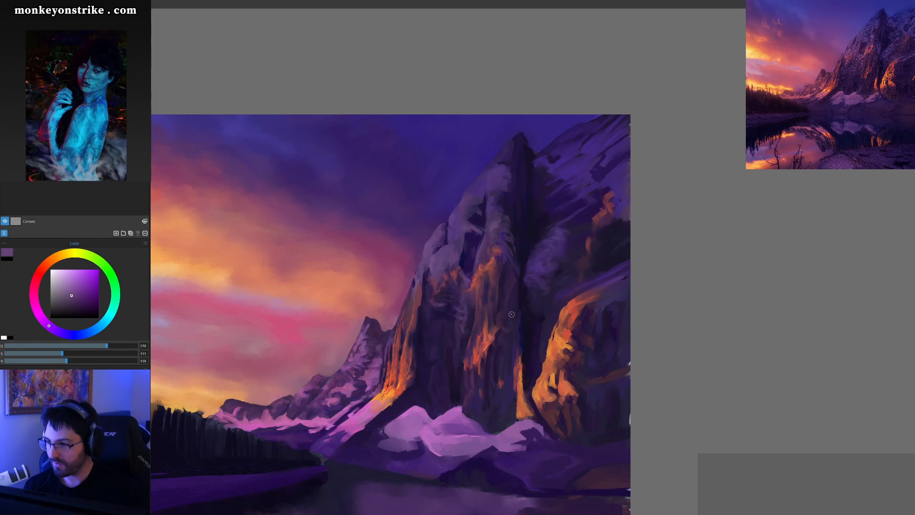
Refine the central orange streak and its shadow edges with sampled dark indigo, dull red, orange and plum
{"action": "left_click", "coordinate": [461, 356], "text": "ctrl"}
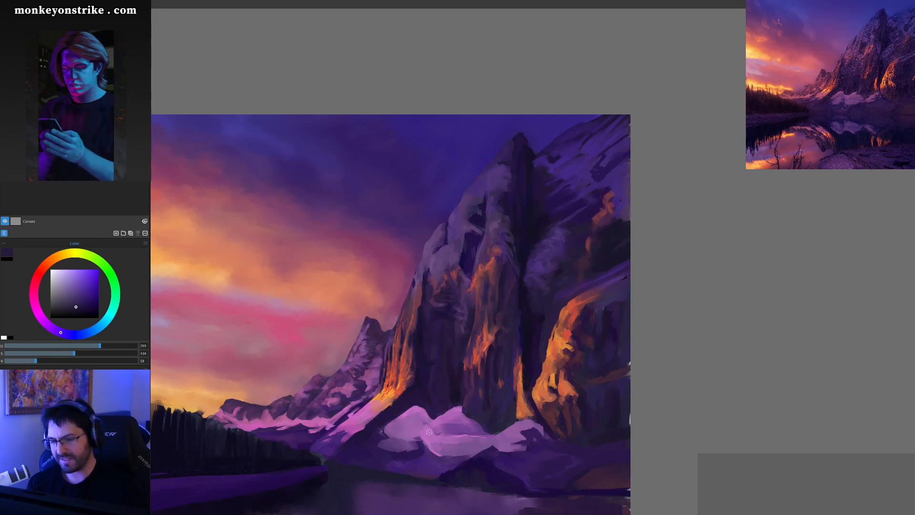
{"action": "left_click", "coordinate": [521, 295], "text": "ctrl"}
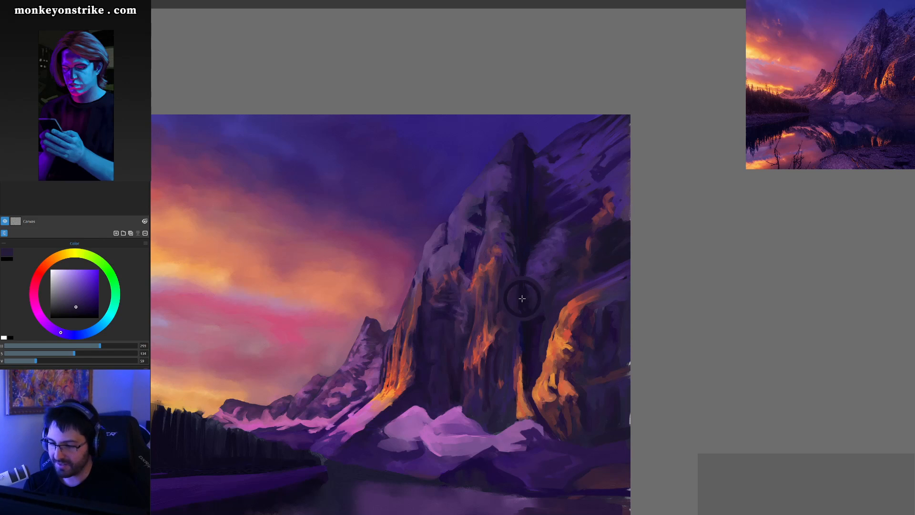
{"action": "left_click", "coordinate": [494, 326], "text": "ctrl"}
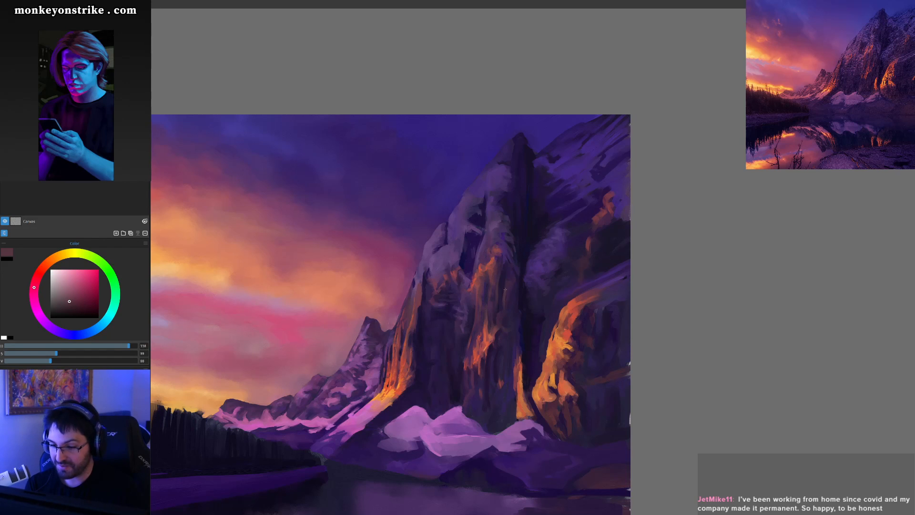
{"action": "left_click", "coordinate": [486, 330], "text": "ctrl"}
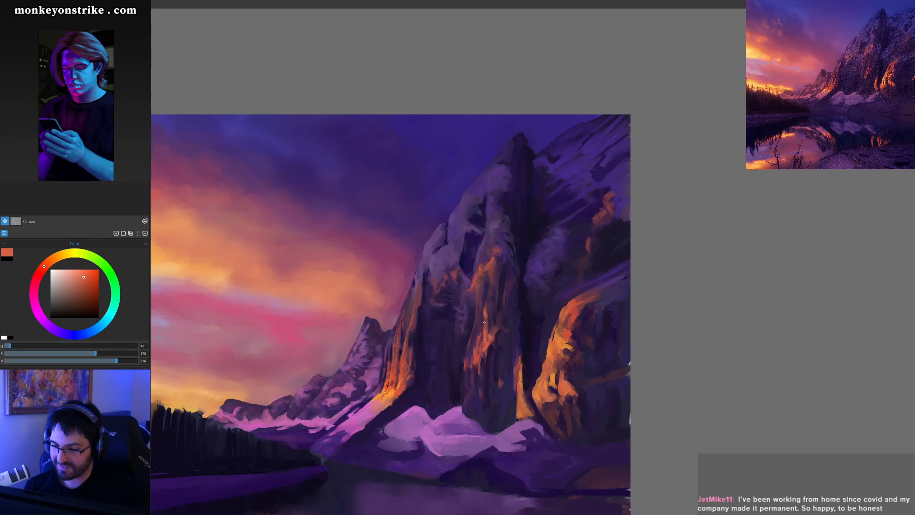
{"action": "left_click", "coordinate": [485, 309], "text": "ctrl"}
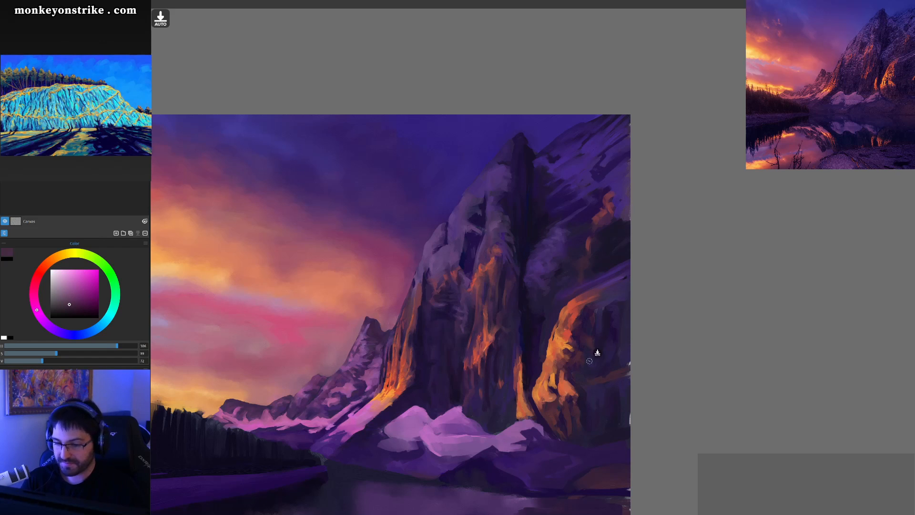
Refine the shadowed edge and rock breaks of the large orange-lit buttress with sampled dull red, plum and rust tones
{"action": "left_click_drag", "start_coordinate": [598, 378], "coordinate": [588, 358]}
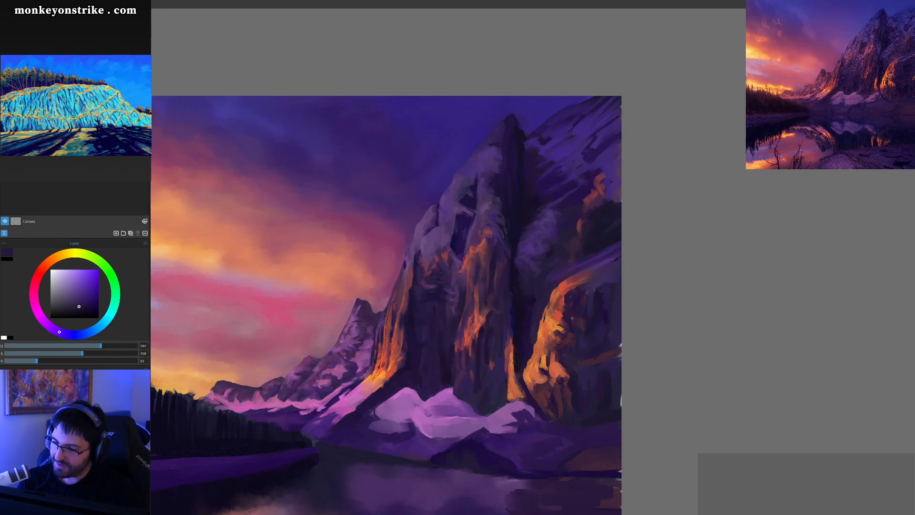
{"action": "left_click", "coordinate": [564, 303], "text": "alt"}
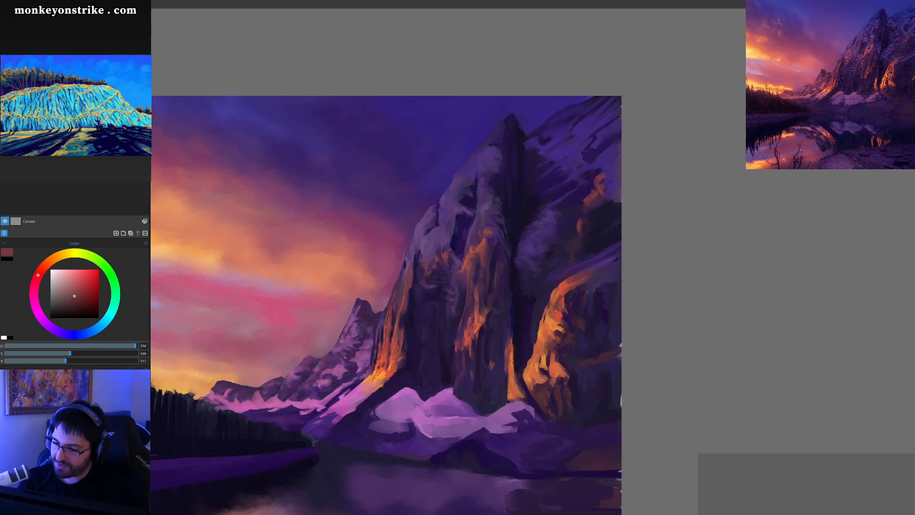
{"action": "left_click", "coordinate": [563, 305], "text": "alt"}
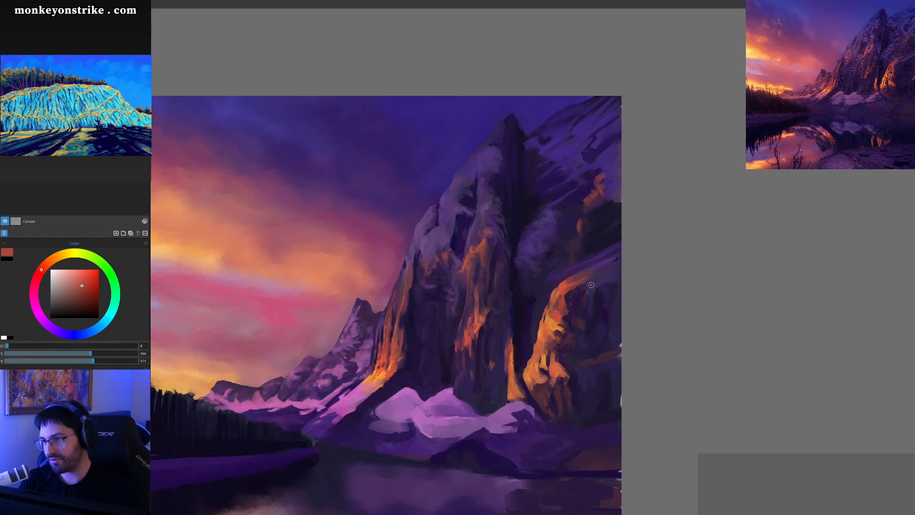
{"action": "left_click", "coordinate": [563, 318], "text": "alt"}
{"action": "left_click", "coordinate": [561, 325], "text": "alt"}
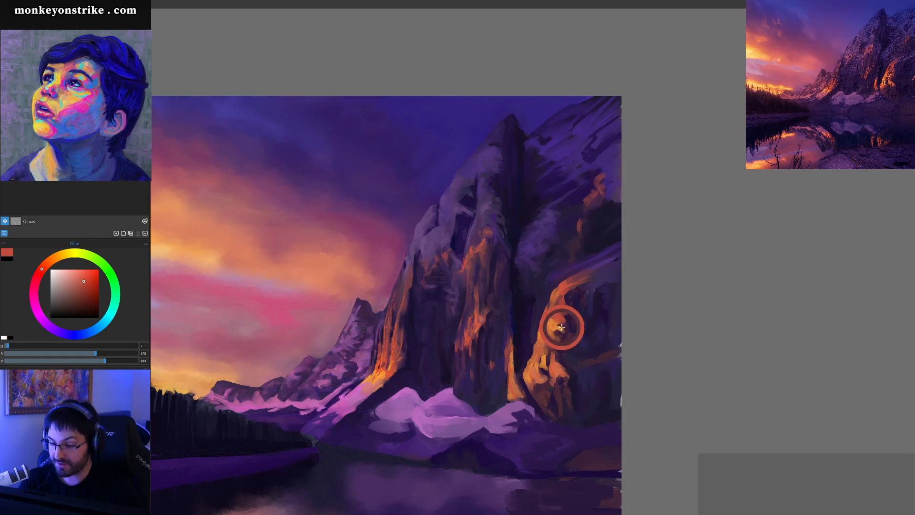
{"action": "left_click", "coordinate": [557, 328], "text": "alt"}
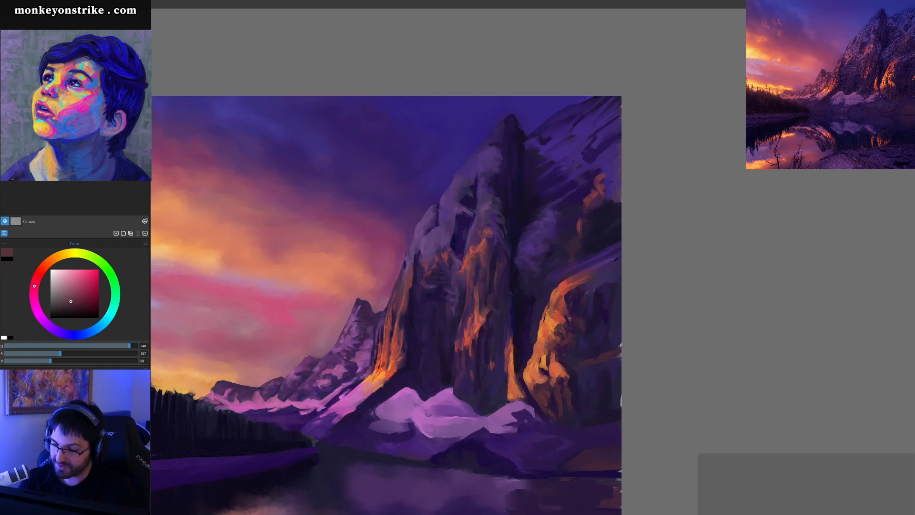
{"action": "left_click", "coordinate": [555, 354], "text": "alt"}
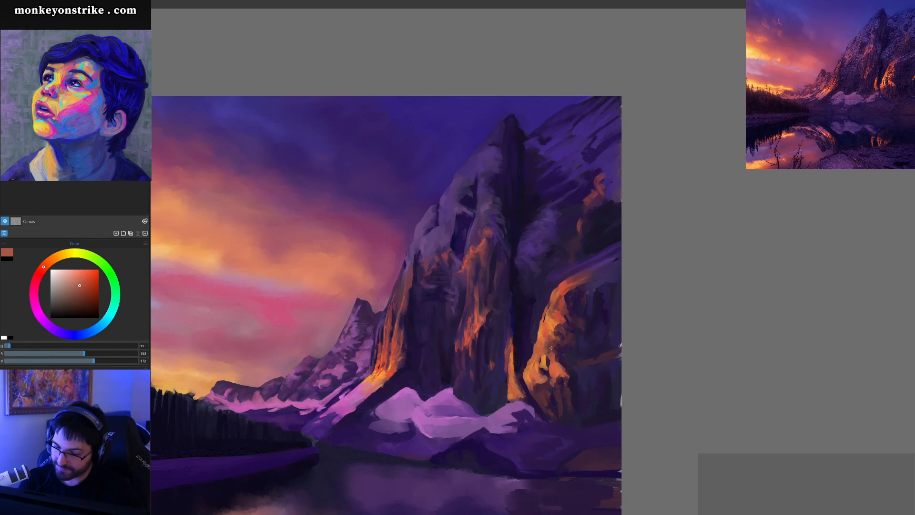
{"action": "left_click", "coordinate": [566, 368], "text": "alt"}
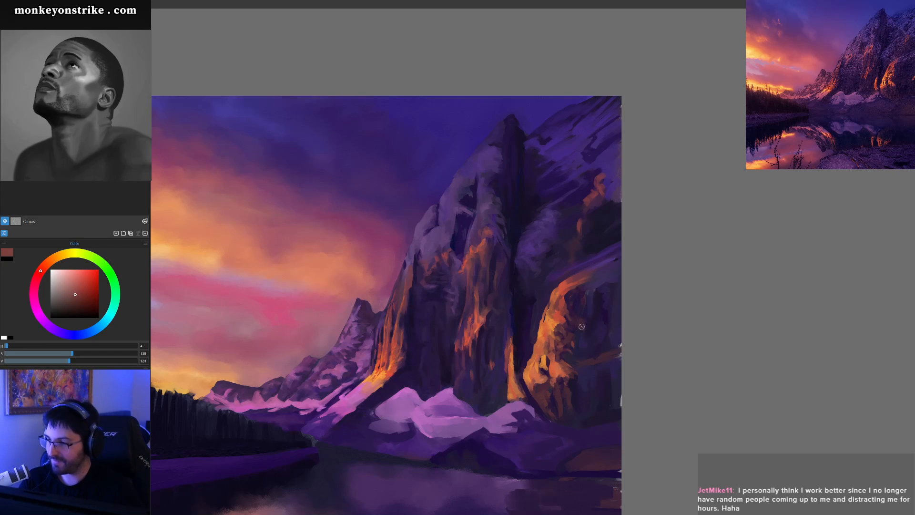
{"action": "left_click", "coordinate": [562, 322], "text": "alt"}
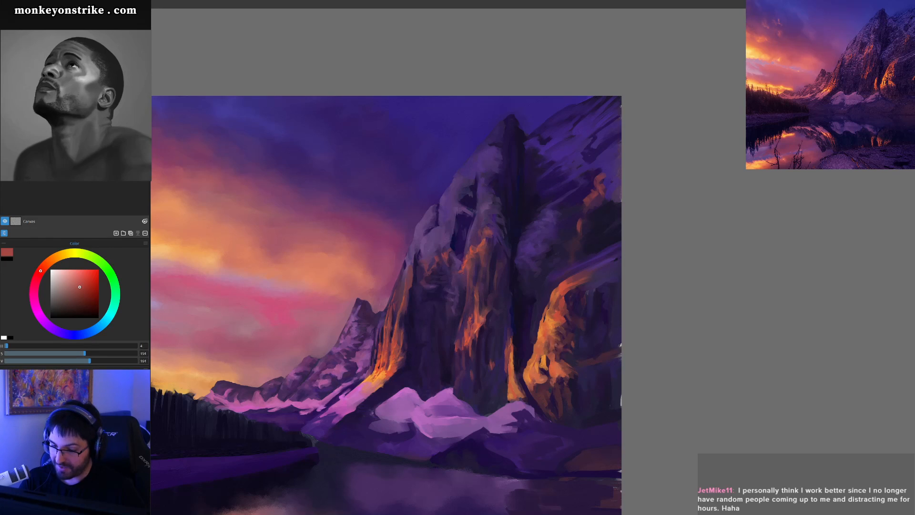
Rework the thin orange streak beside the buttress down to its base with sampled orange, brown, maroon and dark purple
{"action": "left_click", "coordinate": [540, 327], "text": "alt"}
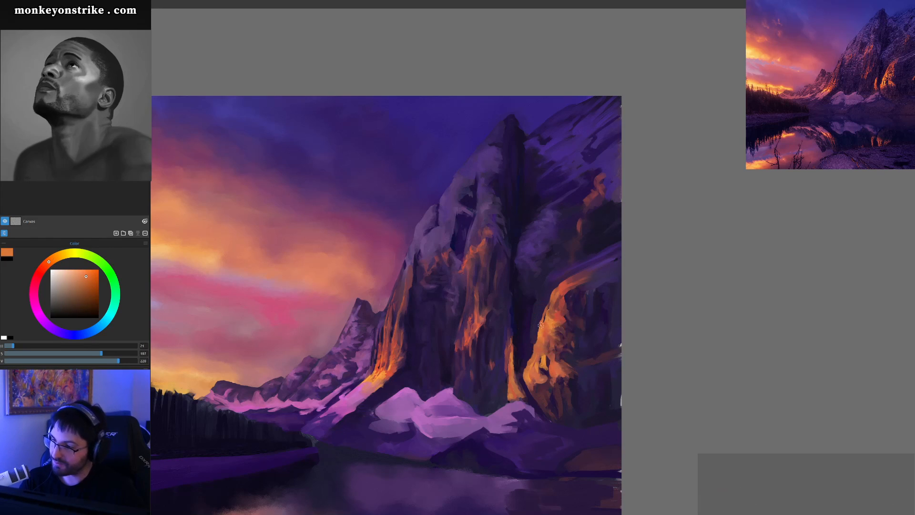
{"action": "left_click", "coordinate": [541, 334], "text": "alt"}
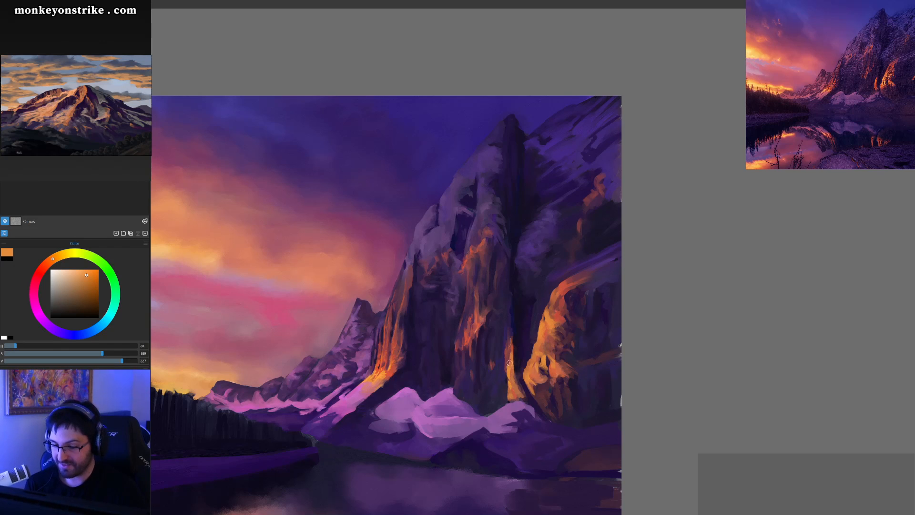
{"action": "left_click", "coordinate": [509, 389], "text": "alt"}
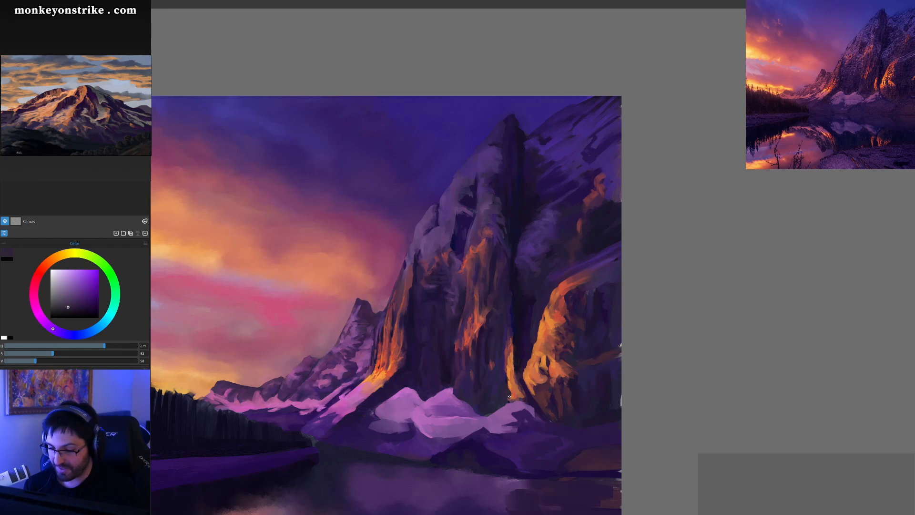
{"action": "left_click", "coordinate": [537, 398], "text": "alt"}
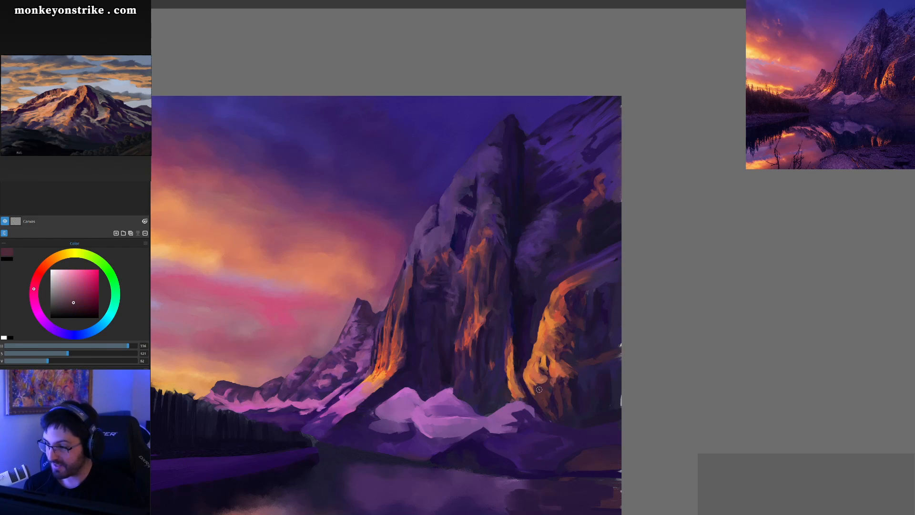
{"action": "left_click", "coordinate": [508, 385], "text": "alt"}
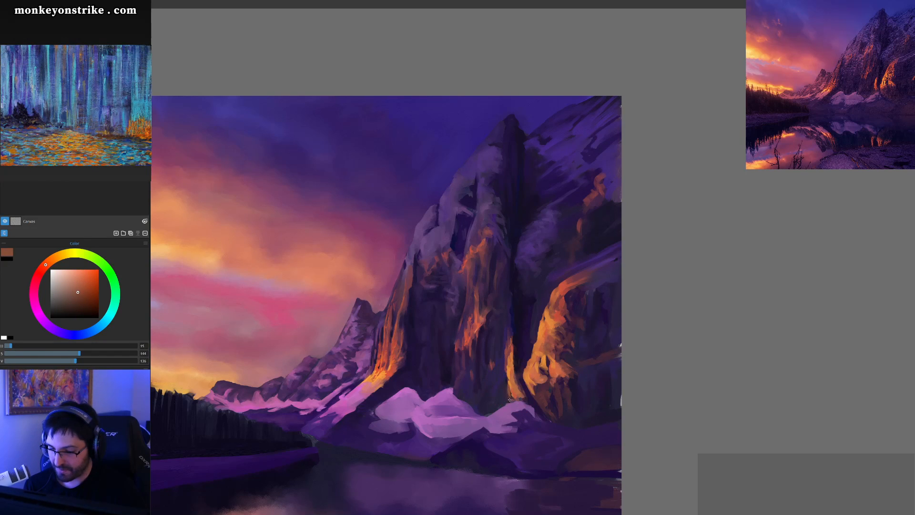
{"action": "left_click", "coordinate": [537, 396], "text": "alt"}
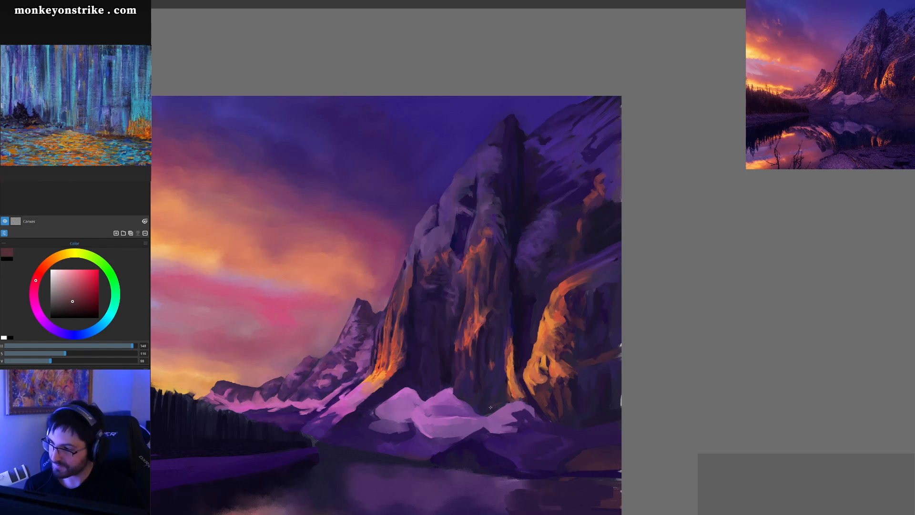
{"action": "left_click", "coordinate": [528, 355], "text": "alt"}
{"action": "left_click", "coordinate": [484, 403], "text": "alt"}
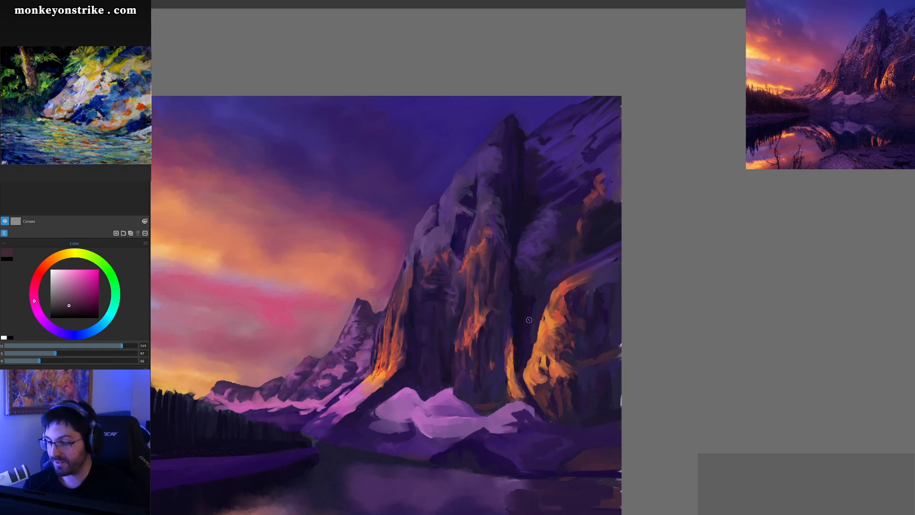
Paint fine horizontal rock ledges at the cliff base just above the pink snow patch, alternating sampled plum and dark indigo
{"action": "left_click_drag", "start_coordinate": [503, 382], "coordinate": [504, 359]}
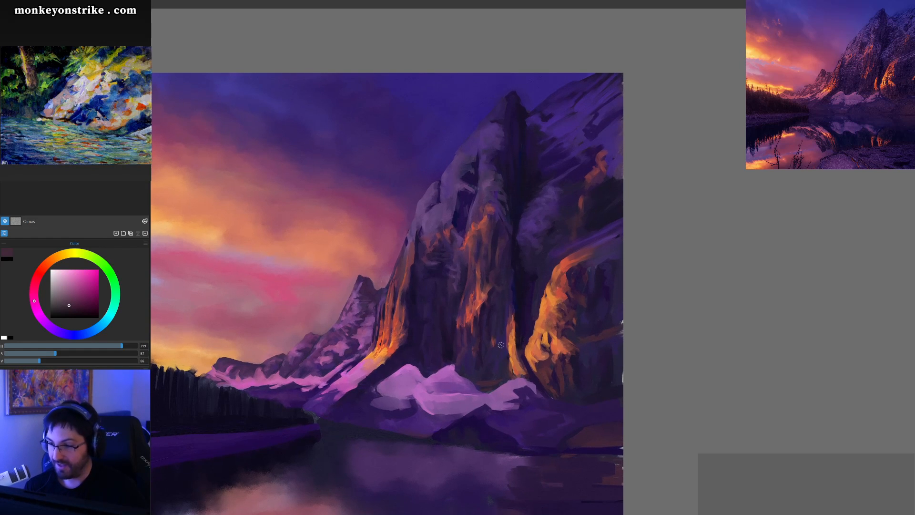
{"action": "left_click", "coordinate": [488, 382], "text": "alt"}
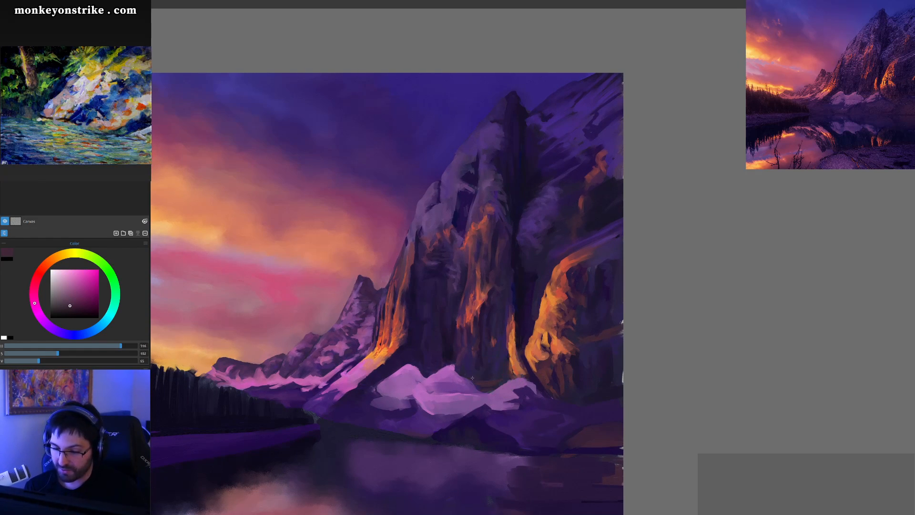
{"action": "left_click", "coordinate": [475, 382], "text": "alt"}
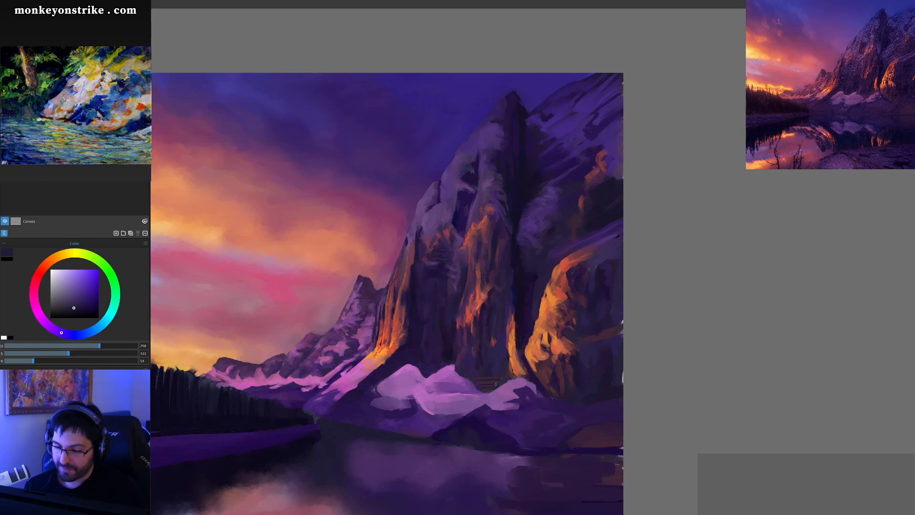
{"action": "left_click", "coordinate": [478, 381], "text": "alt"}
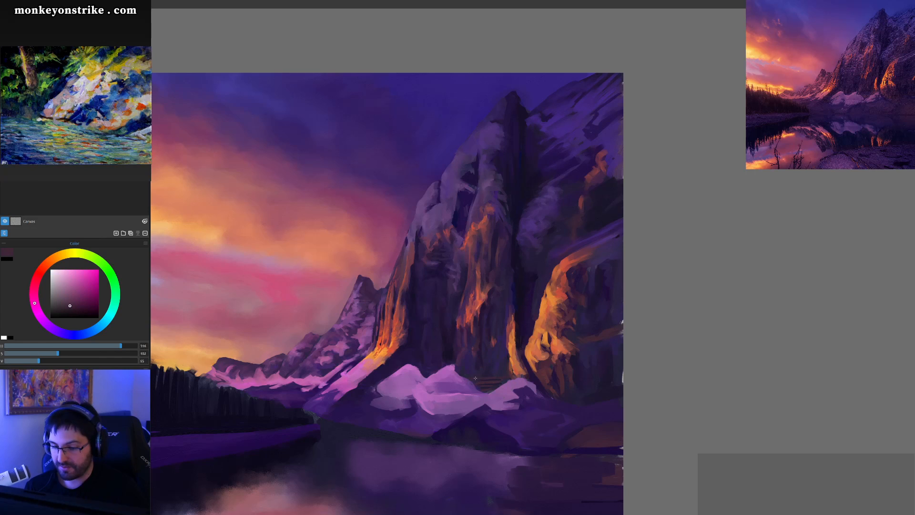
{"action": "left_click", "coordinate": [481, 379], "text": "alt"}
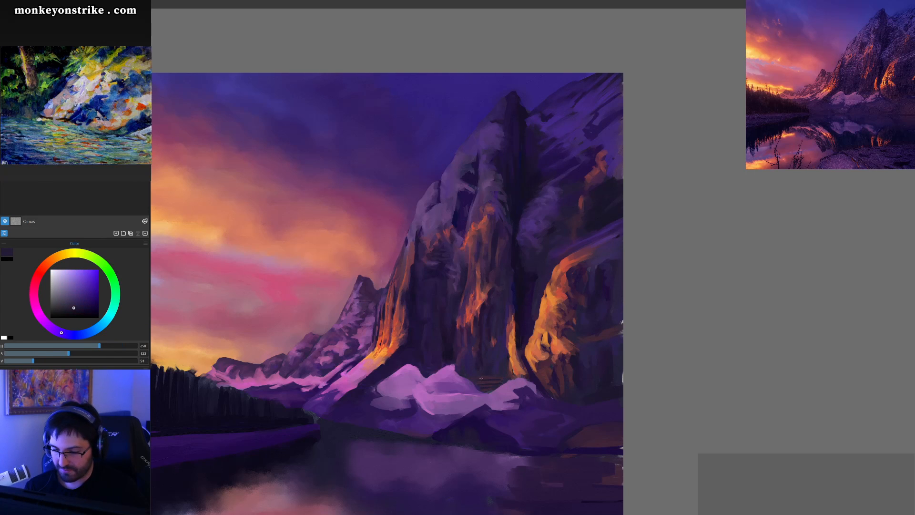
{"action": "left_click", "coordinate": [490, 380], "text": "alt"}
{"action": "left_click", "coordinate": [486, 381], "text": "alt"}
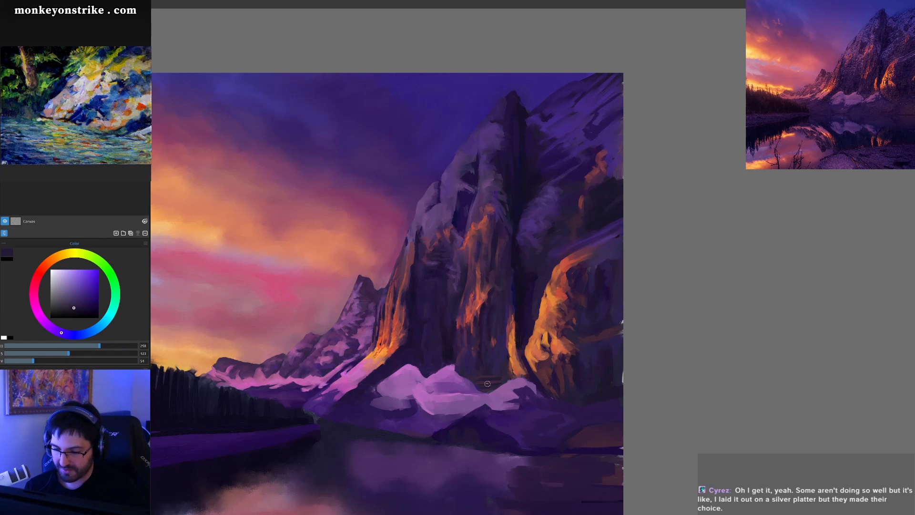
{"action": "left_click", "coordinate": [489, 382], "text": "alt"}
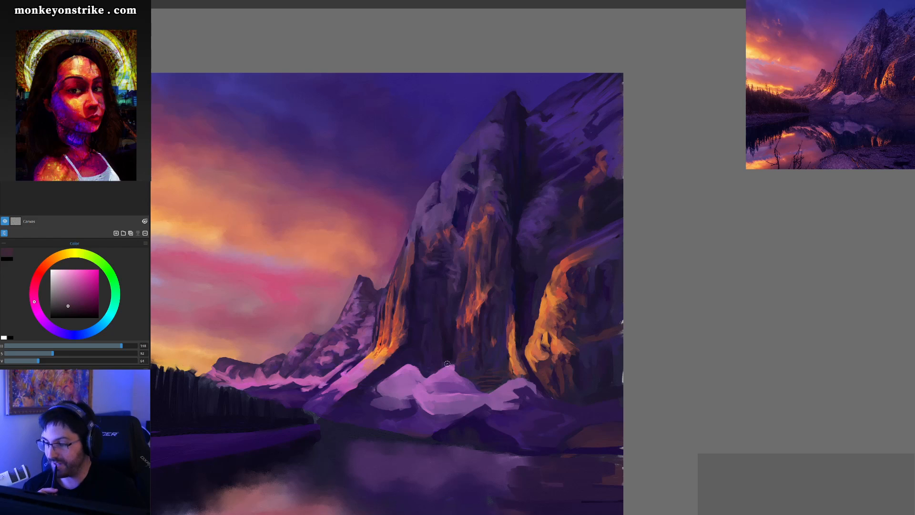
Add small dull red accents to the dark rock face below the central orange streak
{"action": "left_click", "coordinate": [490, 342], "text": "alt"}
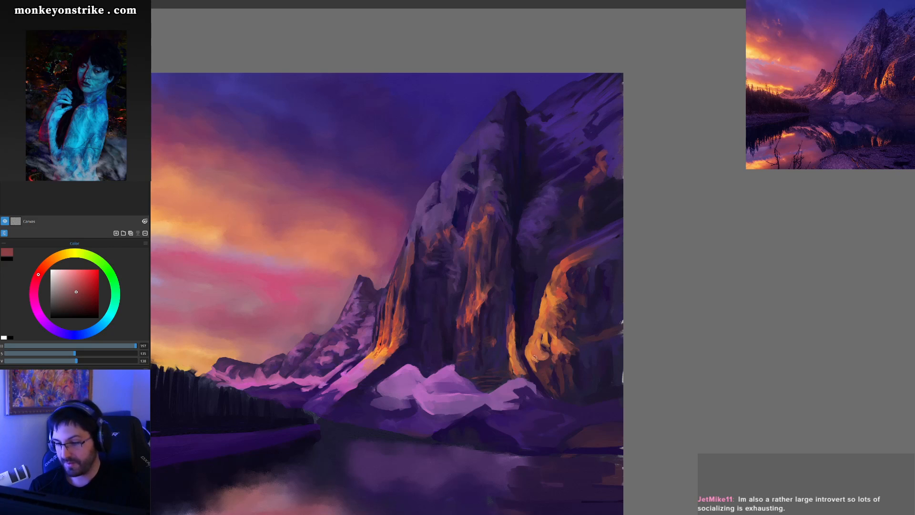
{"action": "left_click", "coordinate": [491, 334], "text": "alt"}
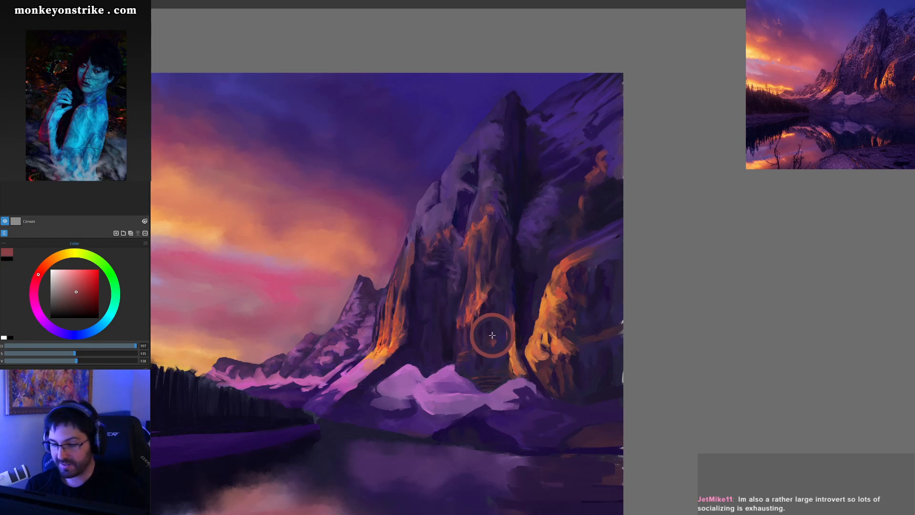
{"action": "left_click_drag", "start_coordinate": [494, 339], "coordinate": [486, 326]}
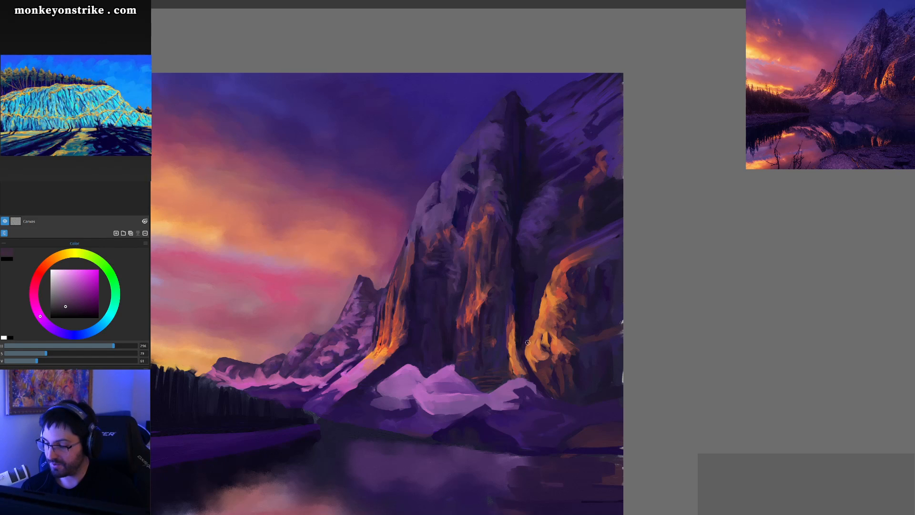
Break up the reddish-brown ledge beside the large buttress near the canvas edge with sampled indigo and dull red
{"action": "left_click_drag", "start_coordinate": [590, 336], "coordinate": [568, 340]}
{"action": "left_click", "coordinate": [593, 329], "text": "ctrl"}
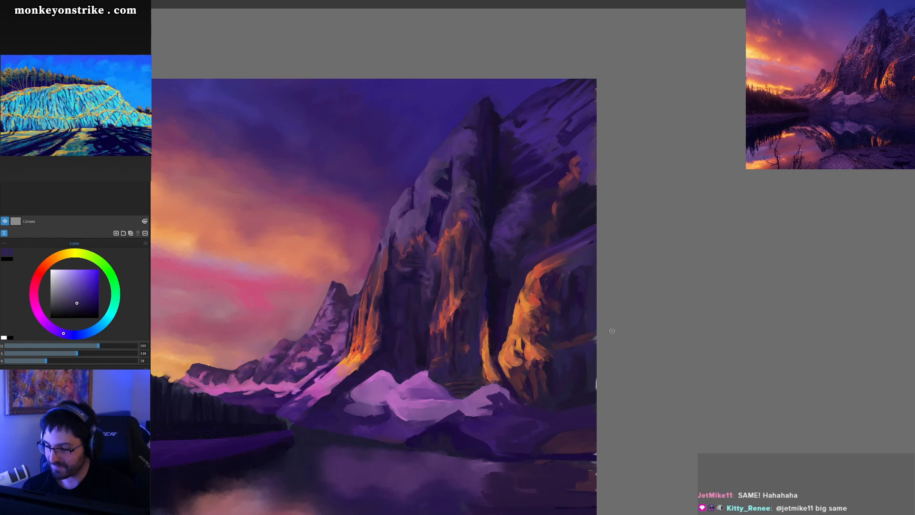
{"action": "left_click", "coordinate": [588, 338], "text": "alt"}
{"action": "left_click", "coordinate": [589, 346], "text": "alt"}
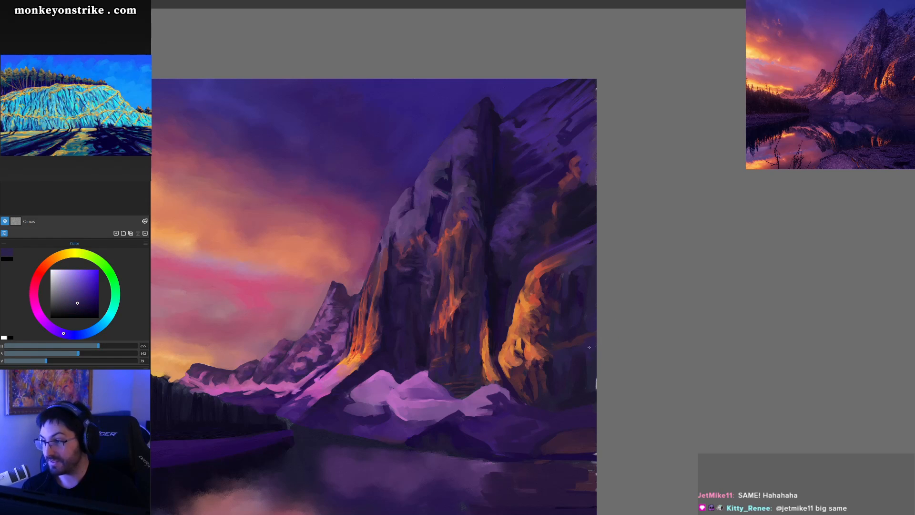
{"action": "left_click", "coordinate": [589, 337], "text": "alt"}
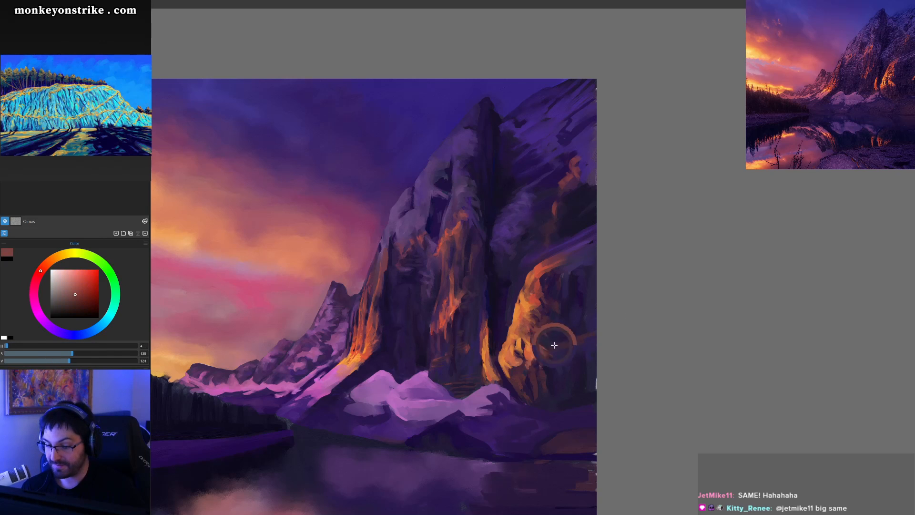
{"action": "left_click", "coordinate": [586, 333], "text": "alt"}
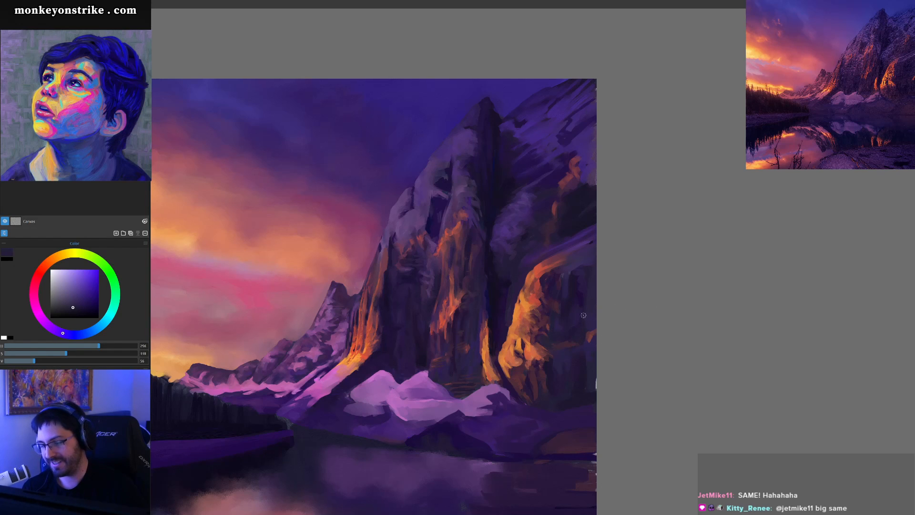
Texture the shaded rock face beside the buttress's orange light with sampled dark indigo and violet strokes
{"action": "left_click", "coordinate": [570, 305], "text": "alt"}
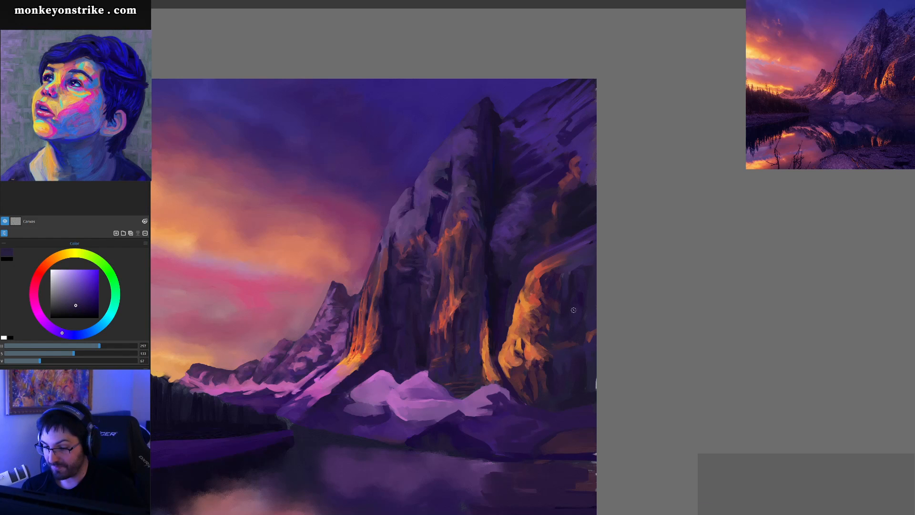
{"action": "left_click", "coordinate": [563, 294], "text": "alt"}
{"action": "left_click", "coordinate": [555, 293], "text": "alt"}
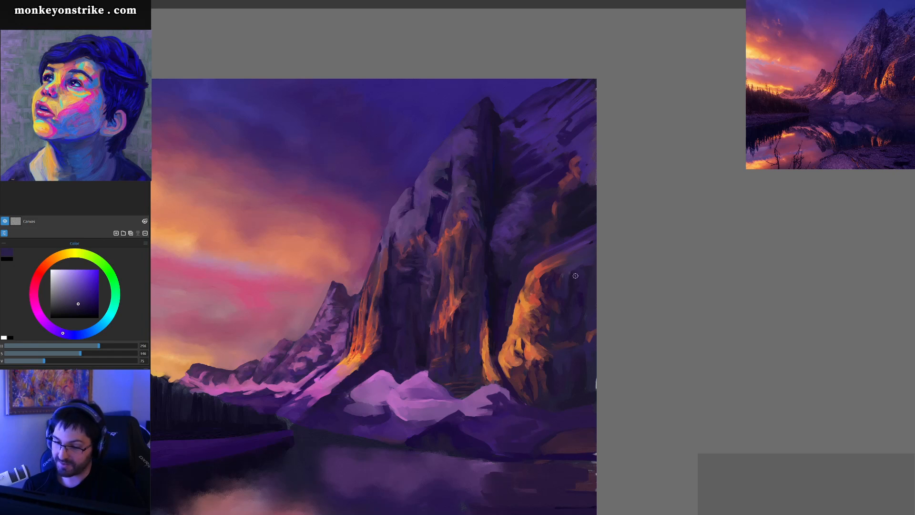
{"action": "left_click", "coordinate": [568, 303], "text": "alt"}
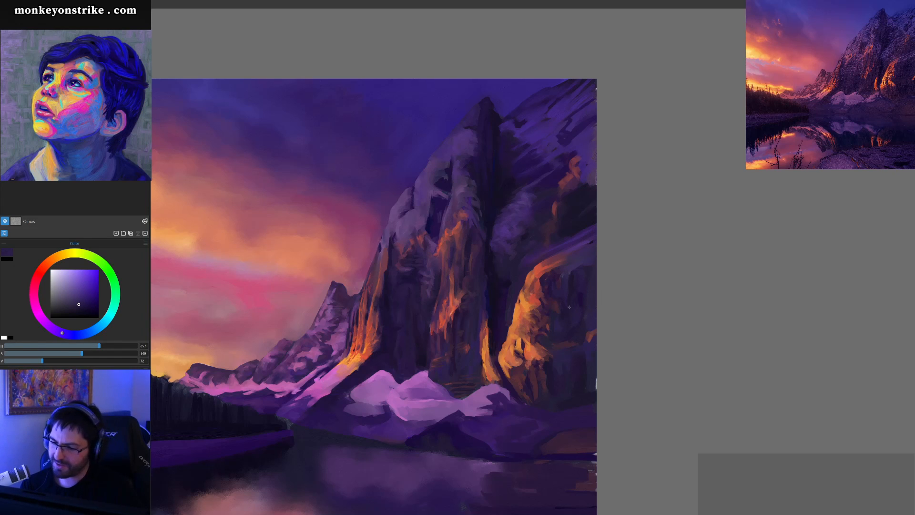
Break up the shaded rock just beneath the large buttress's upper ridge with sampled dark indigo and violet strokes
{"action": "left_click", "coordinate": [564, 274], "text": "alt"}
{"action": "left_click_drag", "start_coordinate": [573, 269], "coordinate": [583, 260]}
{"action": "left_click", "coordinate": [567, 278], "text": "alt"}
{"action": "left_click", "coordinate": [580, 262], "text": "alt"}
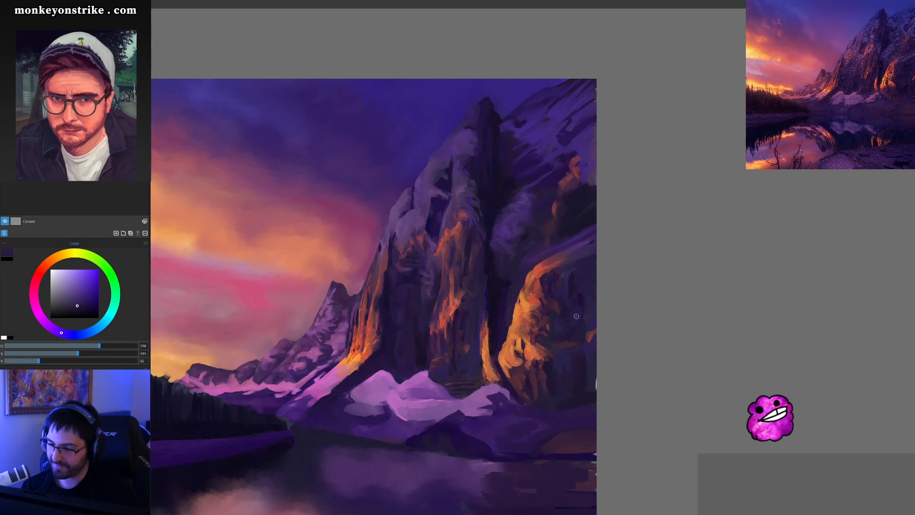
{"action": "left_click", "coordinate": [555, 319], "text": "alt"}
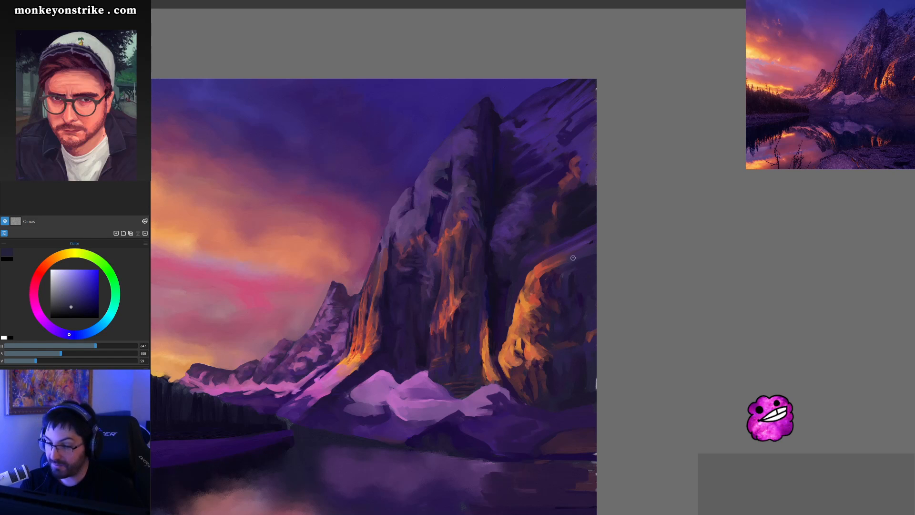
Refine the sloping top ridge of the large orange-lit buttress with sampled dull red, violet and dark plum
{"action": "left_click", "coordinate": [549, 266], "text": "alt"}
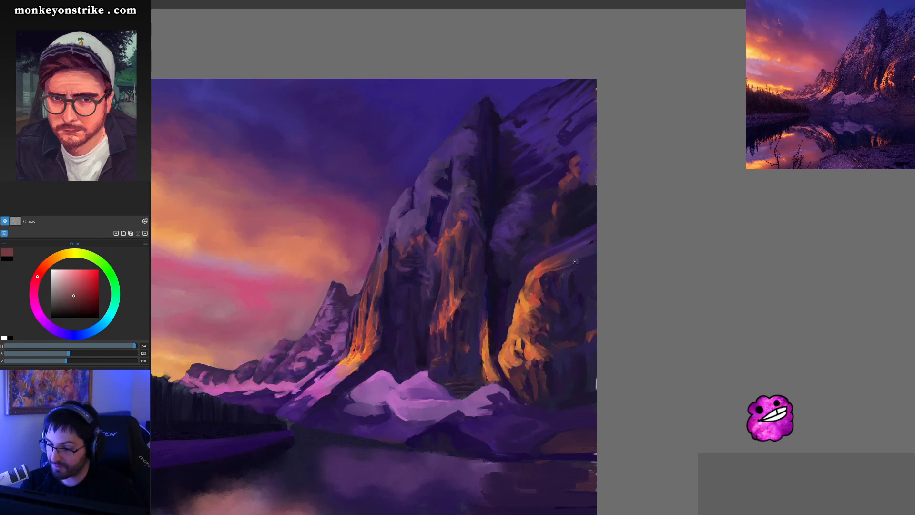
{"action": "left_click", "coordinate": [576, 247], "text": "alt"}
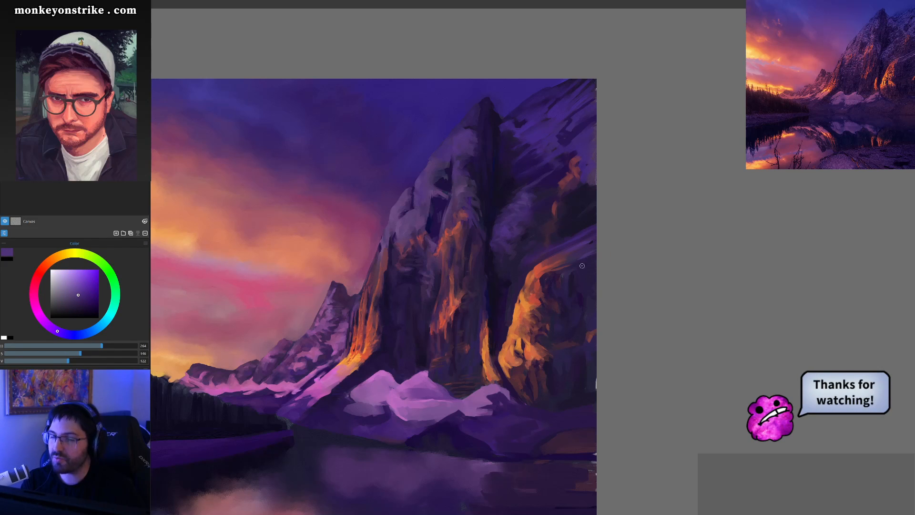
{"action": "left_click", "coordinate": [567, 258], "text": "alt"}
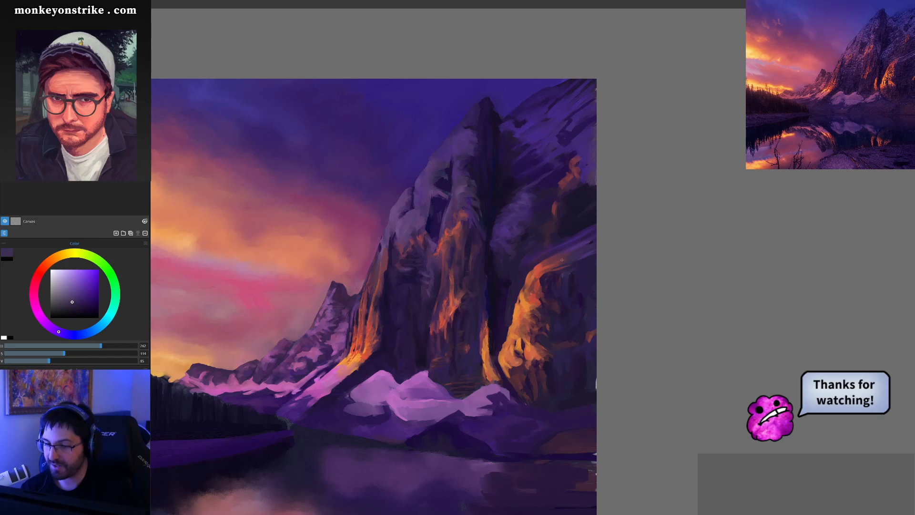
{"action": "left_click", "coordinate": [552, 254], "text": "alt"}
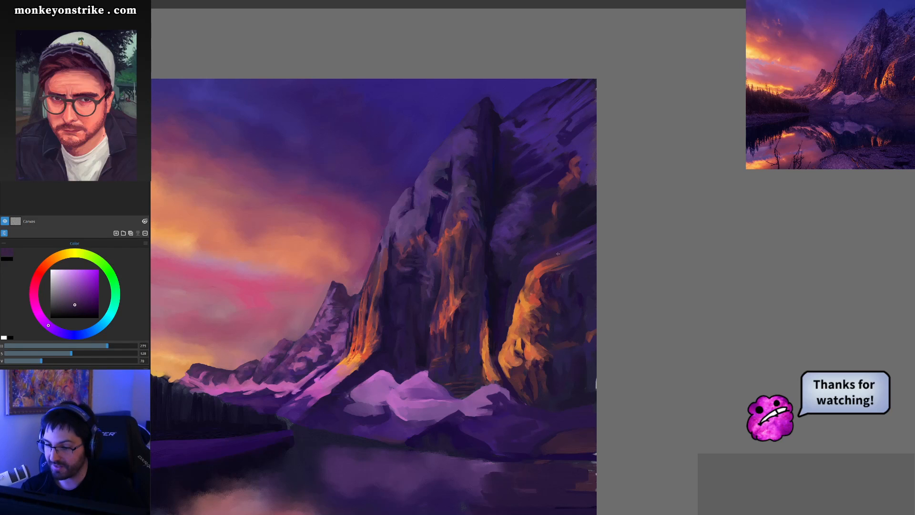
{"action": "left_click", "coordinate": [586, 239], "text": "alt"}
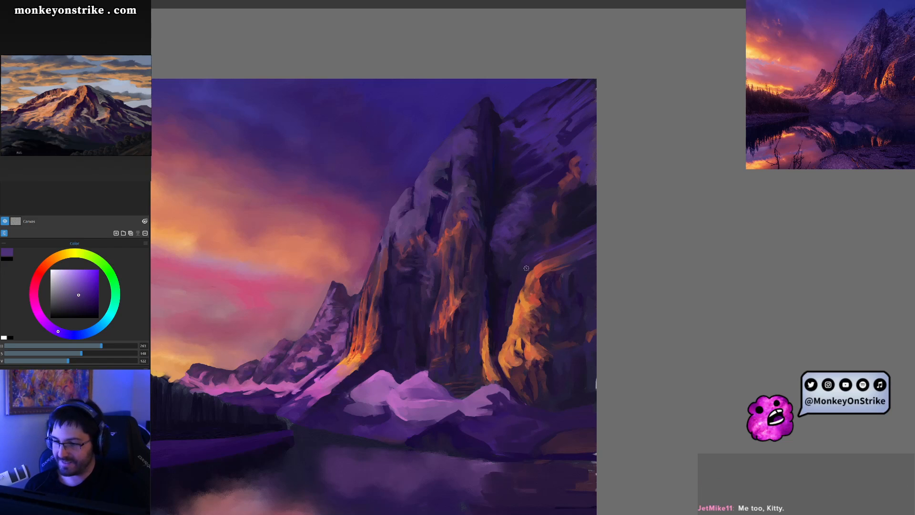
Soften the muted violet rock patch beside the central crevice with sampled dark indigo and purple
{"action": "left_click", "coordinate": [506, 252], "text": "alt"}
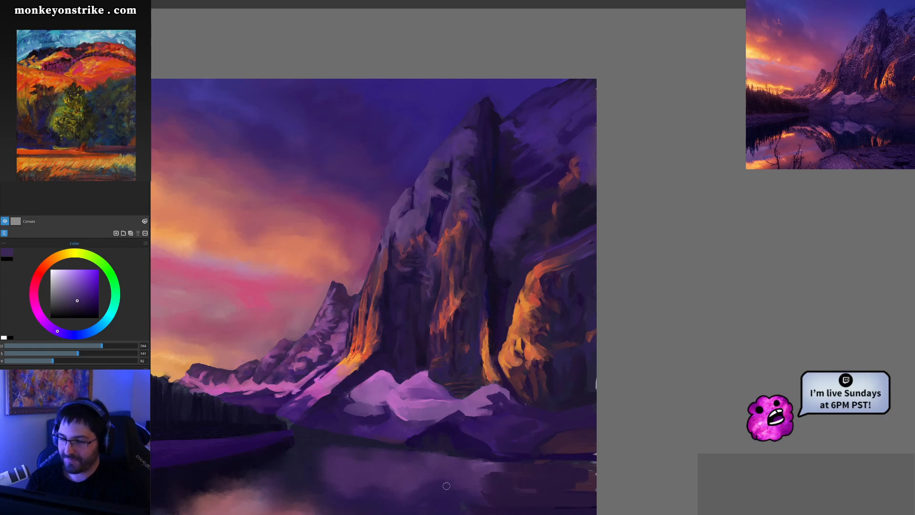
{"action": "left_click", "coordinate": [509, 191], "text": "alt"}
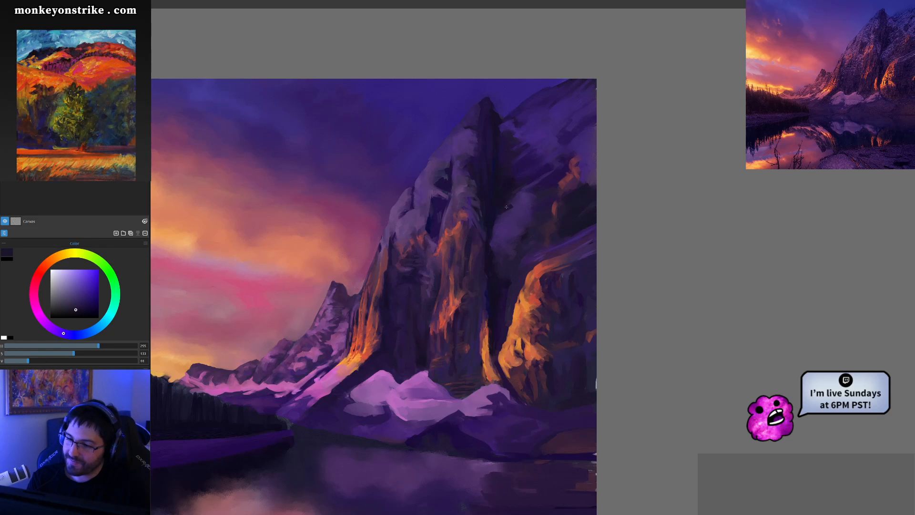
{"action": "left_click", "coordinate": [523, 197], "text": "alt"}
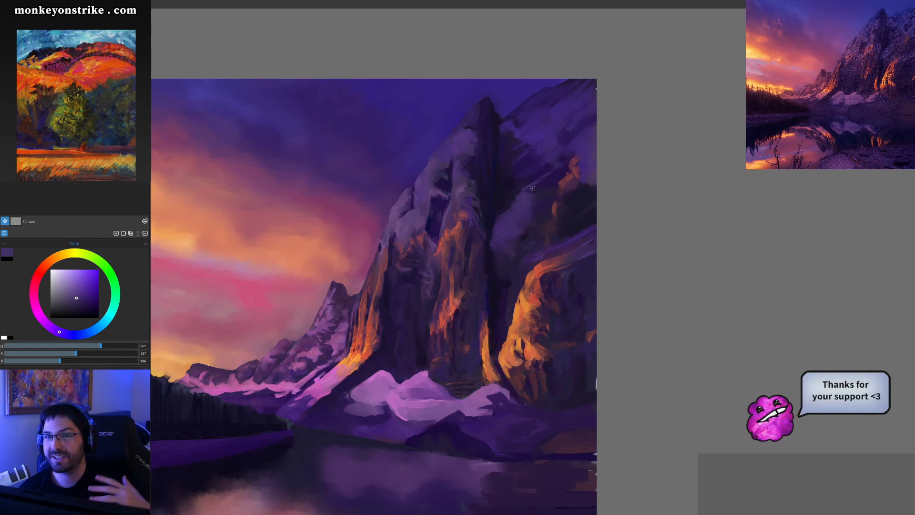
Add small dark violet marks inside the violet rock patch above the buttress and roughen its upper edge
{"action": "left_click_drag", "start_coordinate": [468, 397], "coordinate": [535, 369]}
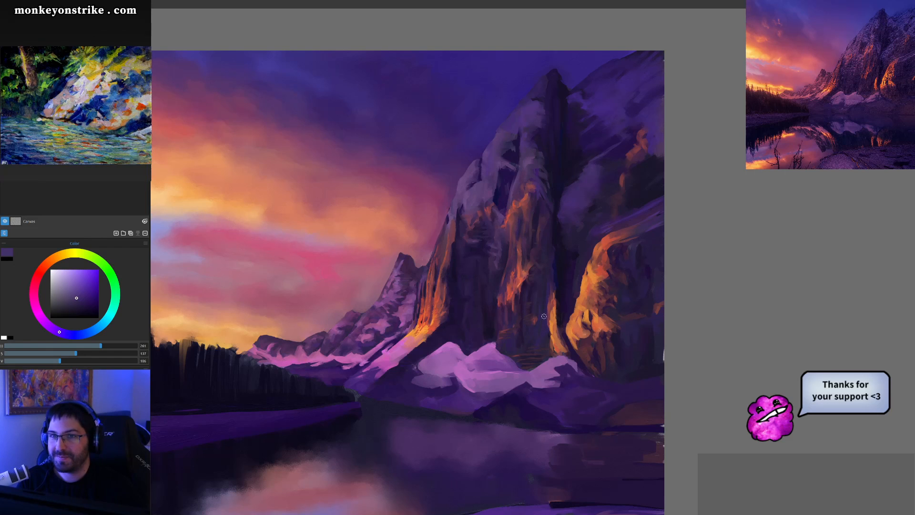
{"action": "scroll", "coordinate": [544, 316], "scroll_direction": "up", "scroll_amount": 2}
{"action": "mouse_move", "coordinate": [589, 322]}
{"action": "left_mouse_down"}
{"action": "mouse_move", "coordinate": [551, 382]}
{"action": "mouse_move", "coordinate": [517, 391]}
{"action": "left_mouse_up"}
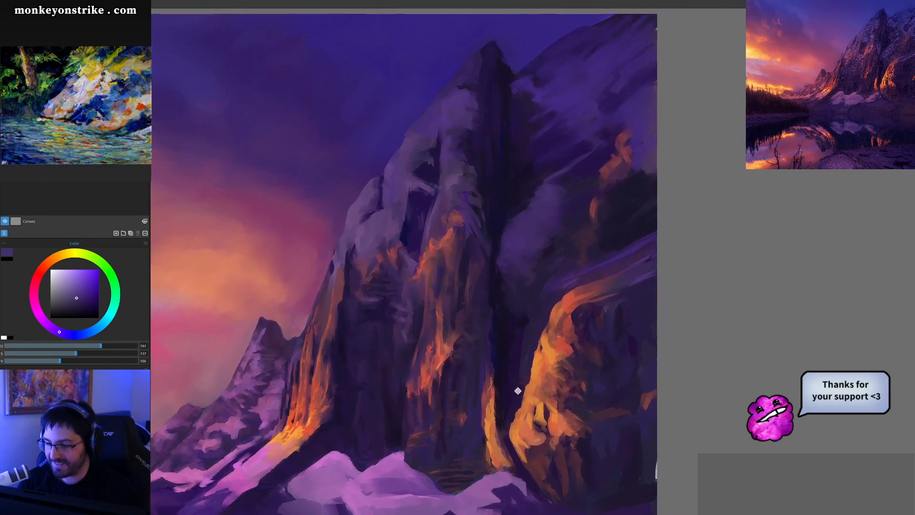
{"action": "left_click", "coordinate": [567, 274], "text": "ctrl"}
{"action": "left_click_drag", "start_coordinate": [566, 276], "coordinate": [564, 275]}
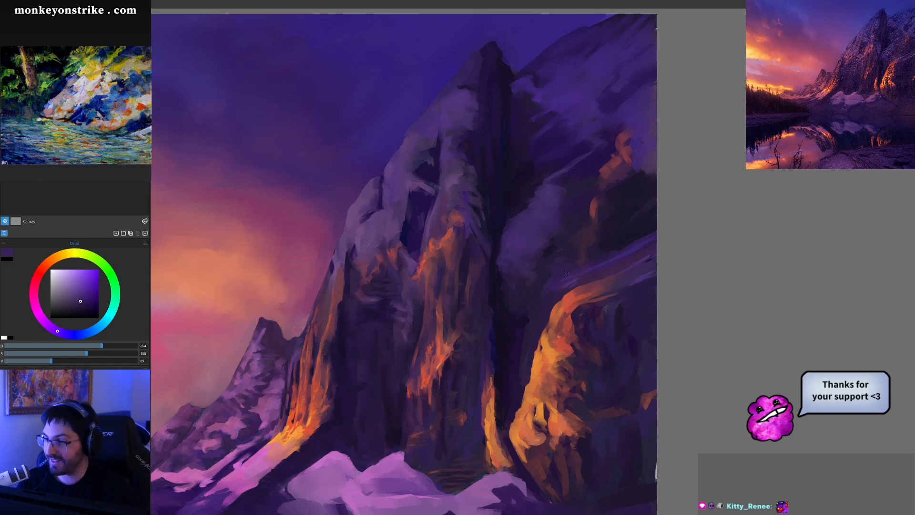
{"action": "left_click", "coordinate": [545, 239], "text": "ctrl"}
{"action": "mouse_move", "coordinate": [547, 247]}
{"action": "left_mouse_down"}
{"action": "mouse_move", "coordinate": [551, 214]}
{"action": "mouse_move", "coordinate": [542, 204]}
{"action": "mouse_move", "coordinate": [542, 225]}
{"action": "mouse_move", "coordinate": [525, 246]}
{"action": "mouse_move", "coordinate": [530, 226]}
{"action": "left_mouse_up"}
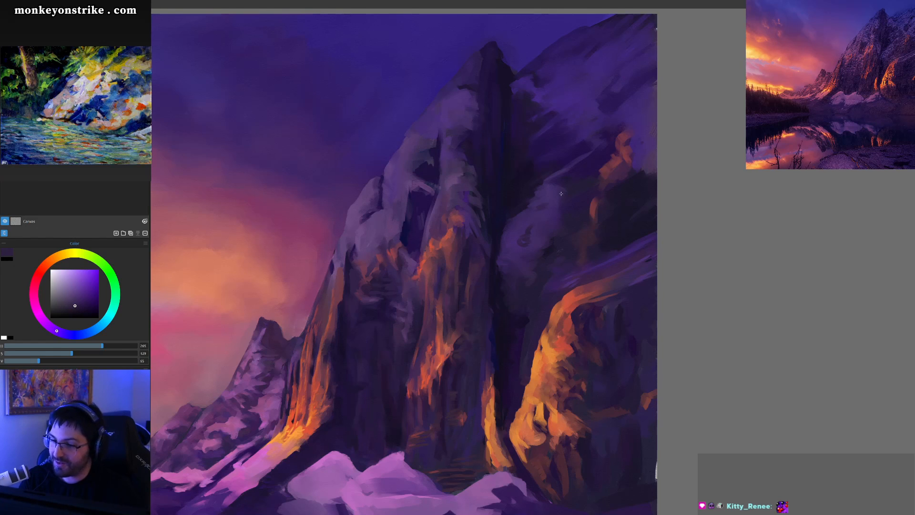
{"action": "left_click_drag", "start_coordinate": [548, 186], "coordinate": [541, 184]}
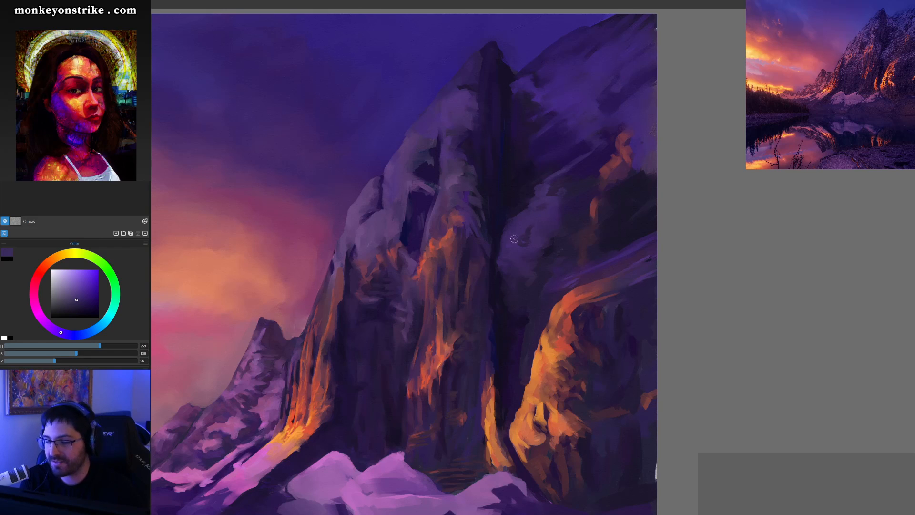
Rework the violet patch's edge along the central crevice, alternating sampled near-black indigo and violet
{"action": "left_click", "coordinate": [501, 272], "text": "alt"}
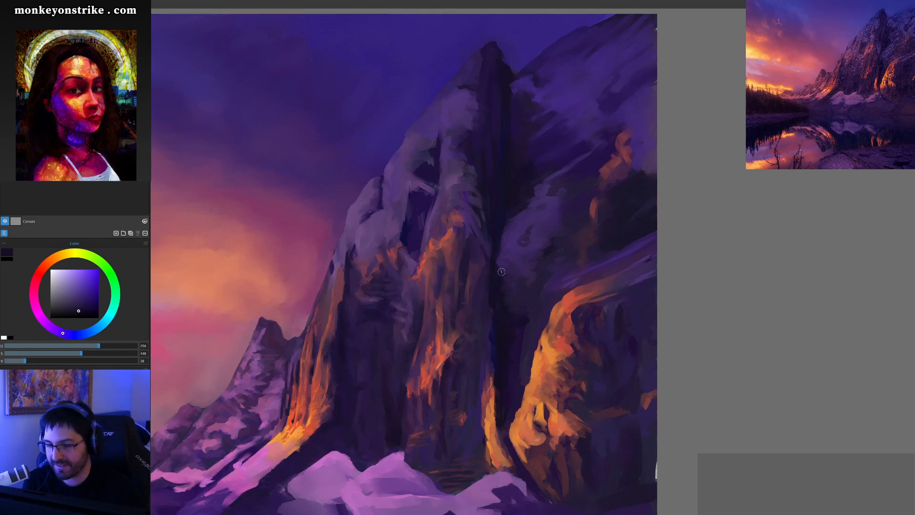
{"action": "left_click", "coordinate": [506, 237], "text": "alt"}
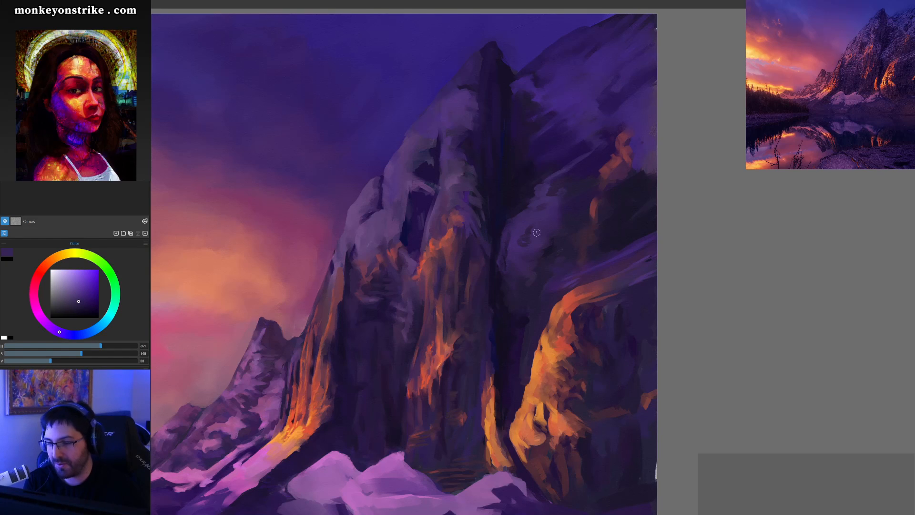
{"action": "left_click", "coordinate": [507, 244], "text": "alt"}
{"action": "left_click", "coordinate": [498, 250], "text": "alt"}
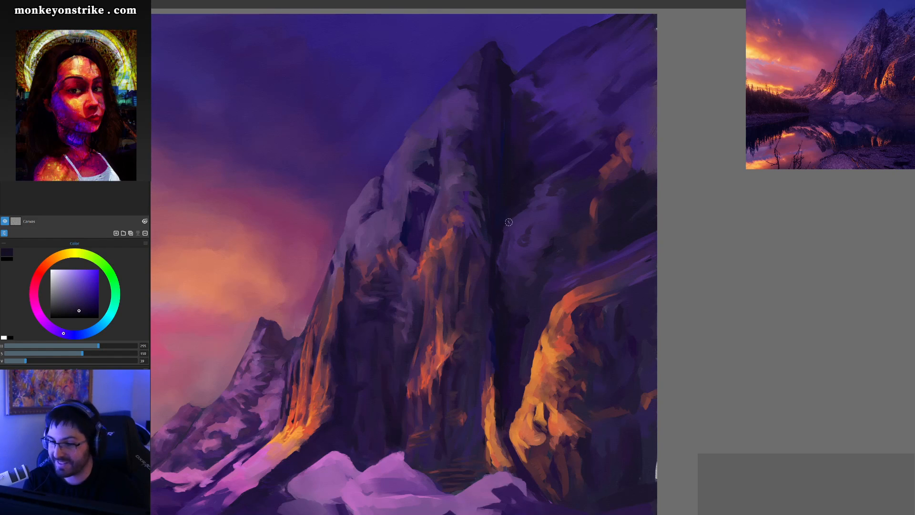
Deepen the central crevice below the peak with near-black navy, extending the dark shadow down toward the orange-lit buttress
{"action": "left_click", "coordinate": [501, 143], "text": "alt"}
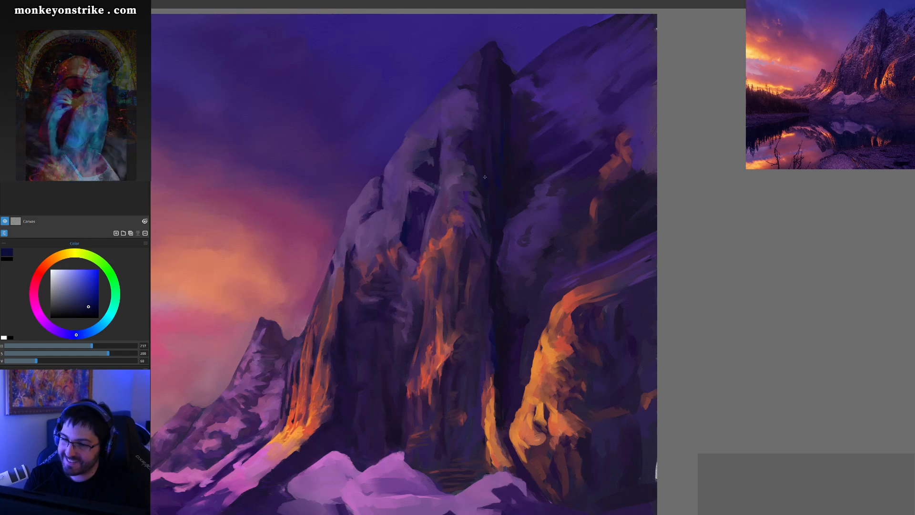
{"action": "left_click", "coordinate": [80, 312]}
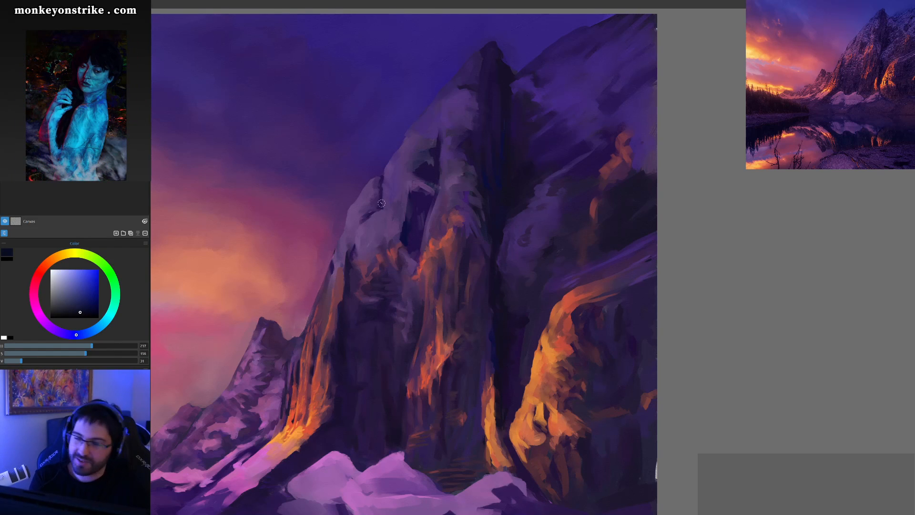
{"action": "left_click", "coordinate": [504, 170], "text": "alt"}
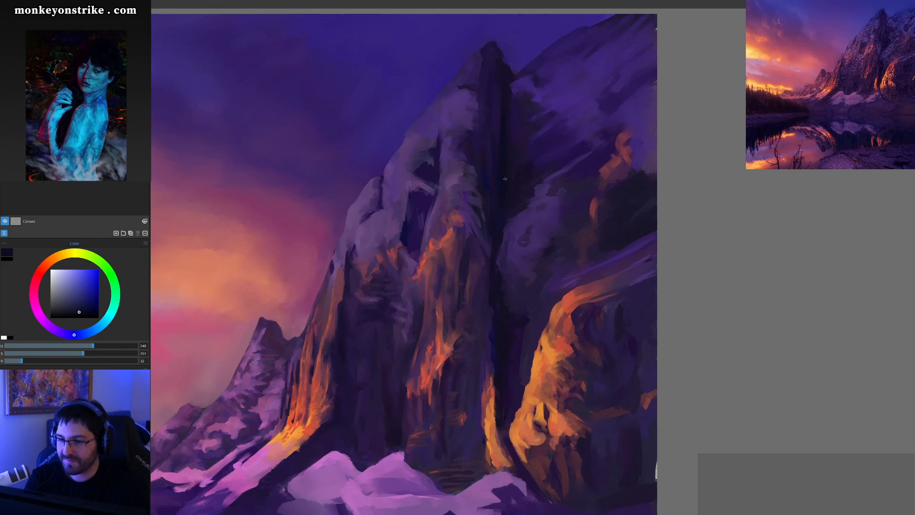
{"action": "left_click", "coordinate": [487, 198], "text": "alt"}
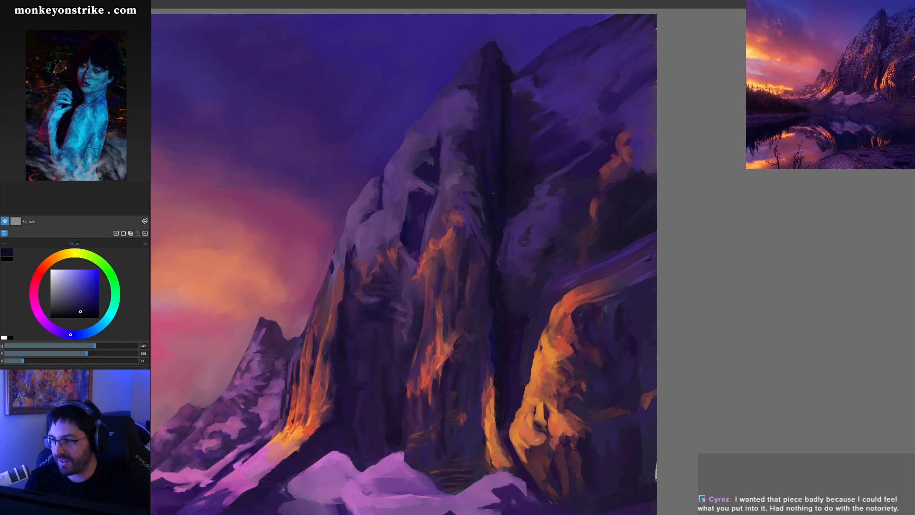
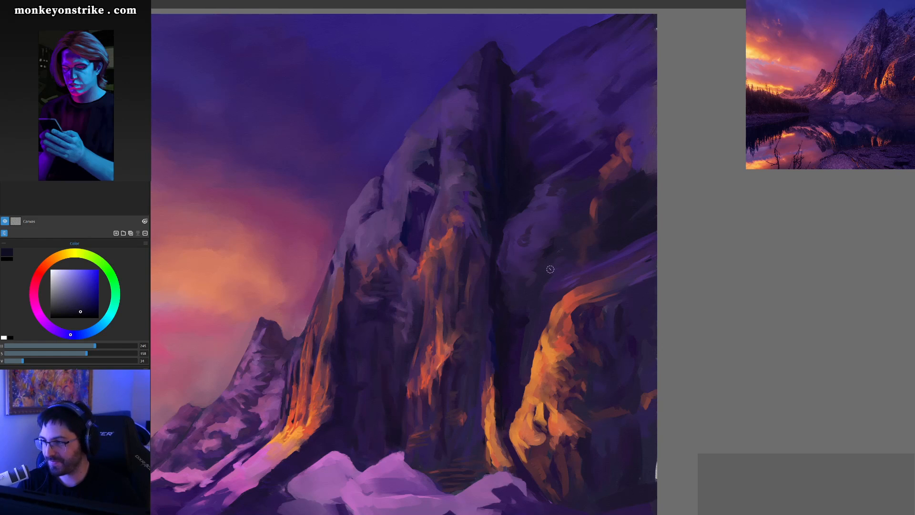
{"action": "left_click", "coordinate": [496, 223], "text": "alt"}
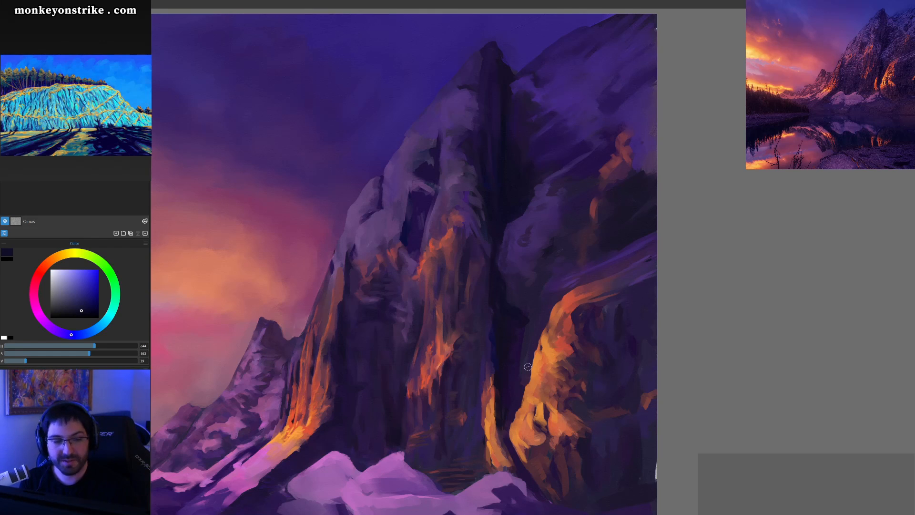
Shape the lower and outer sides of the violet rock patch with sampled violet and dark indigo strokes
{"action": "left_click", "coordinate": [518, 270], "text": "alt"}
{"action": "left_click", "coordinate": [511, 257], "text": "alt"}
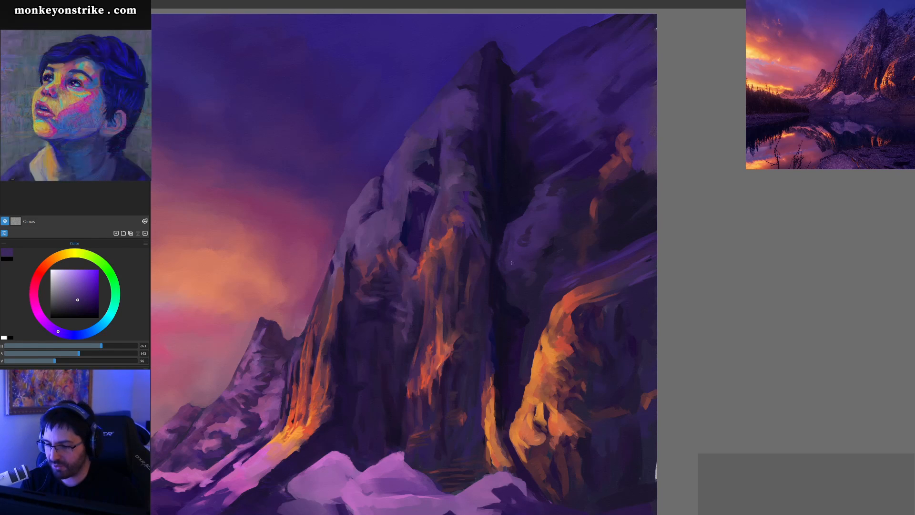
{"action": "left_click", "coordinate": [527, 258], "text": "alt"}
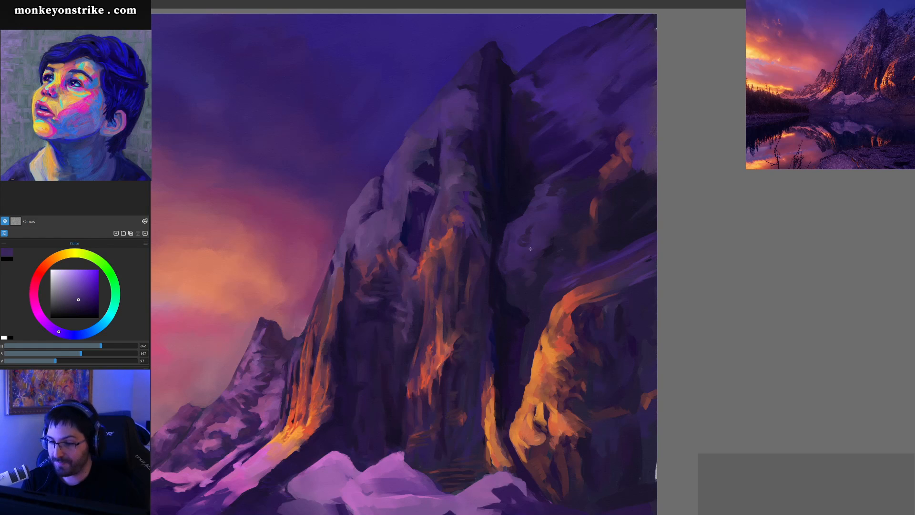
{"action": "left_click", "coordinate": [561, 205], "text": "alt"}
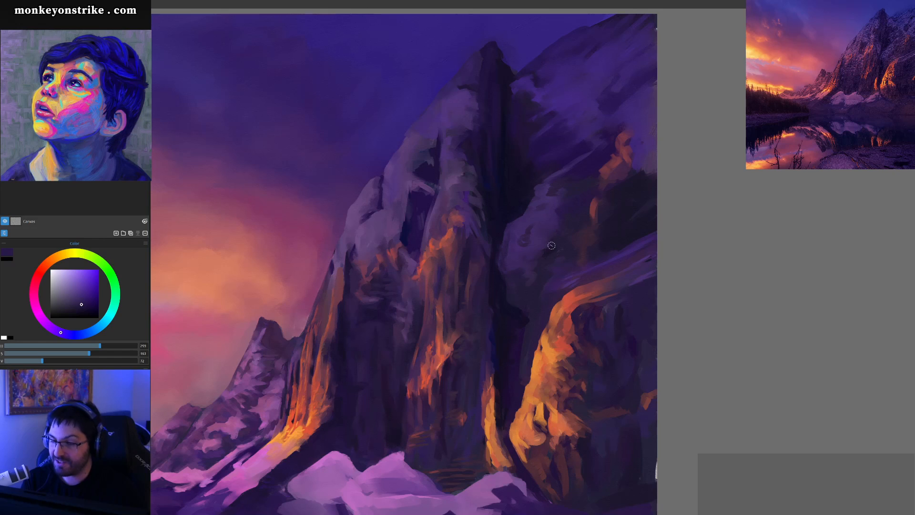
{"action": "left_click", "coordinate": [551, 212], "text": "alt"}
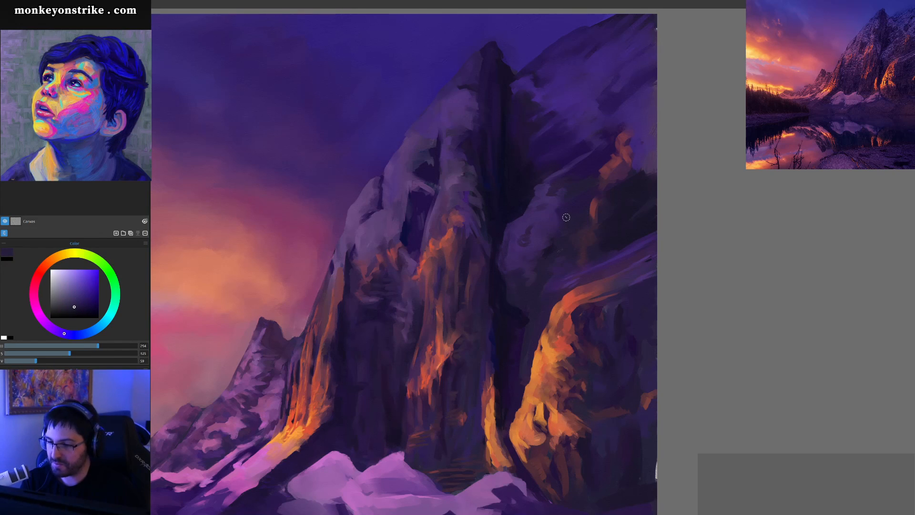
{"action": "left_click", "coordinate": [554, 241], "text": "alt"}
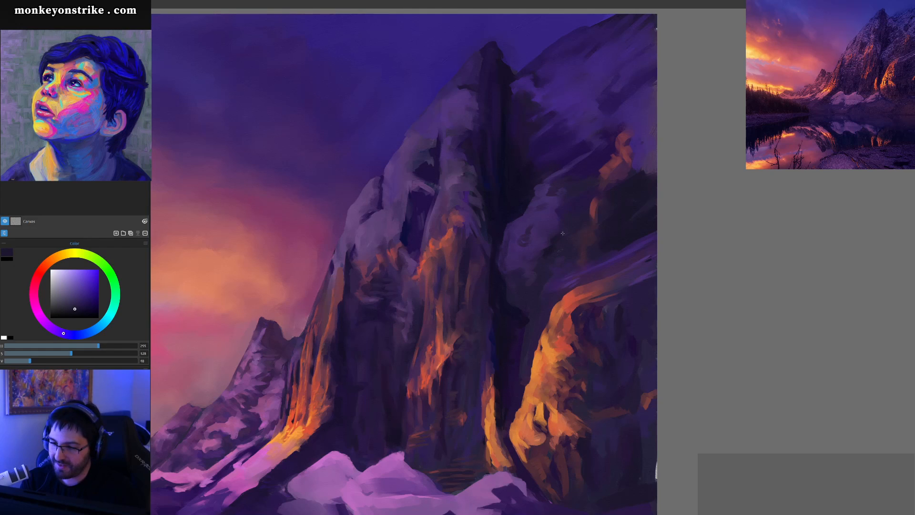
{"action": "left_click", "coordinate": [547, 229], "text": "alt"}
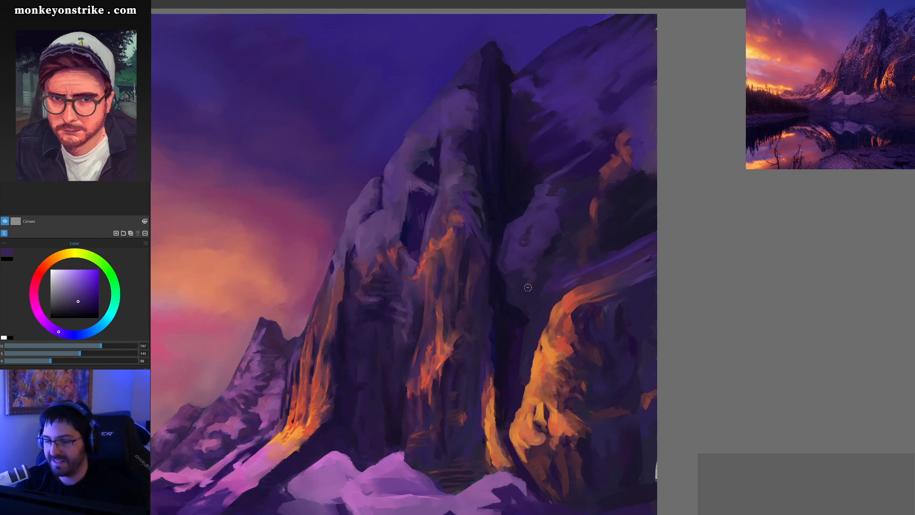
Blend the violet patch outward into the dark slope and trim the small orange streak beside it with dark violet
{"action": "left_click", "coordinate": [572, 205], "text": "alt"}
{"action": "left_click_drag", "start_coordinate": [567, 202], "coordinate": [557, 232]}
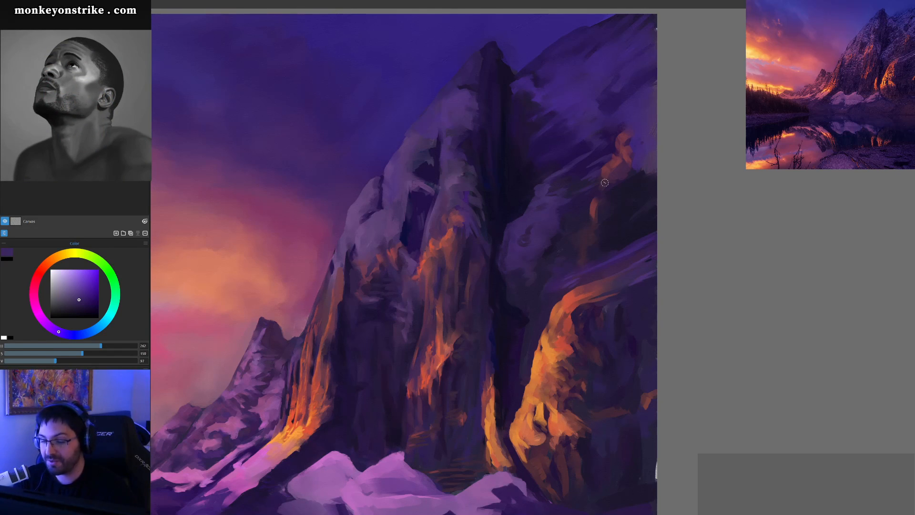
{"action": "key", "text": "ctrl+plus"}
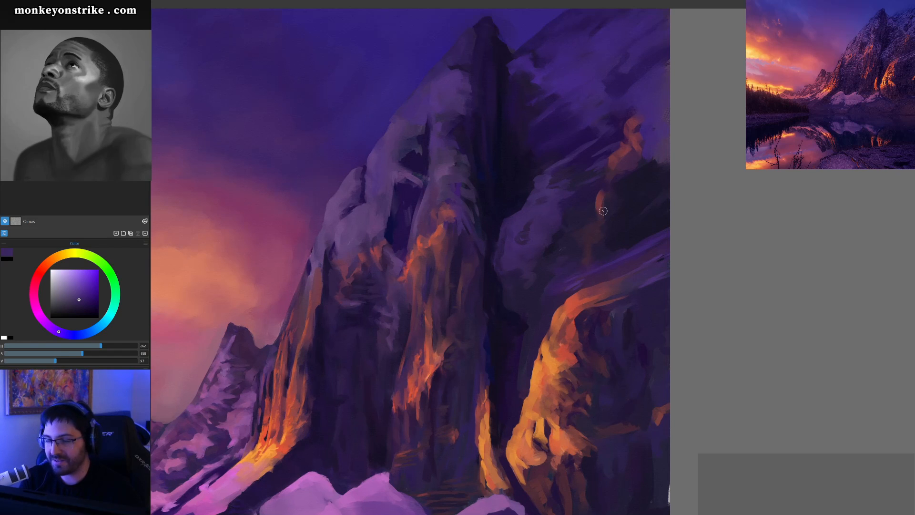
{"action": "left_click", "coordinate": [556, 209], "text": "alt"}
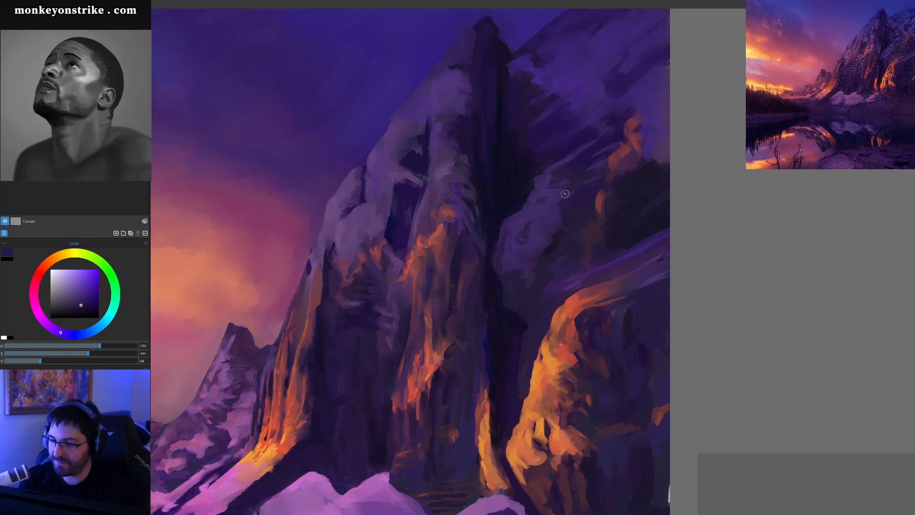
{"action": "left_click", "coordinate": [551, 210], "text": "alt"}
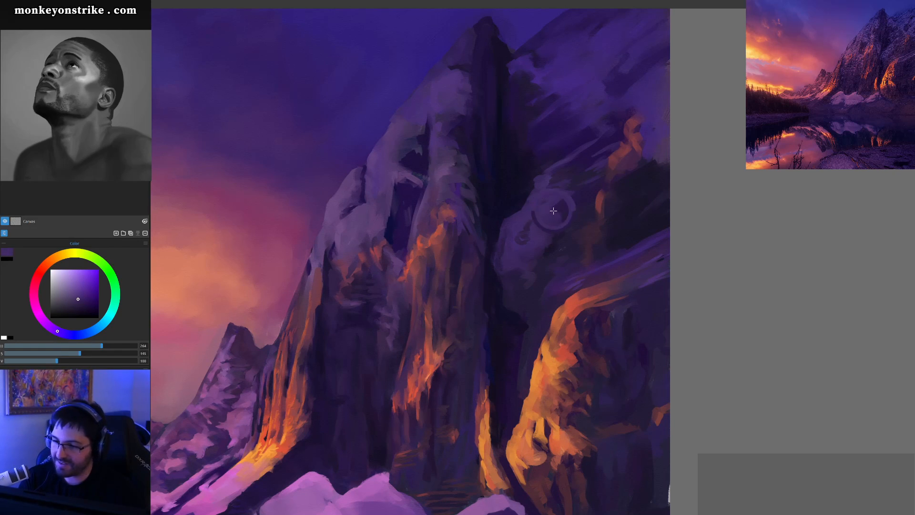
{"action": "left_click", "coordinate": [596, 195], "text": "alt"}
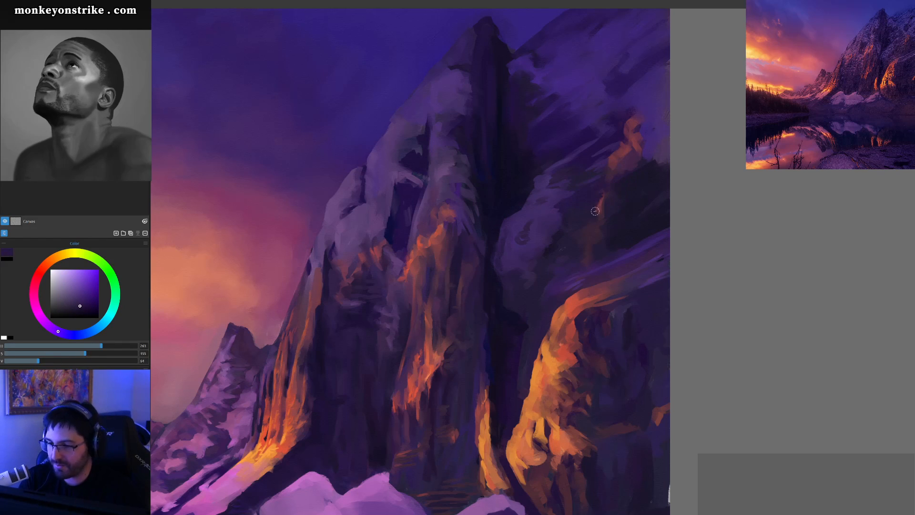
Rework the lower part of the faint orange streak on the upper slope with sampled muted plum and dark violet strokes
{"action": "left_click", "coordinate": [600, 197], "text": "alt"}
{"action": "left_click", "coordinate": [598, 208], "text": "alt"}
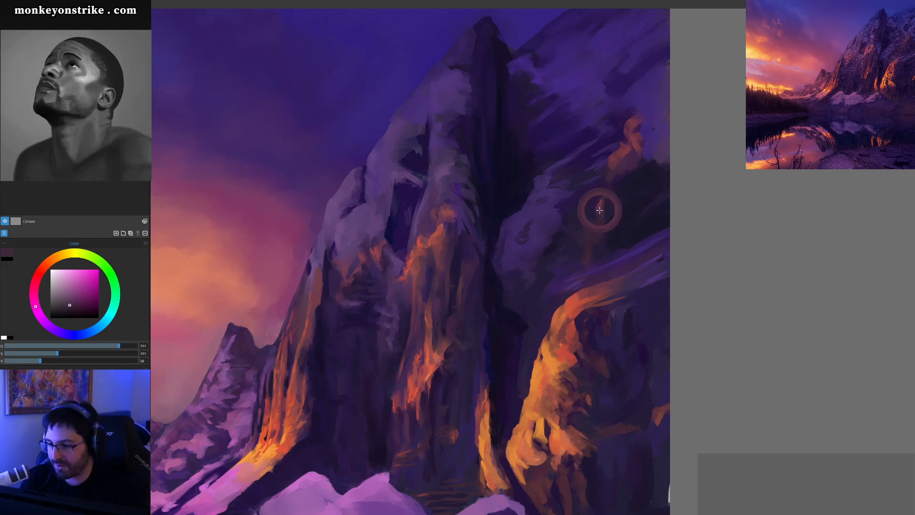
{"action": "left_click", "coordinate": [602, 208], "text": "alt"}
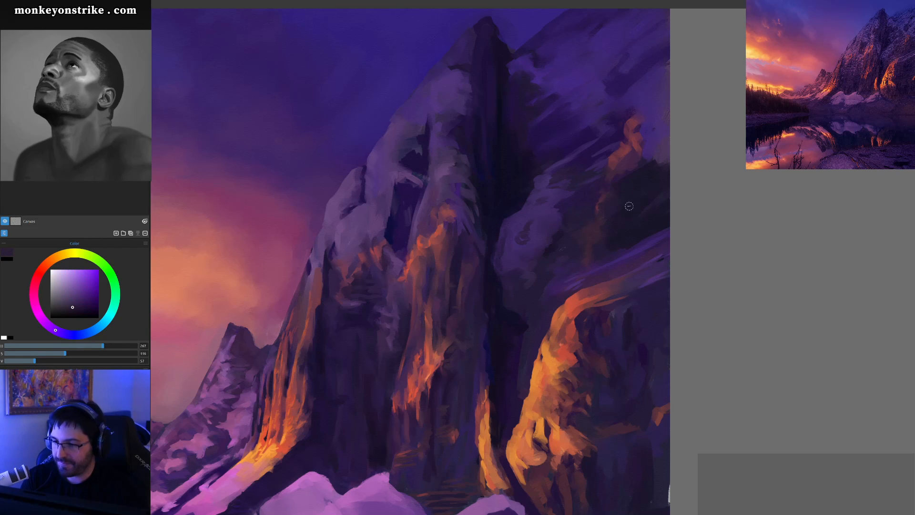
{"action": "left_click", "coordinate": [603, 199], "text": "alt"}
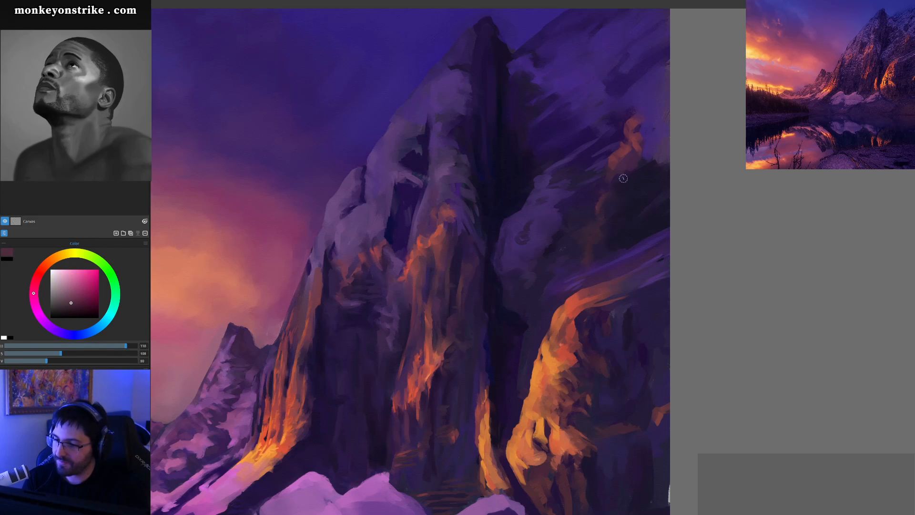
{"action": "left_click", "coordinate": [635, 170], "text": "alt"}
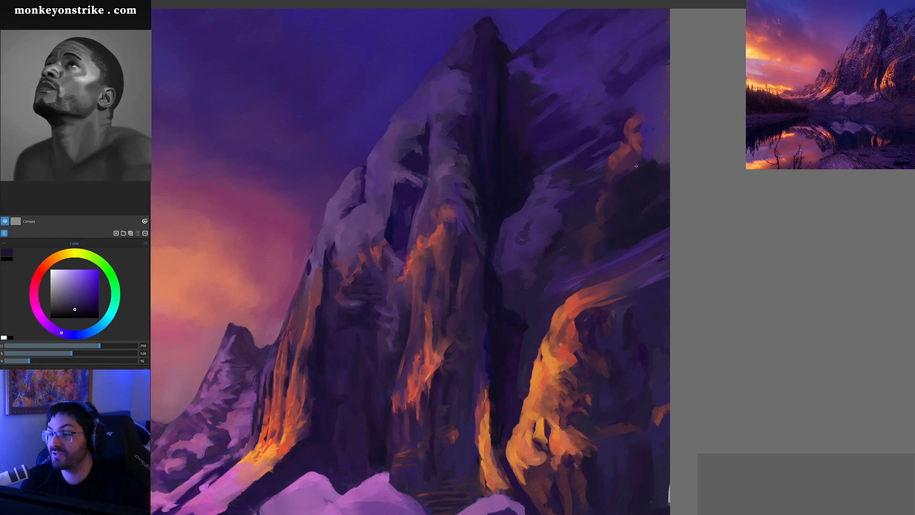
Narrow the upper part of the orange streak with dark purple and reshape its tip with sampled muted crimson
{"action": "left_click", "coordinate": [625, 161], "text": "alt"}
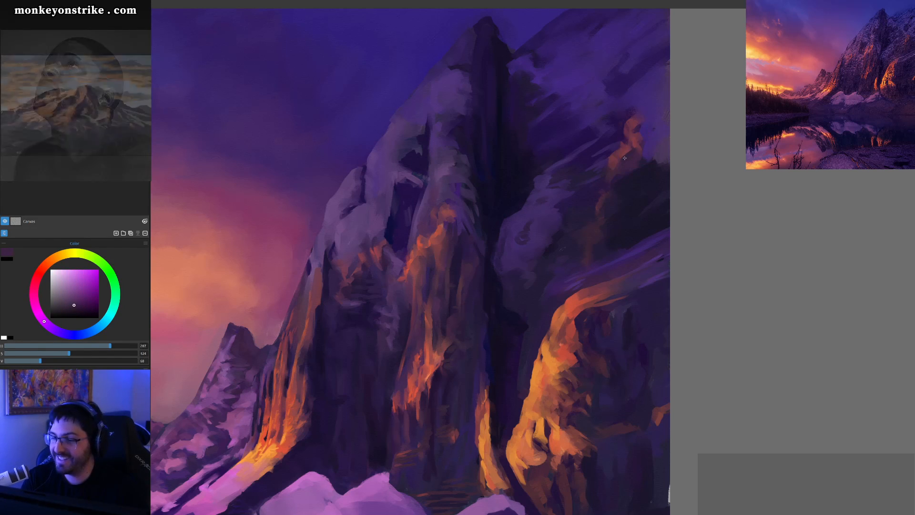
{"action": "mouse_move", "coordinate": [615, 164]}
{"action": "left_mouse_down"}
{"action": "mouse_move", "coordinate": [647, 142]}
{"action": "mouse_move", "coordinate": [634, 163]}
{"action": "mouse_move", "coordinate": [637, 116]}
{"action": "left_mouse_up"}
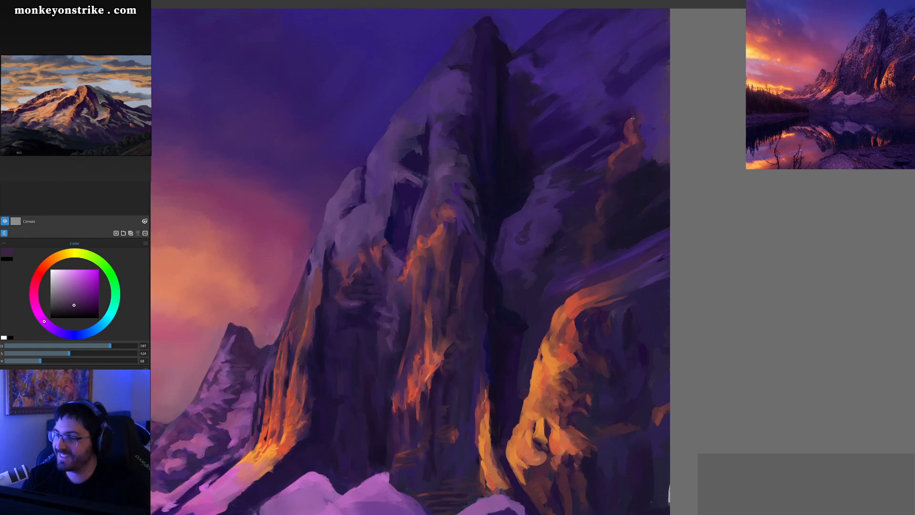
{"action": "left_click", "coordinate": [627, 122], "text": "alt"}
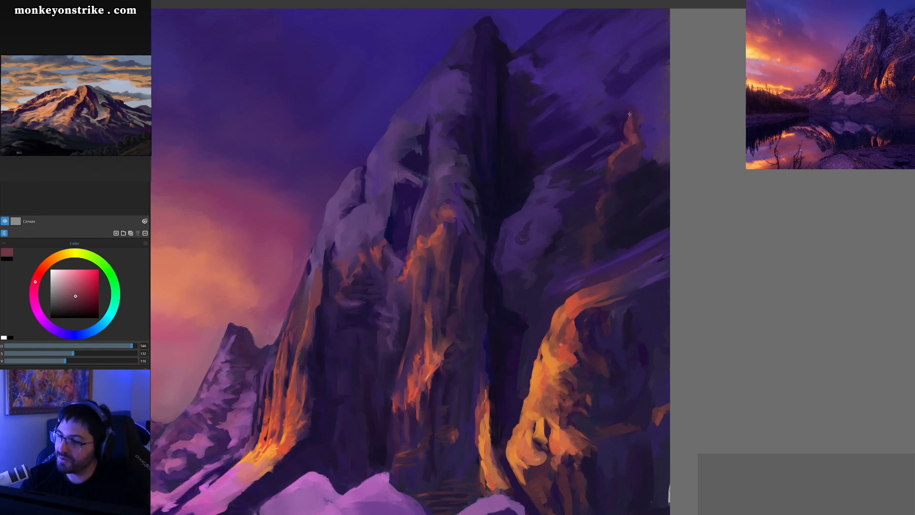
{"action": "left_click", "coordinate": [623, 121], "text": "alt"}
{"action": "left_click", "coordinate": [625, 129], "text": "alt"}
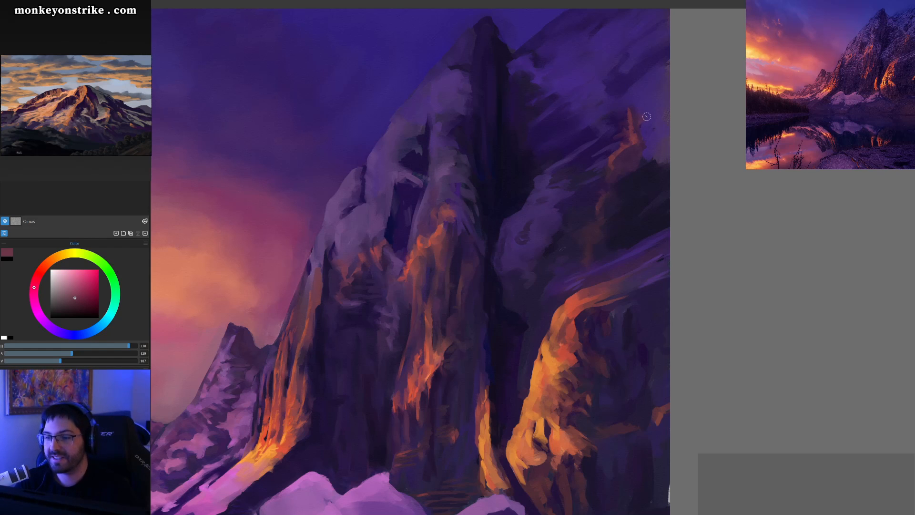
Soften the tip of the orange streak into the surrounding slope with sampled violet and plum
{"action": "left_click", "coordinate": [627, 108], "text": "alt"}
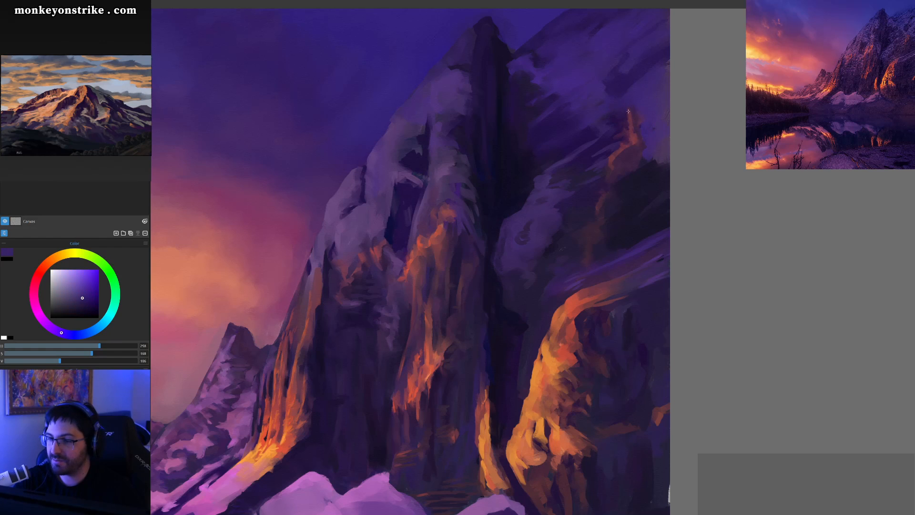
{"action": "left_click", "coordinate": [627, 105], "text": "alt"}
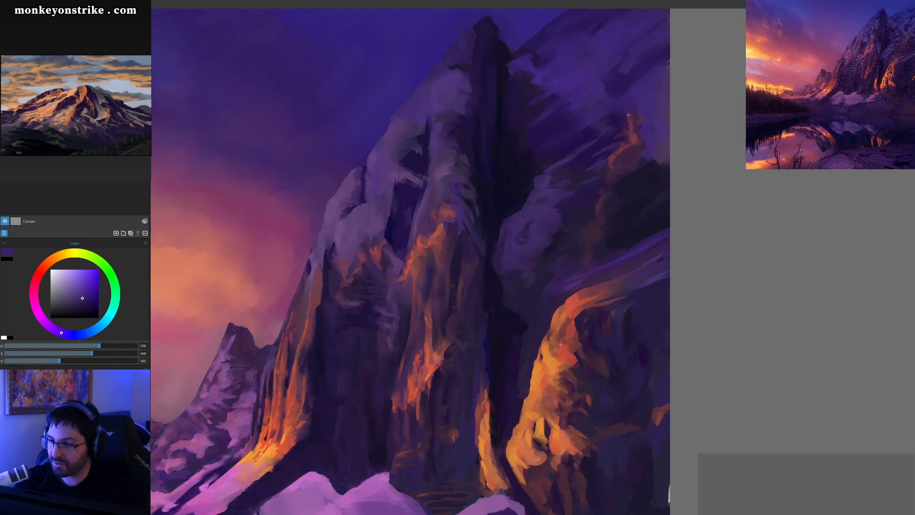
{"action": "left_click", "coordinate": [627, 120], "text": "alt"}
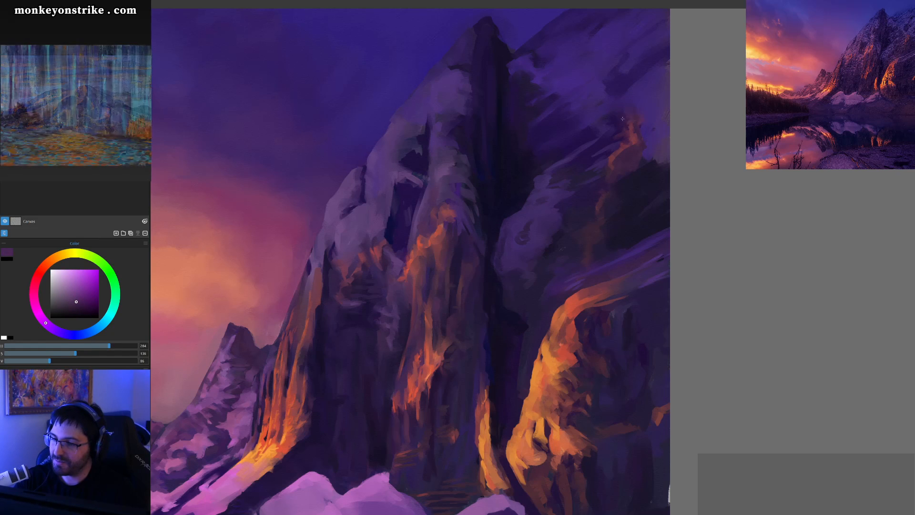
{"action": "left_click", "coordinate": [628, 119], "text": "alt"}
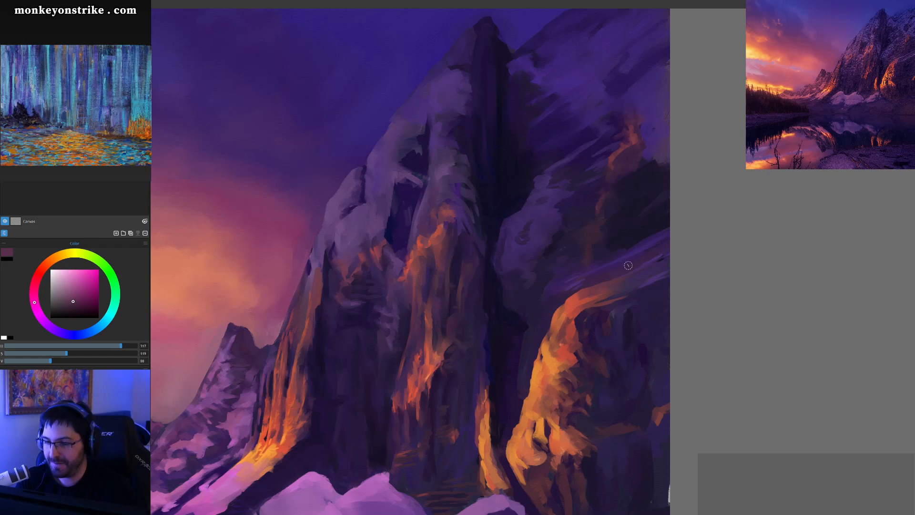
Refine the orange streak's upper bend and sharpen the edge of the dark rock patch beside it with near-black indigo
{"action": "key", "text": "ctrl+minus"}
{"action": "left_click_drag", "start_coordinate": [626, 266], "coordinate": [619, 307]}
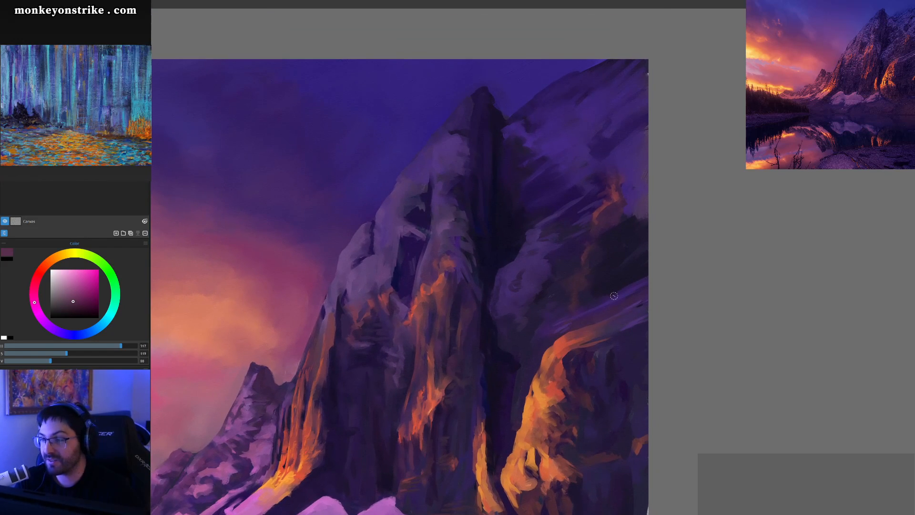
{"action": "left_click", "coordinate": [620, 203], "text": "alt"}
{"action": "left_click_drag", "start_coordinate": [618, 205], "coordinate": [621, 193]}
{"action": "left_click", "coordinate": [624, 197], "text": "alt"}
{"action": "left_click", "coordinate": [620, 226], "text": "alt"}
{"action": "mouse_move", "coordinate": [621, 219]}
{"action": "left_mouse_down"}
{"action": "mouse_move", "coordinate": [642, 198]}
{"action": "mouse_move", "coordinate": [624, 213]}
{"action": "mouse_move", "coordinate": [641, 201]}
{"action": "mouse_move", "coordinate": [645, 222]}
{"action": "mouse_move", "coordinate": [619, 209]}
{"action": "left_mouse_up"}
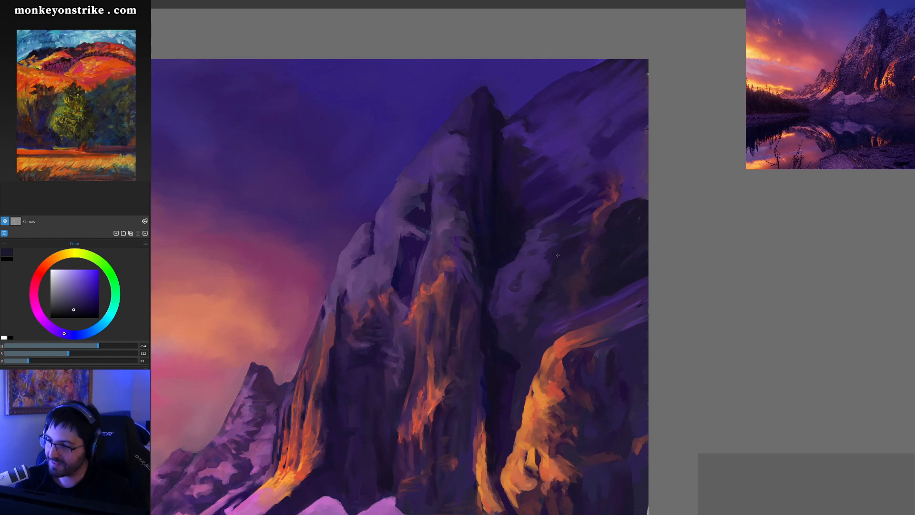
Paint diagonal violet and dark indigo strokes between the violet rock patch and the orange streak
{"action": "left_click", "coordinate": [535, 266], "text": "alt"}
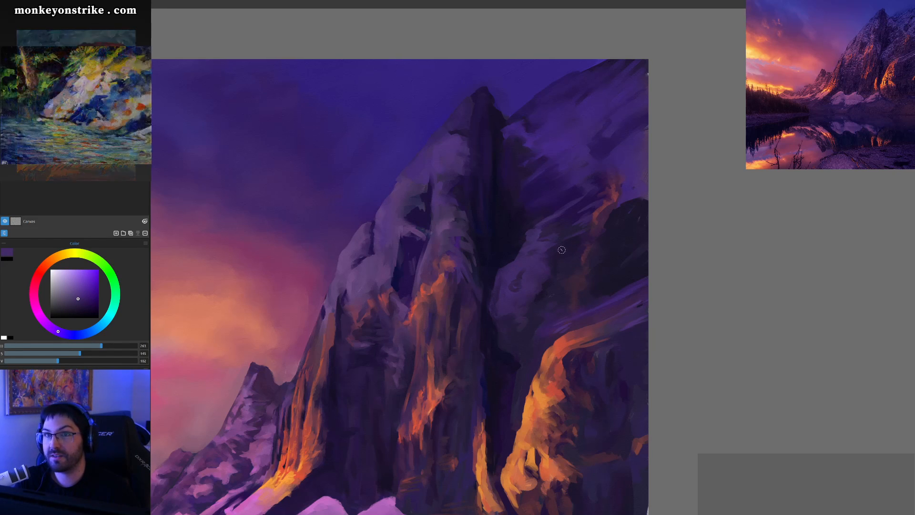
{"action": "left_click_drag", "start_coordinate": [578, 249], "coordinate": [546, 290]}
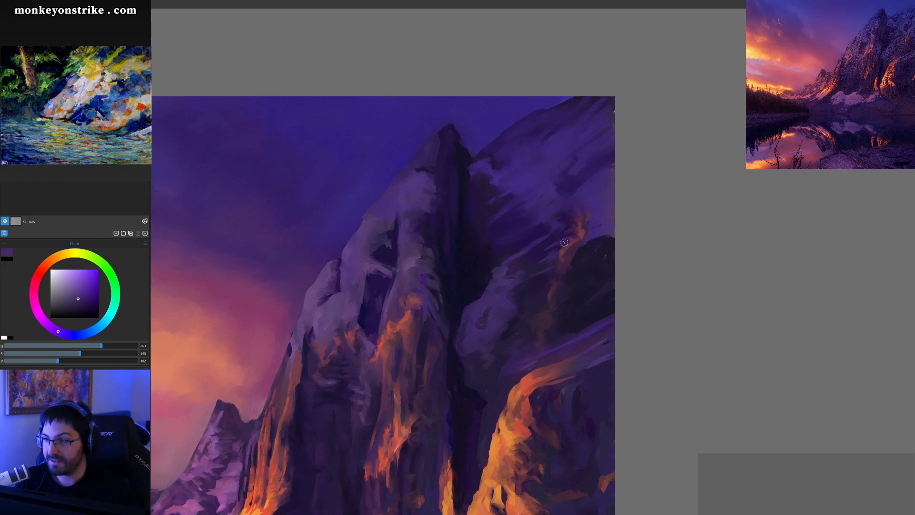
{"action": "left_click", "coordinate": [527, 280], "text": "alt"}
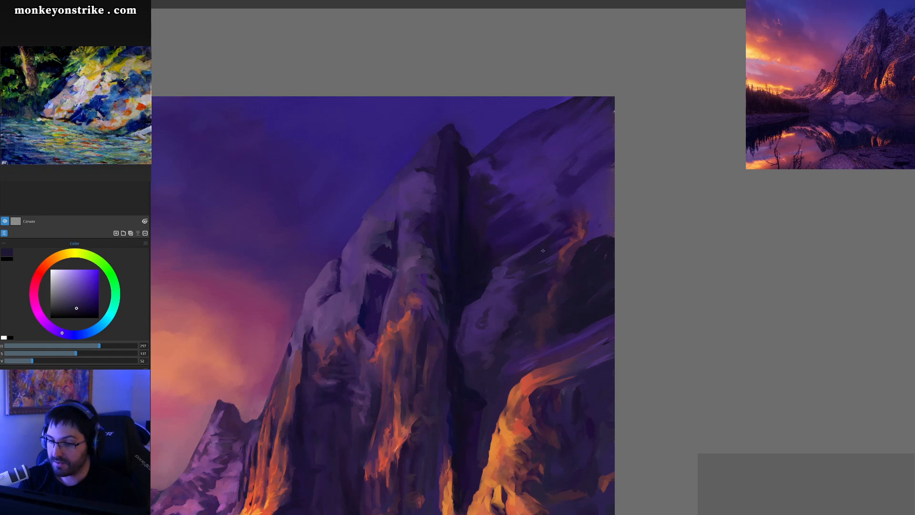
{"action": "left_click", "coordinate": [548, 250], "text": "alt"}
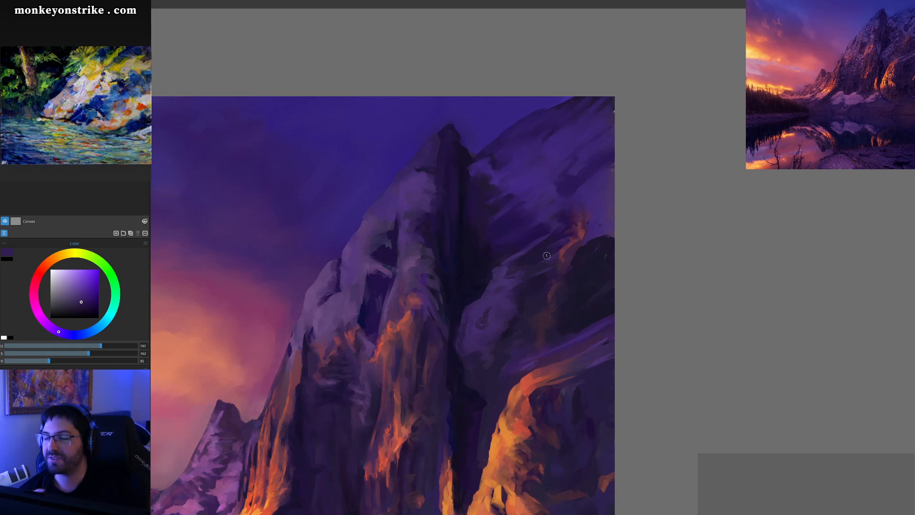
Blend the far ridge's upper slope with sampled violet tones, softening its dark edge near the sky
{"action": "left_click", "coordinate": [539, 113], "text": "alt"}
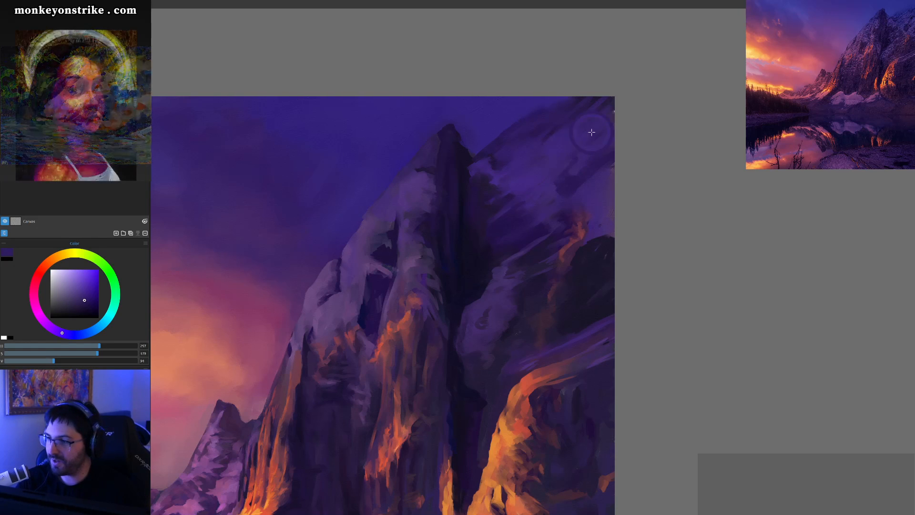
{"action": "left_click", "coordinate": [580, 112], "text": "alt"}
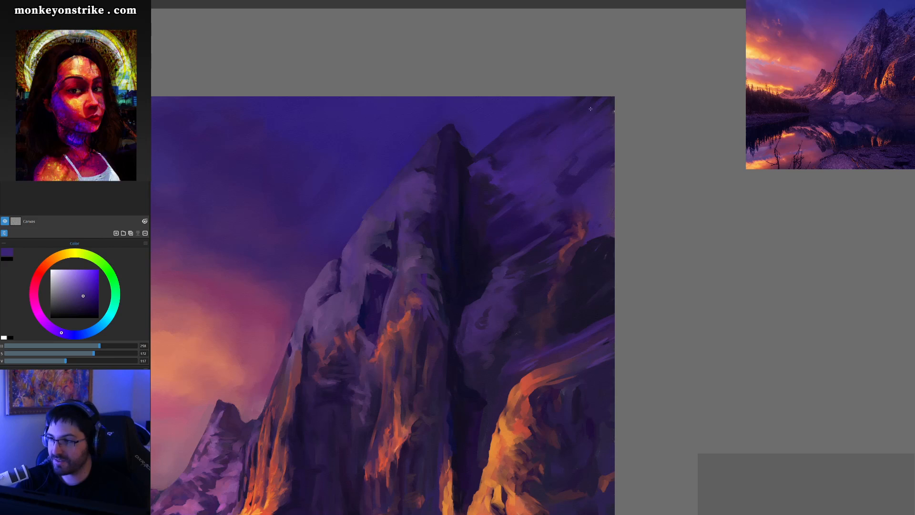
{"action": "left_click_drag", "start_coordinate": [590, 136], "coordinate": [570, 160]}
{"action": "left_click", "coordinate": [566, 182], "text": "alt"}
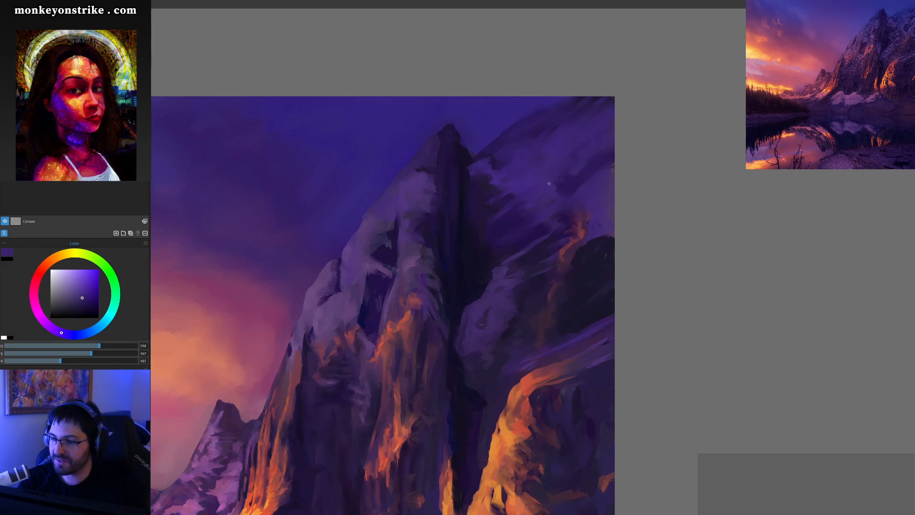
{"action": "left_click", "coordinate": [586, 272], "text": "alt"}
{"action": "left_click", "coordinate": [523, 295], "text": "alt"}
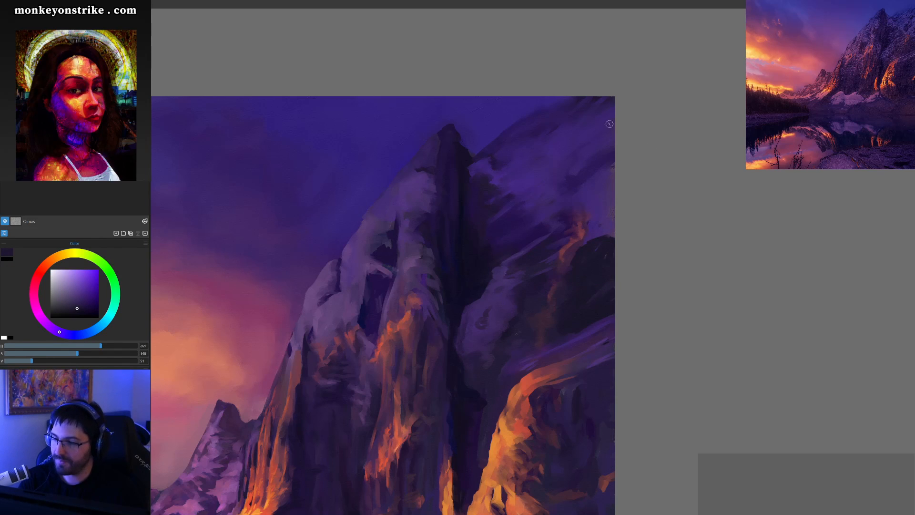
Paint a curved dark indigo crevice across the far ridge's upper slope, above the orange streak
{"action": "mouse_move", "coordinate": [570, 184]}
{"action": "left_mouse_down"}
{"action": "mouse_move", "coordinate": [553, 169]}
{"action": "mouse_move", "coordinate": [567, 153]}
{"action": "mouse_move", "coordinate": [567, 174]}
{"action": "left_mouse_up"}
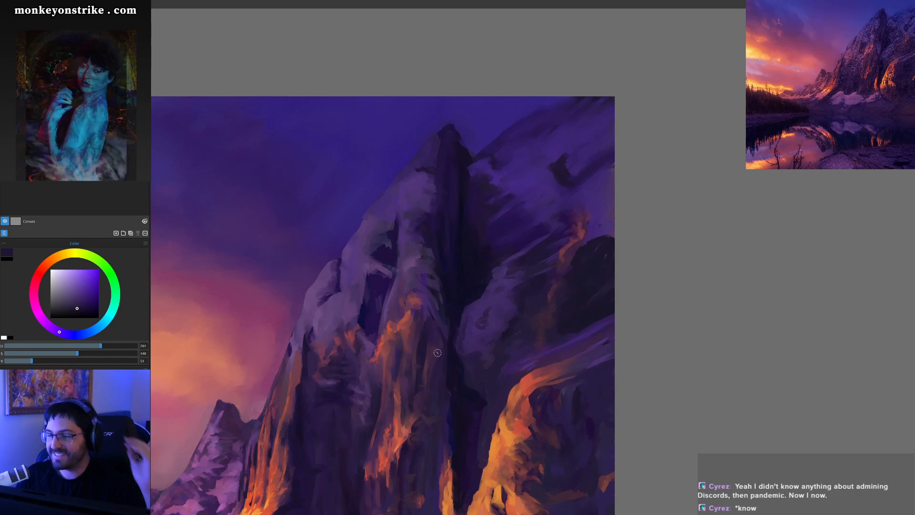
{"action": "mouse_move", "coordinate": [582, 128]}
{"action": "left_mouse_down"}
{"action": "mouse_move", "coordinate": [597, 111]}
{"action": "mouse_move", "coordinate": [575, 138]}
{"action": "mouse_move", "coordinate": [621, 105]}
{"action": "mouse_move", "coordinate": [588, 126]}
{"action": "left_mouse_up"}
{"action": "left_click", "coordinate": [562, 127], "text": "alt"}
{"action": "left_click", "coordinate": [589, 120], "text": "alt"}
{"action": "left_click_drag", "start_coordinate": [590, 121], "coordinate": [555, 160]}
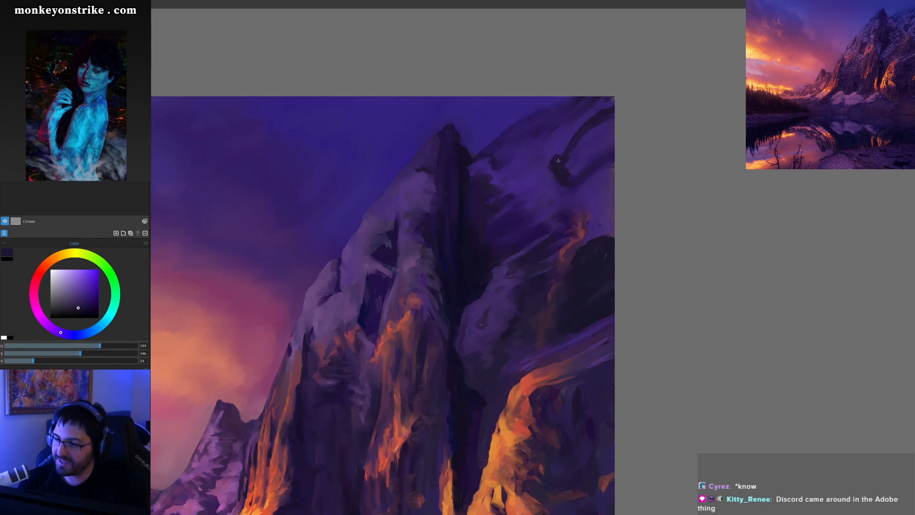
Thin and soften the curved dark crevice on the upper slope with sampled violet and indigo
{"action": "left_click", "coordinate": [584, 138], "text": "alt"}
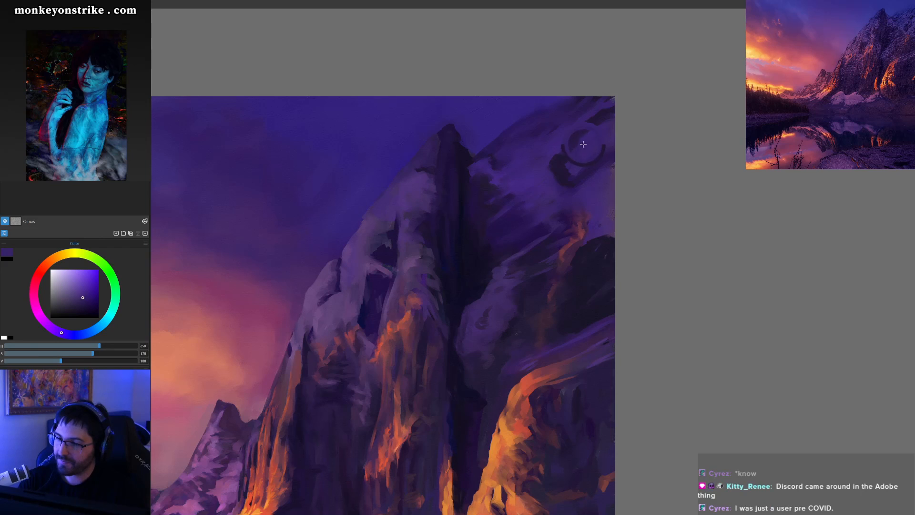
{"action": "left_click", "coordinate": [601, 125], "text": "alt"}
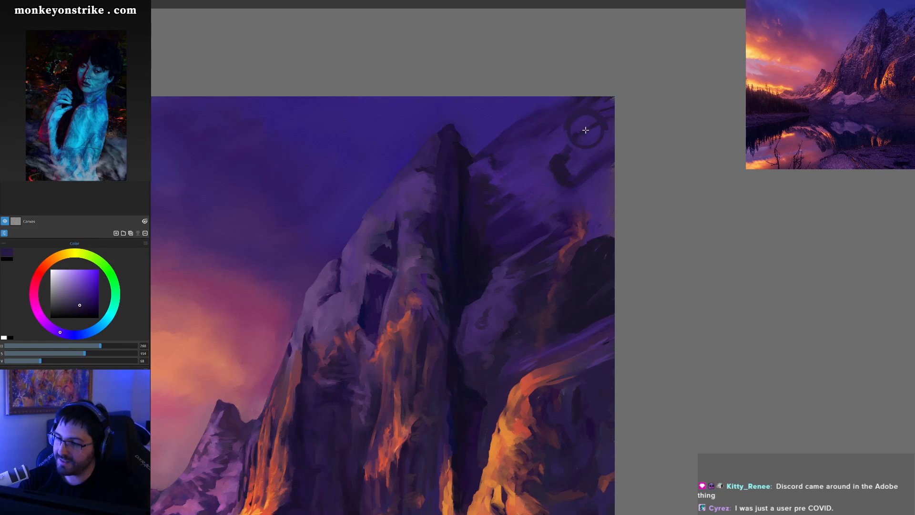
{"action": "left_click", "coordinate": [594, 112], "text": "alt"}
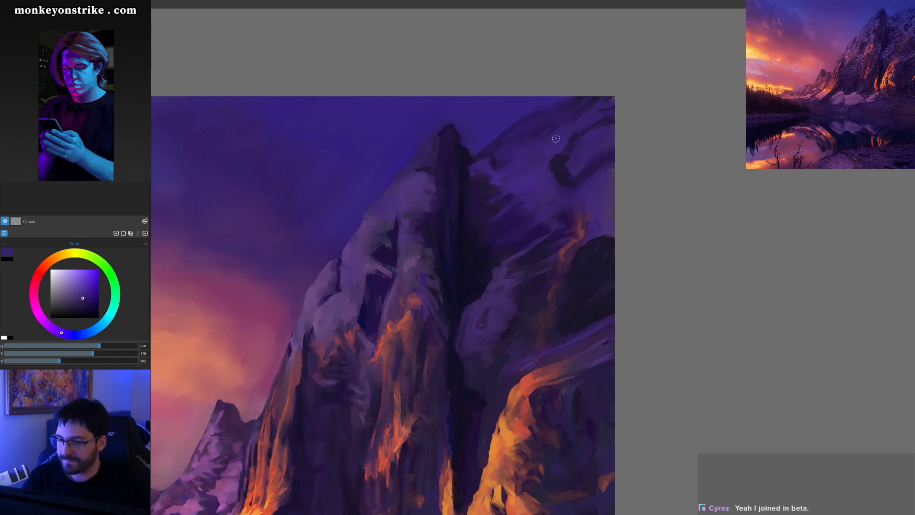
Break up the violet rock patch's upper edge with dark indigo and rework the slope above it with sampled violet
{"action": "key", "text": "alt"}
{"action": "left_click", "coordinate": [485, 277], "text": "alt"}
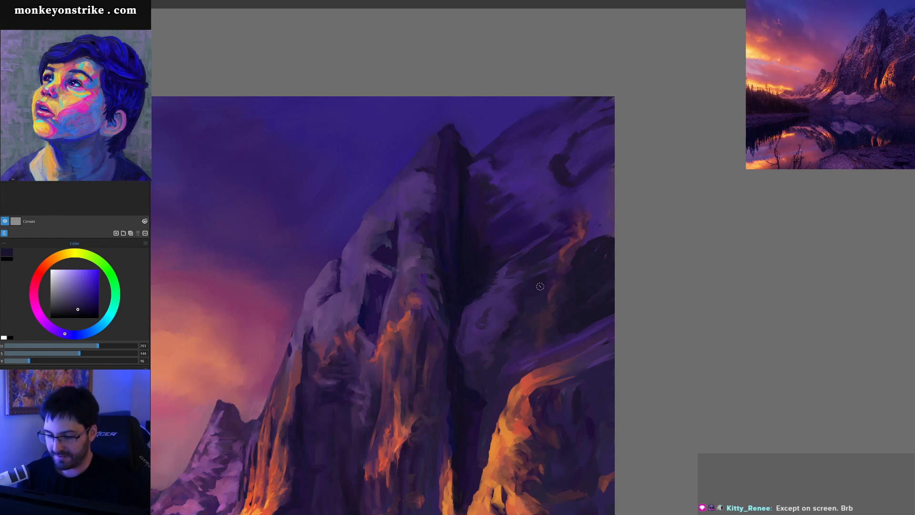
{"action": "scroll", "coordinate": [547, 272], "scroll_direction": "up", "scroll_amount": 1}
{"action": "scroll", "coordinate": [553, 288], "scroll_direction": "down", "scroll_amount": 1}
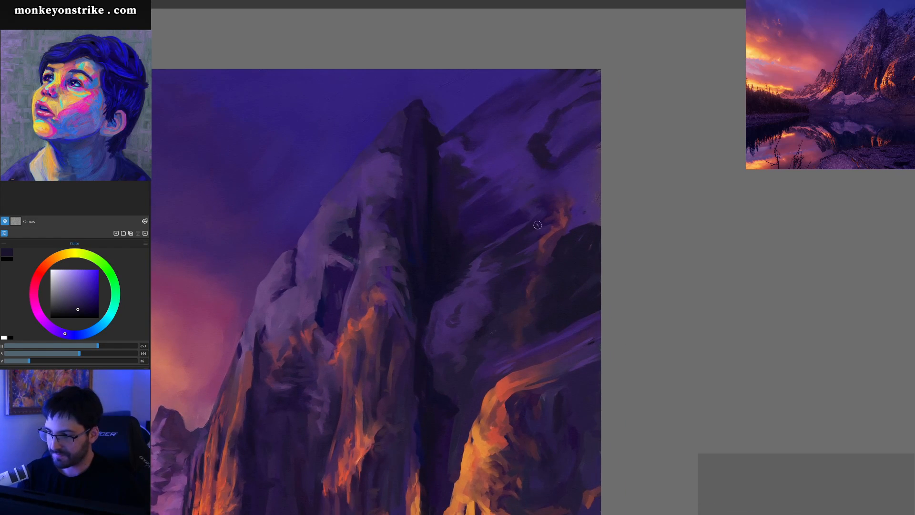
{"action": "left_click", "coordinate": [523, 197], "text": "alt"}
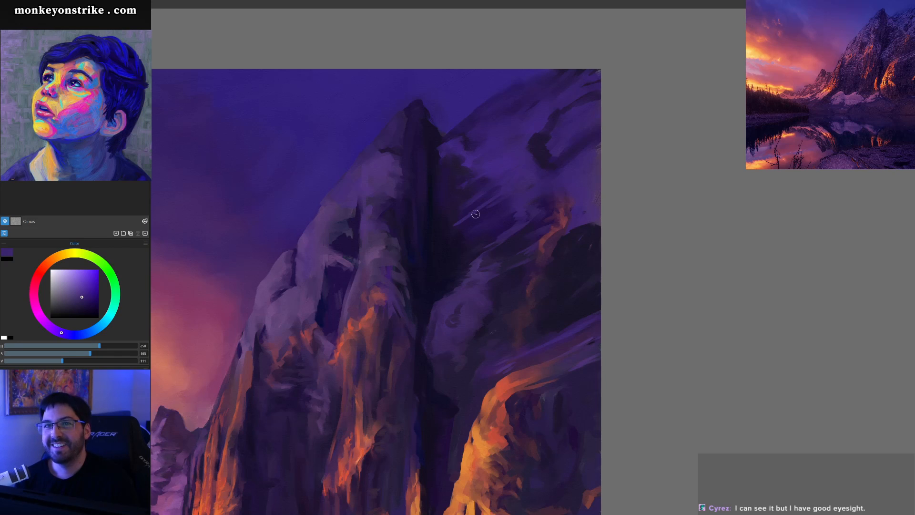
{"action": "left_click", "coordinate": [478, 162], "text": "ctrl"}
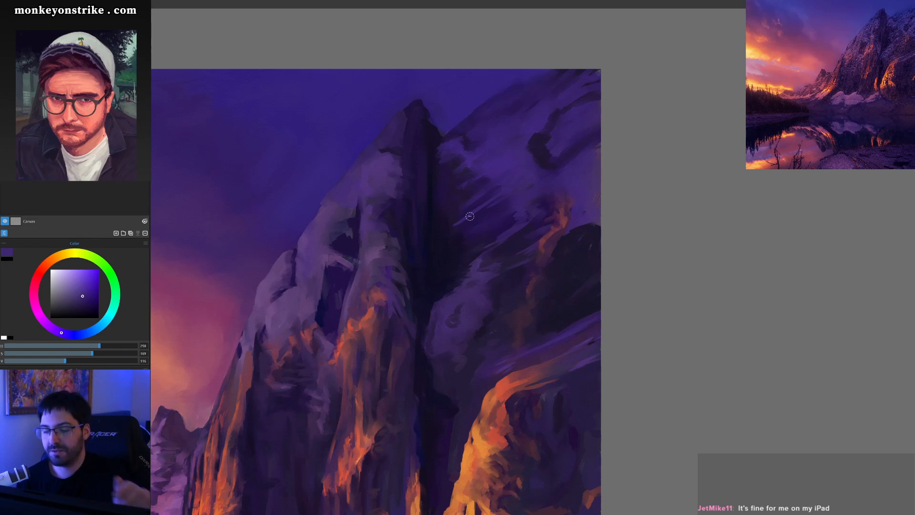
Darken the lower central crevice beside the orange-lit buttress with near-black indigo and violet
{"action": "mouse_move", "coordinate": [524, 398]}
{"action": "left_mouse_down"}
{"action": "mouse_move", "coordinate": [508, 333]}
{"action": "mouse_move", "coordinate": [515, 314]}
{"action": "mouse_move", "coordinate": [451, 316]}
{"action": "mouse_move", "coordinate": [442, 325]}
{"action": "left_mouse_up"}
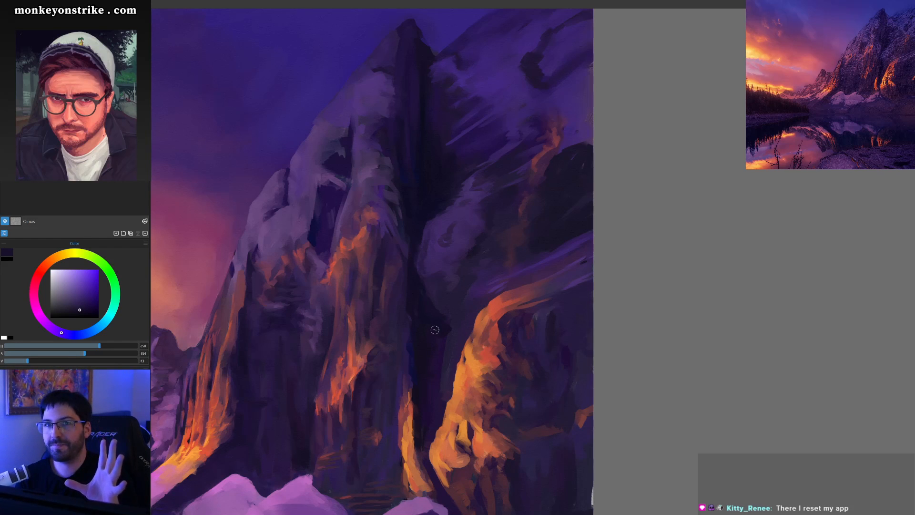
{"action": "left_click_drag", "start_coordinate": [455, 310], "coordinate": [440, 355]}
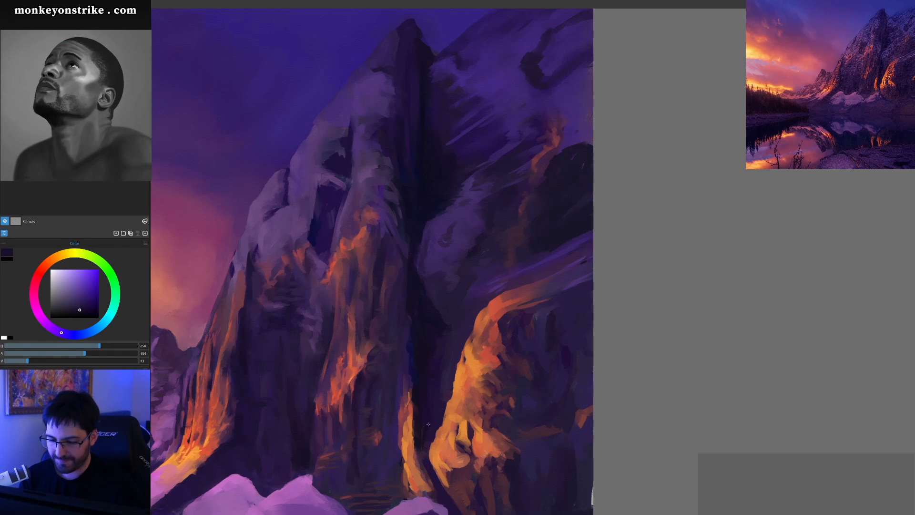
{"action": "left_click", "coordinate": [428, 401]}
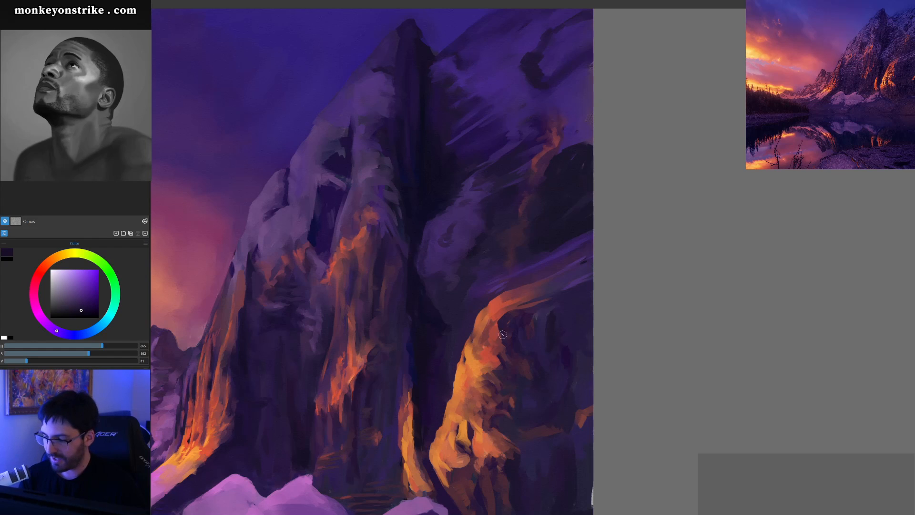
Refine the orange-lit buttress's face and curved upper edge with sampled orange, red and dark violet
{"action": "left_click", "coordinate": [452, 405]}
{"action": "left_click_drag", "start_coordinate": [445, 417], "coordinate": [458, 376]}
{"action": "left_click", "coordinate": [469, 387]}
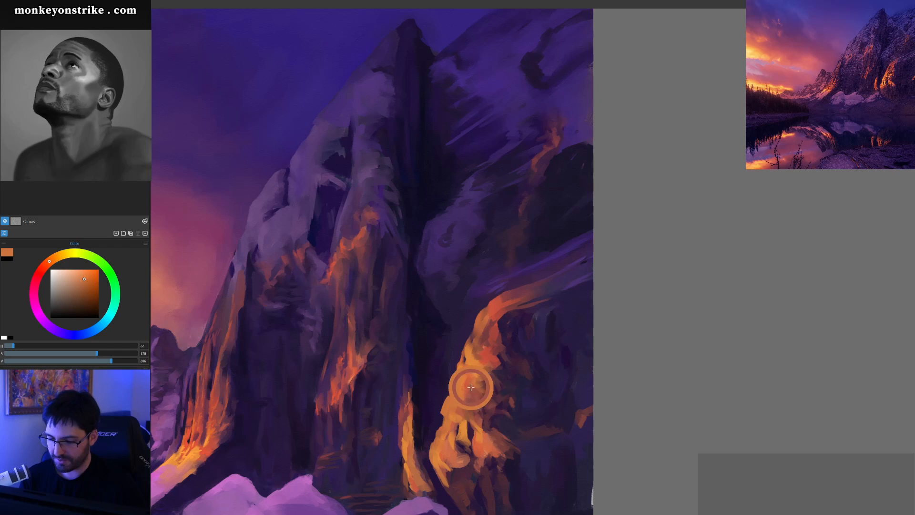
{"action": "left_click", "coordinate": [482, 356]}
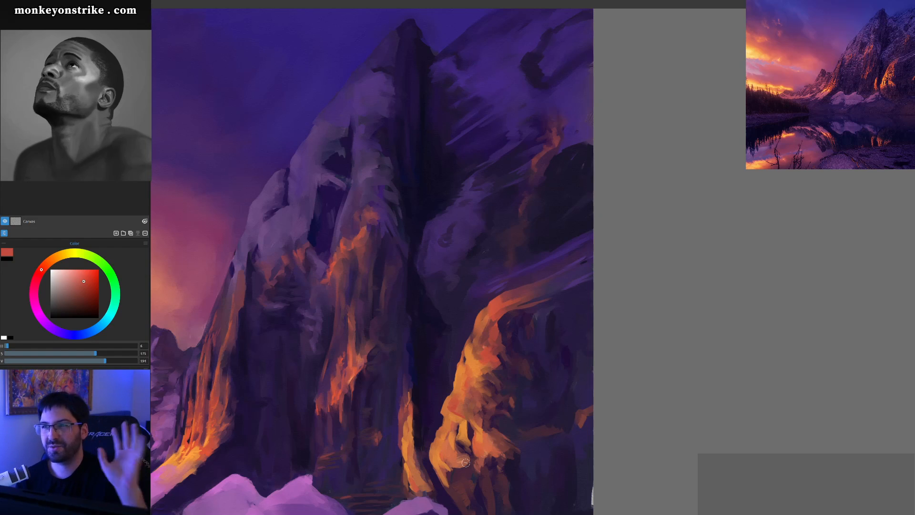
{"action": "left_click_drag", "start_coordinate": [451, 415], "coordinate": [495, 338]}
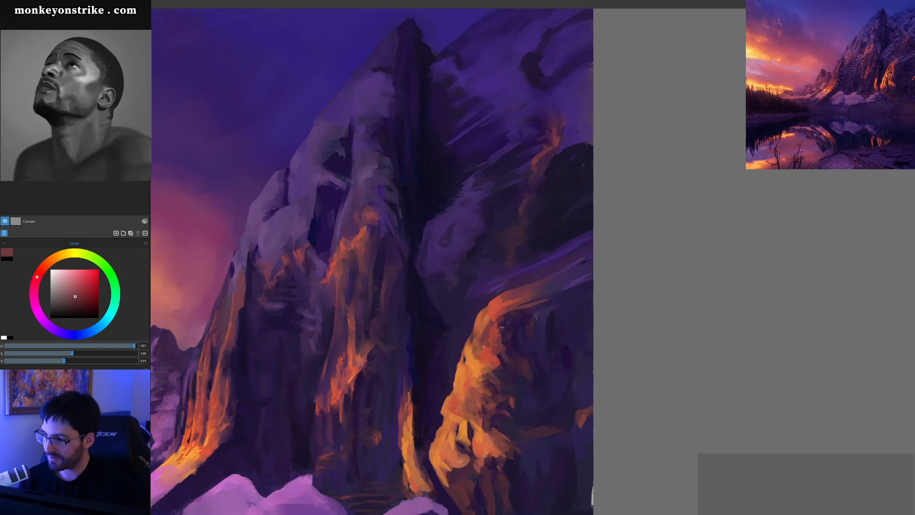
{"action": "left_click_drag", "start_coordinate": [502, 320], "coordinate": [548, 299]}
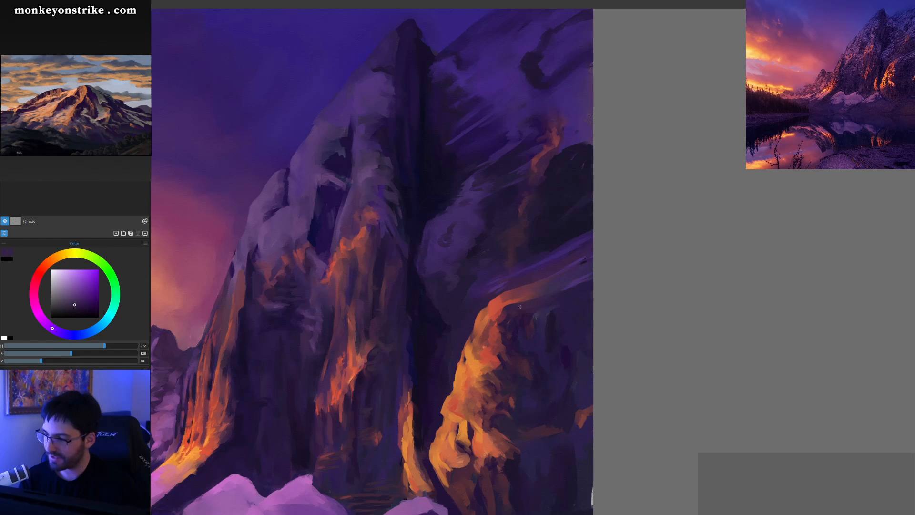
{"action": "left_click", "coordinate": [572, 284]}
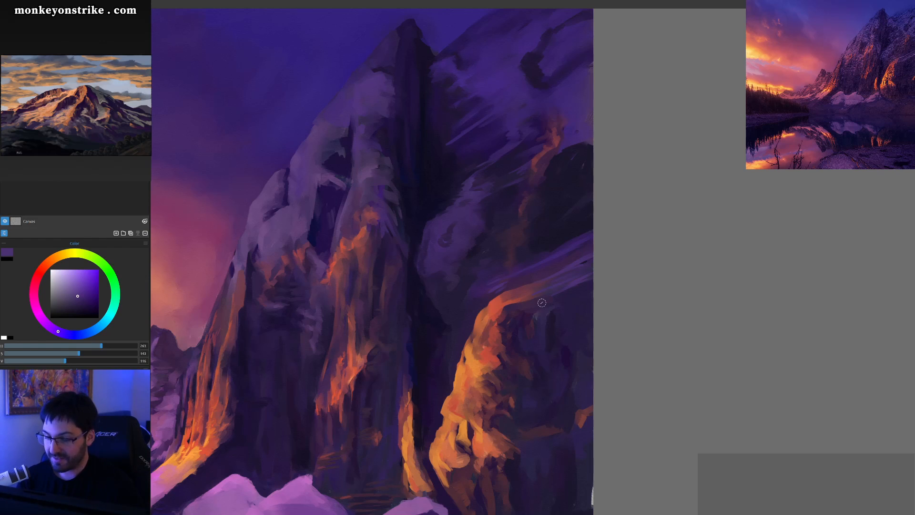
Rework the dark slope above the buttress's ledge and around the orange streak's lower end with sampled indigo and violet
{"action": "left_click", "coordinate": [543, 249], "text": "ctrl"}
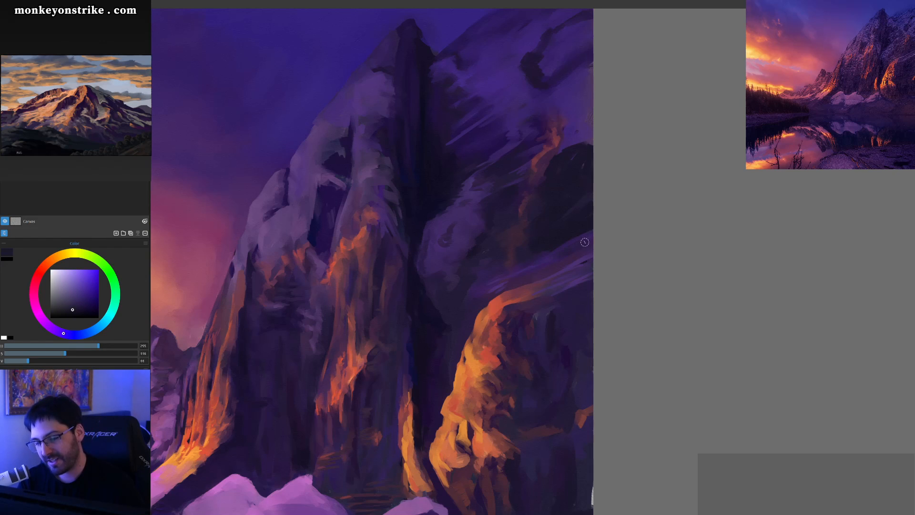
{"action": "left_click", "coordinate": [570, 248], "text": "ctrl"}
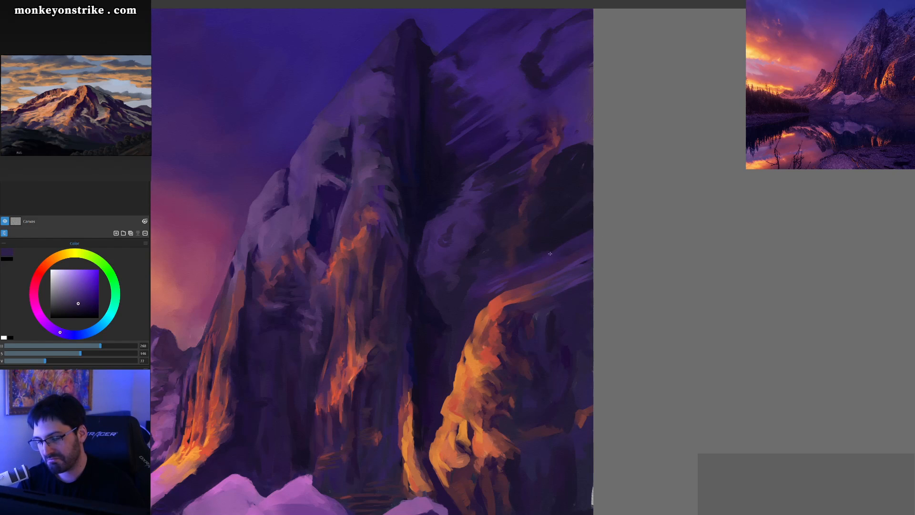
{"action": "left_click", "coordinate": [571, 244], "text": "ctrl"}
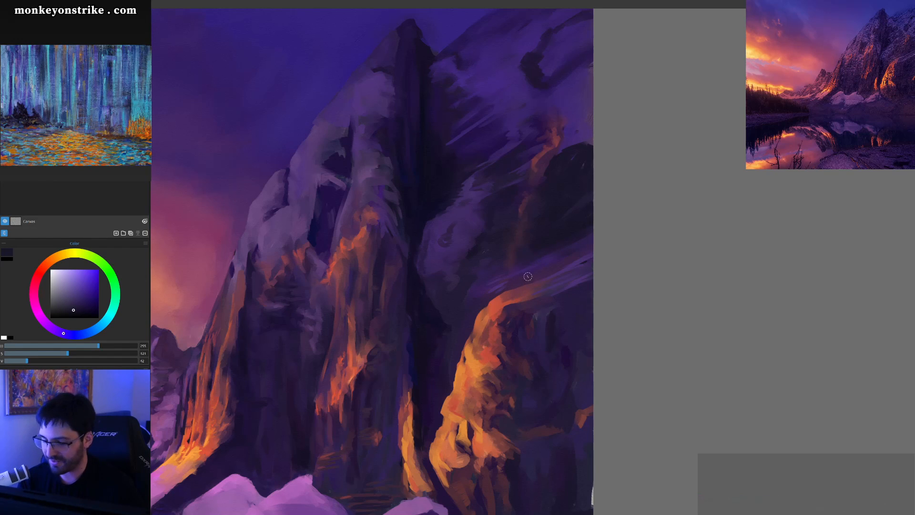
{"action": "left_click", "coordinate": [488, 295], "text": "alt"}
{"action": "mouse_move", "coordinate": [502, 284]}
{"action": "left_mouse_down"}
{"action": "mouse_move", "coordinate": [478, 300]}
{"action": "mouse_move", "coordinate": [498, 259]}
{"action": "left_mouse_up"}
{"action": "left_click", "coordinate": [472, 259], "text": "alt"}
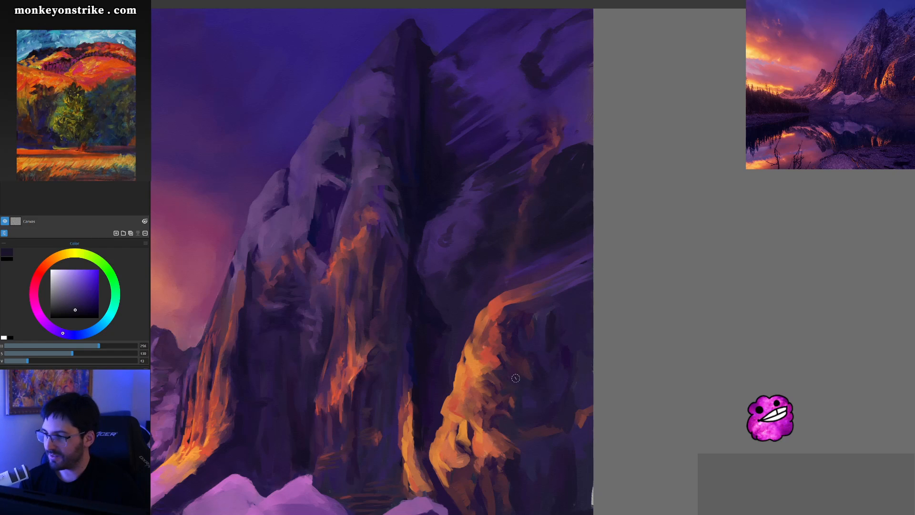
Add faint reddish-brown diagonal streaks to the dark slope beside the orange streak and blend them with sampled dark violet
{"action": "left_click", "coordinate": [520, 205], "text": "alt"}
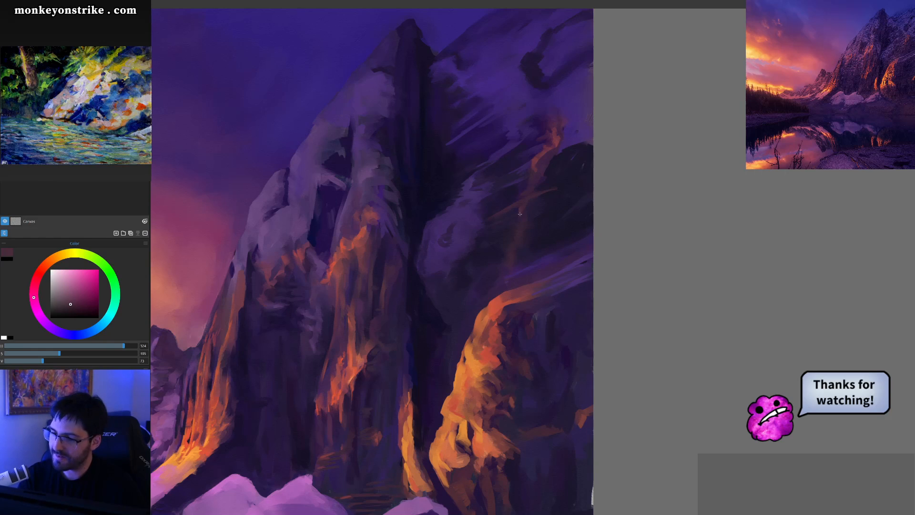
{"action": "left_click", "coordinate": [497, 217], "text": "alt"}
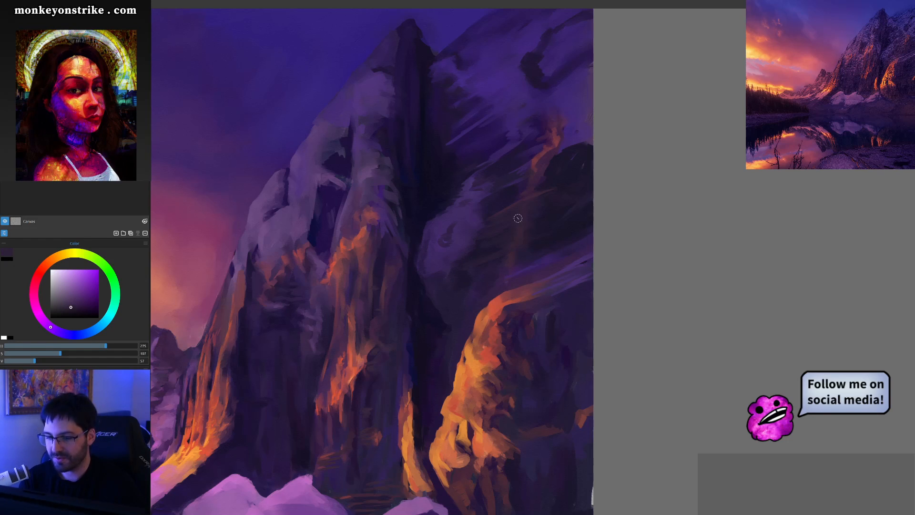
{"action": "left_click", "coordinate": [499, 205], "text": "alt"}
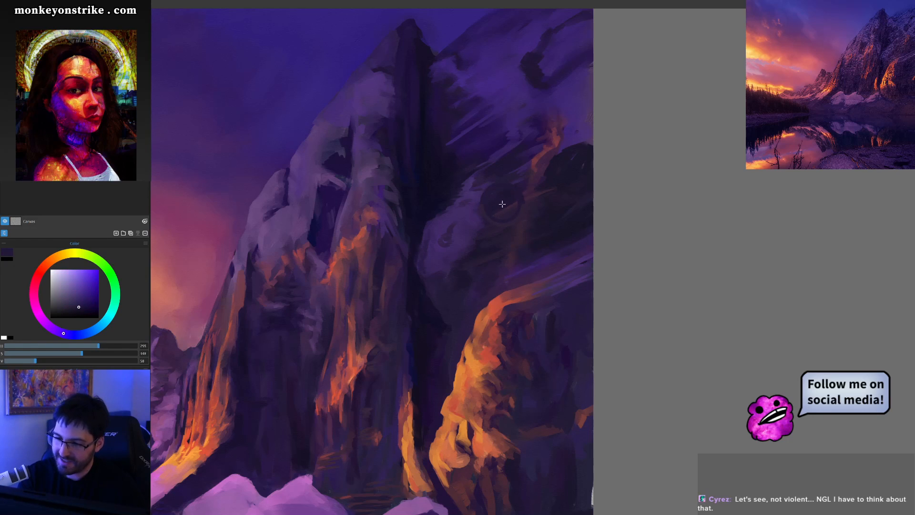
{"action": "left_click", "coordinate": [497, 214], "text": "alt"}
{"action": "left_click_drag", "start_coordinate": [511, 196], "coordinate": [485, 203]}
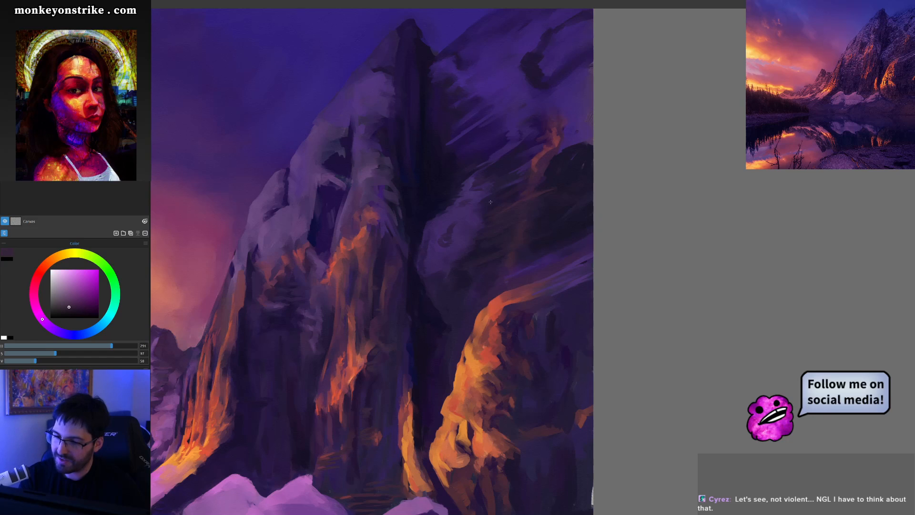
{"action": "left_click", "coordinate": [532, 169], "text": "alt"}
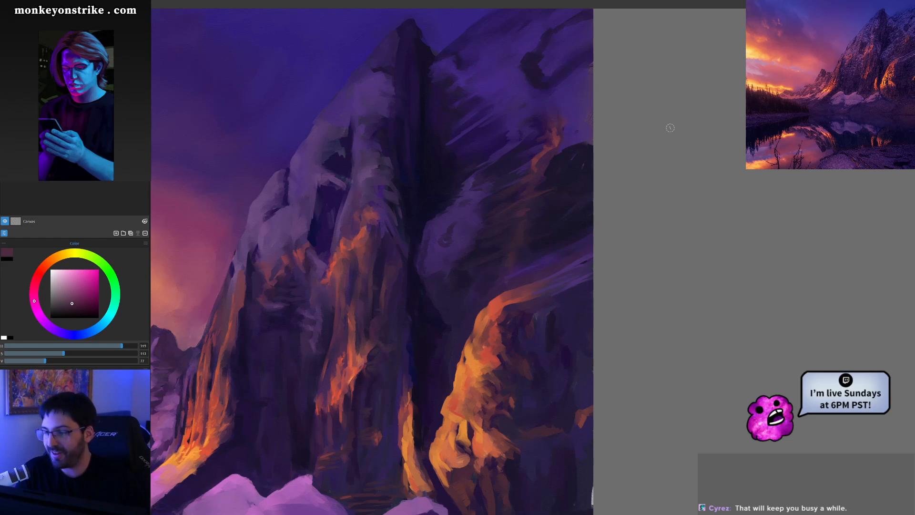
Paint over the small dark marks in the violet rock patch beside the central crevice with sampled violet
{"action": "left_click", "coordinate": [438, 215], "text": "alt"}
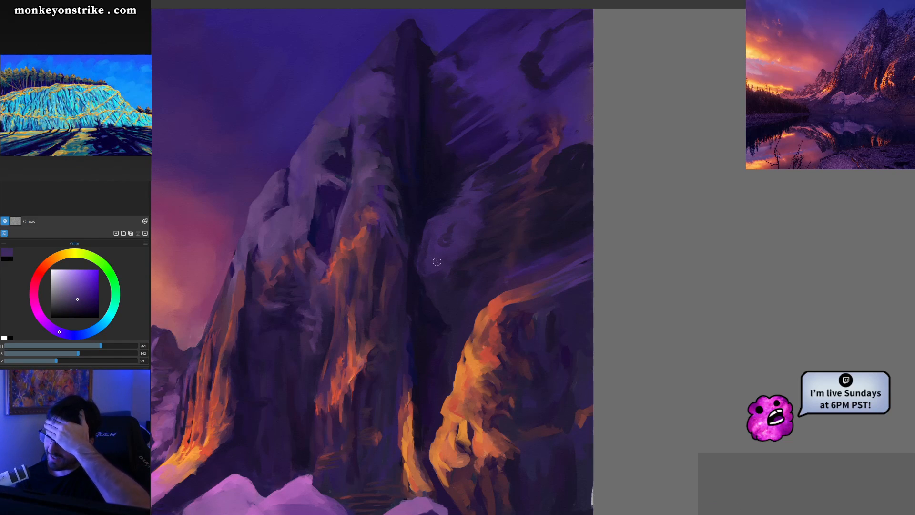
{"action": "left_click", "coordinate": [452, 199], "text": "alt"}
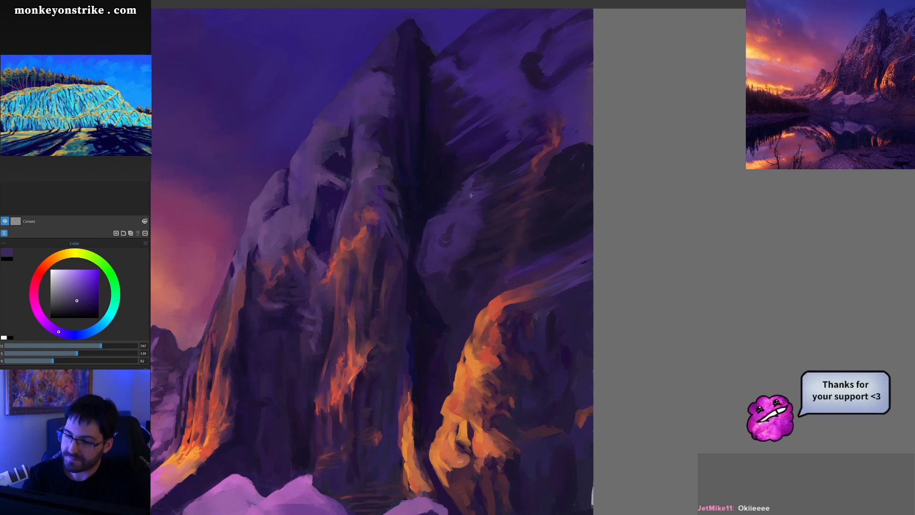
{"action": "left_click", "coordinate": [447, 238]}
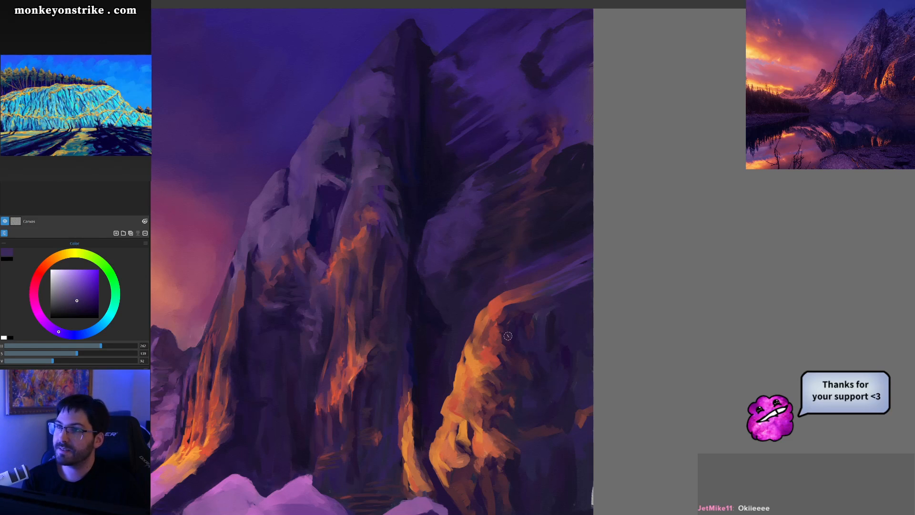
Examine the whole painting, comparing the cliff, sky and lake at several magnifications
{"action": "left_click_drag", "start_coordinate": [491, 394], "coordinate": [584, 323]}
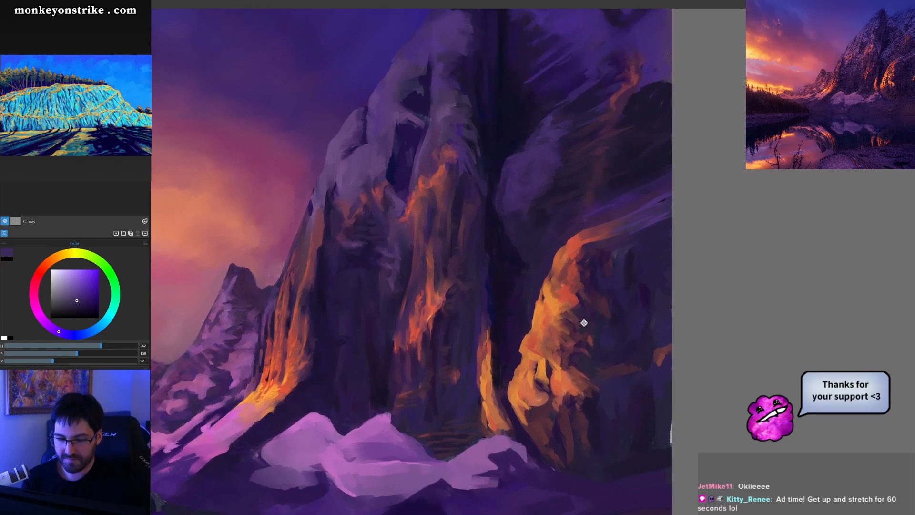
{"action": "key", "text": "ctrl+minus"}
{"action": "key", "text": "ctrl+minus"}
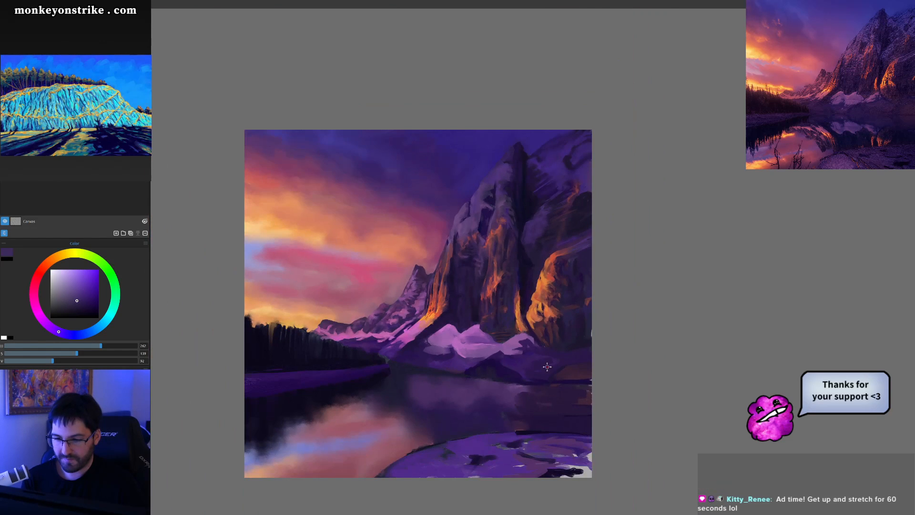
{"action": "key", "text": "ctrl+plus"}
{"action": "key", "text": "ctrl+plus"}
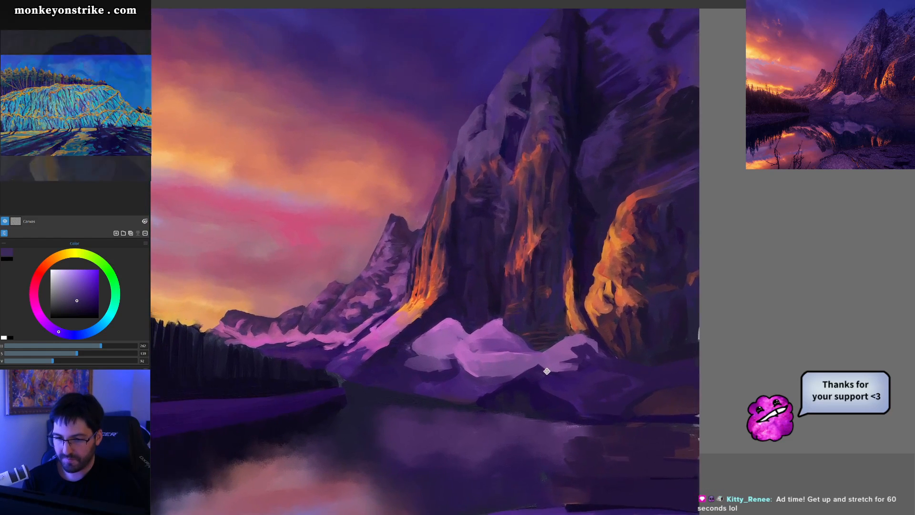
{"action": "key", "text": "ctrl+minus"}
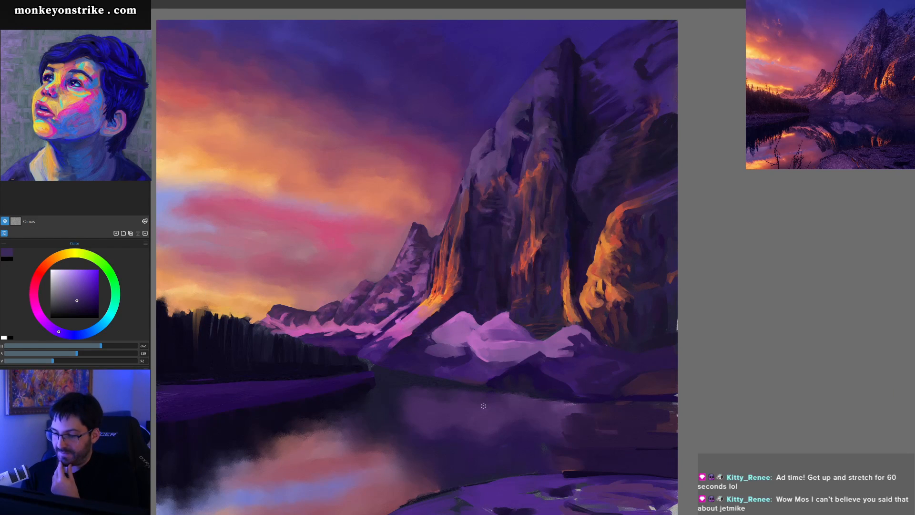
{"action": "key", "text": "ctrl+plus"}
{"action": "key", "text": "ctrl+plus"}
{"action": "key", "text": "ctrl+plus"}
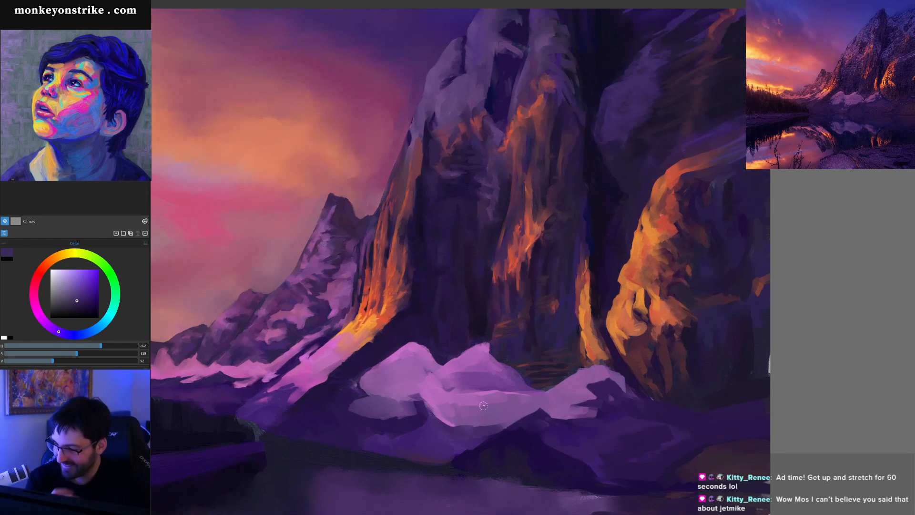
Paint wavy crimson-pink cloud strokes across the orange sky beside the mountain, using a sampled colour made brighter
{"action": "left_click_drag", "start_coordinate": [374, 307], "coordinate": [549, 395]}
{"action": "left_click_drag", "start_coordinate": [419, 360], "coordinate": [483, 375]}
{"action": "left_click", "coordinate": [521, 240], "text": "alt"}
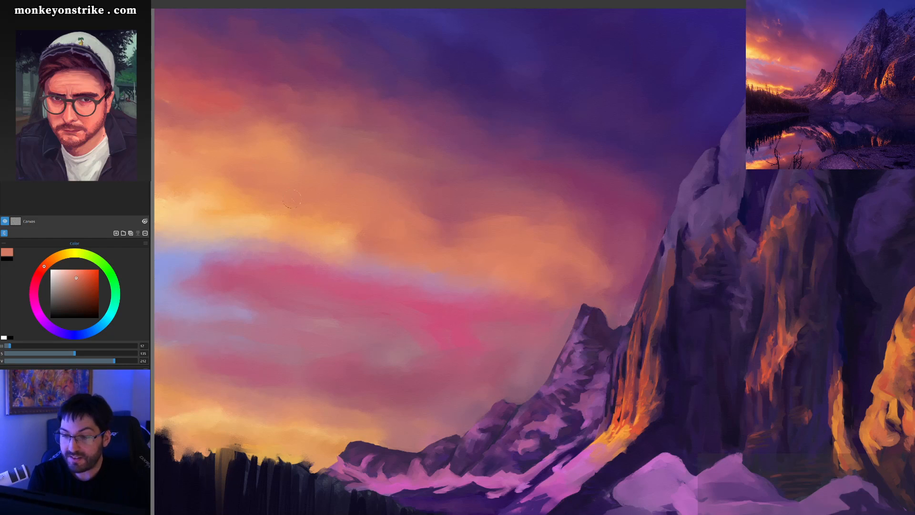
{"action": "left_click", "coordinate": [435, 212], "text": "alt"}
{"action": "left_click_drag", "start_coordinate": [80, 290], "coordinate": [79, 281]}
{"action": "mouse_move", "coordinate": [414, 203]}
{"action": "left_mouse_down"}
{"action": "mouse_move", "coordinate": [337, 176]}
{"action": "mouse_move", "coordinate": [415, 180]}
{"action": "mouse_move", "coordinate": [343, 158]}
{"action": "left_mouse_up"}
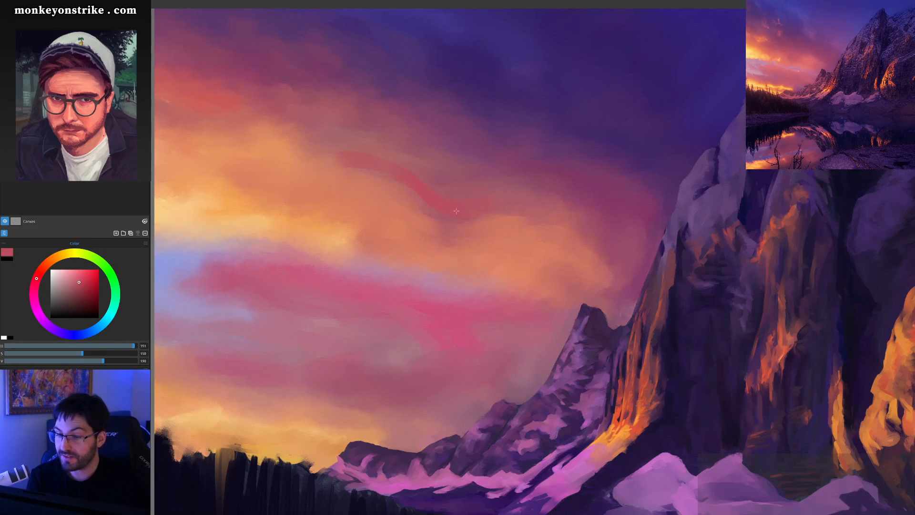
{"action": "left_click_drag", "start_coordinate": [457, 214], "coordinate": [562, 219]}
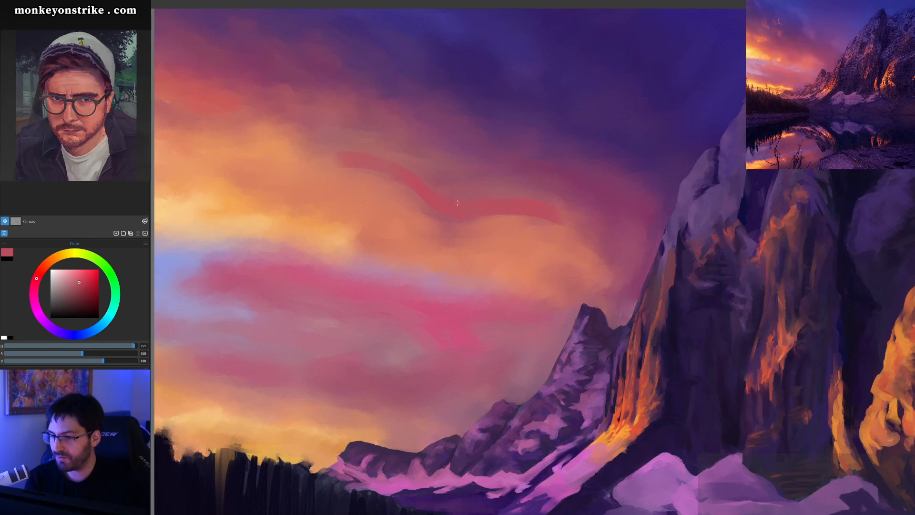
{"action": "left_click_drag", "start_coordinate": [455, 202], "coordinate": [566, 180]}
{"action": "left_click_drag", "start_coordinate": [482, 197], "coordinate": [578, 192]}
Soften the mountain-side end of the crimson cloud strokes with sampled pink and muted mauve
{"action": "left_click", "coordinate": [584, 194], "text": "alt"}
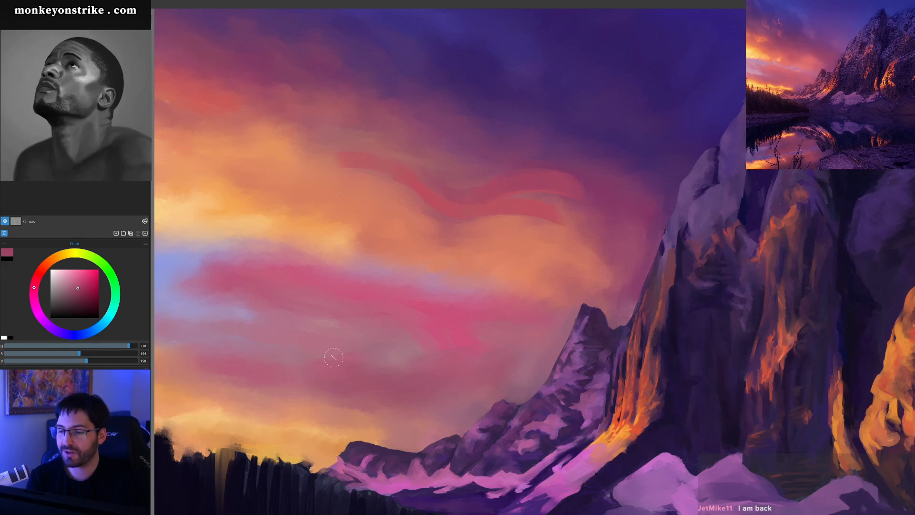
{"action": "key", "text": "ctrl+minus"}
{"action": "key", "text": "ctrl+minus"}
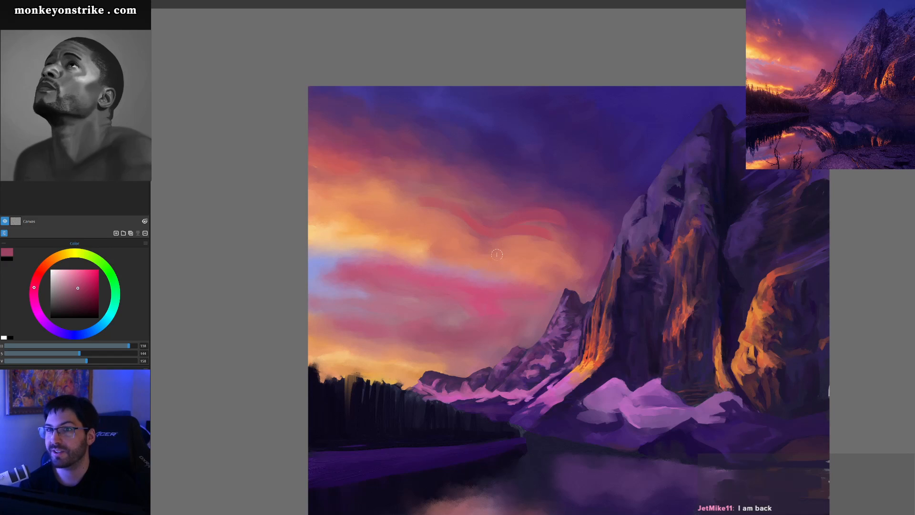
{"action": "key", "text": "alt"}
{"action": "left_click", "coordinate": [548, 199], "text": "alt"}
{"action": "left_click_drag", "start_coordinate": [547, 212], "coordinate": [566, 224]}
{"action": "left_click", "coordinate": [545, 210], "text": "alt"}
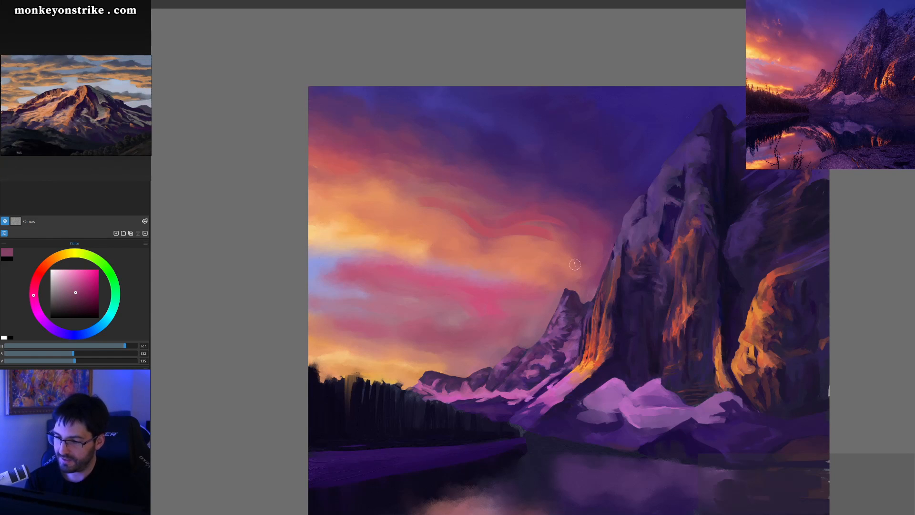
Blend the underside of the crimson cloud strokes into the orange glow with sampled salmon and rose
{"action": "left_click", "coordinate": [544, 253], "text": "alt"}
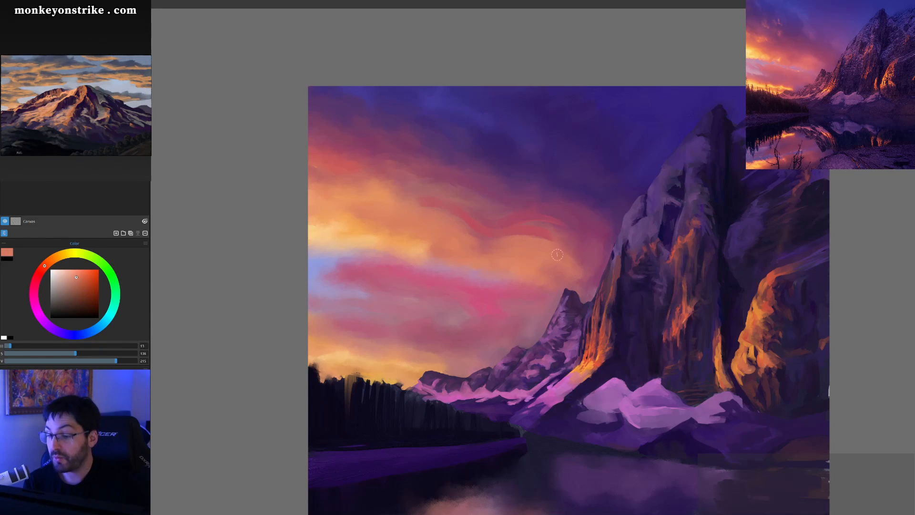
{"action": "left_click", "coordinate": [501, 239], "text": "alt"}
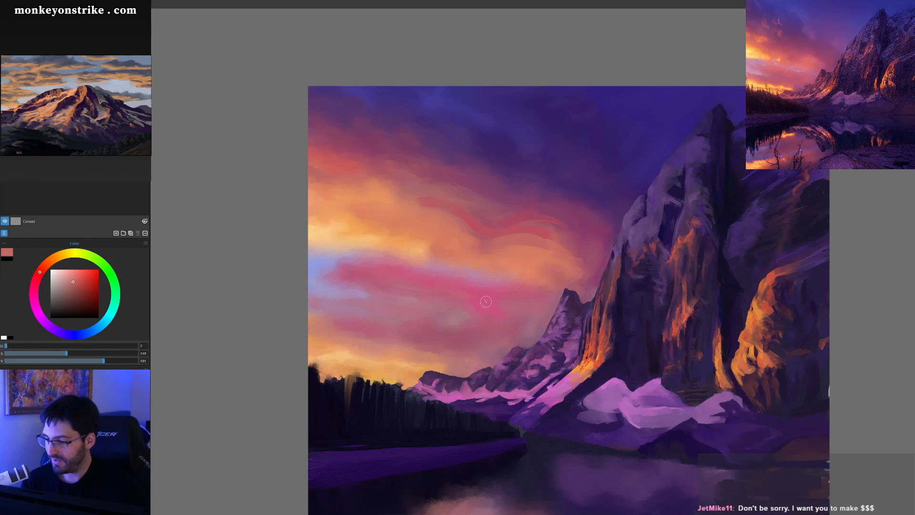
{"action": "left_click", "coordinate": [543, 257], "text": "alt"}
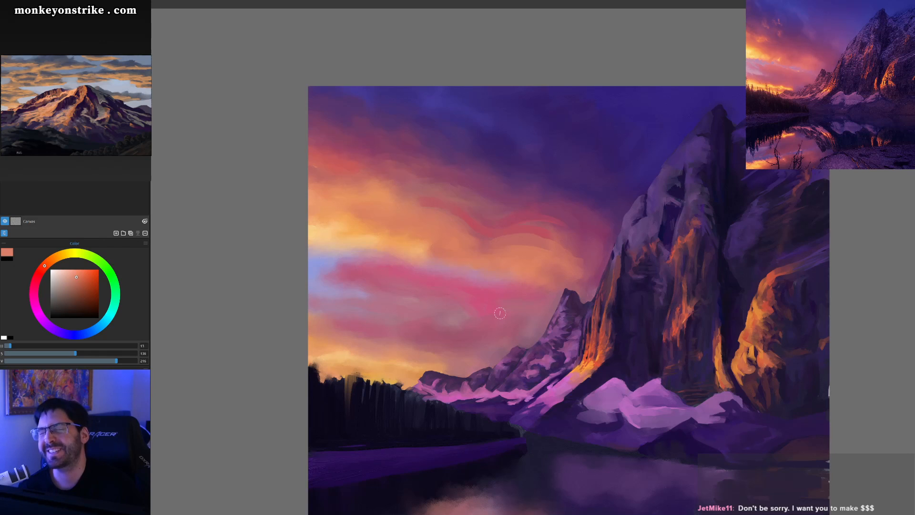
{"action": "left_click", "coordinate": [543, 264], "text": "alt"}
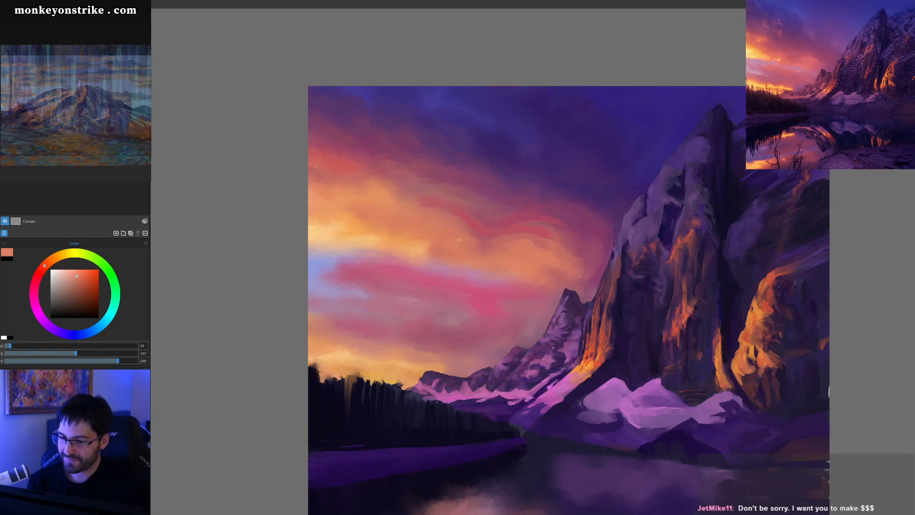
Add a light orange cloud highlight to the glowing sky above the forest using sampled oranges
{"action": "left_click", "coordinate": [410, 253], "text": "alt"}
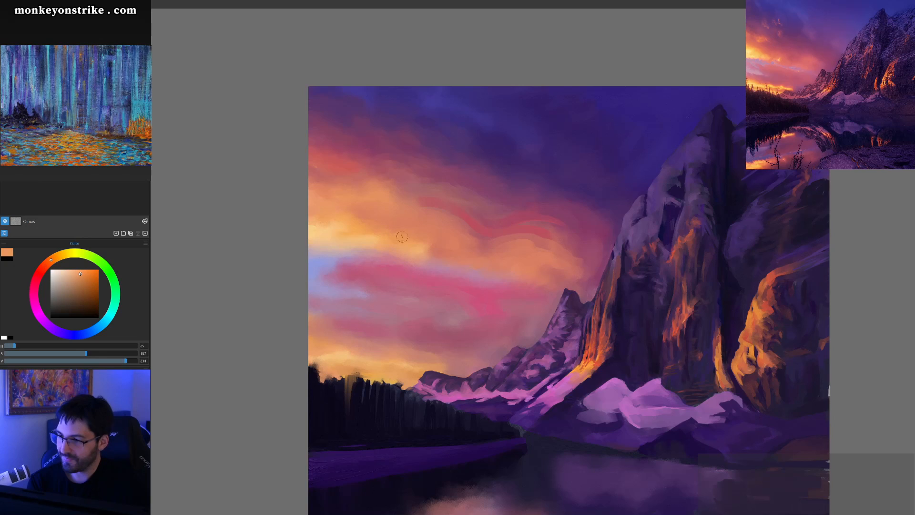
{"action": "left_click", "coordinate": [378, 241], "text": "alt"}
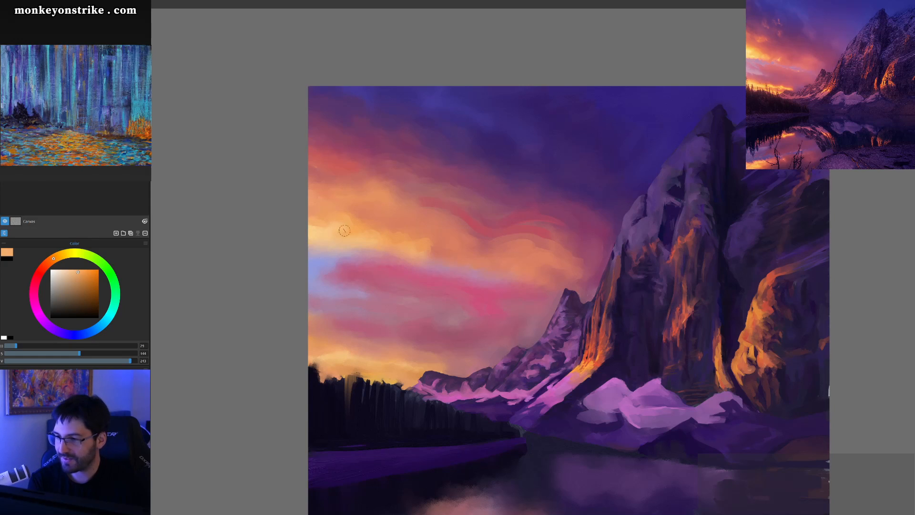
{"action": "mouse_move", "coordinate": [331, 190]}
{"action": "left_mouse_down"}
{"action": "mouse_move", "coordinate": [384, 197]}
{"action": "mouse_move", "coordinate": [343, 186]}
{"action": "mouse_move", "coordinate": [366, 189]}
{"action": "left_mouse_up"}
{"action": "left_click", "coordinate": [382, 191], "text": "alt"}
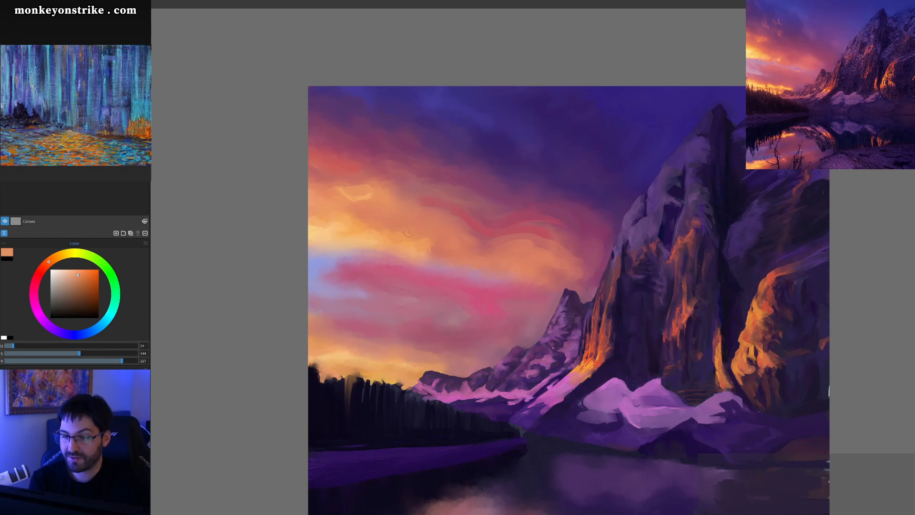
Paint a small muted mauve cloud at the sky's outer edge above the orange glow using sampled rose and purple tones
{"action": "left_click", "coordinate": [339, 191], "text": "alt"}
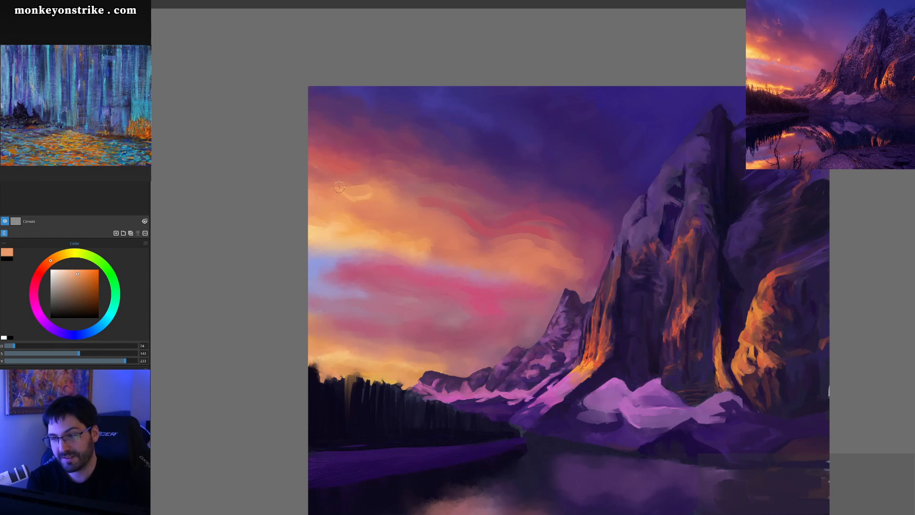
{"action": "left_click", "coordinate": [322, 174], "text": "alt"}
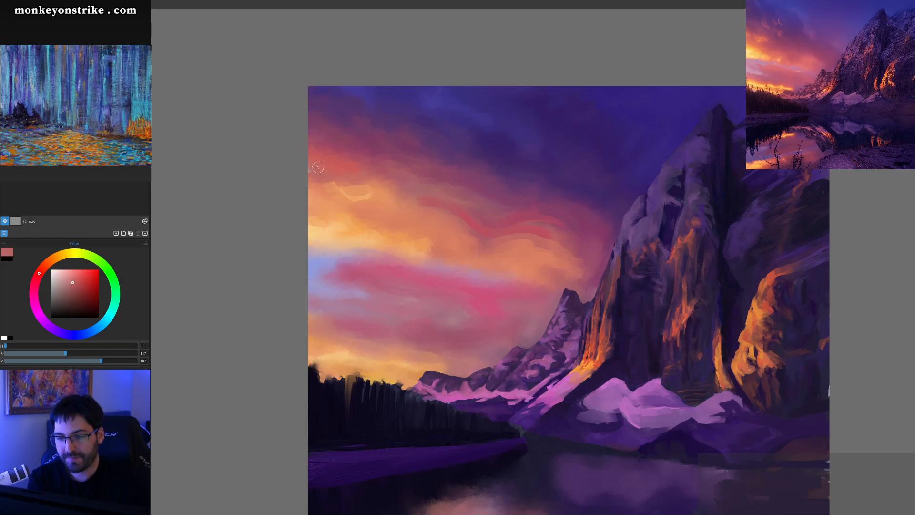
{"action": "left_click", "coordinate": [327, 111], "text": "alt"}
{"action": "left_click", "coordinate": [314, 173], "text": "alt"}
{"action": "left_click", "coordinate": [314, 172], "text": "alt"}
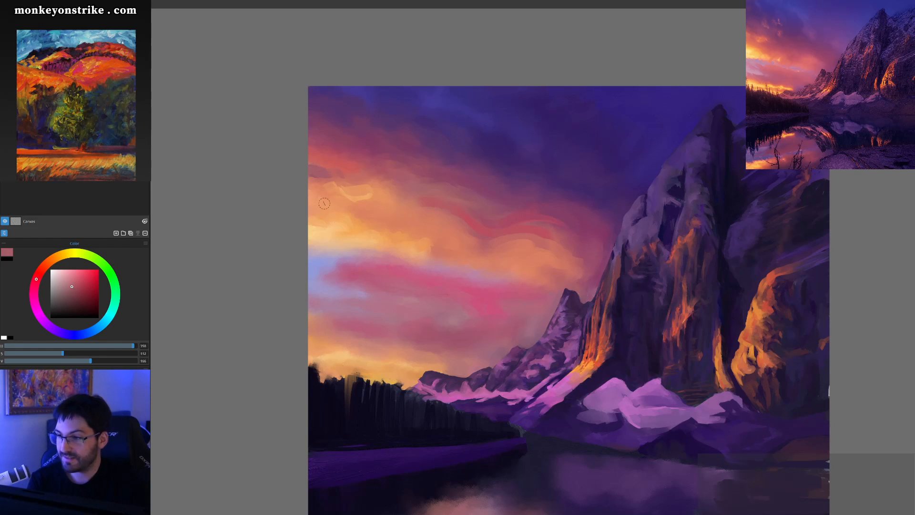
Dab small light peach cloud flecks into the rose-to-purple transition of the upper sky
{"action": "left_click", "coordinate": [339, 172], "text": "ctrl"}
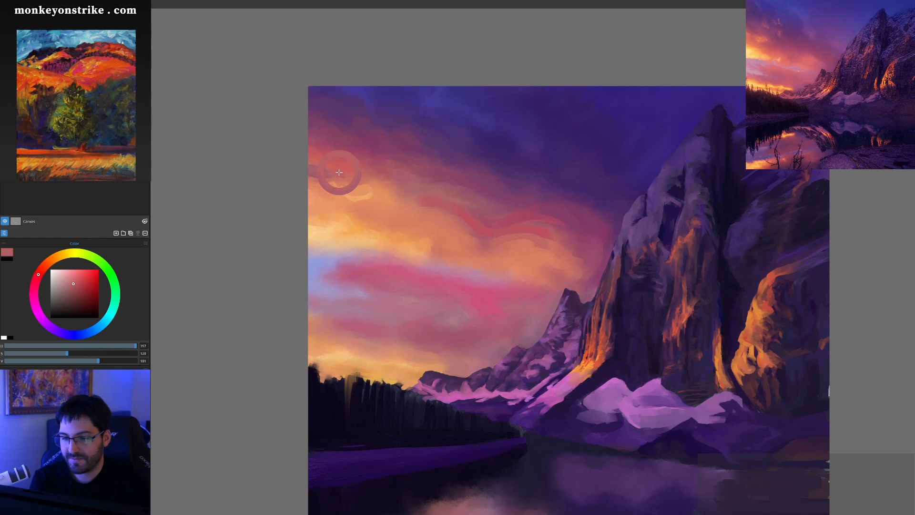
{"action": "left_click", "coordinate": [340, 174], "text": "ctrl"}
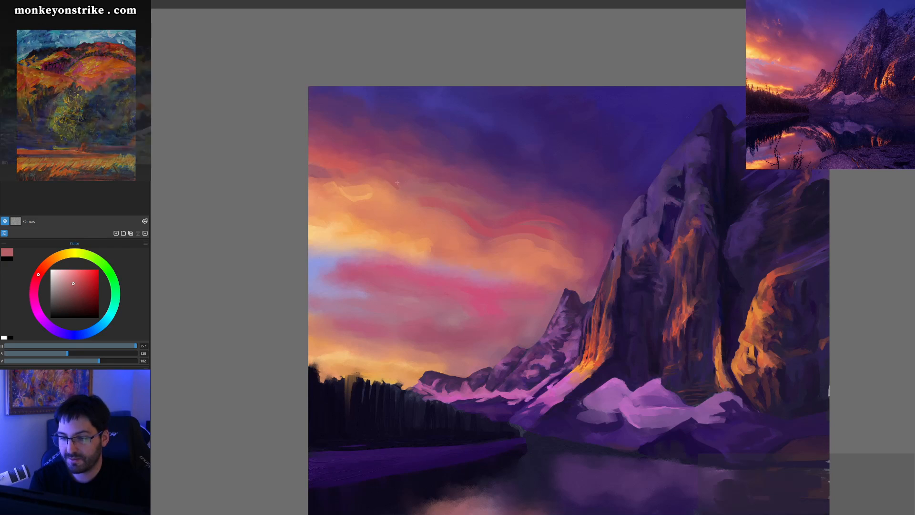
{"action": "mouse_move", "coordinate": [405, 164]}
{"action": "left_mouse_down"}
{"action": "mouse_move", "coordinate": [367, 149]}
{"action": "mouse_move", "coordinate": [395, 134]}
{"action": "left_mouse_up"}
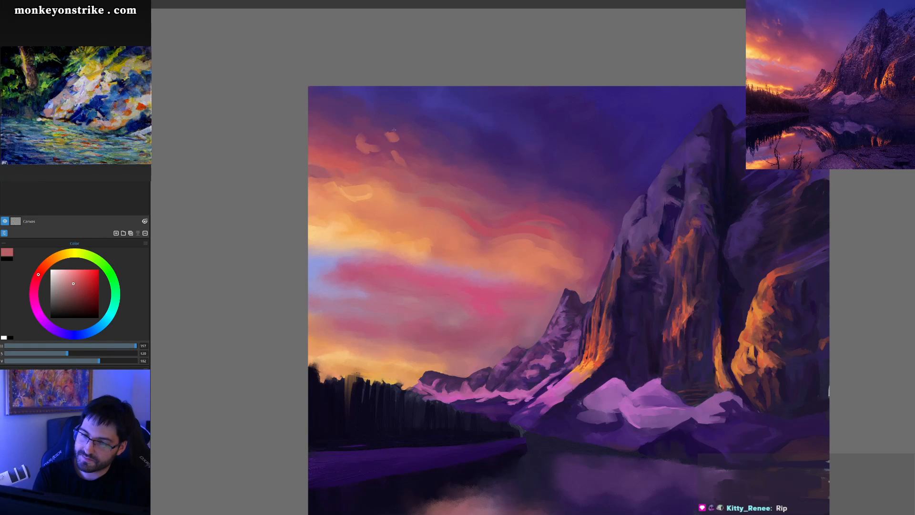
Paint diagonal blue-violet cloud streaks across the dark upper sky using a sampled purple made brighter
{"action": "left_click", "coordinate": [445, 107], "text": "alt"}
{"action": "left_click", "coordinate": [81, 287]}
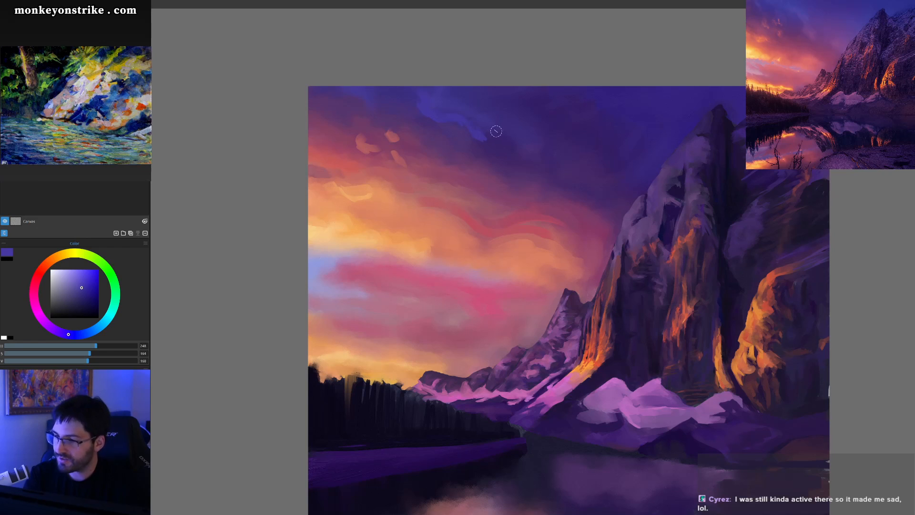
{"action": "left_click_drag", "start_coordinate": [485, 145], "coordinate": [517, 159]}
{"action": "left_click", "coordinate": [490, 148], "text": "alt"}
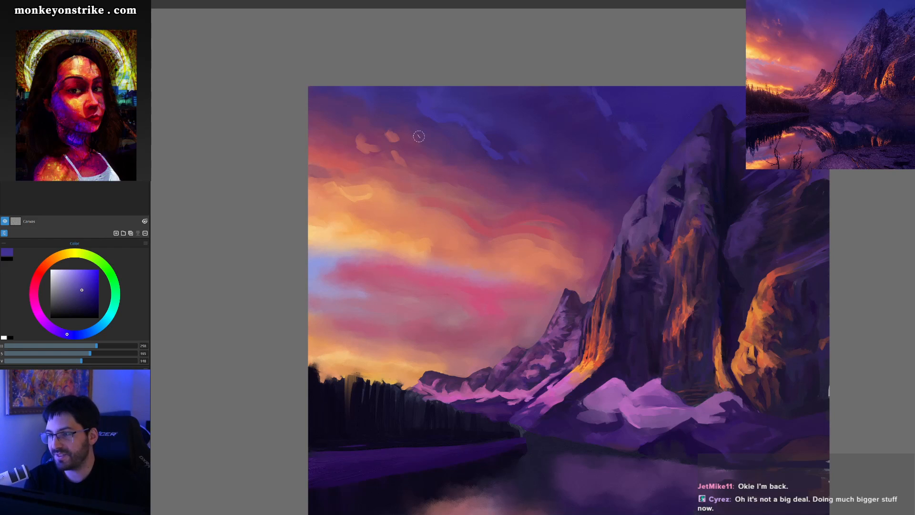
{"action": "left_click", "coordinate": [348, 91], "text": "alt"}
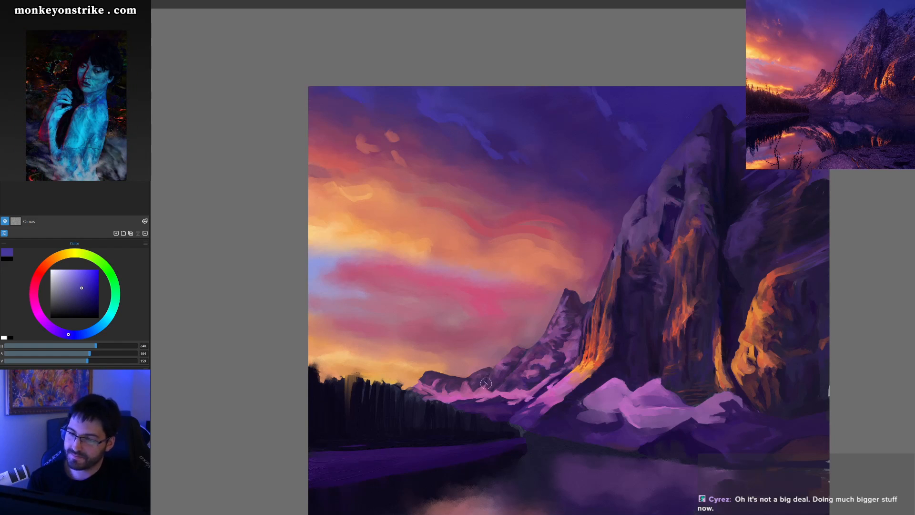
Paint periwinkle-blue sky gaps along the upper and lower edges of the pink cloud, using a duller blue for the underside
{"action": "left_click", "coordinate": [325, 251], "text": "alt"}
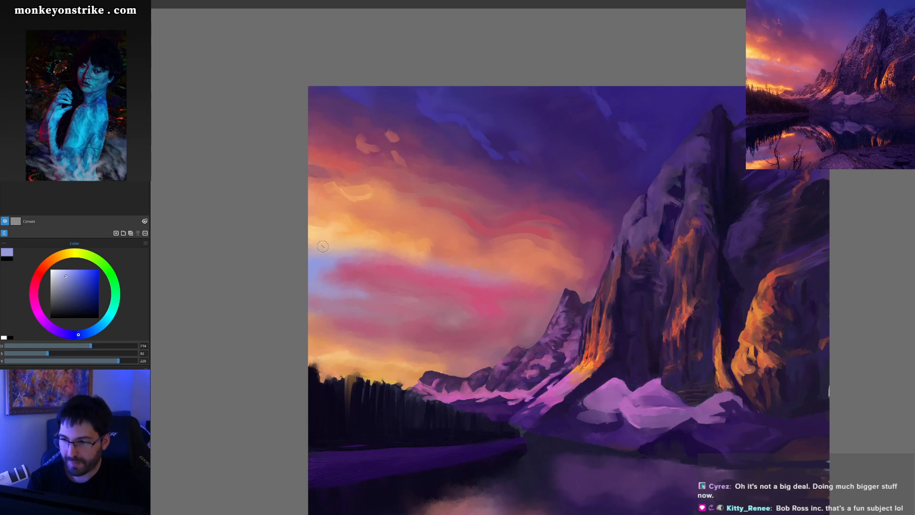
{"action": "mouse_move", "coordinate": [325, 251]}
{"action": "left_mouse_down"}
{"action": "mouse_move", "coordinate": [354, 253]}
{"action": "mouse_move", "coordinate": [307, 254]}
{"action": "mouse_move", "coordinate": [373, 252]}
{"action": "left_mouse_up"}
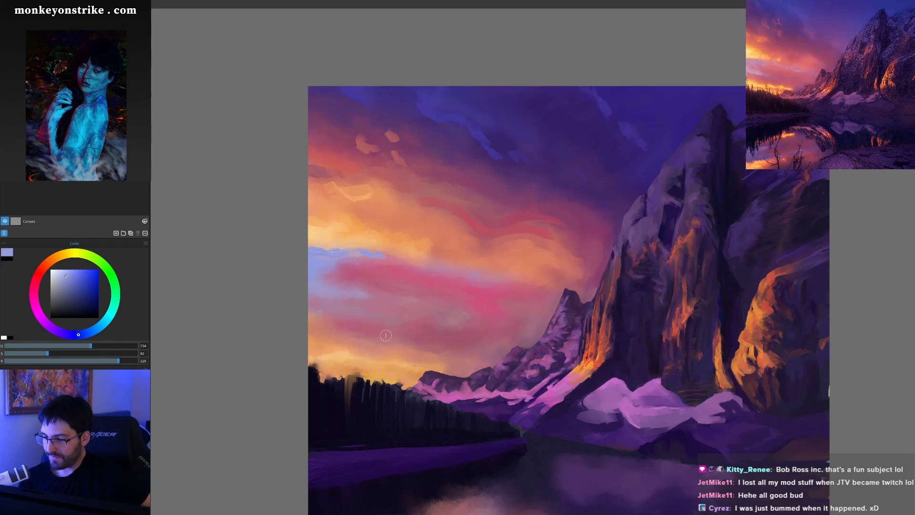
{"action": "mouse_move", "coordinate": [415, 258]}
{"action": "left_mouse_down"}
{"action": "mouse_move", "coordinate": [395, 255]}
{"action": "mouse_move", "coordinate": [479, 274]}
{"action": "left_mouse_up"}
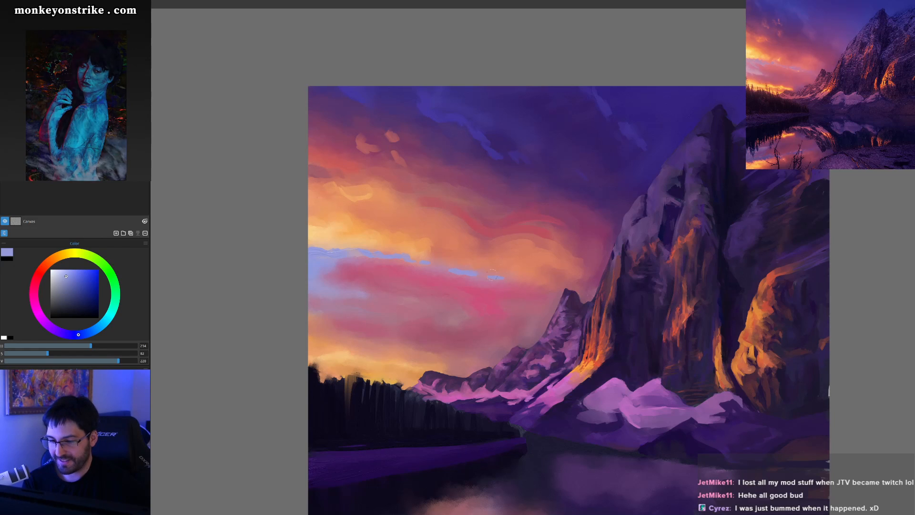
{"action": "mouse_move", "coordinate": [324, 273]}
{"action": "left_mouse_down"}
{"action": "mouse_move", "coordinate": [363, 289]}
{"action": "mouse_move", "coordinate": [324, 280]}
{"action": "left_mouse_up"}
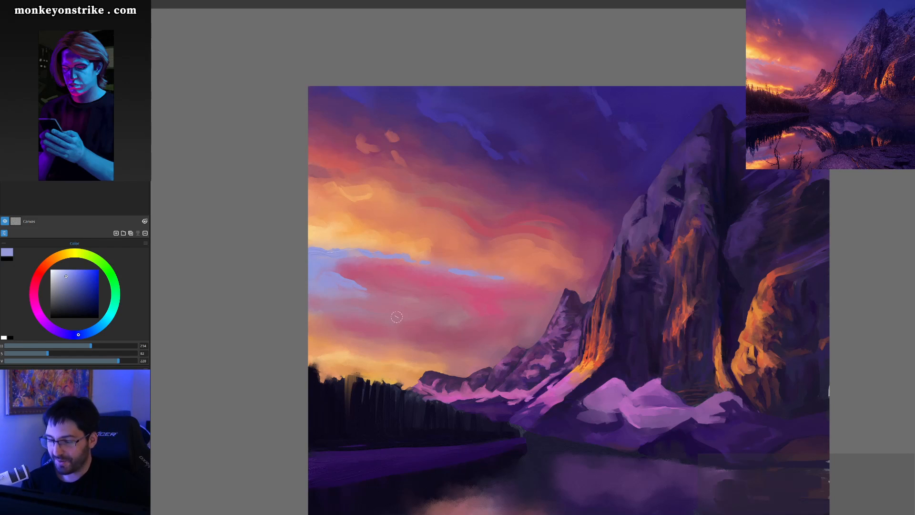
{"action": "left_click", "coordinate": [62, 282]}
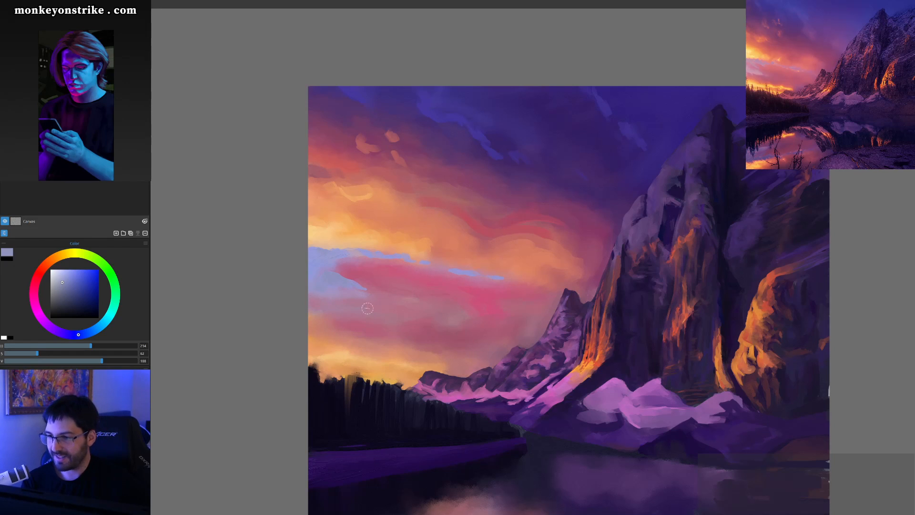
{"action": "left_click_drag", "start_coordinate": [363, 288], "coordinate": [392, 296]}
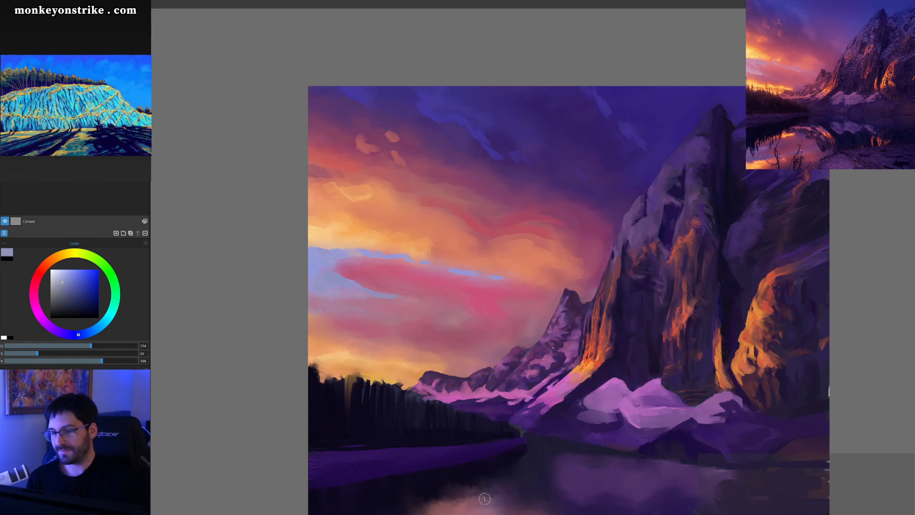
Extend the pink cloud's outer end into the blue gap with ragged wisps using sampled and brightened pinks
{"action": "left_click_drag", "start_coordinate": [537, 439], "coordinate": [480, 403]}
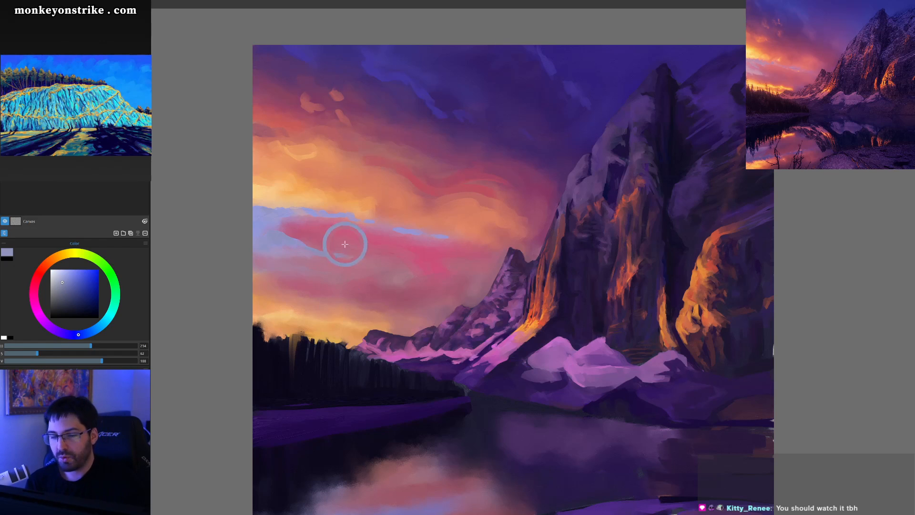
{"action": "left_click", "coordinate": [285, 231], "text": "ctrl"}
{"action": "left_click_drag", "start_coordinate": [282, 231], "coordinate": [268, 226]}
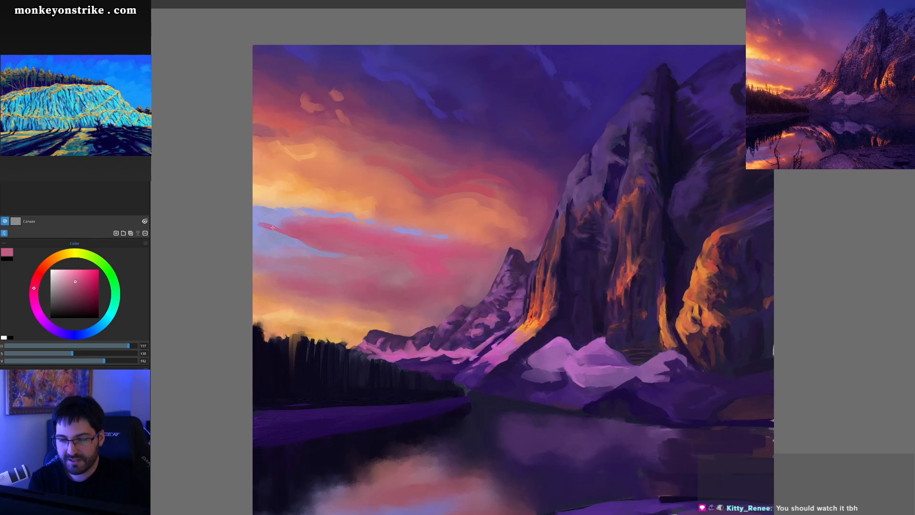
{"action": "left_click_drag", "start_coordinate": [278, 218], "coordinate": [280, 220]}
{"action": "left_click", "coordinate": [272, 215], "text": "ctrl"}
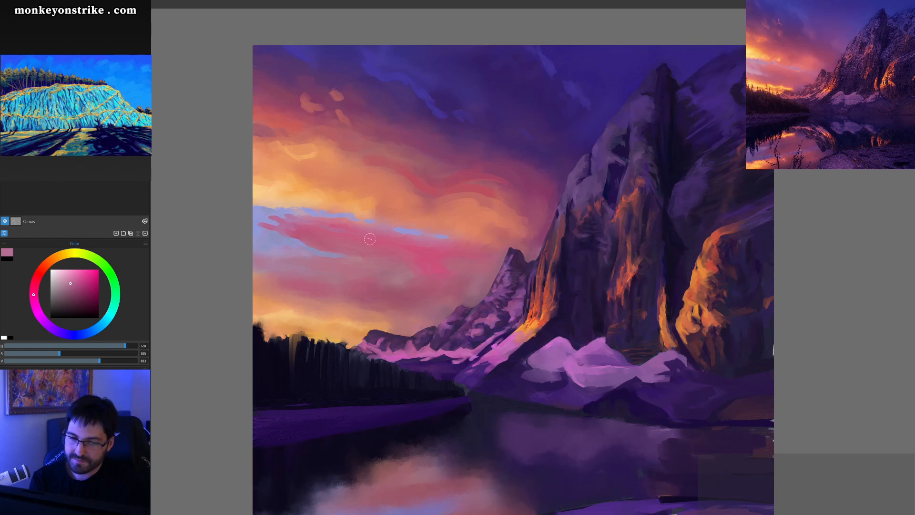
{"action": "left_click", "coordinate": [345, 254], "text": "ctrl"}
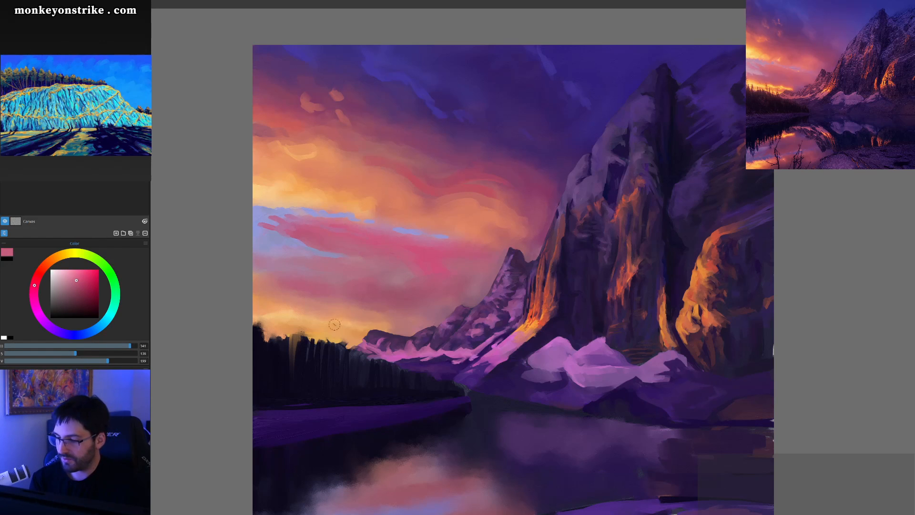
{"action": "left_click", "coordinate": [78, 278]}
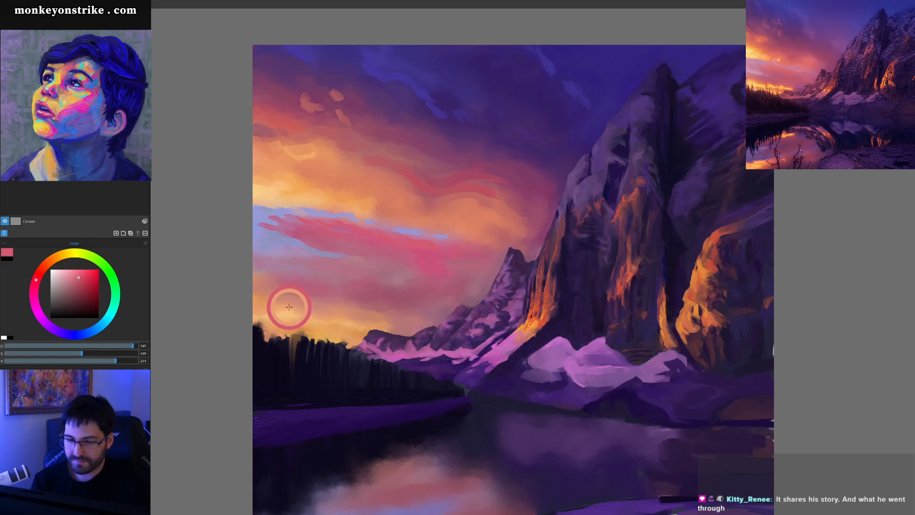
Paint wavy yellow-orange highlights in the glow just above the forest using a sampled orange made brighter
{"action": "left_click", "coordinate": [286, 314], "text": "alt"}
{"action": "left_click", "coordinate": [79, 272]}
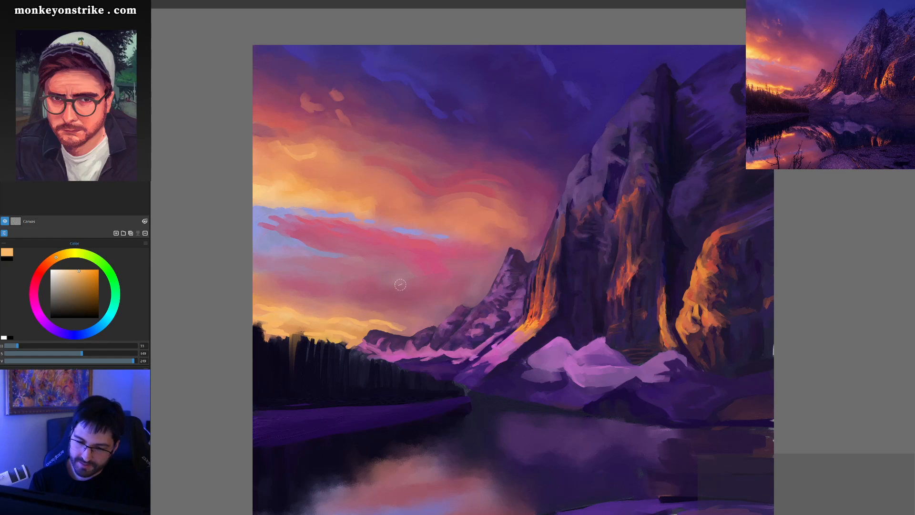
Shade the underside of the pink cloud with darker muted mauve strokes
{"action": "left_click", "coordinate": [370, 257], "text": "ctrl"}
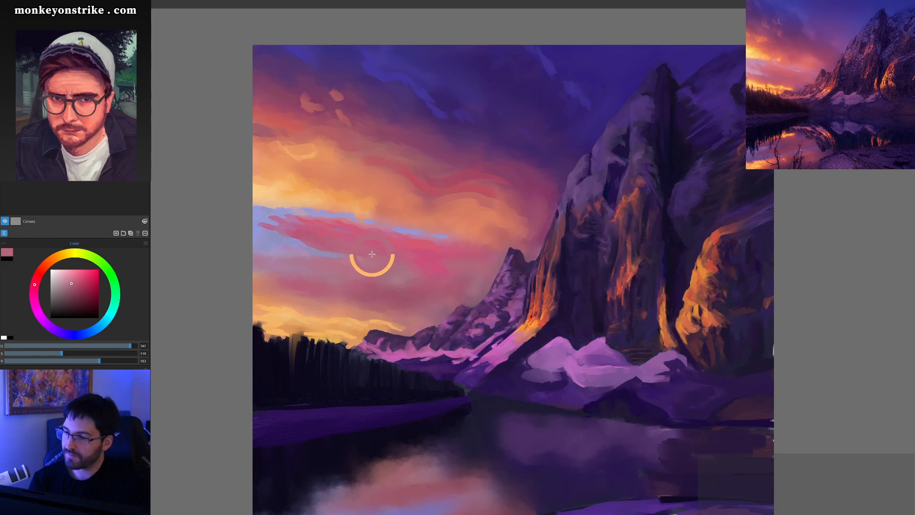
{"action": "left_click", "coordinate": [72, 289]}
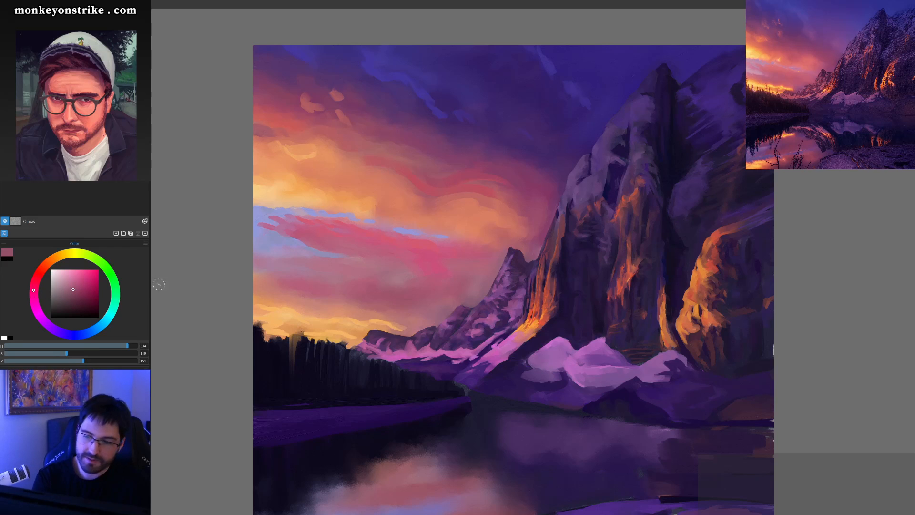
{"action": "left_click", "coordinate": [312, 240], "text": "ctrl"}
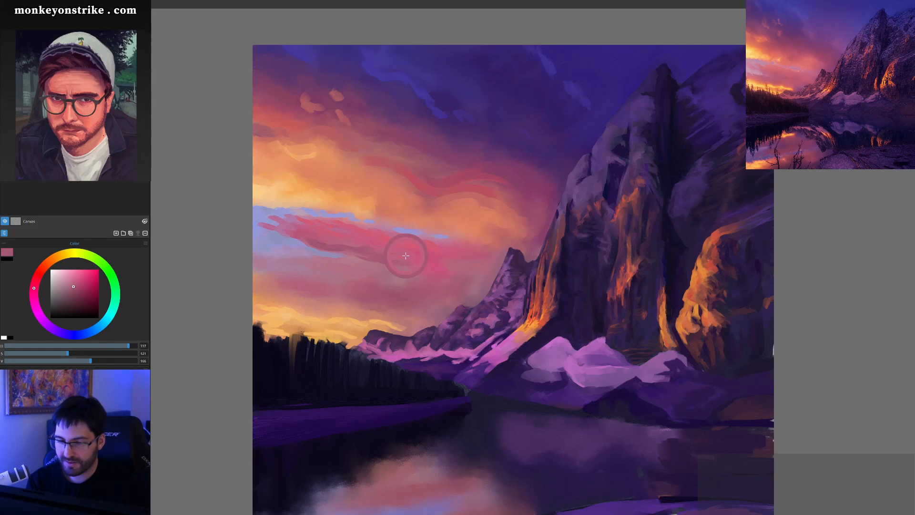
Intensify the mountain-side end of the pink cloud with saturated crimson-pink strokes
{"action": "left_click", "coordinate": [75, 281]}
{"action": "left_click", "coordinate": [78, 278]}
{"action": "left_click", "coordinate": [36, 282]}
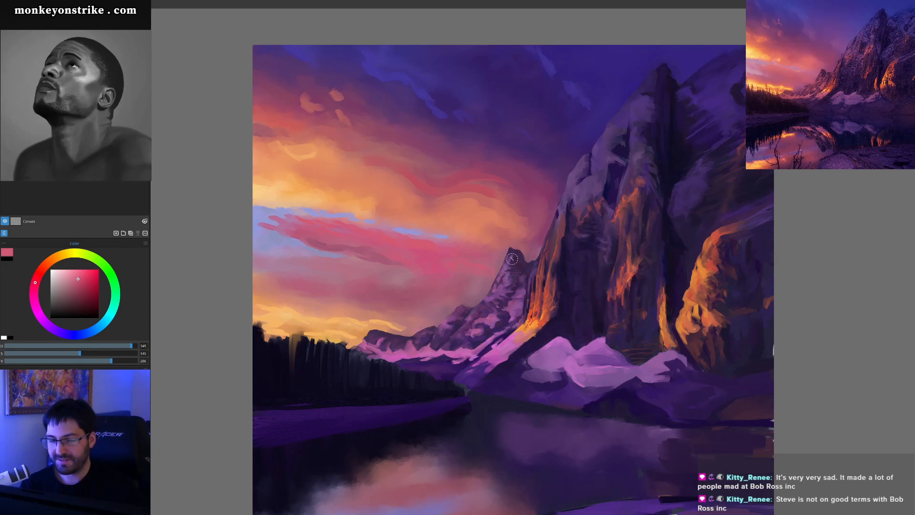
{"action": "left_click", "coordinate": [448, 260], "text": "alt"}
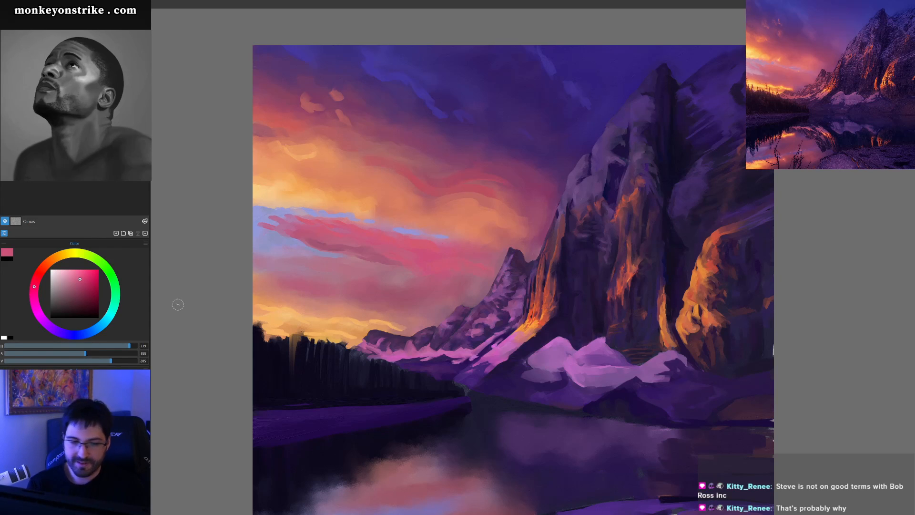
{"action": "left_click", "coordinate": [84, 278]}
{"action": "mouse_move", "coordinate": [422, 256]}
{"action": "left_mouse_down"}
{"action": "mouse_move", "coordinate": [405, 252]}
{"action": "mouse_move", "coordinate": [452, 257]}
{"action": "left_mouse_up"}
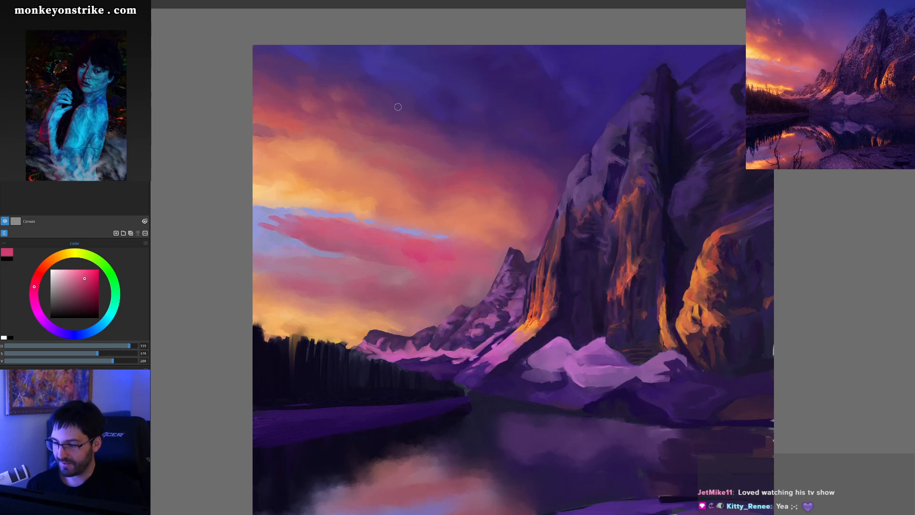
Check the whole composition and cover the unpainted corner of the purple foreground shore
{"action": "scroll", "coordinate": [535, 363], "scroll_direction": "down", "scroll_amount": 8}
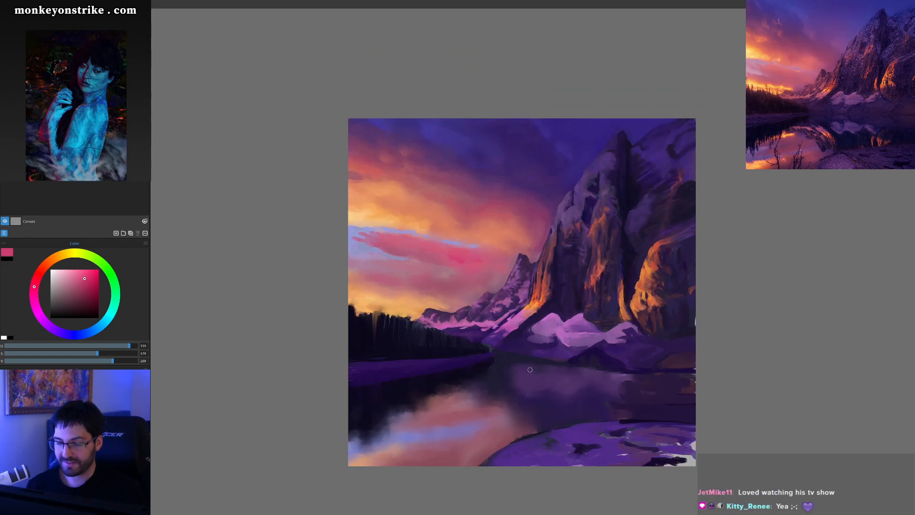
{"action": "scroll", "coordinate": [540, 379], "scroll_direction": "up", "scroll_amount": 2}
{"action": "left_click_drag", "start_coordinate": [541, 404], "coordinate": [507, 384]}
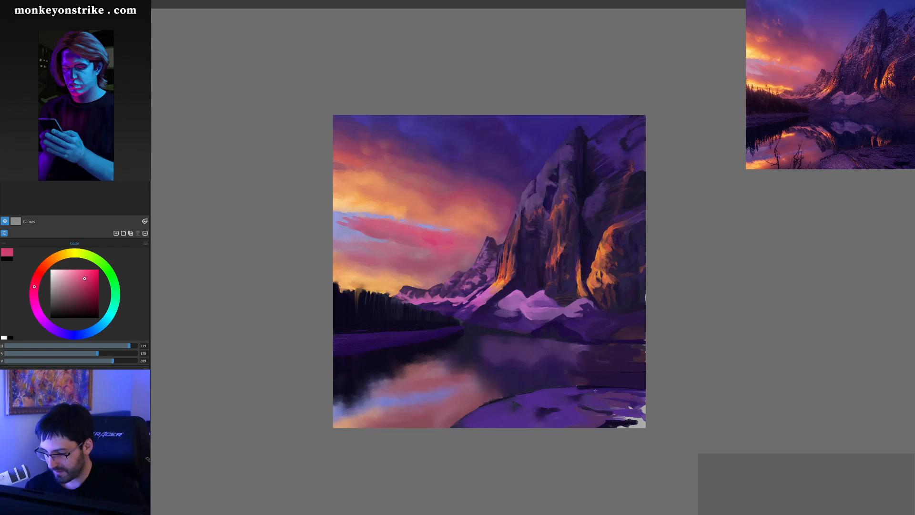
{"action": "mouse_move", "coordinate": [605, 408]}
{"action": "left_mouse_down"}
{"action": "mouse_move", "coordinate": [638, 417]}
{"action": "mouse_move", "coordinate": [644, 411]}
{"action": "mouse_move", "coordinate": [643, 422]}
{"action": "mouse_move", "coordinate": [623, 425]}
{"action": "mouse_move", "coordinate": [630, 426]}
{"action": "left_mouse_up"}
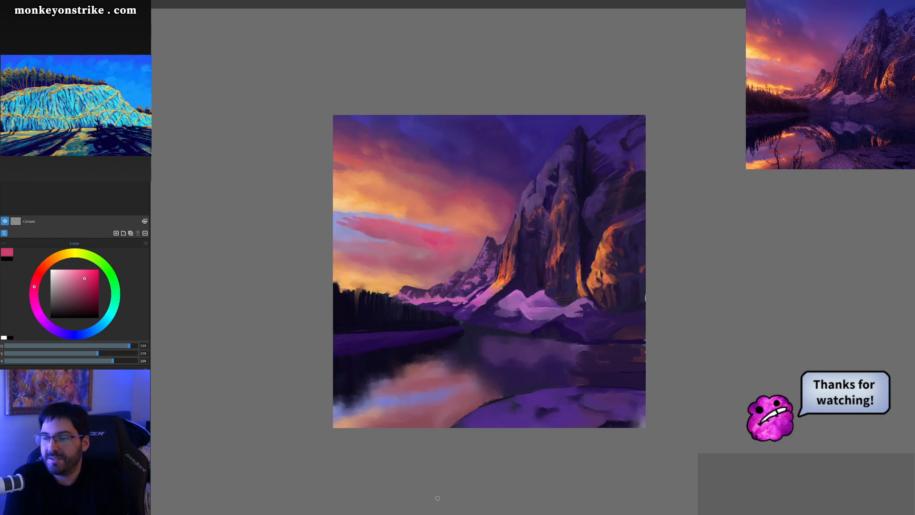
{"action": "scroll", "coordinate": [511, 333], "scroll_direction": "up", "scroll_amount": 3}
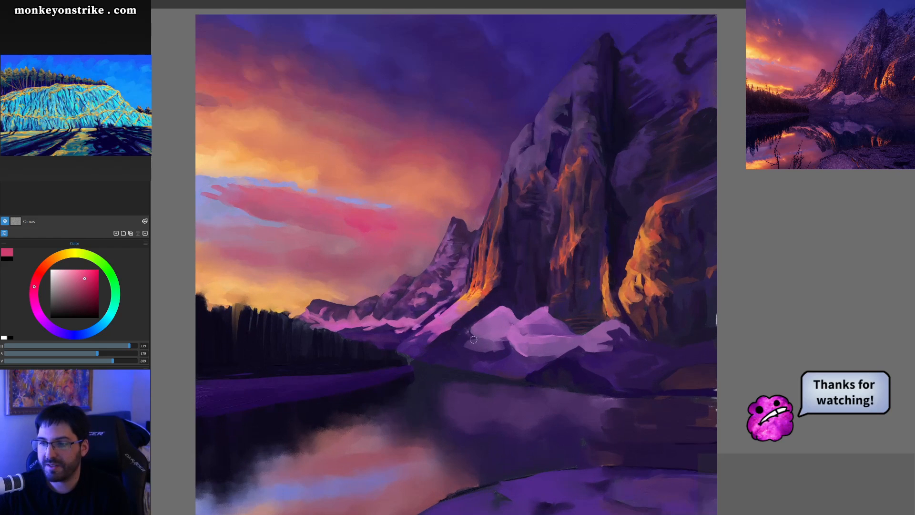